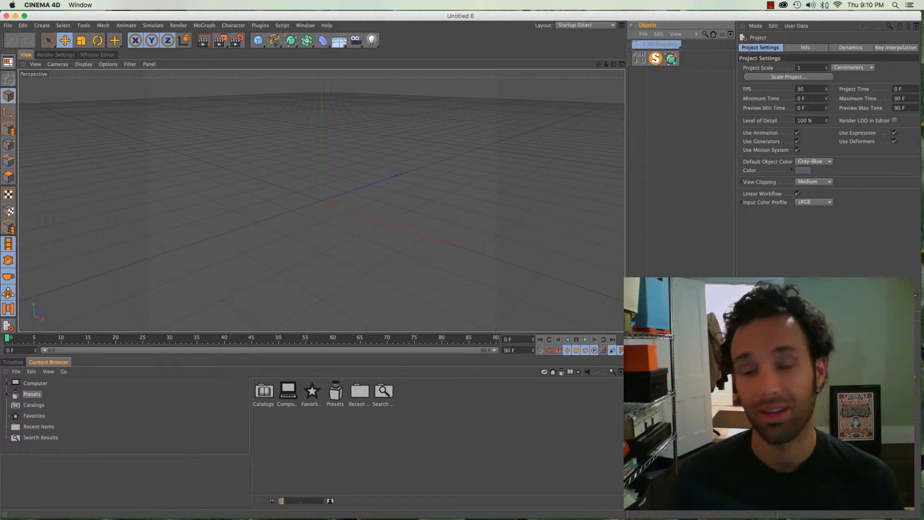
Watch the Digital Arch Red.mp4 and Digital Rainbow.mp4 reference animations and put the player windows away.
{"action": "mouse_move", "coordinate": [780, 518]}
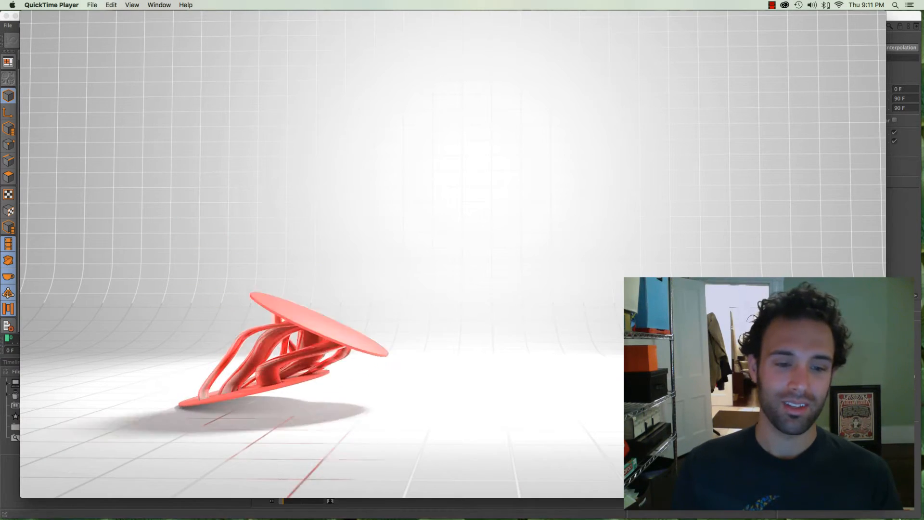
{"action": "mouse_move", "coordinate": [456, 404]}
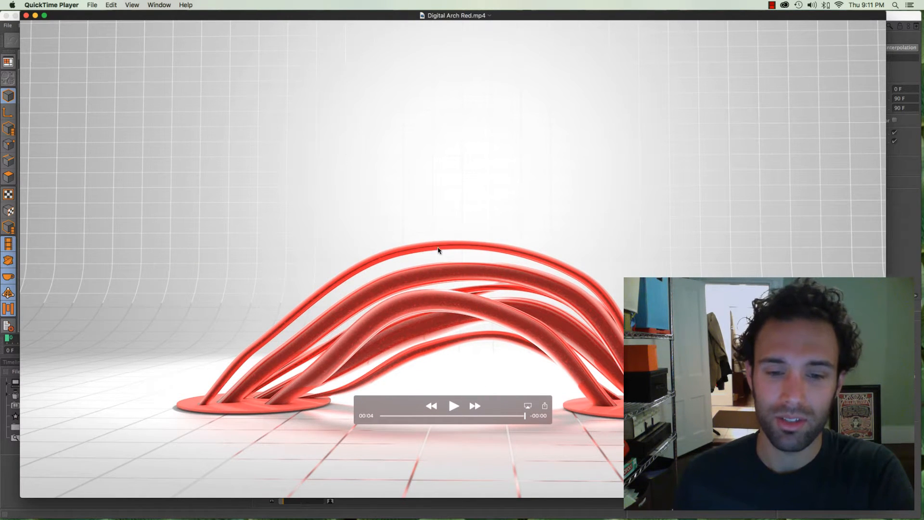
{"action": "left_click", "coordinate": [35, 16]}
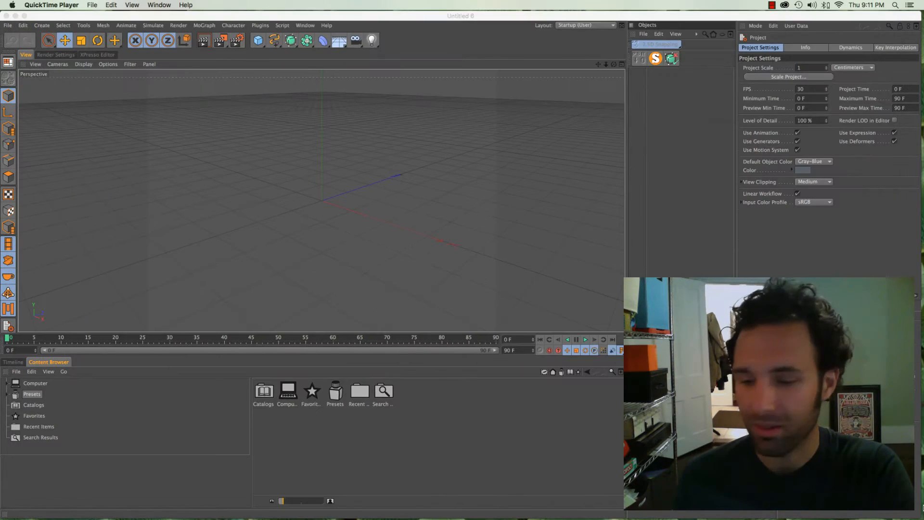
{"action": "left_click", "coordinate": [876, 513]}
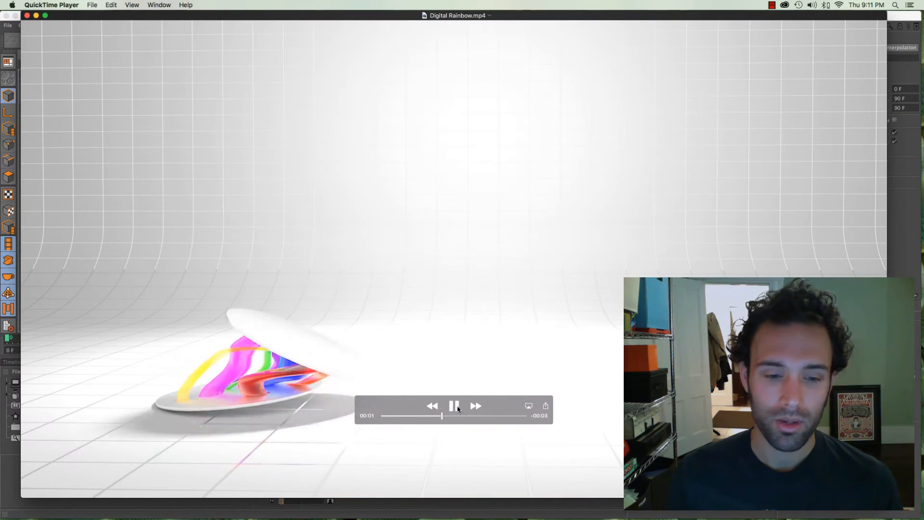
{"action": "left_click", "coordinate": [454, 407]}
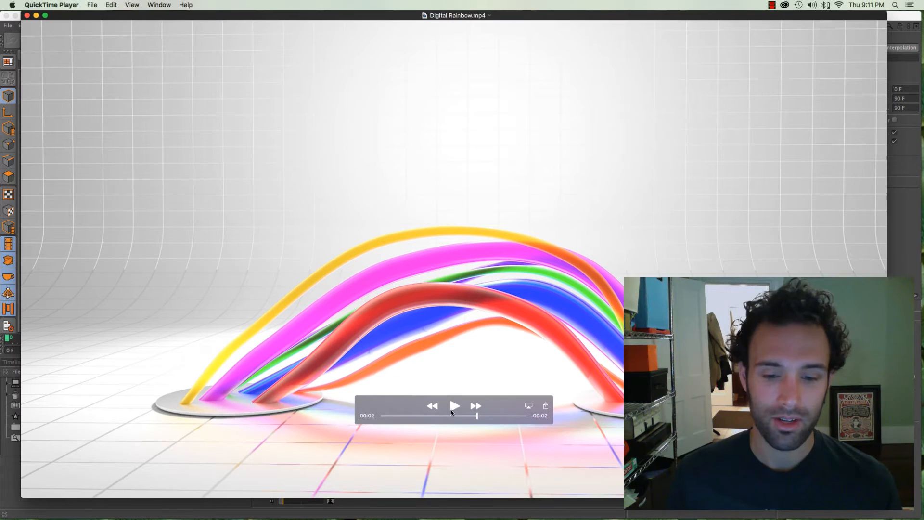
{"action": "left_click", "coordinate": [36, 16]}
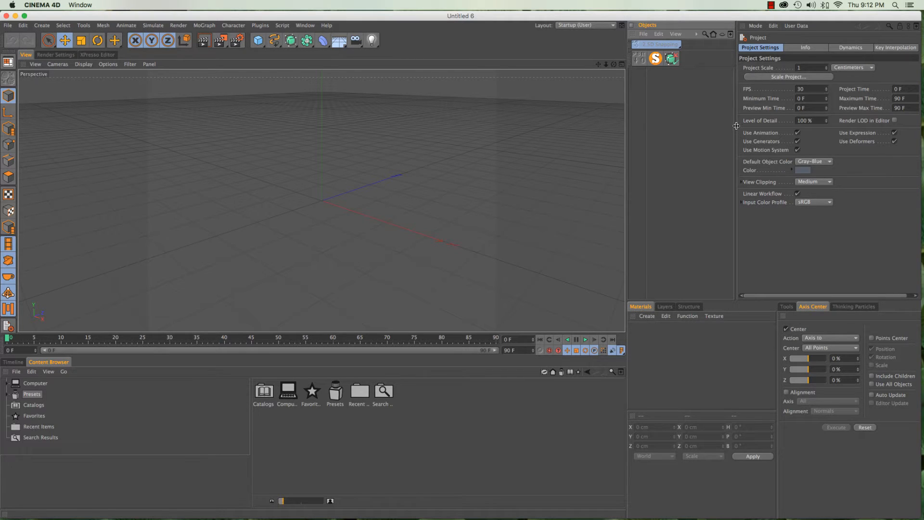
Add a cylinder and reshape it into a flat disc about 74 cm in radius and 7 cm high.
{"action": "left_click_drag", "start_coordinate": [738, 125], "coordinate": [747, 126]}
{"action": "left_click", "coordinate": [258, 41]}
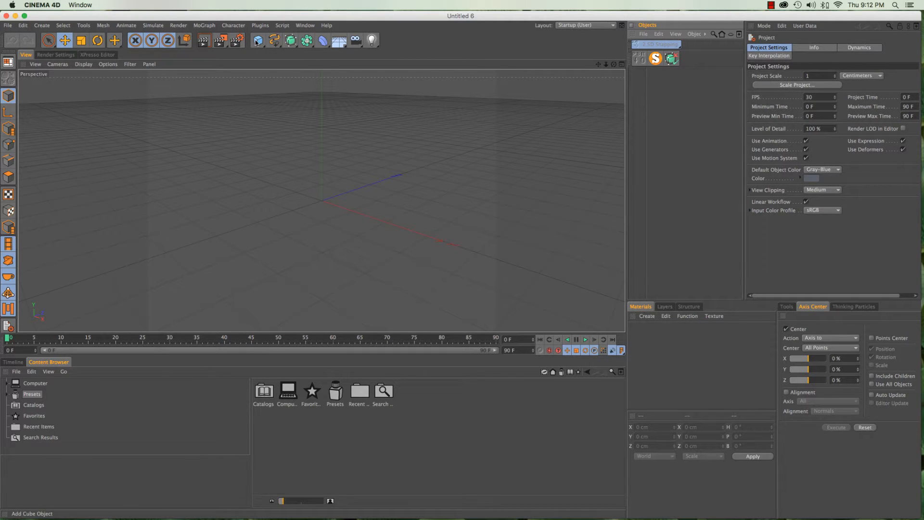
{"action": "left_click", "coordinate": [427, 58]}
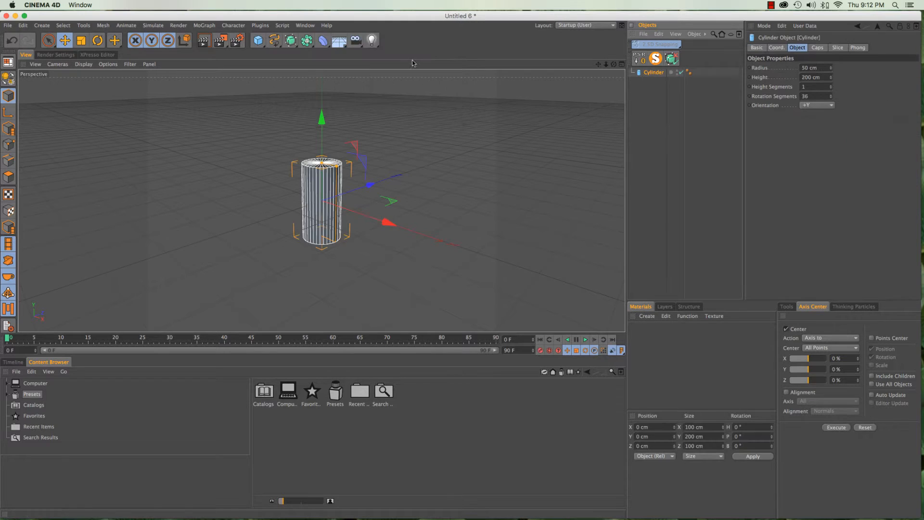
{"action": "left_click_drag", "start_coordinate": [323, 188], "coordinate": [368, 239]}
{"action": "scroll", "coordinate": [327, 205], "scroll_direction": "up", "scroll_amount": 5}
{"action": "mouse_move", "coordinate": [342, 206]}
{"action": "left_mouse_down"}
{"action": "mouse_move", "coordinate": [365, 211]}
{"action": "mouse_move", "coordinate": [353, 208]}
{"action": "left_mouse_up"}
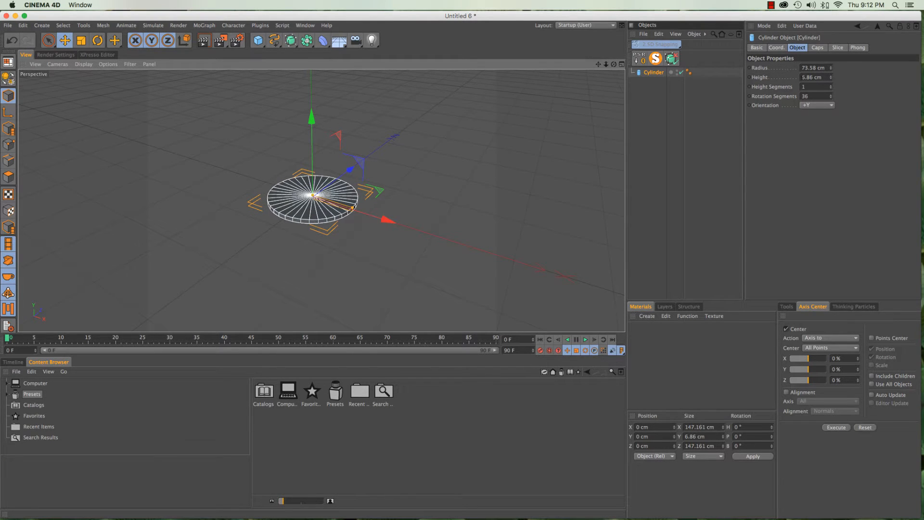
Set the cylinder's height to 6 cm and its radius to 74 cm.
{"action": "left_click", "coordinate": [827, 77]}
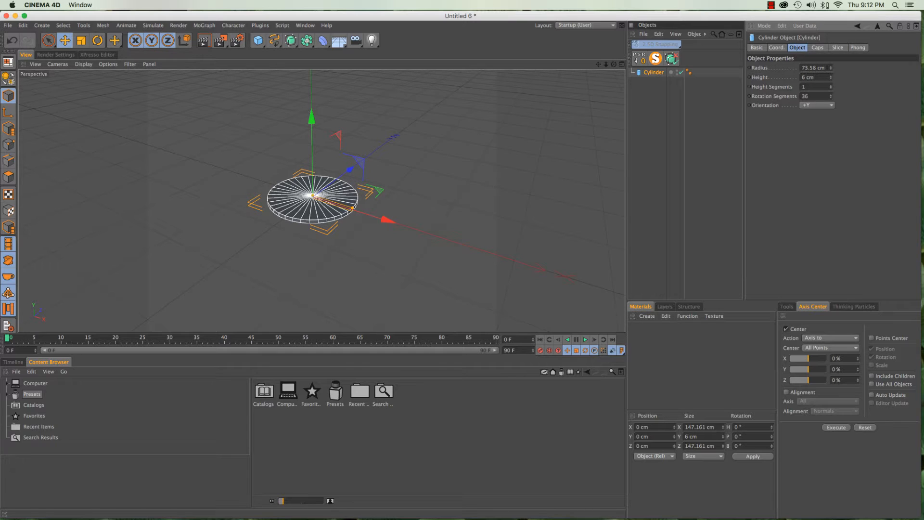
{"action": "left_click_drag", "start_coordinate": [828, 68], "coordinate": [716, 71]}
{"action": "type", "text": "74"}
{"action": "key", "text": "Return"}
Enable a fillet on the cylinder's caps with a radius of 1 cm.
{"action": "left_click", "coordinate": [819, 48]}
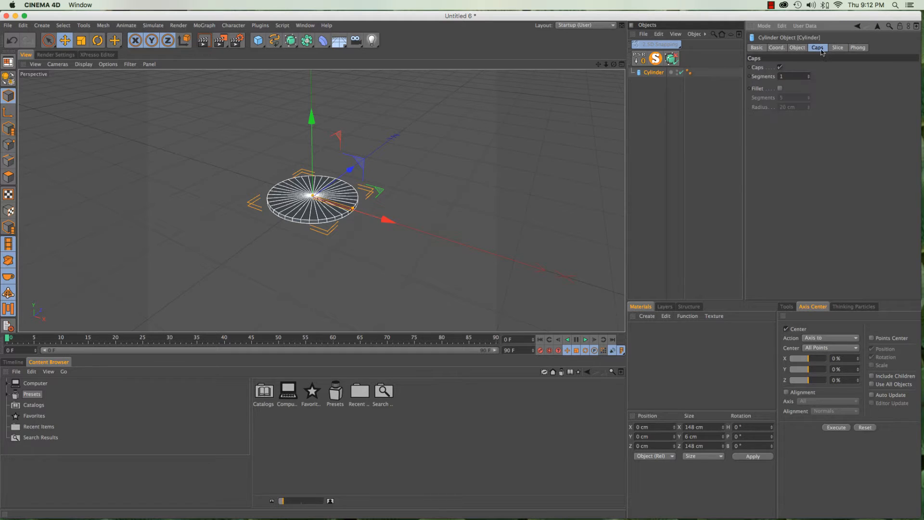
{"action": "left_click", "coordinate": [780, 88]}
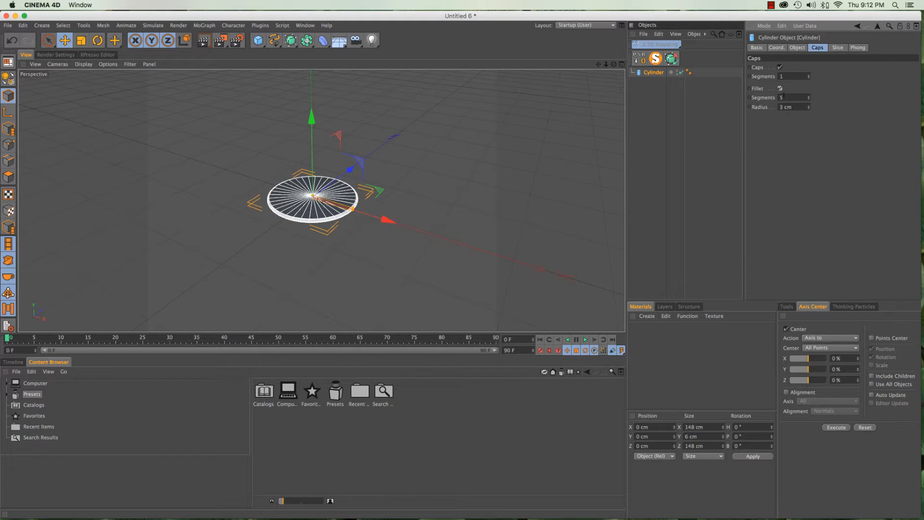
{"action": "key", "text": "Tab"}
{"action": "type", "text": "1"}
{"action": "key", "text": "Return"}
{"action": "right_click_drag", "start_coordinate": [316, 230], "coordinate": [323, 180], "text": "alt"}
{"action": "left_click_drag", "start_coordinate": [323, 180], "coordinate": [322, 204], "text": "alt"}
{"action": "middle_click_drag", "start_coordinate": [333, 171], "coordinate": [333, 230], "text": "alt"}
{"action": "mouse_move", "coordinate": [333, 231]}
{"action": "right_mouse_down", "text": "alt"}
{"action": "mouse_move", "coordinate": [328, 218]}
{"action": "mouse_move", "coordinate": [321, 233]}
{"action": "right_mouse_up", "text": "alt"}
{"action": "left_click_drag", "start_coordinate": [321, 233], "coordinate": [317, 216], "text": "alt"}
{"action": "right_click_drag", "start_coordinate": [317, 225], "coordinate": [323, 220], "text": "alt"}
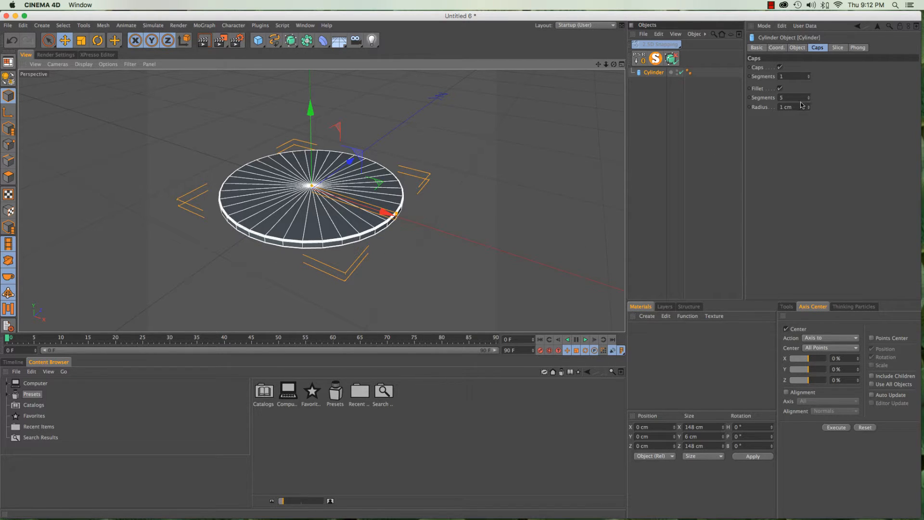
Set the cylinder's rotation segments to 80 and render the view to check the disc's smoothness.
{"action": "left_click", "coordinate": [797, 48]}
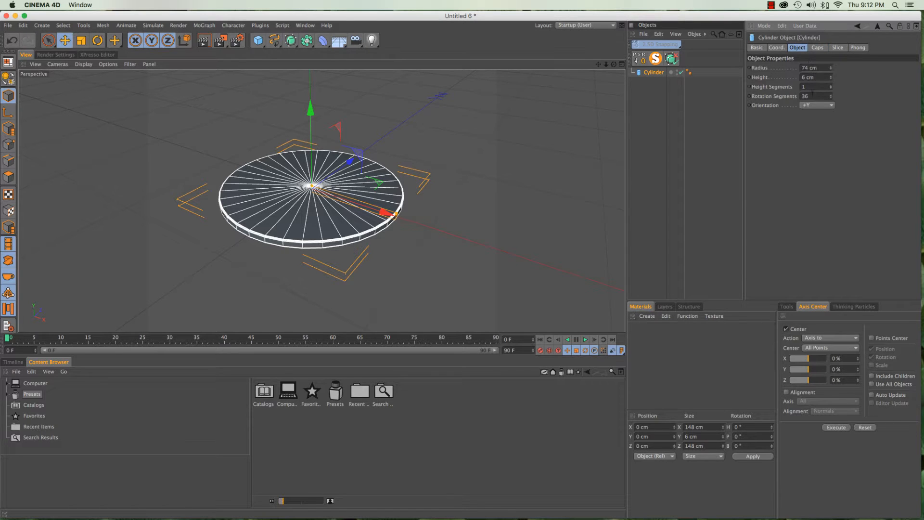
{"action": "type", "text": "80"}
{"action": "key", "text": "Return"}
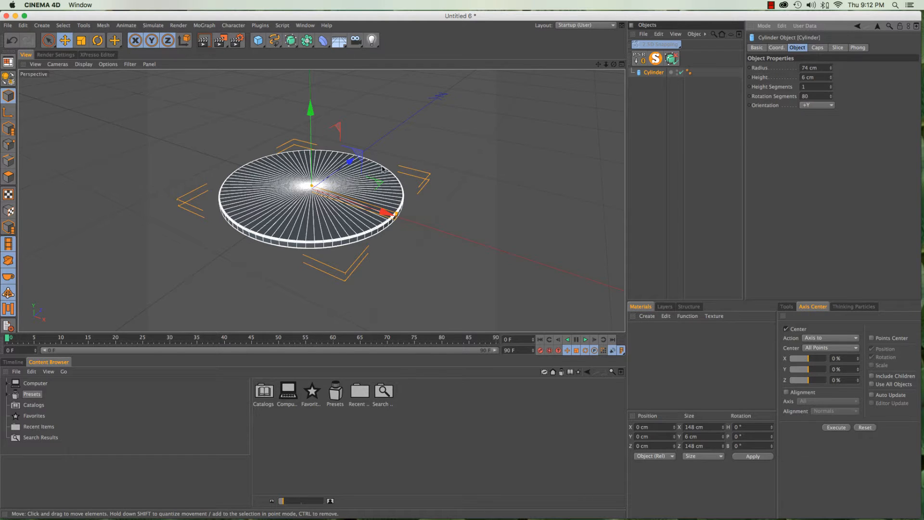
{"action": "right_click_drag", "start_coordinate": [383, 169], "coordinate": [355, 191], "text": "alt"}
{"action": "left_click_drag", "start_coordinate": [381, 162], "coordinate": [364, 177], "text": "alt"}
{"action": "middle_click_drag", "start_coordinate": [363, 178], "coordinate": [333, 212], "text": "alt"}
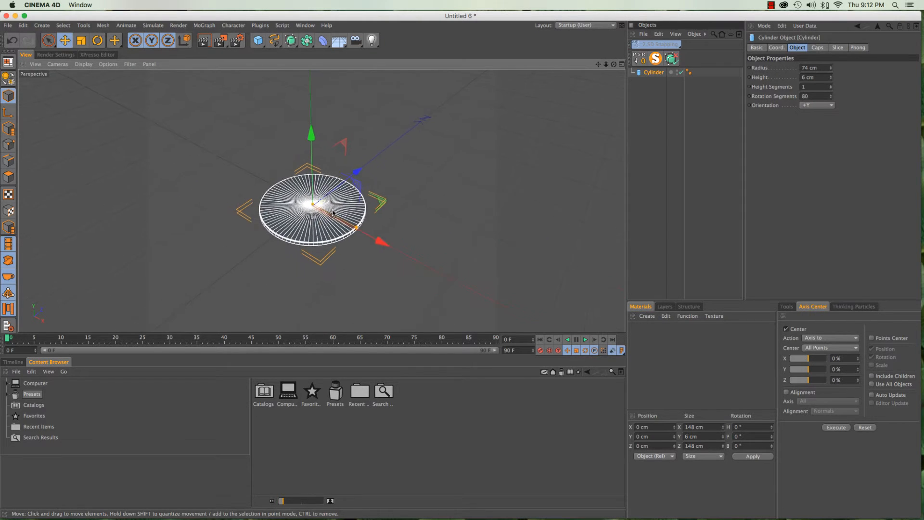
{"action": "key", "text": "super+r"}
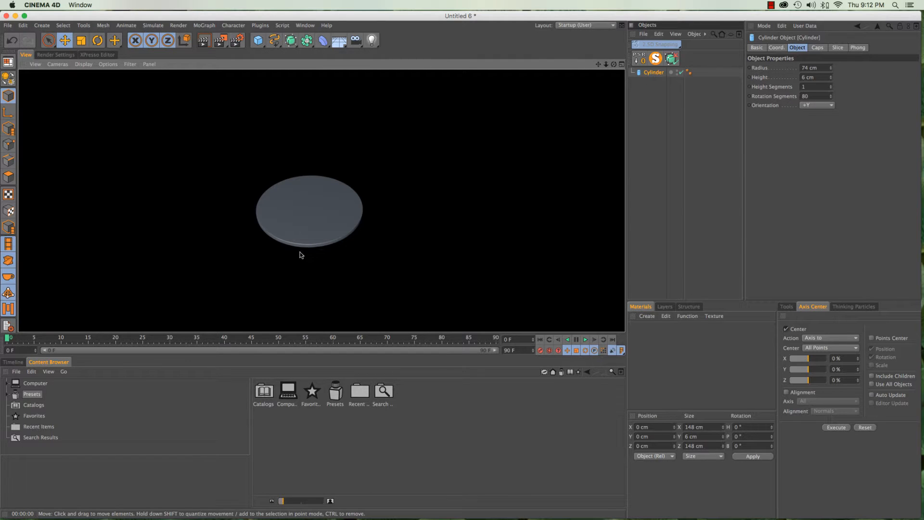
{"action": "left_click", "coordinate": [322, 238]}
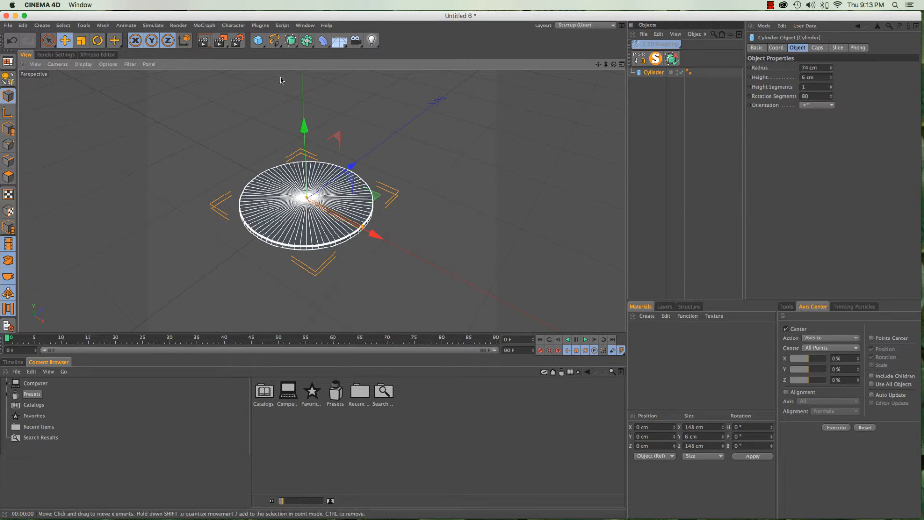
Put the cylinder in a MoGraph Cloner and set the linear clone count to 5.
{"action": "left_click", "coordinate": [207, 26]}
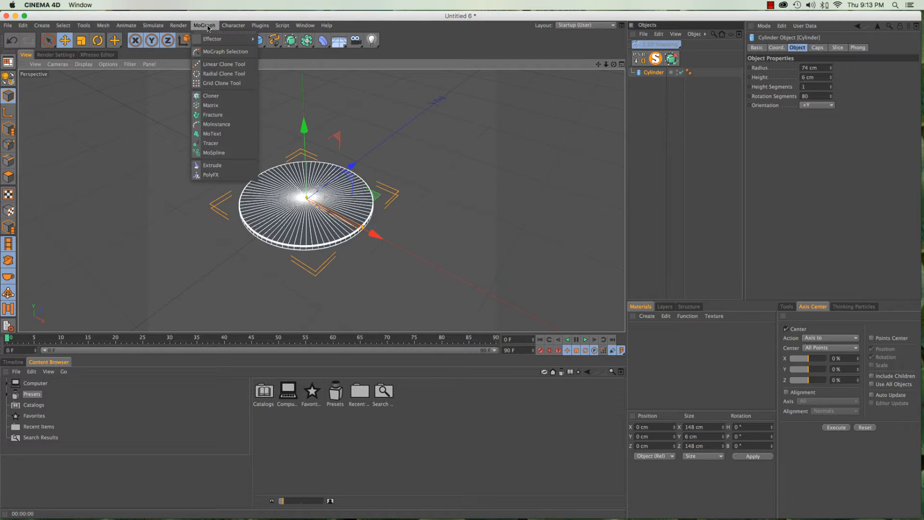
{"action": "left_click", "coordinate": [215, 98]}
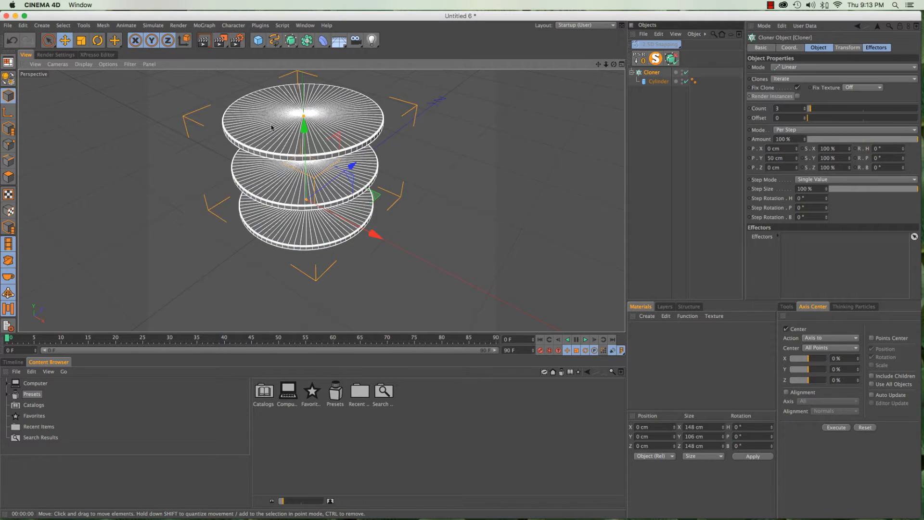
{"action": "left_click_drag", "start_coordinate": [272, 127], "coordinate": [312, 149], "text": "alt"}
{"action": "left_click_drag", "start_coordinate": [785, 108], "coordinate": [735, 113]}
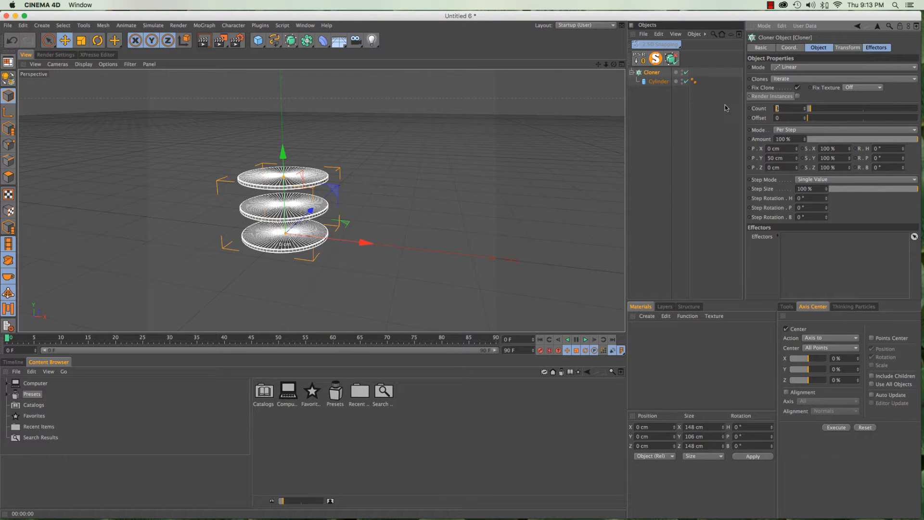
{"action": "type", "text": "5"}
{"action": "key", "text": "Return"}
{"action": "right_click_drag", "start_coordinate": [335, 187], "coordinate": [310, 195], "text": "alt"}
{"action": "left_click_drag", "start_coordinate": [313, 195], "coordinate": [343, 161], "text": "alt"}
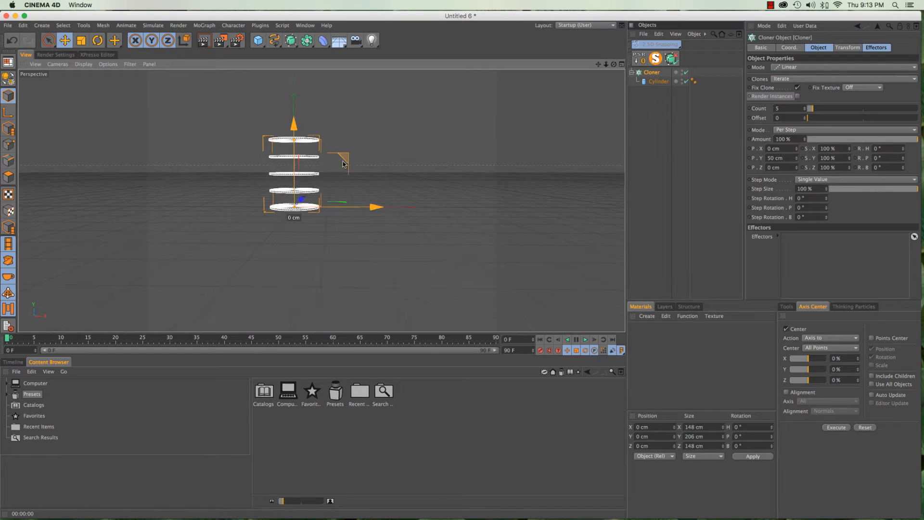
{"action": "middle_click_drag", "start_coordinate": [342, 160], "coordinate": [333, 185], "text": "alt"}
{"action": "right_click_drag", "start_coordinate": [301, 192], "coordinate": [309, 187], "text": "alt"}
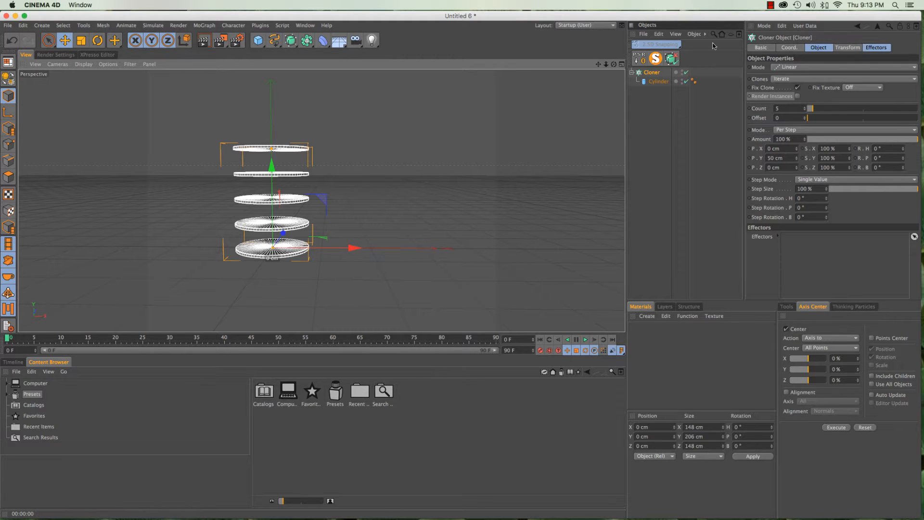
Preview the rainbow arch screenshot on the desktop as a reference and return to the CINEMA 4D scene.
{"action": "key", "text": "F12"}
{"action": "key", "text": "F12"}
{"action": "key", "text": "F11"}
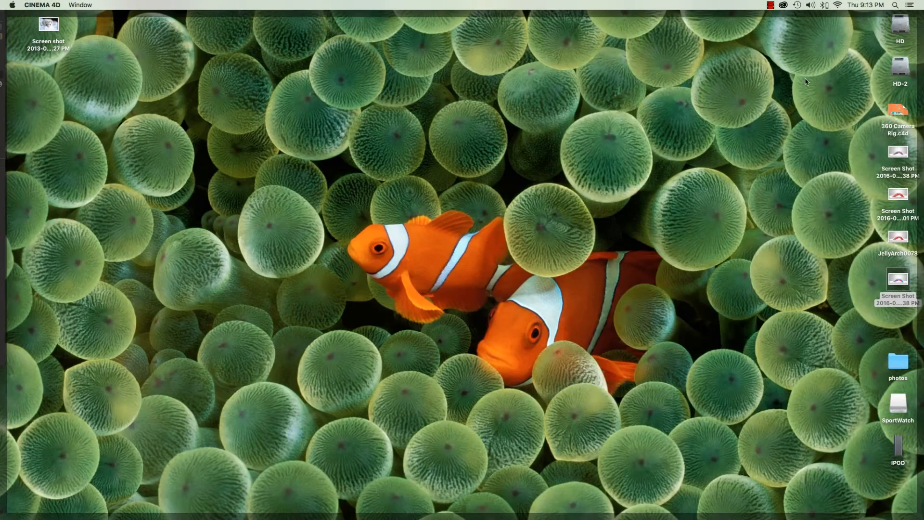
{"action": "left_click", "coordinate": [896, 281]}
{"action": "key", "text": "space"}
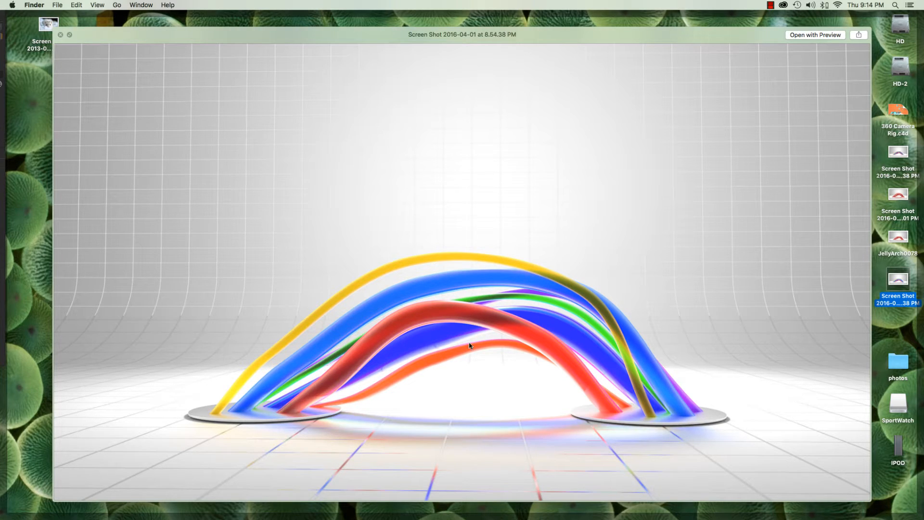
{"action": "key", "text": "space"}
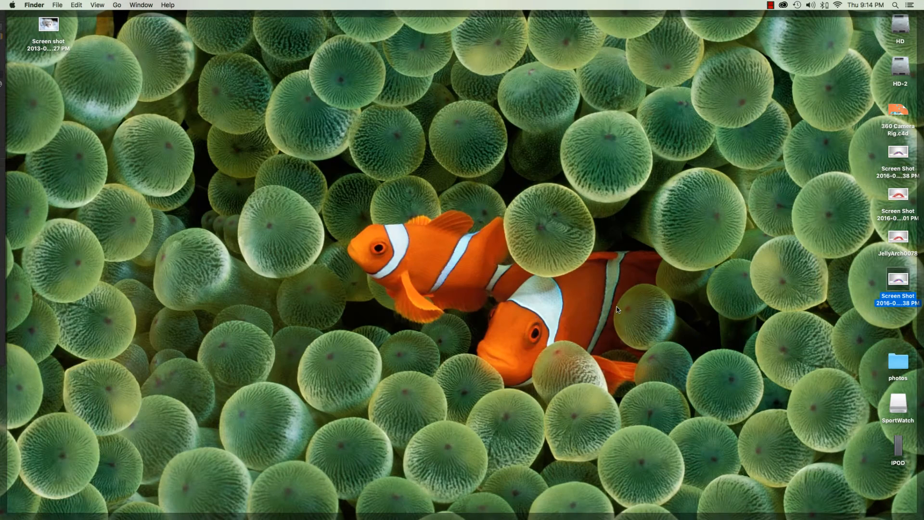
{"action": "key", "text": "F11"}
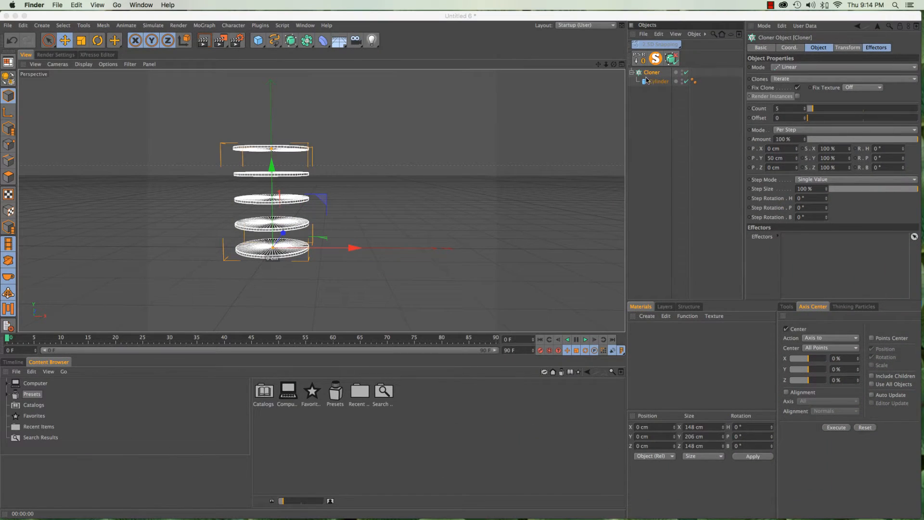
Create a MoGraph Selection on the Cloner containing the three middle disc clones.
{"action": "left_click", "coordinate": [651, 75]}
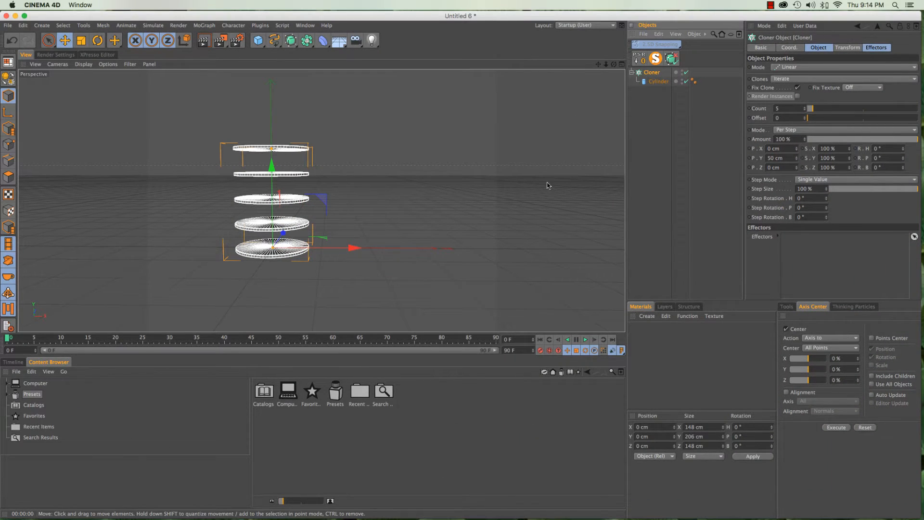
{"action": "left_click", "coordinate": [204, 25]}
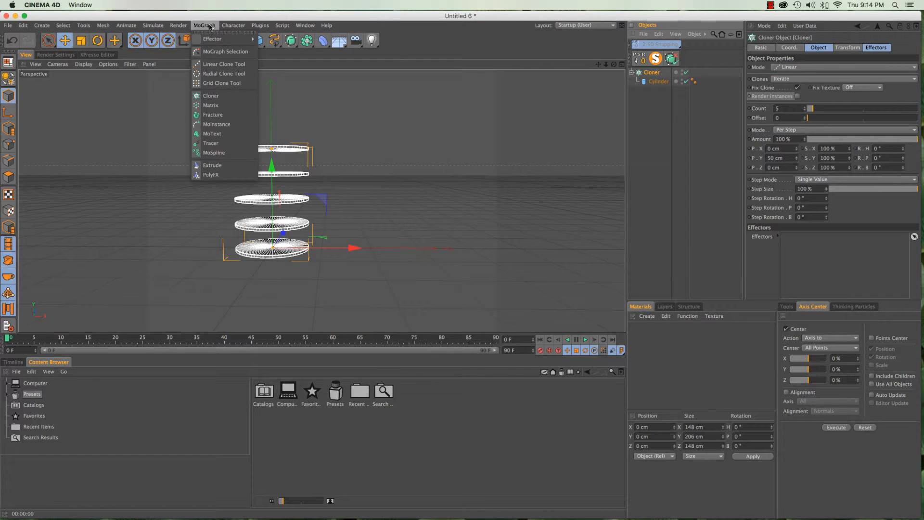
{"action": "left_click", "coordinate": [213, 52]}
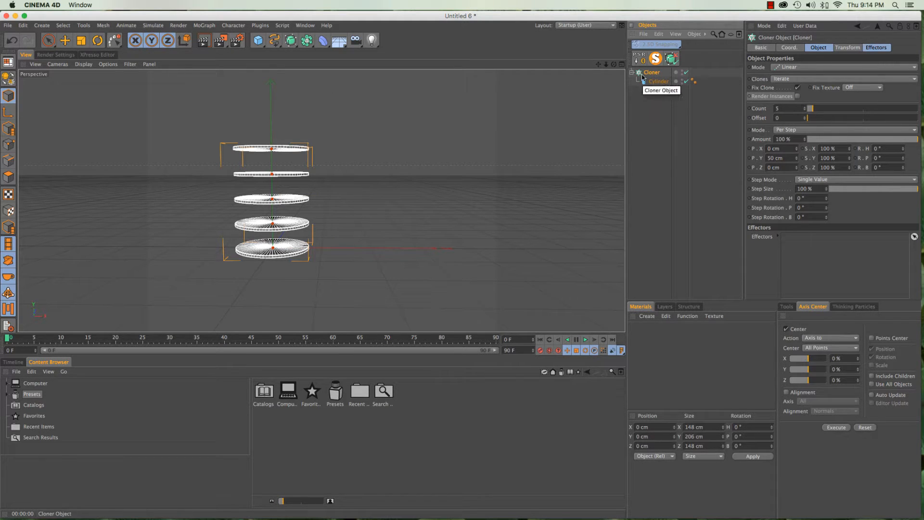
{"action": "left_click", "coordinate": [273, 225]}
{"action": "left_click", "coordinate": [271, 174]}
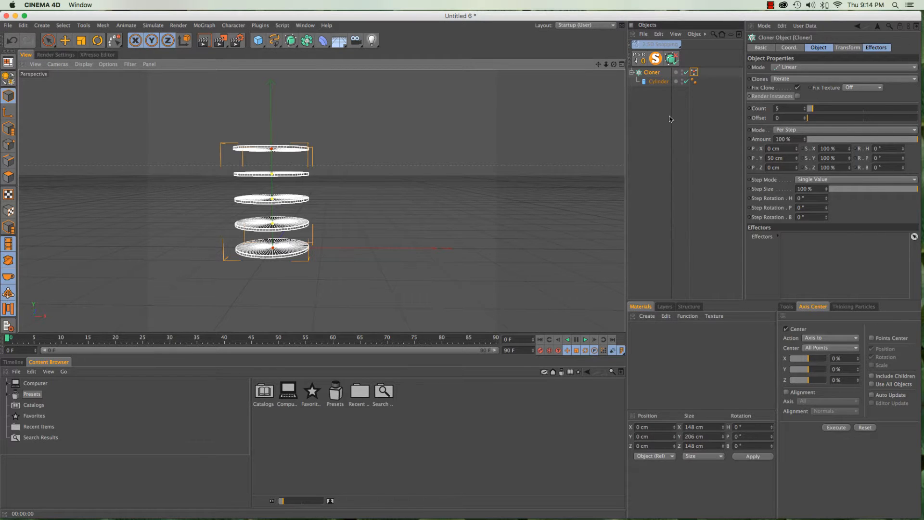
Add a Plain effector to the Cloner, restricted to the MoGraph Selection of the middle clones.
{"action": "left_click", "coordinate": [659, 76]}
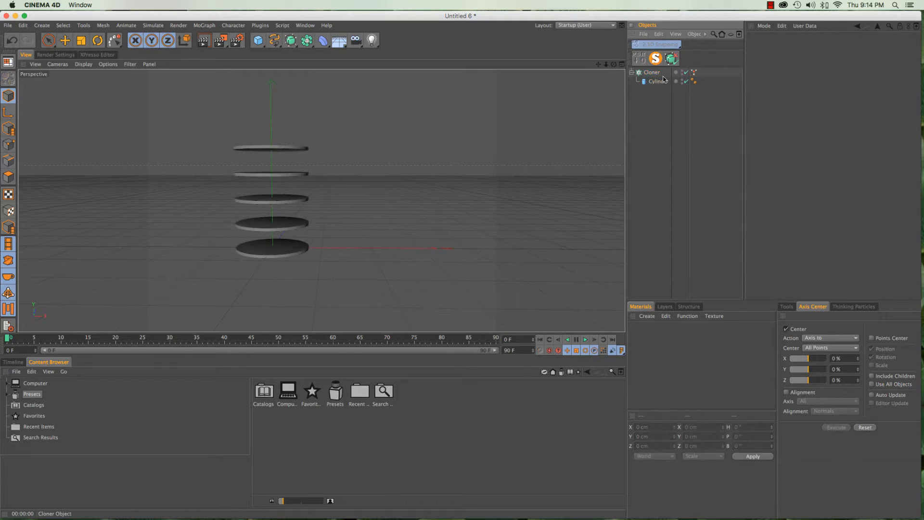
{"action": "left_click", "coordinate": [695, 72]}
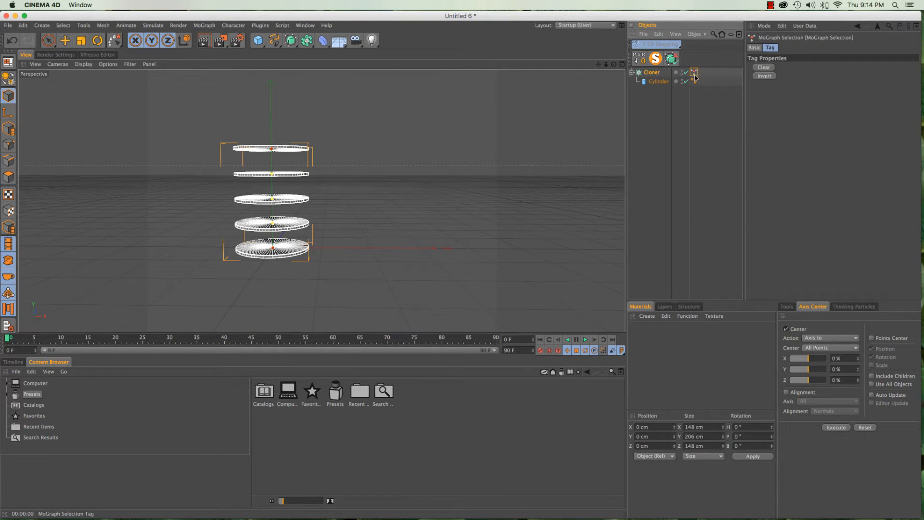
{"action": "left_click", "coordinate": [193, 25]}
{"action": "mouse_move", "coordinate": [226, 39]}
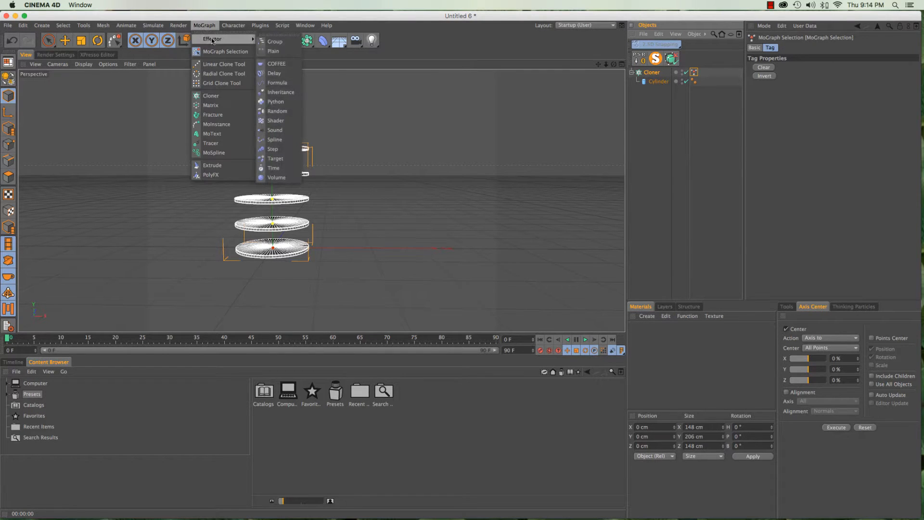
{"action": "left_click", "coordinate": [273, 51]}
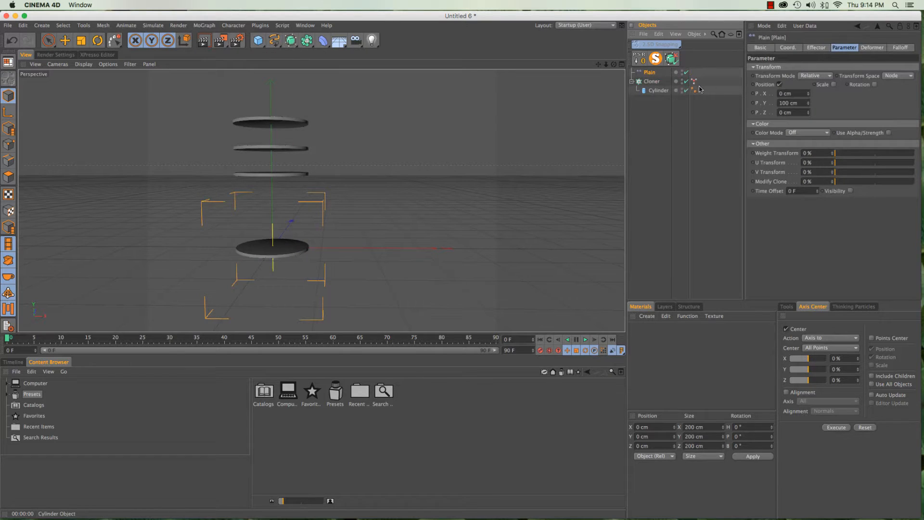
Rename the Plain effector as Hide.
{"action": "double_click", "coordinate": [651, 72]}
{"action": "type", "text": "V"}
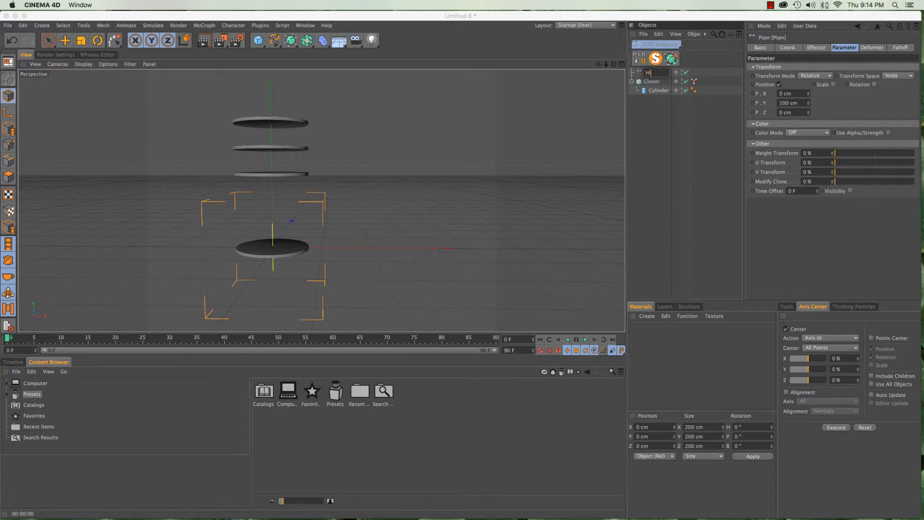
{"action": "type", "text": "ide"}
{"action": "key", "text": "Return"}
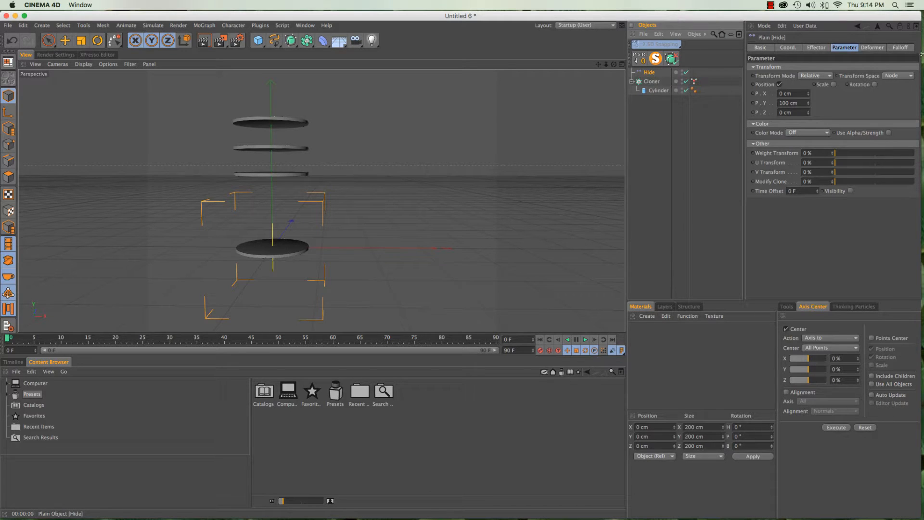
Switch the Hide effector from position to uniform scale with a scale value of -1.
{"action": "left_click", "coordinate": [780, 85]}
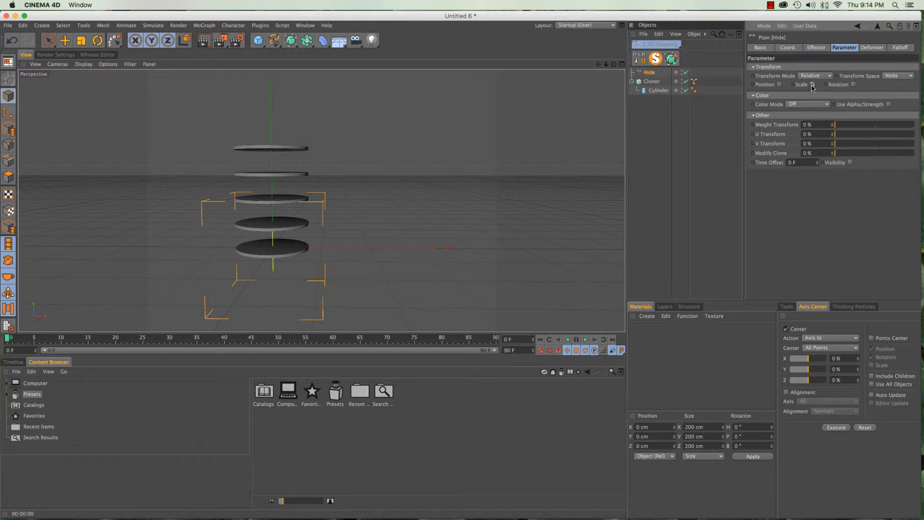
{"action": "left_click", "coordinate": [813, 85]}
{"action": "left_click", "coordinate": [837, 122]}
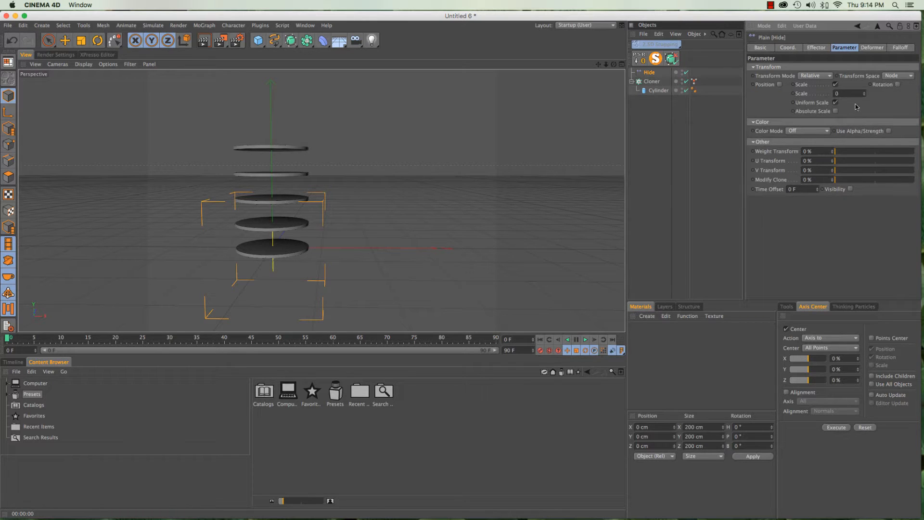
{"action": "type", "text": "-1"}
{"action": "key", "text": "Return"}
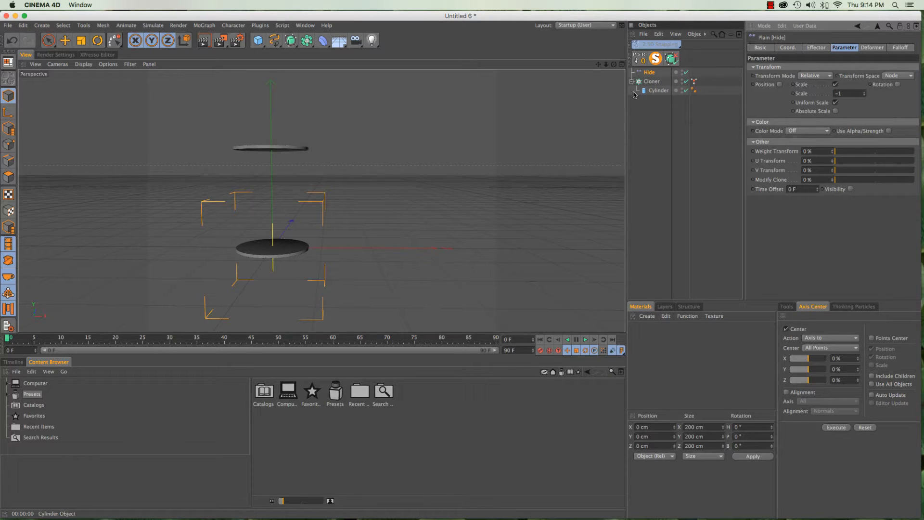
Set the Cloner's Y distance per step to 2 cm.
{"action": "left_click", "coordinate": [654, 82]}
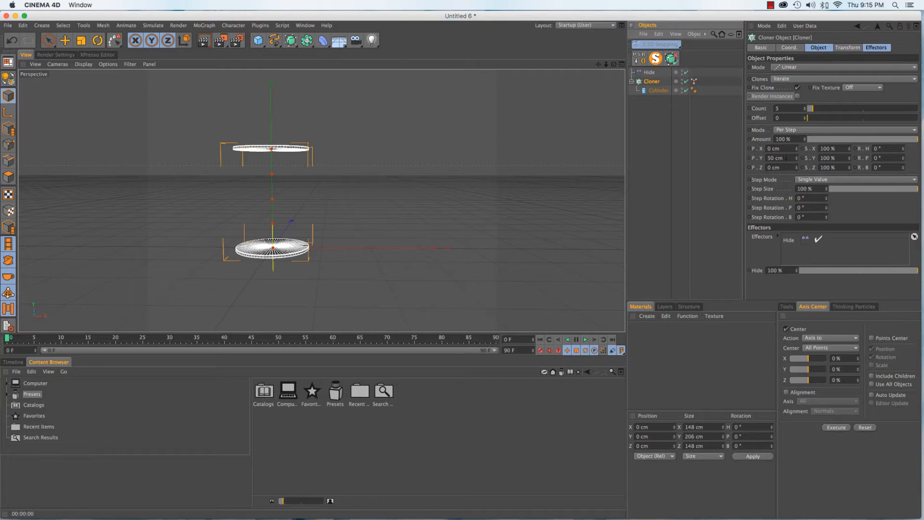
{"action": "left_click", "coordinate": [786, 158]}
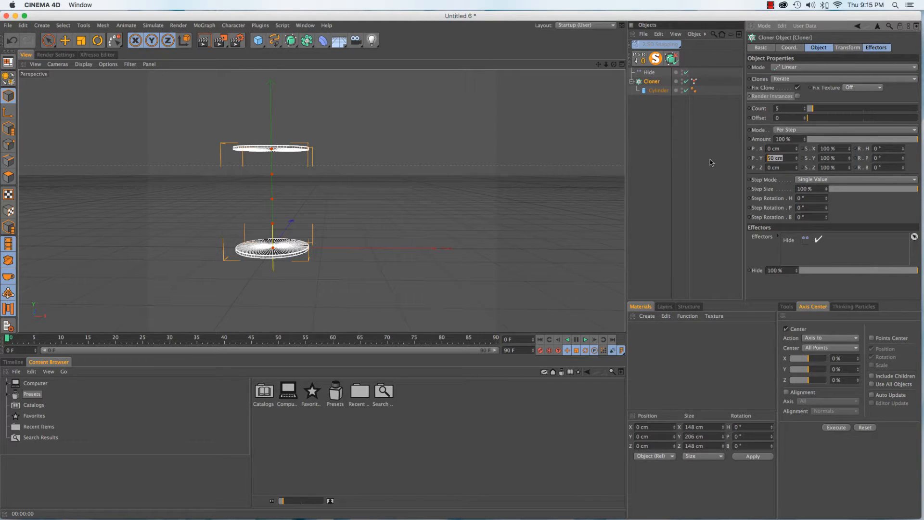
{"action": "type", "text": "2"}
{"action": "key", "text": "Return"}
{"action": "left_click_drag", "start_coordinate": [288, 244], "coordinate": [272, 234], "text": "alt"}
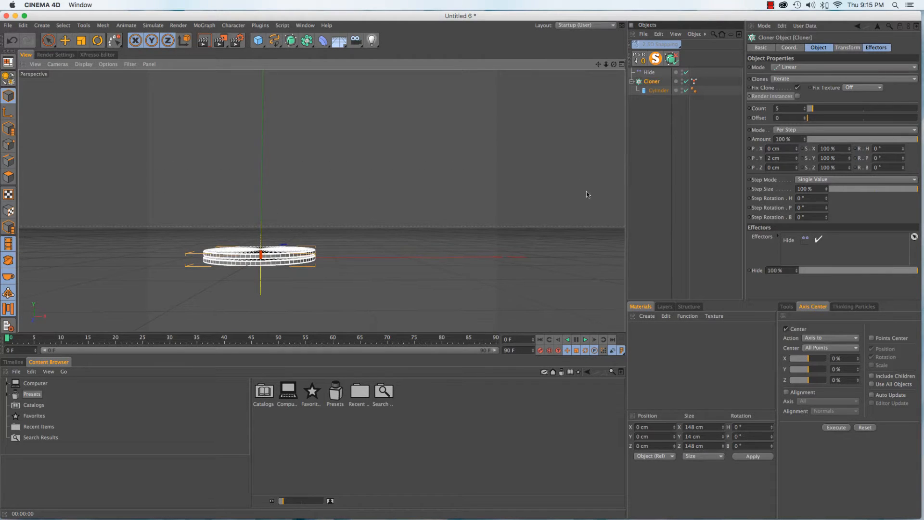
Try a Y distance of 1 cm per step on the Cloner and set it back to 2 cm.
{"action": "left_click_drag", "start_coordinate": [783, 157], "coordinate": [726, 172]}
{"action": "type", "text": "1"}
{"action": "key", "text": "Return"}
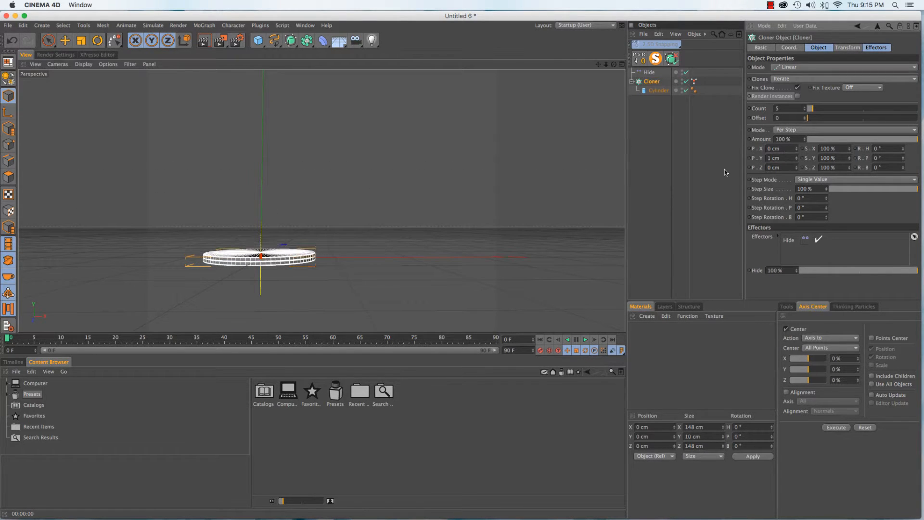
{"action": "left_click_drag", "start_coordinate": [781, 159], "coordinate": [681, 161]}
{"action": "type", "text": "2"}
{"action": "key", "text": "Return"}
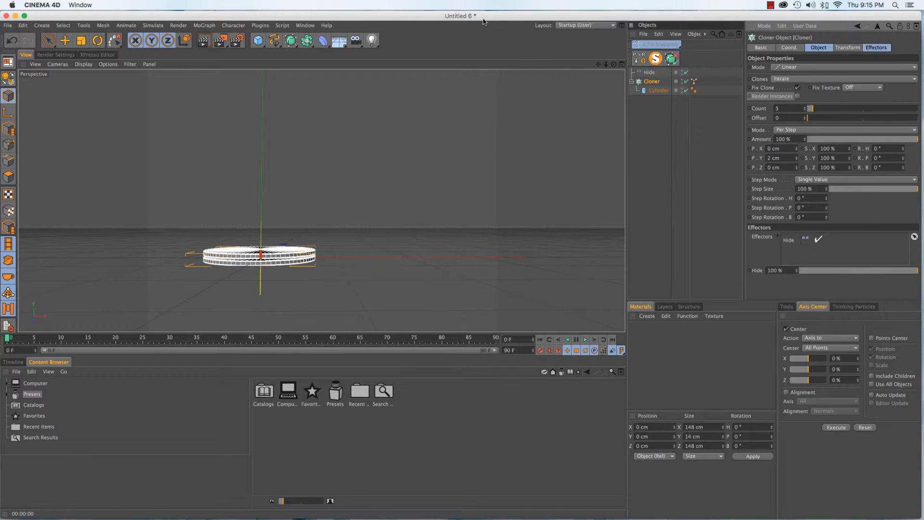
Examine the gap between the two stacked discs from above, from the side and close up.
{"action": "left_click_drag", "start_coordinate": [310, 197], "coordinate": [267, 293], "text": "alt"}
{"action": "scroll", "coordinate": [289, 207], "scroll_direction": "up", "scroll_amount": 3}
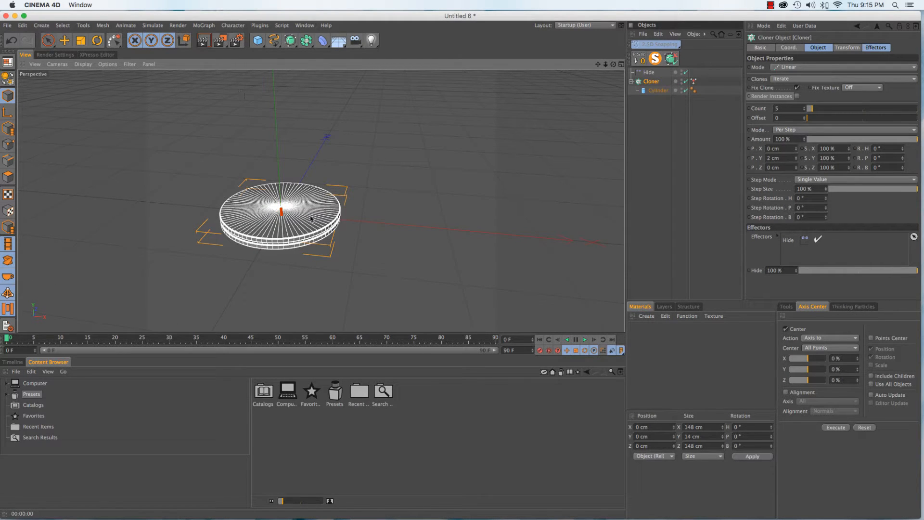
{"action": "scroll", "coordinate": [293, 253], "scroll_direction": "up", "scroll_amount": 3}
{"action": "left_click_drag", "start_coordinate": [293, 253], "coordinate": [277, 228], "text": "alt"}
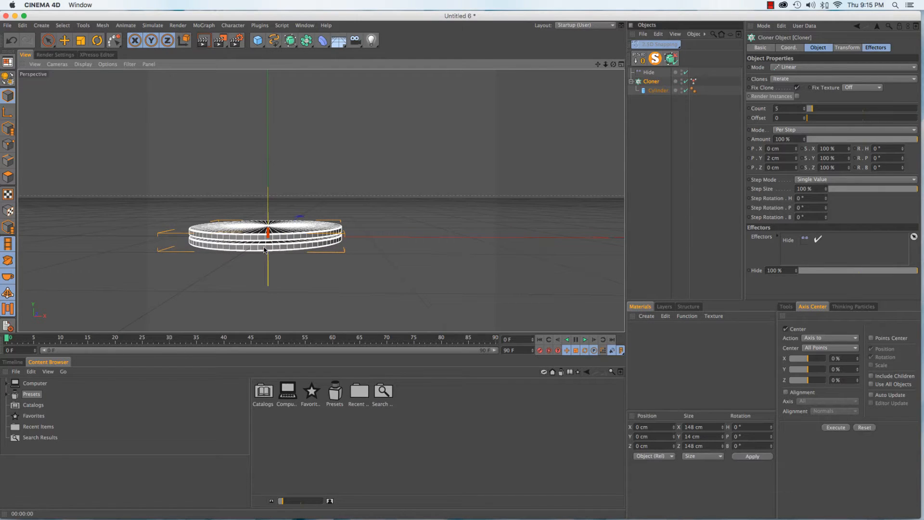
{"action": "scroll", "coordinate": [285, 238], "scroll_direction": "up", "scroll_amount": 5}
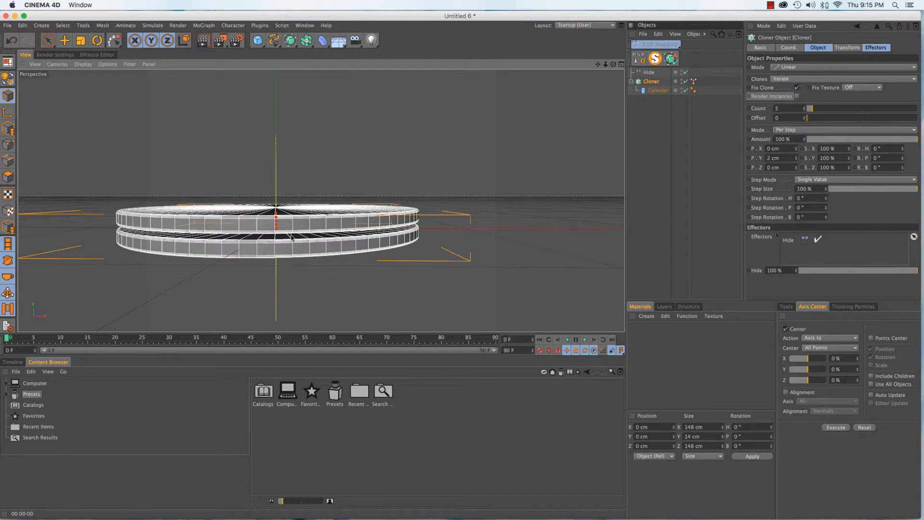
{"action": "scroll", "coordinate": [308, 220], "scroll_direction": "down", "scroll_amount": 5}
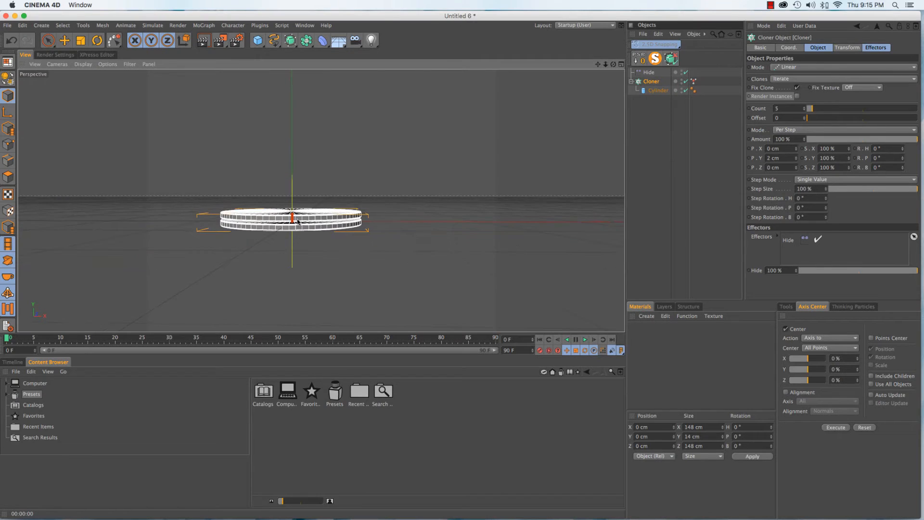
{"action": "mouse_move", "coordinate": [293, 221]}
{"action": "left_mouse_down", "text": "alt"}
{"action": "mouse_move", "coordinate": [278, 241]}
{"action": "mouse_move", "coordinate": [247, 236]}
{"action": "mouse_move", "coordinate": [257, 235]}
{"action": "left_mouse_up", "text": "alt"}
{"action": "scroll", "coordinate": [257, 235], "scroll_direction": "down", "scroll_amount": 5}
{"action": "middle_click_drag", "start_coordinate": [257, 235], "coordinate": [260, 243], "text": "alt"}
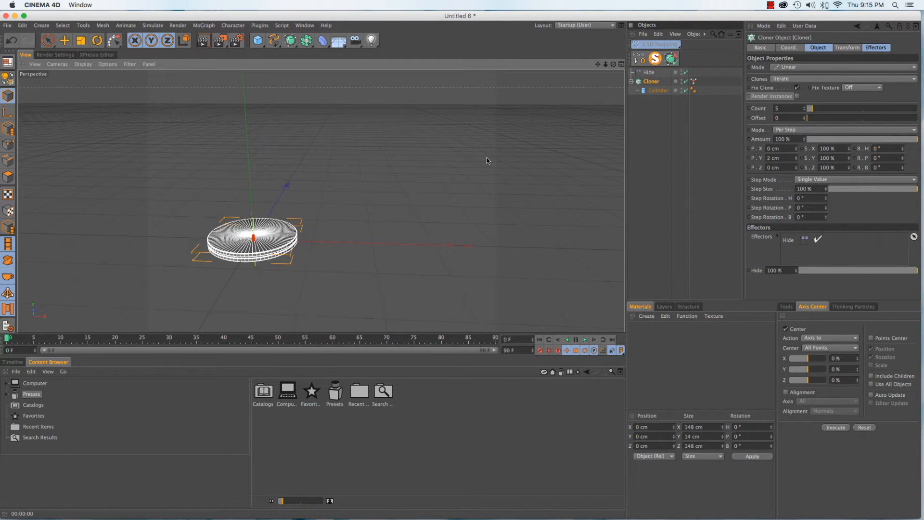
Add a Step effector to the Cloner and keep the two as separate, unnested objects in the hierarchy.
{"action": "left_click", "coordinate": [205, 27]}
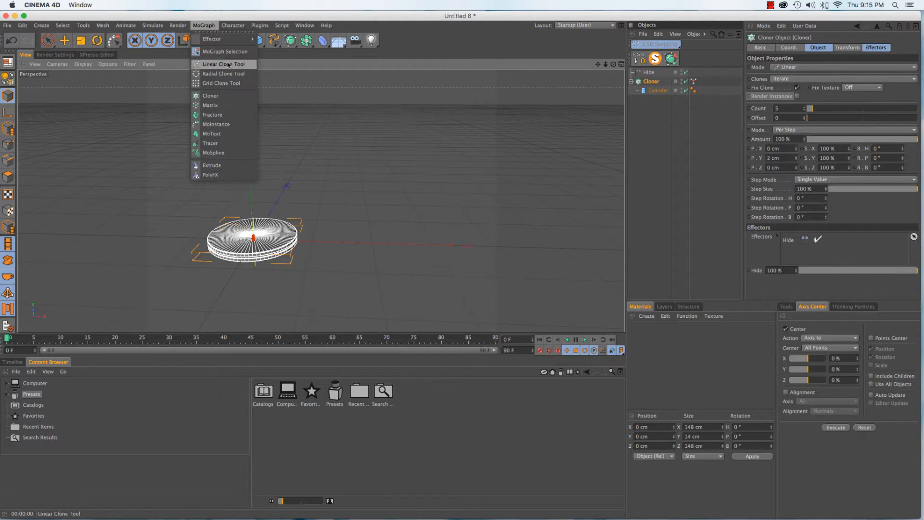
{"action": "mouse_move", "coordinate": [221, 44]}
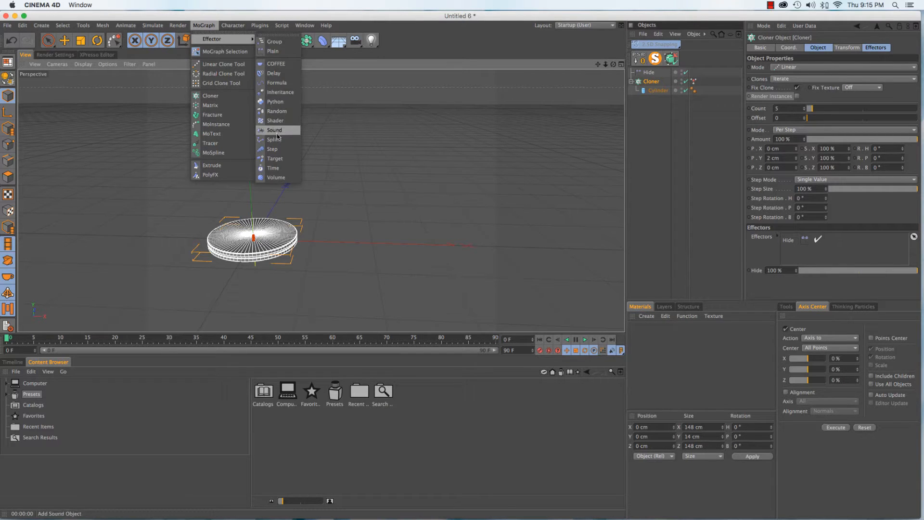
{"action": "left_click", "coordinate": [278, 149]}
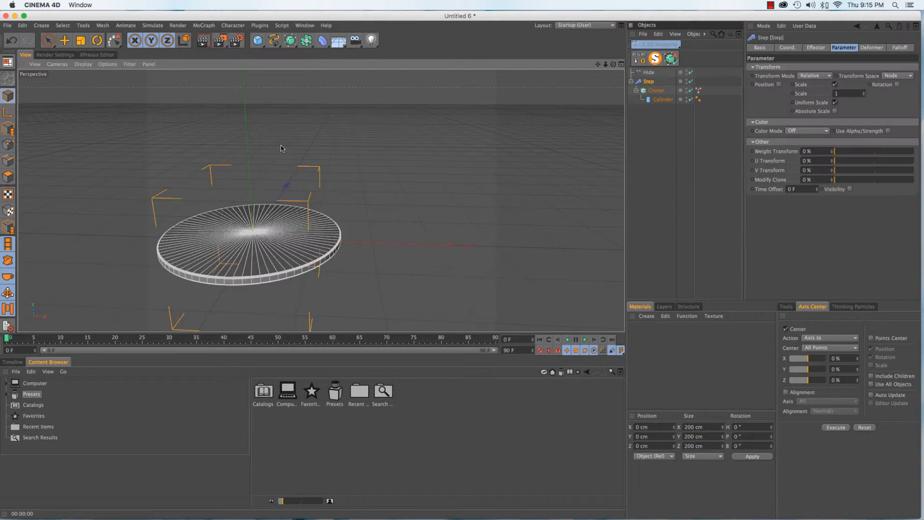
{"action": "left_click", "coordinate": [651, 91]}
{"action": "mouse_move", "coordinate": [653, 79]}
{"action": "left_mouse_down"}
{"action": "mouse_move", "coordinate": [650, 72]}
{"action": "mouse_move", "coordinate": [651, 84]}
{"action": "left_mouse_up"}
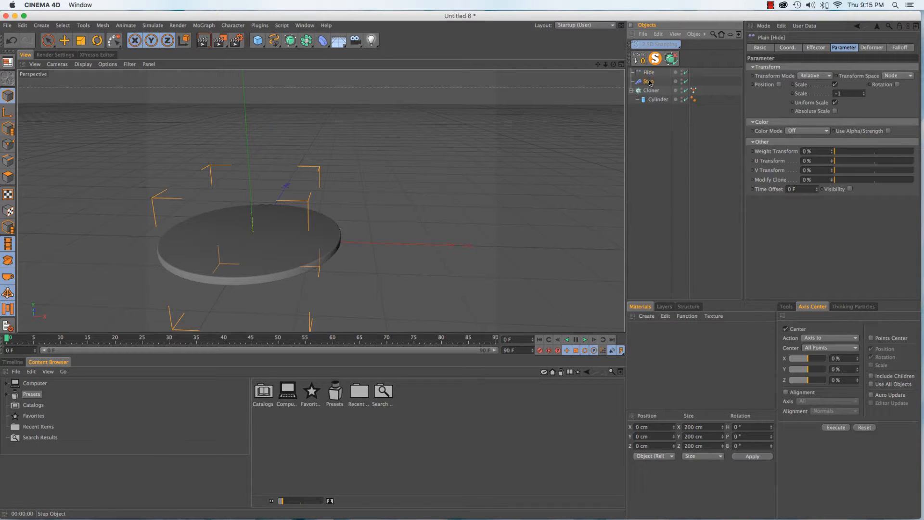
Switch the Step effector from scale to position and set its Y position offset to 450 cm.
{"action": "left_click", "coordinate": [835, 85]}
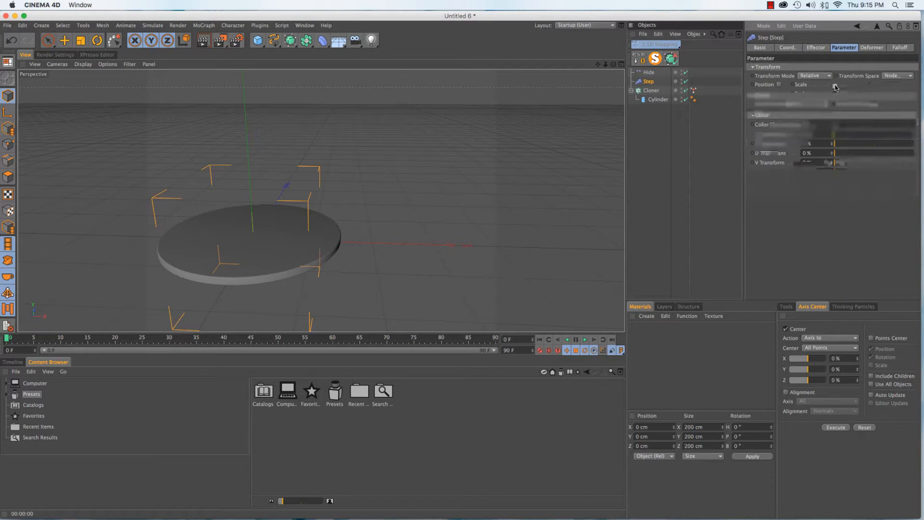
{"action": "left_click", "coordinate": [779, 85]}
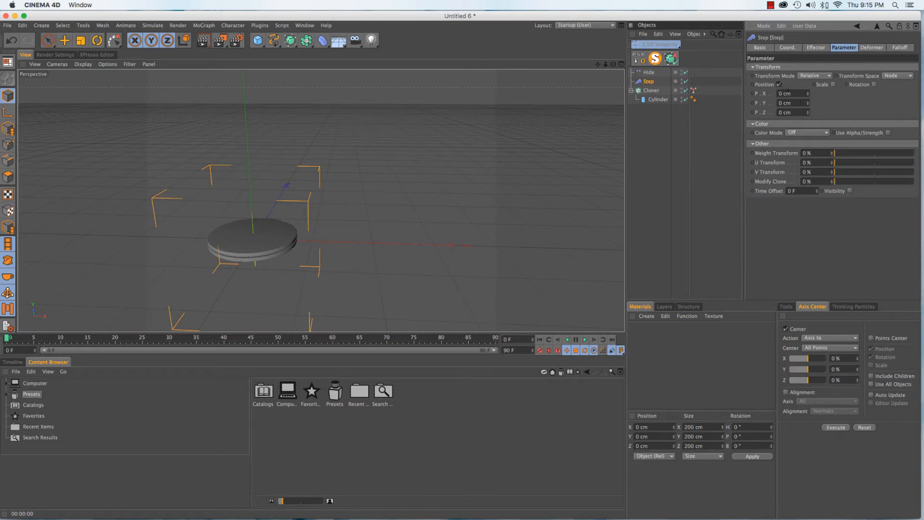
{"action": "left_click_drag", "start_coordinate": [800, 103], "coordinate": [724, 104]}
{"action": "type", "text": "450"}
{"action": "key", "text": "Return"}
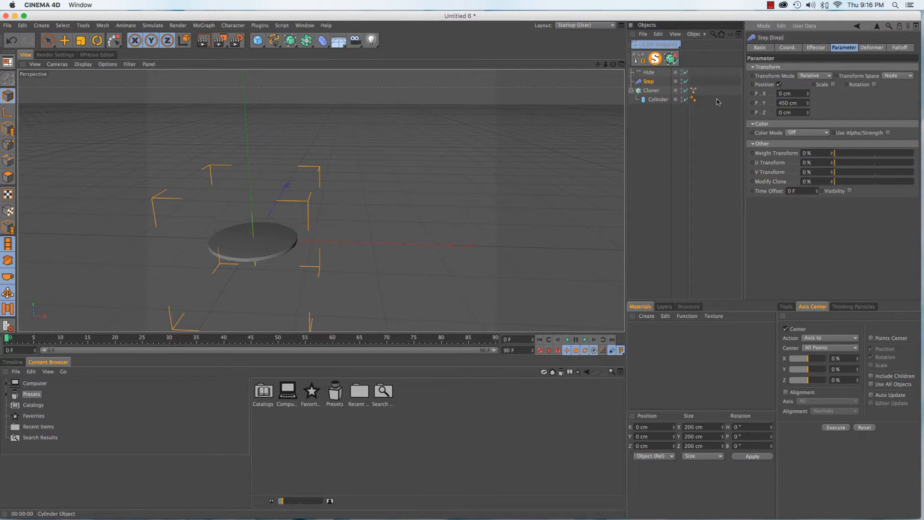
Give the Step effector a Linear falloff and rotate the effector to a pitch of 90°.
{"action": "left_click", "coordinate": [646, 83]}
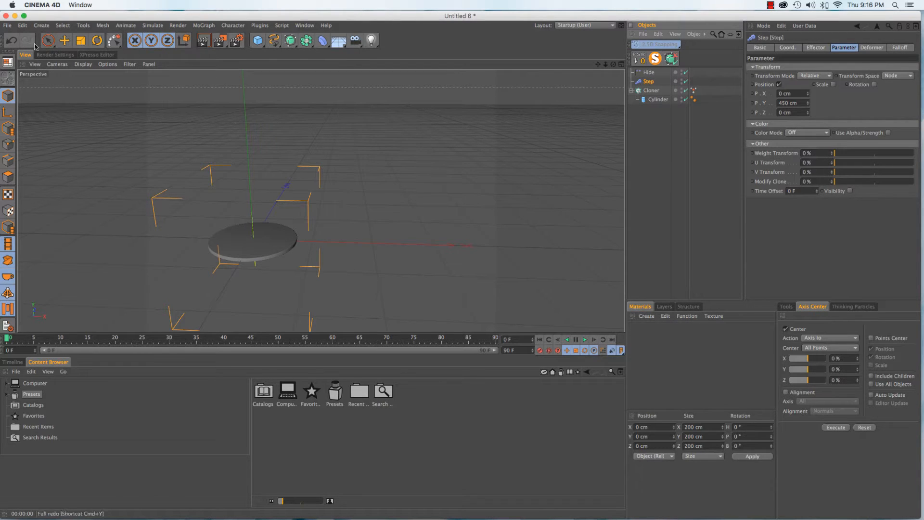
{"action": "left_click", "coordinate": [51, 42]}
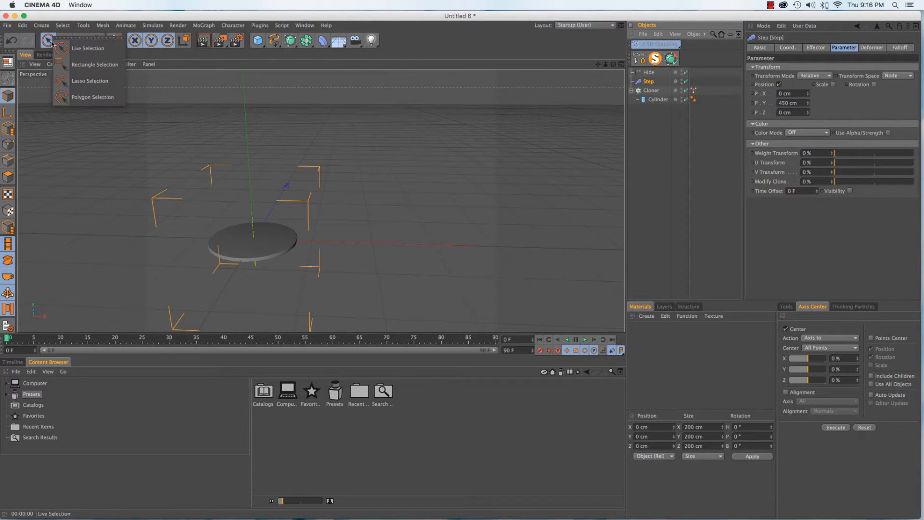
{"action": "left_click", "coordinate": [82, 48]}
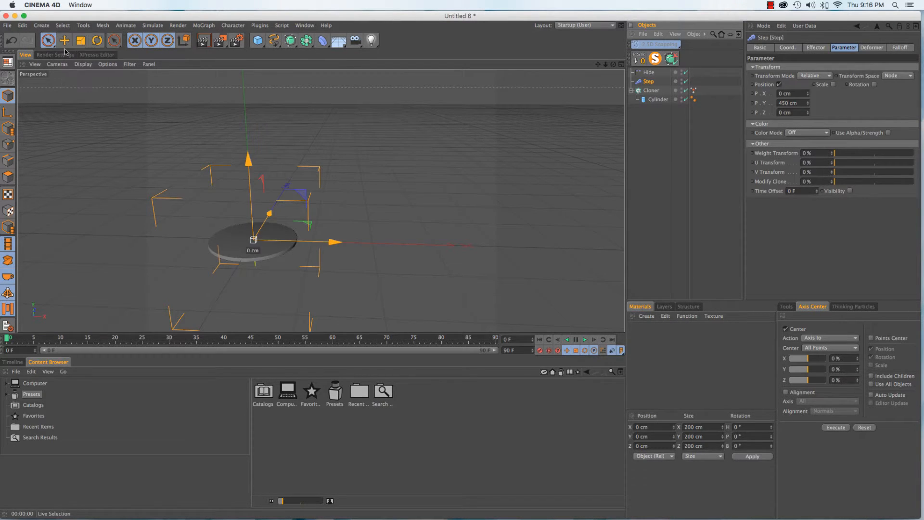
{"action": "left_click", "coordinate": [906, 47]}
{"action": "left_click", "coordinate": [782, 69]}
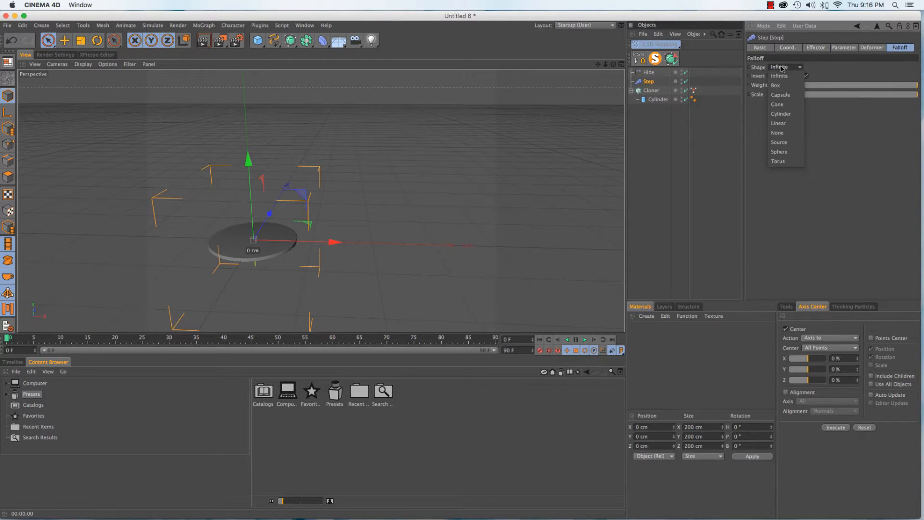
{"action": "left_click", "coordinate": [780, 123]}
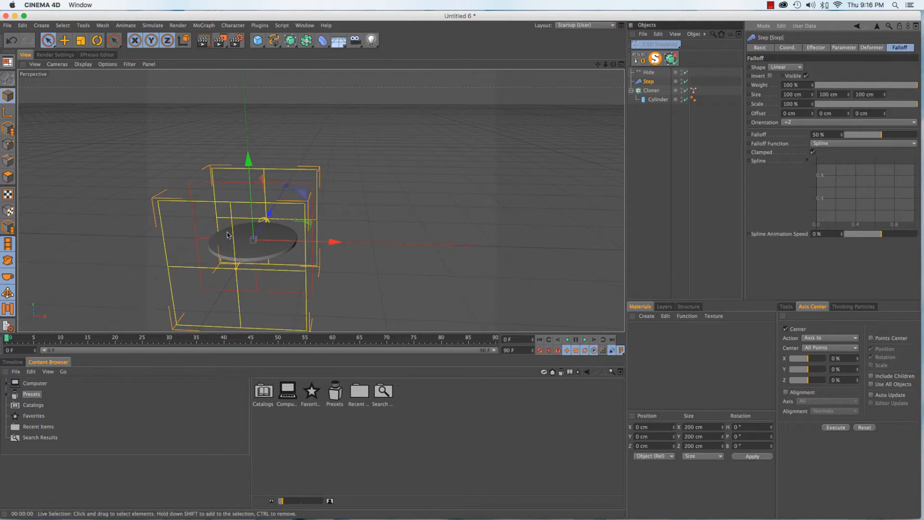
{"action": "key", "text": "r"}
{"action": "left_click_drag", "start_coordinate": [241, 227], "coordinate": [242, 288]}
Move the Step effector up and down through the discs to test its falloff, leaving it at about Y -177 cm.
{"action": "key", "text": "e"}
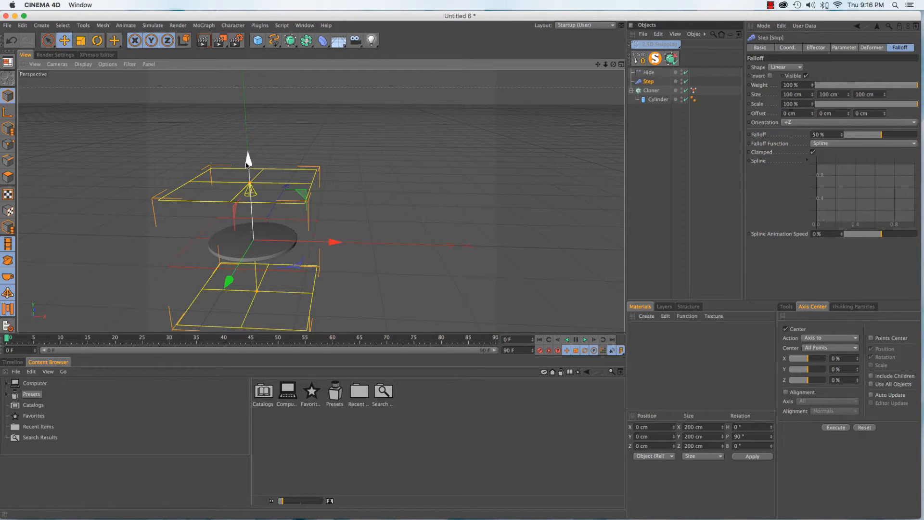
{"action": "mouse_move", "coordinate": [247, 164]}
{"action": "left_mouse_down"}
{"action": "mouse_move", "coordinate": [251, 255]}
{"action": "mouse_move", "coordinate": [253, 143]}
{"action": "mouse_move", "coordinate": [252, 241]}
{"action": "mouse_move", "coordinate": [253, 176]}
{"action": "left_mouse_up"}
{"action": "scroll", "coordinate": [251, 195], "scroll_direction": "down", "scroll_amount": 5}
{"action": "left_click_drag", "start_coordinate": [253, 176], "coordinate": [254, 177]}
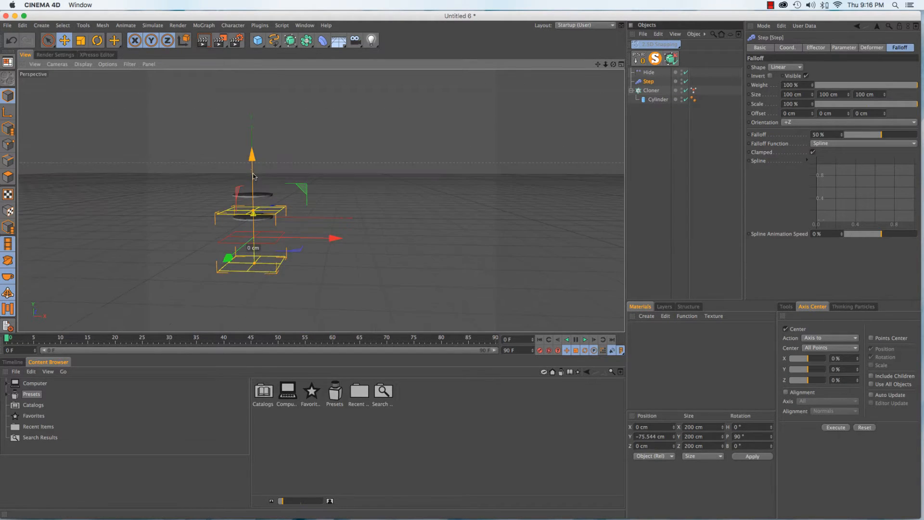
{"action": "middle_click_drag", "start_coordinate": [254, 177], "coordinate": [255, 204], "text": "alt"}
{"action": "scroll", "coordinate": [255, 205], "scroll_direction": "up", "scroll_amount": 4}
{"action": "mouse_move", "coordinate": [255, 205]}
{"action": "left_mouse_down"}
{"action": "mouse_move", "coordinate": [257, 145]}
{"action": "mouse_move", "coordinate": [269, 232]}
{"action": "mouse_move", "coordinate": [270, 113]}
{"action": "mouse_move", "coordinate": [273, 227]}
{"action": "mouse_move", "coordinate": [275, 172]}
{"action": "mouse_move", "coordinate": [276, 203]}
{"action": "mouse_move", "coordinate": [271, 196]}
{"action": "left_mouse_up"}
{"action": "left_click_drag", "start_coordinate": [273, 239], "coordinate": [278, 201]}
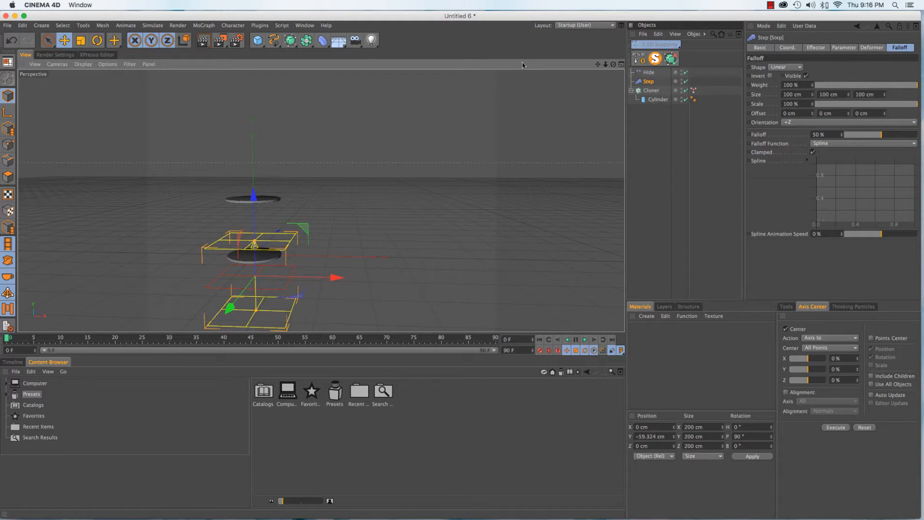
{"action": "left_click_drag", "start_coordinate": [253, 197], "coordinate": [275, 278]}
{"action": "middle_click_drag", "start_coordinate": [274, 278], "coordinate": [313, 248], "text": "alt"}
{"action": "left_click_drag", "start_coordinate": [313, 249], "coordinate": [318, 254], "text": "alt"}
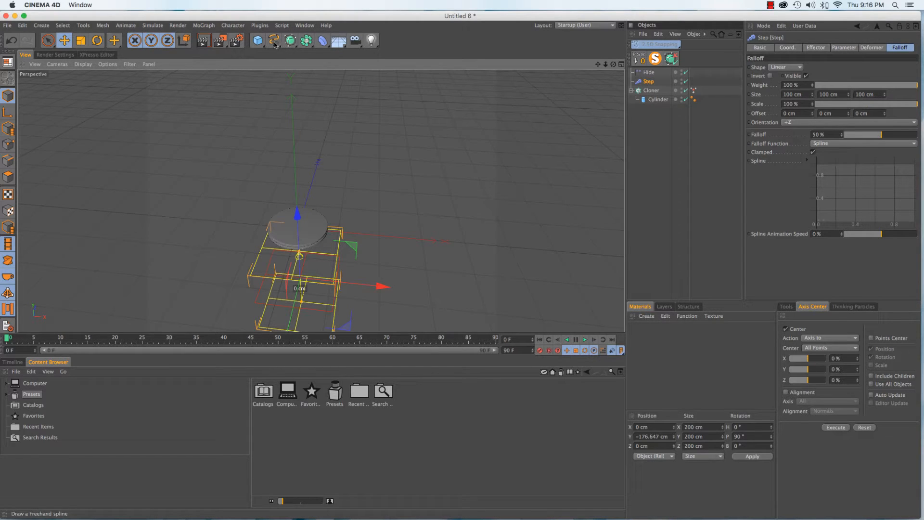
Add a Circle spline around the discs and set its plane to XZ.
{"action": "left_click", "coordinate": [672, 176]}
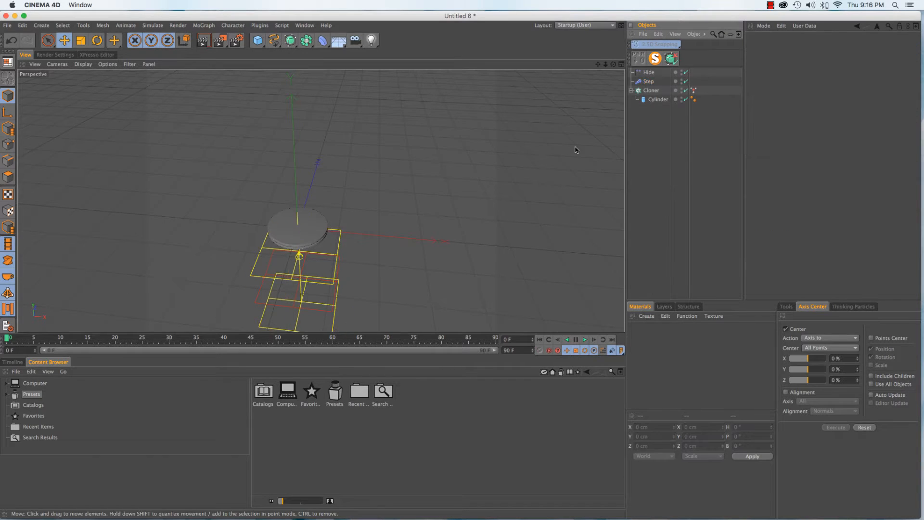
{"action": "left_click", "coordinate": [274, 41]}
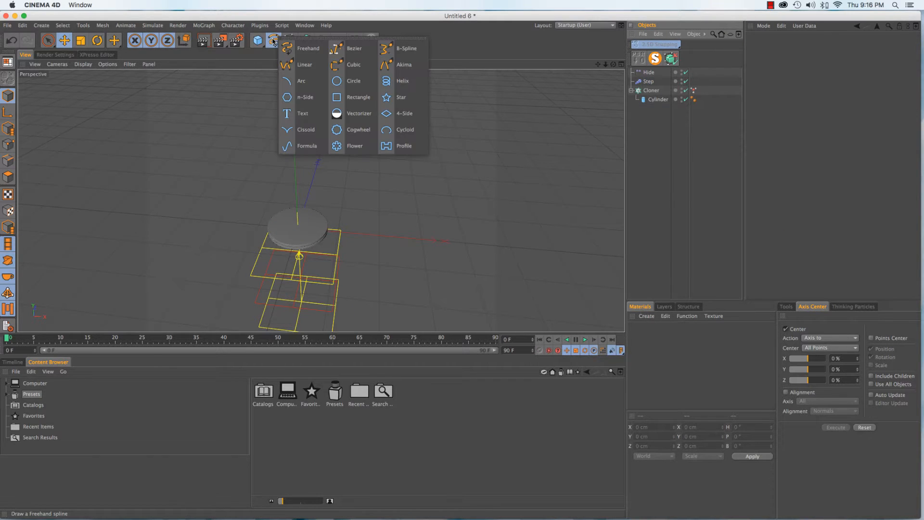
{"action": "left_click", "coordinate": [333, 81]}
{"action": "left_click", "coordinate": [826, 113]}
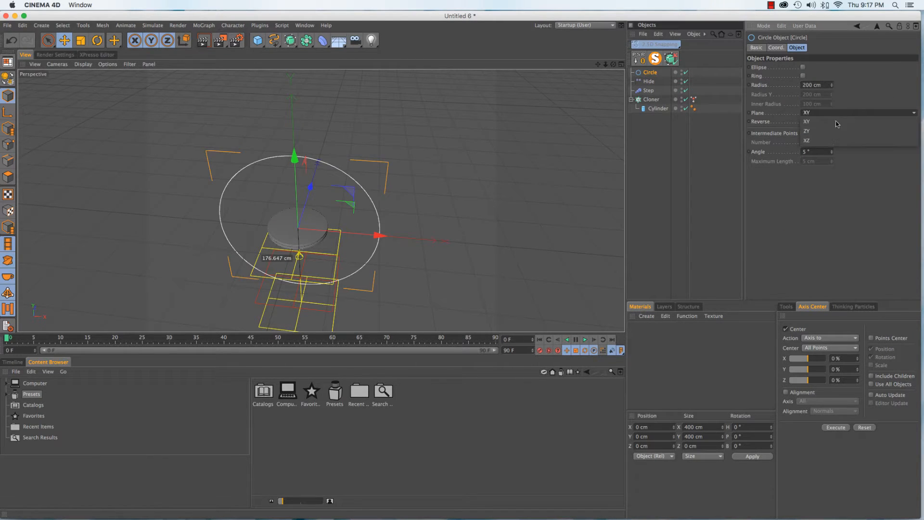
{"action": "left_click", "coordinate": [826, 136]}
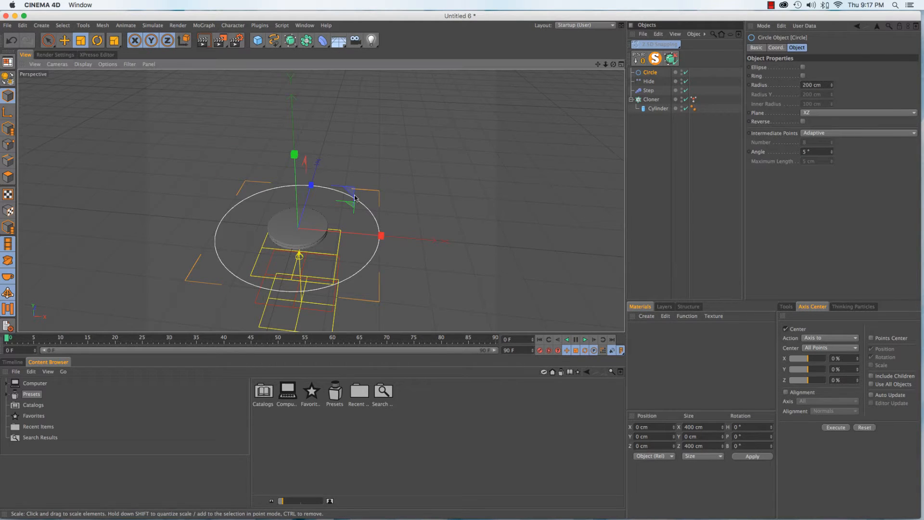
Scale the circle spline down to a radius of about 15.4 cm.
{"action": "key", "text": "t"}
{"action": "left_click_drag", "start_coordinate": [371, 188], "coordinate": [23, 280]}
{"action": "key", "text": "F2"}
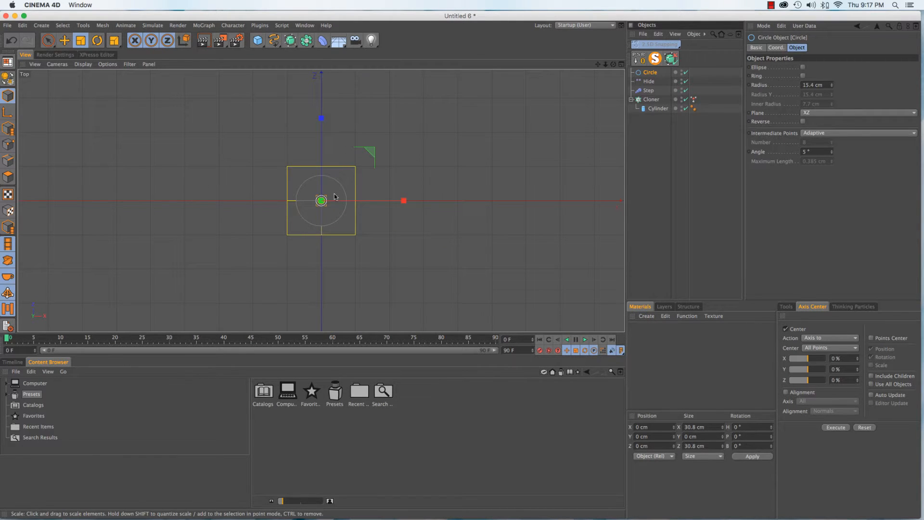
{"action": "scroll", "coordinate": [321, 209], "scroll_direction": "up", "scroll_amount": 5}
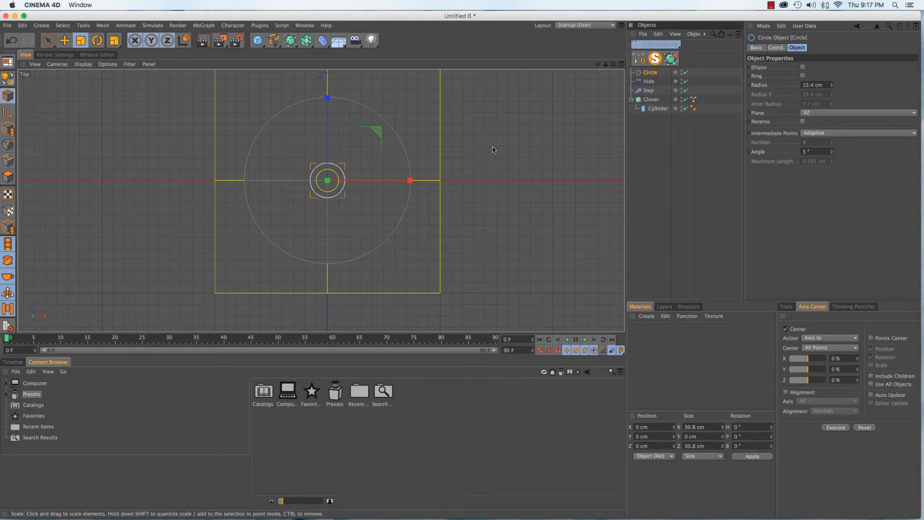
Disable the Hide and Step effectors, then place the circle at about X -21, Z 42 cm with a radius of about 13.8 cm.
{"action": "key", "text": "e"}
{"action": "left_click_drag", "start_coordinate": [407, 181], "coordinate": [359, 181]}
{"action": "left_click", "coordinate": [685, 81]}
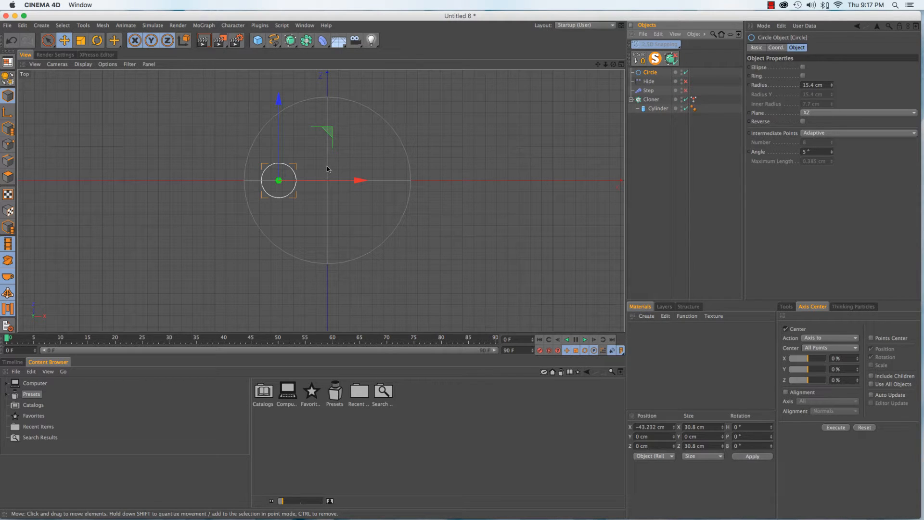
{"action": "left_click_drag", "start_coordinate": [362, 180], "coordinate": [388, 180]}
{"action": "left_click_drag", "start_coordinate": [307, 106], "coordinate": [305, 60]}
{"action": "key", "text": "r"}
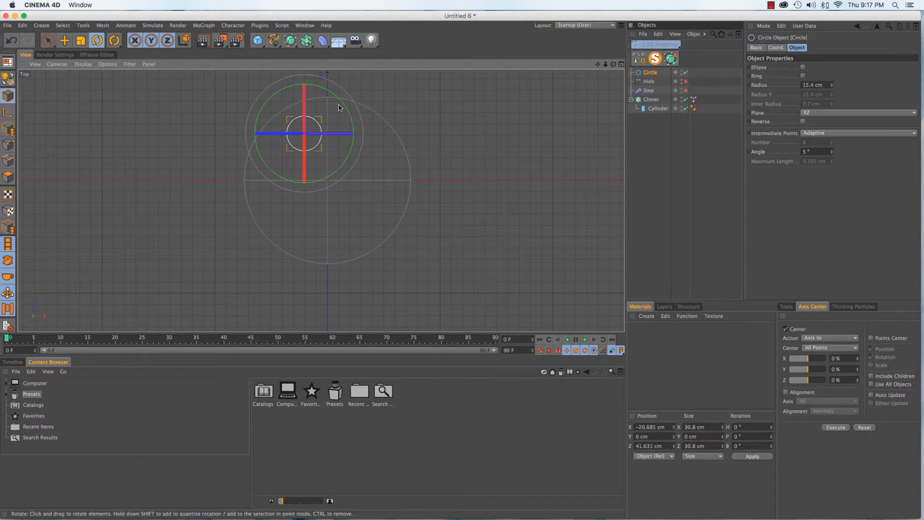
{"action": "key", "text": "t"}
{"action": "left_click_drag", "start_coordinate": [372, 126], "coordinate": [362, 125]}
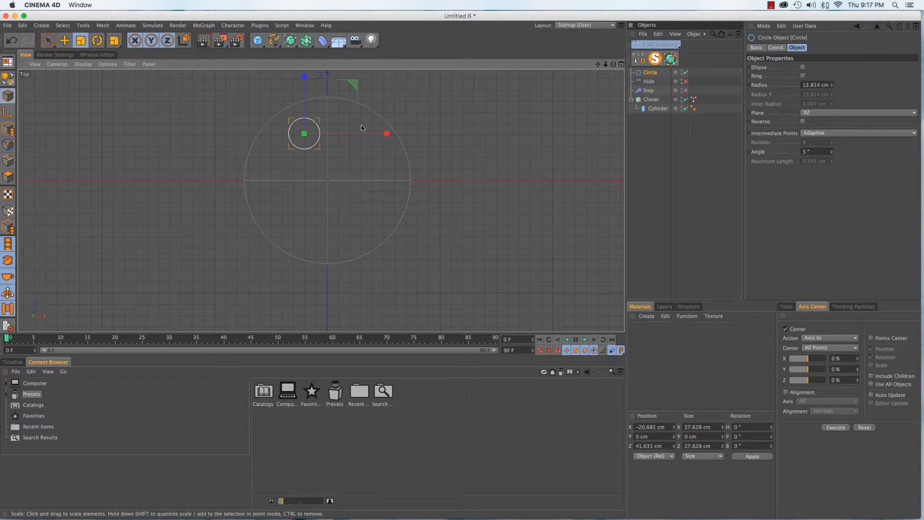
Duplicate the circle and place the copy at about X -46, Z 7 cm, scaled to a radius of about 11.3 cm.
{"action": "left_click_drag", "start_coordinate": [646, 72], "coordinate": [649, 79], "text": "ctrl"}
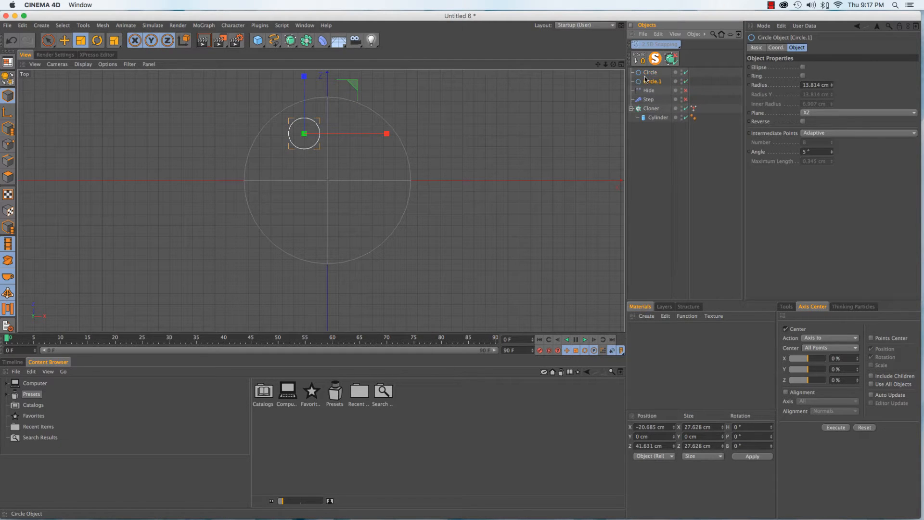
{"action": "key", "text": "e"}
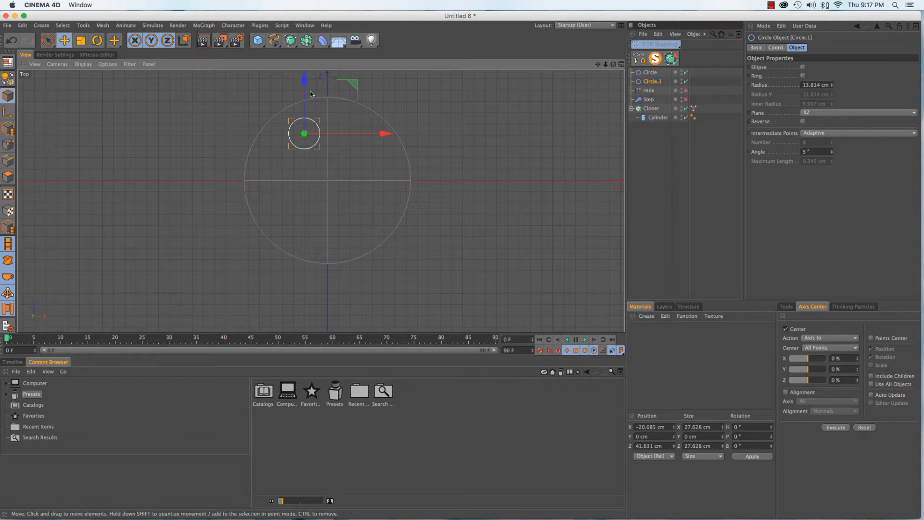
{"action": "left_click_drag", "start_coordinate": [303, 122], "coordinate": [304, 169]}
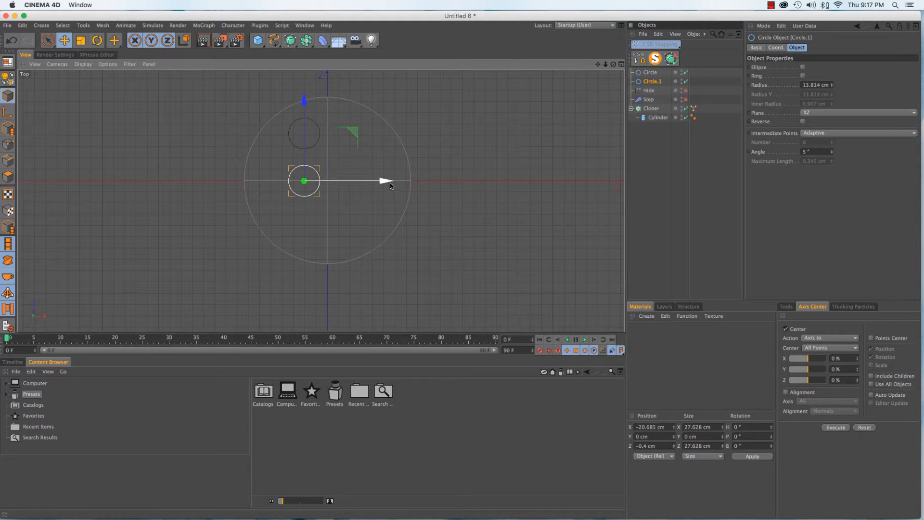
{"action": "left_click_drag", "start_coordinate": [388, 181], "coordinate": [360, 182]}
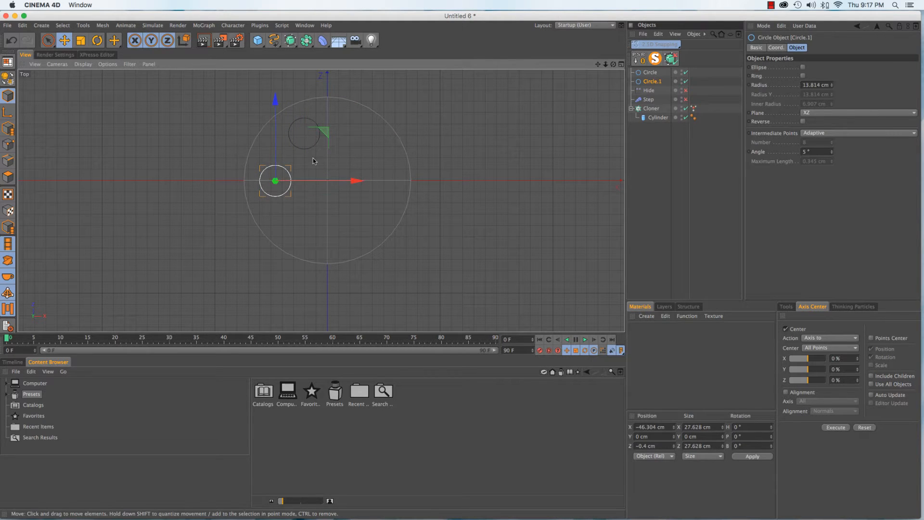
{"action": "key", "text": "t"}
{"action": "left_click_drag", "start_coordinate": [307, 160], "coordinate": [275, 192]}
{"action": "key", "text": "e"}
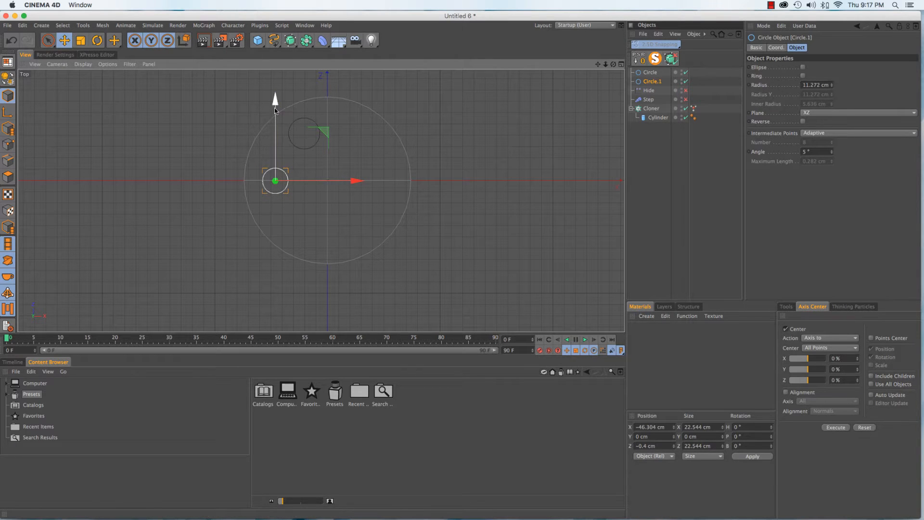
{"action": "left_click_drag", "start_coordinate": [275, 108], "coordinate": [274, 100]}
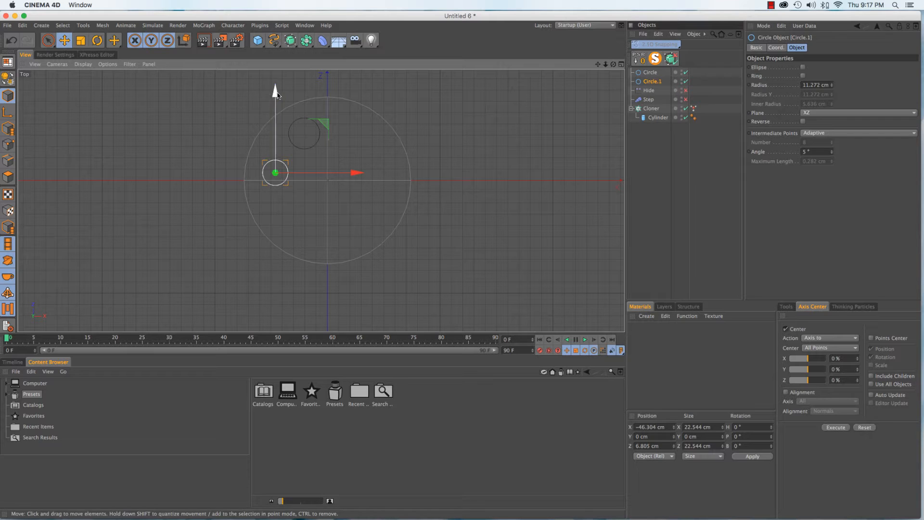
Duplicate the second circle near the disc's centre at about X -5, Z -6 cm and enlarge it to a radius of about 17.8 cm.
{"action": "left_click_drag", "start_coordinate": [275, 92], "coordinate": [275, 129], "text": "ctrl"}
{"action": "left_click_drag", "start_coordinate": [360, 211], "coordinate": [406, 210]}
{"action": "left_click_drag", "start_coordinate": [322, 132], "coordinate": [321, 107]}
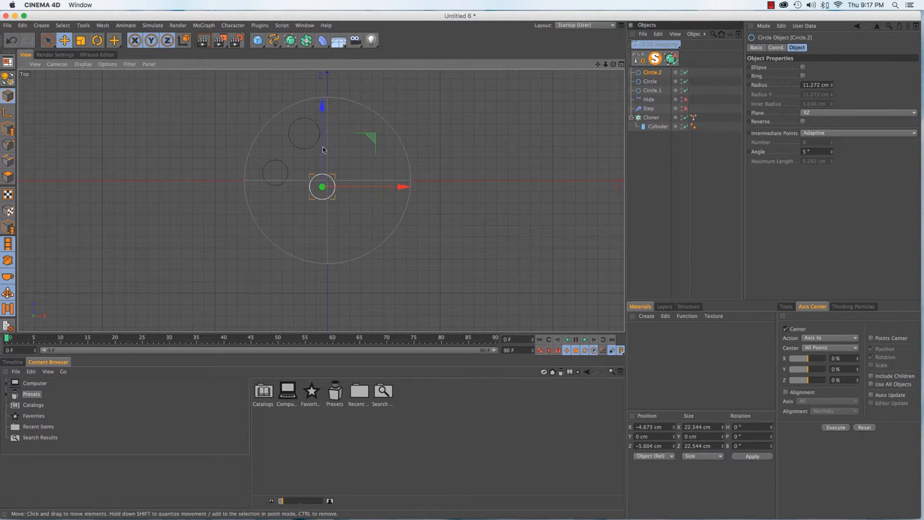
{"action": "key", "text": "t"}
{"action": "left_click_drag", "start_coordinate": [353, 140], "coordinate": [381, 141]}
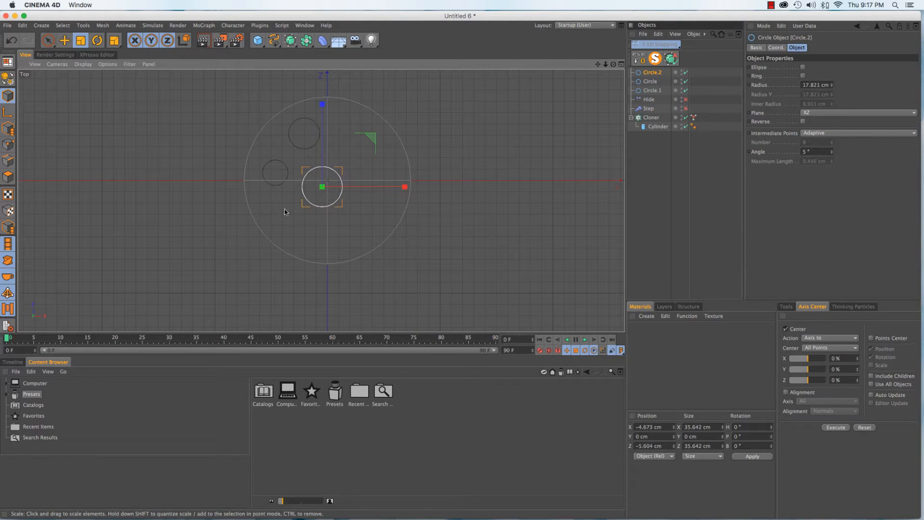
Duplicate the central circle and place the copy at about X 20, Z 27 cm with a radius of about 15.5 cm.
{"action": "key", "text": "e"}
{"action": "left_click_drag", "start_coordinate": [322, 94], "coordinate": [322, 151]}
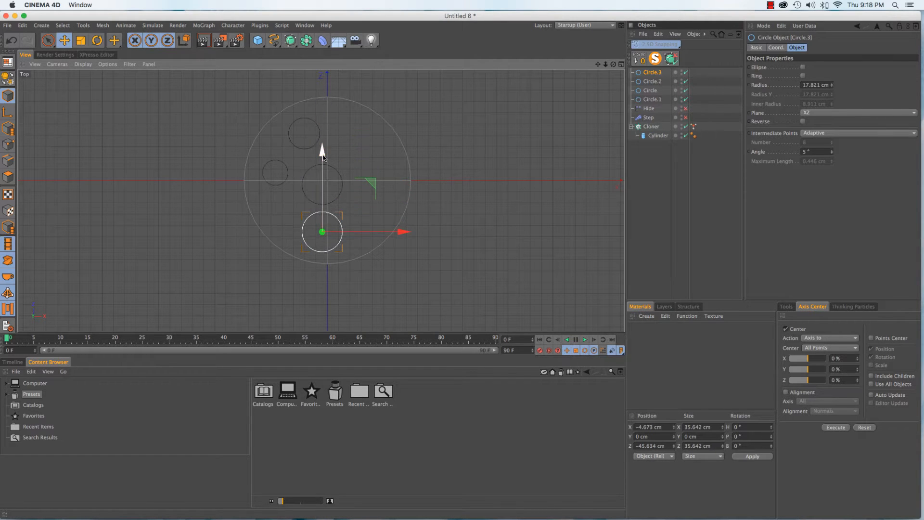
{"action": "key", "text": "t"}
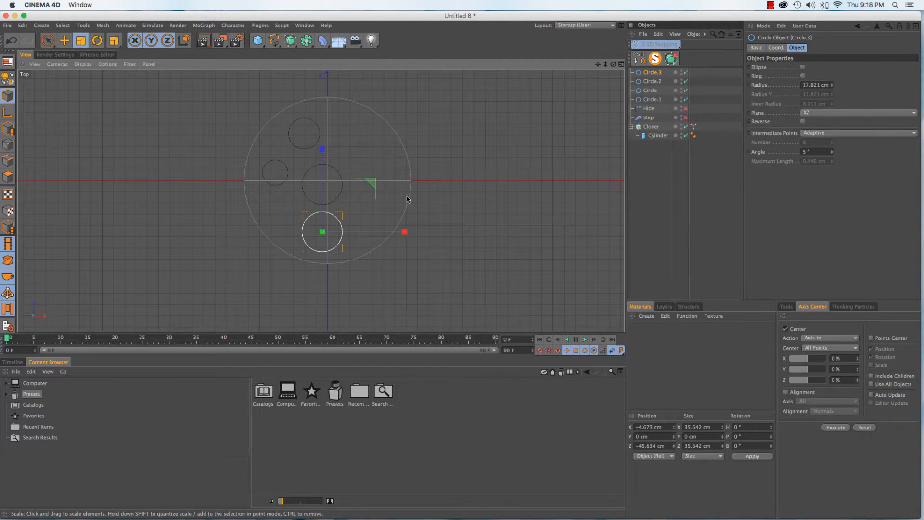
{"action": "left_click_drag", "start_coordinate": [381, 198], "coordinate": [253, 267]}
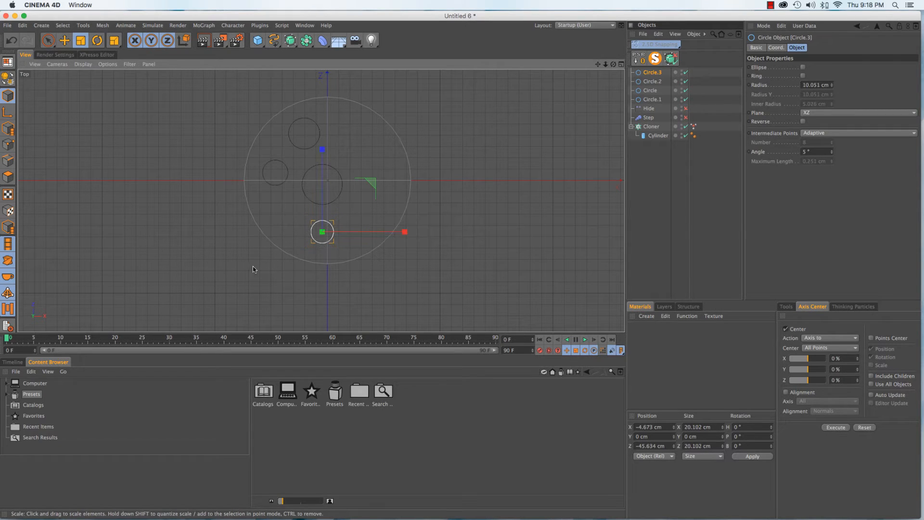
{"action": "key", "text": "e"}
{"action": "left_click_drag", "start_coordinate": [401, 231], "coordinate": [433, 227]}
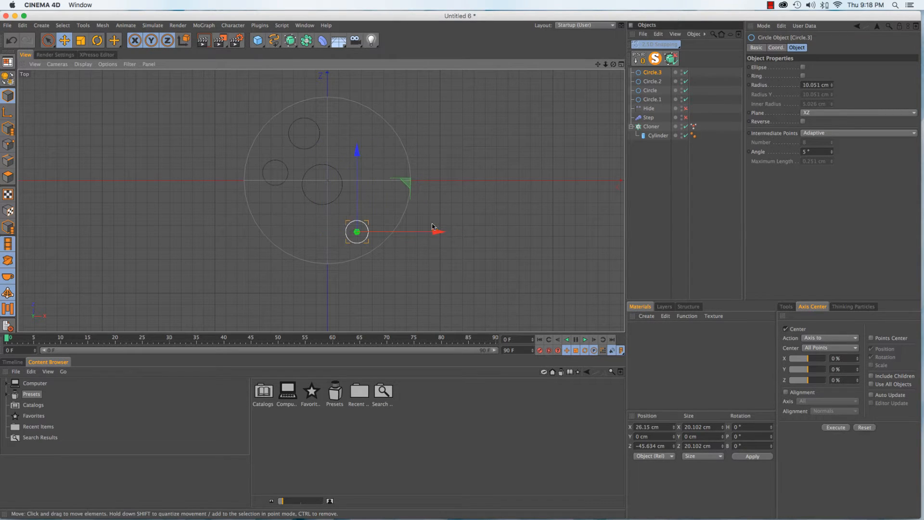
{"action": "left_click_drag", "start_coordinate": [363, 161], "coordinate": [362, 79]}
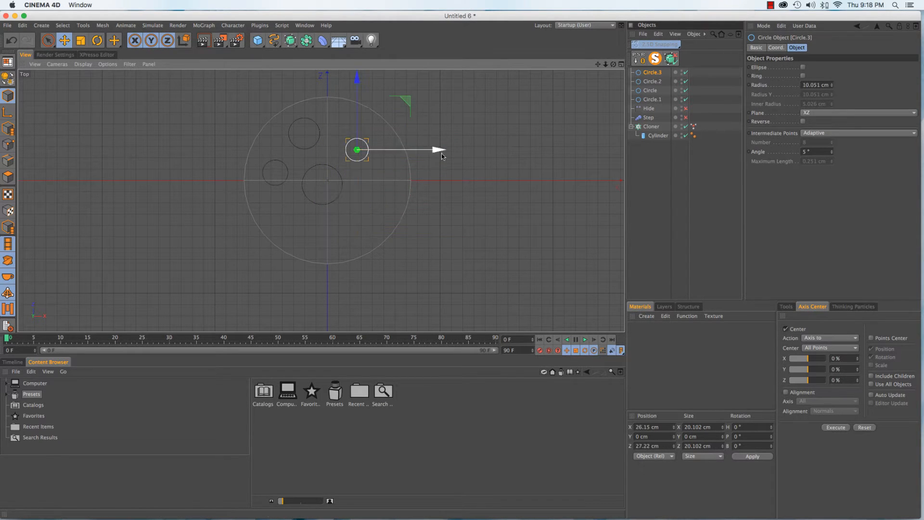
{"action": "left_click_drag", "start_coordinate": [423, 154], "coordinate": [416, 154]}
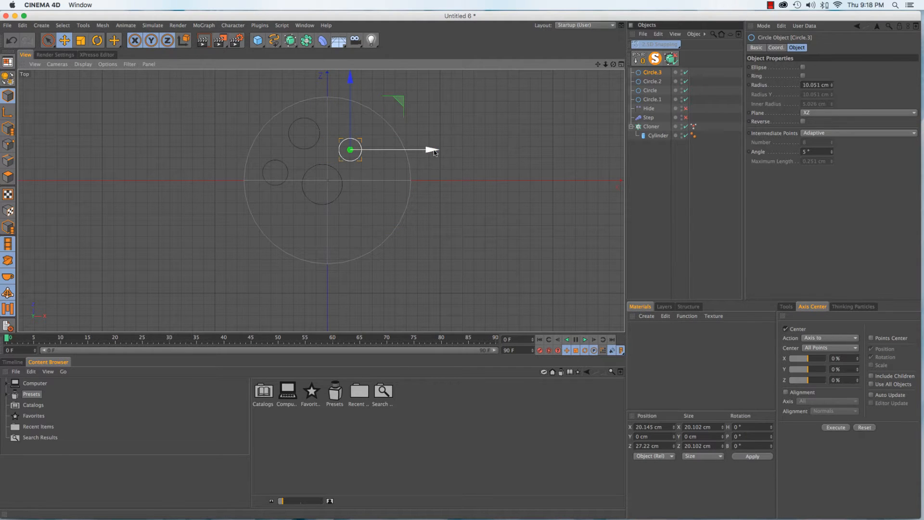
{"action": "key", "text": "t"}
{"action": "left_click_drag", "start_coordinate": [404, 114], "coordinate": [436, 117]}
Duplicate the newest circle to about X 20, Z -42 cm and shrink the copy to a radius of about 5.9 cm.
{"action": "key", "text": "e"}
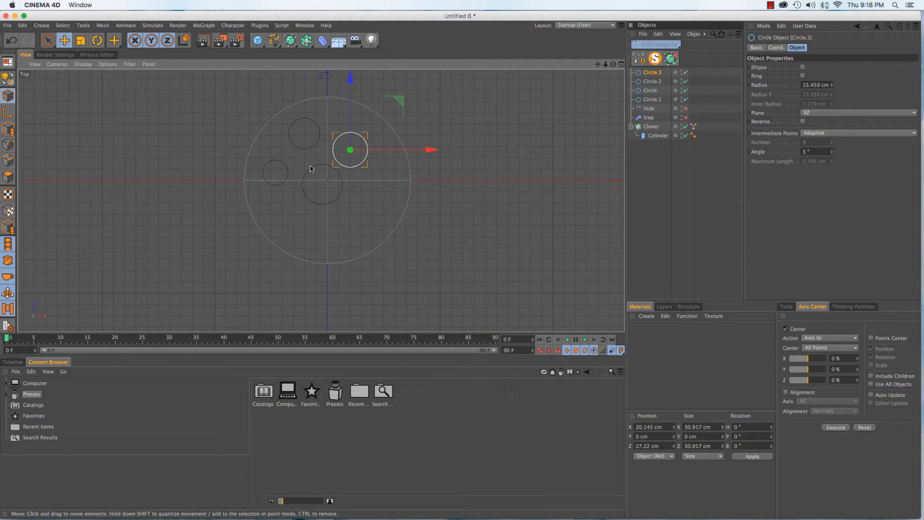
{"action": "left_click_drag", "start_coordinate": [351, 79], "coordinate": [215, 296]}
{"action": "key", "text": "t"}
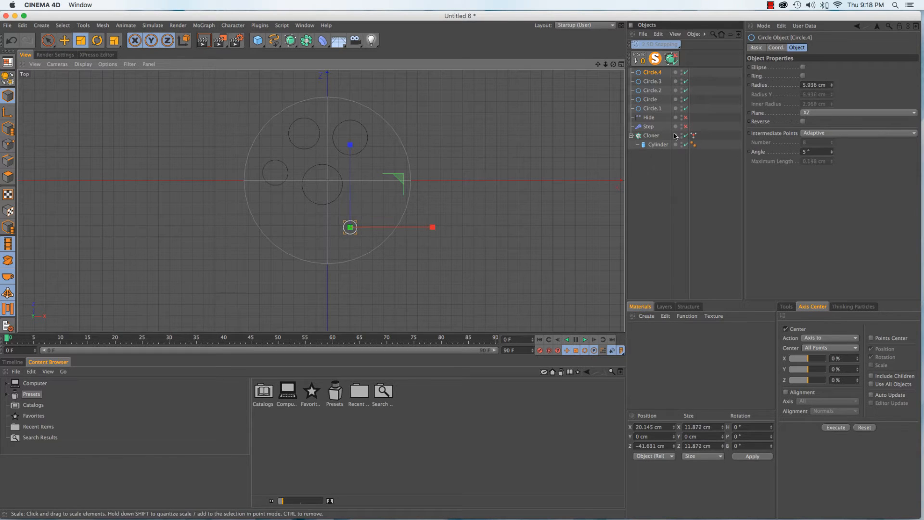
Copy and paste the smallest circle, placing the copy at about X 36, Z -9 cm with a radius of about 15 cm.
{"action": "left_click", "coordinate": [651, 73]}
{"action": "key", "text": "super+c"}
{"action": "key", "text": "super+v"}
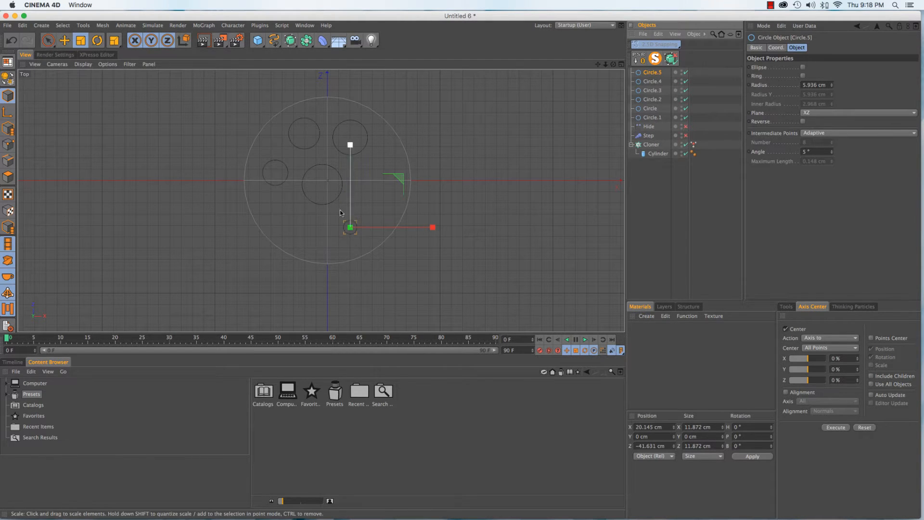
{"action": "key", "text": "e"}
{"action": "left_click_drag", "start_coordinate": [351, 174], "coordinate": [368, 158]}
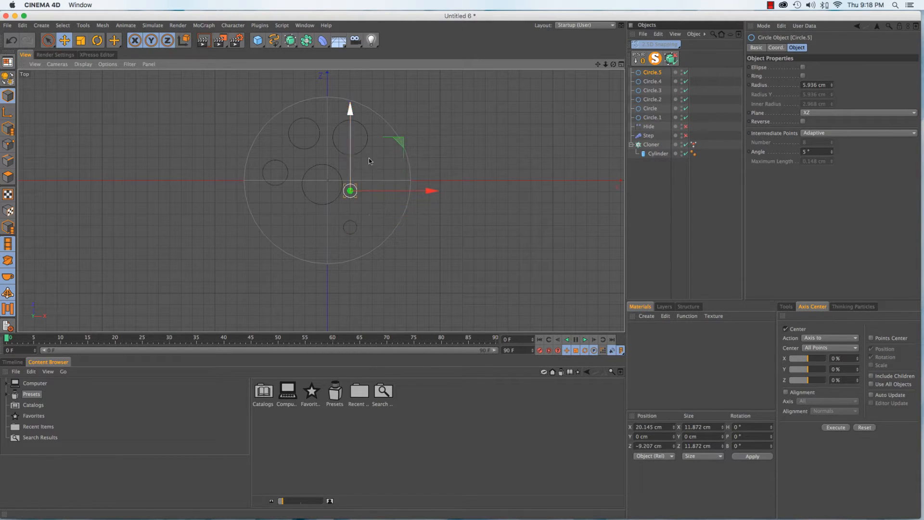
{"action": "left_click_drag", "start_coordinate": [429, 191], "coordinate": [447, 191]}
{"action": "key", "text": "t"}
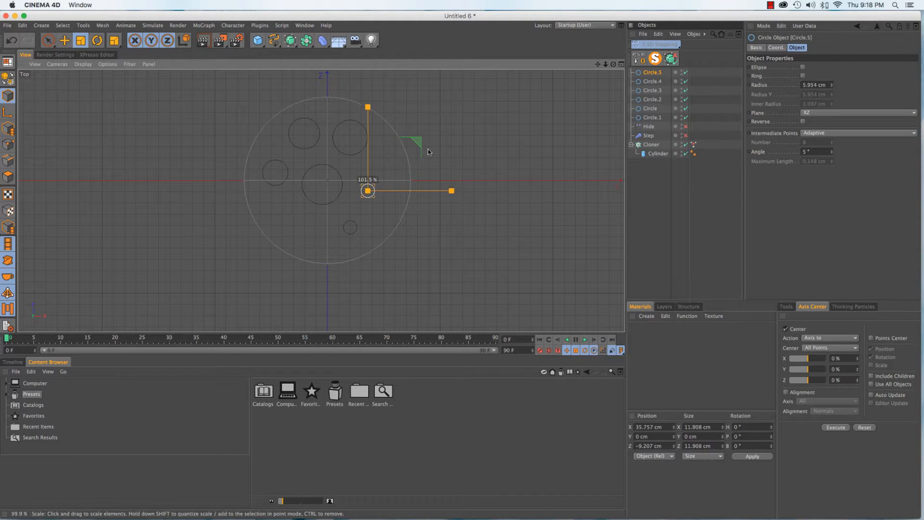
{"action": "left_click_drag", "start_coordinate": [429, 149], "coordinate": [477, 150]}
{"action": "left_click_drag", "start_coordinate": [534, 191], "coordinate": [580, 190]}
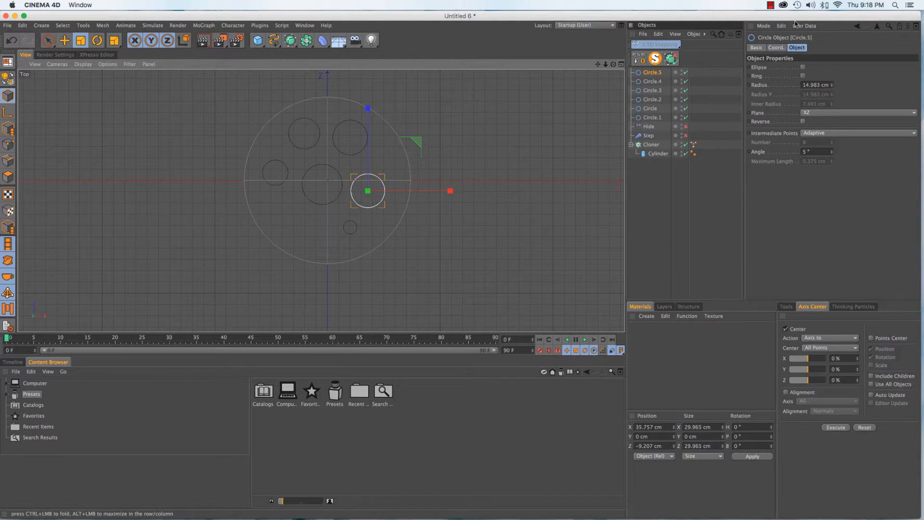
Reorder the original Circle below Circle.1 and add a copy of Circle.5 at about X -26, Z -41 cm with a radius of about 10.7 cm.
{"action": "left_click_drag", "start_coordinate": [654, 105], "coordinate": [652, 96]}
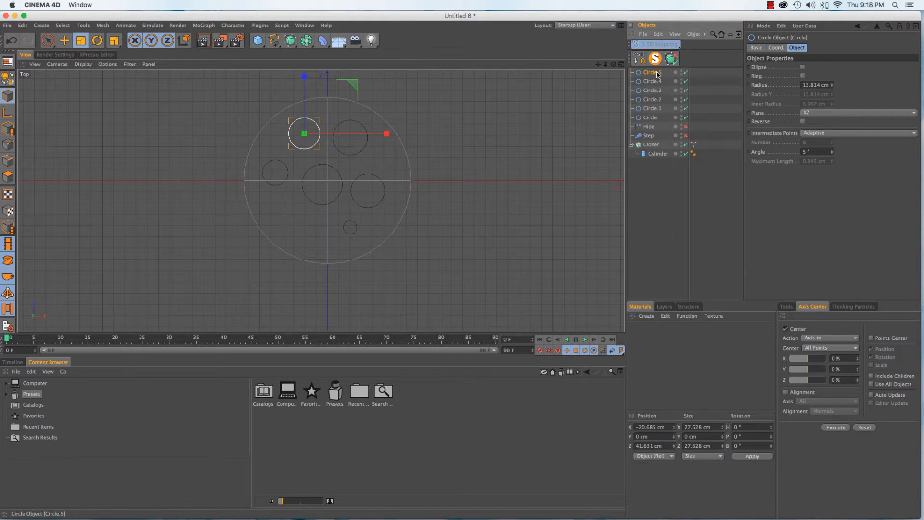
{"action": "key", "text": "super+v"}
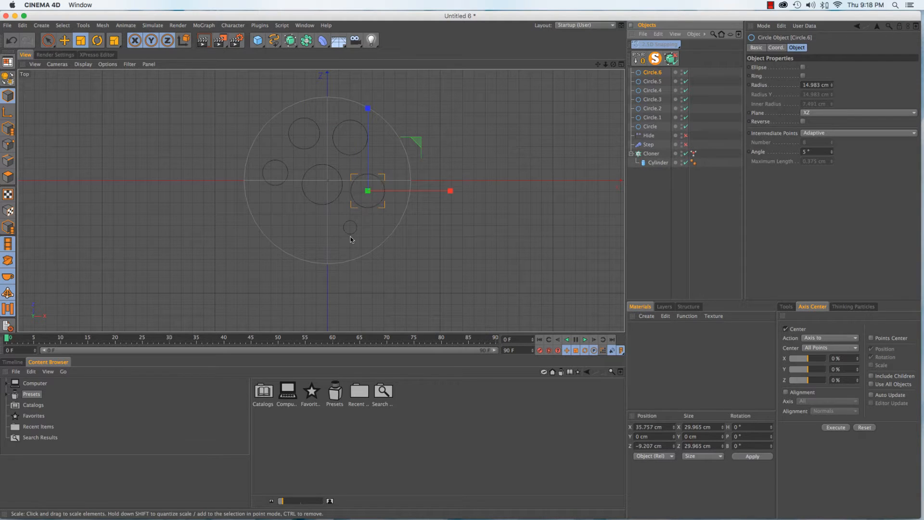
{"action": "key", "text": "e"}
{"action": "left_click_drag", "start_coordinate": [368, 108], "coordinate": [368, 147]}
{"action": "left_click_drag", "start_coordinate": [442, 222], "coordinate": [264, 231]}
{"action": "key", "text": "t"}
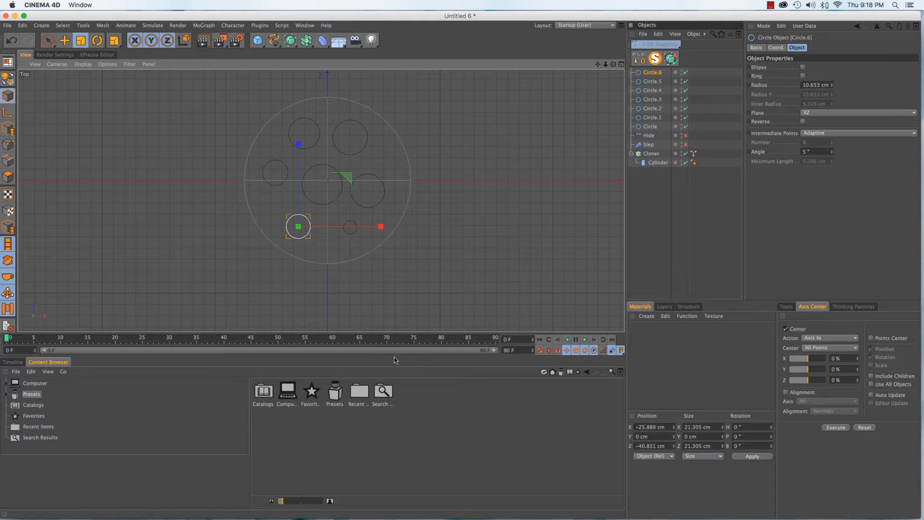
Solo the circles Circle to Circle.5 to inspect their layout from several views, then end the solo and reselect Circle.6.
{"action": "key", "text": "F3"}
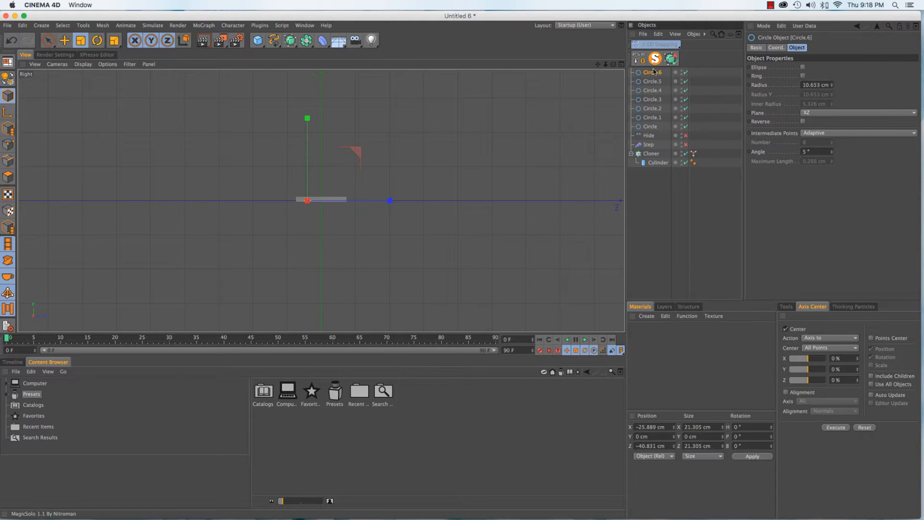
{"action": "left_click", "coordinate": [652, 127], "text": "shift"}
{"action": "left_click", "coordinate": [655, 58]}
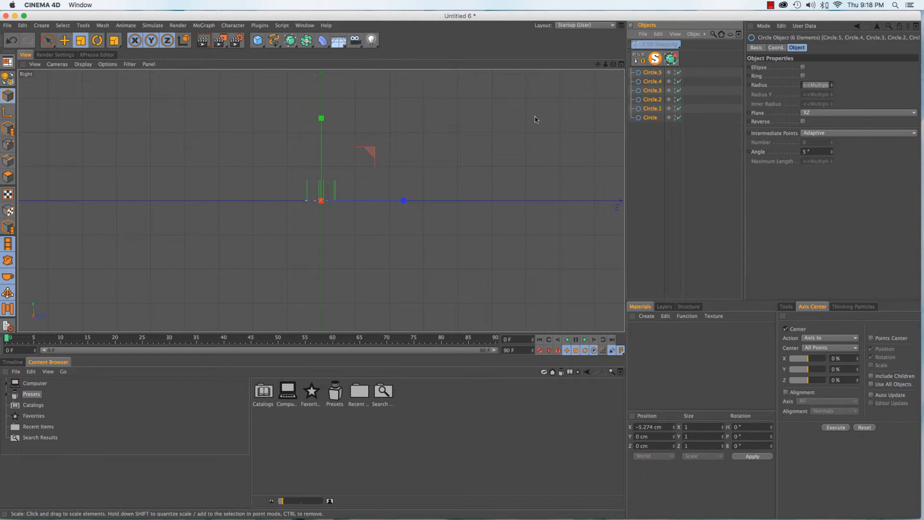
{"action": "right_click_drag", "start_coordinate": [322, 204], "coordinate": [430, 128], "text": "alt"}
{"action": "key", "text": "F1"}
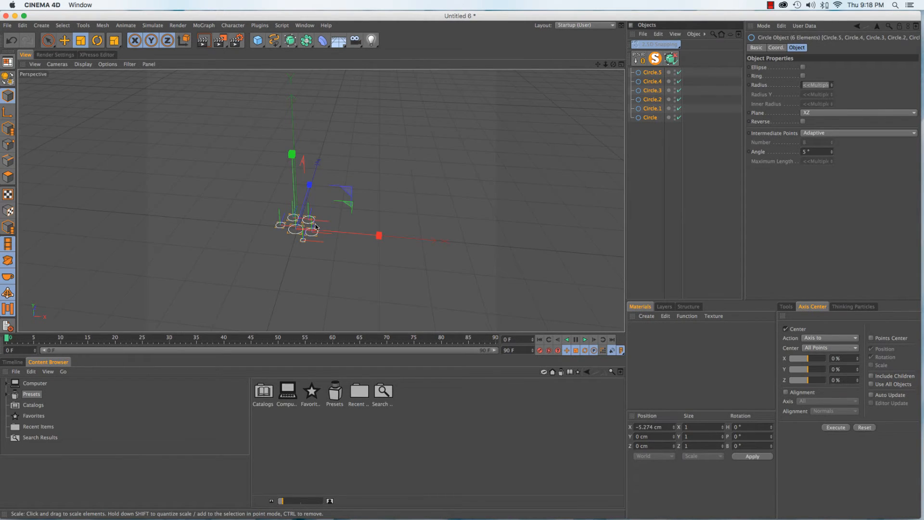
{"action": "key", "text": "F2"}
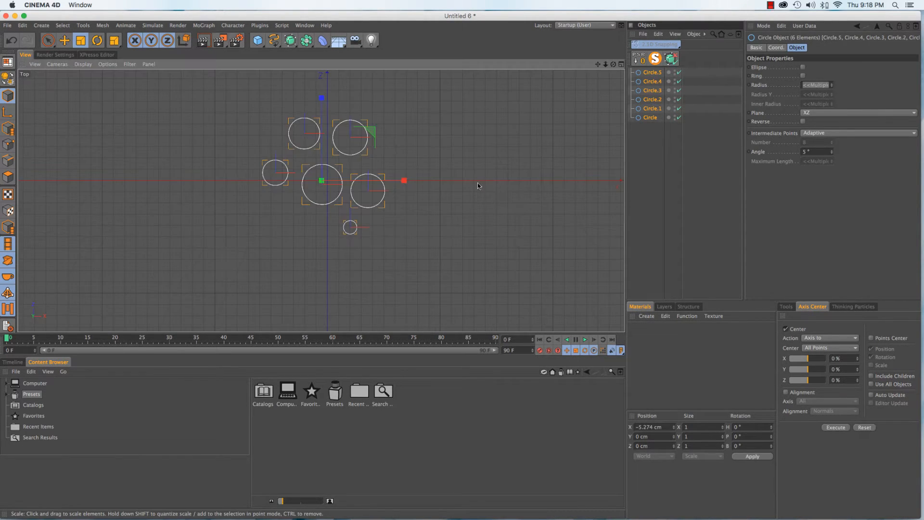
{"action": "left_click", "coordinate": [655, 58]}
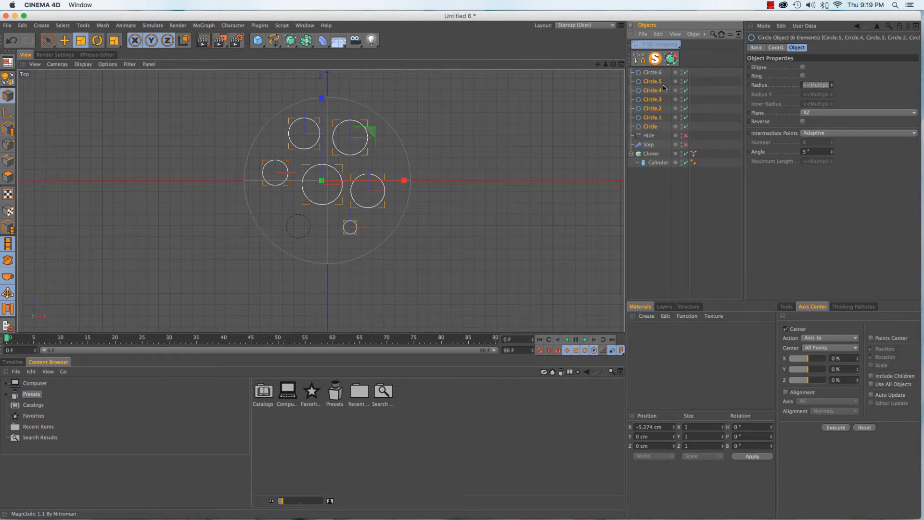
{"action": "left_click", "coordinate": [658, 73]}
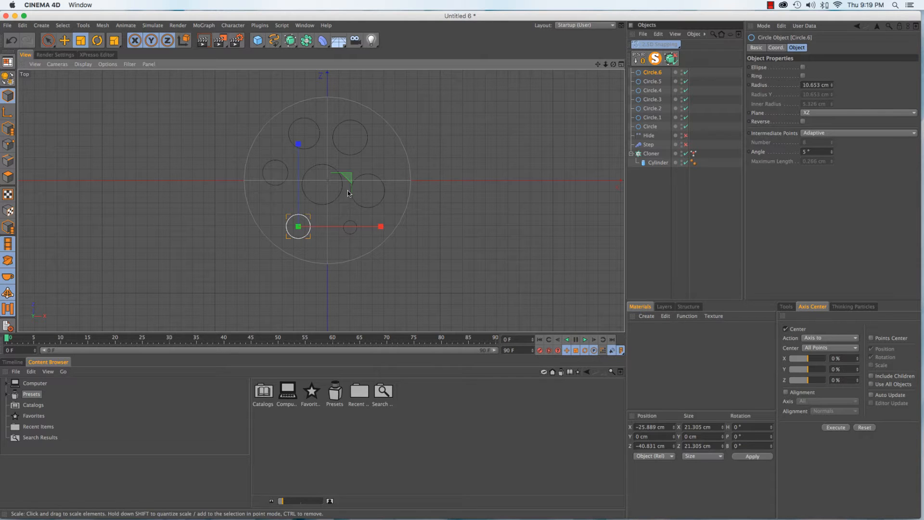
{"action": "key", "text": "F3"}
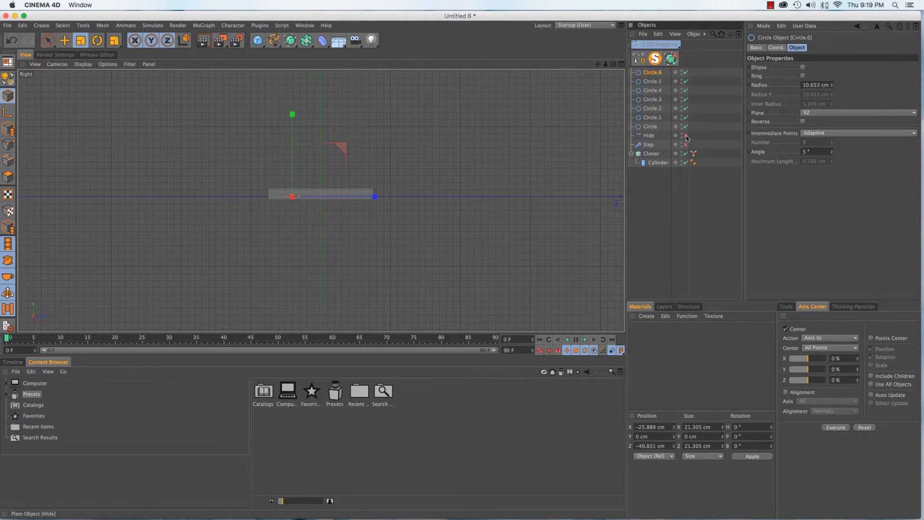
Check all seven circles in the perspective and top views and move Circle.6 to about Z -36 cm.
{"action": "left_click", "coordinate": [654, 127], "text": "shift"}
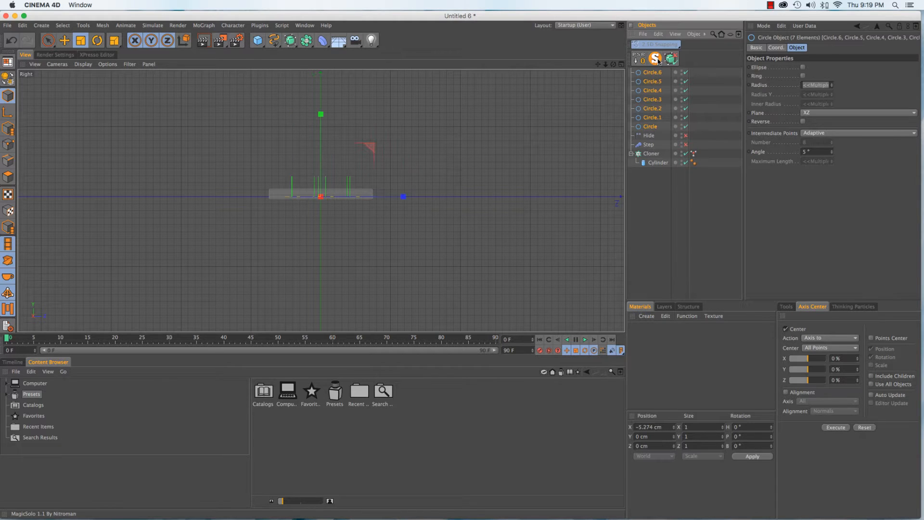
{"action": "left_click", "coordinate": [656, 58]}
{"action": "left_click", "coordinate": [655, 58]}
{"action": "key", "text": "F1"}
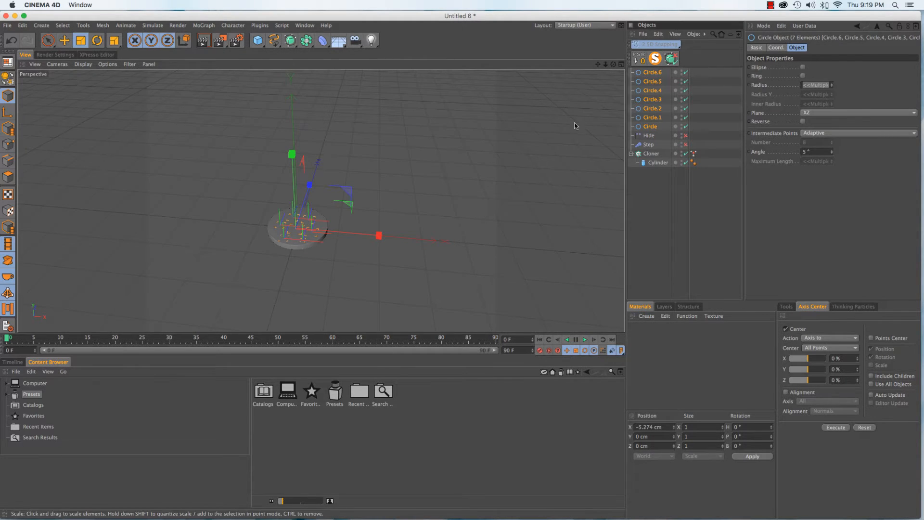
{"action": "key", "text": "F2"}
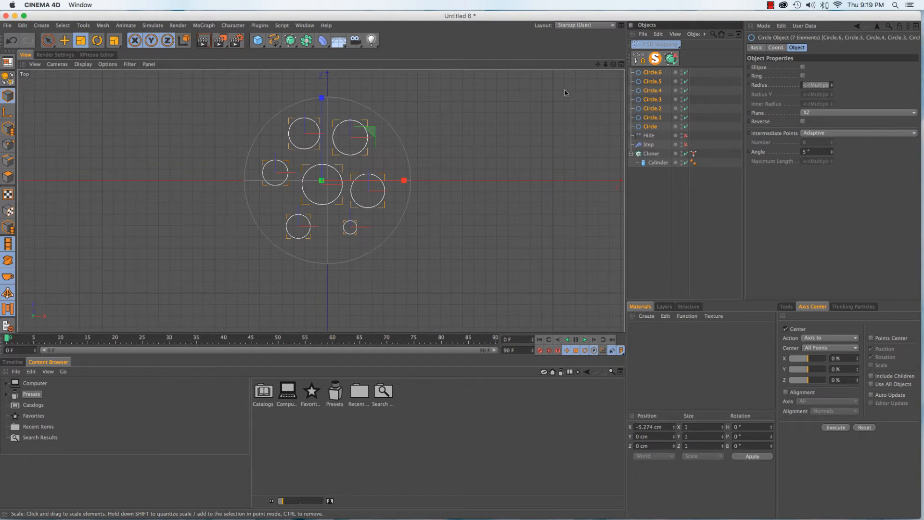
{"action": "left_click", "coordinate": [680, 270]}
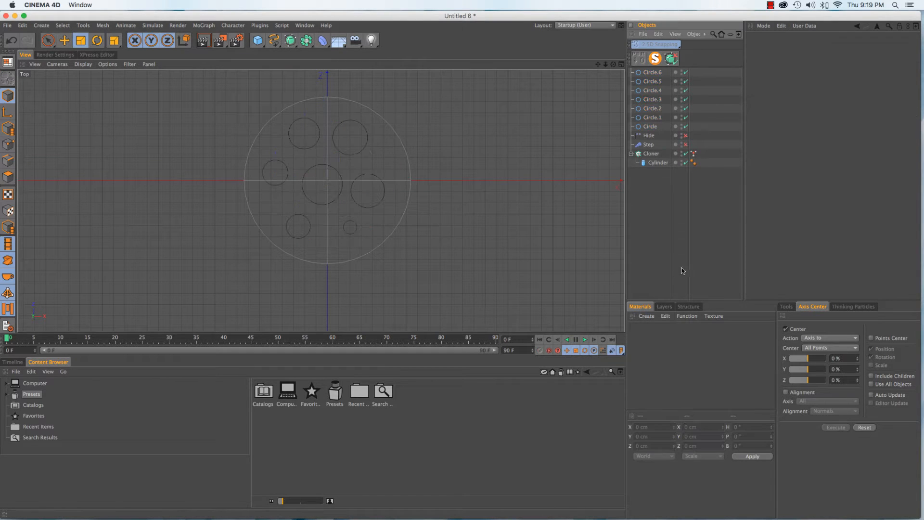
{"action": "left_click", "coordinate": [656, 73]}
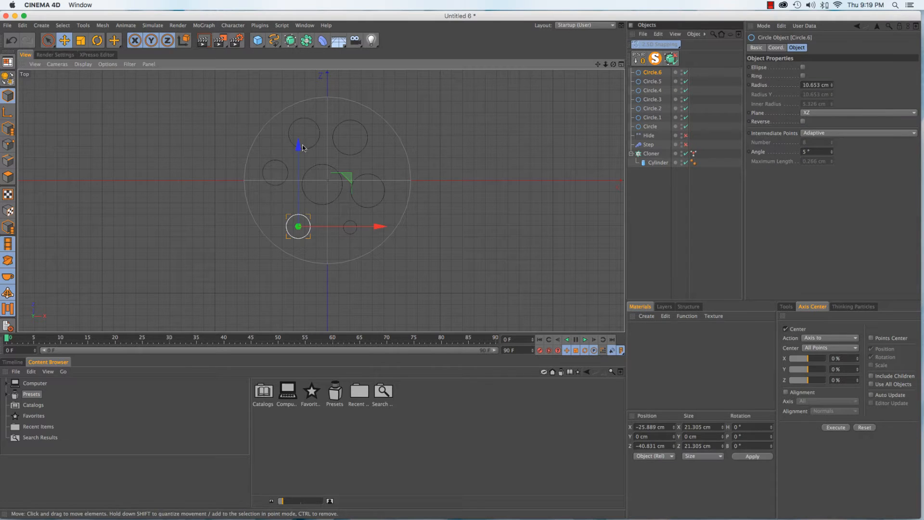
{"action": "key", "text": "e"}
{"action": "left_click_drag", "start_coordinate": [298, 144], "coordinate": [299, 139]}
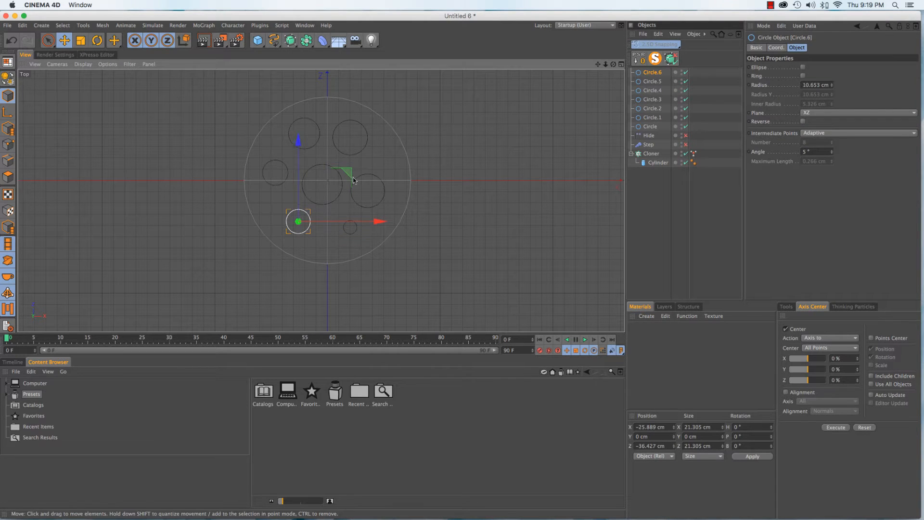
Shrink Circle.5 to a radius of about 10.3 cm and move it to about X 45, Z -5.6 cm.
{"action": "left_click", "coordinate": [380, 180]}
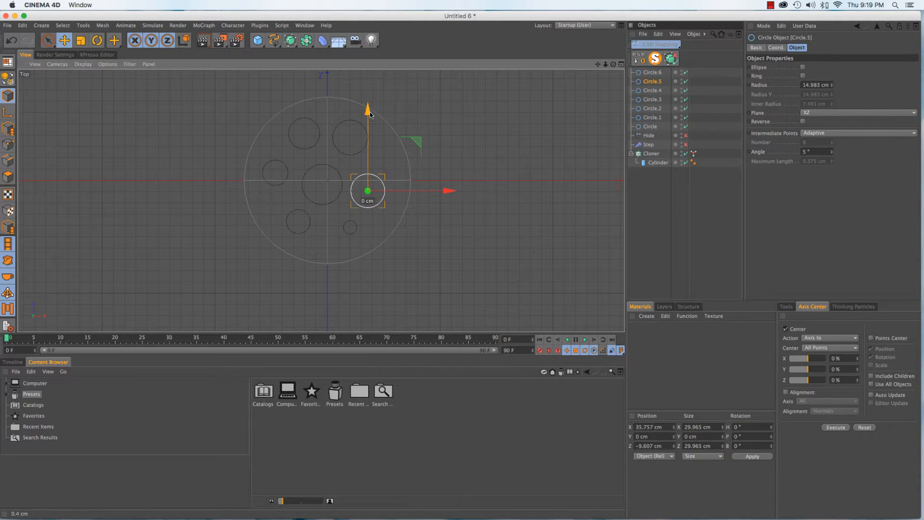
{"action": "key", "text": "t"}
{"action": "left_click_drag", "start_coordinate": [368, 178], "coordinate": [311, 203]}
{"action": "key", "text": "ctrl+Up"}
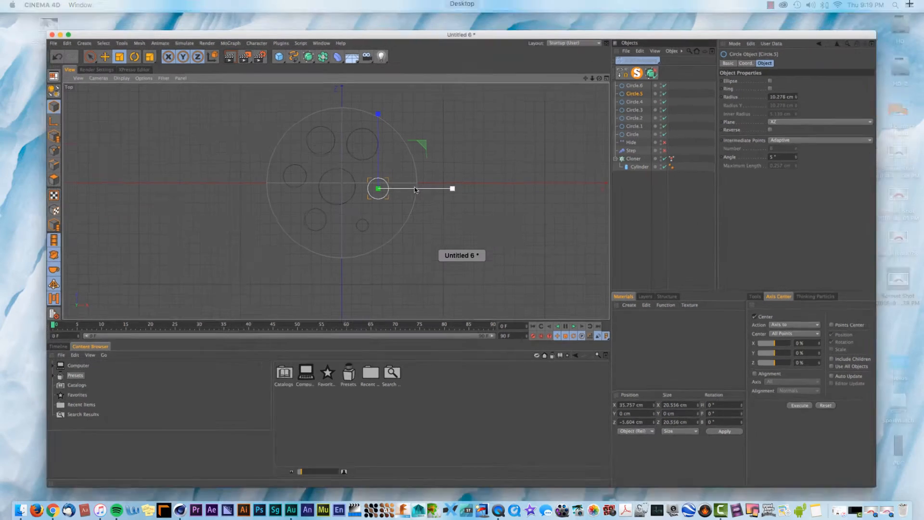
{"action": "left_click", "coordinate": [437, 187]}
{"action": "key", "text": "e"}
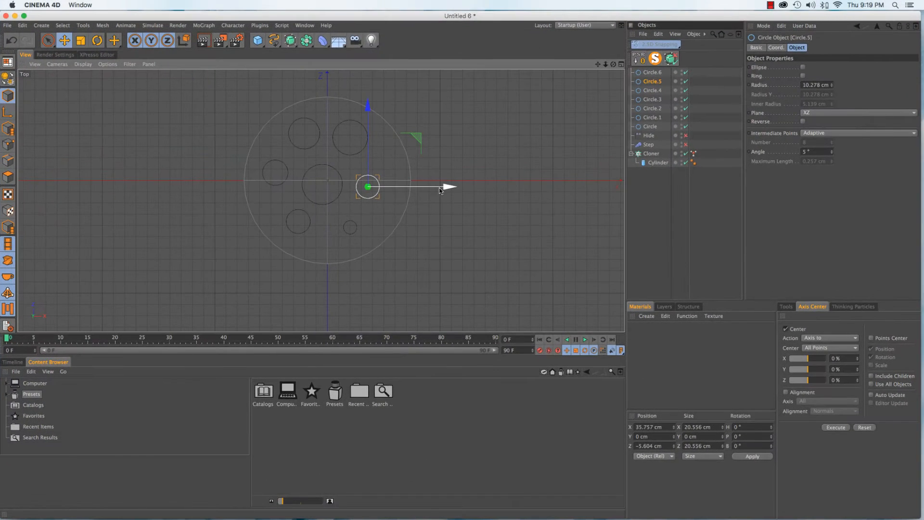
{"action": "mouse_move", "coordinate": [449, 188]}
{"action": "left_mouse_down"}
{"action": "mouse_move", "coordinate": [468, 187]}
{"action": "mouse_move", "coordinate": [458, 188]}
{"action": "left_mouse_up"}
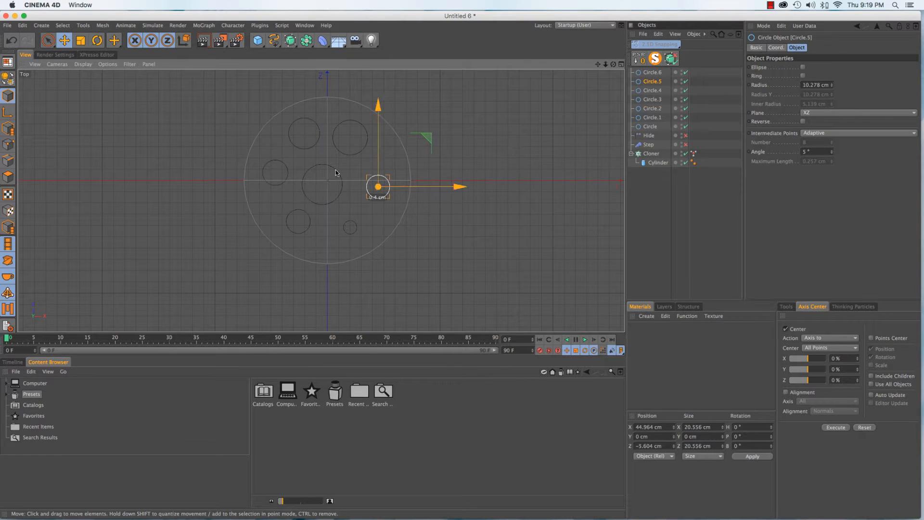
Move the large central circle, Circle.2, to about X 23, Z -31 cm inside the disc.
{"action": "left_click", "coordinate": [341, 173]}
{"action": "left_click_drag", "start_coordinate": [394, 187], "coordinate": [402, 186]}
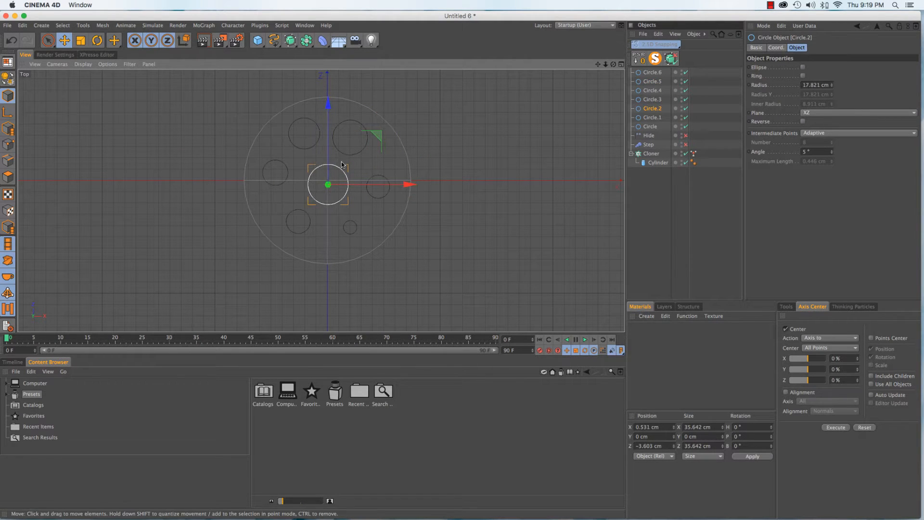
{"action": "left_click_drag", "start_coordinate": [326, 102], "coordinate": [330, 149]}
{"action": "left_click_drag", "start_coordinate": [404, 214], "coordinate": [423, 217]}
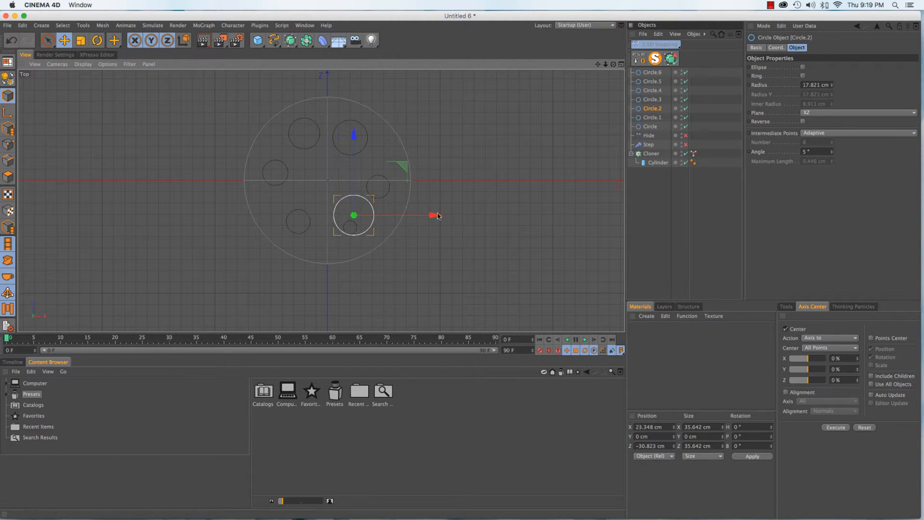
Move Circle.4 to about Z 3.6 cm and closer to the disc's centre, and move Circle.5 to about X -13 cm.
{"action": "left_click", "coordinate": [649, 99]}
{"action": "left_click", "coordinate": [653, 91]}
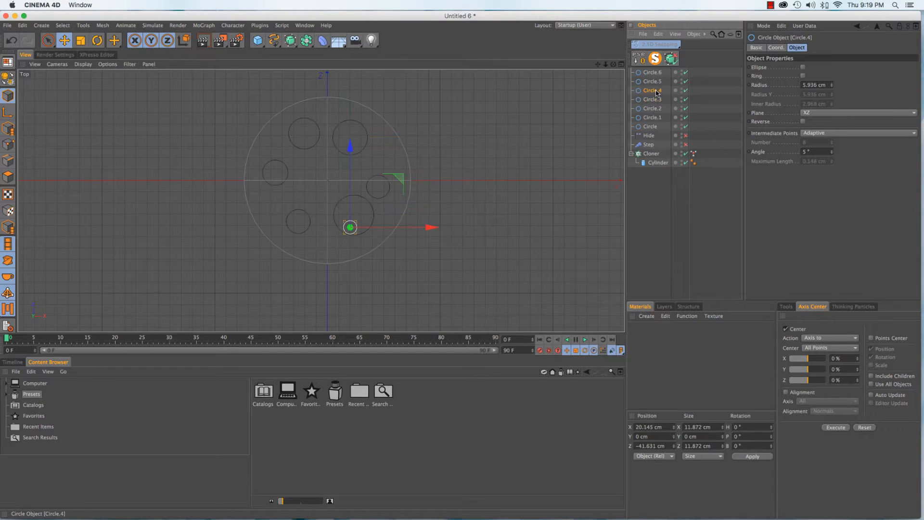
{"action": "left_click_drag", "start_coordinate": [351, 144], "coordinate": [350, 90]}
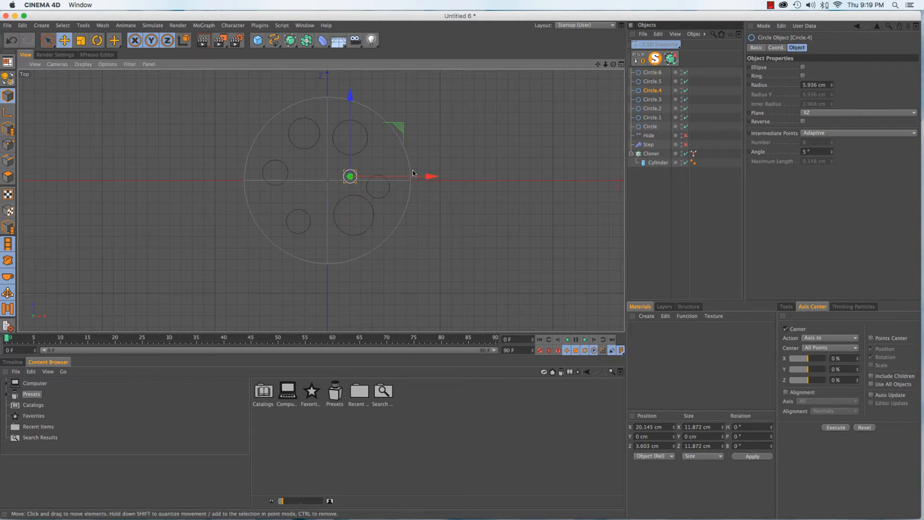
{"action": "left_click_drag", "start_coordinate": [431, 177], "coordinate": [392, 188]}
{"action": "left_click", "coordinate": [389, 191]}
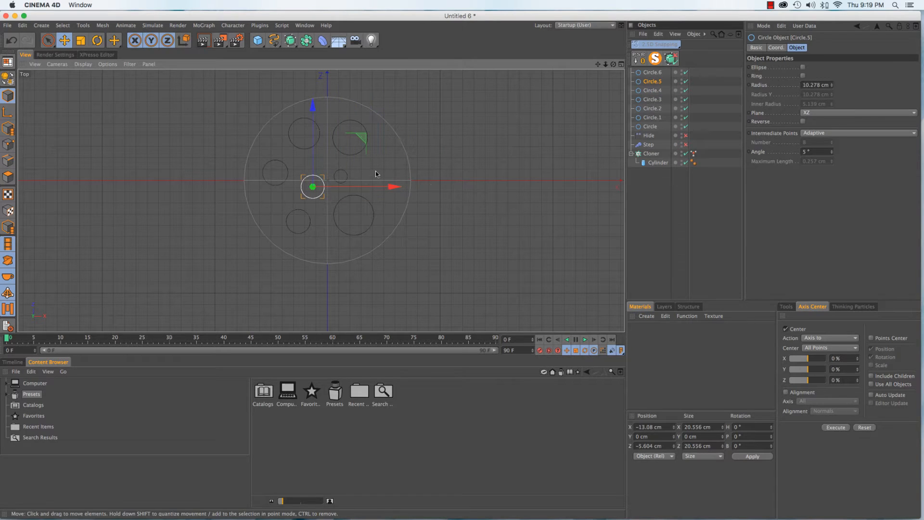
Move Circle.3 to about X 23, Z 34 cm and the original Circle to about X -16, Z 28 cm.
{"action": "left_click", "coordinate": [338, 148]}
{"action": "left_click_drag", "start_coordinate": [349, 80], "coordinate": [349, 85]}
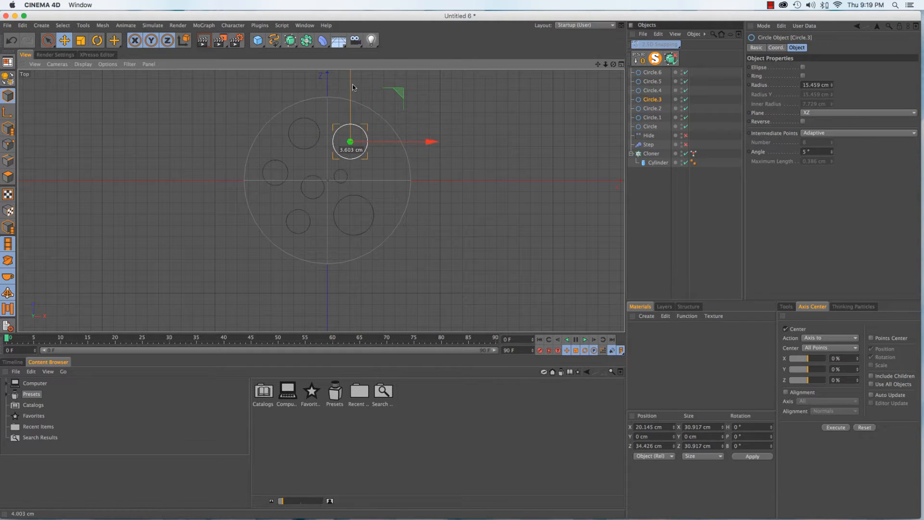
{"action": "mouse_move", "coordinate": [424, 142]}
{"action": "left_mouse_down"}
{"action": "mouse_move", "coordinate": [445, 146]}
{"action": "mouse_move", "coordinate": [427, 145]}
{"action": "left_mouse_up"}
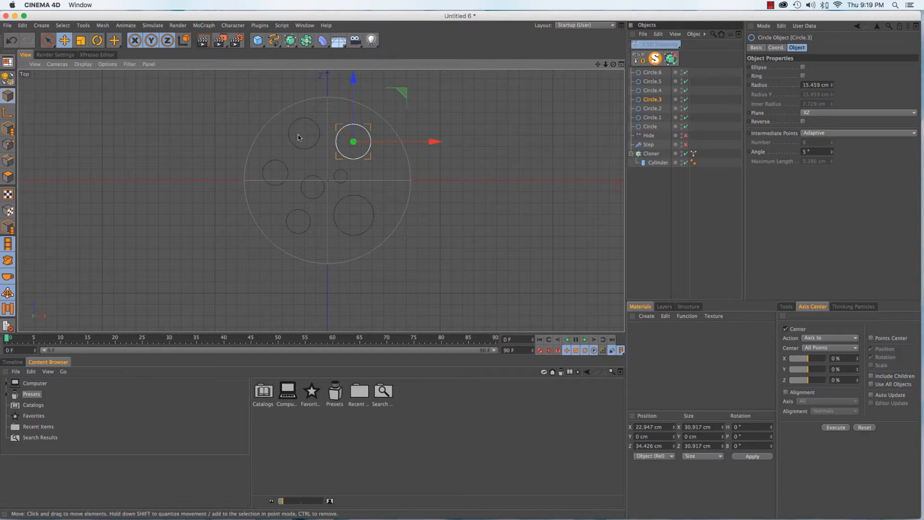
{"action": "left_click", "coordinate": [308, 150]}
{"action": "left_click_drag", "start_coordinate": [305, 78], "coordinate": [305, 96]}
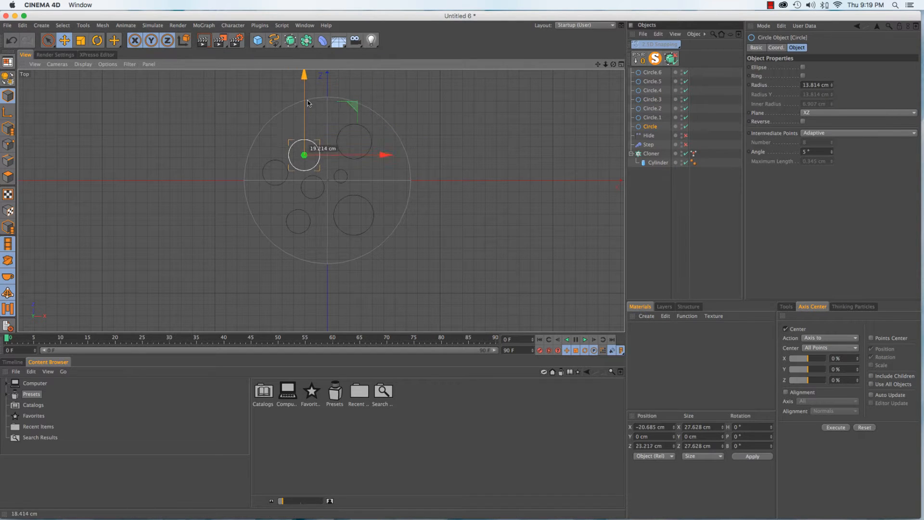
{"action": "left_click_drag", "start_coordinate": [385, 152], "coordinate": [391, 150]}
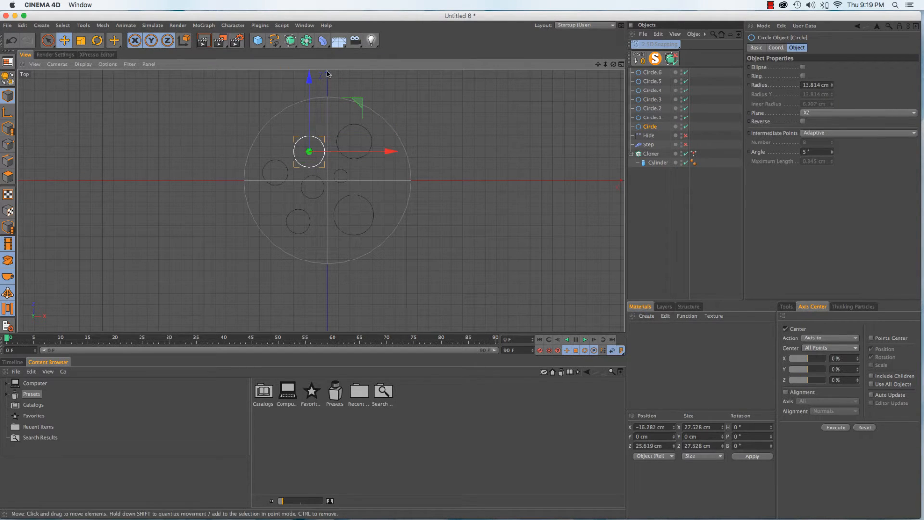
{"action": "left_click_drag", "start_coordinate": [309, 80], "coordinate": [309, 77]}
Make all seven circles editable and merge them into one spline with Connect Objects + Delete.
{"action": "key", "text": "F1"}
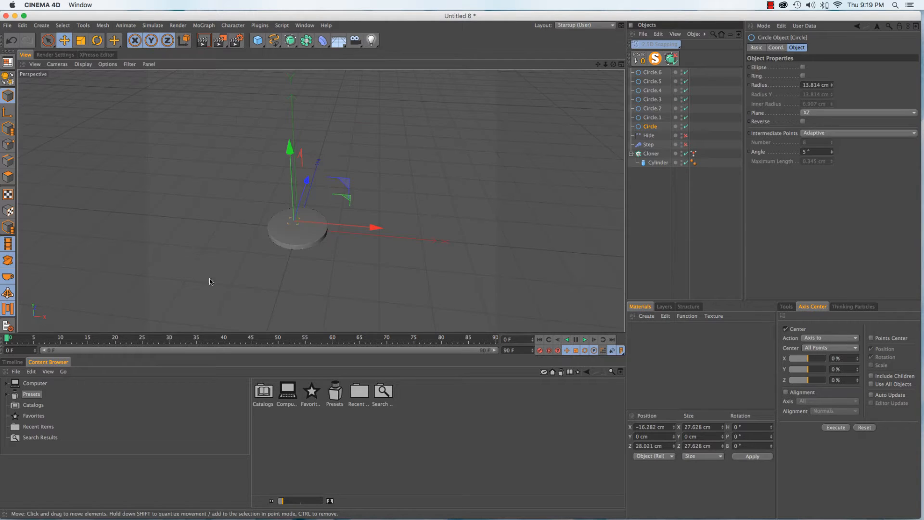
{"action": "left_click", "coordinate": [654, 126], "text": "shift"}
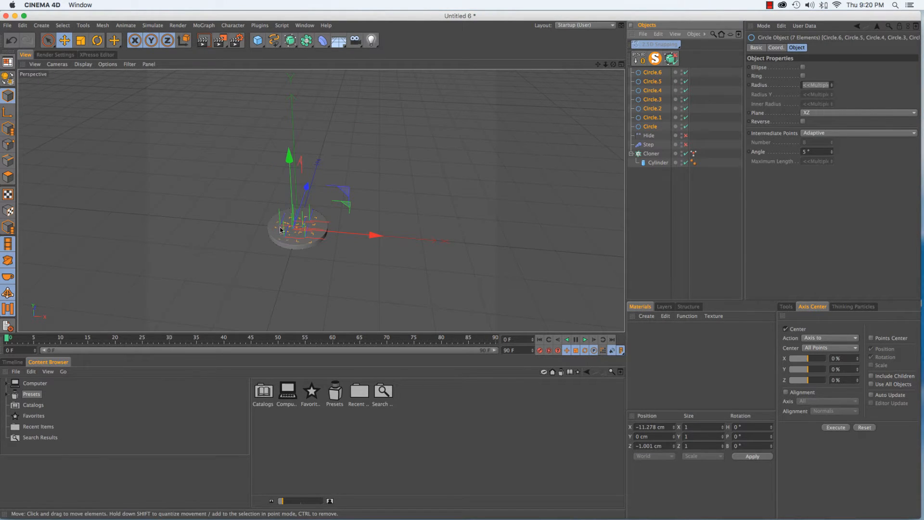
{"action": "scroll", "coordinate": [313, 206], "scroll_direction": "up", "scroll_amount": 2}
{"action": "left_click_drag", "start_coordinate": [313, 206], "coordinate": [318, 232], "text": "alt"}
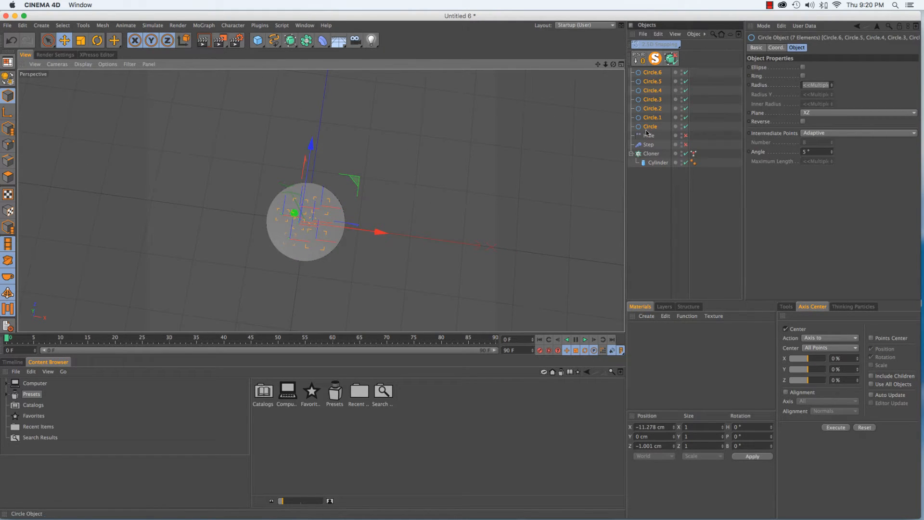
{"action": "key", "text": "c"}
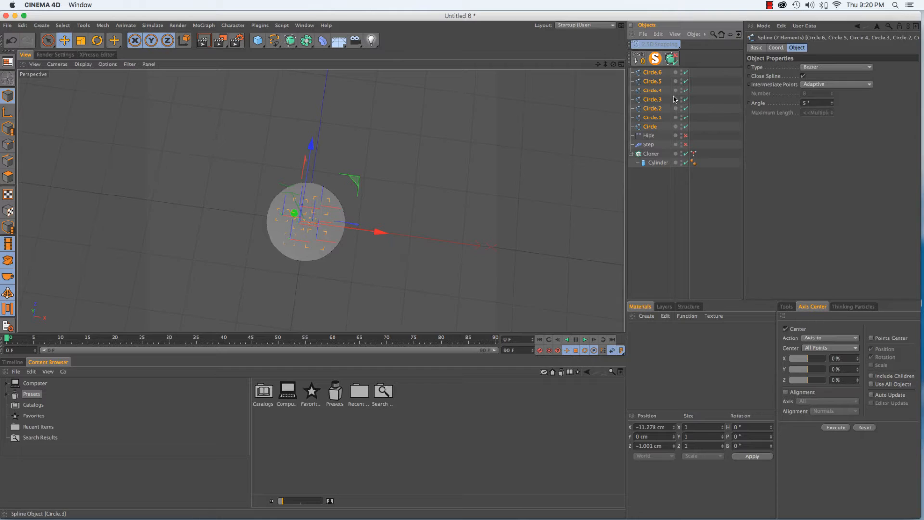
{"action": "right_click", "coordinate": [654, 75]}
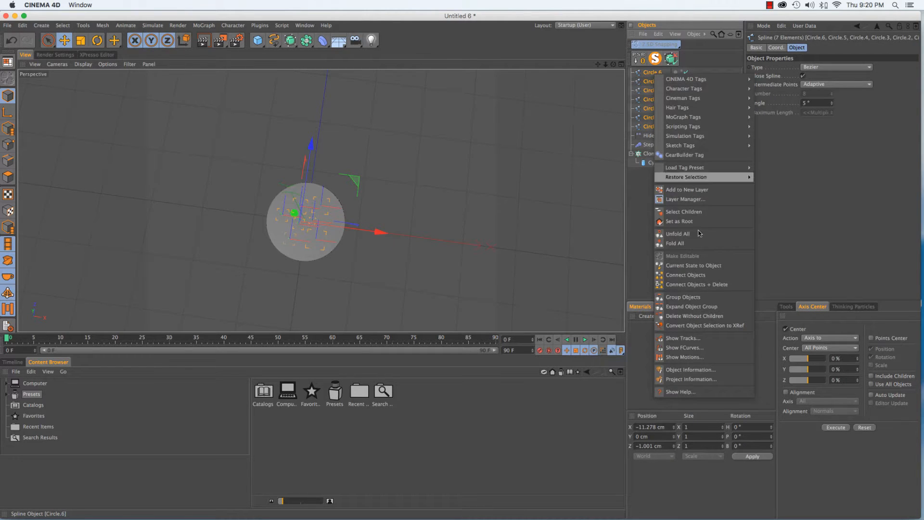
{"action": "left_click", "coordinate": [707, 284]}
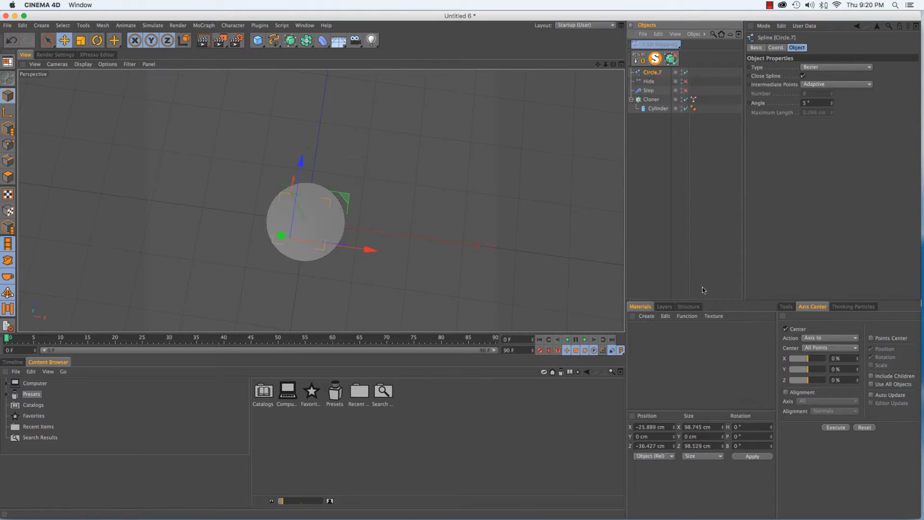
Inspect the merged circle spline in solo, end the solo, and place the spline below the Cloner in the object hierarchy.
{"action": "left_click", "coordinate": [657, 60]}
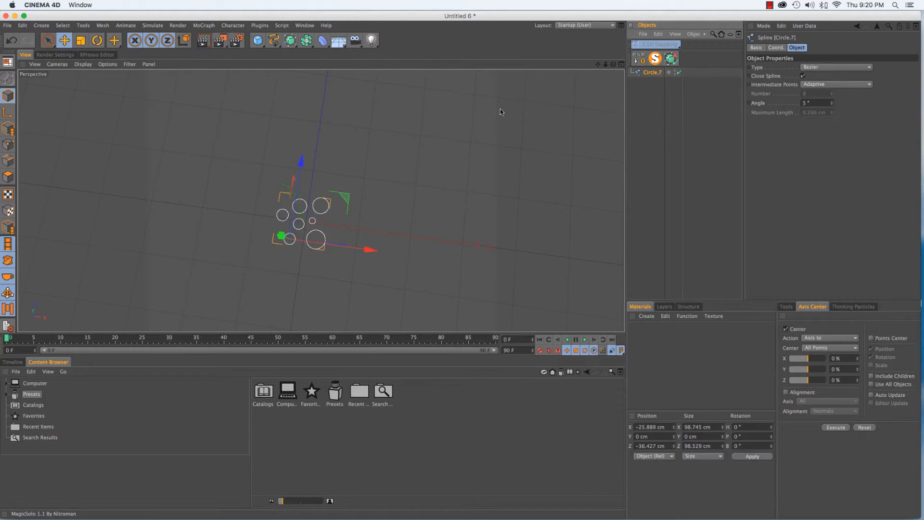
{"action": "left_click_drag", "start_coordinate": [303, 212], "coordinate": [324, 206], "text": "alt"}
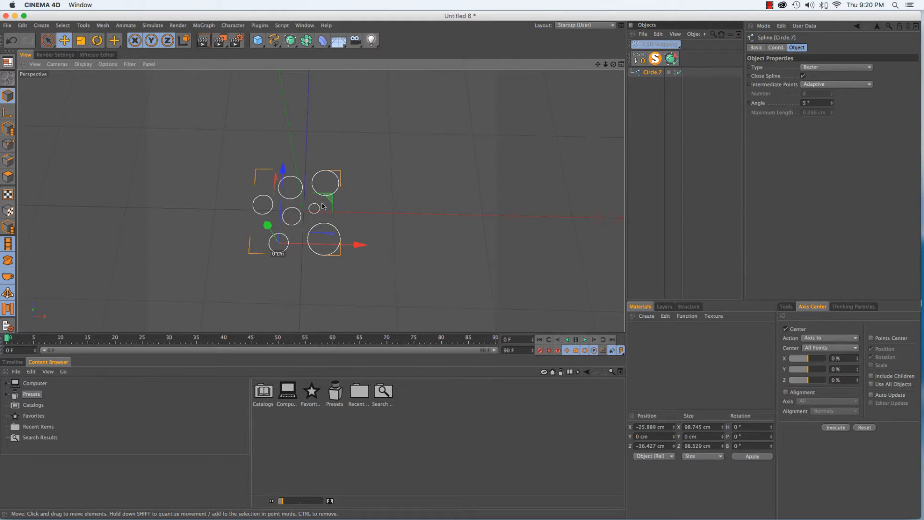
{"action": "left_click", "coordinate": [655, 58]}
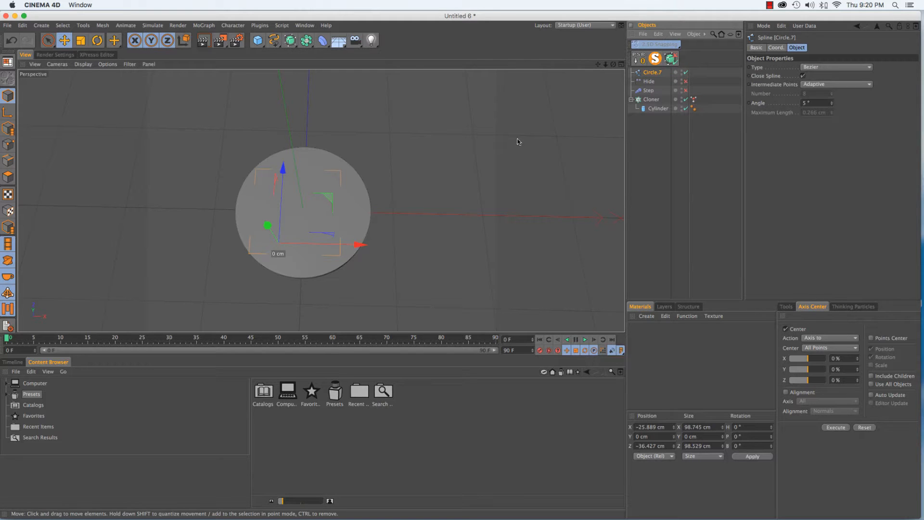
{"action": "left_click_drag", "start_coordinate": [304, 248], "coordinate": [312, 121], "text": "alt"}
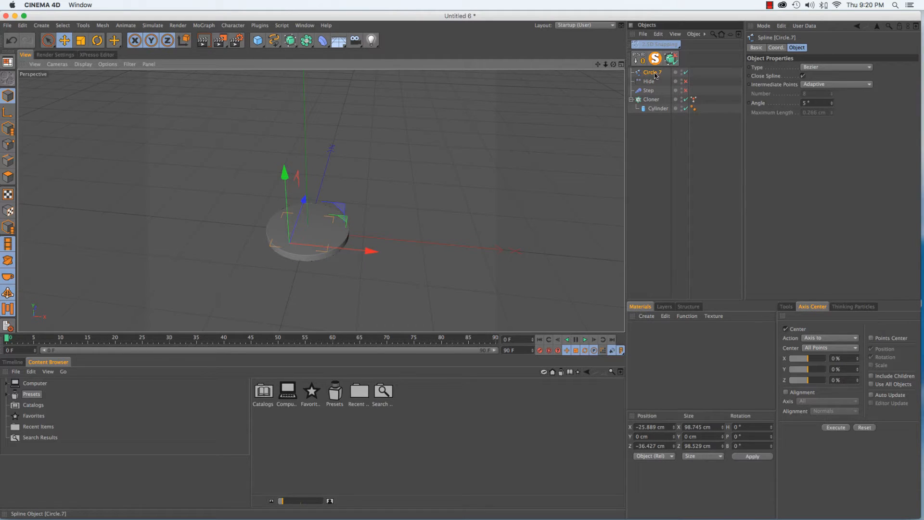
{"action": "left_click_drag", "start_coordinate": [655, 75], "coordinate": [655, 141]}
{"action": "left_click", "coordinate": [651, 90]}
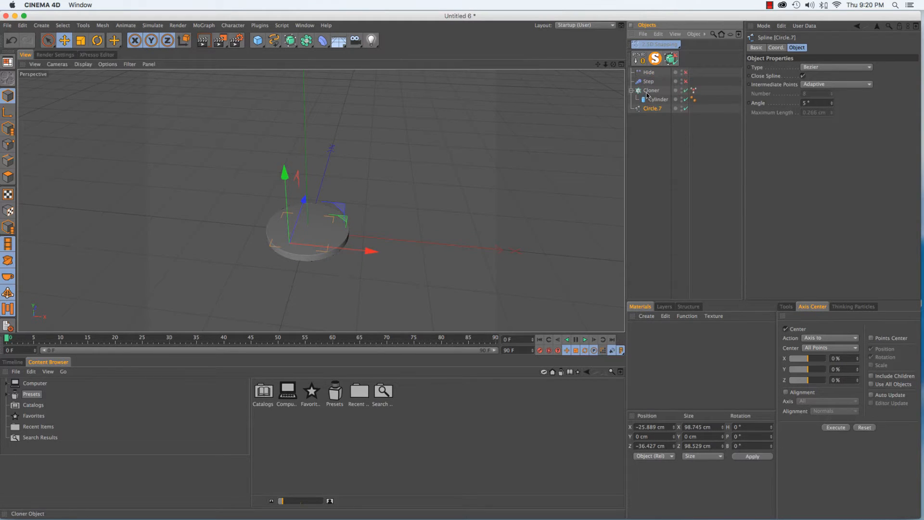
{"action": "left_click", "coordinate": [652, 108]}
Duplicate the Cloner and replace the Cylinder in the copy with the merged circle spline.
{"action": "left_click_drag", "start_coordinate": [656, 94], "coordinate": [650, 137], "text": "ctrl"}
{"action": "left_click", "coordinate": [659, 126]}
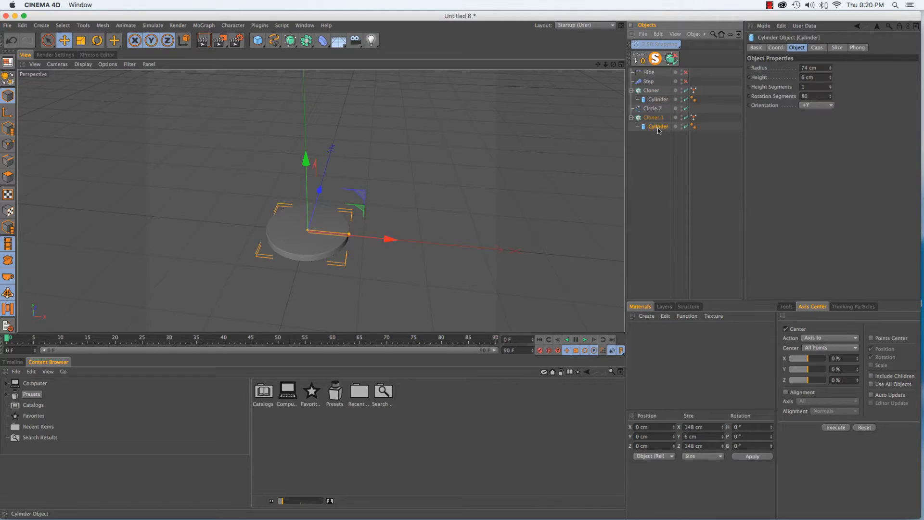
{"action": "key", "text": "Delete"}
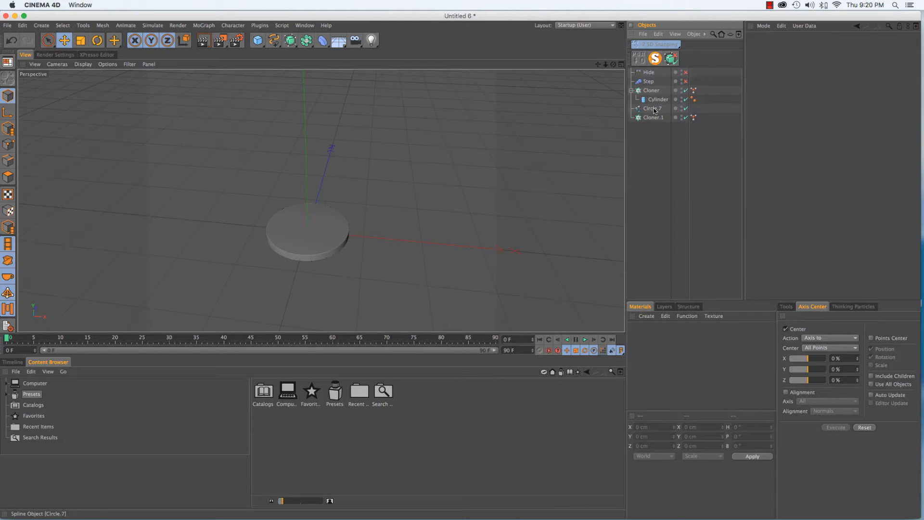
{"action": "left_click_drag", "start_coordinate": [656, 120], "coordinate": [656, 119]}
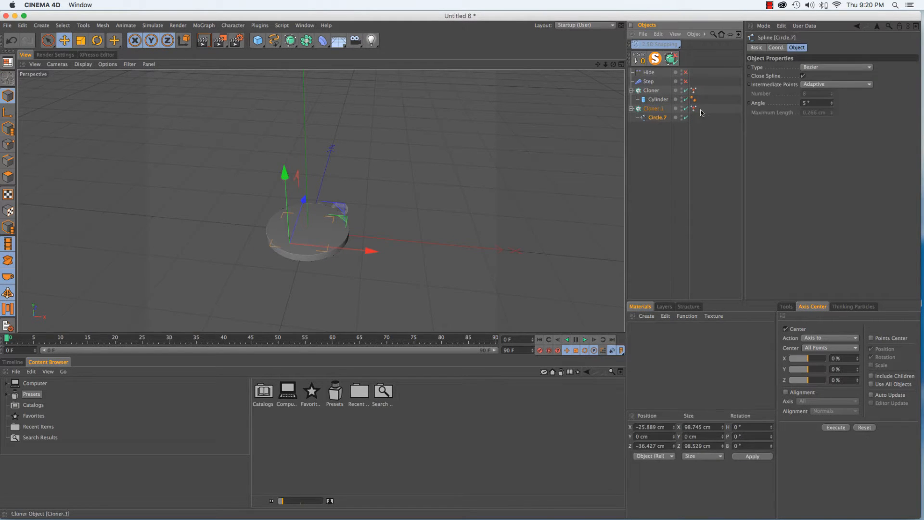
Delete the MoGraph Selection tag from Cloner.1 and select that cloner.
{"action": "left_click", "coordinate": [695, 109]}
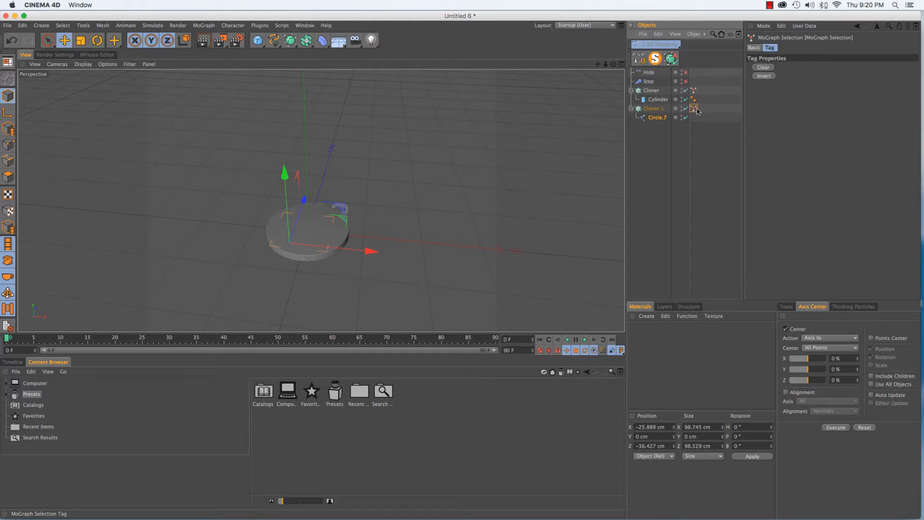
{"action": "key", "text": "Delete"}
{"action": "left_click", "coordinate": [654, 110]}
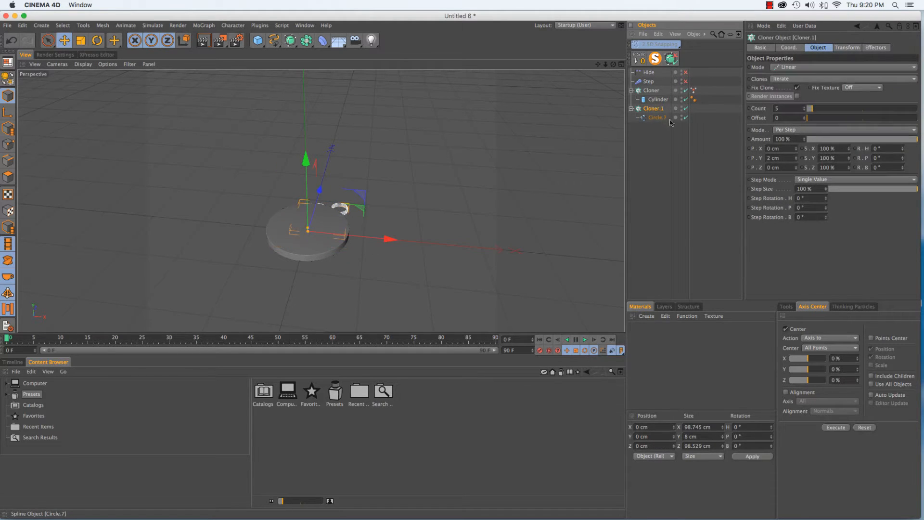
Turn off Fix Clone for the circle-spline cloner and compare its settings with the disc cloner.
{"action": "left_click", "coordinate": [797, 88]}
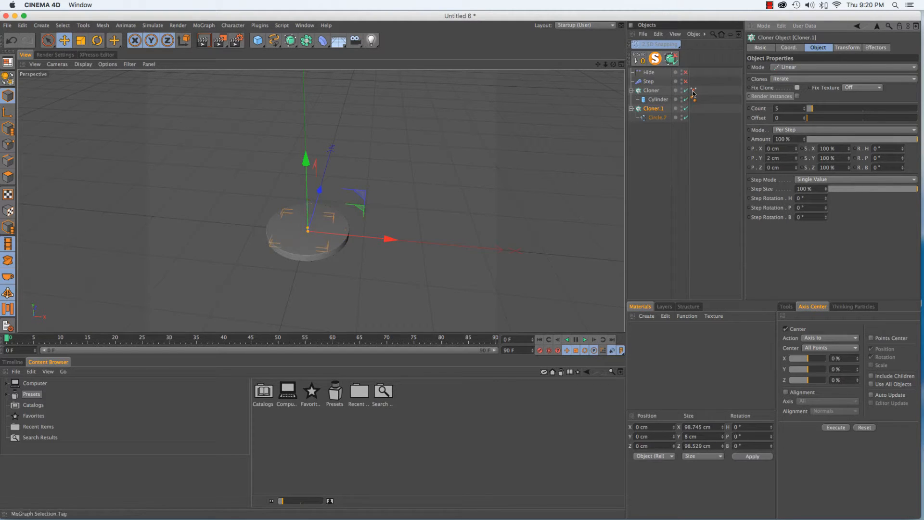
{"action": "left_click", "coordinate": [652, 91]}
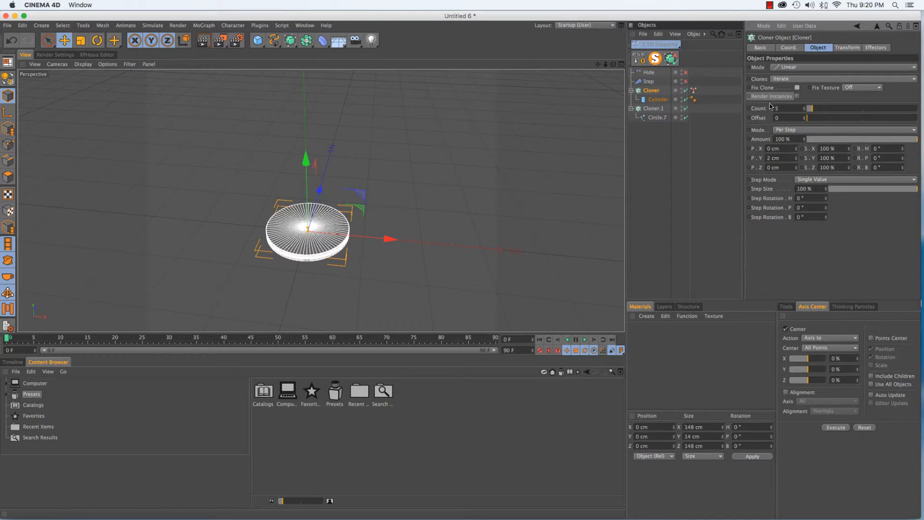
{"action": "scroll", "coordinate": [306, 234], "scroll_direction": "up", "scroll_amount": 3}
{"action": "mouse_move", "coordinate": [306, 235]}
{"action": "left_mouse_down", "text": "alt"}
{"action": "mouse_move", "coordinate": [310, 148]}
{"action": "mouse_move", "coordinate": [165, 221]}
{"action": "mouse_move", "coordinate": [149, 313]}
{"action": "mouse_move", "coordinate": [239, 168]}
{"action": "mouse_move", "coordinate": [241, 125]}
{"action": "mouse_move", "coordinate": [282, 225]}
{"action": "left_mouse_up", "text": "alt"}
{"action": "scroll", "coordinate": [282, 225], "scroll_direction": "down", "scroll_amount": 3}
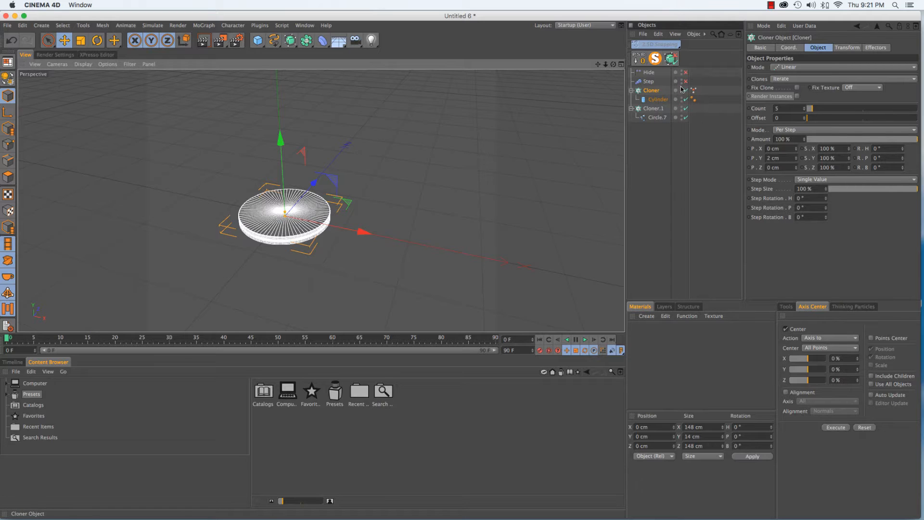
Rename the circle-spline cloner to Fill and the disc cloner to Caps.
{"action": "left_click", "coordinate": [653, 109]}
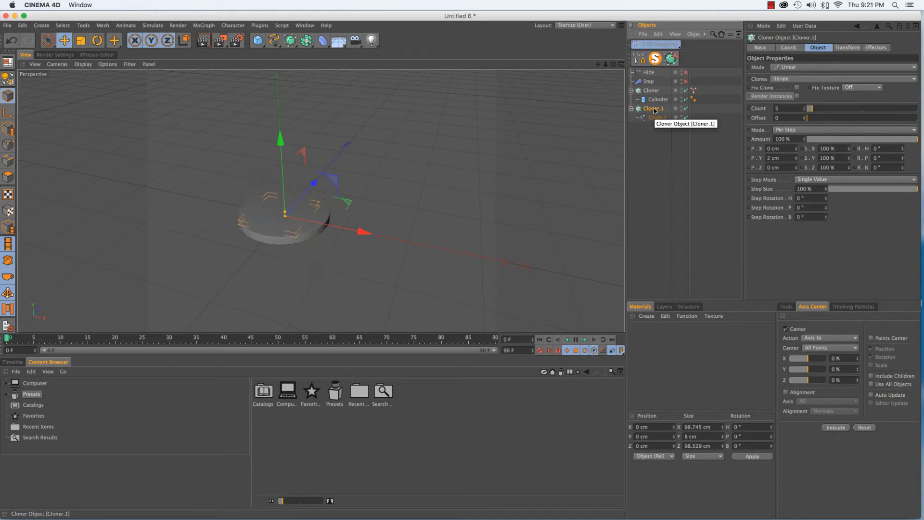
{"action": "double_click", "coordinate": [654, 109]}
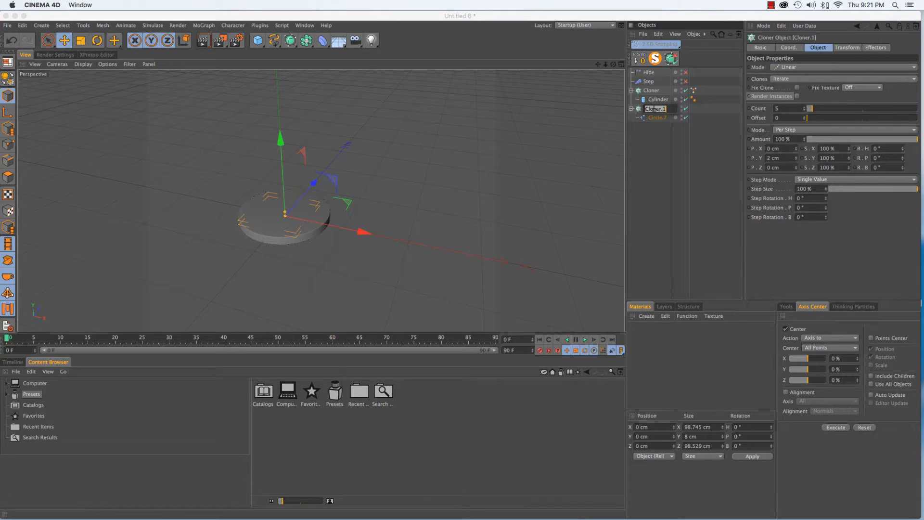
{"action": "type", "text": "Fill"}
{"action": "key", "text": "Return"}
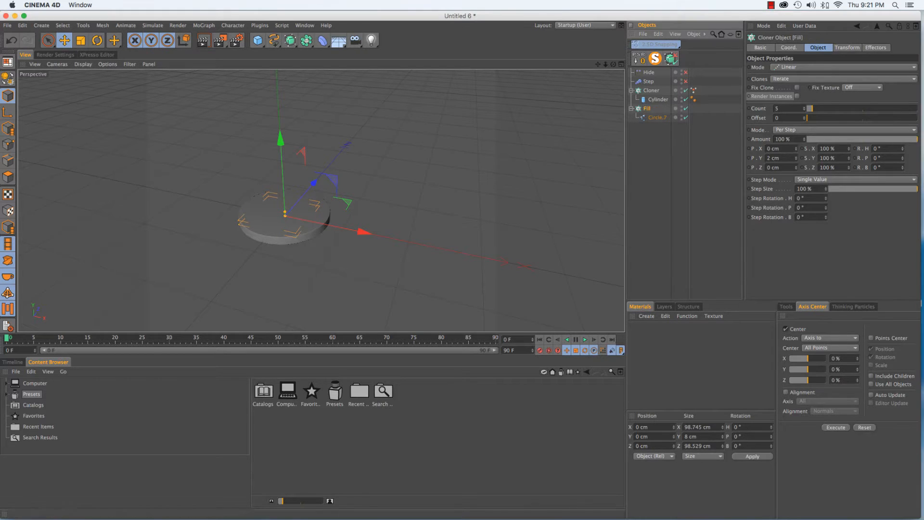
{"action": "double_click", "coordinate": [651, 90]}
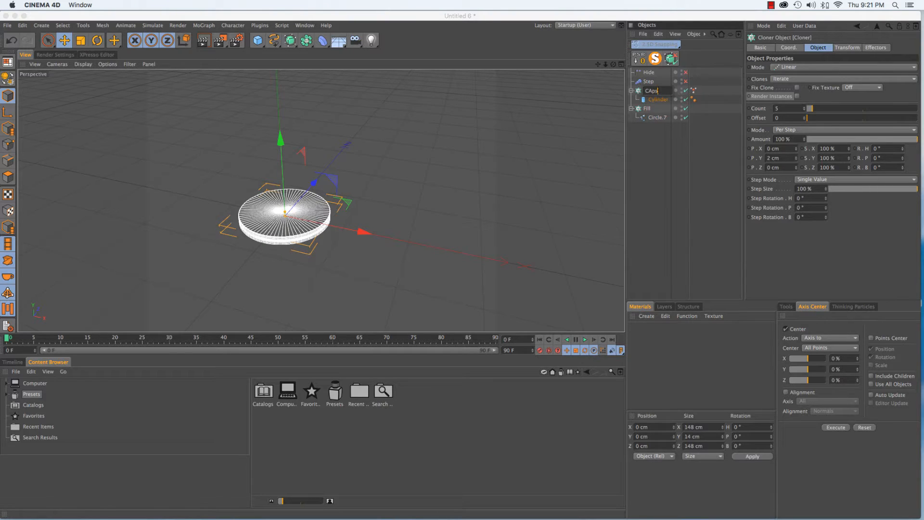
{"action": "type", "text": "Caps"}
{"action": "key", "text": "Return"}
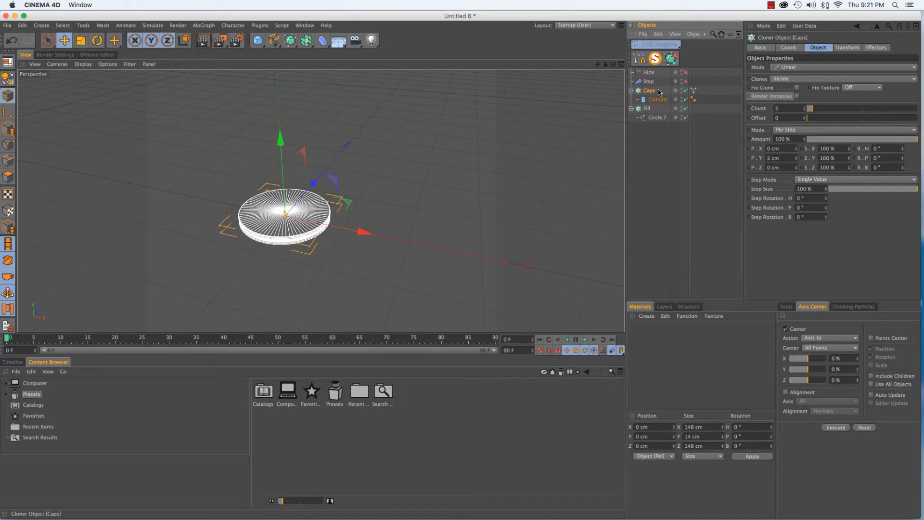
Remove the Hide effector from the Fill cloner's effector list.
{"action": "left_click", "coordinate": [649, 108]}
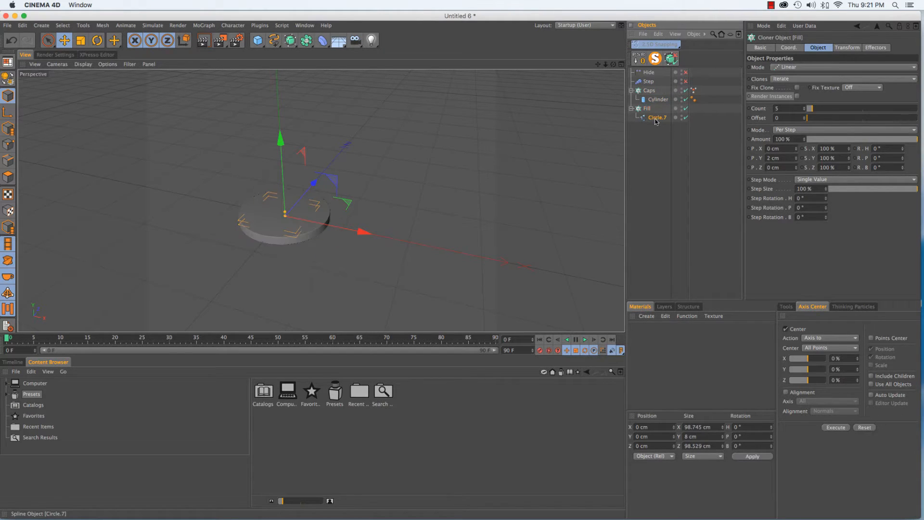
{"action": "left_click", "coordinate": [656, 119]}
{"action": "left_click", "coordinate": [647, 108]}
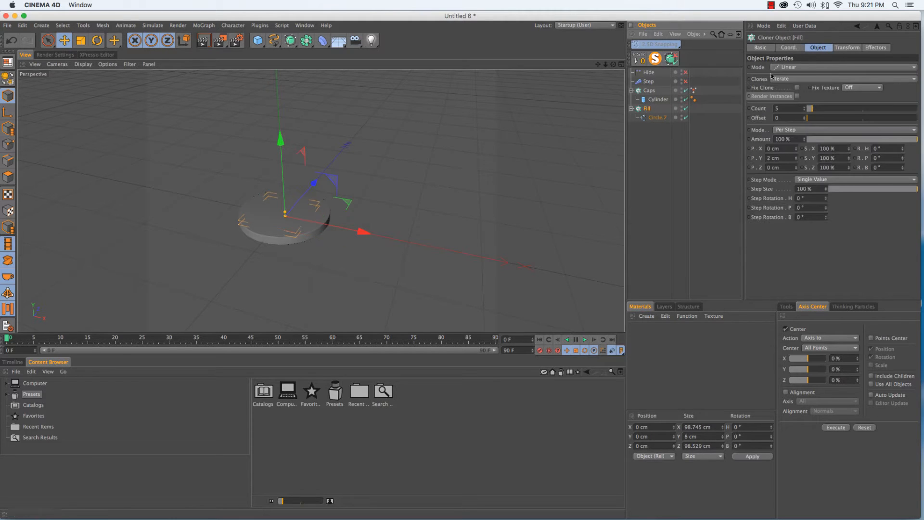
{"action": "left_click", "coordinate": [872, 47]}
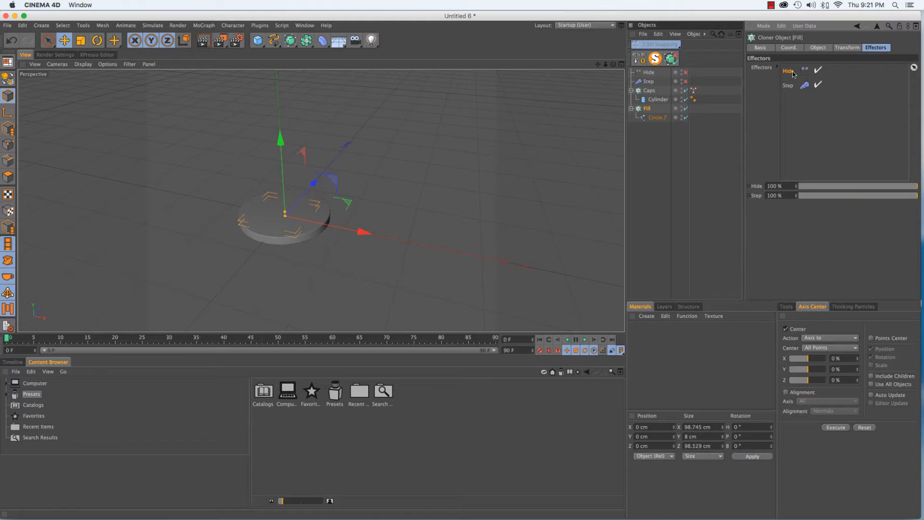
{"action": "key", "text": "Delete"}
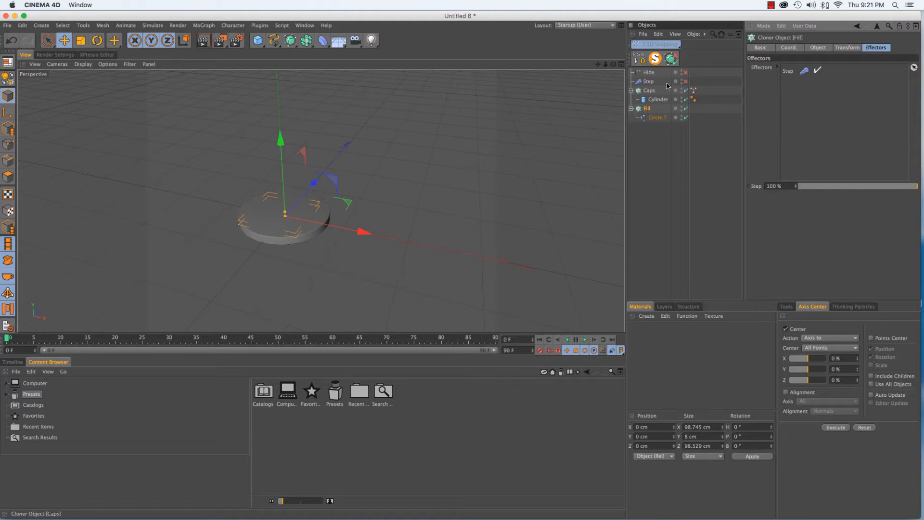
Enable the Hide and Step effectors and raise the Step effector to a Y position of about 91 cm.
{"action": "left_click", "coordinate": [686, 82]}
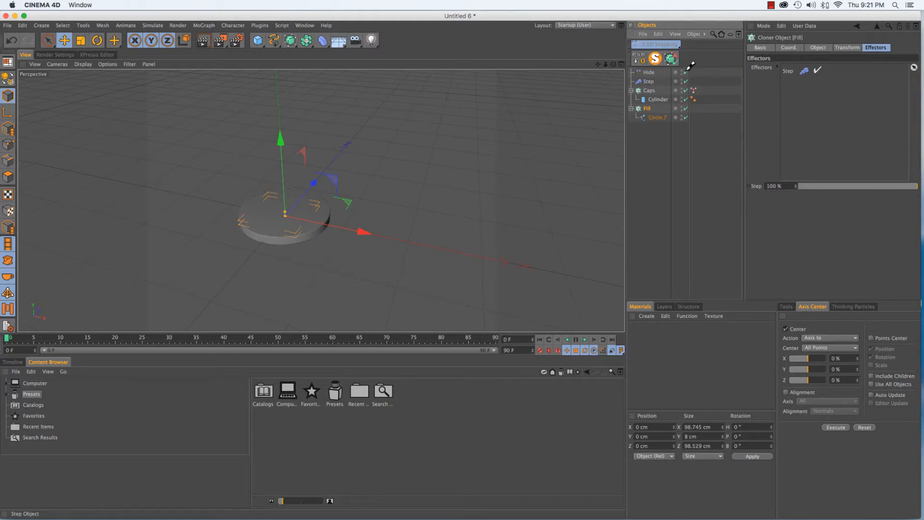
{"action": "left_click", "coordinate": [649, 81]}
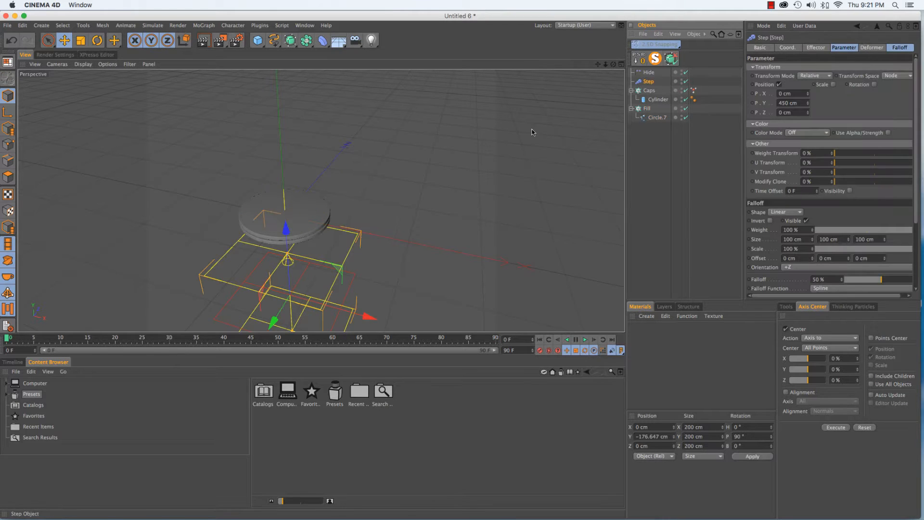
{"action": "right_click_drag", "start_coordinate": [299, 216], "coordinate": [297, 217], "text": "alt"}
{"action": "left_click_drag", "start_coordinate": [299, 217], "coordinate": [286, 117], "text": "alt"}
{"action": "right_click_drag", "start_coordinate": [286, 126], "coordinate": [285, 157], "text": "alt"}
{"action": "middle_click_drag", "start_coordinate": [290, 157], "coordinate": [291, 231], "text": "alt"}
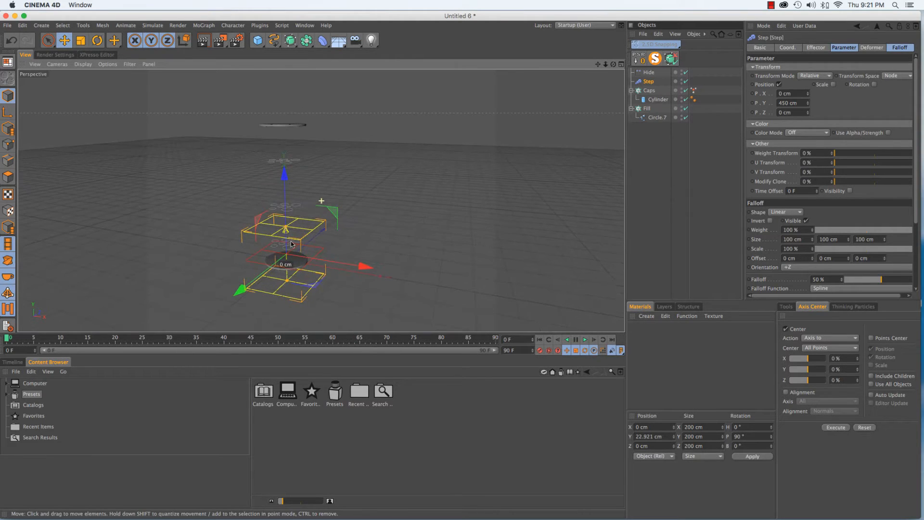
{"action": "mouse_move", "coordinate": [288, 234]}
{"action": "left_mouse_down", "text": "alt"}
{"action": "mouse_move", "coordinate": [287, 214]}
{"action": "mouse_move", "coordinate": [287, 223]}
{"action": "left_mouse_up", "text": "alt"}
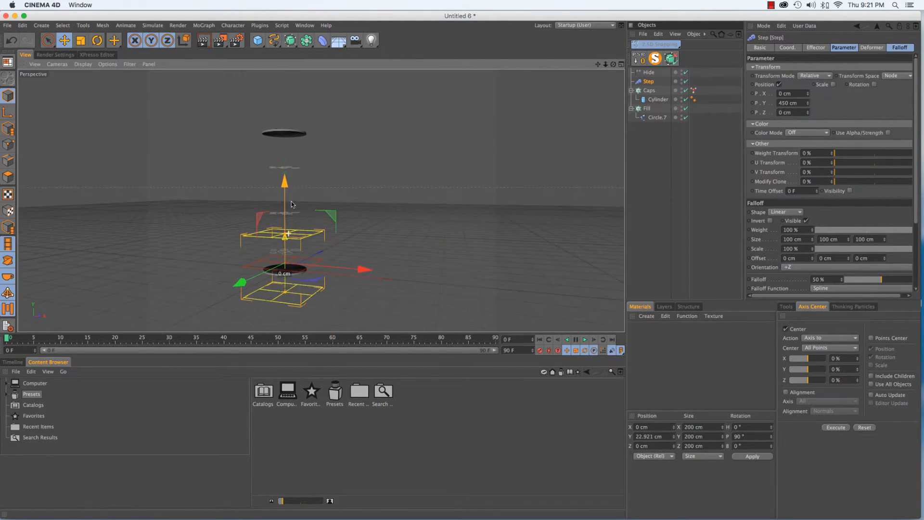
{"action": "left_click_drag", "start_coordinate": [285, 174], "coordinate": [284, 152]}
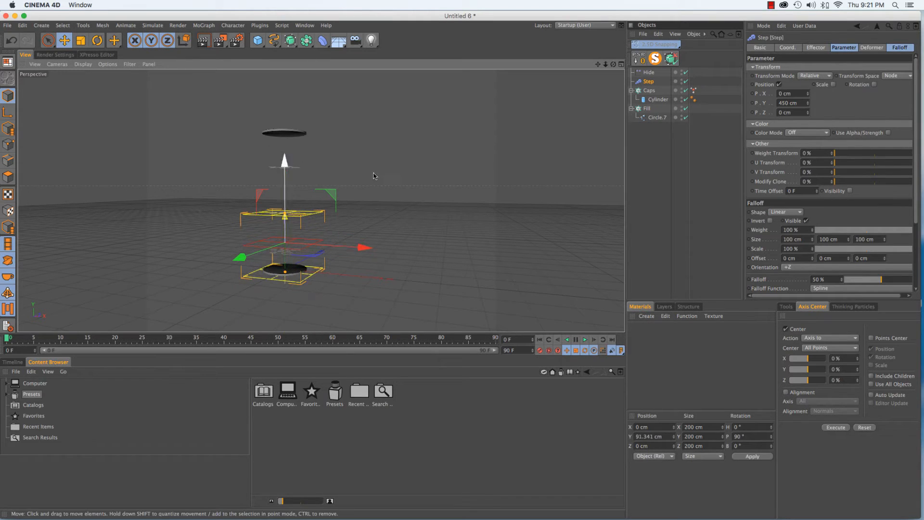
Add a Loft NURBS as the parent of the Fill cloner and inspect the lofted columns.
{"action": "left_click", "coordinate": [648, 108]}
{"action": "left_click", "coordinate": [202, 25]}
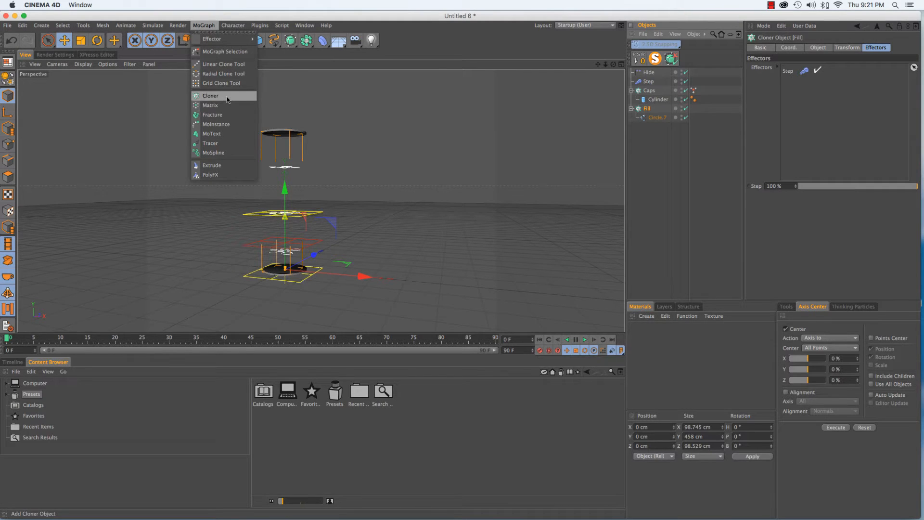
{"action": "left_click", "coordinate": [283, 5]}
{"action": "left_click", "coordinate": [292, 45]}
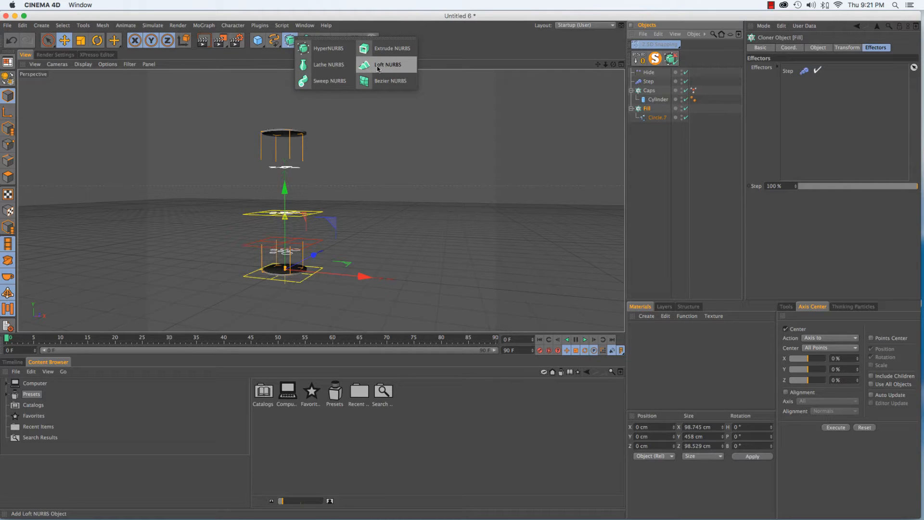
{"action": "left_click", "coordinate": [378, 67], "text": "alt"}
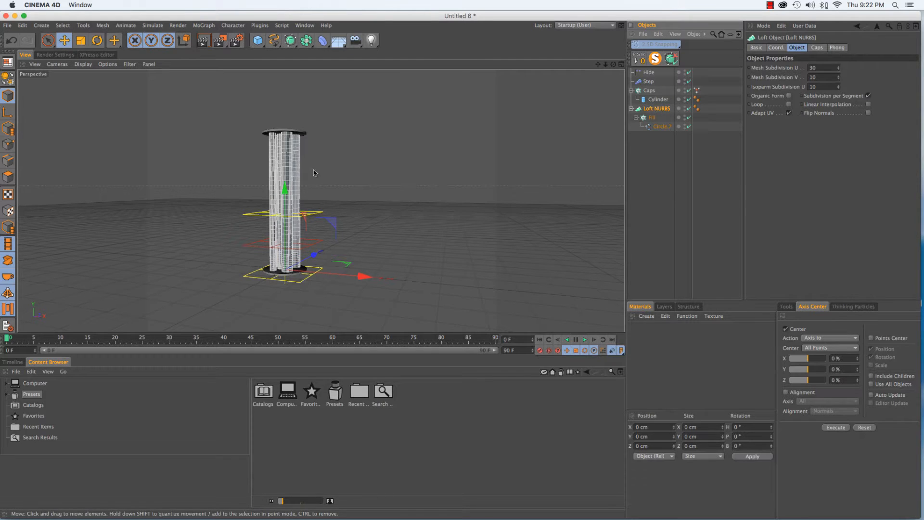
{"action": "left_click_drag", "start_coordinate": [314, 173], "coordinate": [354, 154], "text": "alt"}
{"action": "middle_click_drag", "start_coordinate": [424, 138], "coordinate": [395, 156], "text": "alt"}
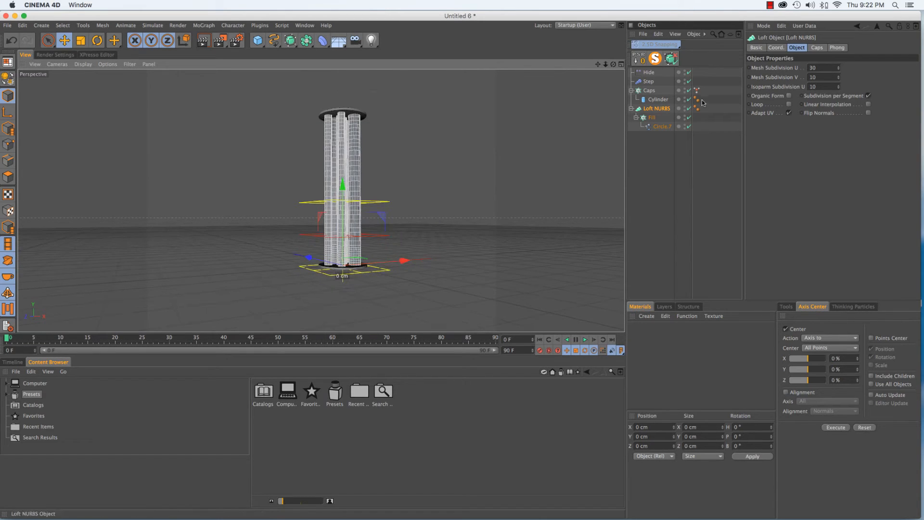
Slide the Step effector along its vertical axis to test the column's extension, ending at about Y 143 cm.
{"action": "left_click", "coordinate": [646, 81]}
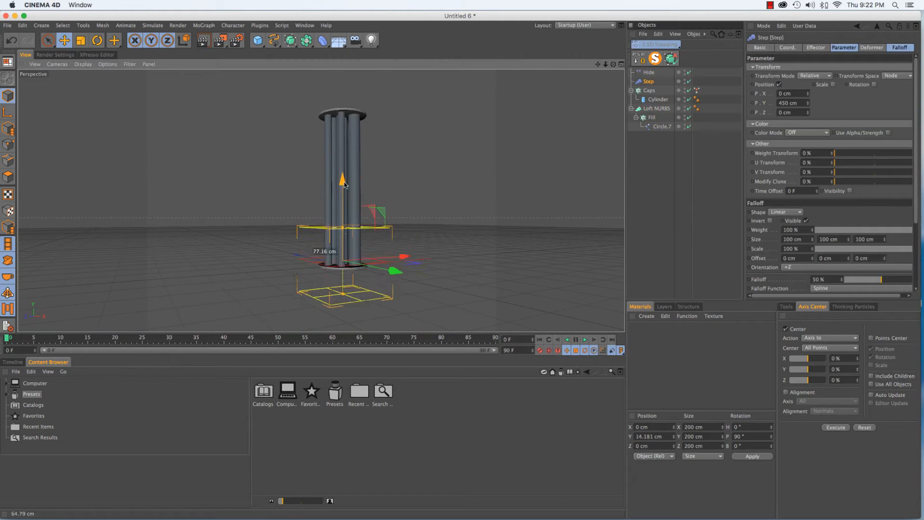
{"action": "mouse_move", "coordinate": [342, 221]}
{"action": "left_mouse_down"}
{"action": "mouse_move", "coordinate": [339, 182]}
{"action": "mouse_move", "coordinate": [339, 205]}
{"action": "left_mouse_up"}
{"action": "left_click_drag", "start_coordinate": [341, 172], "coordinate": [400, 131]}
{"action": "mouse_move", "coordinate": [345, 200]}
{"action": "left_mouse_down"}
{"action": "mouse_move", "coordinate": [345, 182]}
{"action": "mouse_move", "coordinate": [346, 229]}
{"action": "mouse_move", "coordinate": [347, 108]}
{"action": "mouse_move", "coordinate": [354, 242]}
{"action": "mouse_move", "coordinate": [345, 147]}
{"action": "mouse_move", "coordinate": [349, 198]}
{"action": "left_mouse_up"}
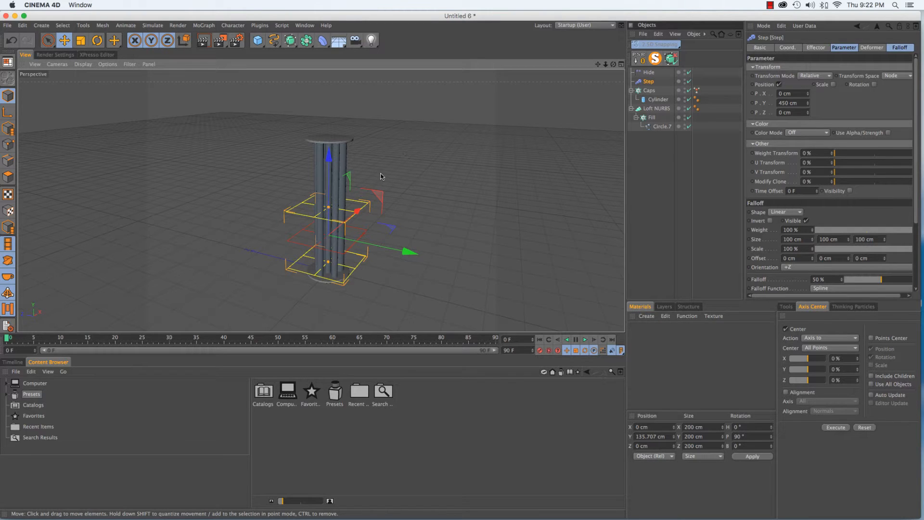
{"action": "left_click_drag", "start_coordinate": [346, 187], "coordinate": [347, 152], "text": "alt"}
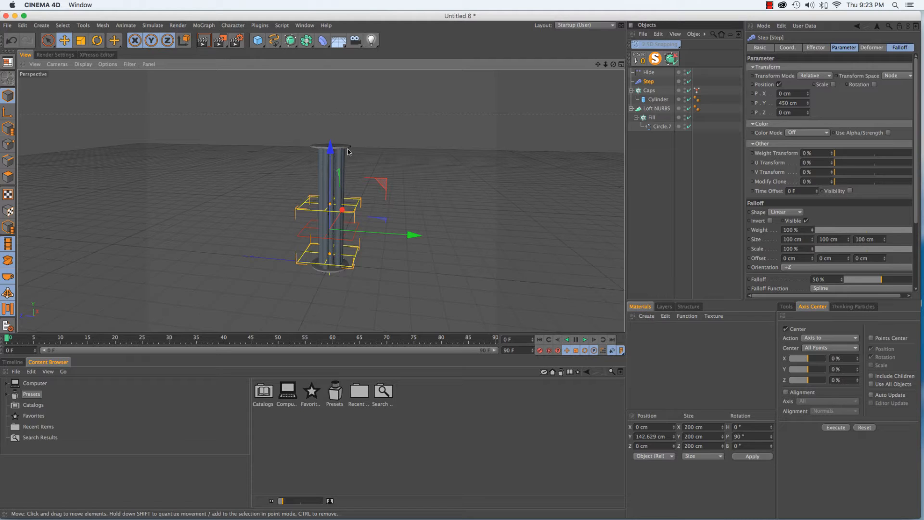
Lower the Step effector to about Y -84 cm to test the collapsed column.
{"action": "left_click_drag", "start_coordinate": [335, 149], "coordinate": [326, 208]}
{"action": "right_click_drag", "start_coordinate": [333, 233], "coordinate": [339, 233], "text": "alt"}
{"action": "left_click_drag", "start_coordinate": [339, 233], "coordinate": [339, 272], "text": "alt"}
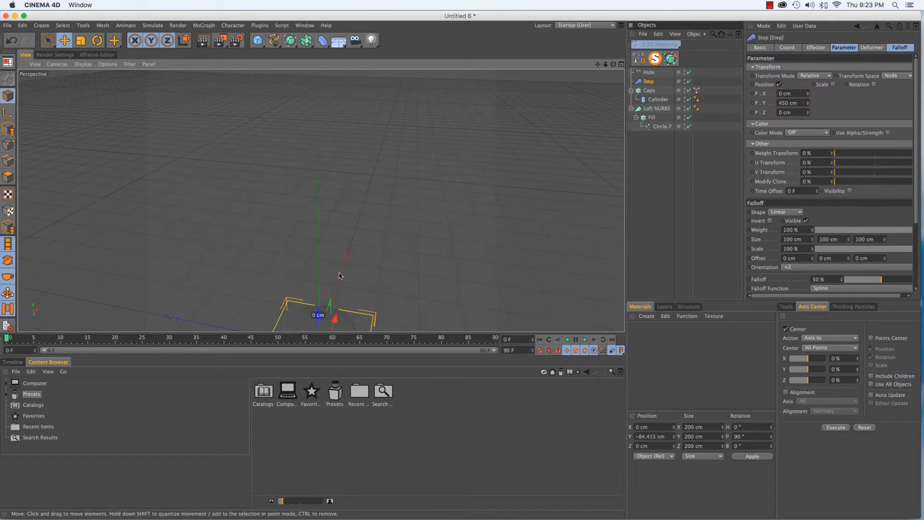
{"action": "middle_click_drag", "start_coordinate": [339, 272], "coordinate": [346, 199], "text": "alt"}
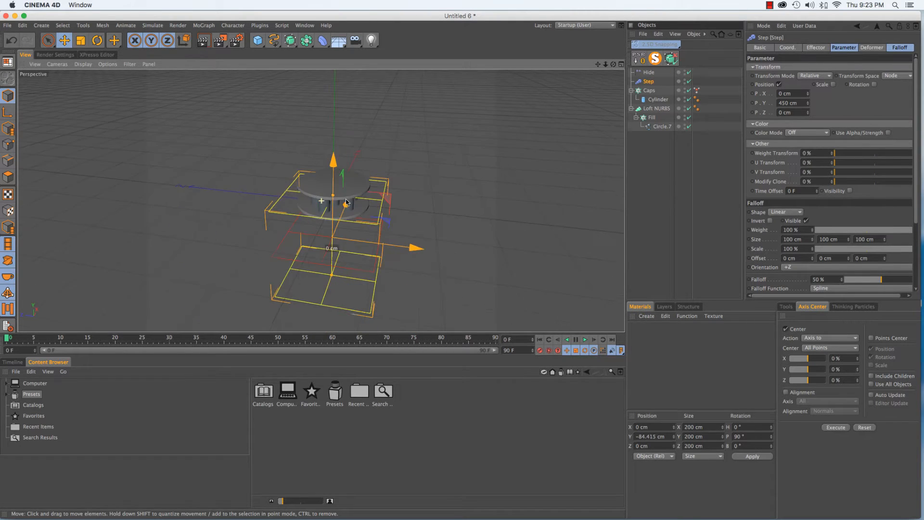
Compare the object and coordinate settings of the Fill and Caps cloners and their child objects.
{"action": "left_click", "coordinate": [651, 118]}
{"action": "left_click", "coordinate": [818, 48]}
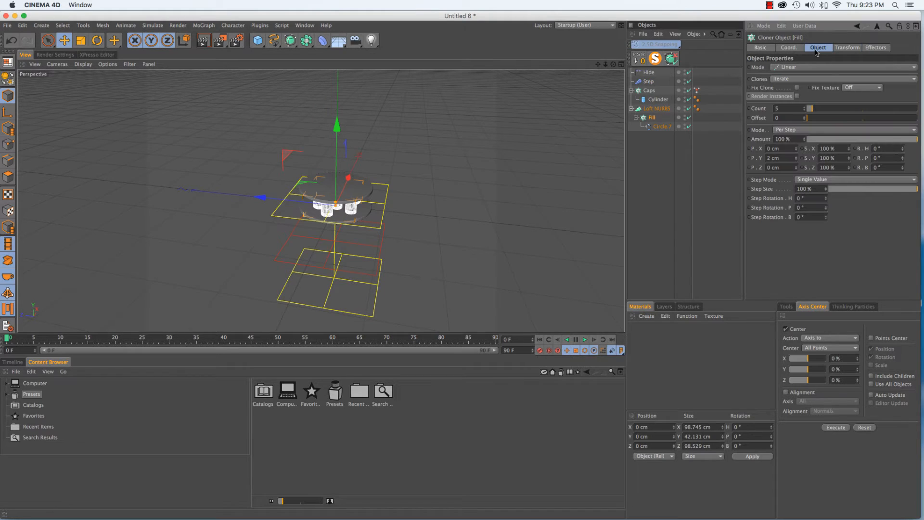
{"action": "left_click", "coordinate": [650, 91]}
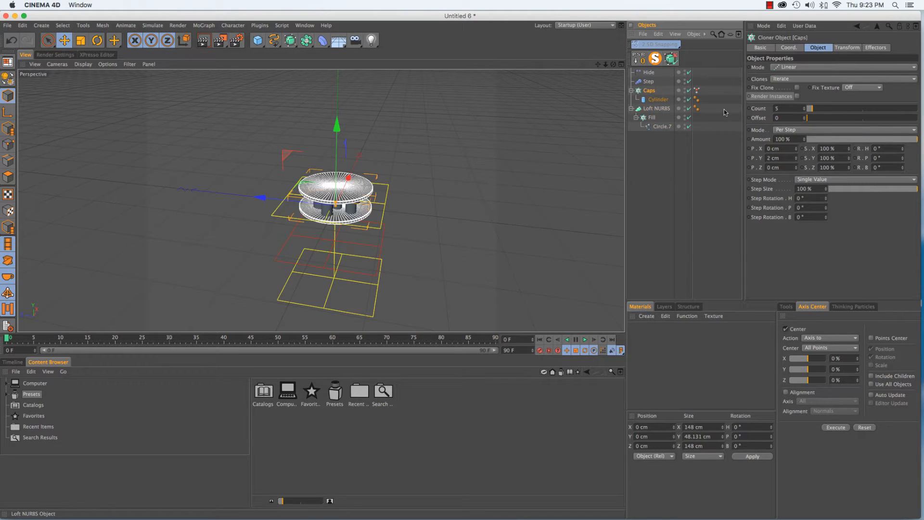
{"action": "left_click", "coordinate": [662, 127]}
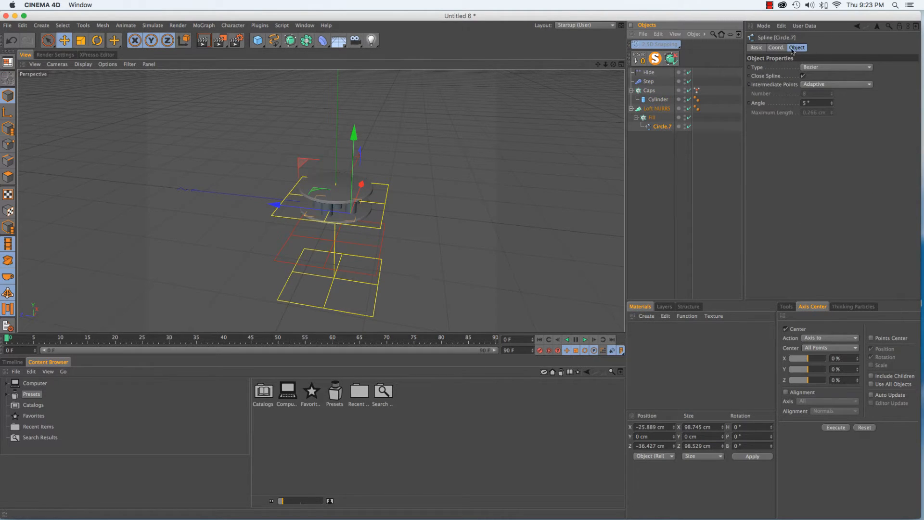
{"action": "left_click", "coordinate": [776, 47]}
{"action": "left_click", "coordinate": [648, 81]}
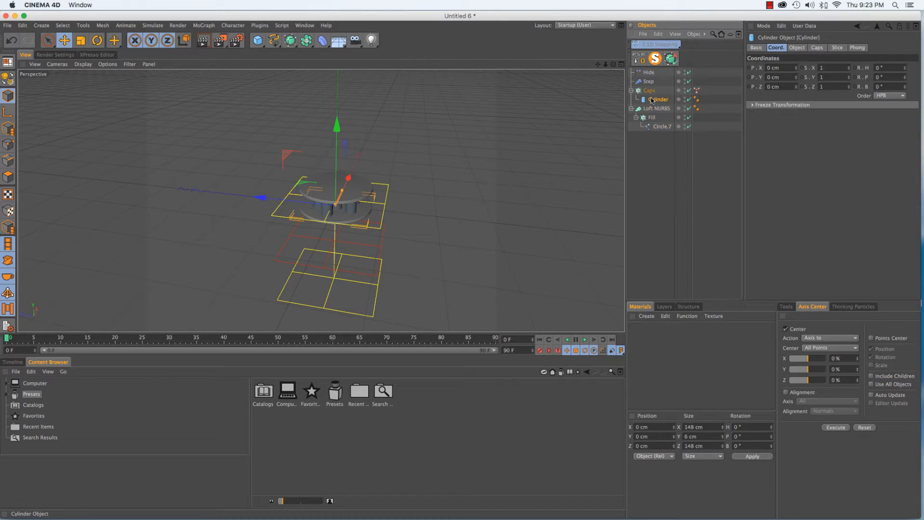
{"action": "left_click", "coordinate": [649, 94]}
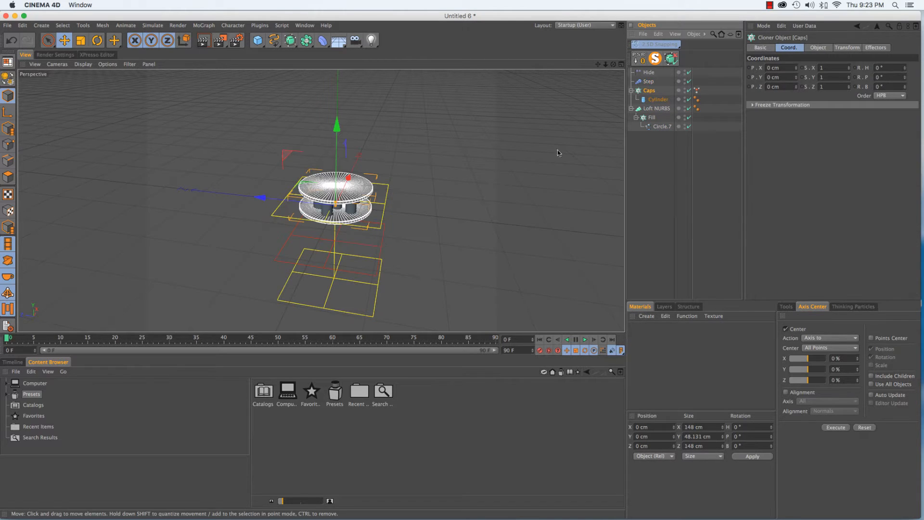
{"action": "left_click", "coordinate": [659, 184]}
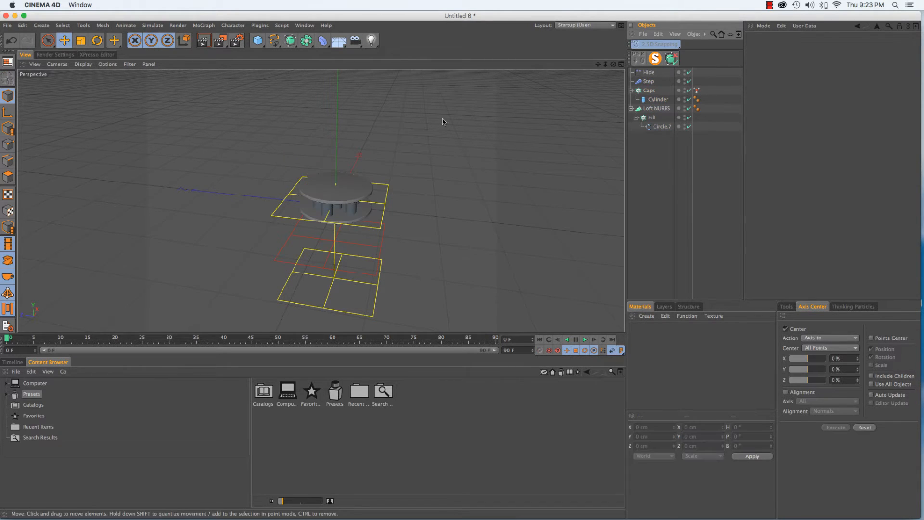
Raise the Step effector to about Y 77 cm and set its X position parameter to 750 cm.
{"action": "left_click", "coordinate": [652, 81]}
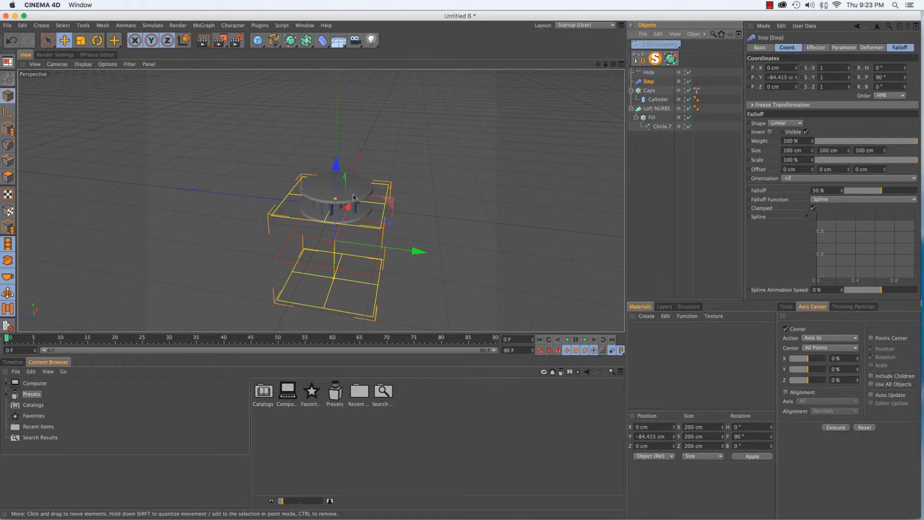
{"action": "left_click_drag", "start_coordinate": [355, 205], "coordinate": [325, 175], "text": "alt"}
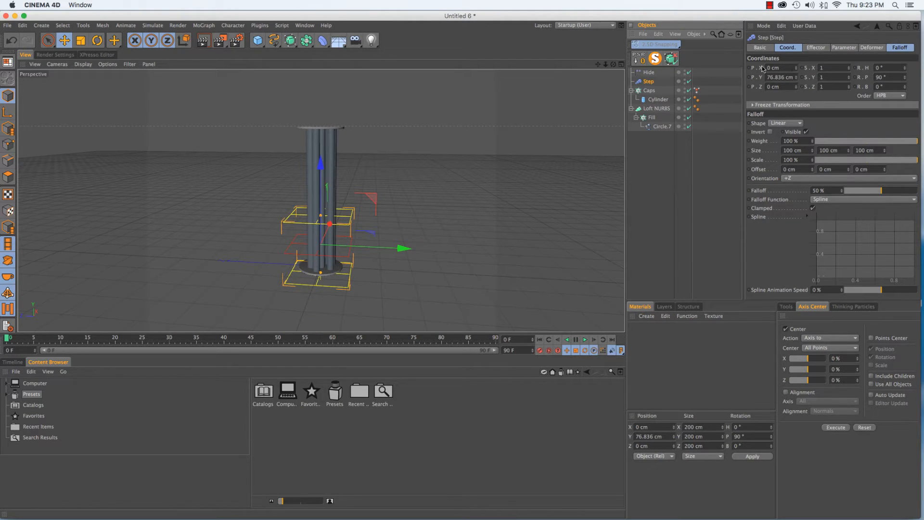
{"action": "left_click", "coordinate": [823, 48]}
{"action": "left_click", "coordinate": [844, 48]}
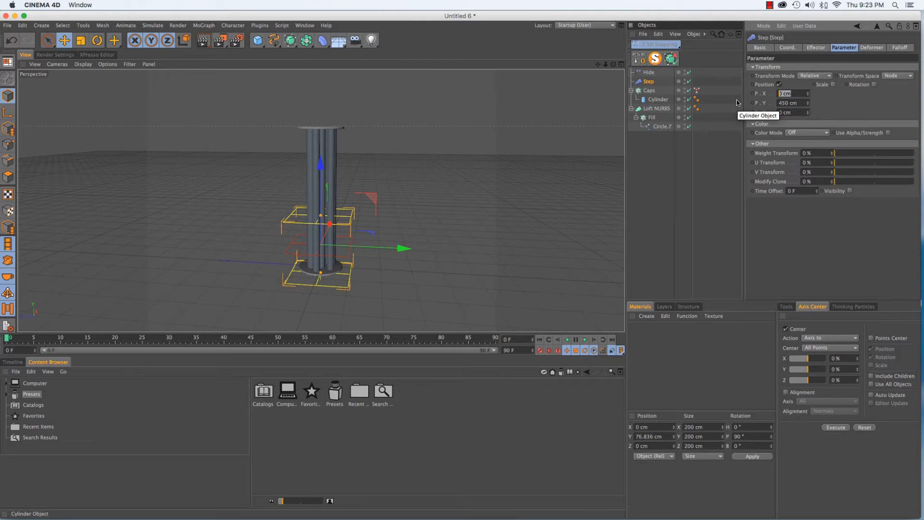
{"action": "type", "text": "750"}
{"action": "key", "text": "Return"}
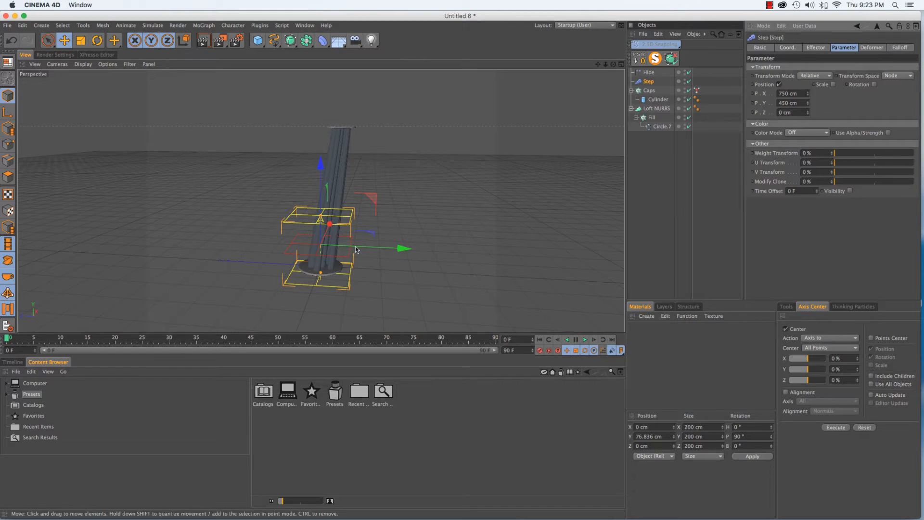
{"action": "left_click_drag", "start_coordinate": [369, 233], "coordinate": [160, 221], "text": "alt"}
{"action": "scroll", "coordinate": [354, 212], "scroll_direction": "down", "scroll_amount": 5}
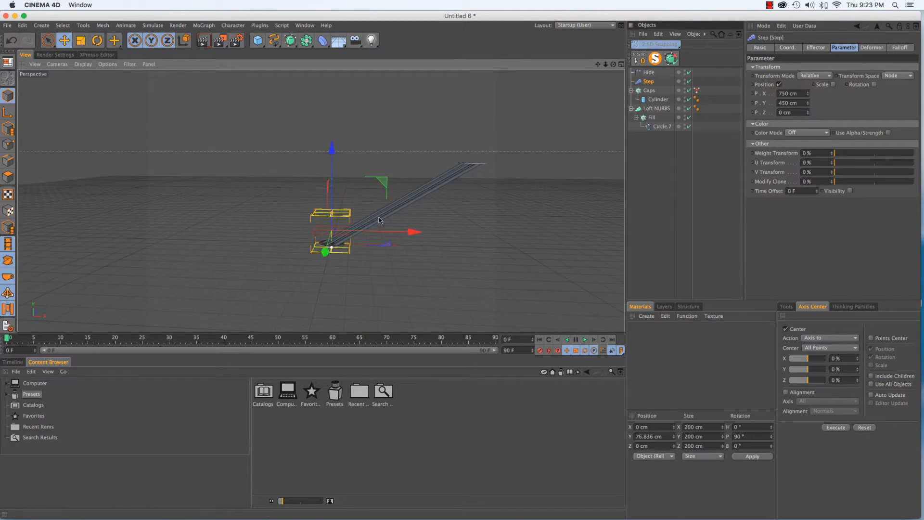
{"action": "middle_click_drag", "start_coordinate": [397, 207], "coordinate": [373, 216], "text": "alt"}
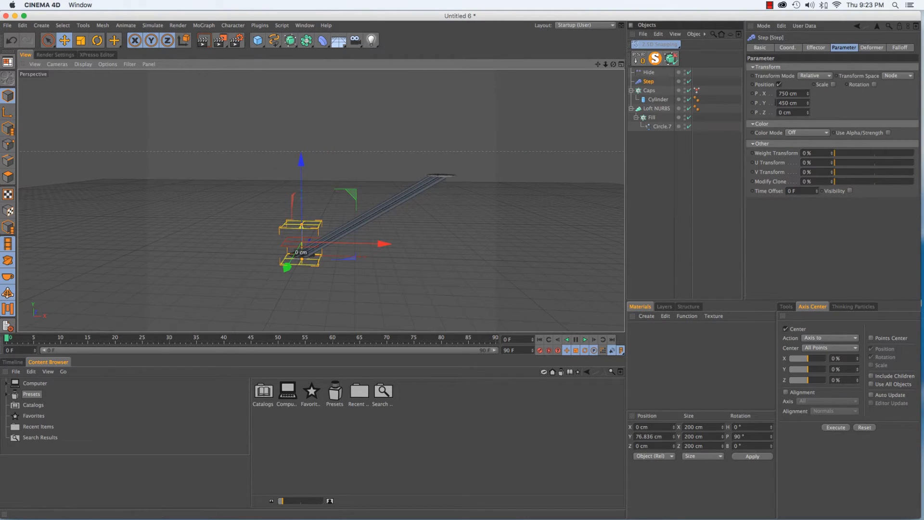
Enable the Step effector's rotation with a bank of 180° and lower the effector to about Y 56 cm.
{"action": "left_click", "coordinate": [874, 84]}
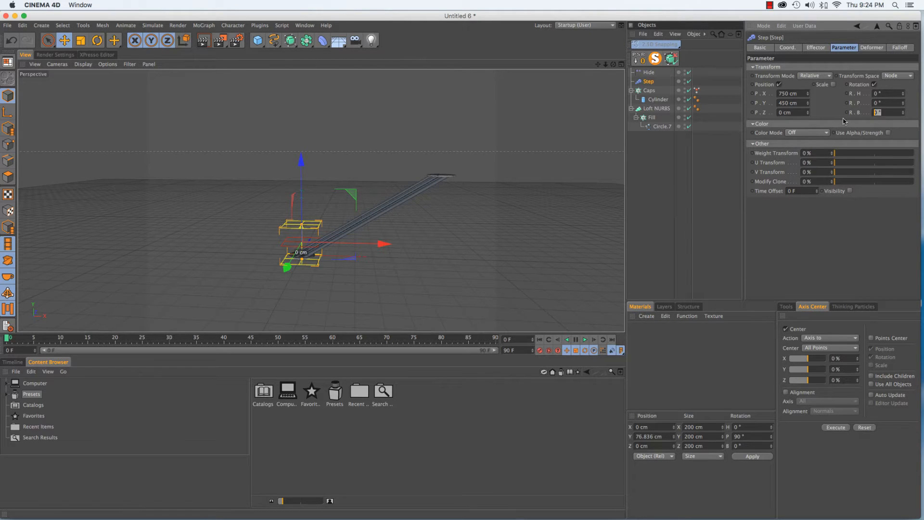
{"action": "key", "text": "Return"}
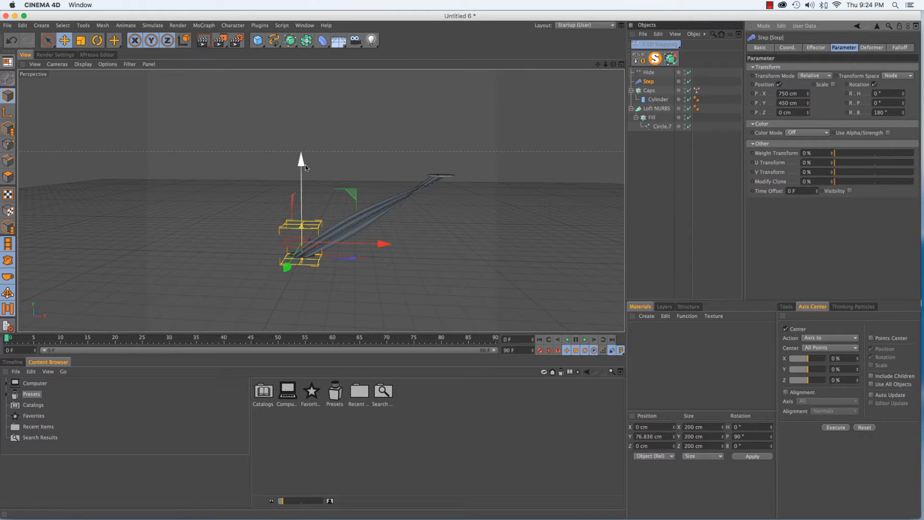
{"action": "mouse_move", "coordinate": [299, 160]}
{"action": "left_mouse_down"}
{"action": "mouse_move", "coordinate": [299, 193]}
{"action": "mouse_move", "coordinate": [296, 138]}
{"action": "mouse_move", "coordinate": [300, 188]}
{"action": "mouse_move", "coordinate": [299, 166]}
{"action": "left_mouse_up"}
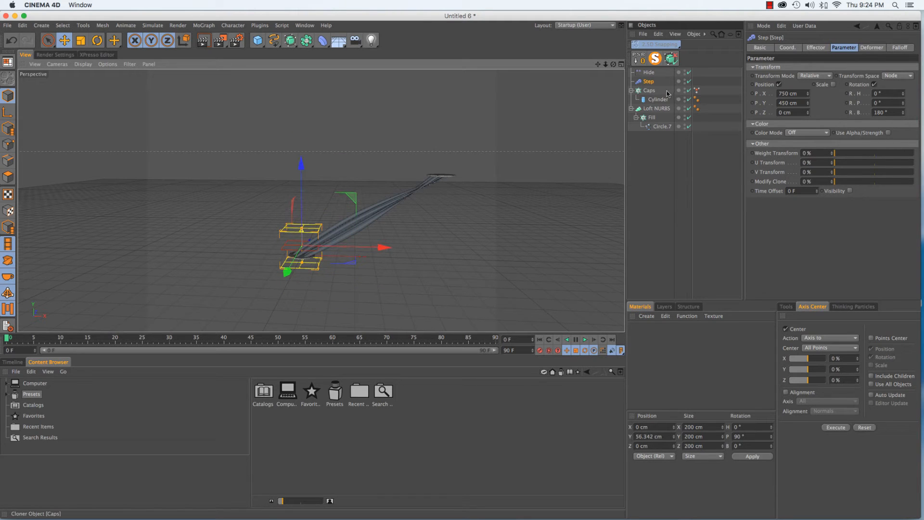
Duplicate the Step effector and add the copy to the effector lists of the Caps and Fill cloners.
{"action": "left_click", "coordinate": [649, 81]}
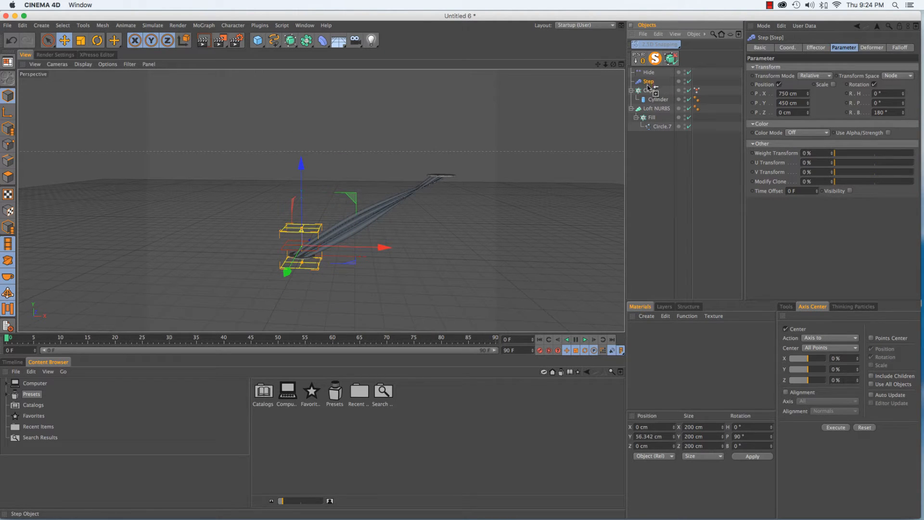
{"action": "left_click_drag", "start_coordinate": [649, 88], "coordinate": [646, 87], "text": "ctrl"}
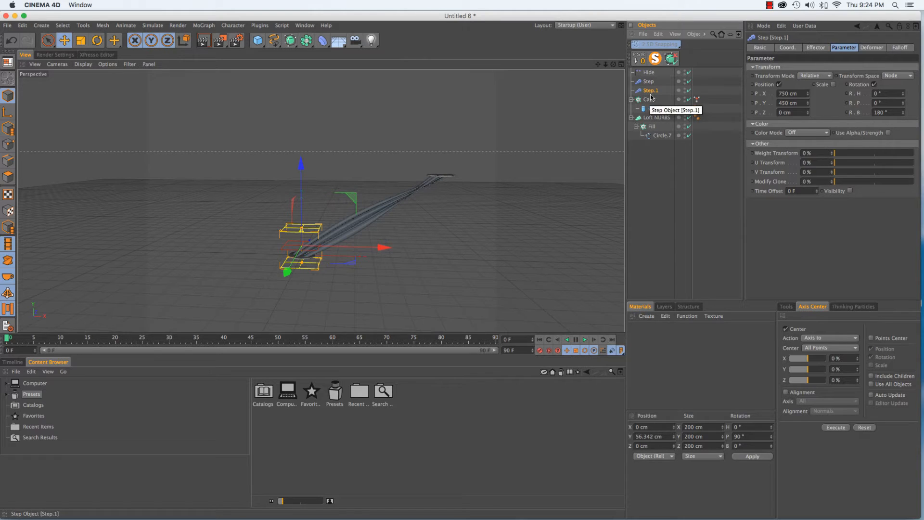
{"action": "left_click", "coordinate": [648, 100]}
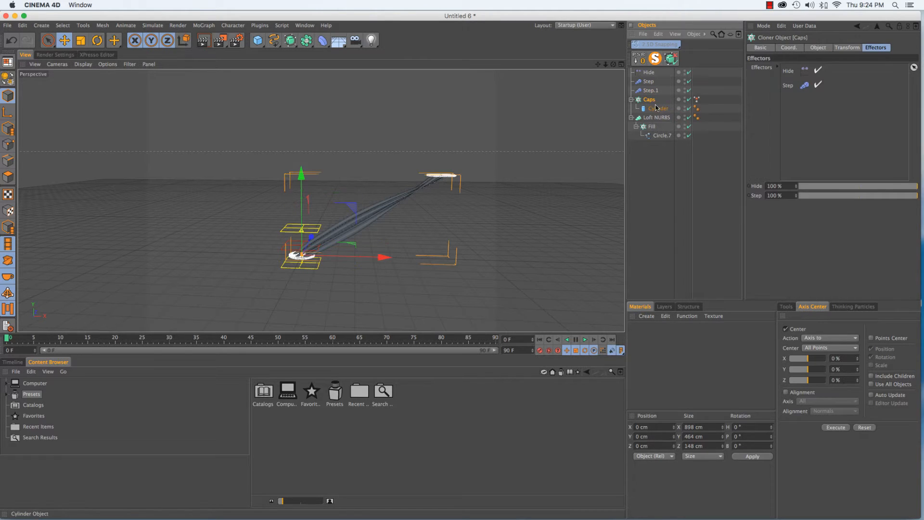
{"action": "left_click_drag", "start_coordinate": [815, 112], "coordinate": [813, 112]}
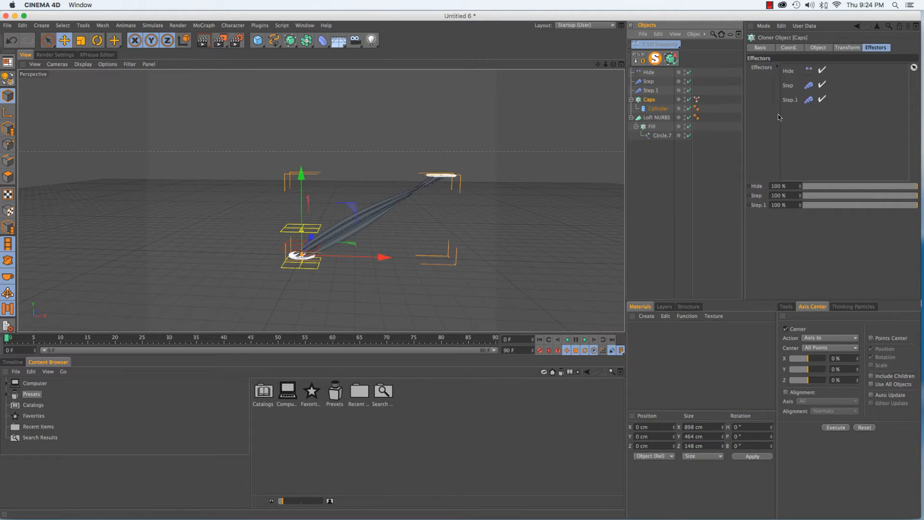
{"action": "left_click", "coordinate": [651, 127]}
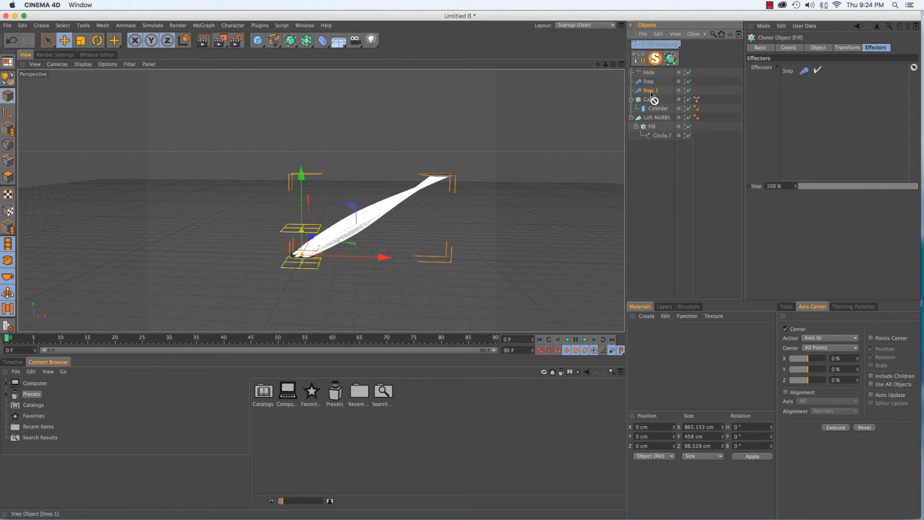
{"action": "left_click_drag", "start_coordinate": [808, 94], "coordinate": [807, 94]}
{"action": "left_click", "coordinate": [650, 90]}
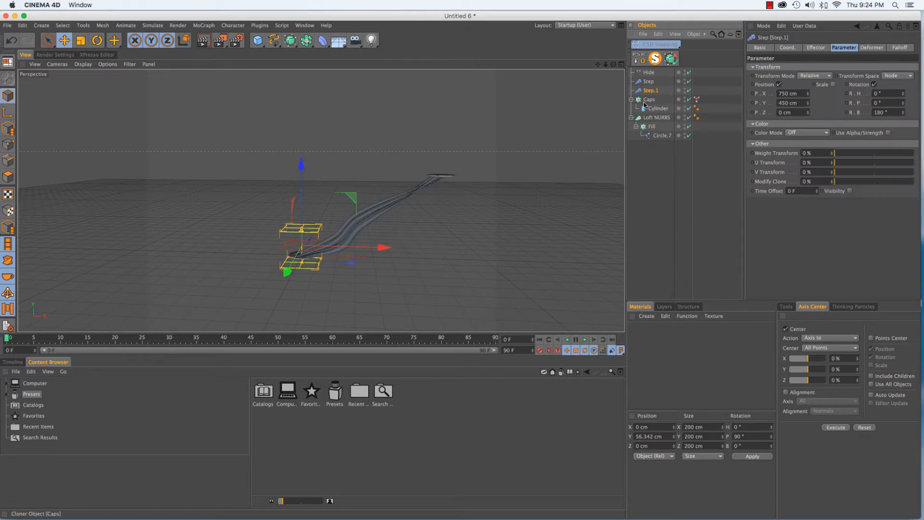
Position the Step.1 effector at about X 596, Y 382 cm and rotate it to heading 90°, pitch 0° and bank -90°.
{"action": "left_click_drag", "start_coordinate": [308, 169], "coordinate": [307, 98]}
{"action": "key", "text": "r"}
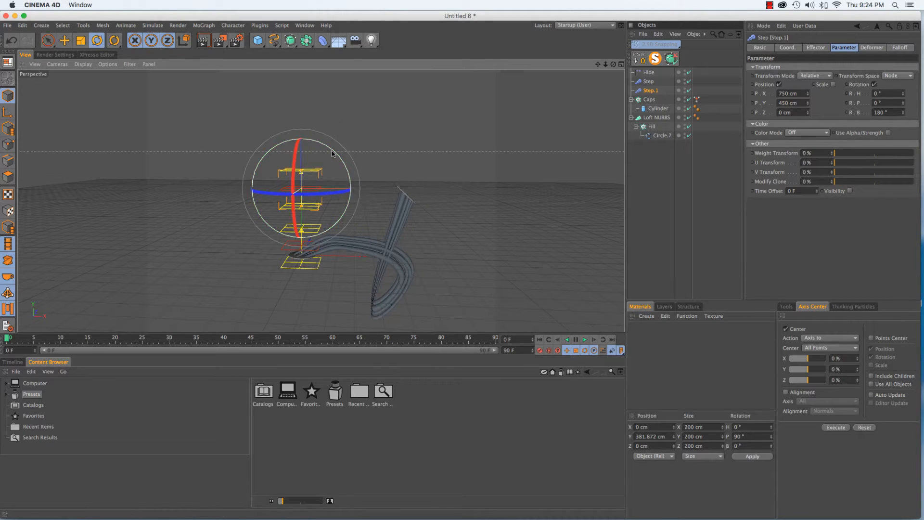
{"action": "left_click_drag", "start_coordinate": [333, 153], "coordinate": [256, 149]}
{"action": "key", "text": "e"}
{"action": "left_click_drag", "start_coordinate": [223, 188], "coordinate": [303, 193]}
{"action": "left_click", "coordinate": [349, 200]}
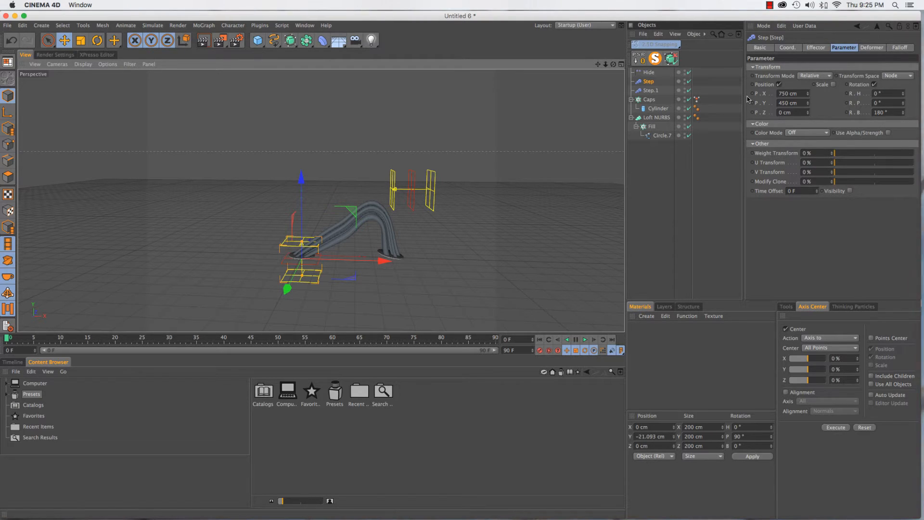
Stretch Step.1's falloff to about 209 cm and set its X position and bank rotation parameters to 0.
{"action": "left_click", "coordinate": [650, 91]}
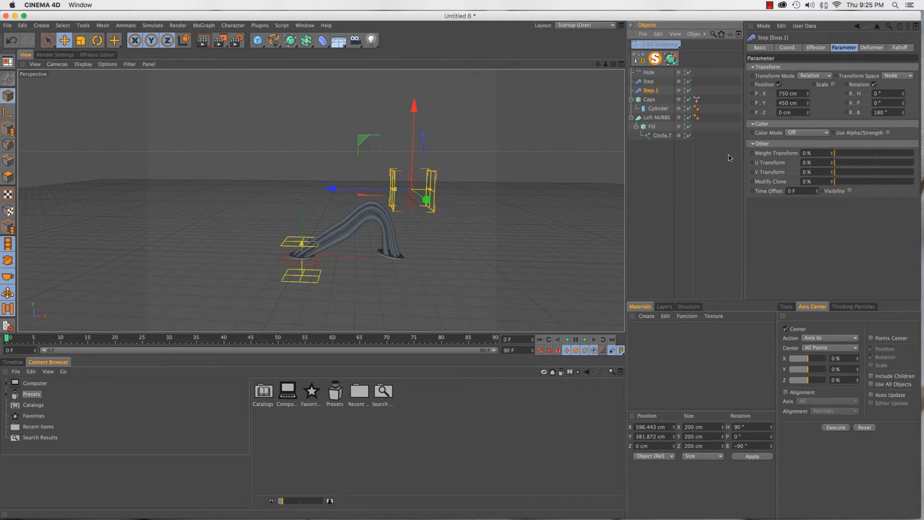
{"action": "left_click", "coordinate": [394, 190]}
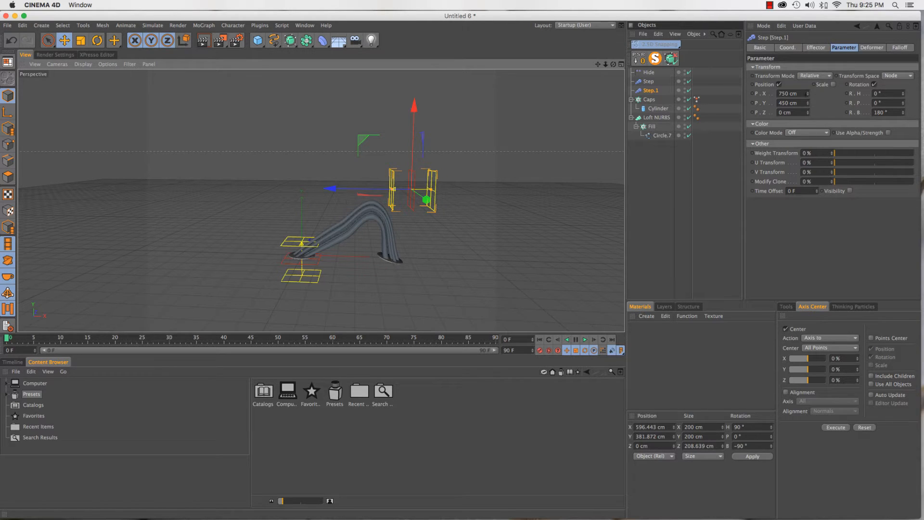
{"action": "left_click_drag", "start_coordinate": [805, 94], "coordinate": [754, 96]}
{"action": "type", "text": "0"}
{"action": "key", "text": "Return"}
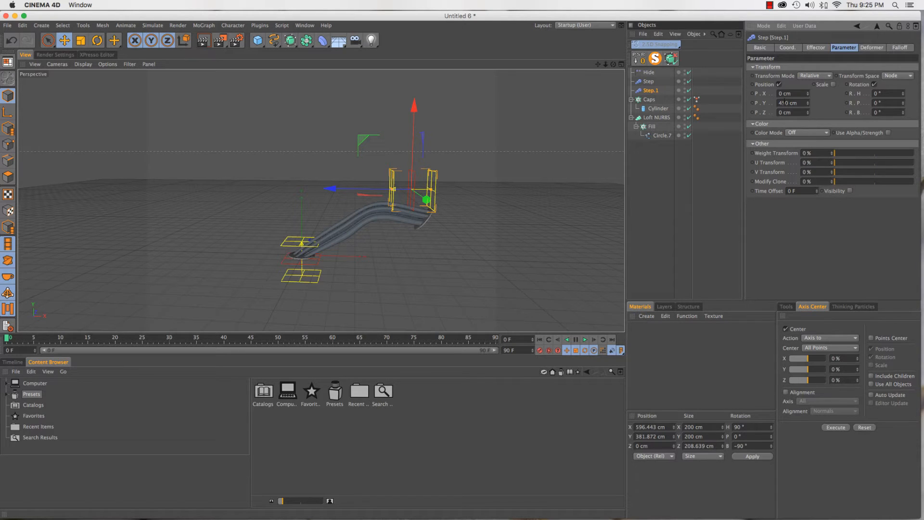
Lengthen Step.1's falloff to about 460 cm and move the effector to about X 616, Y 359 cm.
{"action": "mouse_move", "coordinate": [337, 189]}
{"action": "left_mouse_down"}
{"action": "mouse_move", "coordinate": [318, 190]}
{"action": "mouse_move", "coordinate": [333, 191]}
{"action": "left_mouse_up"}
{"action": "left_click_drag", "start_coordinate": [392, 191], "coordinate": [372, 189]}
{"action": "left_click_drag", "start_coordinate": [413, 121], "coordinate": [413, 127]}
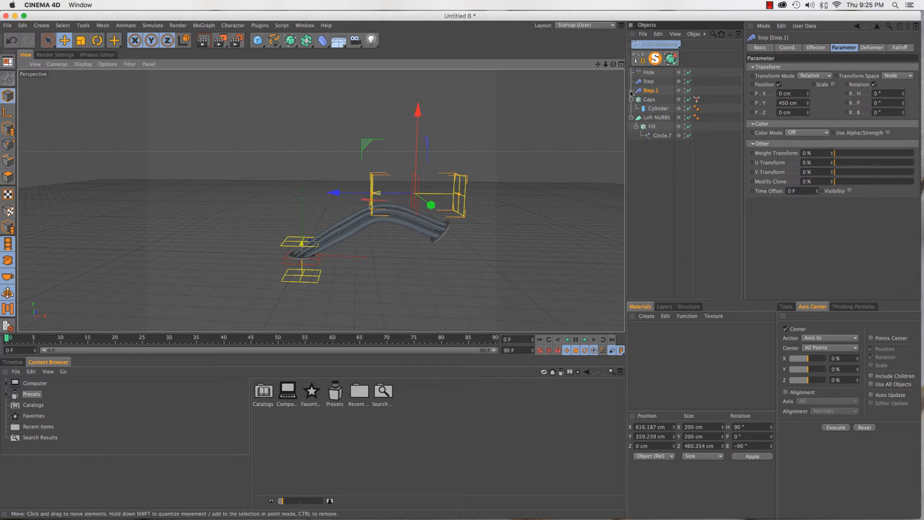
Raise the original Step effector to about Y 194 cm and show the arch in the front view.
{"action": "left_click", "coordinate": [649, 81]}
{"action": "left_click_drag", "start_coordinate": [307, 186], "coordinate": [296, 145]}
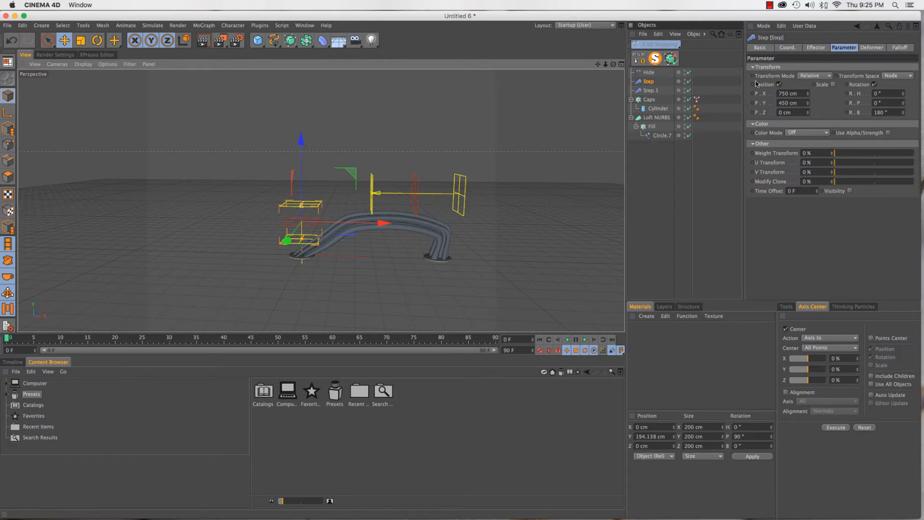
{"action": "key", "text": "F4"}
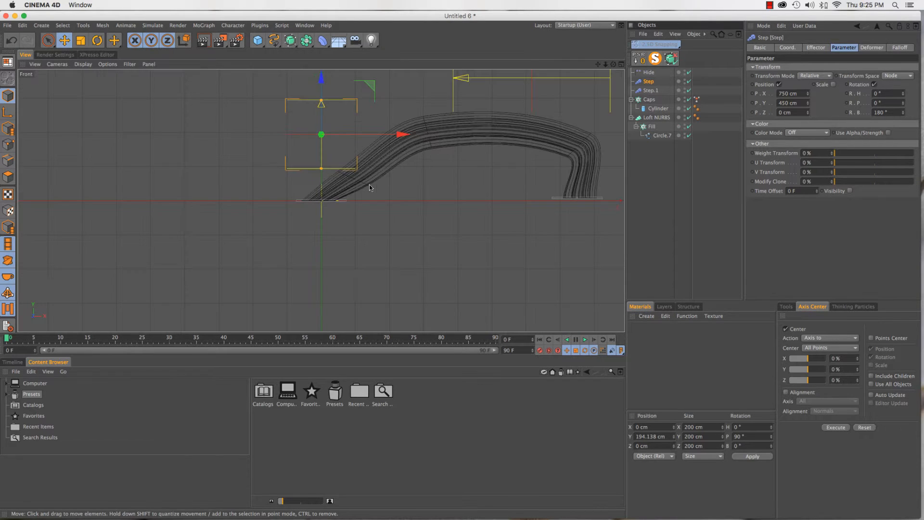
{"action": "scroll", "coordinate": [454, 186], "scroll_direction": "down", "scroll_amount": 5}
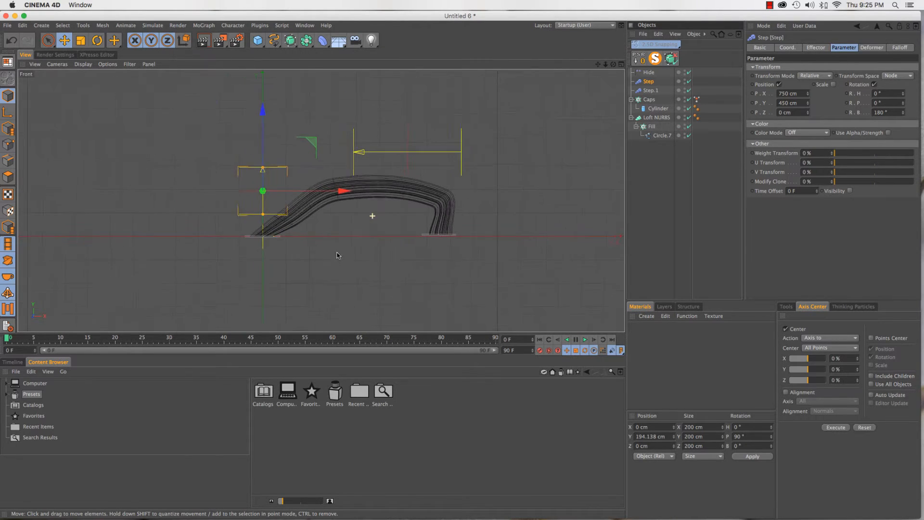
Move Step.1 to about X 690, Y 213 cm and extend its falloff to about 616 cm.
{"action": "left_click", "coordinate": [651, 91]}
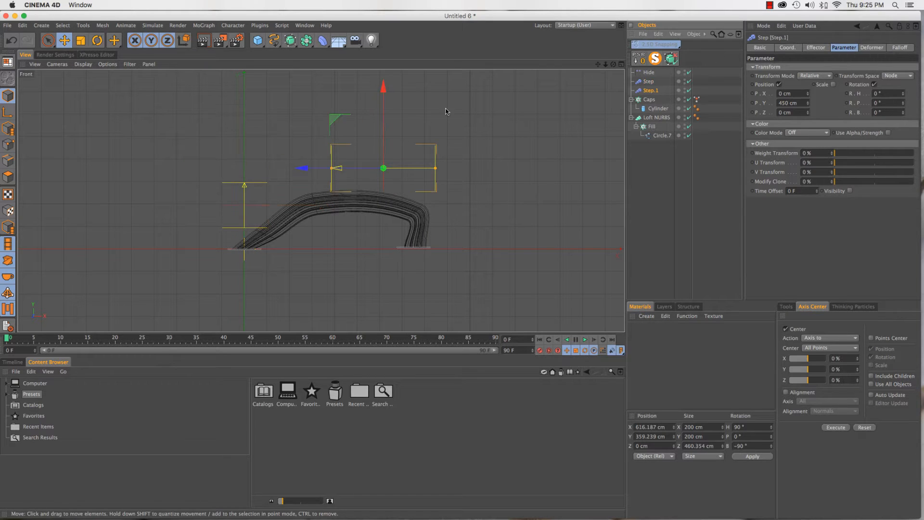
{"action": "left_click_drag", "start_coordinate": [298, 172], "coordinate": [323, 169]}
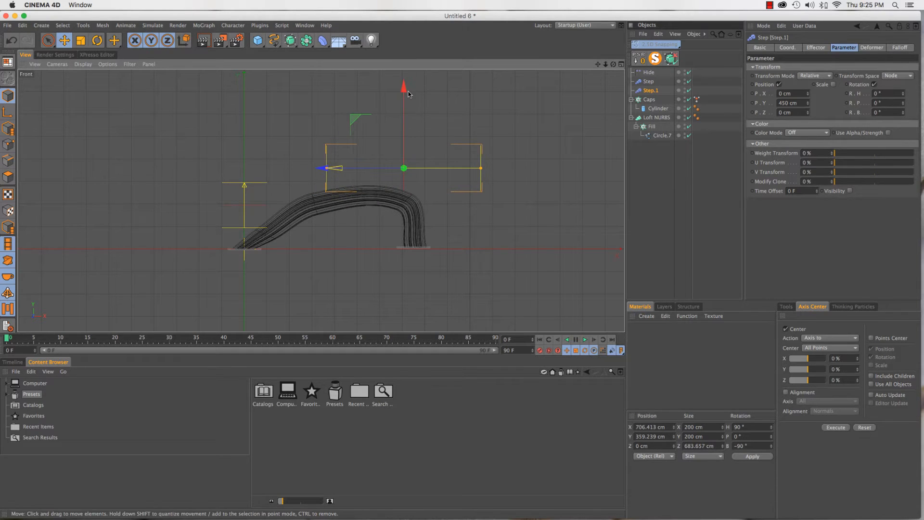
{"action": "left_click_drag", "start_coordinate": [408, 94], "coordinate": [404, 122]}
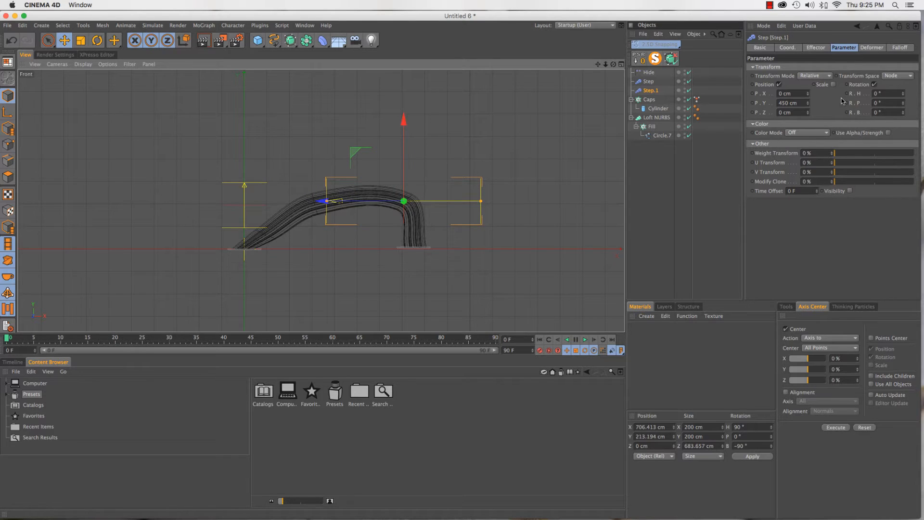
{"action": "mouse_move", "coordinate": [318, 204]}
{"action": "left_mouse_down"}
{"action": "mouse_move", "coordinate": [291, 204]}
{"action": "mouse_move", "coordinate": [343, 203]}
{"action": "mouse_move", "coordinate": [323, 202]}
{"action": "left_mouse_up"}
Set Step.1's transform space to Object and move the effector to about X 792, Y 433 cm.
{"action": "left_click", "coordinate": [897, 76]}
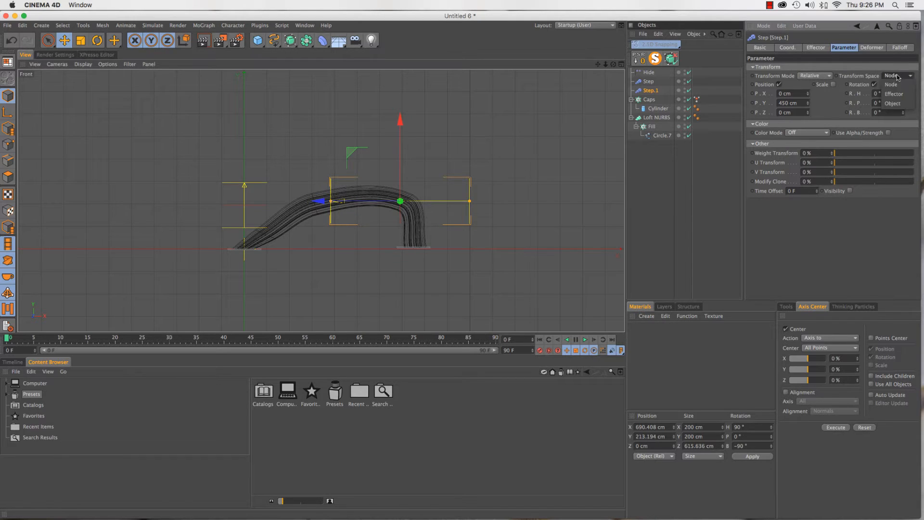
{"action": "left_click", "coordinate": [895, 104]}
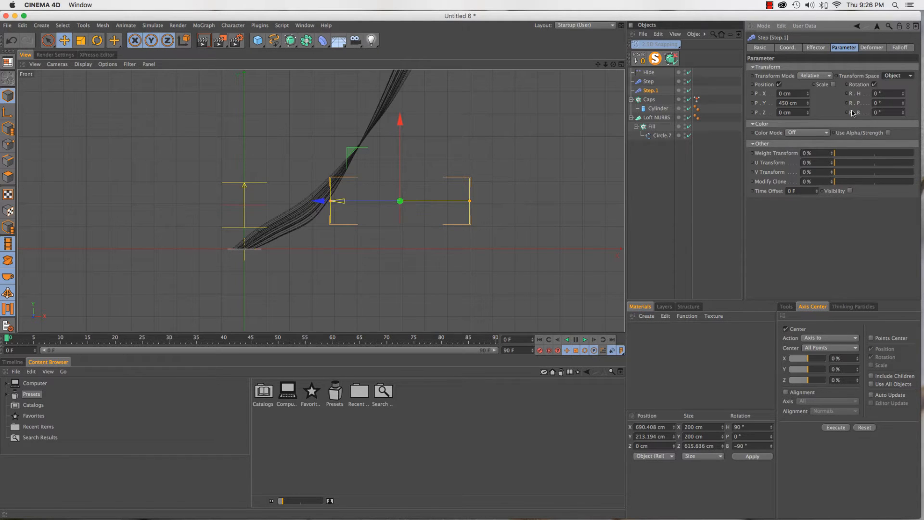
{"action": "left_click_drag", "start_coordinate": [321, 201], "coordinate": [351, 202]}
{"action": "left_click_drag", "start_coordinate": [423, 120], "coordinate": [423, 19]}
{"action": "left_click_drag", "start_coordinate": [423, 144], "coordinate": [423, 178]}
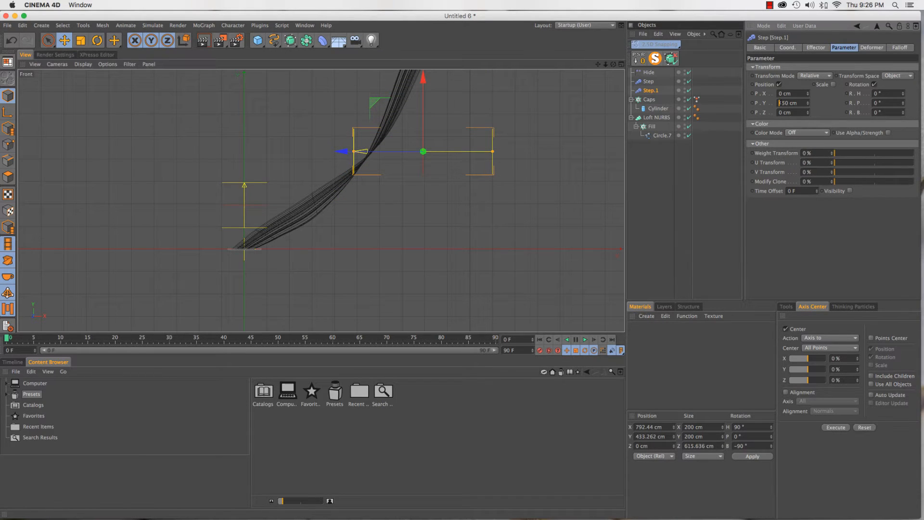
Set Step.1's Y position parameter to -450 cm and shift the effector to about X 730 cm.
{"action": "left_click", "coordinate": [780, 102]}
{"action": "type", "text": "-"}
{"action": "key", "text": "Return"}
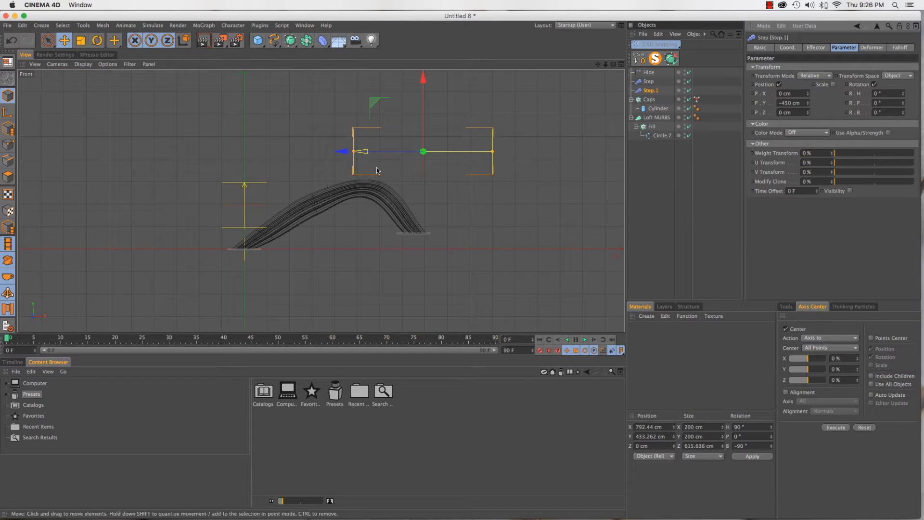
{"action": "left_click_drag", "start_coordinate": [342, 151], "coordinate": [325, 155]}
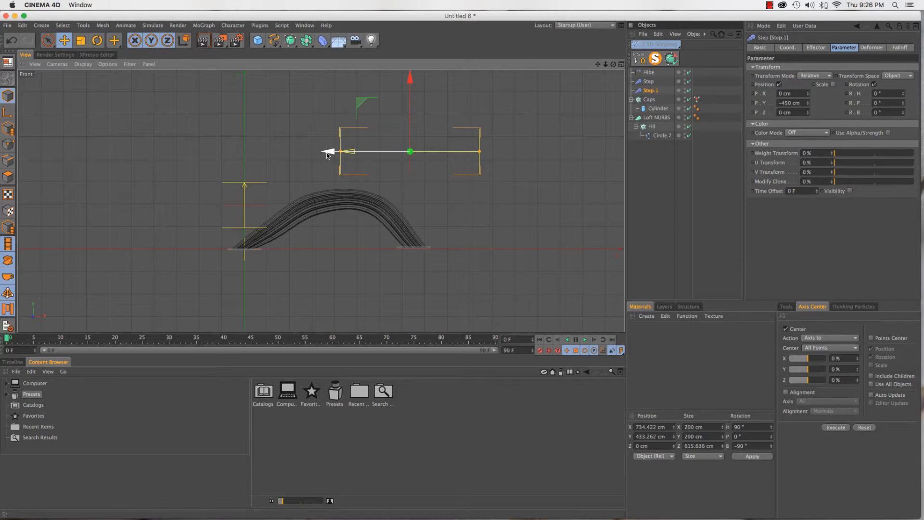
{"action": "left_click_drag", "start_coordinate": [330, 151], "coordinate": [327, 153]}
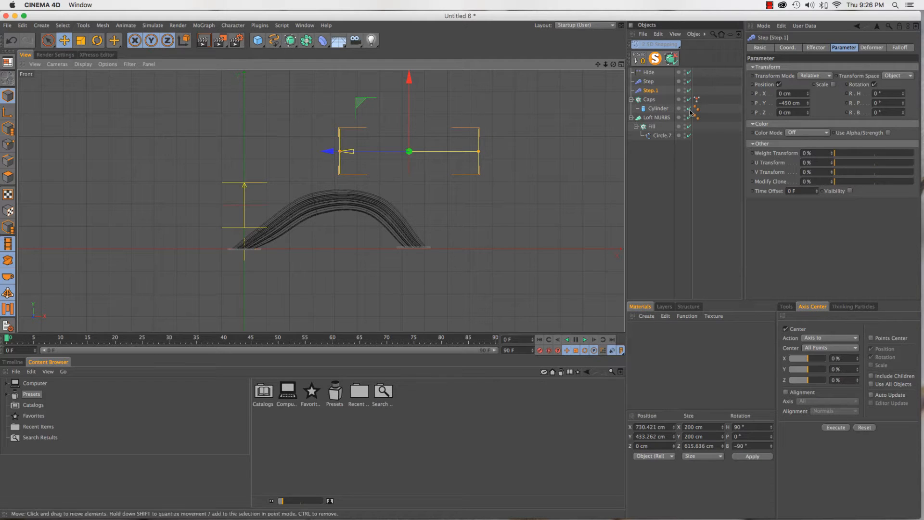
Switch Step.1's transform space back to Node.
{"action": "left_click", "coordinate": [902, 77]}
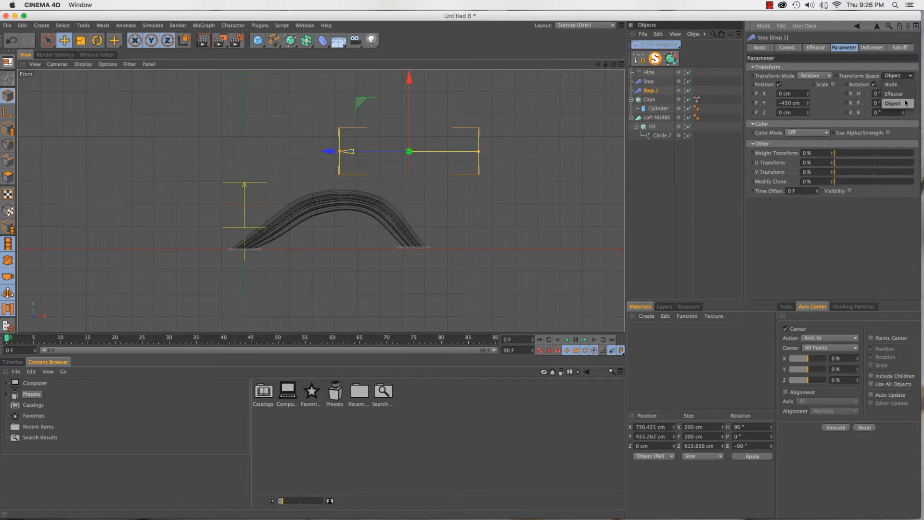
{"action": "left_click", "coordinate": [892, 84]}
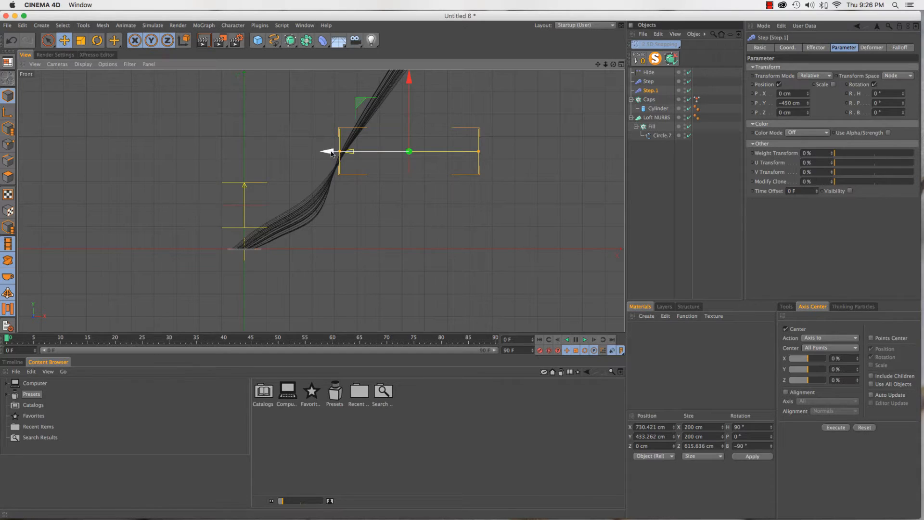
Set Step.1's transform space to Object and shift the effector to about X 708 cm to even out the arch.
{"action": "left_click_drag", "start_coordinate": [331, 153], "coordinate": [352, 152]}
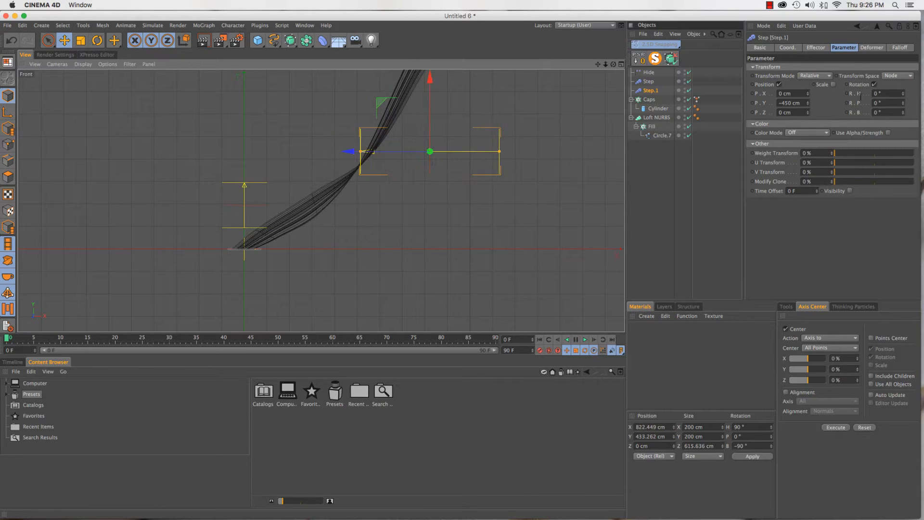
{"action": "left_click", "coordinate": [903, 76]}
{"action": "left_click", "coordinate": [893, 103]}
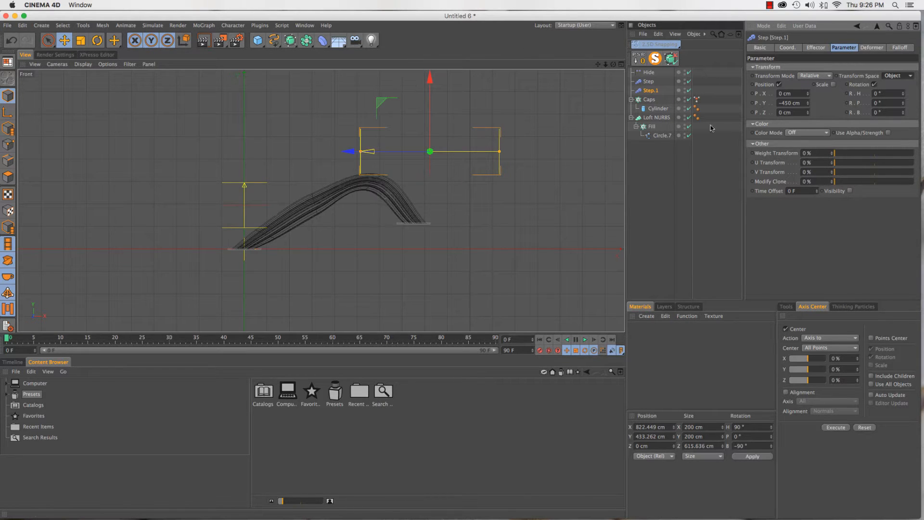
{"action": "left_click_drag", "start_coordinate": [344, 153], "coordinate": [324, 153]}
{"action": "mouse_move", "coordinate": [326, 153]}
{"action": "left_mouse_down"}
{"action": "mouse_move", "coordinate": [305, 154]}
{"action": "mouse_move", "coordinate": [322, 156]}
{"action": "left_mouse_up"}
Lower the first Step effector to about Y 43 cm in the perspective view.
{"action": "key", "text": "F1"}
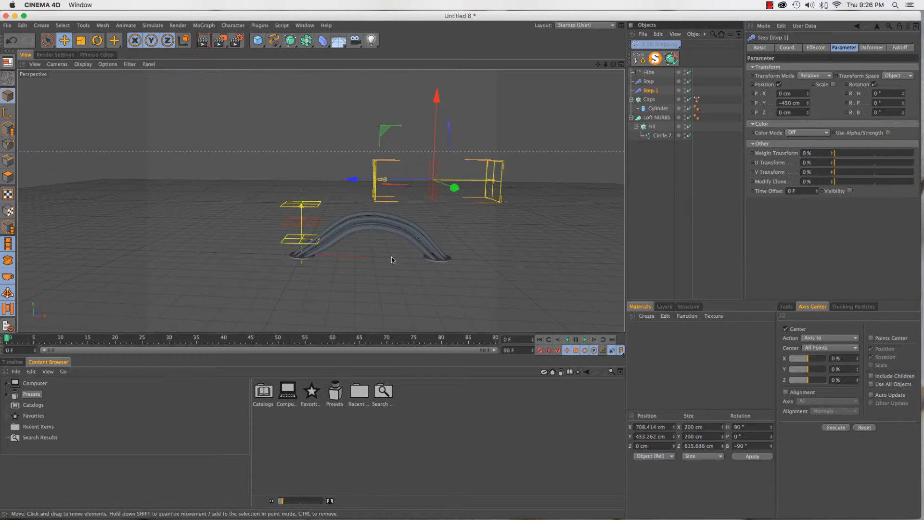
{"action": "mouse_move", "coordinate": [411, 269]}
{"action": "left_mouse_down", "text": "alt"}
{"action": "mouse_move", "coordinate": [404, 244]}
{"action": "mouse_move", "coordinate": [403, 265]}
{"action": "left_mouse_up", "text": "alt"}
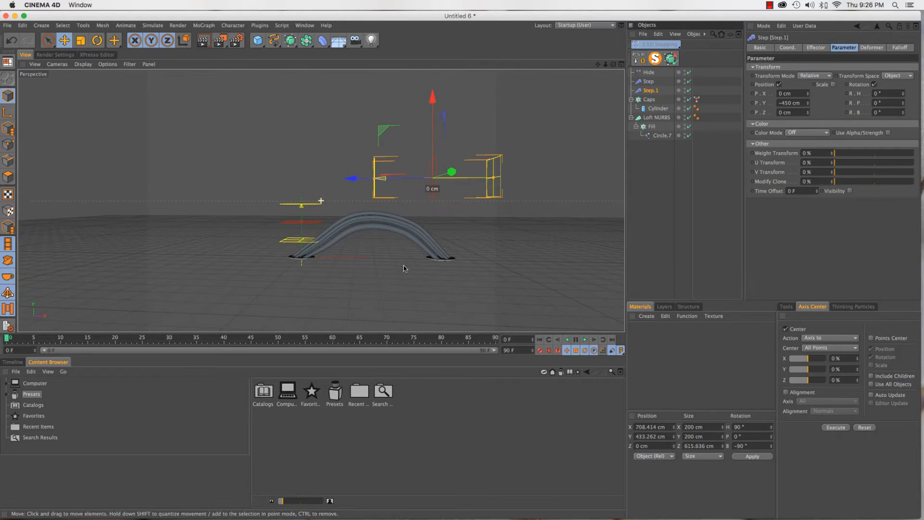
{"action": "right_click_drag", "start_coordinate": [395, 248], "coordinate": [399, 233], "text": "alt"}
{"action": "mouse_move", "coordinate": [399, 233]}
{"action": "left_mouse_down", "text": "alt"}
{"action": "mouse_move", "coordinate": [429, 209]}
{"action": "mouse_move", "coordinate": [390, 226]}
{"action": "left_mouse_up", "text": "alt"}
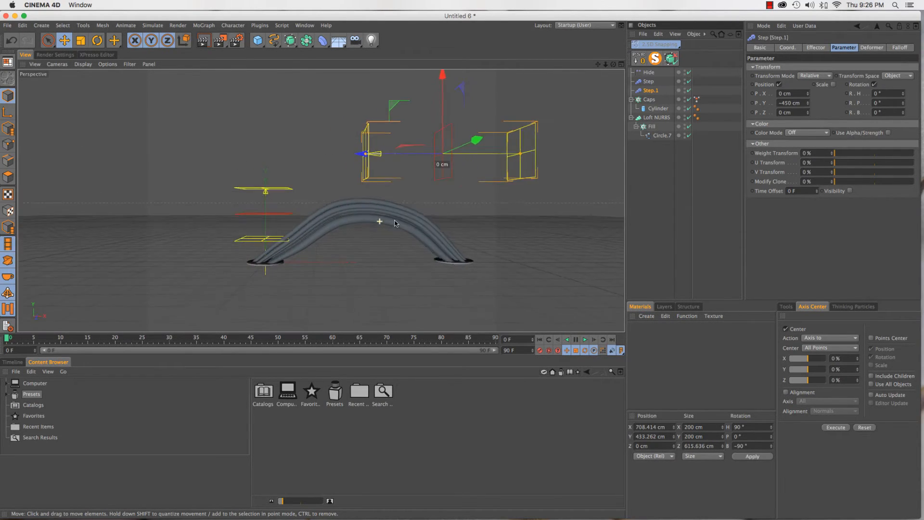
{"action": "left_click", "coordinate": [649, 81]}
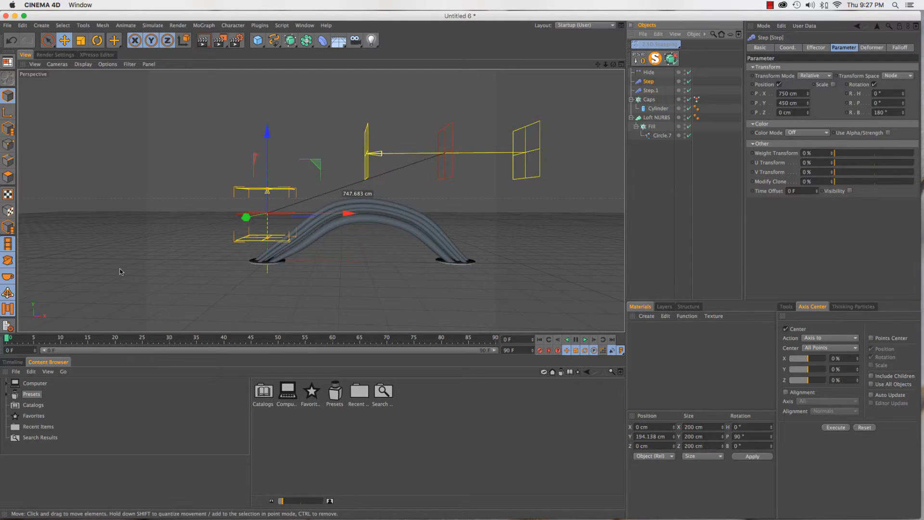
{"action": "left_click_drag", "start_coordinate": [267, 134], "coordinate": [275, 171]}
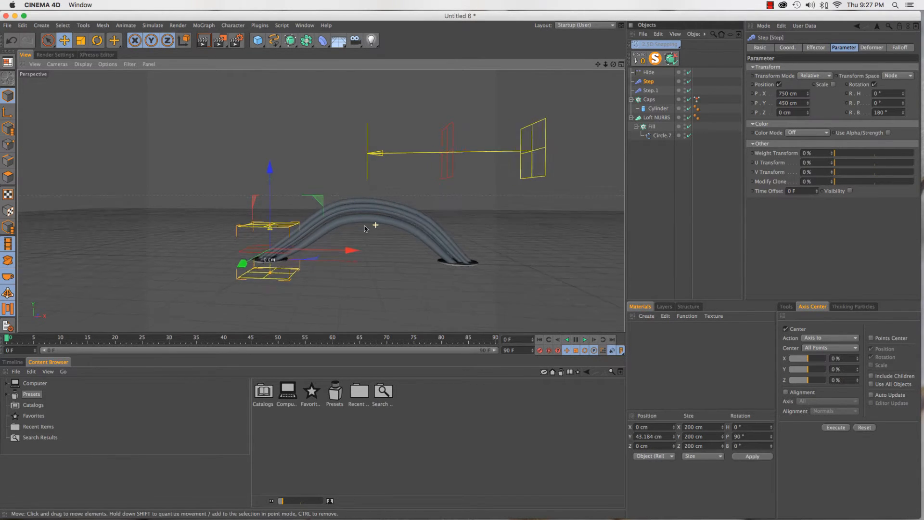
{"action": "left_click_drag", "start_coordinate": [372, 223], "coordinate": [313, 206], "text": "alt"}
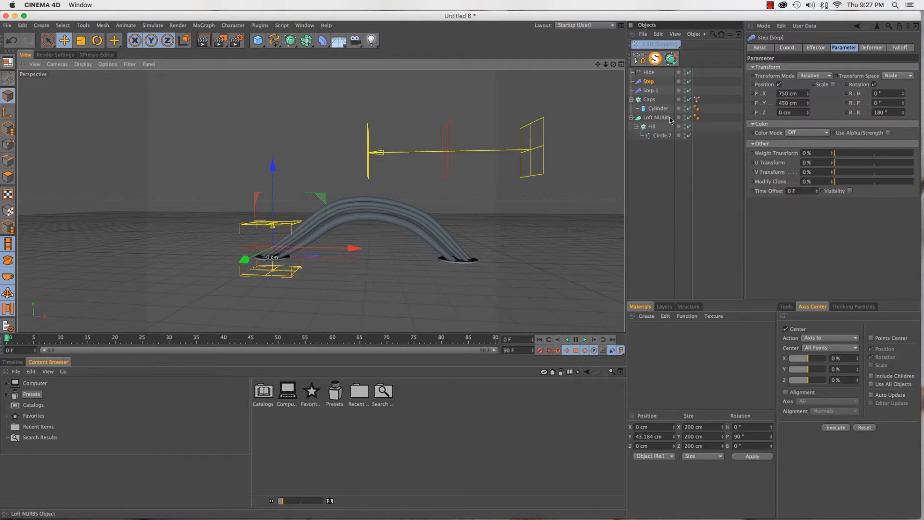
Duplicate the collapsed Loft NURBS hierarchy into copies Loft NURBS.1 through Loft NURBS.6.
{"action": "left_click", "coordinate": [632, 118]}
{"action": "left_click", "coordinate": [655, 118]}
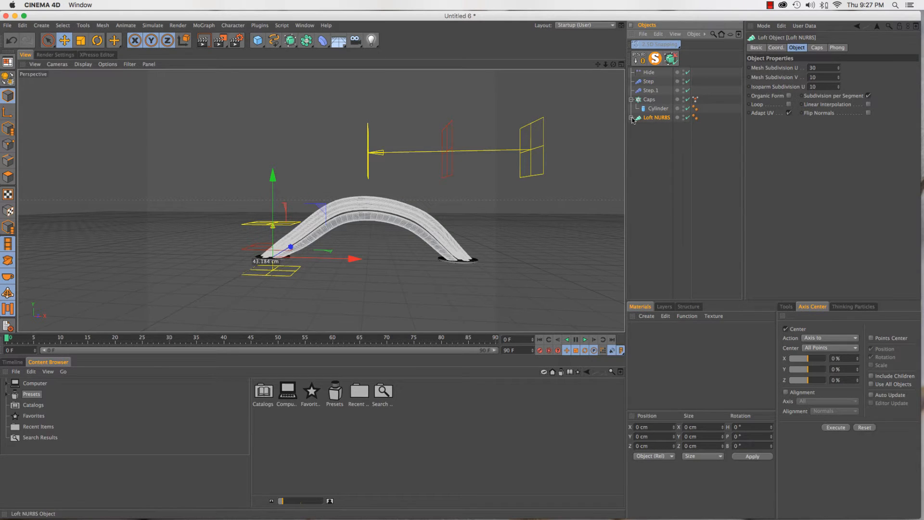
{"action": "left_click", "coordinate": [631, 118]}
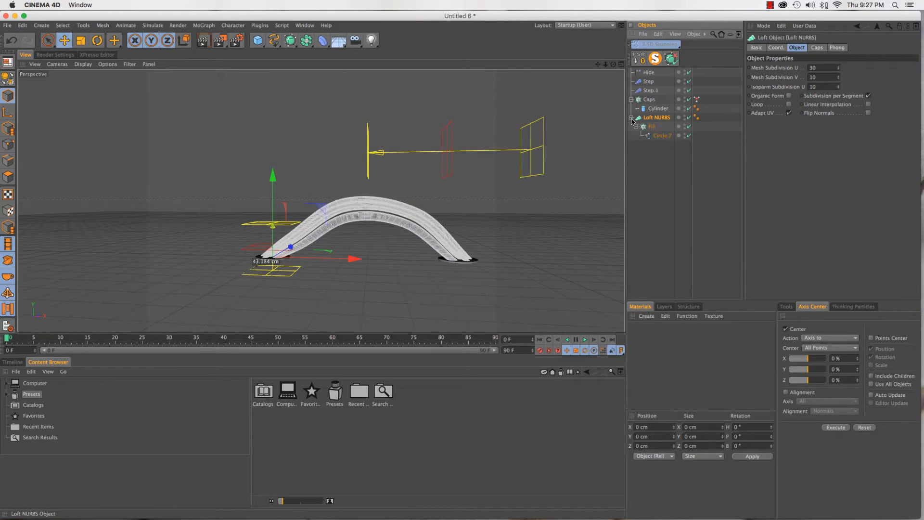
{"action": "left_click", "coordinate": [631, 118]}
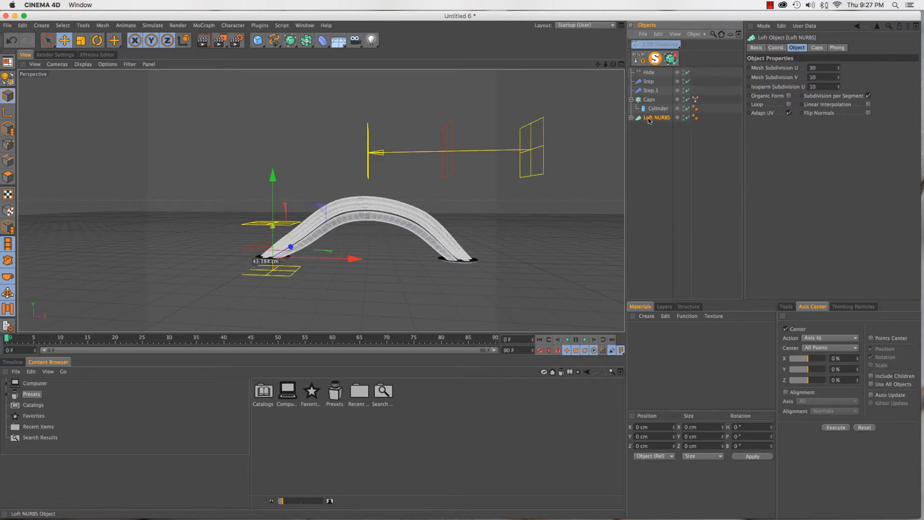
{"action": "left_click_drag", "start_coordinate": [648, 121], "coordinate": [653, 162], "text": "ctrl"}
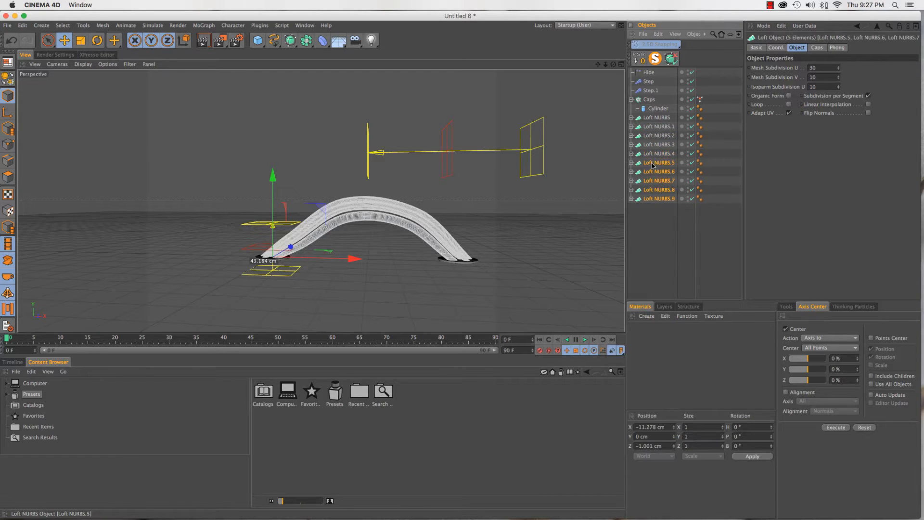
{"action": "key", "text": "ctrl+z"}
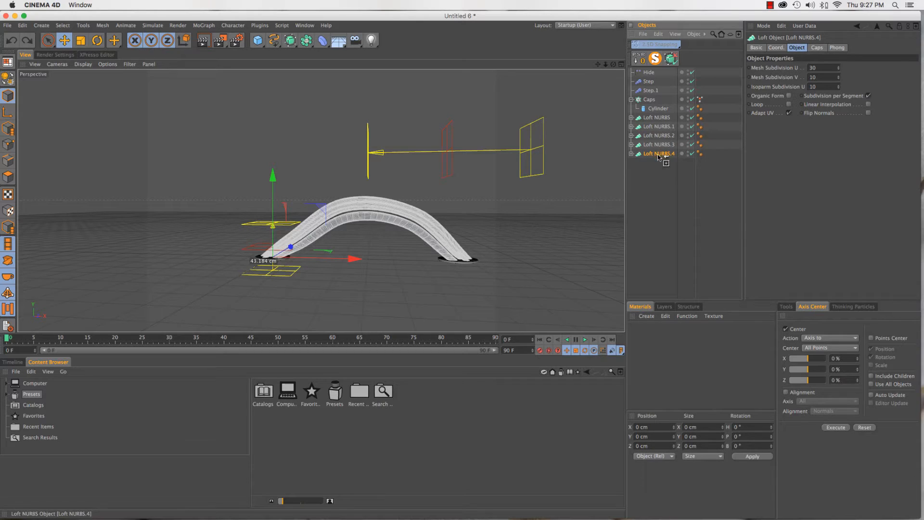
{"action": "left_click_drag", "start_coordinate": [659, 157], "coordinate": [655, 172], "text": "ctrl"}
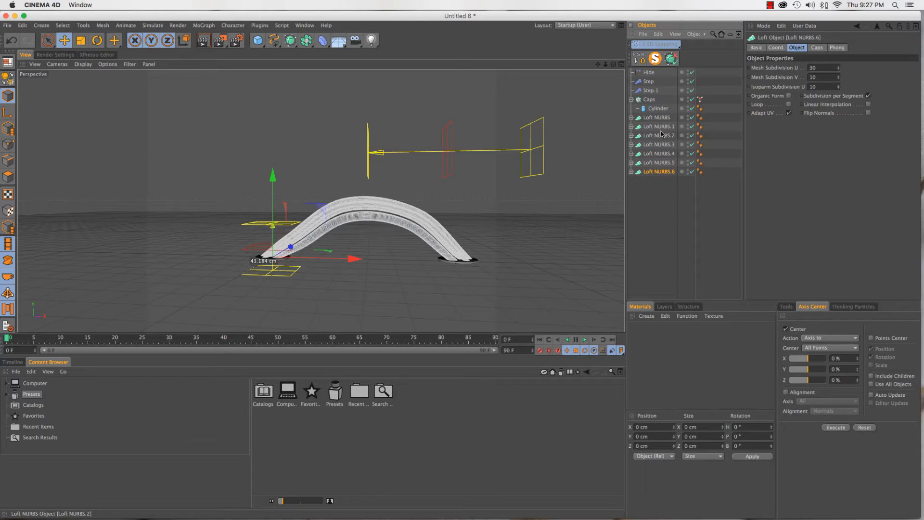
Isolate the original Loft NURBS's Circle.7 spline, inspect its circles from above, and return to the full scene.
{"action": "left_click", "coordinate": [632, 119]}
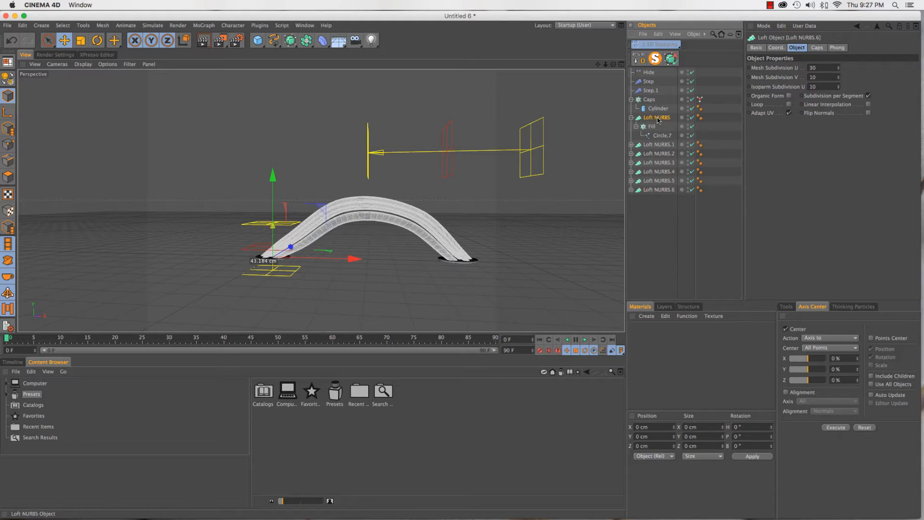
{"action": "left_click", "coordinate": [670, 59]}
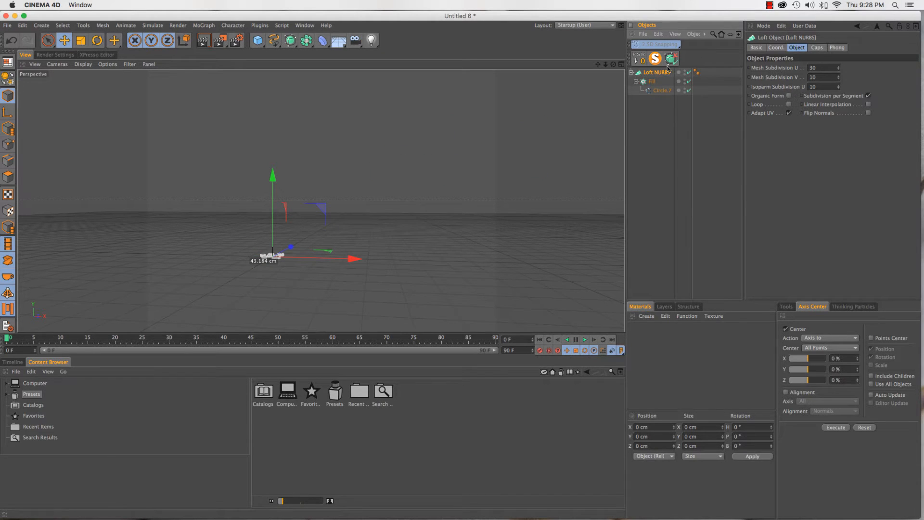
{"action": "left_click", "coordinate": [655, 59]}
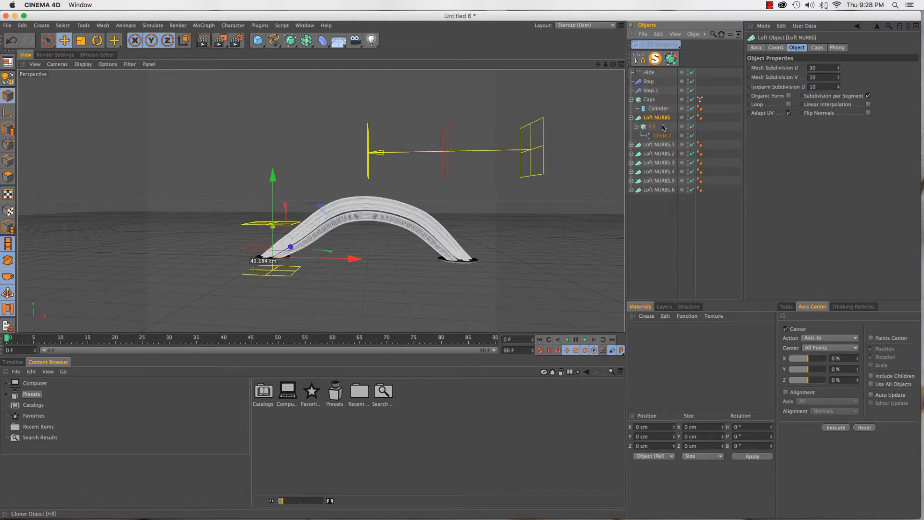
{"action": "left_click", "coordinate": [662, 135]}
{"action": "left_click", "coordinate": [670, 59]}
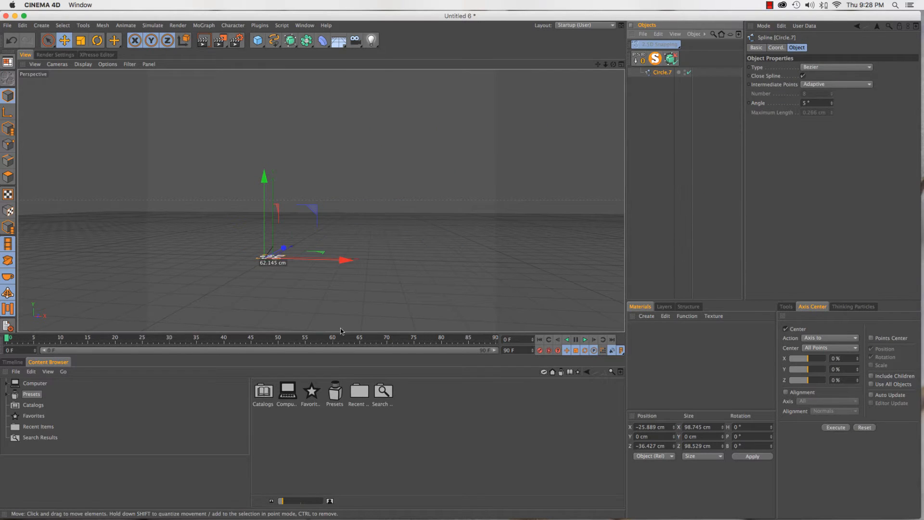
{"action": "key", "text": "F2"}
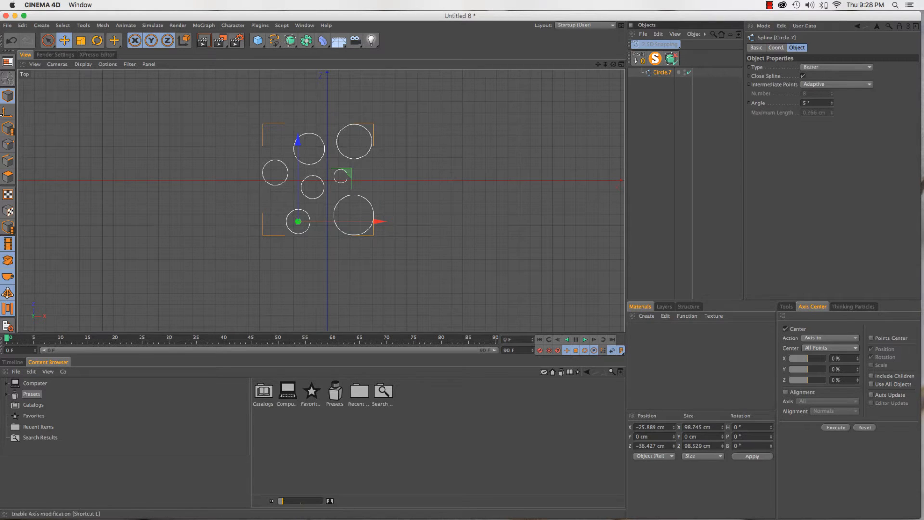
{"action": "left_click", "coordinate": [48, 42]}
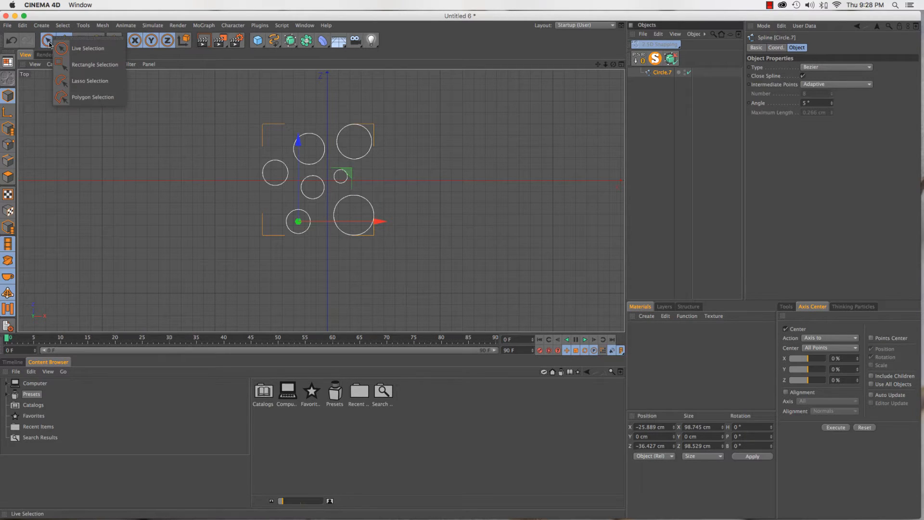
{"action": "left_click", "coordinate": [13, 93]}
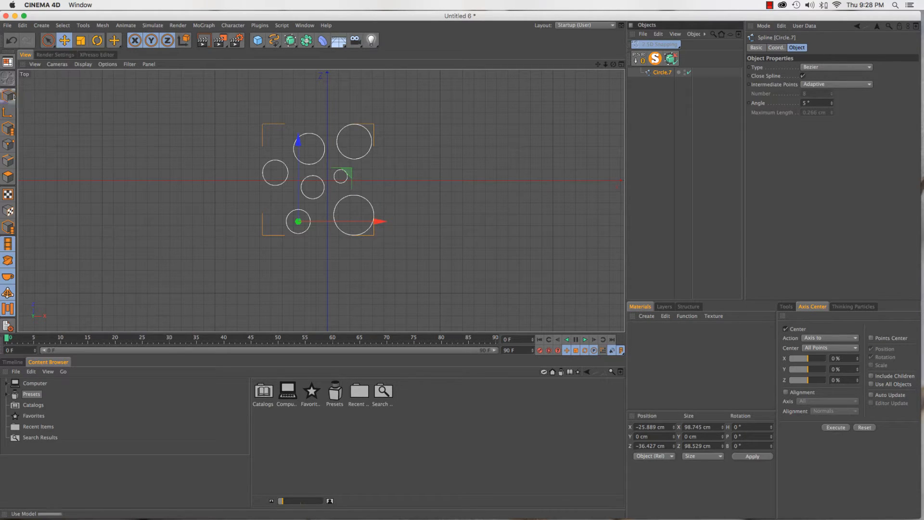
{"action": "left_click", "coordinate": [655, 59]}
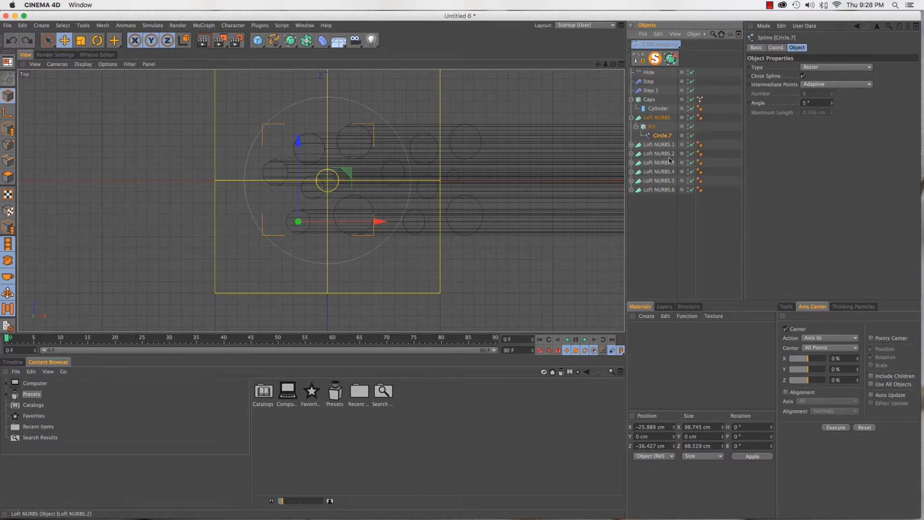
Delete the copies Loft NURBS.1 through Loft NURBS.6, keeping only the original loft.
{"action": "left_click", "coordinate": [664, 145]}
{"action": "left_click", "coordinate": [668, 189], "text": "shift"}
{"action": "key", "text": "Delete"}
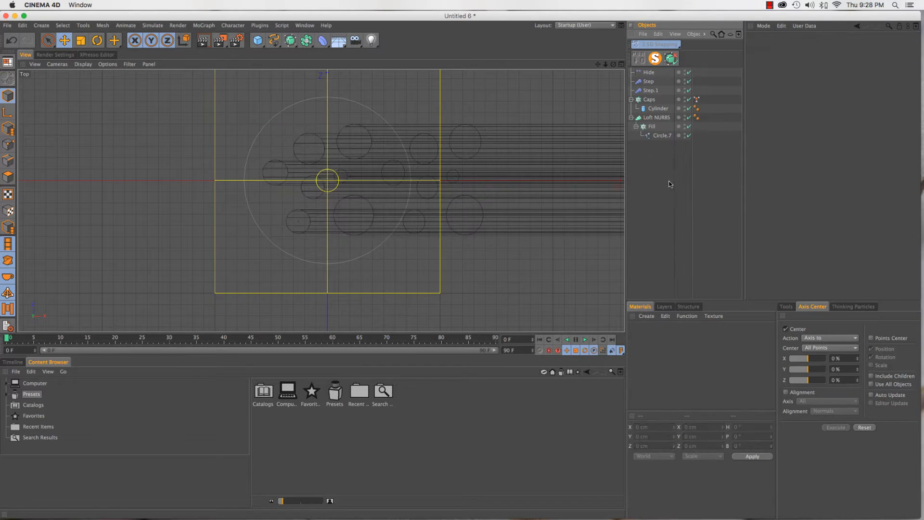
Isolate Circle.7, center its axis on all points, and show the full scene again.
{"action": "left_click", "coordinate": [662, 136]}
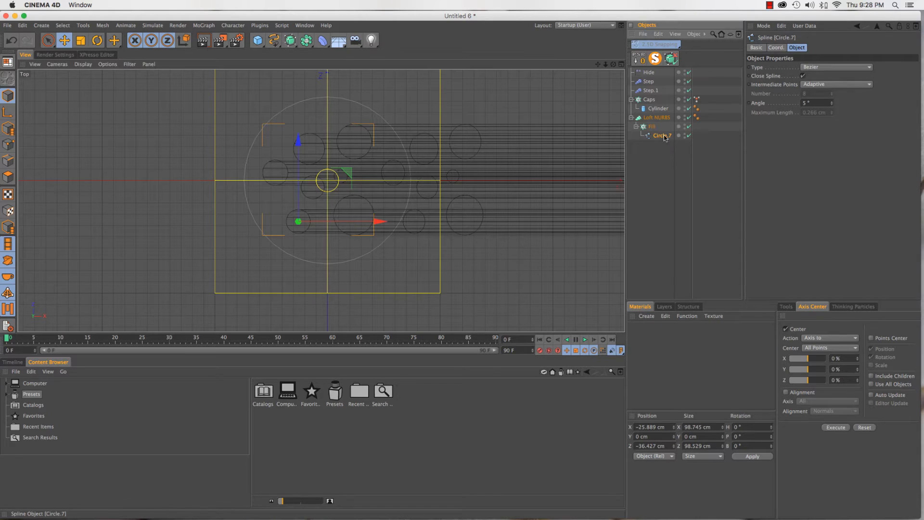
{"action": "left_click", "coordinate": [656, 58]}
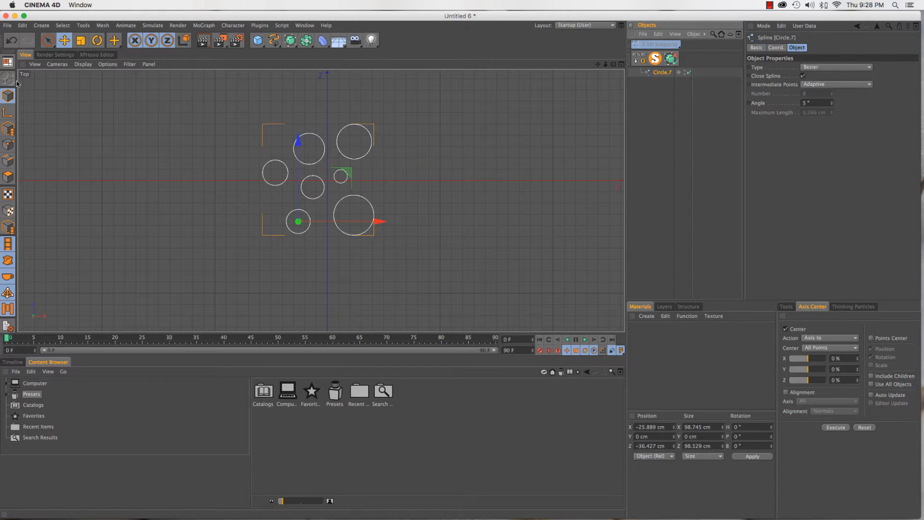
{"action": "left_click", "coordinate": [47, 41]}
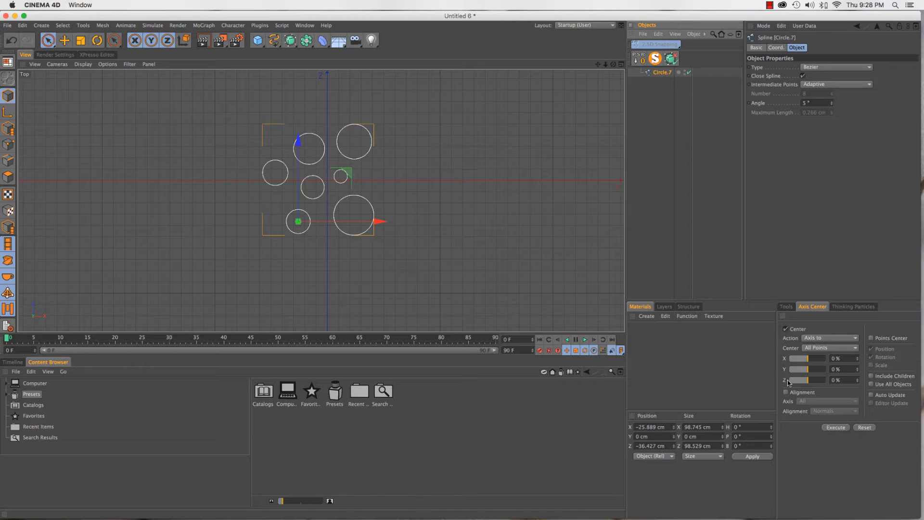
{"action": "left_click", "coordinate": [841, 428]}
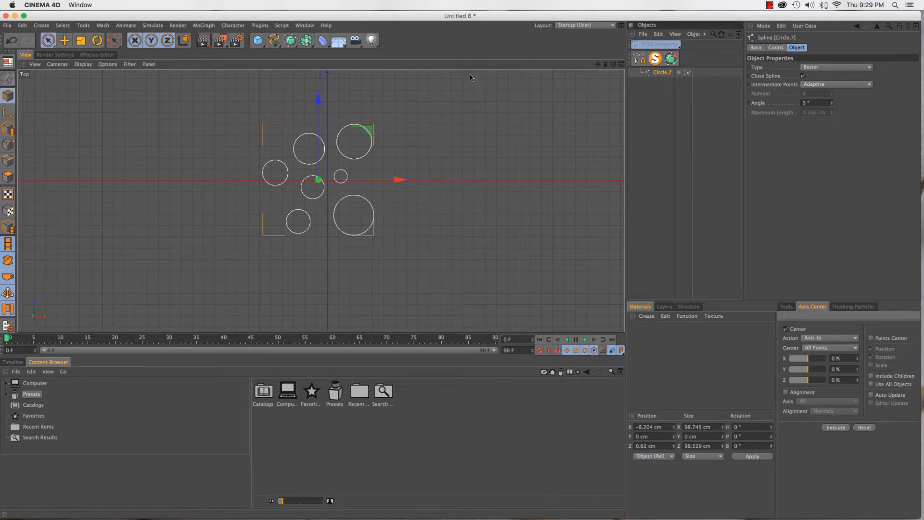
{"action": "left_click", "coordinate": [667, 59]}
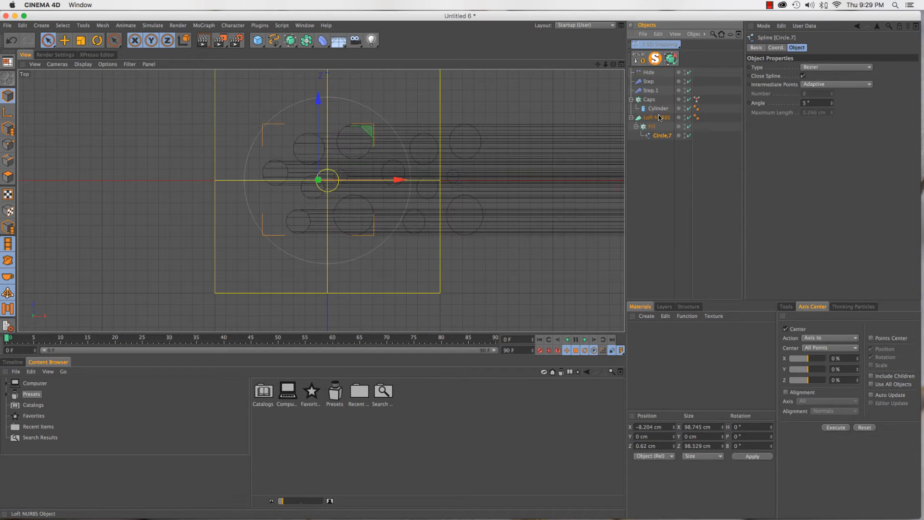
Duplicate the Loft NURBS with the centered spline into six copies, Loft NURBS.1 through Loft NURBS.6.
{"action": "left_click", "coordinate": [656, 118]}
{"action": "key", "text": "F1"}
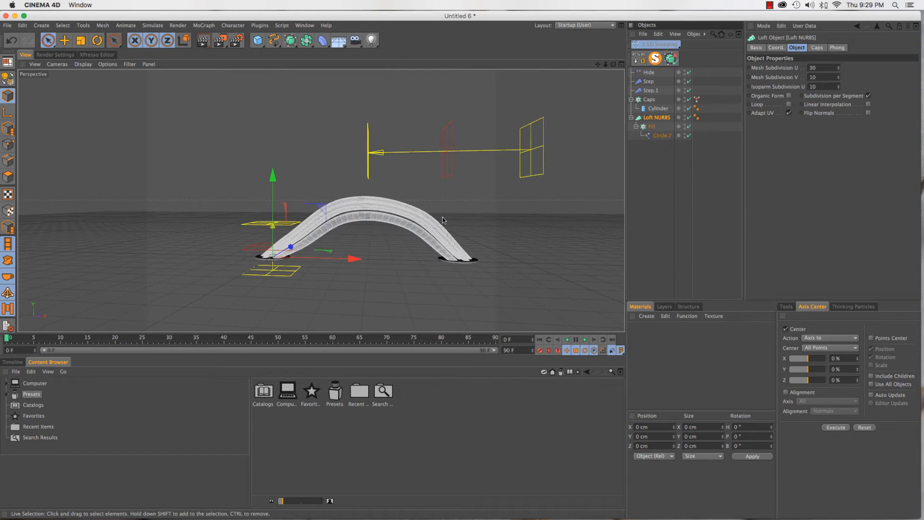
{"action": "left_click", "coordinate": [631, 118]}
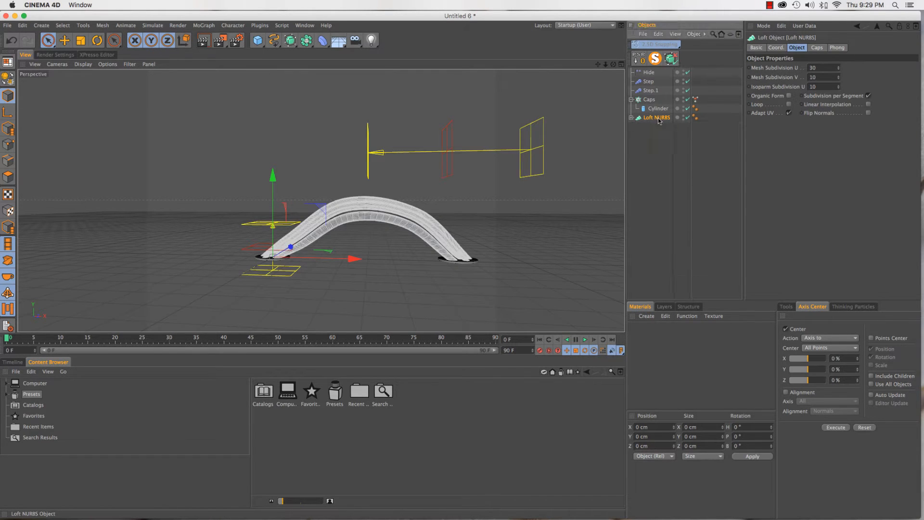
{"action": "left_click_drag", "start_coordinate": [659, 119], "coordinate": [656, 174], "text": "ctrl"}
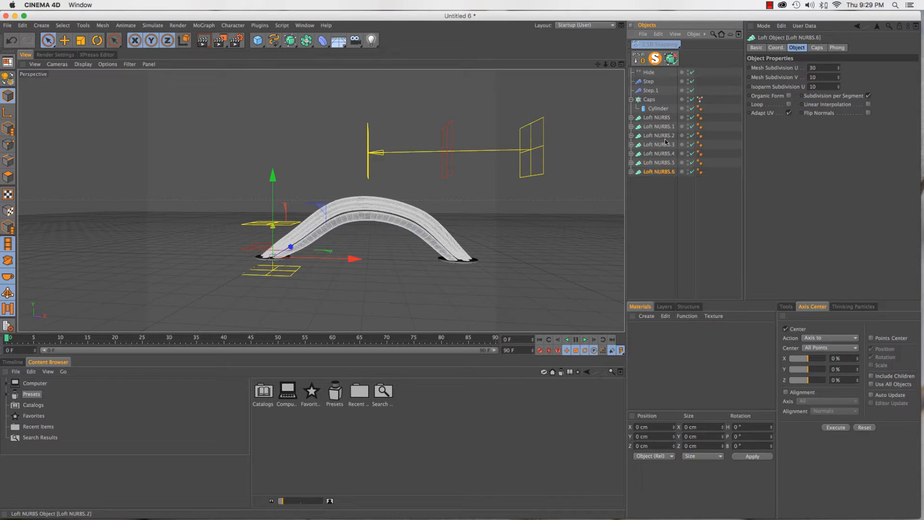
Isolate the original Loft NURBS's Circle.7 spline and show it from above in point editing mode.
{"action": "left_click", "coordinate": [631, 117]}
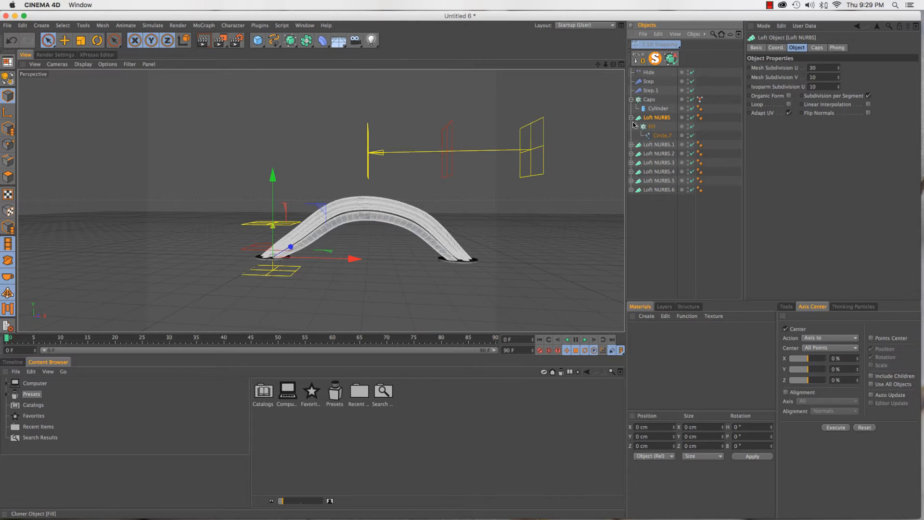
{"action": "left_click", "coordinate": [663, 136]}
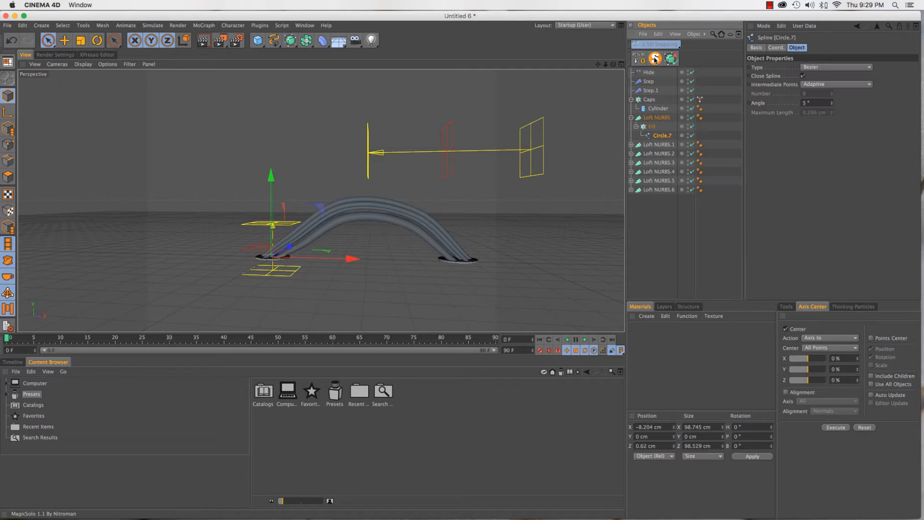
{"action": "left_click", "coordinate": [657, 60]}
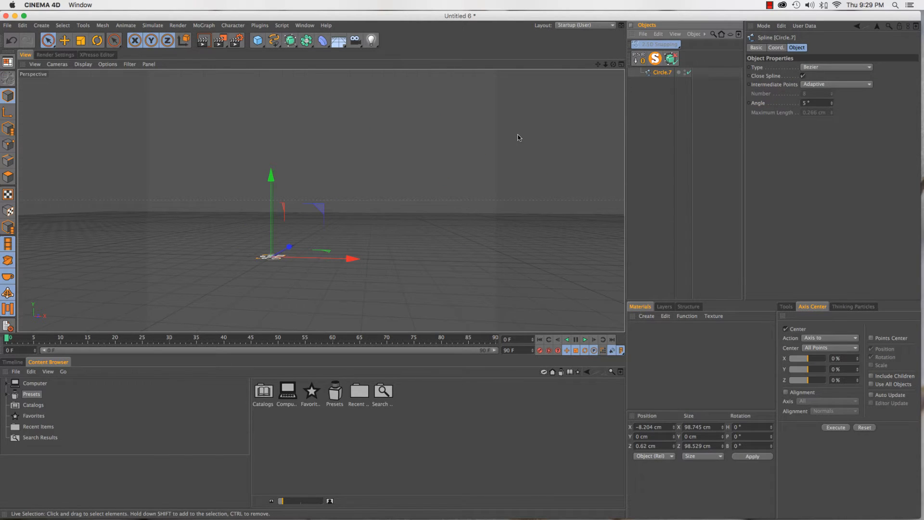
{"action": "key", "text": "F2"}
{"action": "scroll", "coordinate": [283, 220], "scroll_direction": "up", "scroll_amount": 2}
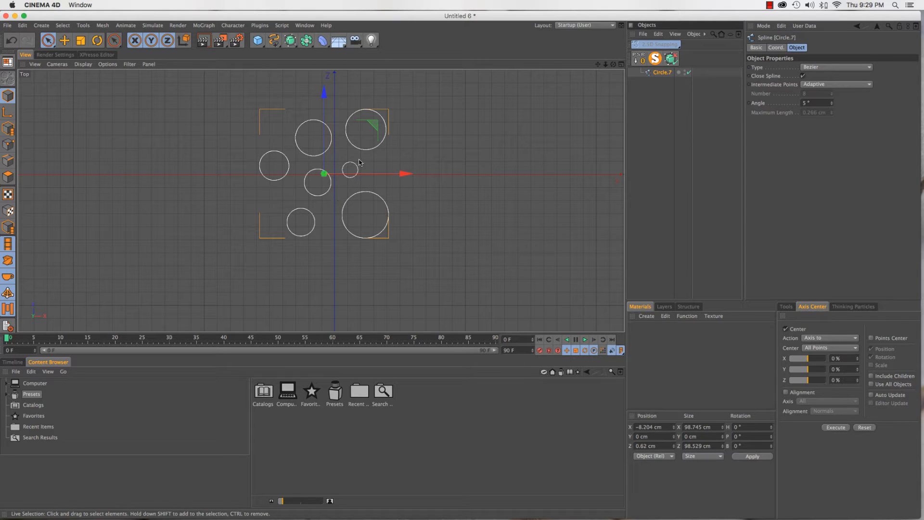
{"action": "mouse_move", "coordinate": [369, 178]}
{"action": "right_mouse_down", "text": "alt"}
{"action": "mouse_move", "coordinate": [366, 185]}
{"action": "mouse_move", "coordinate": [374, 160]}
{"action": "mouse_move", "coordinate": [382, 184]}
{"action": "mouse_move", "coordinate": [395, 188]}
{"action": "right_mouse_up", "text": "alt"}
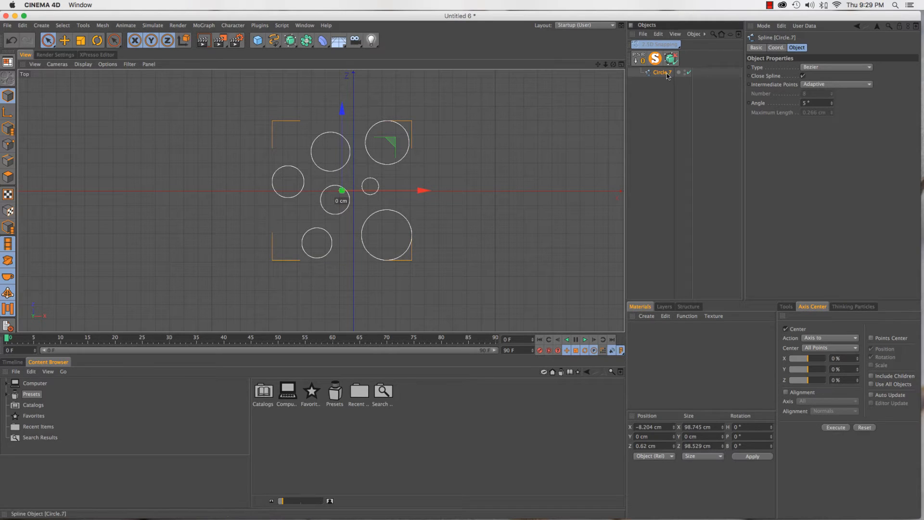
{"action": "left_click", "coordinate": [4, 151]}
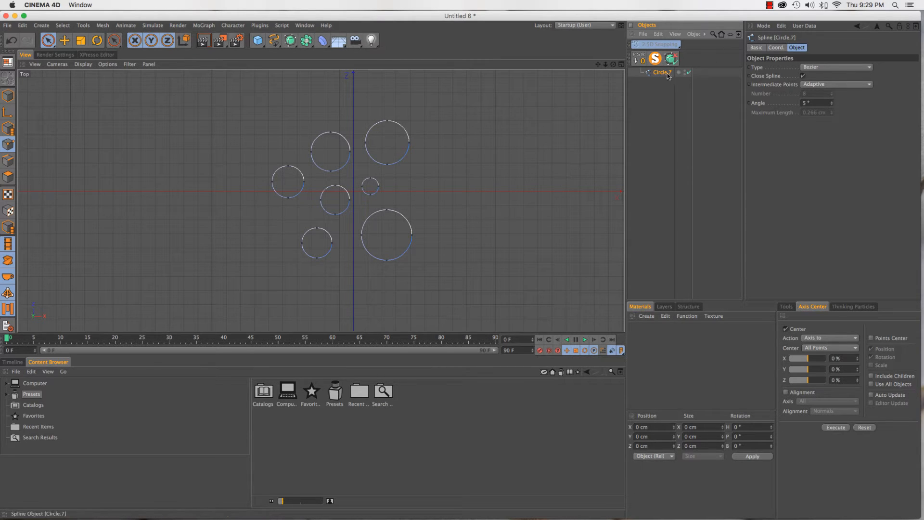
Delete all circles except the far-left one from the original Loft NURBS's Circle.7 spline and show the full scene again.
{"action": "left_click", "coordinate": [278, 164]}
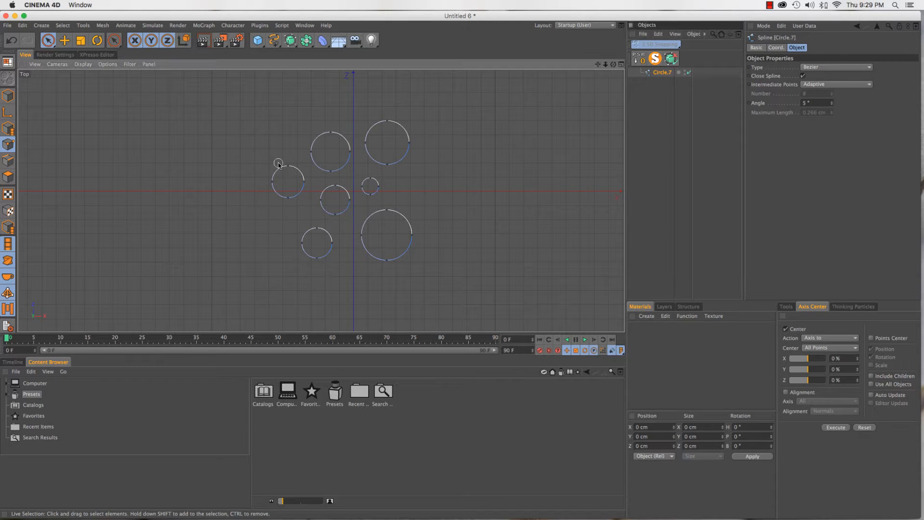
{"action": "mouse_move", "coordinate": [278, 164]}
{"action": "left_mouse_down"}
{"action": "mouse_move", "coordinate": [274, 181]}
{"action": "mouse_move", "coordinate": [291, 194]}
{"action": "mouse_move", "coordinate": [294, 169]}
{"action": "mouse_move", "coordinate": [282, 169]}
{"action": "left_mouse_up"}
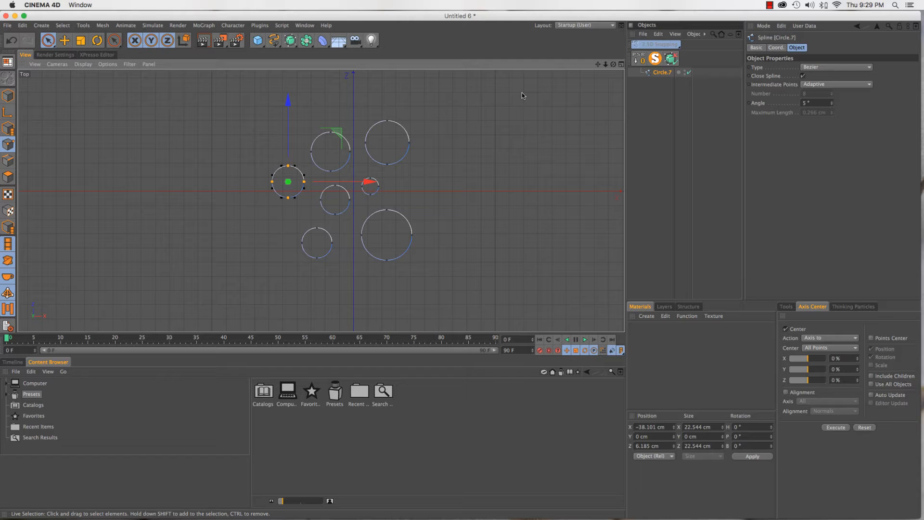
{"action": "key", "text": "u"}
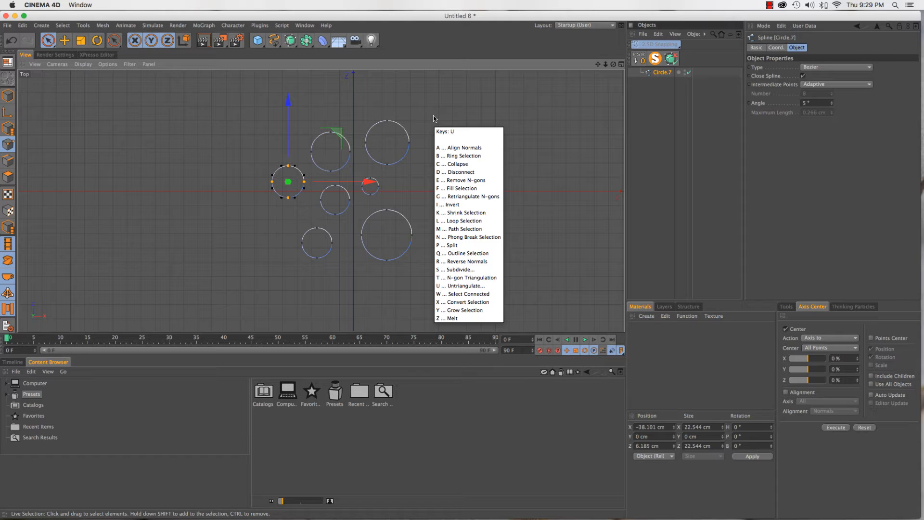
{"action": "key", "text": "i"}
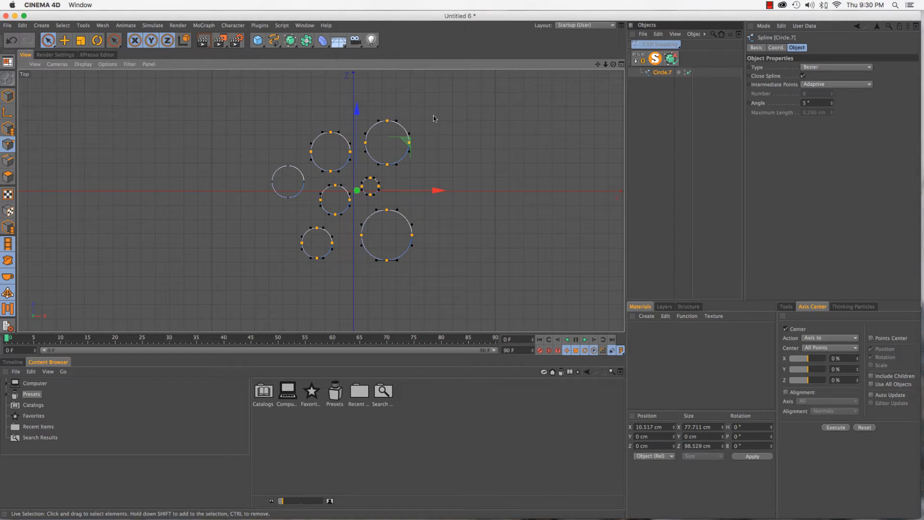
{"action": "key", "text": "Delete"}
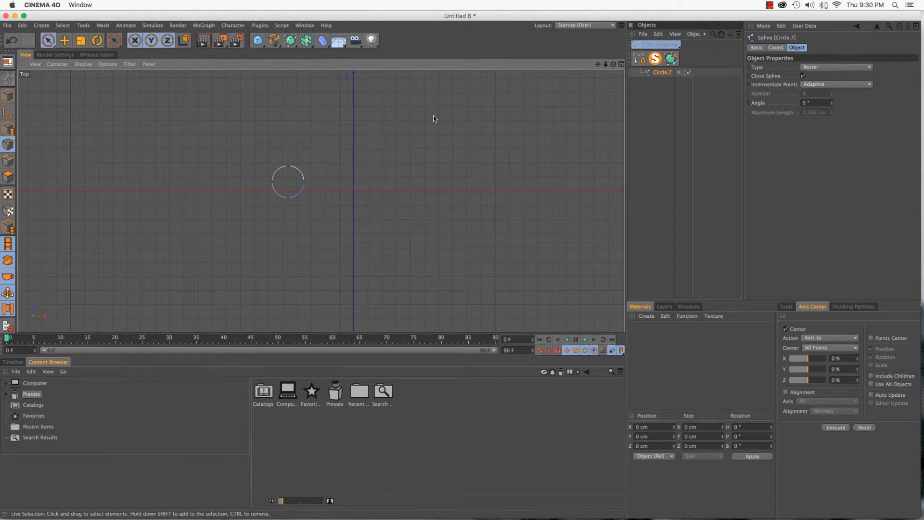
{"action": "left_click", "coordinate": [656, 58]}
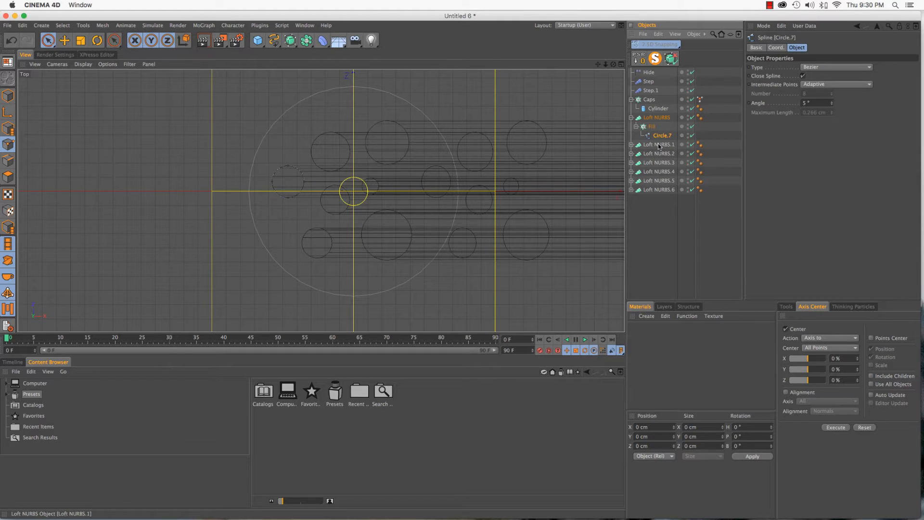
Isolate Loft NURBS.1's Circle.7 spline, delete all its circles except the upper-middle one, and show the full scene.
{"action": "left_click", "coordinate": [632, 144]}
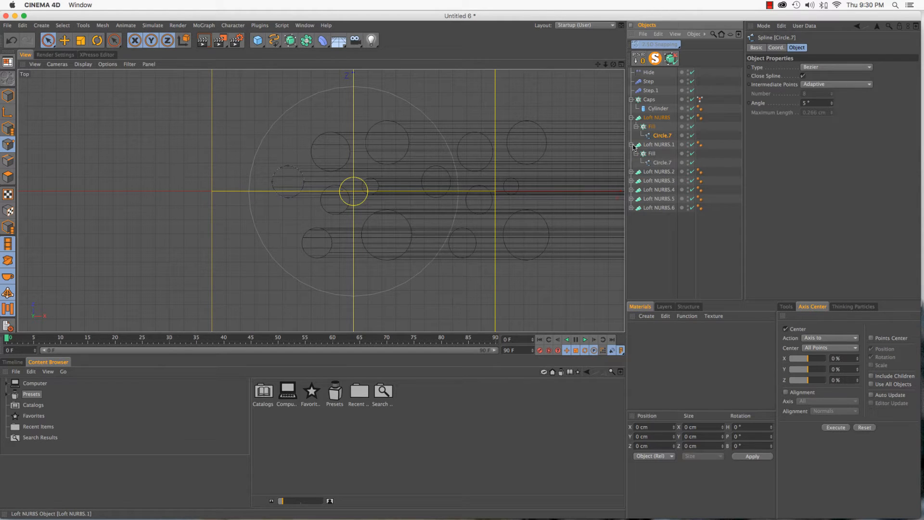
{"action": "left_click", "coordinate": [663, 162]}
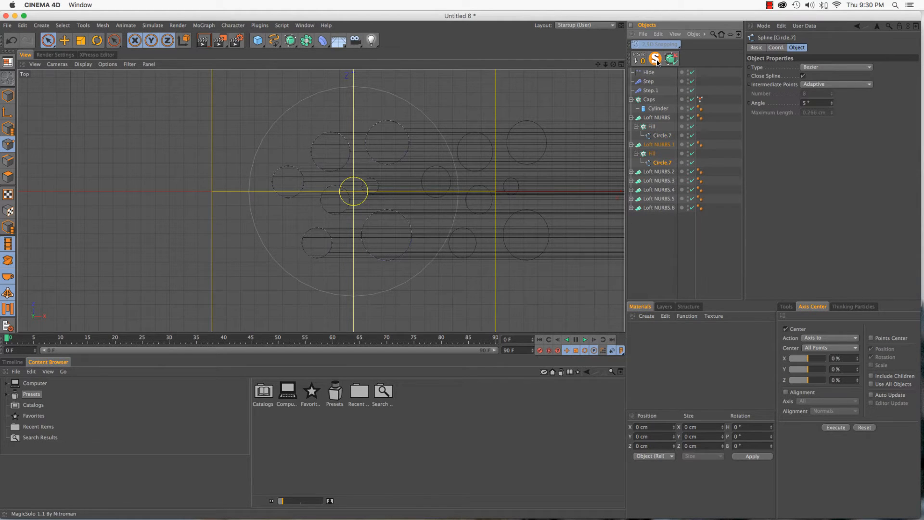
{"action": "left_click", "coordinate": [656, 59]}
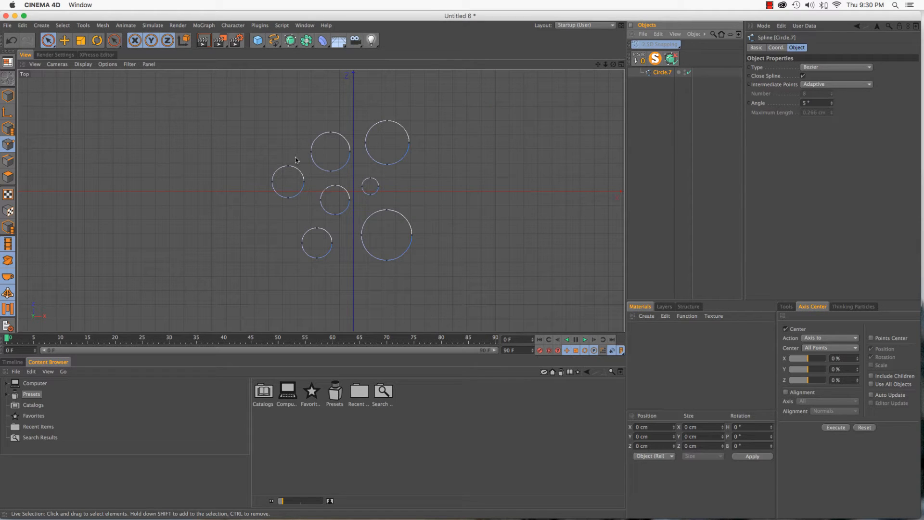
{"action": "mouse_move", "coordinate": [316, 172]}
{"action": "left_mouse_down"}
{"action": "mouse_move", "coordinate": [311, 146]}
{"action": "mouse_move", "coordinate": [339, 135]}
{"action": "mouse_move", "coordinate": [346, 164]}
{"action": "mouse_move", "coordinate": [326, 172]}
{"action": "left_mouse_up"}
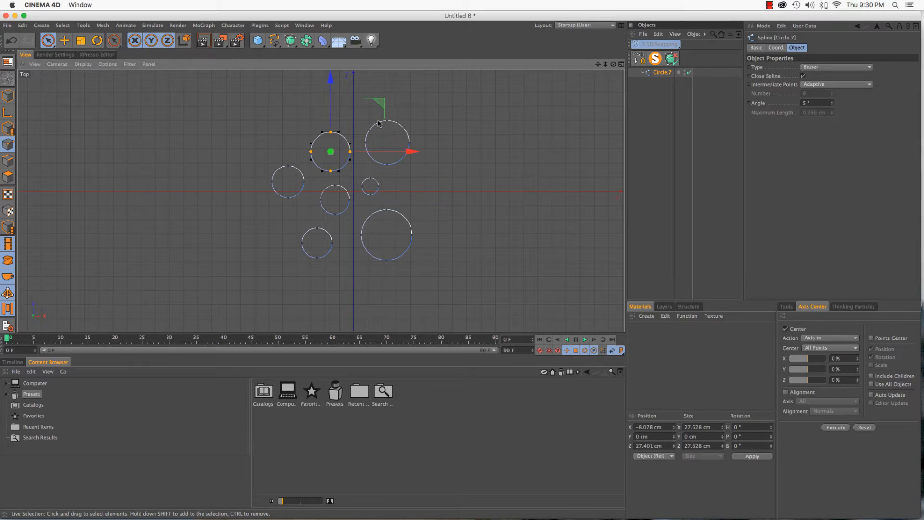
{"action": "key", "text": "u"}
{"action": "key", "text": "i"}
{"action": "key", "text": "Delete"}
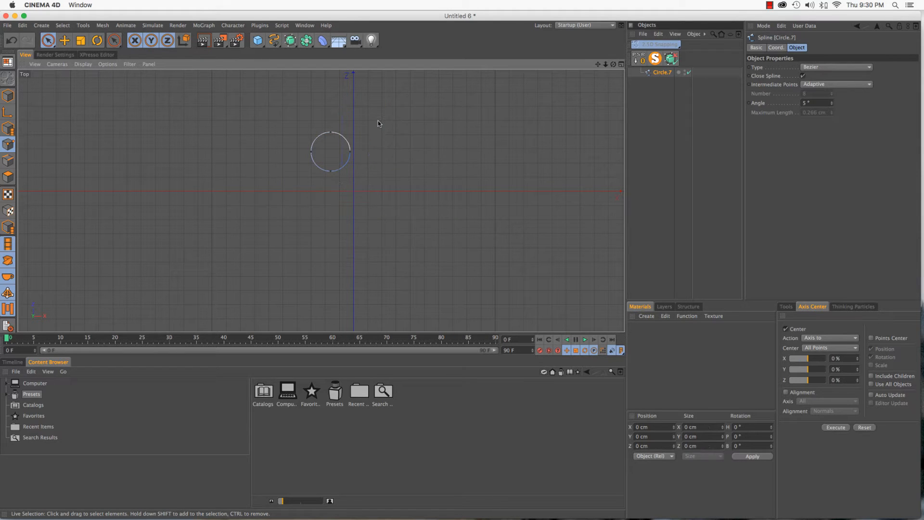
{"action": "left_click", "coordinate": [656, 60]}
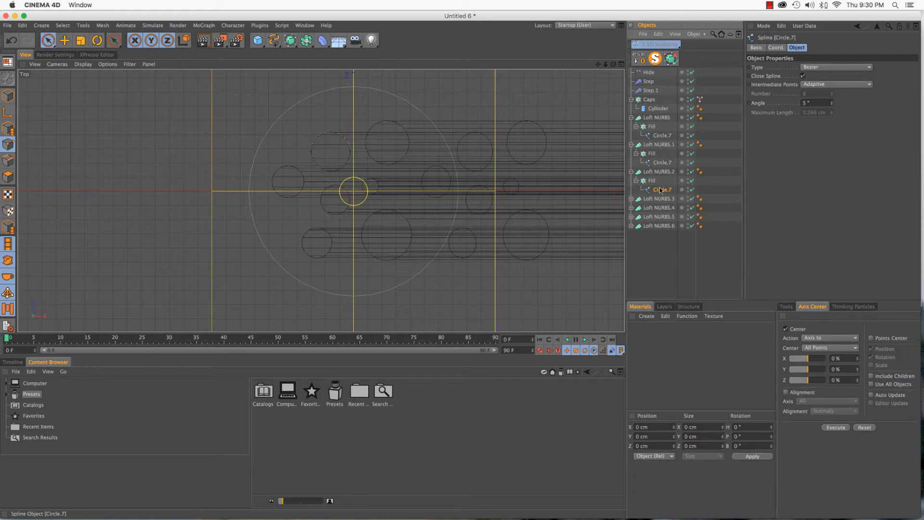
Isolate Loft NURBS.2's Circle.7 spline, delete all its circles except the upper-right one, and show the full scene.
{"action": "left_click", "coordinate": [655, 60]}
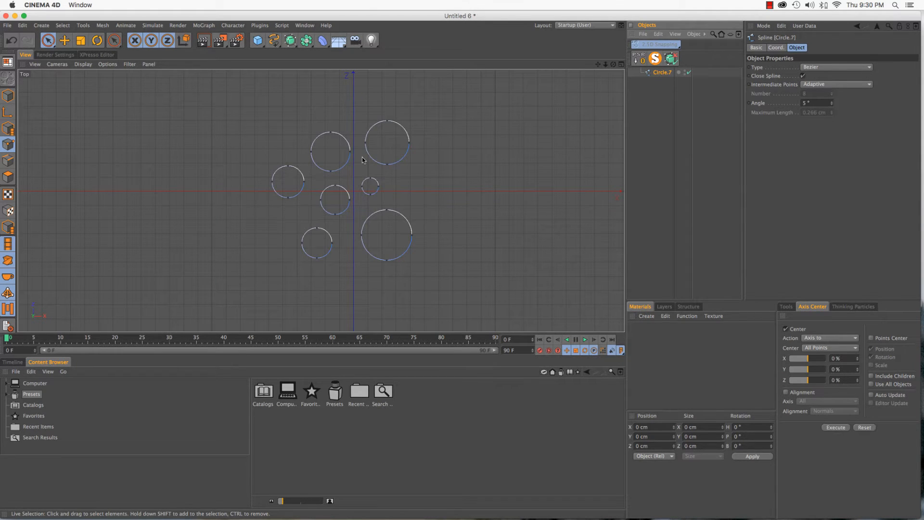
{"action": "mouse_move", "coordinate": [363, 161]}
{"action": "left_mouse_down"}
{"action": "mouse_move", "coordinate": [370, 127]}
{"action": "mouse_move", "coordinate": [407, 141]}
{"action": "mouse_move", "coordinate": [389, 162]}
{"action": "left_mouse_up"}
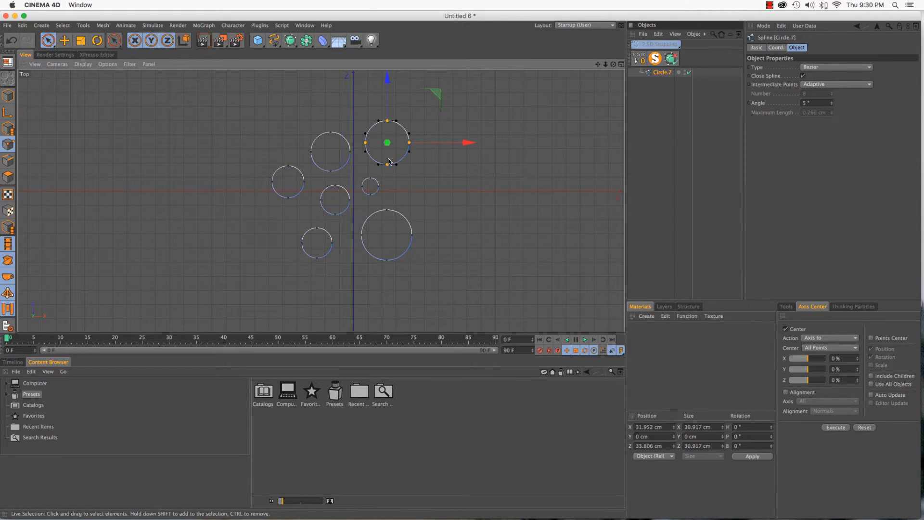
{"action": "key", "text": "u"}
{"action": "key", "text": "i"}
{"action": "key", "text": "Delete"}
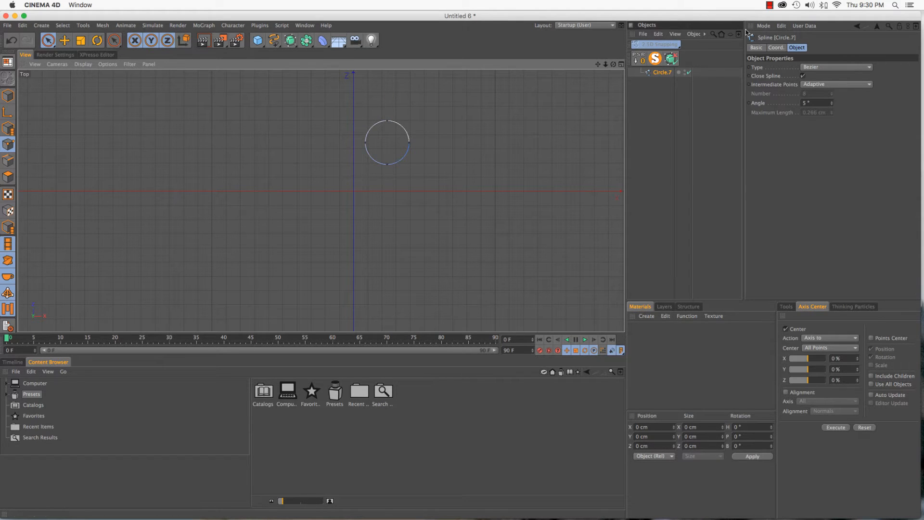
{"action": "left_click", "coordinate": [655, 58]}
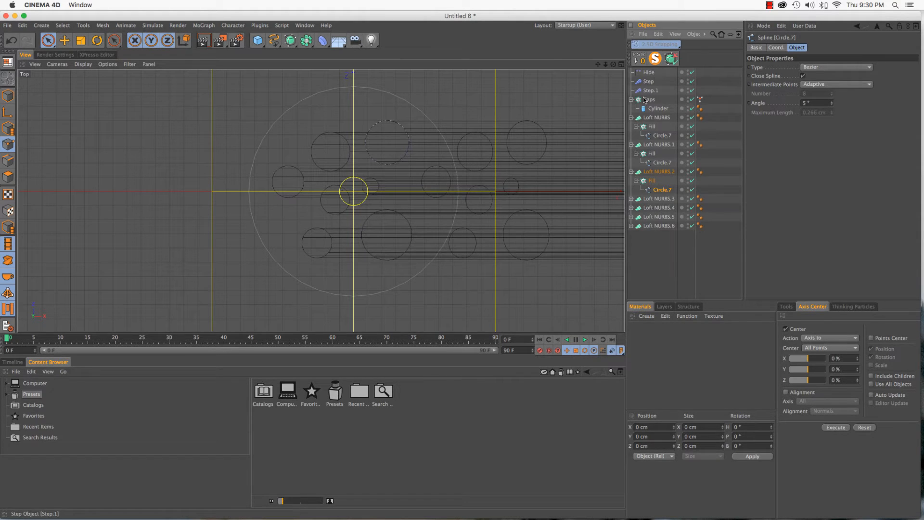
Isolate Loft NURBS.3's Circle.7 spline, delete all its circles except the large lower-right one, and show the full scene.
{"action": "left_click", "coordinate": [632, 199]}
{"action": "left_click", "coordinate": [662, 216]}
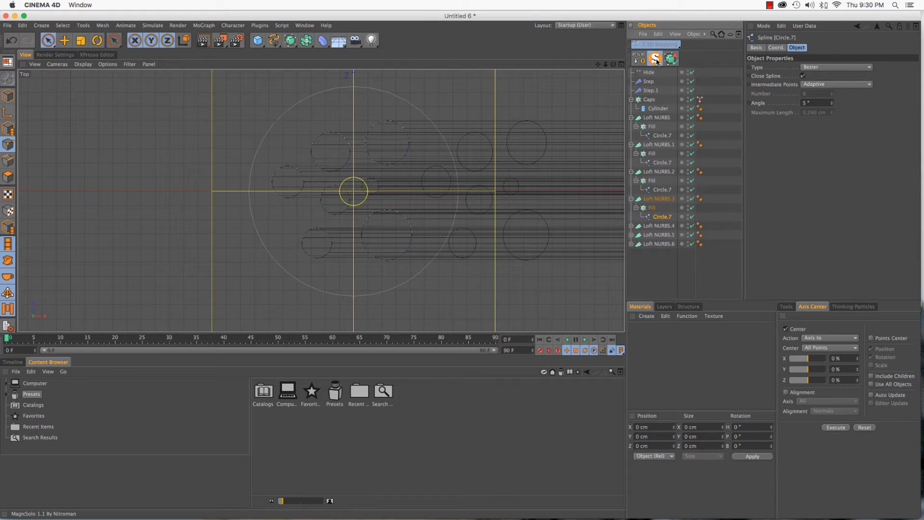
{"action": "left_click", "coordinate": [656, 59]}
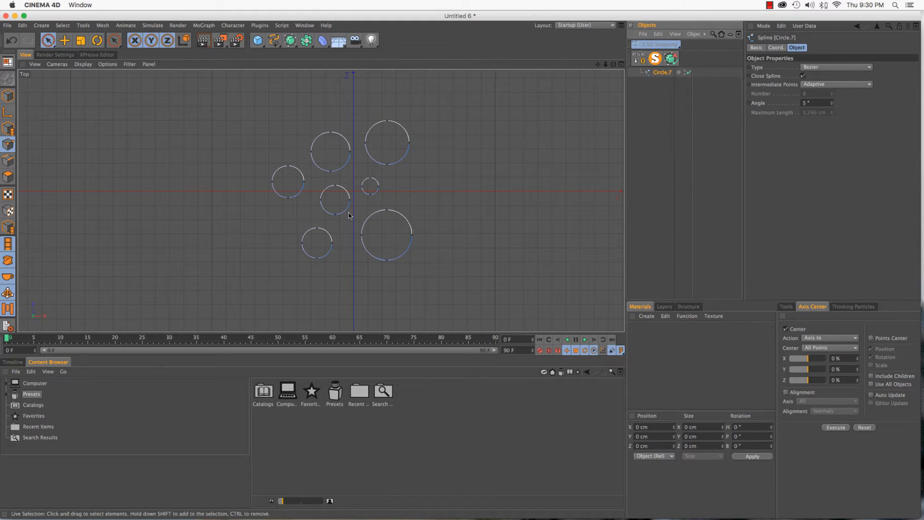
{"action": "mouse_move", "coordinate": [395, 210]}
{"action": "left_mouse_down"}
{"action": "mouse_move", "coordinate": [369, 231]}
{"action": "mouse_move", "coordinate": [371, 255]}
{"action": "mouse_move", "coordinate": [402, 254]}
{"action": "mouse_move", "coordinate": [419, 232]}
{"action": "left_mouse_up"}
{"action": "key", "text": "u"}
{"action": "key", "text": "i"}
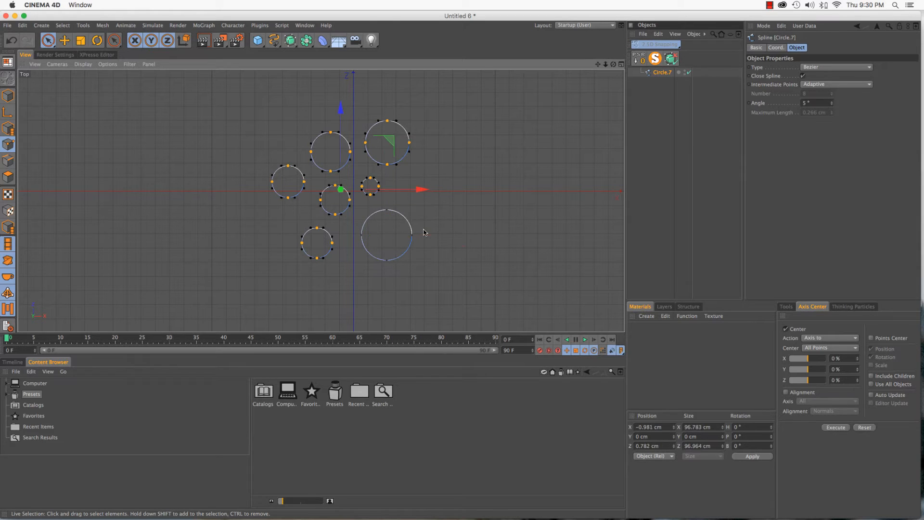
{"action": "key", "text": "Delete"}
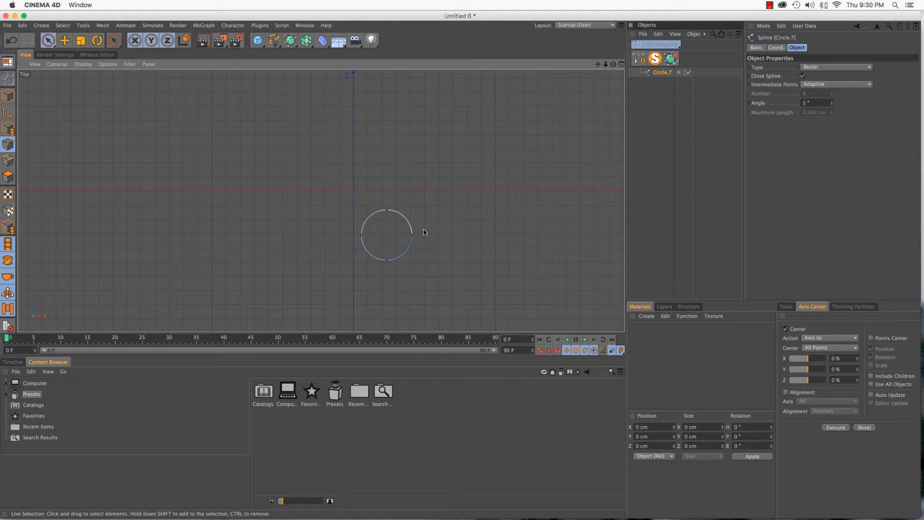
{"action": "left_click", "coordinate": [655, 58]}
Compare the isolated Circle.7 splines of Loft NURBS.4 and Loft NURBS.3 to check which circle is already used.
{"action": "left_click", "coordinate": [631, 227]}
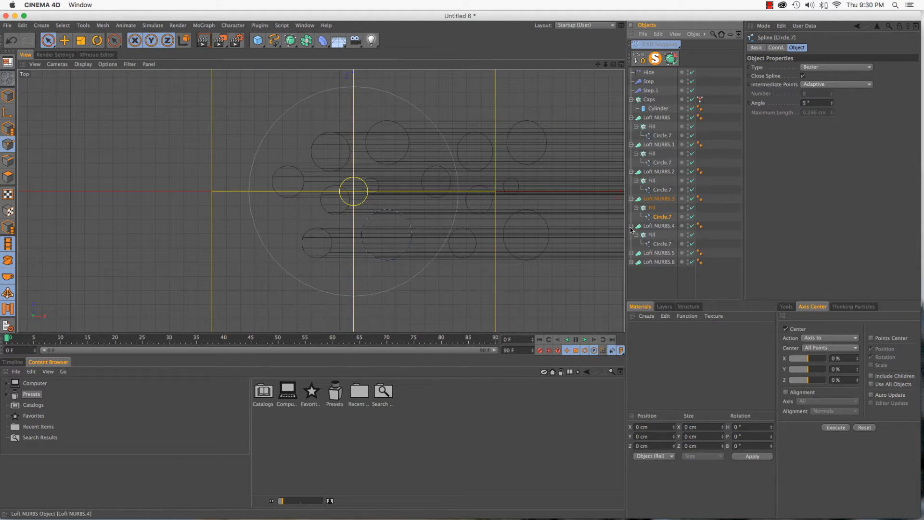
{"action": "left_click", "coordinate": [663, 244]}
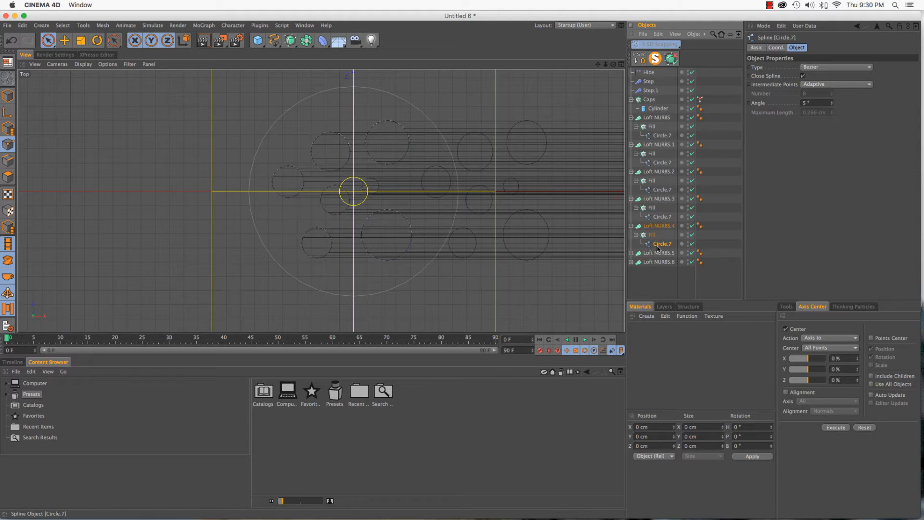
{"action": "left_click", "coordinate": [656, 58]}
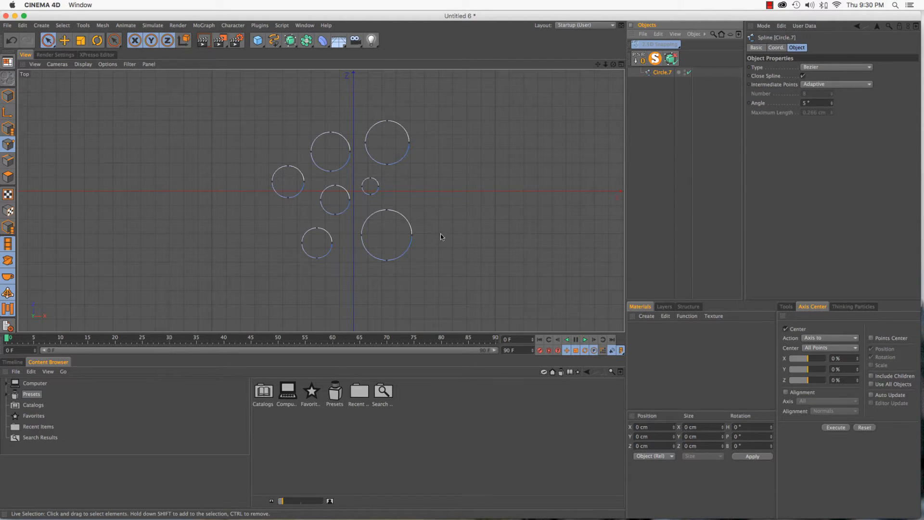
{"action": "left_click", "coordinate": [655, 58]}
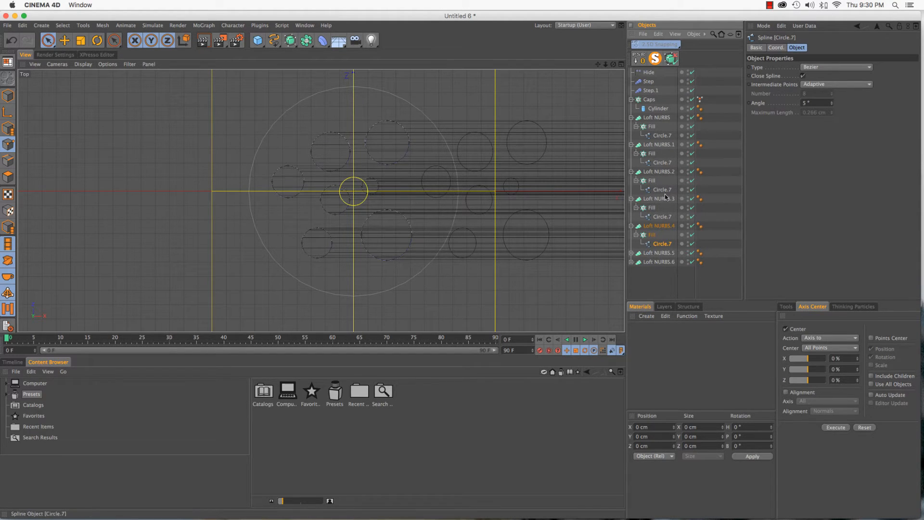
{"action": "left_click", "coordinate": [663, 217]}
{"action": "left_click", "coordinate": [655, 59]}
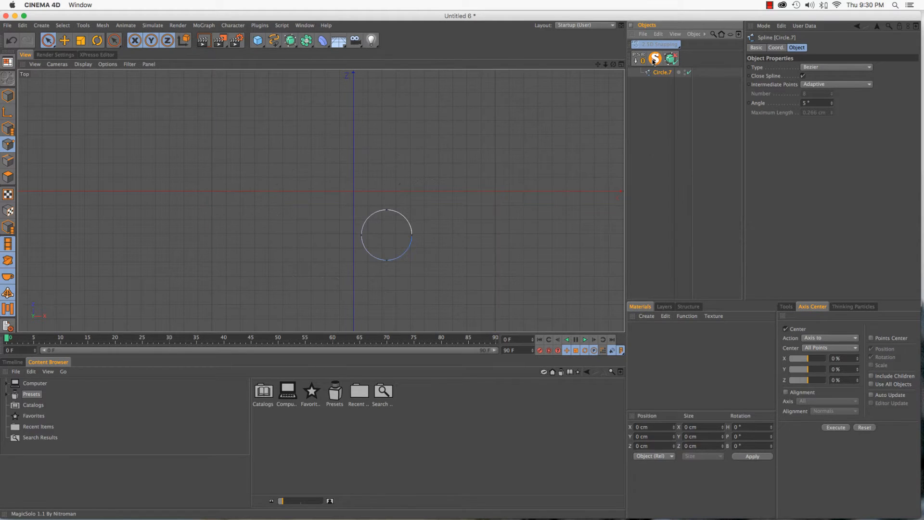
{"action": "left_click", "coordinate": [655, 58]}
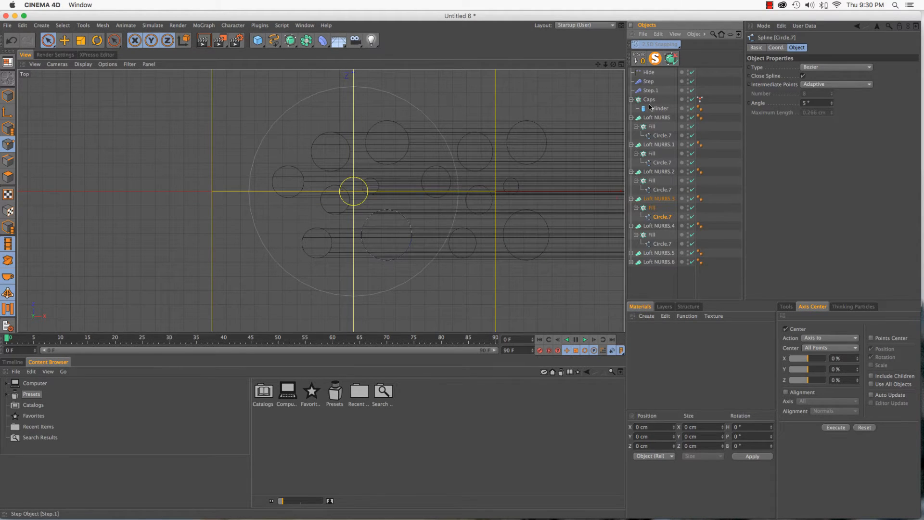
Isolate Loft NURBS.4's Circle.7 spline, delete all its circles except the lower-left one, and show the full scene.
{"action": "left_click", "coordinate": [659, 244]}
{"action": "left_click", "coordinate": [655, 58]}
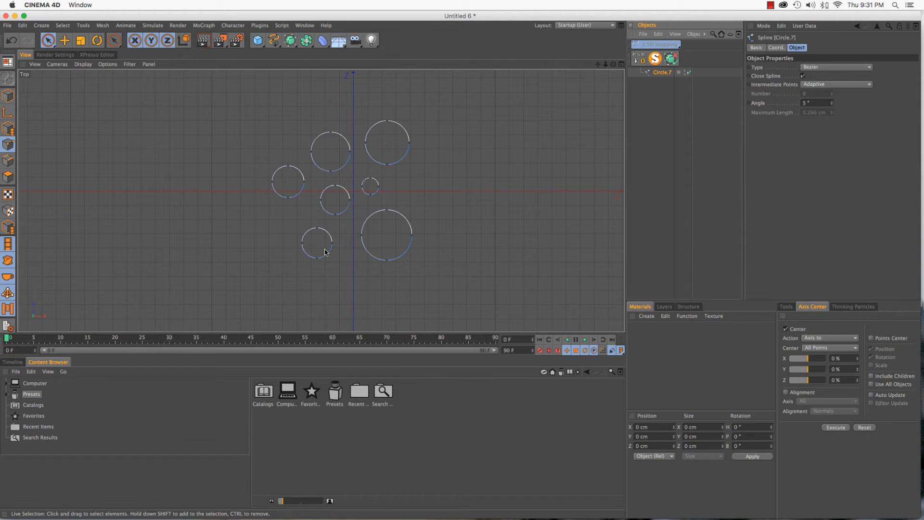
{"action": "mouse_move", "coordinate": [320, 231]}
{"action": "left_mouse_down"}
{"action": "mouse_move", "coordinate": [311, 272]}
{"action": "mouse_move", "coordinate": [305, 246]}
{"action": "mouse_move", "coordinate": [332, 247]}
{"action": "mouse_move", "coordinate": [328, 241]}
{"action": "left_mouse_up"}
{"action": "key", "text": "super+shift+i"}
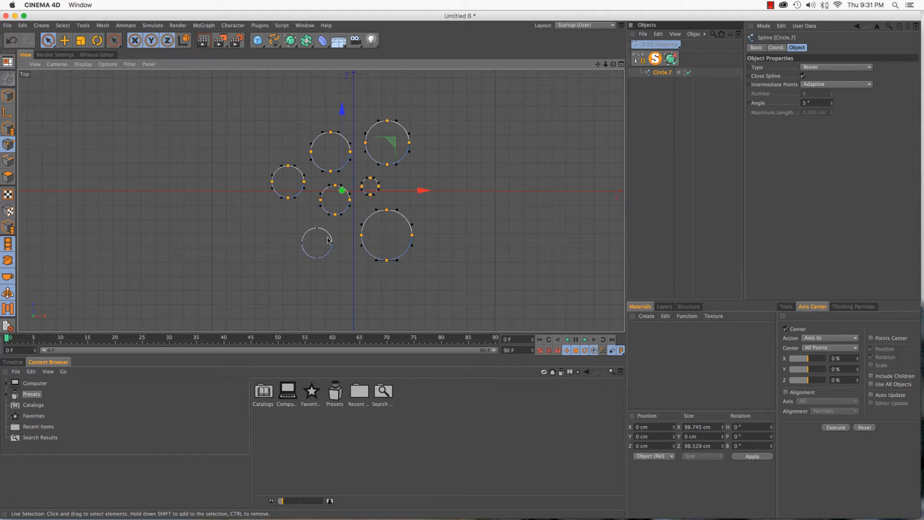
{"action": "key", "text": "Delete"}
{"action": "left_click", "coordinate": [655, 59]}
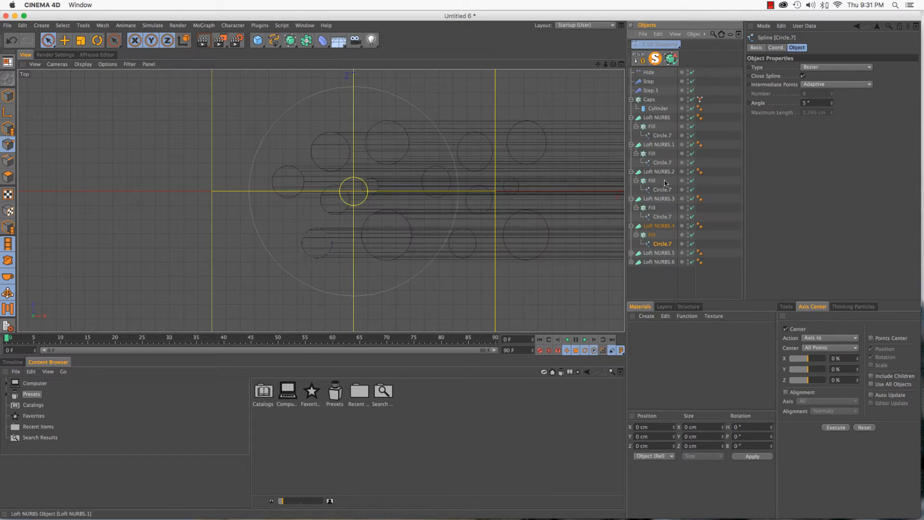
Isolate Loft NURBS.5's Circle.7 spline and delete all its circles except the middle one just left of the Z axis.
{"action": "left_click", "coordinate": [632, 254]}
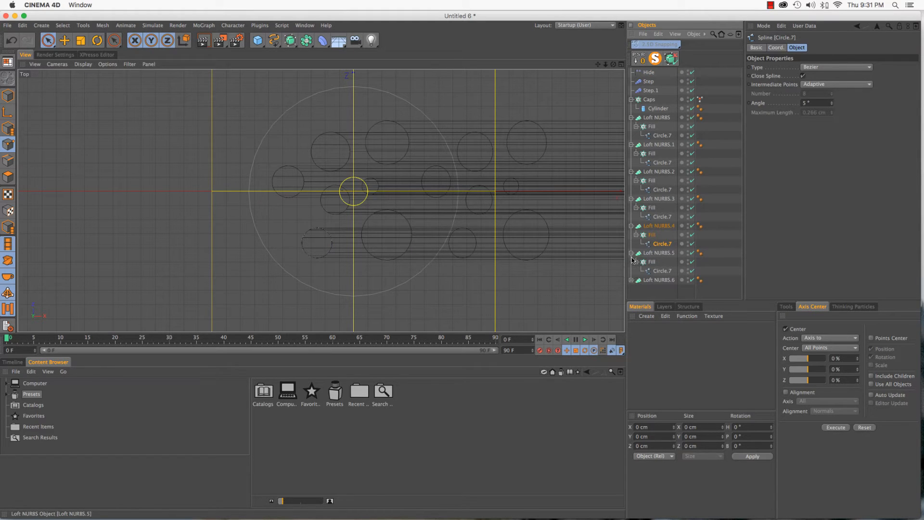
{"action": "left_click", "coordinate": [661, 271]}
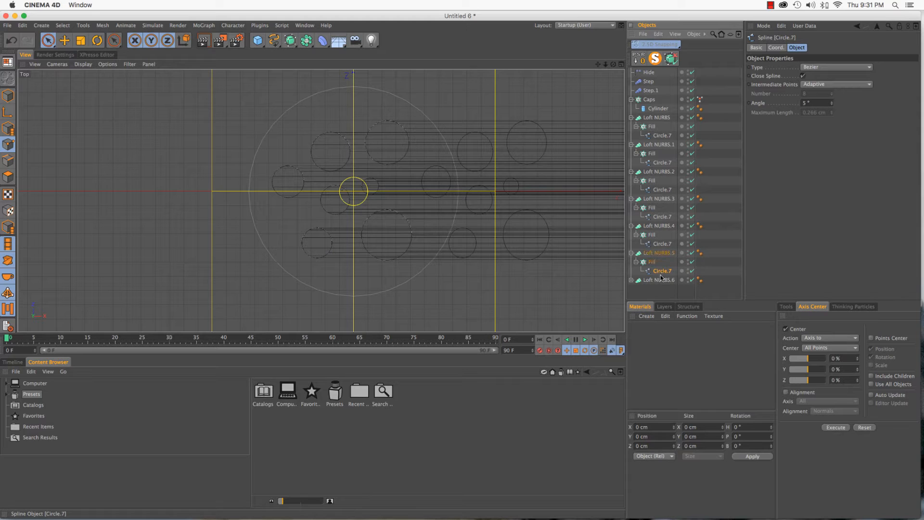
{"action": "left_click", "coordinate": [655, 58]}
{"action": "mouse_move", "coordinate": [337, 188]}
{"action": "left_mouse_down"}
{"action": "mouse_move", "coordinate": [323, 212]}
{"action": "mouse_move", "coordinate": [355, 187]}
{"action": "left_mouse_up"}
{"action": "key", "text": "u"}
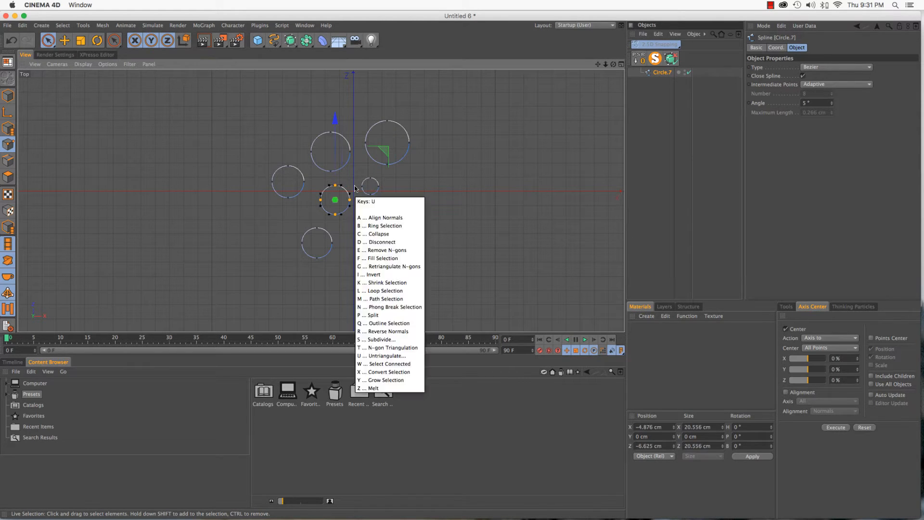
{"action": "key", "text": "i"}
{"action": "key", "text": "Delete"}
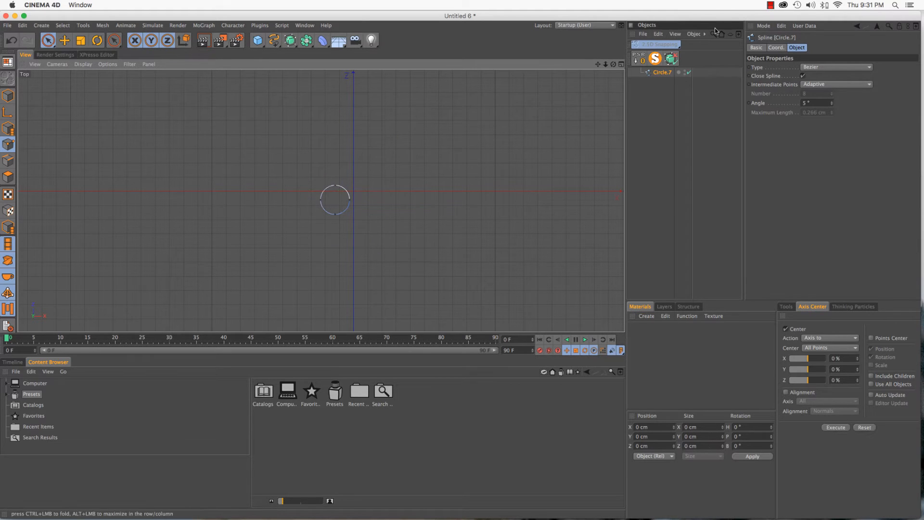
Isolate Circle.7 of Loft NURBS.6 and delete the points of every circle except the small one near the centre, then restore the full perspective view.
{"action": "left_click", "coordinate": [656, 59]}
{"action": "left_click", "coordinate": [631, 281]}
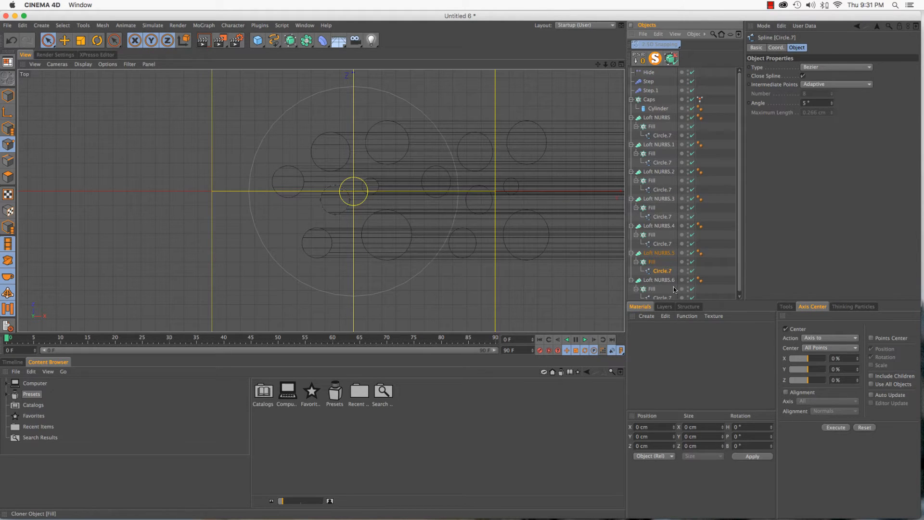
{"action": "scroll", "coordinate": [674, 289], "scroll_direction": "down", "scroll_amount": 1}
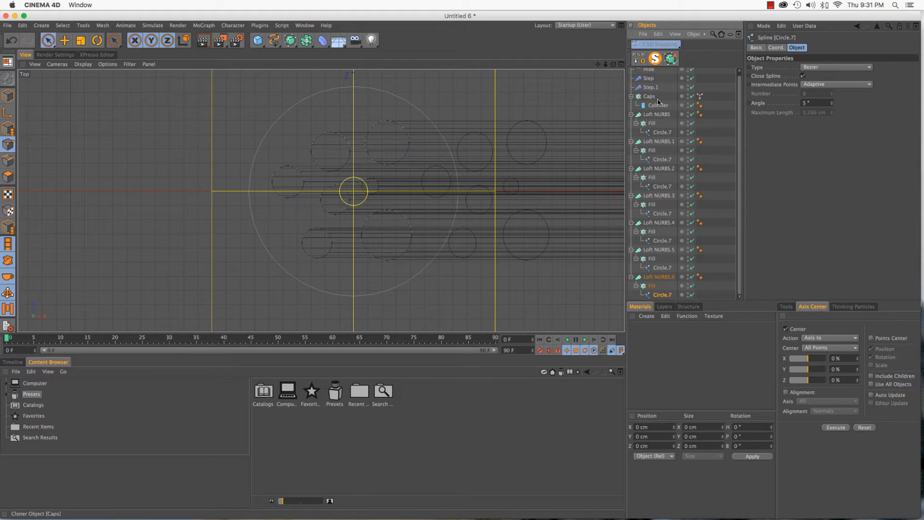
{"action": "left_click", "coordinate": [656, 58]}
{"action": "mouse_move", "coordinate": [363, 184]}
{"action": "left_mouse_down"}
{"action": "mouse_move", "coordinate": [378, 187]}
{"action": "mouse_move", "coordinate": [372, 178]}
{"action": "left_mouse_up"}
{"action": "key", "text": "u"}
{"action": "key", "text": "i"}
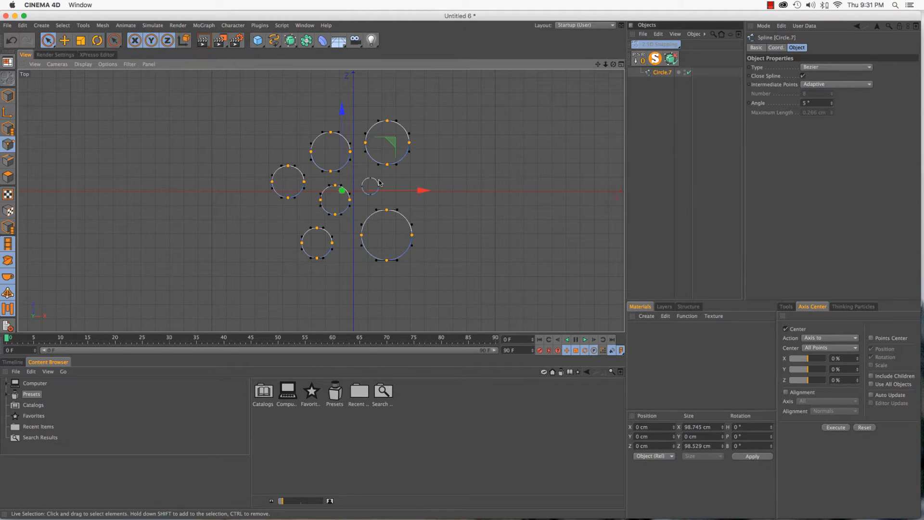
{"action": "key", "text": "Delete"}
{"action": "left_click", "coordinate": [656, 59]}
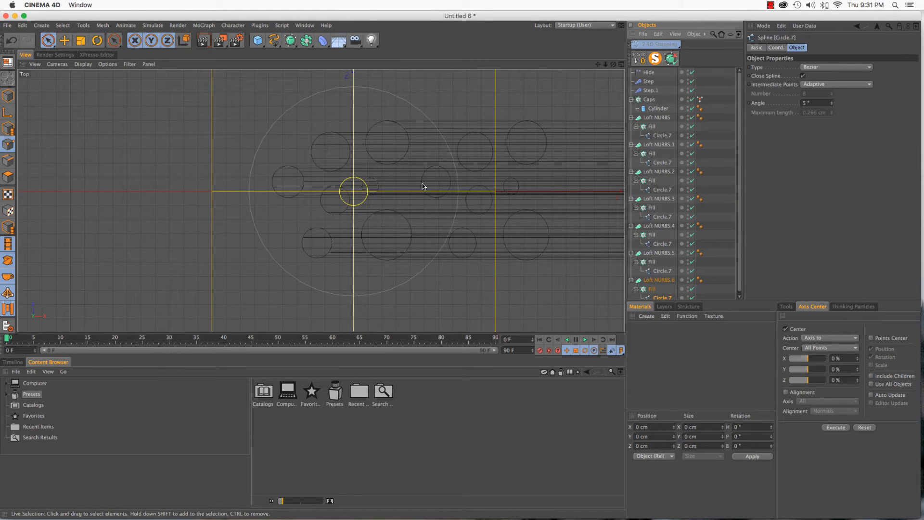
{"action": "key", "text": "F1"}
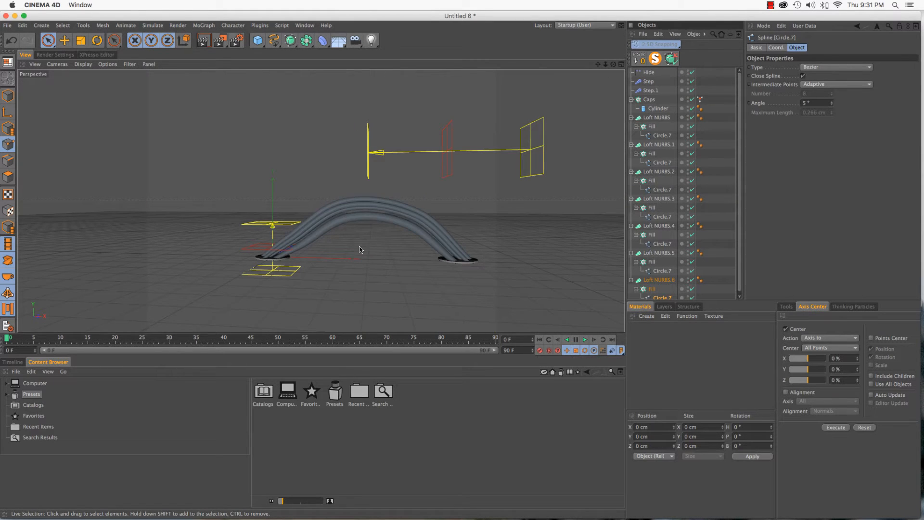
Raise the Step effector slightly in the perspective view.
{"action": "left_click", "coordinate": [652, 90]}
{"action": "left_click", "coordinate": [647, 81]}
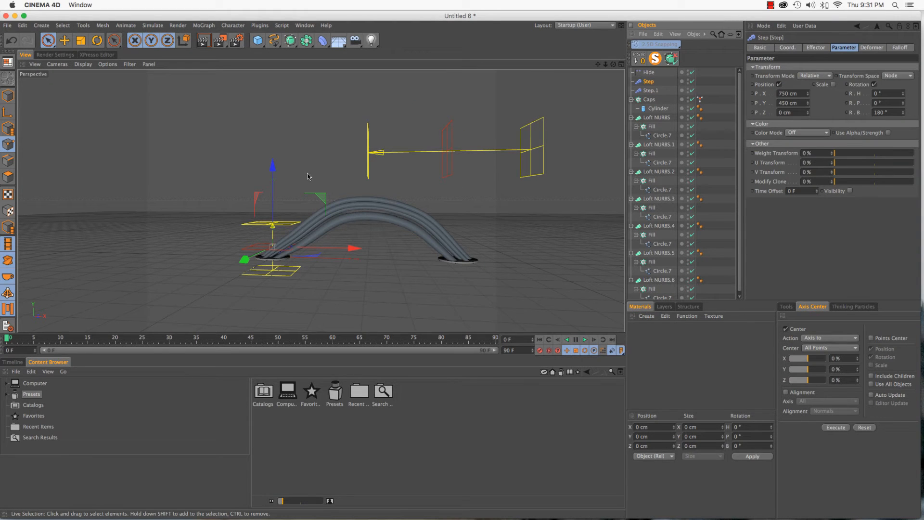
{"action": "left_click_drag", "start_coordinate": [273, 167], "coordinate": [323, 160]}
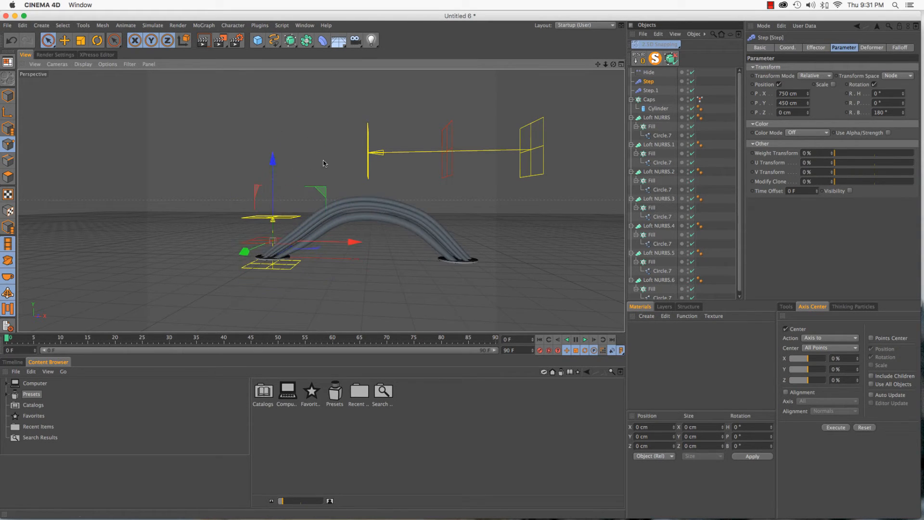
Collapse the hierarchies of Loft NURBS.1 through Loft NURBS.6, keeping only the first Loft NURBS expanded.
{"action": "left_click", "coordinate": [661, 138]}
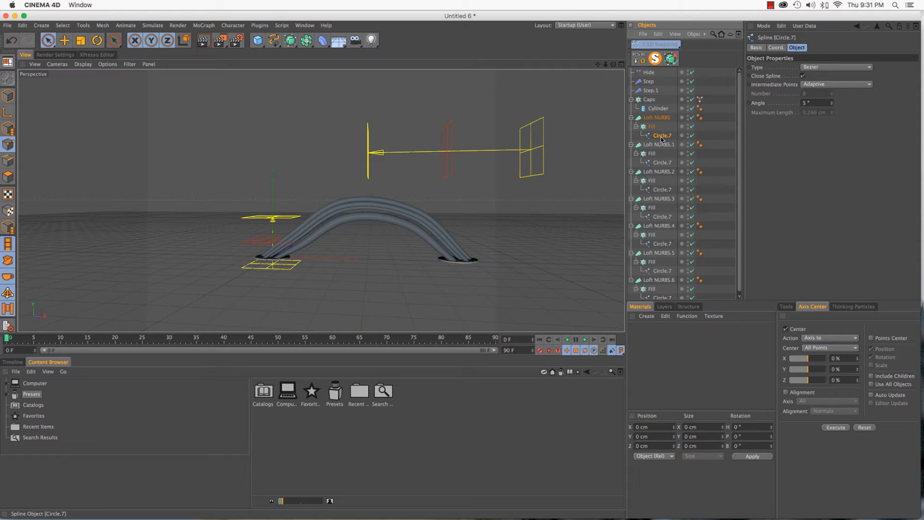
{"action": "left_click_drag", "start_coordinate": [663, 138], "coordinate": [663, 137]}
{"action": "left_click", "coordinate": [632, 144]}
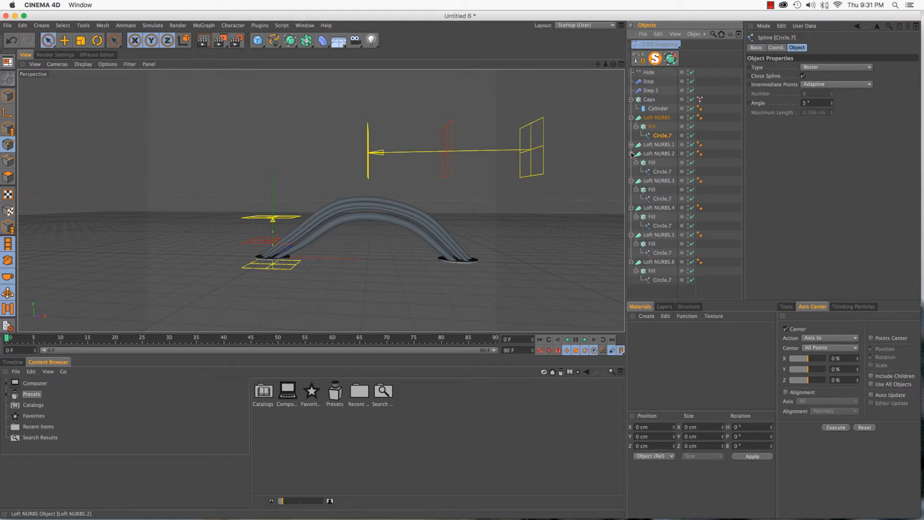
{"action": "left_click", "coordinate": [632, 154]}
{"action": "left_click", "coordinate": [631, 162]}
{"action": "left_click", "coordinate": [632, 171]}
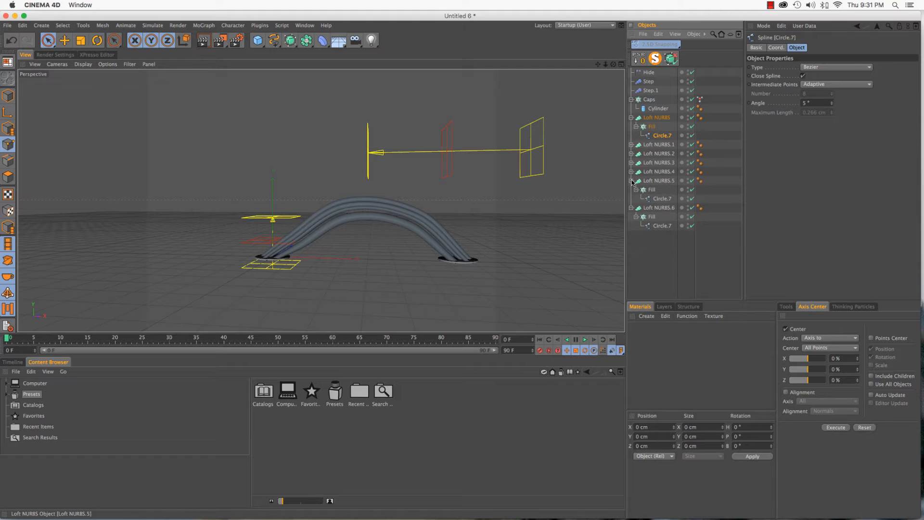
{"action": "left_click", "coordinate": [632, 180]}
{"action": "left_click", "coordinate": [635, 193]}
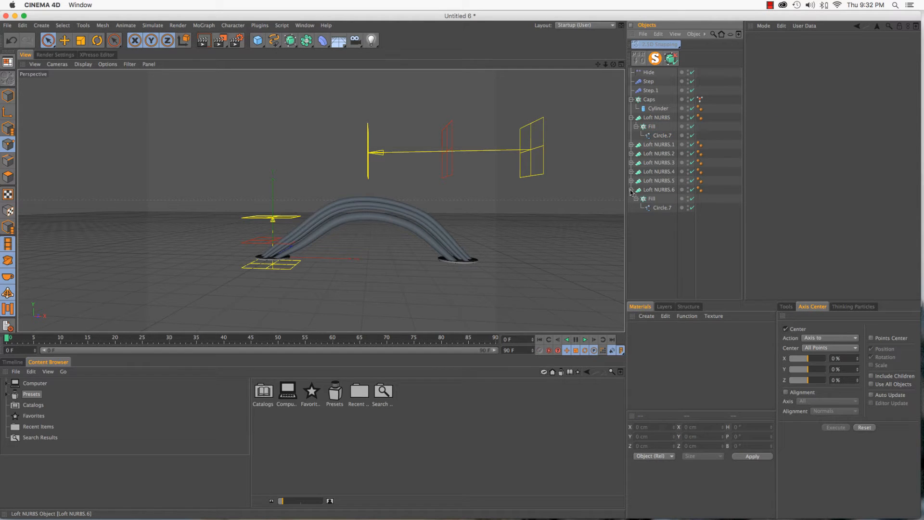
{"action": "left_click", "coordinate": [632, 189]}
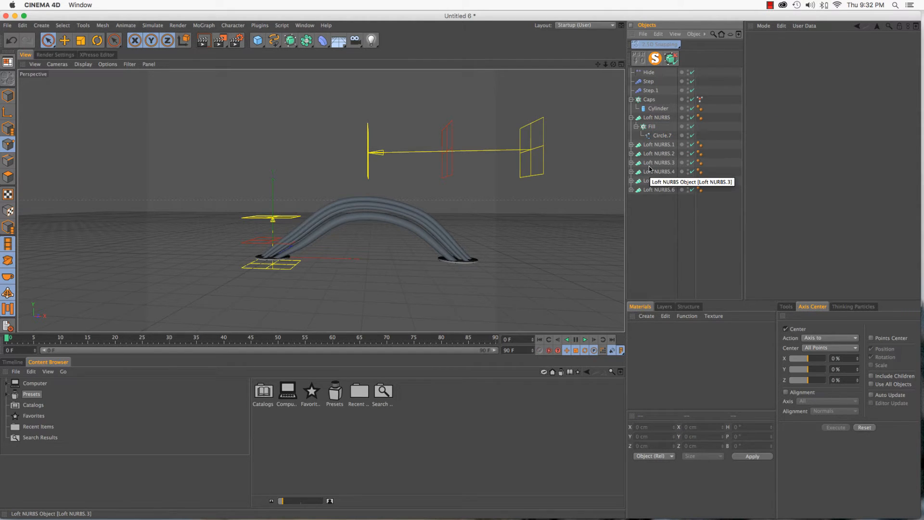
Duplicate Circle.7 inside the first loft's Fill cloner and show the copy's coordinates with the scene in top view.
{"action": "left_click", "coordinate": [659, 138]}
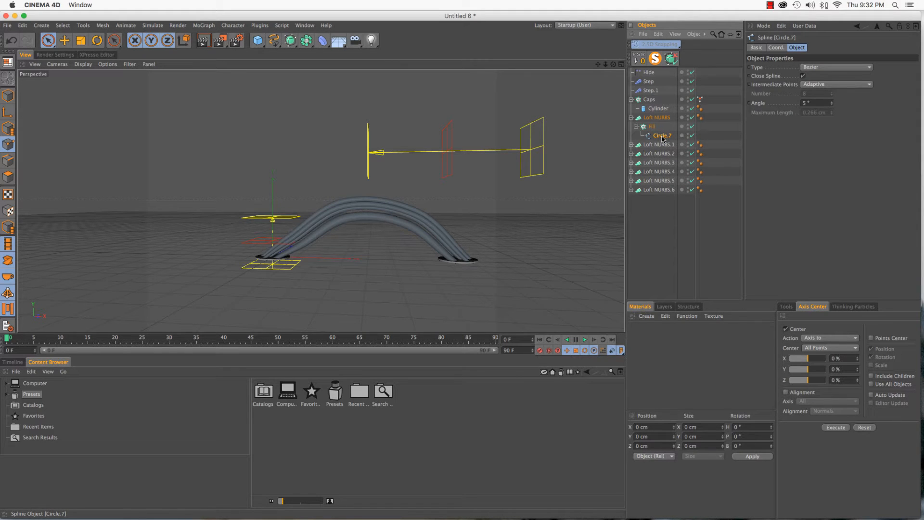
{"action": "left_click_drag", "start_coordinate": [662, 138], "coordinate": [661, 141], "text": "ctrl"}
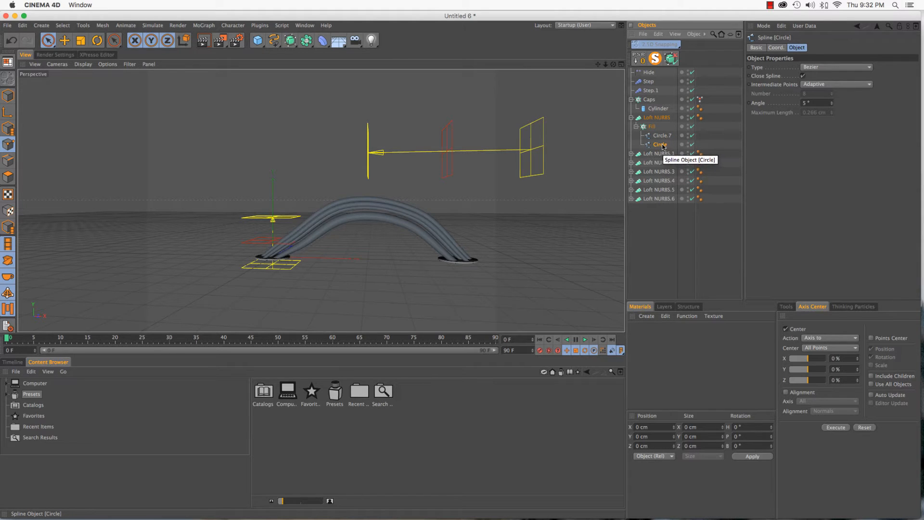
{"action": "left_click", "coordinate": [662, 137]}
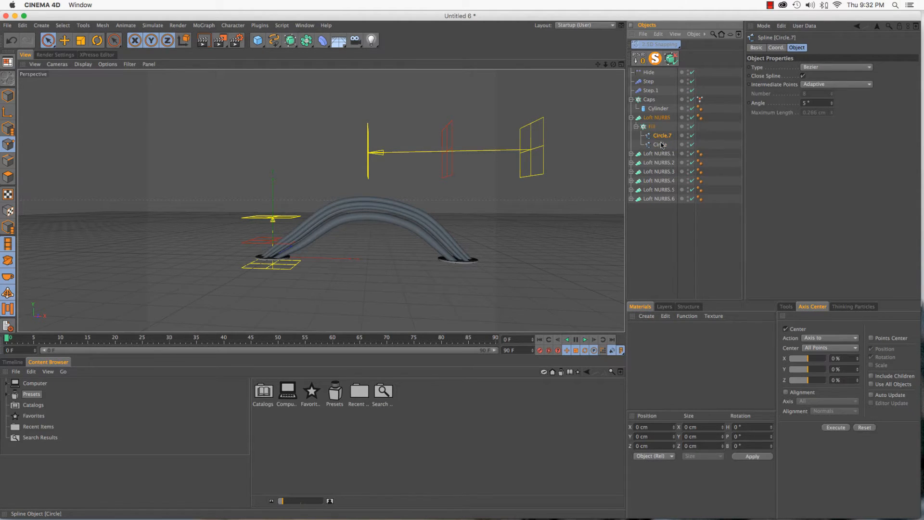
{"action": "left_click", "coordinate": [777, 48]}
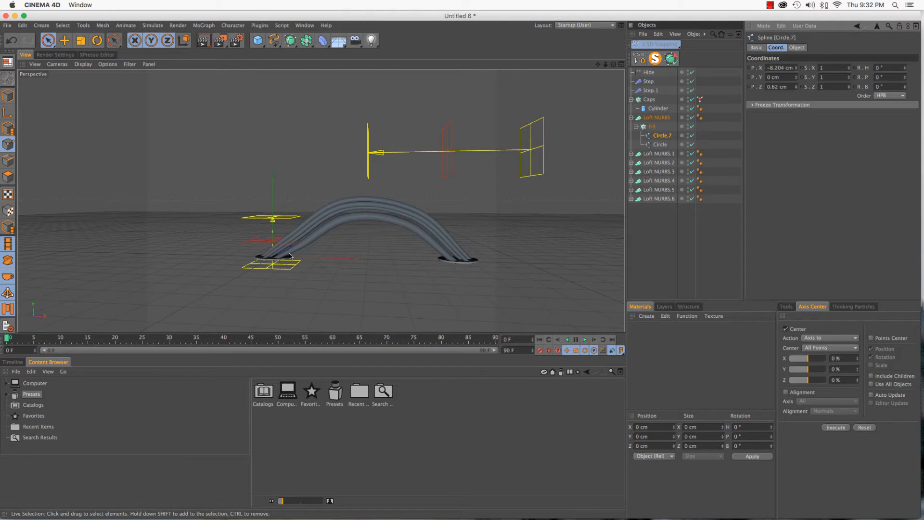
{"action": "key", "text": "F2"}
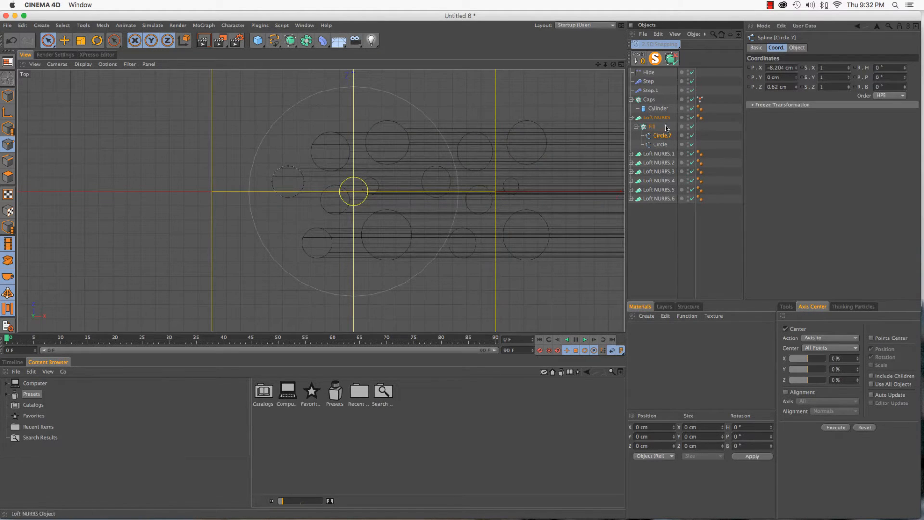
{"action": "left_click", "coordinate": [659, 146]}
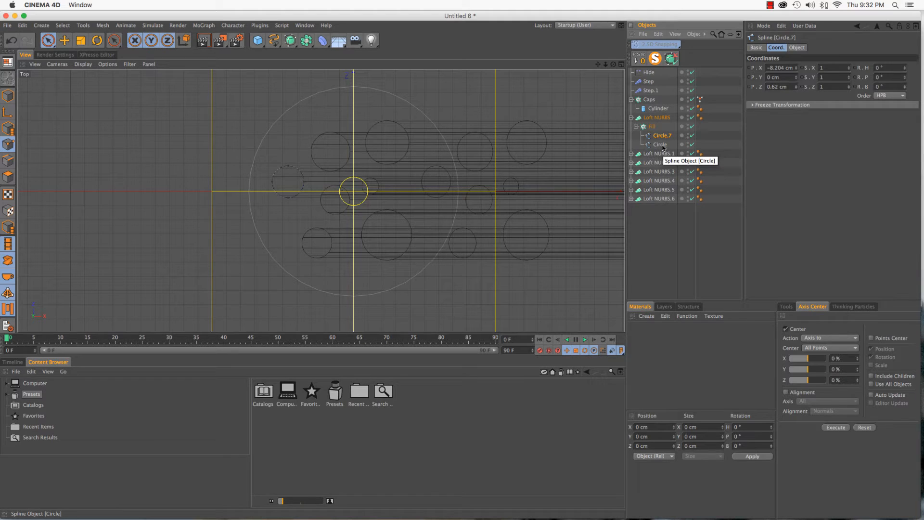
{"action": "left_click", "coordinate": [661, 145]}
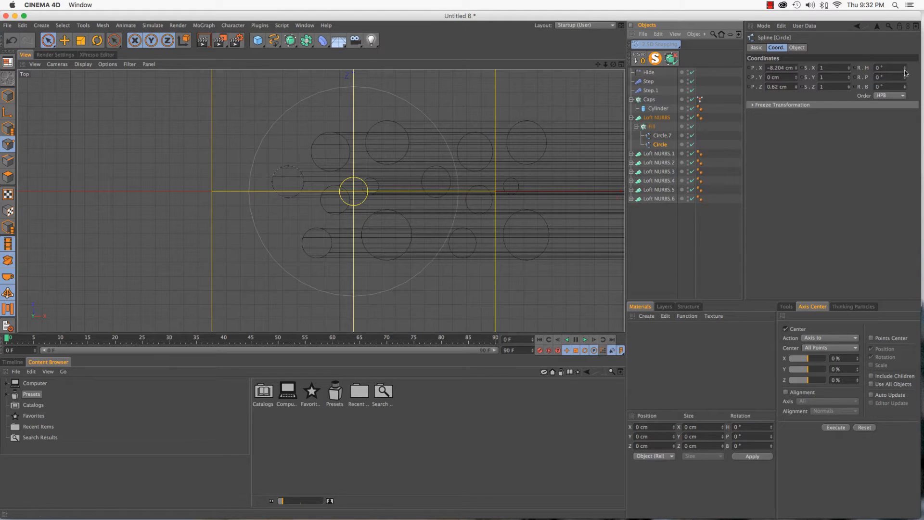
Try heading rotations of 22° and 39° on the circle copy, and undo the trial pitch rotation.
{"action": "left_click_drag", "start_coordinate": [905, 68], "coordinate": [906, 56]}
{"action": "key", "text": "F1"}
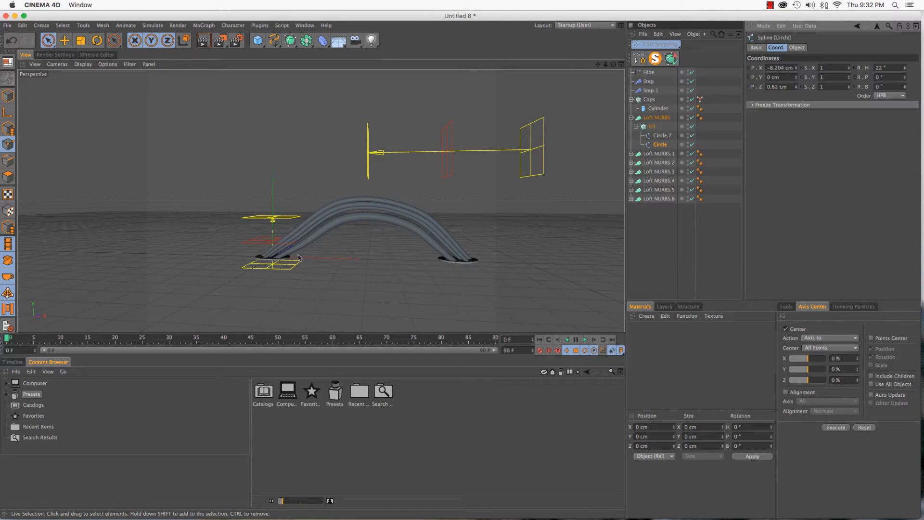
{"action": "key", "text": "F3"}
{"action": "key", "text": "F2"}
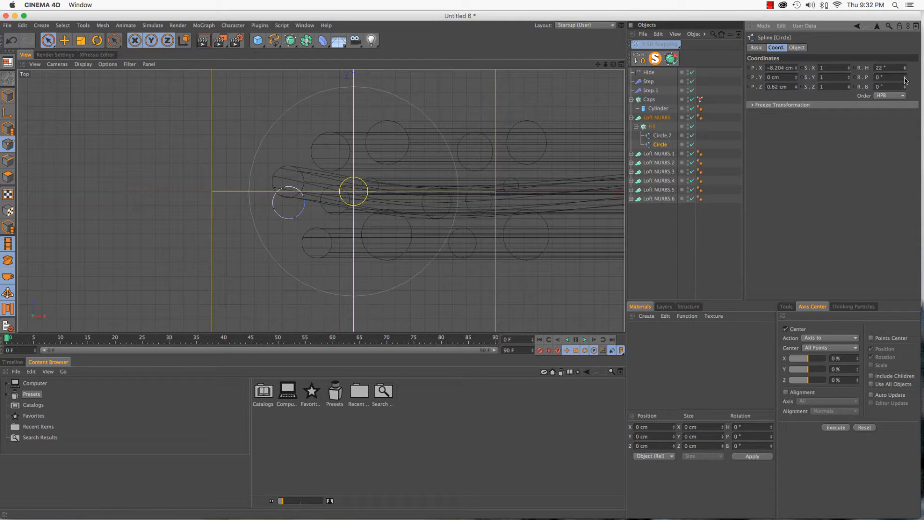
{"action": "mouse_move", "coordinate": [905, 79]}
{"action": "left_mouse_down"}
{"action": "mouse_move", "coordinate": [906, 59]}
{"action": "mouse_move", "coordinate": [898, 71]}
{"action": "left_mouse_up"}
{"action": "key", "text": "super+z"}
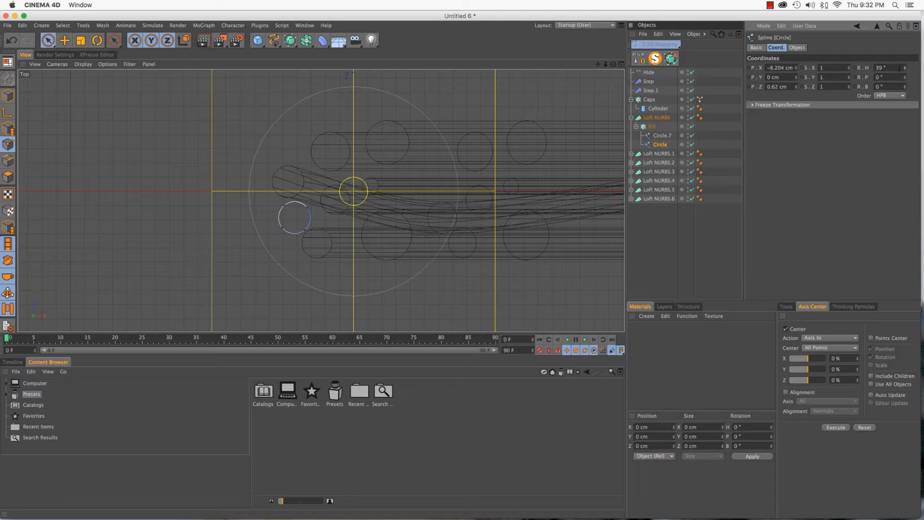
Set the circle copy's heading rotation to -50° and duplicate it within the Fill cloner.
{"action": "left_click_drag", "start_coordinate": [900, 67], "coordinate": [869, 70]}
{"action": "key", "text": "Return"}
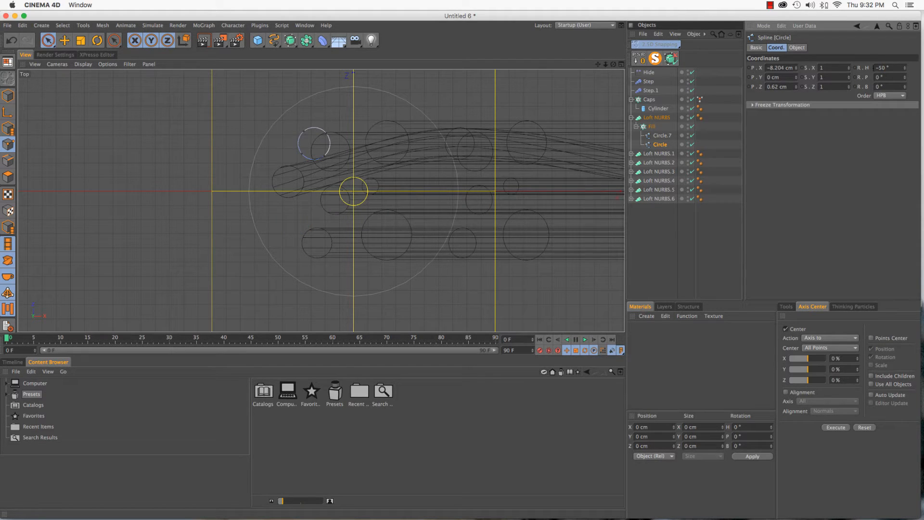
{"action": "left_click", "coordinate": [667, 145]}
{"action": "left_click_drag", "start_coordinate": [661, 148], "coordinate": [664, 151], "text": "ctrl"}
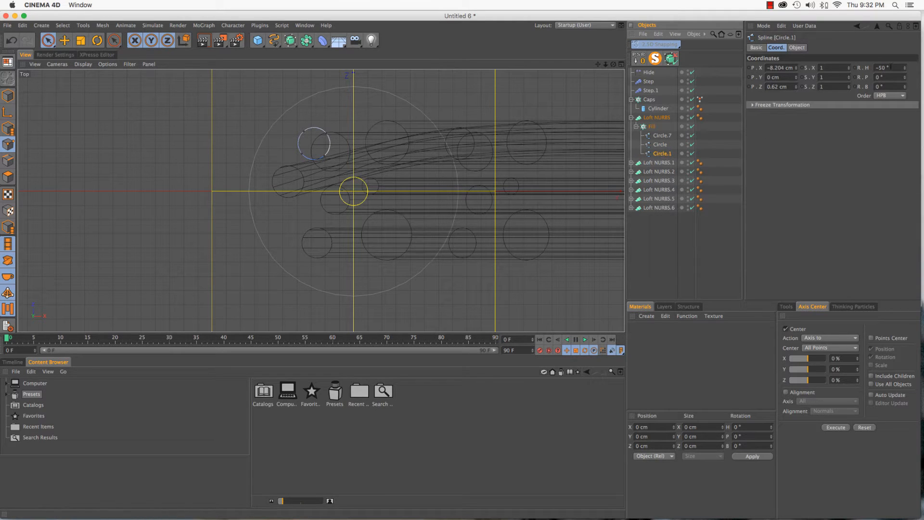
Set the second circle copy's heading rotation to 40° and return to the perspective view.
{"action": "left_click", "coordinate": [891, 68]}
{"action": "type", "text": "40"}
{"action": "key", "text": "Return"}
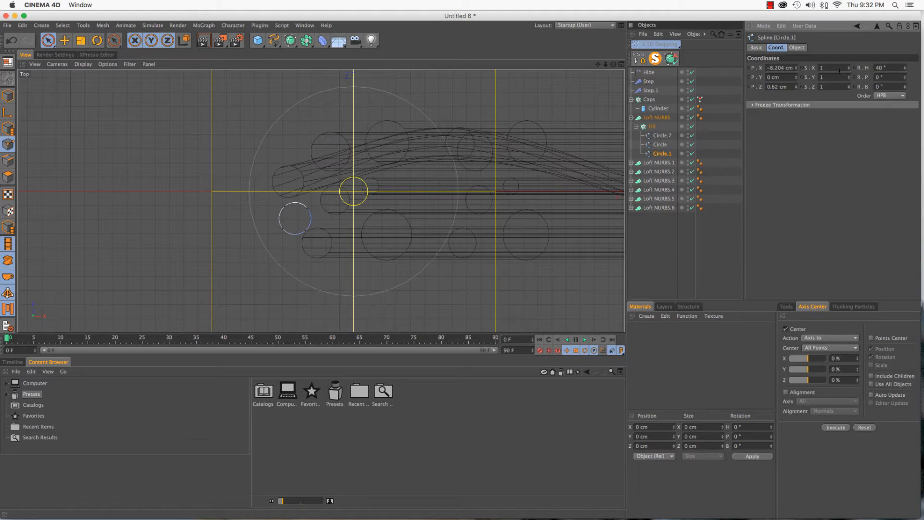
{"action": "key", "text": "F1"}
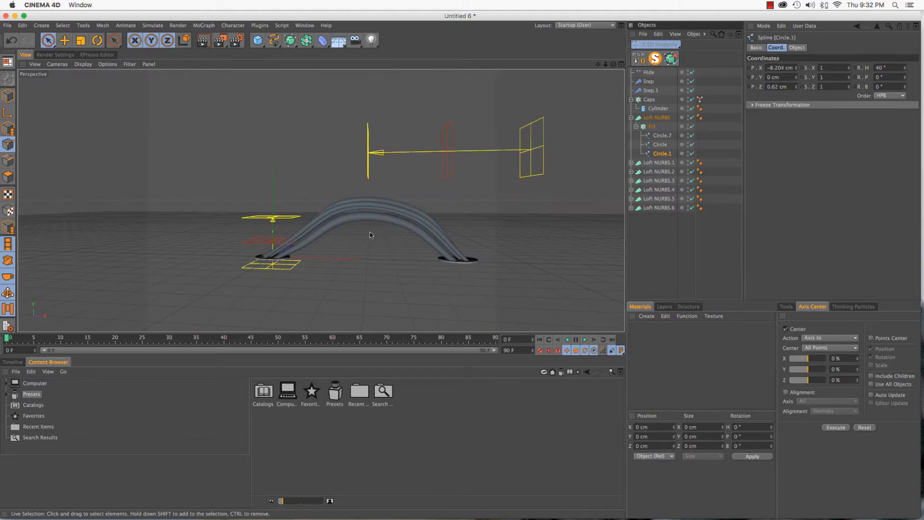
Isolate Loft NURBS with both Step effectors to examine the shape of its single strand, then show the whole scene again.
{"action": "left_click", "coordinate": [658, 119]}
{"action": "left_click", "coordinate": [652, 91], "text": "super"}
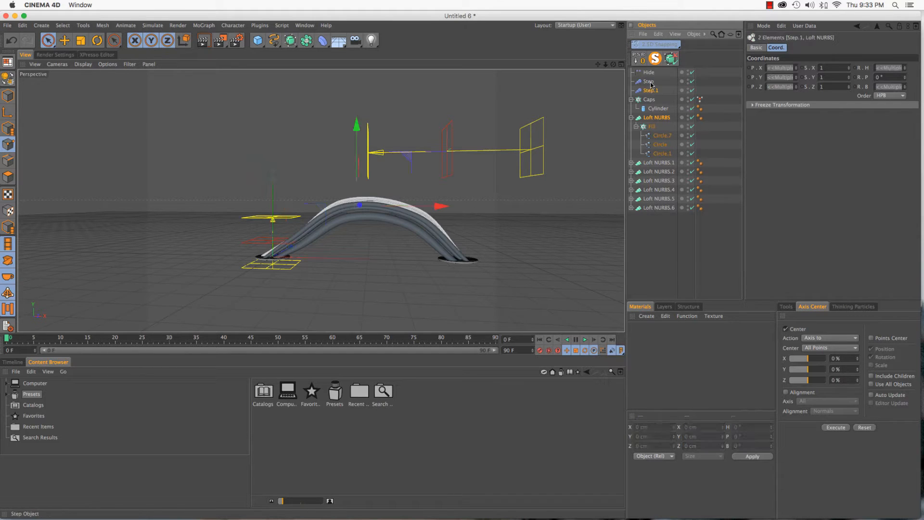
{"action": "left_click", "coordinate": [651, 82], "text": "super"}
{"action": "left_click", "coordinate": [651, 60]}
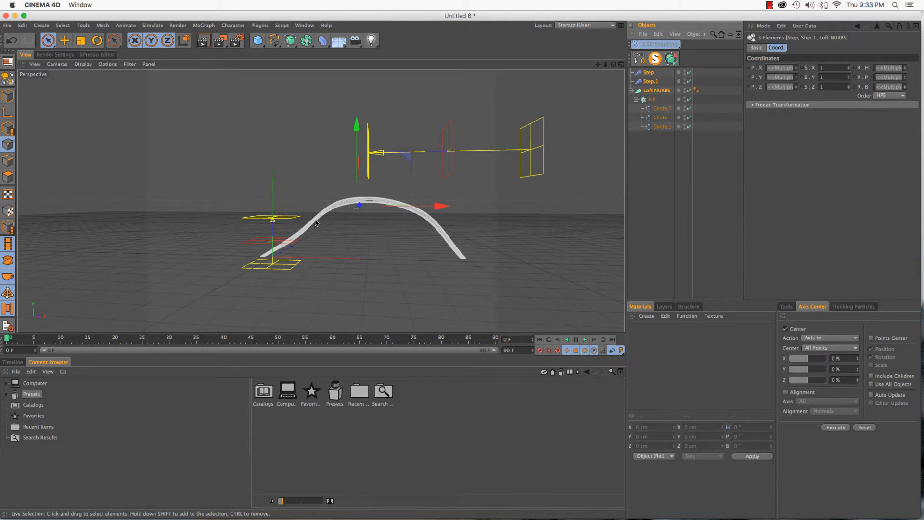
{"action": "left_click_drag", "start_coordinate": [304, 225], "coordinate": [316, 204], "text": "alt"}
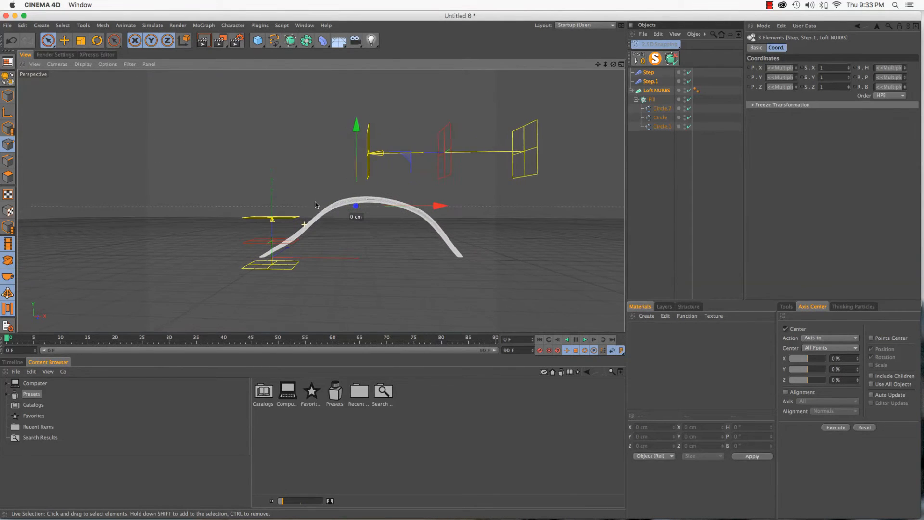
{"action": "left_click", "coordinate": [655, 58]}
{"action": "key", "text": "ctrl+Up"}
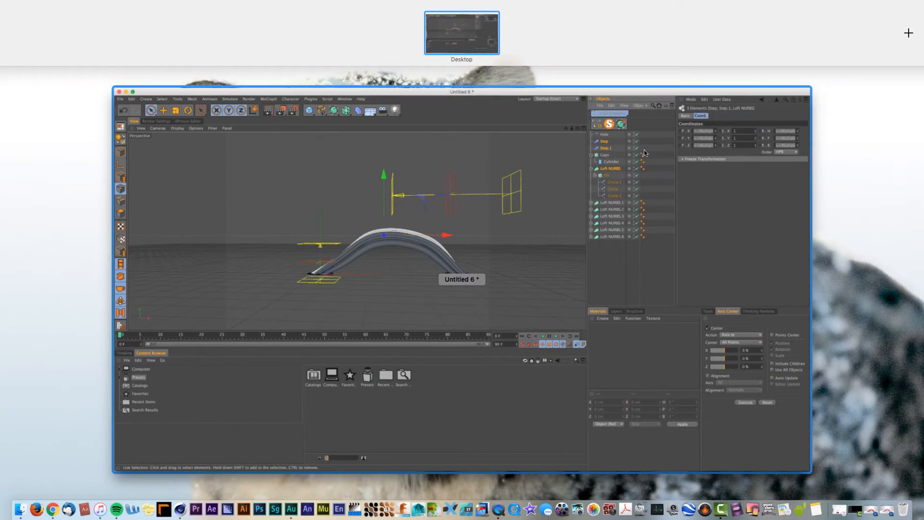
{"action": "left_click", "coordinate": [527, 231]}
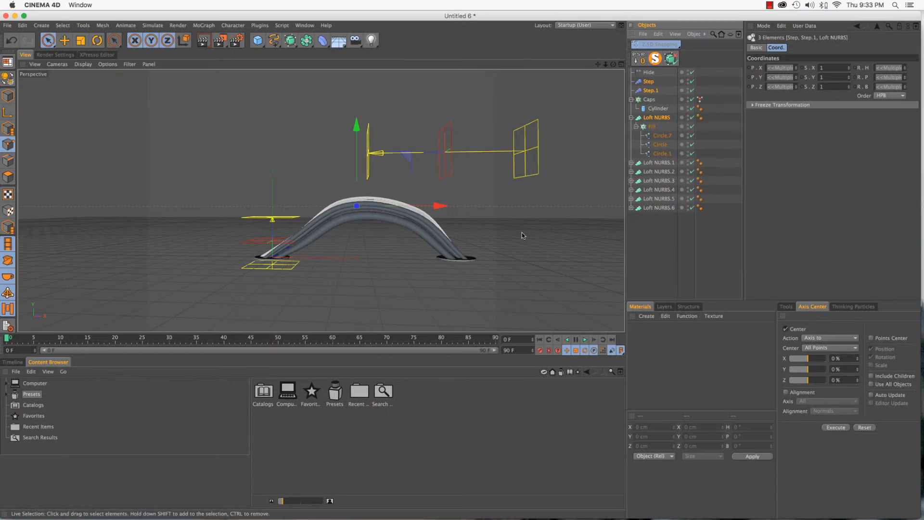
Duplicate Circle.7 inside the Fill cloner of Loft NURBS.1 and set the copy's heading rotation to -50°.
{"action": "left_click", "coordinate": [631, 163]}
{"action": "left_click", "coordinate": [663, 180]}
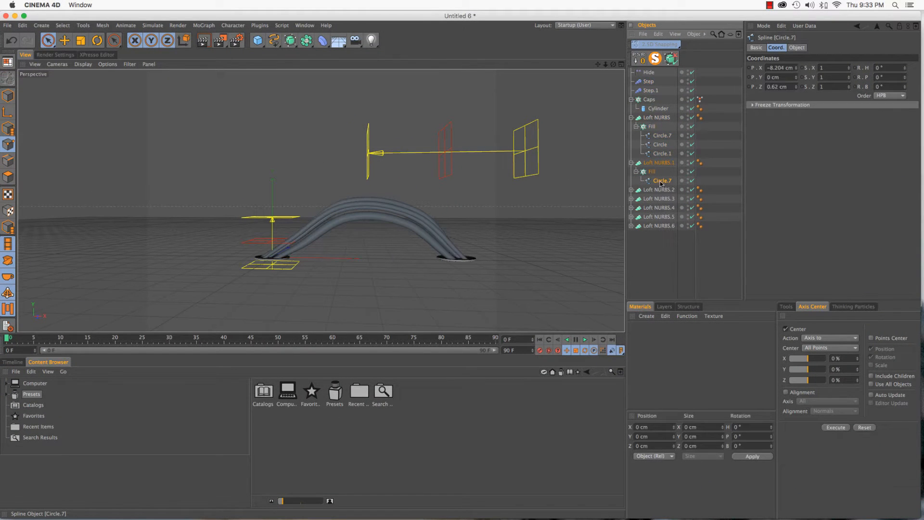
{"action": "left_click_drag", "start_coordinate": [660, 183], "coordinate": [661, 187], "text": "ctrl"}
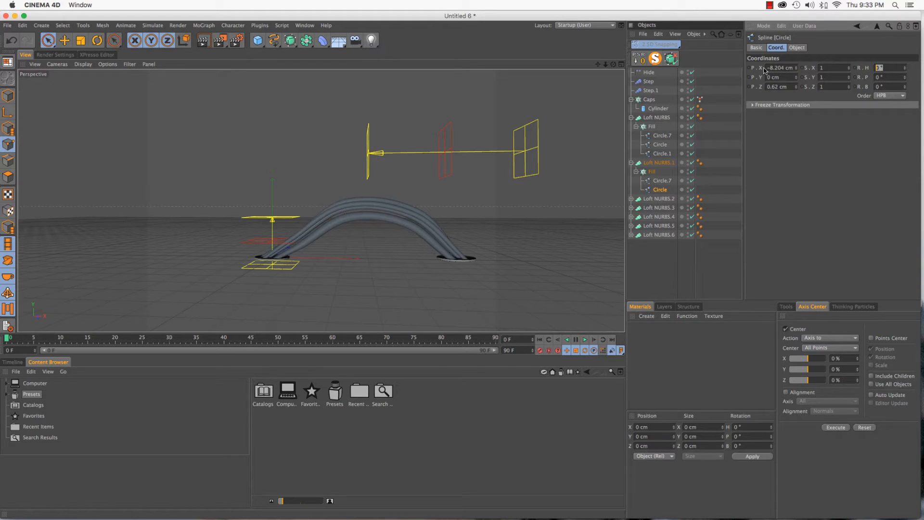
Duplicate the rotated circle copy inside the Fill cloner of Loft NURBS.1 and set the new copy's heading rotation to 40°.
{"action": "left_click", "coordinate": [660, 191]}
{"action": "left_click_drag", "start_coordinate": [661, 194], "coordinate": [657, 195]}
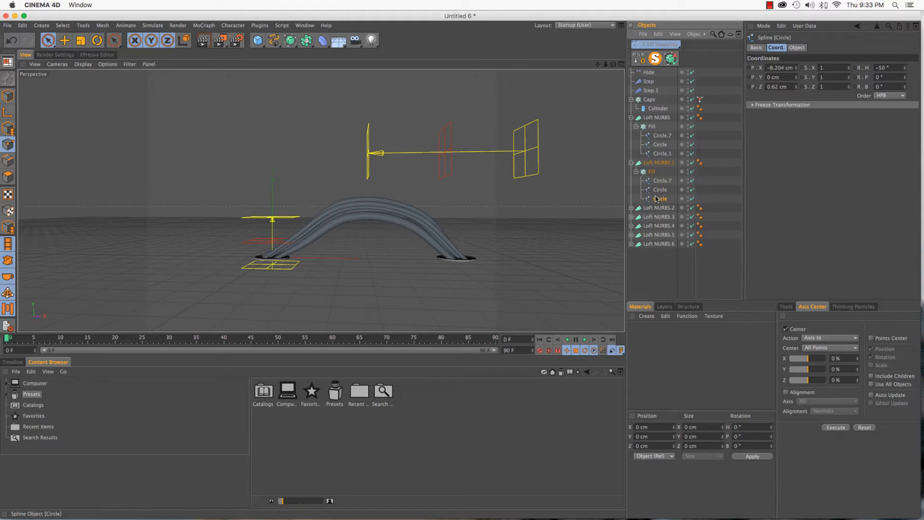
{"action": "left_click", "coordinate": [897, 68]}
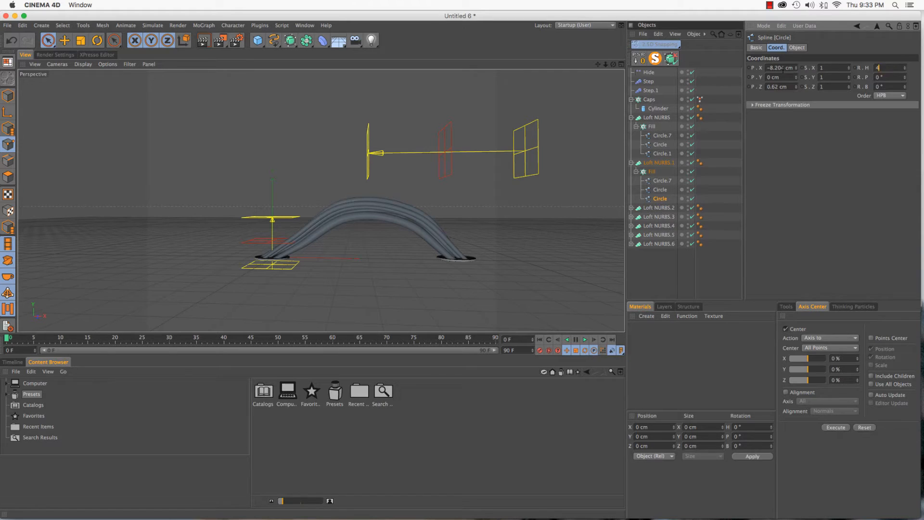
Duplicate Circle.7 inside the Fill cloner of Loft NURBS.2 and set the copy's heading rotation to -50°.
{"action": "left_click", "coordinate": [632, 208]}
{"action": "left_click", "coordinate": [662, 226]}
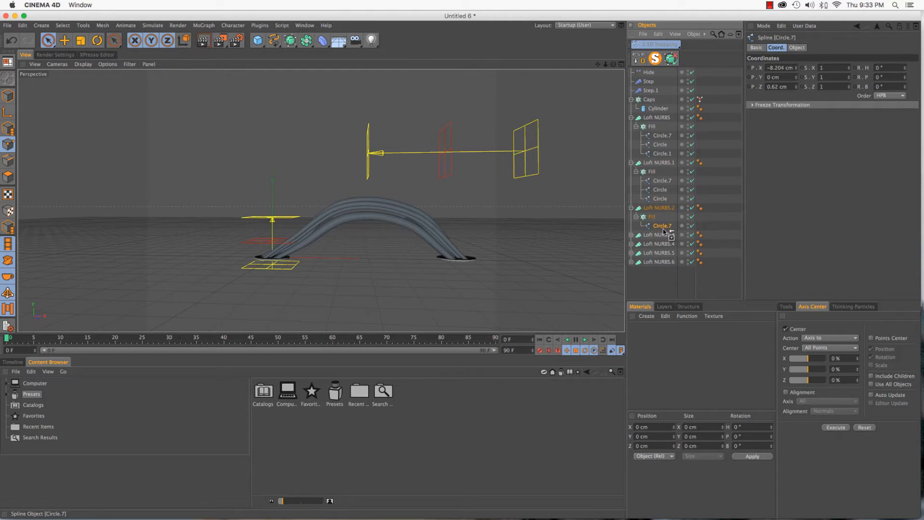
{"action": "left_click_drag", "start_coordinate": [664, 231], "coordinate": [660, 233], "text": "ctrl"}
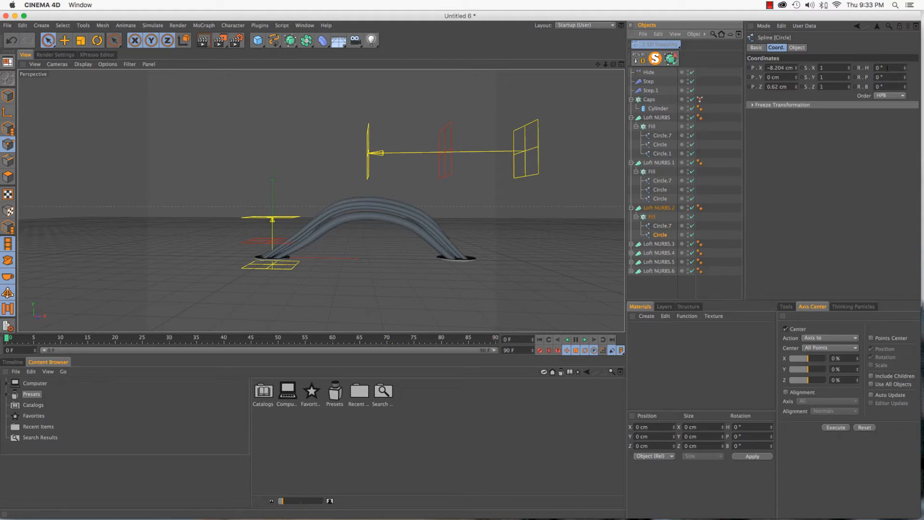
{"action": "left_click", "coordinate": [887, 67]}
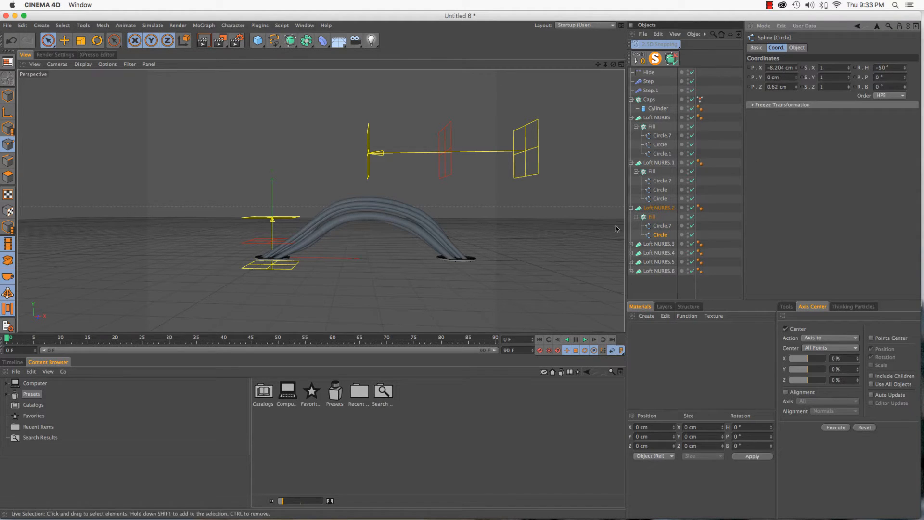
Duplicate the -50° circle inside Loft NURBS.2's Fill cloner and set the new copy's heading rotation to 40°.
{"action": "left_click", "coordinate": [660, 235]}
{"action": "left_click_drag", "start_coordinate": [659, 238], "coordinate": [661, 240], "text": "ctrl"}
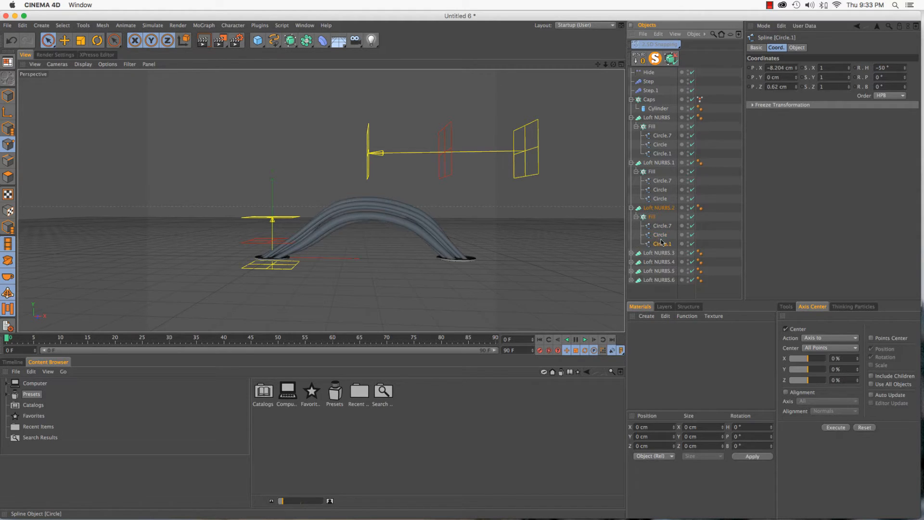
{"action": "left_click", "coordinate": [889, 68]}
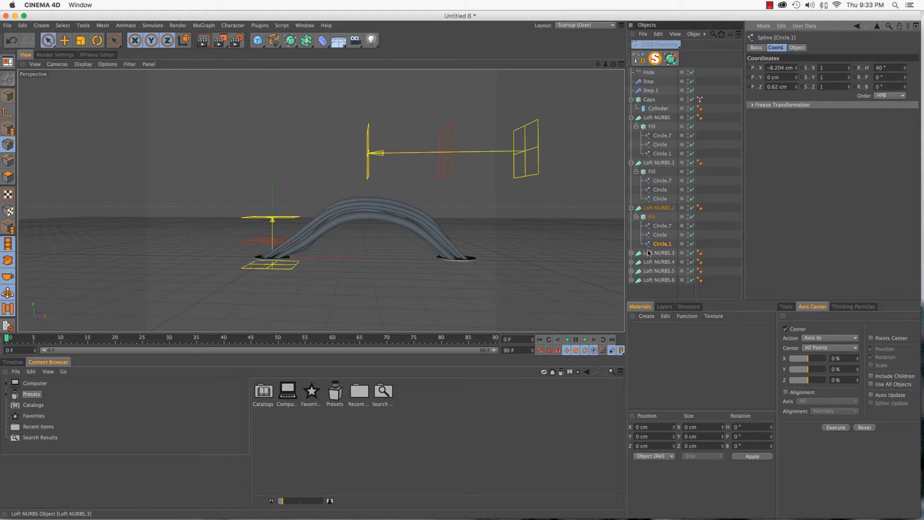
Duplicate Circle.7 inside the Fill cloner of Loft NURBS.3 and set the copy's heading rotation to -50°.
{"action": "left_click", "coordinate": [631, 253]}
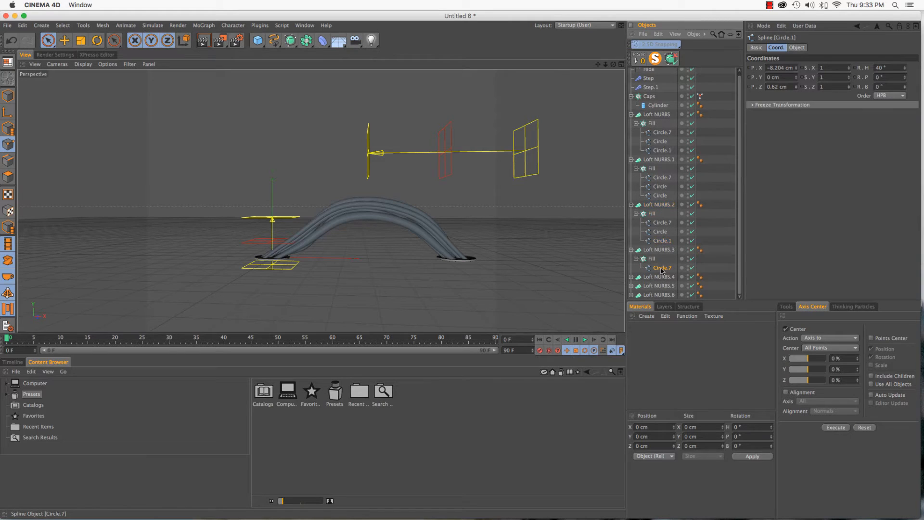
{"action": "left_click_drag", "start_coordinate": [661, 272], "coordinate": [661, 273], "text": "ctrl"}
{"action": "left_click", "coordinate": [885, 68]}
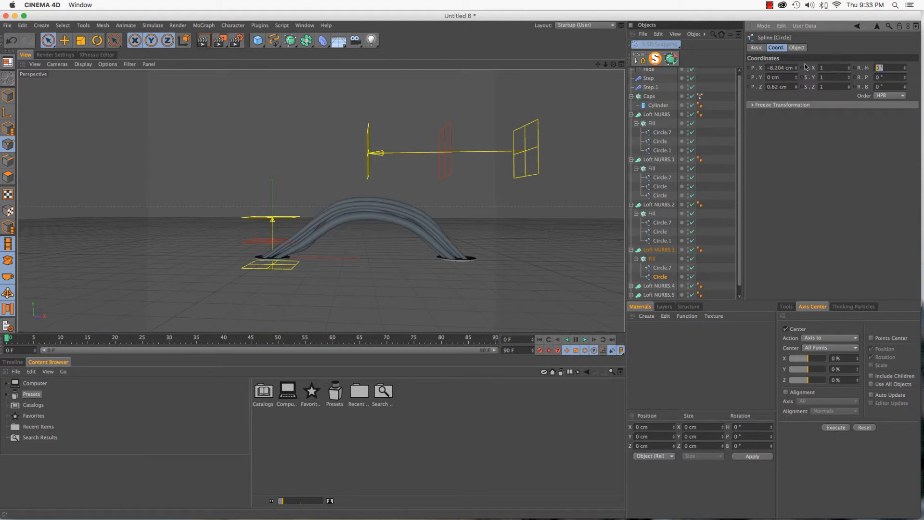
{"action": "type", "text": "-50"}
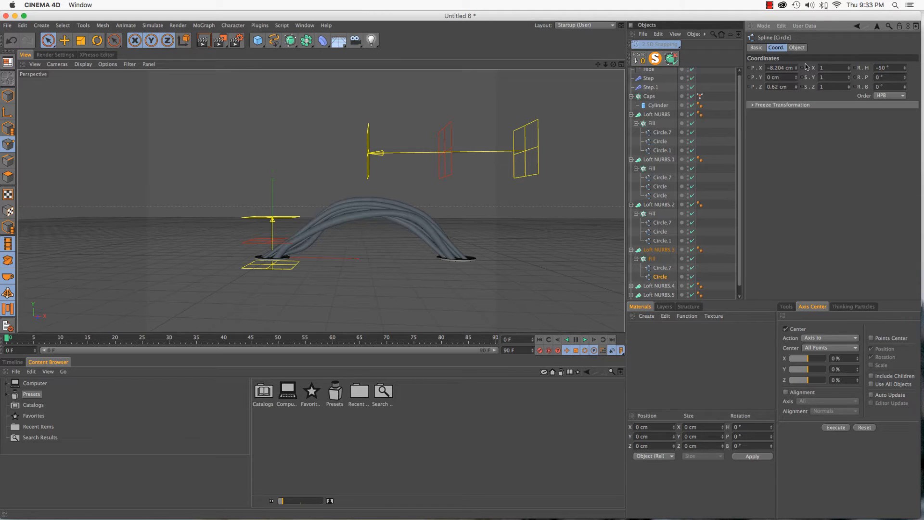
Duplicate the -50° circle inside Loft NURBS.3's Fill cloner and set the new copy's heading rotation to 40°.
{"action": "left_click", "coordinate": [661, 278]}
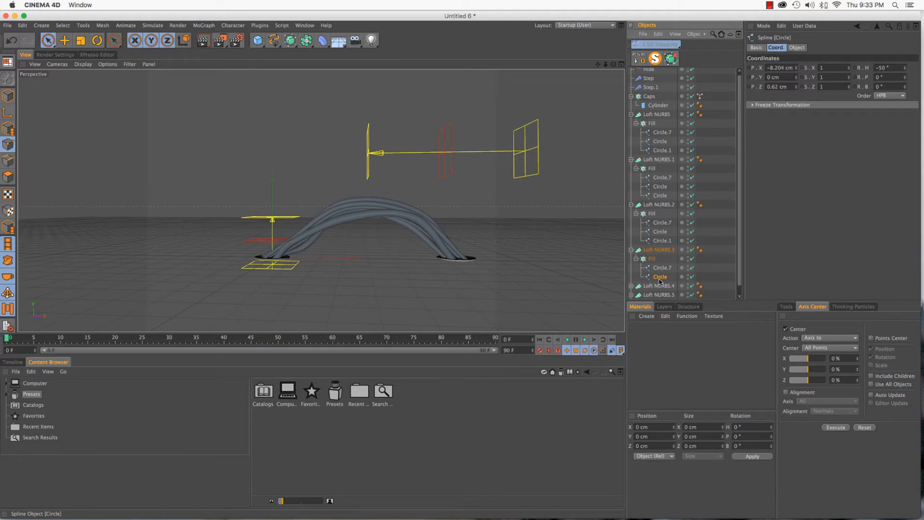
{"action": "left_click_drag", "start_coordinate": [660, 283], "coordinate": [662, 284], "text": "ctrl"}
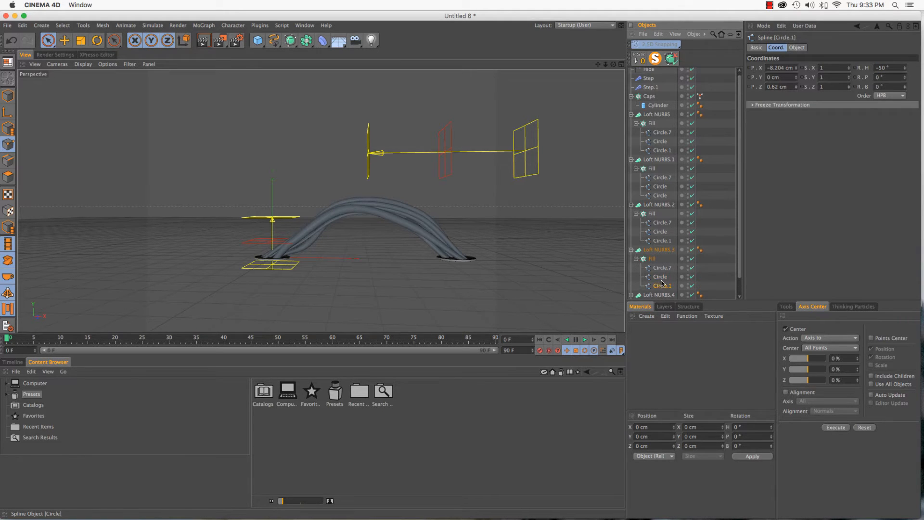
{"action": "left_click", "coordinate": [885, 68]}
{"action": "type", "text": "40"}
{"action": "key", "text": "Return"}
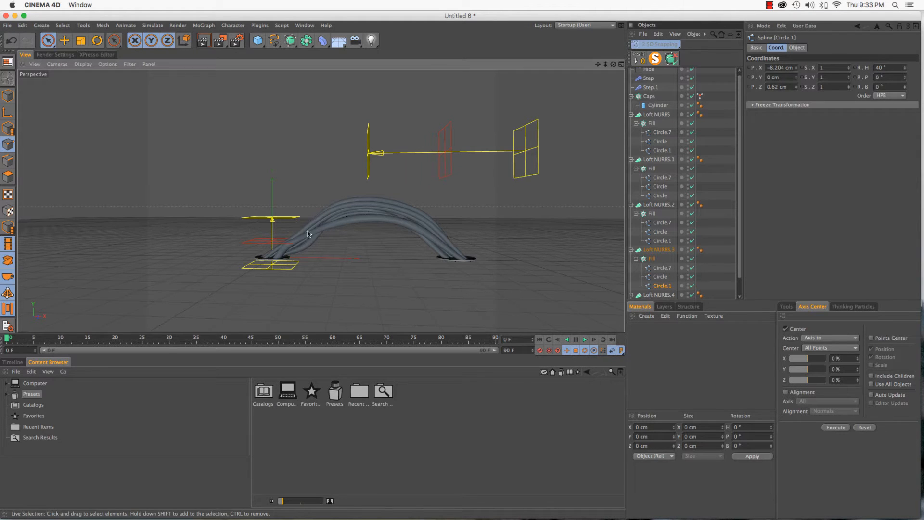
Duplicate Circle.7 inside the Fill cloner of Loft NURBS.4 and set the copy's heading rotation to -560°.
{"action": "mouse_move", "coordinate": [302, 214]}
{"action": "left_mouse_down", "text": "alt"}
{"action": "mouse_move", "coordinate": [546, 224]}
{"action": "mouse_move", "coordinate": [528, 285]}
{"action": "mouse_move", "coordinate": [325, 172]}
{"action": "mouse_move", "coordinate": [353, 264]}
{"action": "mouse_move", "coordinate": [410, 295]}
{"action": "mouse_move", "coordinate": [284, 214]}
{"action": "left_mouse_up", "text": "alt"}
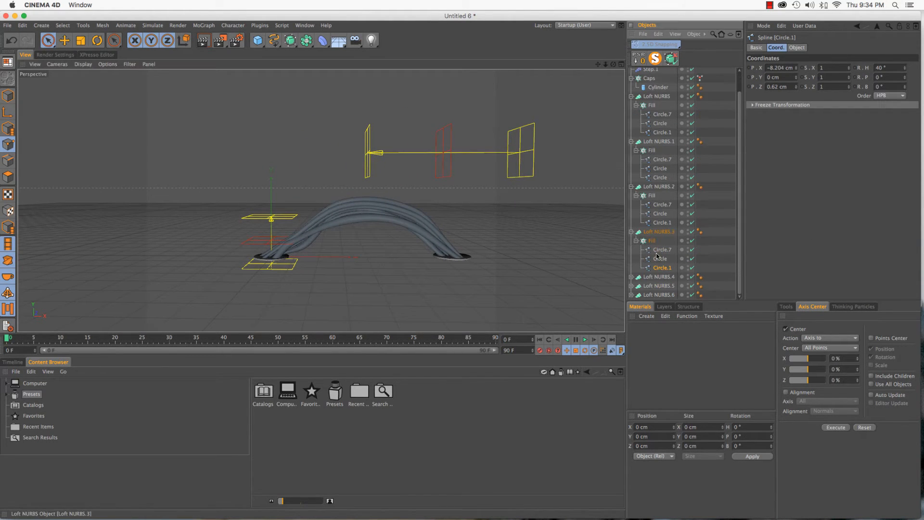
{"action": "scroll", "coordinate": [674, 265], "scroll_direction": "down", "scroll_amount": 1}
{"action": "scroll", "coordinate": [682, 266], "scroll_direction": "down", "scroll_amount": 1}
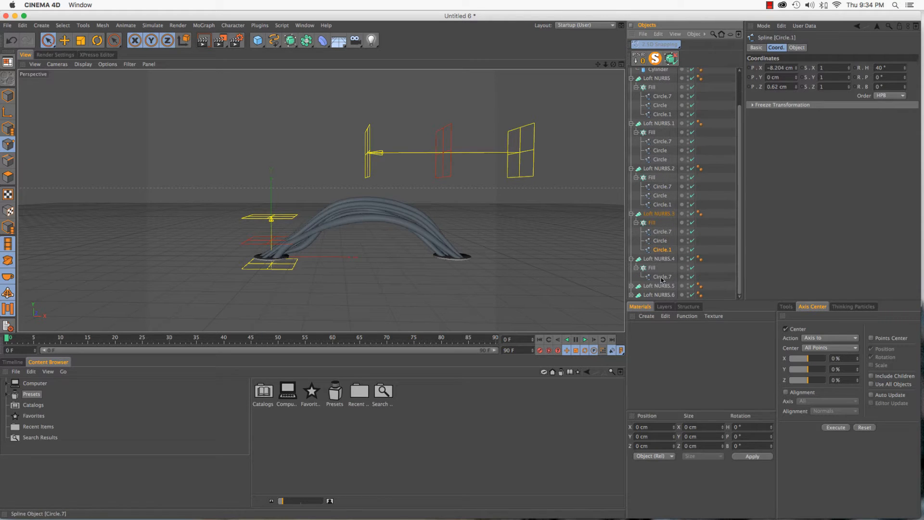
{"action": "left_click", "coordinate": [663, 278]}
{"action": "left_click_drag", "start_coordinate": [663, 283], "coordinate": [663, 284], "text": "ctrl"}
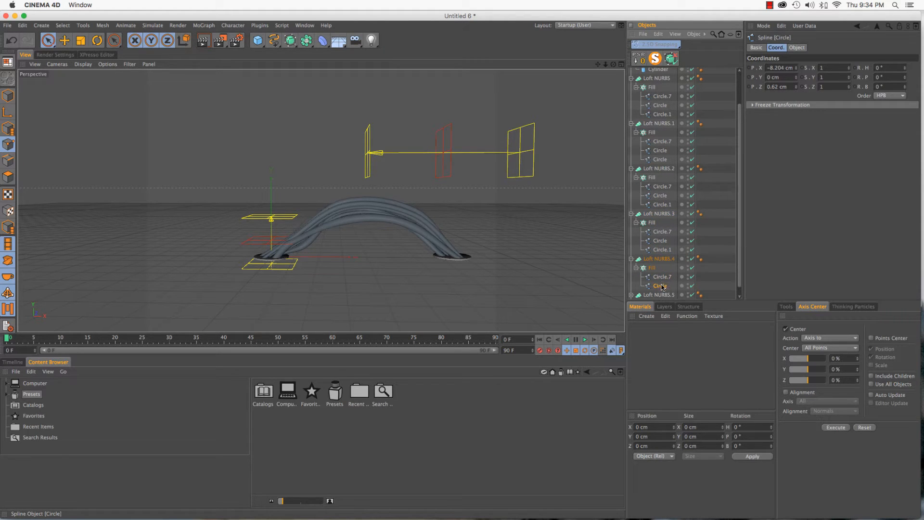
{"action": "left_click", "coordinate": [892, 67]}
{"action": "type", "text": "-56"}
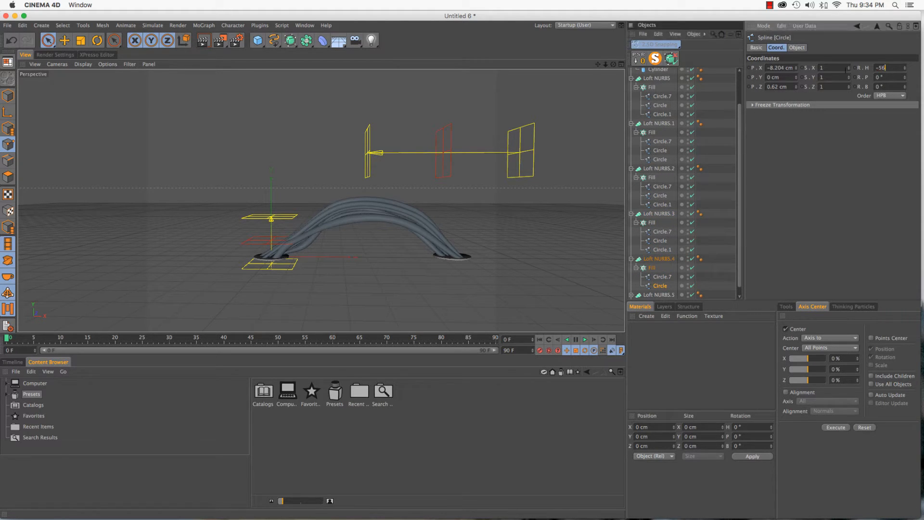
{"action": "type", "text": "0"}
{"action": "key", "text": "Return"}
Duplicate the rotated circle inside Loft NURBS.4's Fill cloner and correct the heading rotation to -50°.
{"action": "left_click", "coordinate": [660, 287]}
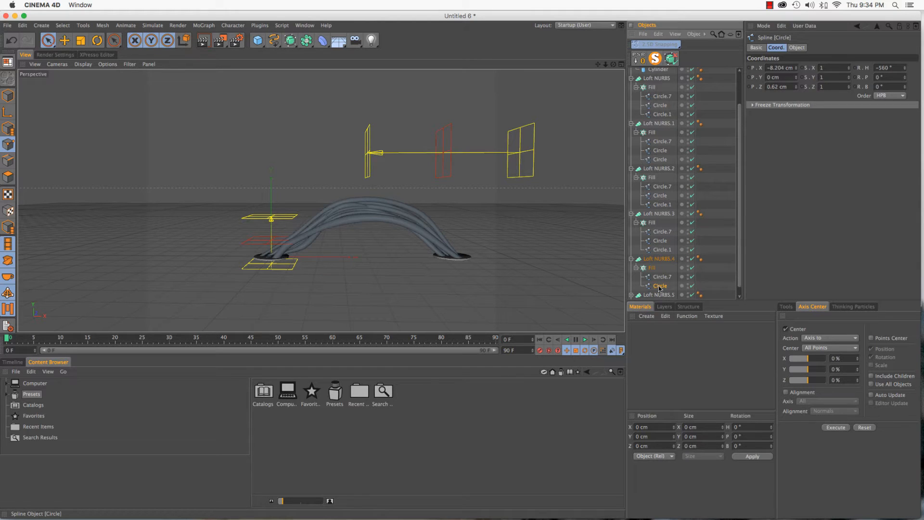
{"action": "left_click_drag", "start_coordinate": [660, 293], "coordinate": [659, 291]}
{"action": "left_click", "coordinate": [886, 67]}
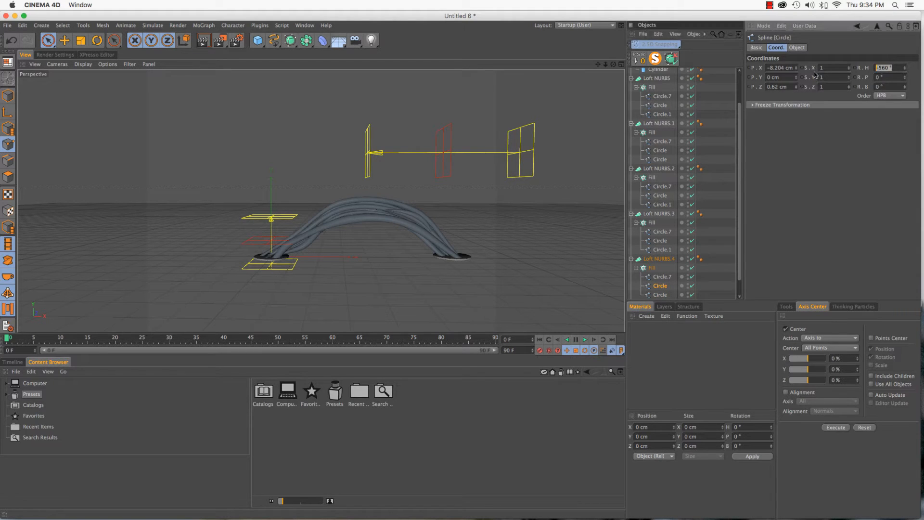
Set the heading rotation of the last circle copy in Loft NURBS.4 to 40°.
{"action": "left_click", "coordinate": [660, 295]}
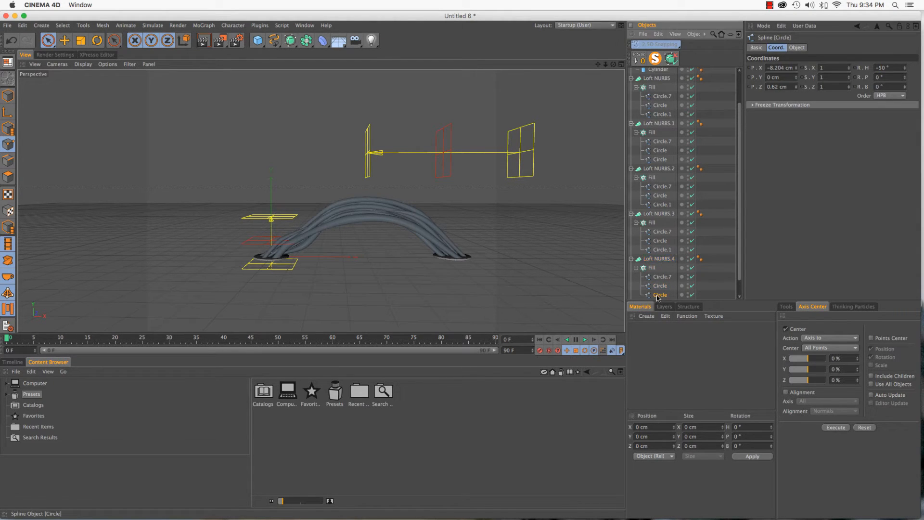
{"action": "left_click_drag", "start_coordinate": [903, 68], "coordinate": [810, 80]}
{"action": "type", "text": "40"}
{"action": "key", "text": "Return"}
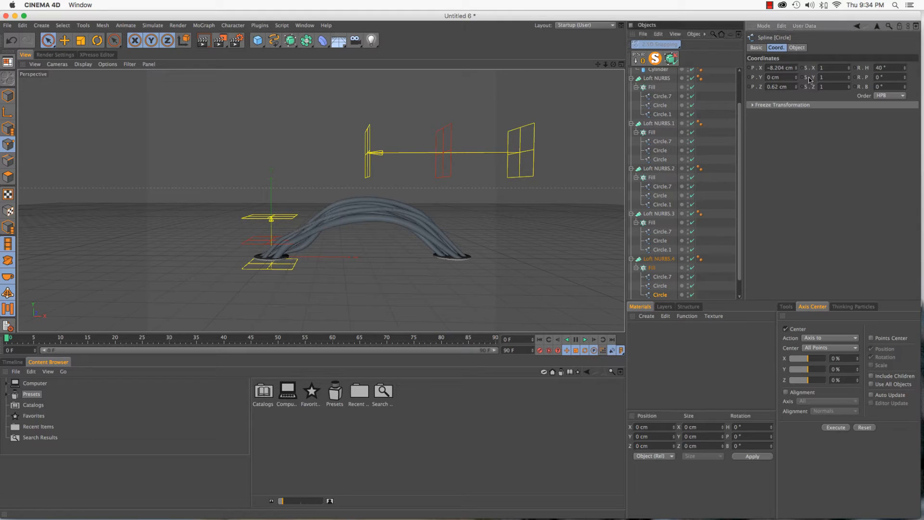
Duplicate Circle.7 inside the Fill cloner of Loft NURBS.5.
{"action": "scroll", "coordinate": [690, 228], "scroll_direction": "down", "scroll_amount": 2}
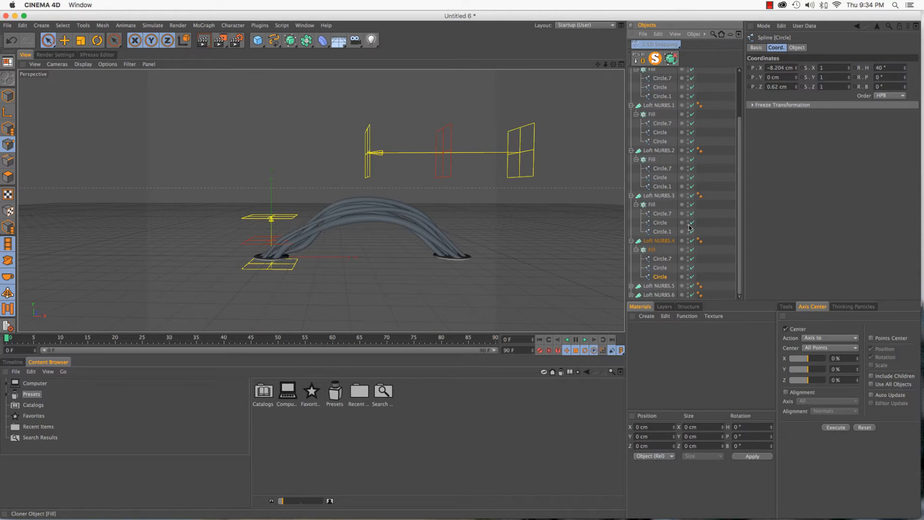
{"action": "left_click", "coordinate": [632, 286]}
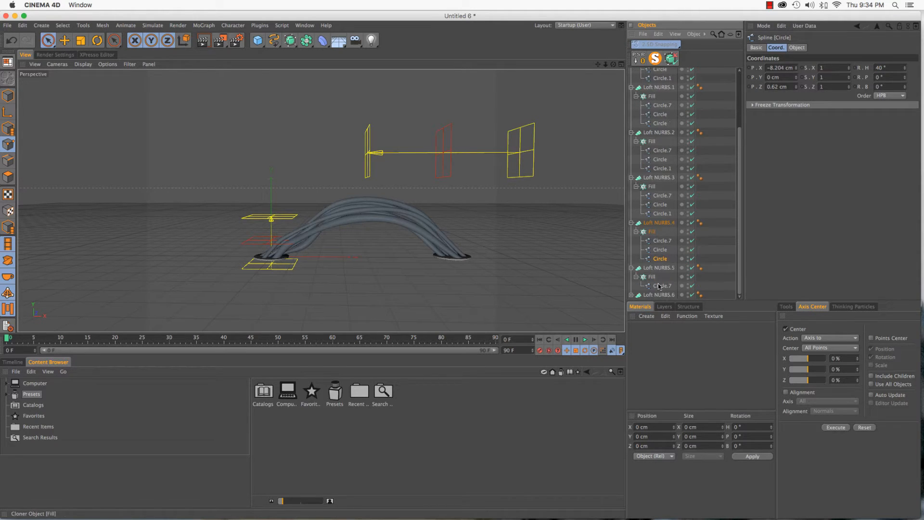
{"action": "left_click", "coordinate": [663, 286]}
{"action": "left_click_drag", "start_coordinate": [663, 291], "coordinate": [661, 294], "text": "ctrl"}
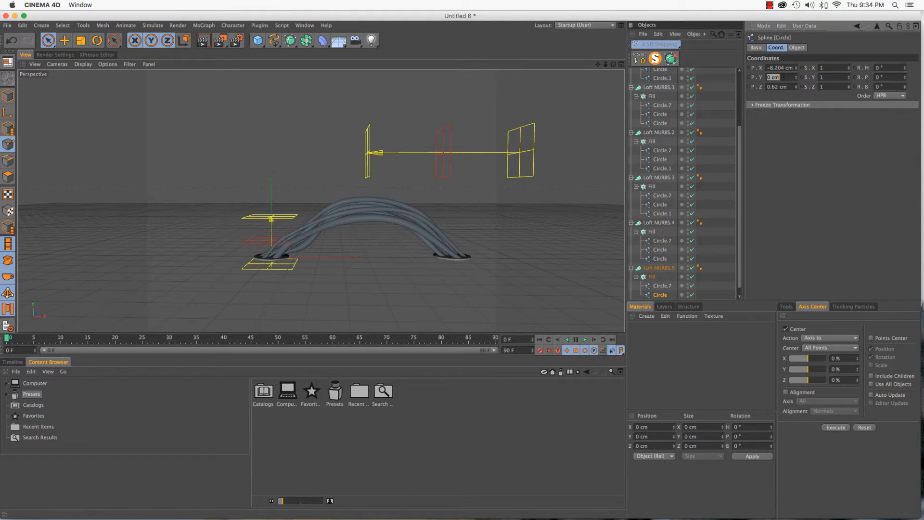
{"action": "left_click", "coordinate": [785, 68]}
{"action": "type", "text": "-520"}
{"action": "key", "text": "Return"}
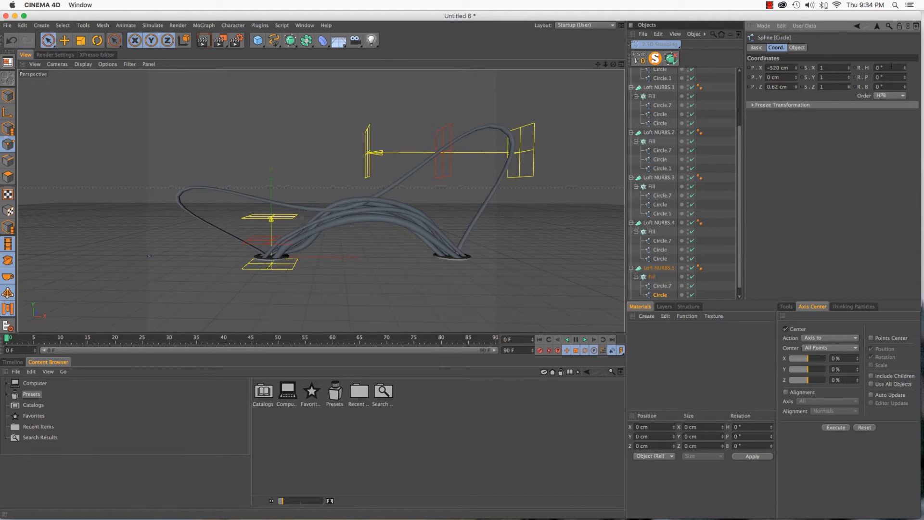
{"action": "key", "text": "super+z"}
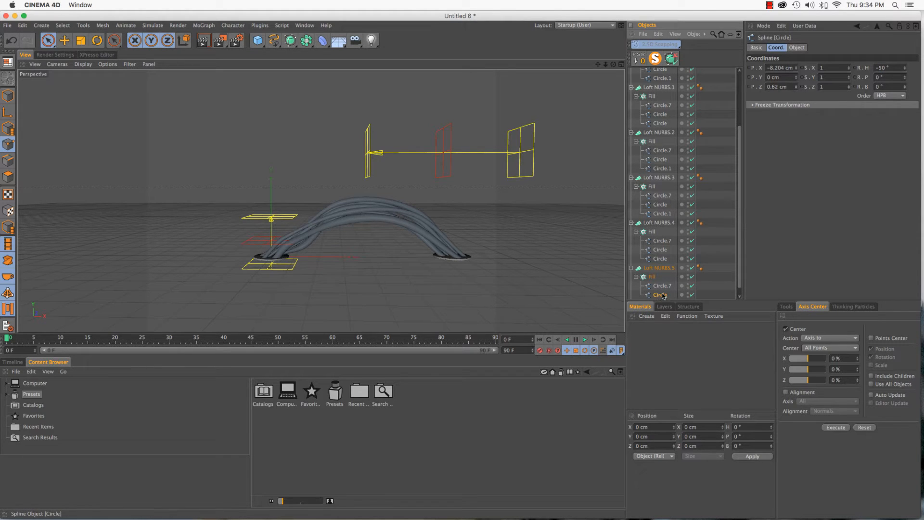
Duplicate the -50° circle inside Loft NURBS.5's Fill cloner and set the new copy's heading rotation to 40°.
{"action": "scroll", "coordinate": [667, 289], "scroll_direction": "down", "scroll_amount": 1}
{"action": "left_click_drag", "start_coordinate": [666, 291], "coordinate": [660, 292], "text": "ctrl"}
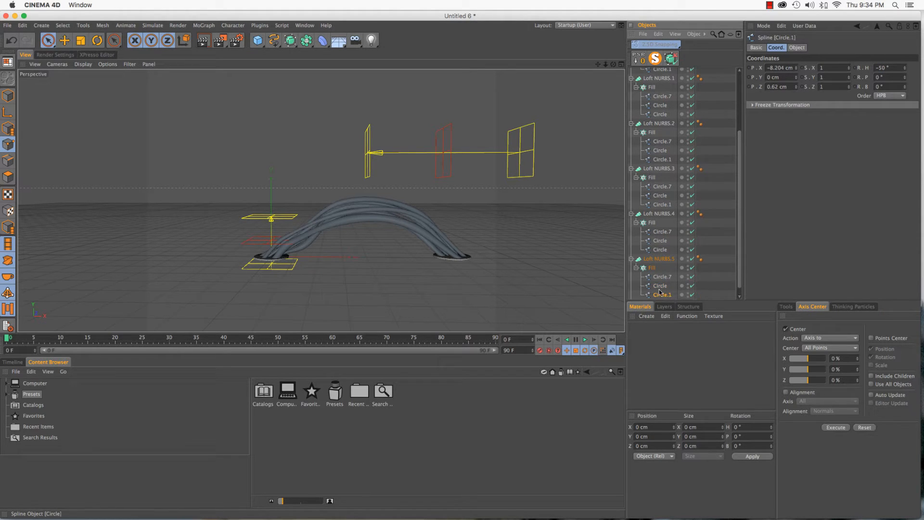
{"action": "left_click_drag", "start_coordinate": [893, 68], "coordinate": [851, 68]}
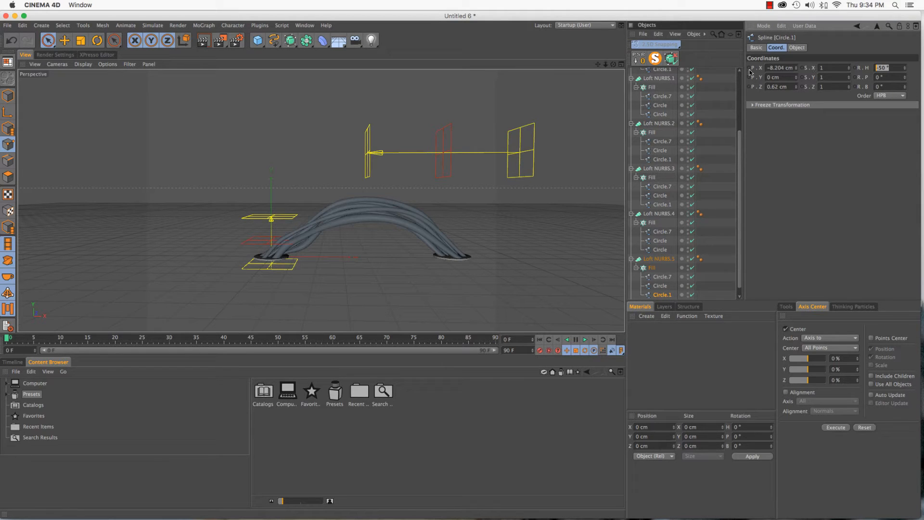
Duplicate Circle.7 inside the Fill cloner of Loft NURBS.6 and set the copy's heading rotation to -50°.
{"action": "scroll", "coordinate": [721, 245], "scroll_direction": "down", "scroll_amount": 1}
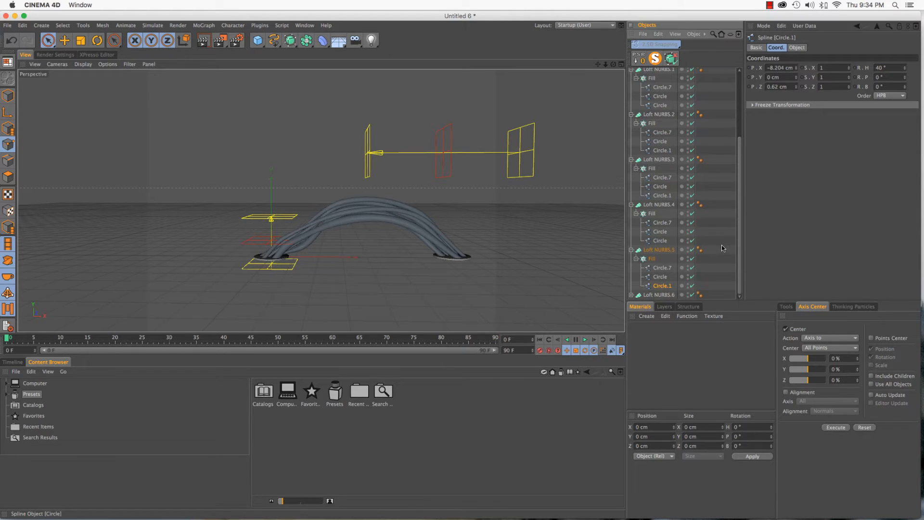
{"action": "left_click", "coordinate": [632, 294]}
{"action": "scroll", "coordinate": [650, 294], "scroll_direction": "down", "scroll_amount": 2}
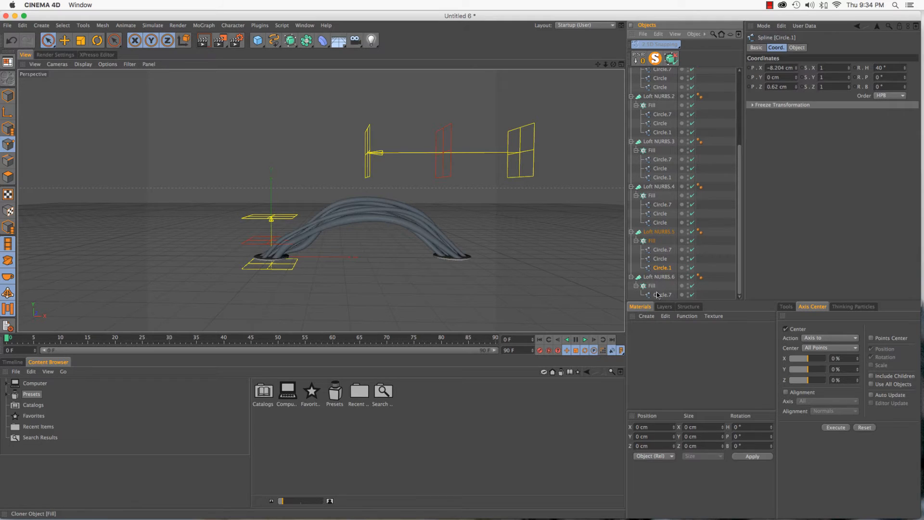
{"action": "left_click", "coordinate": [662, 295]}
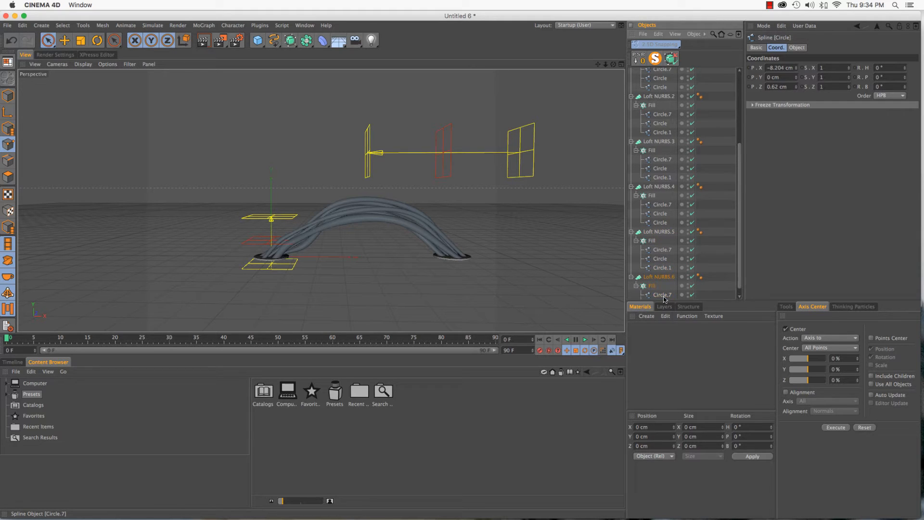
{"action": "scroll", "coordinate": [665, 299], "scroll_direction": "down", "scroll_amount": 1}
{"action": "left_click", "coordinate": [663, 295]}
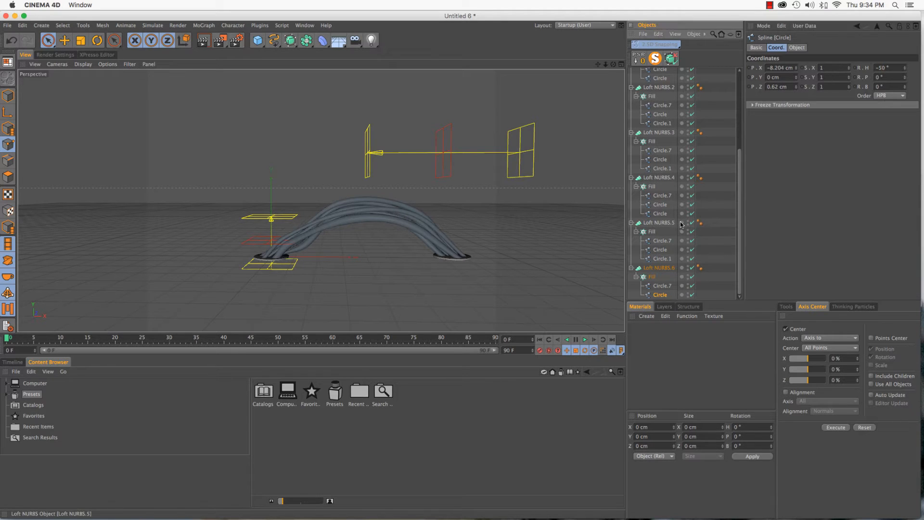
Duplicate the -50° circle copy inside the Fill cloner of Loft NURBS.6.
{"action": "left_click", "coordinate": [689, 307]}
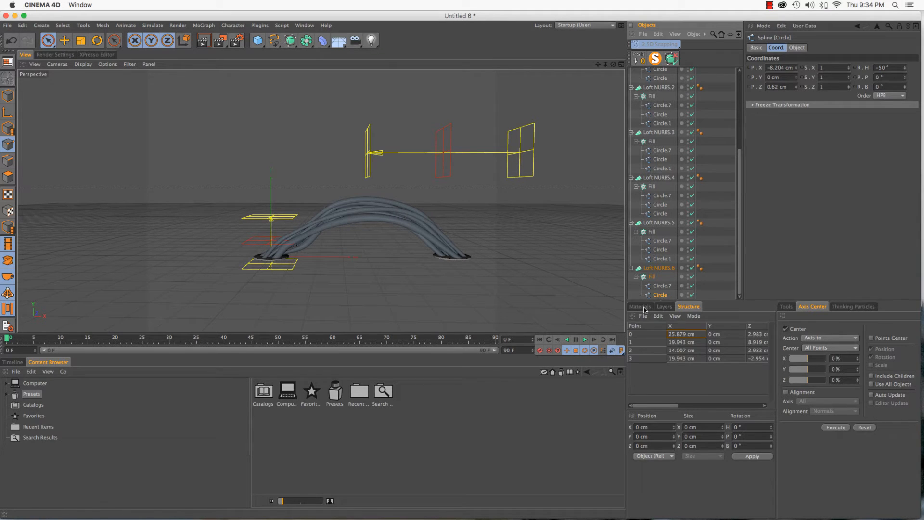
{"action": "left_click", "coordinate": [643, 307]}
{"action": "left_click", "coordinate": [661, 297]}
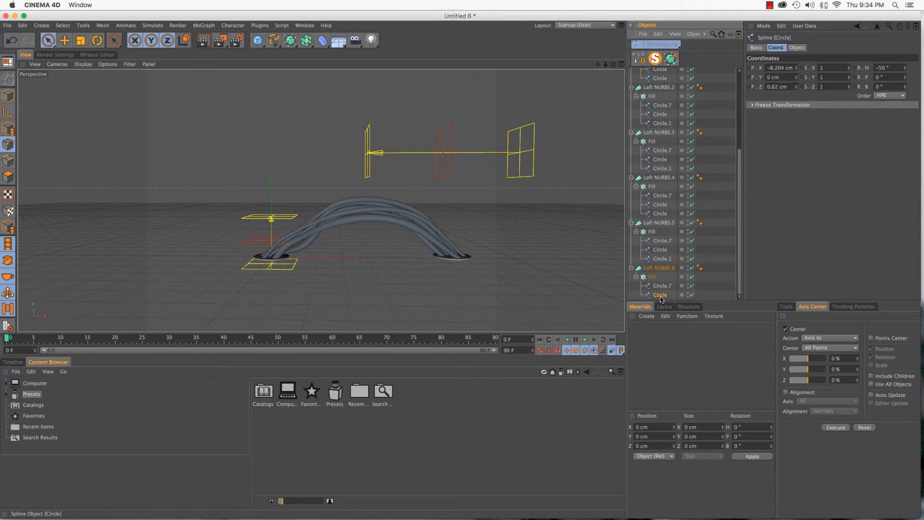
{"action": "scroll", "coordinate": [661, 300], "scroll_direction": "down", "scroll_amount": 1}
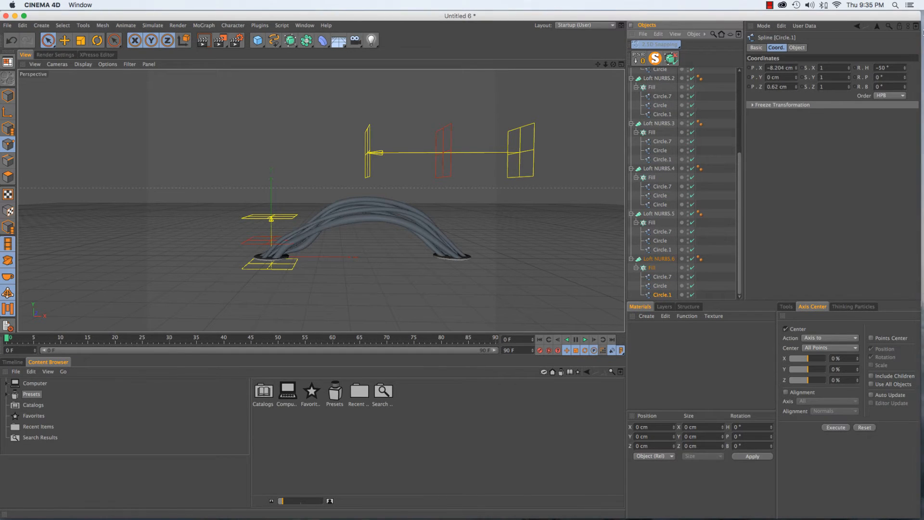
Set the heading rotation of the newest circle copy in Loft NURBS.6's Fill cloner to 40°.
{"action": "left_click", "coordinate": [886, 68]}
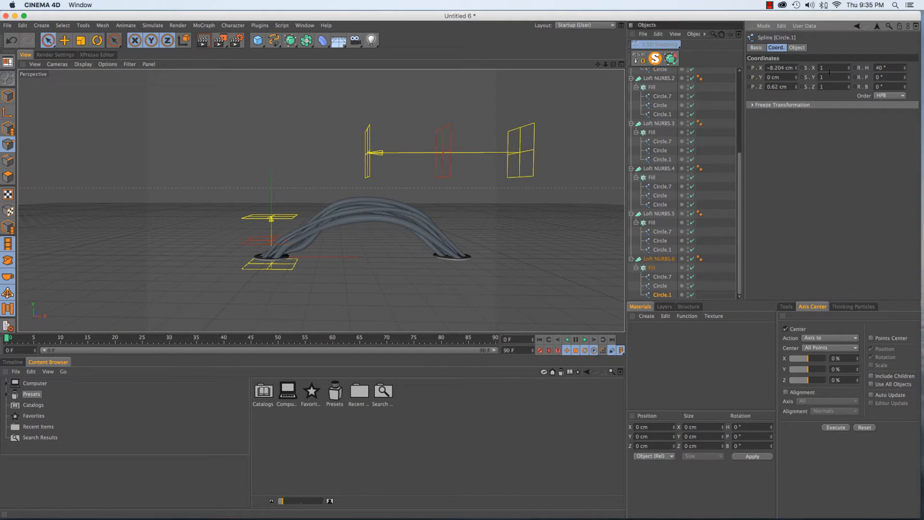
Try moving the Step effector up and down along the vertical axis, ending at a Y position of about 50 cm.
{"action": "scroll", "coordinate": [699, 192], "scroll_direction": "up", "scroll_amount": 5}
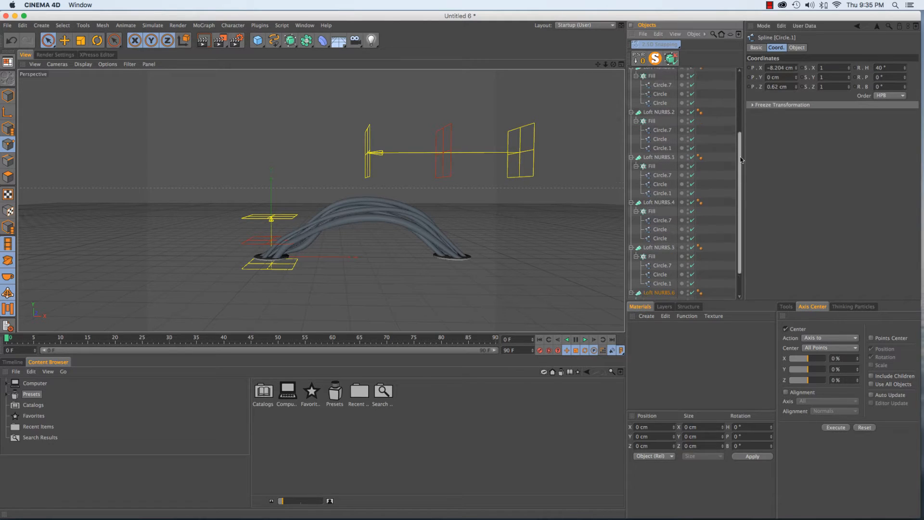
{"action": "left_click", "coordinate": [649, 82]}
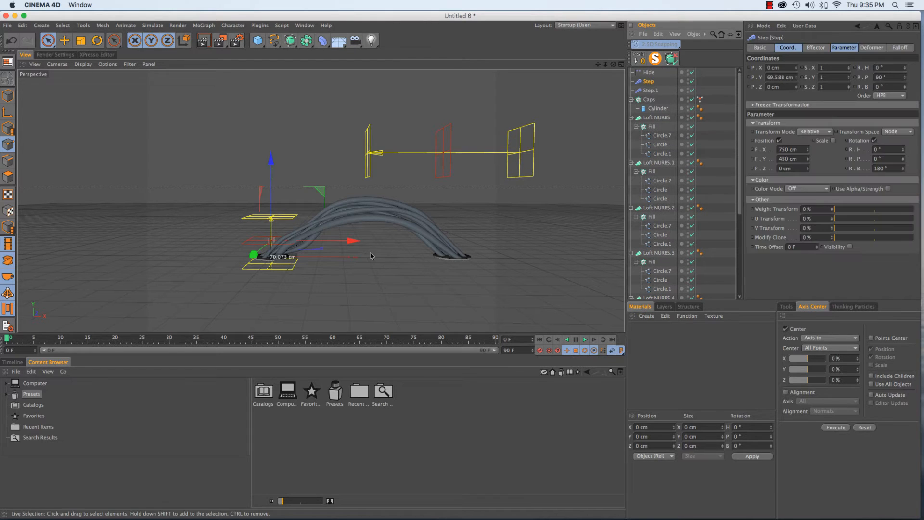
{"action": "left_click_drag", "start_coordinate": [270, 157], "coordinate": [290, 154]}
{"action": "left_click_drag", "start_coordinate": [322, 201], "coordinate": [513, 174], "text": "alt"}
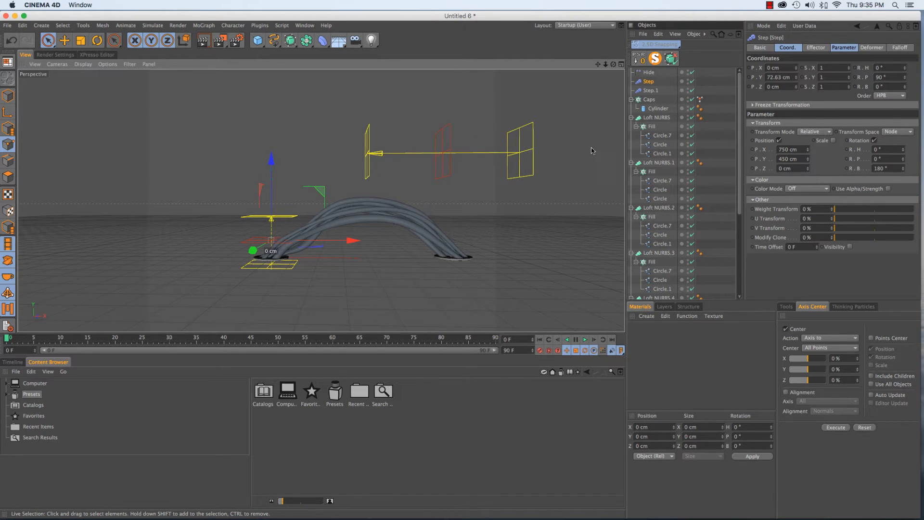
{"action": "left_click_drag", "start_coordinate": [272, 163], "coordinate": [311, 169]}
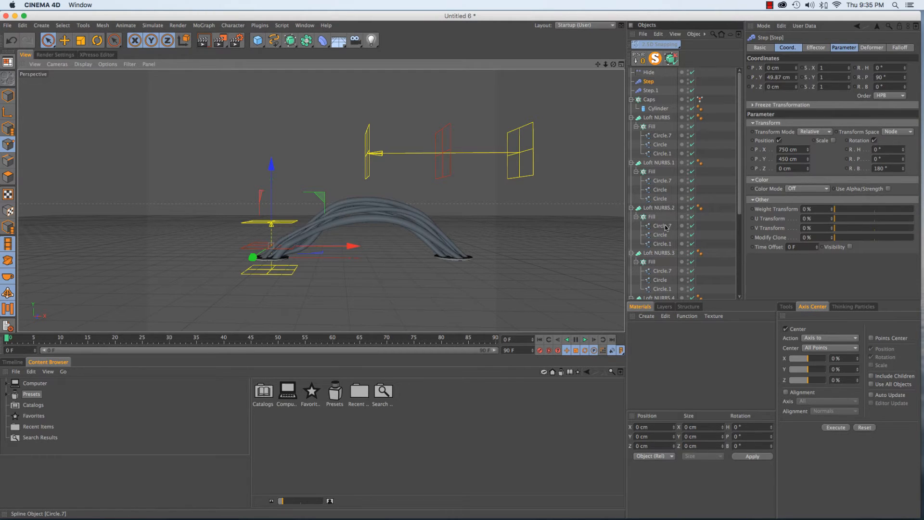
Inspect the three circles in Loft NURBS.2's Fill cloner one by one in the Top view, then return to Perspective.
{"action": "key", "text": "F2"}
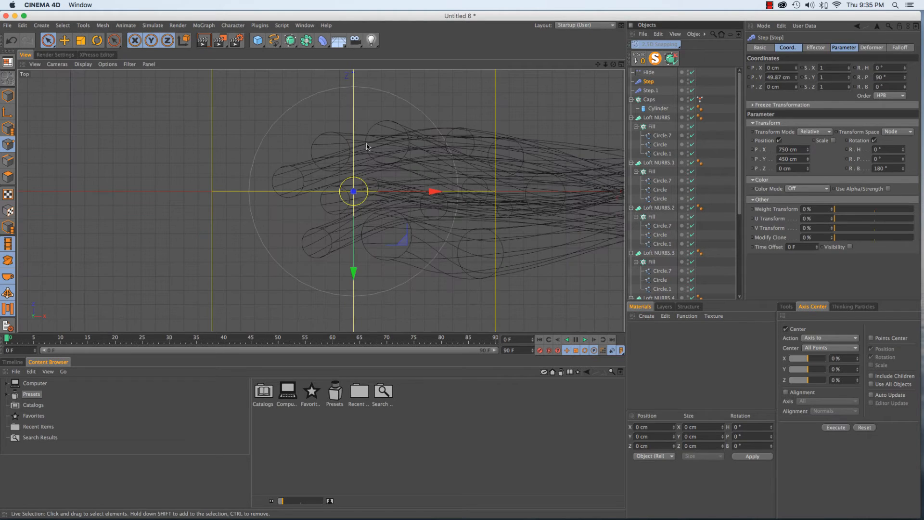
{"action": "left_click", "coordinate": [663, 226]}
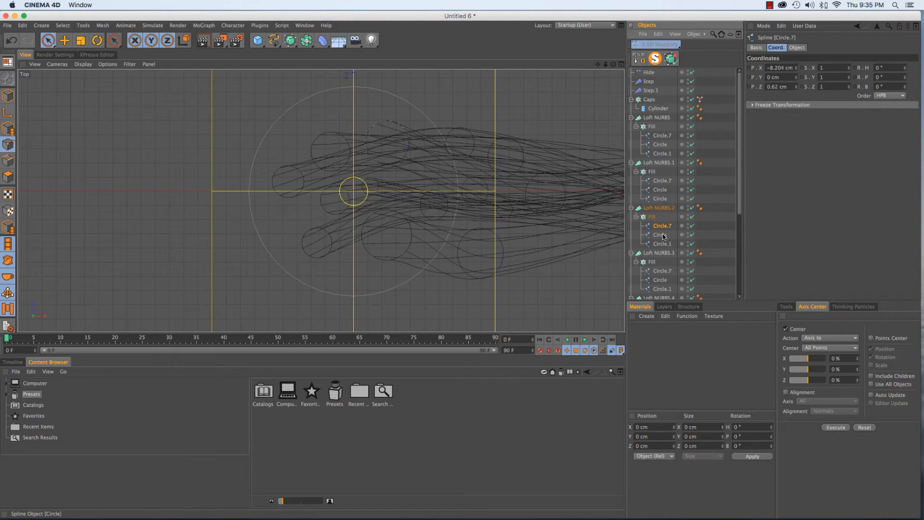
{"action": "left_click", "coordinate": [662, 235]}
{"action": "left_click", "coordinate": [663, 244]}
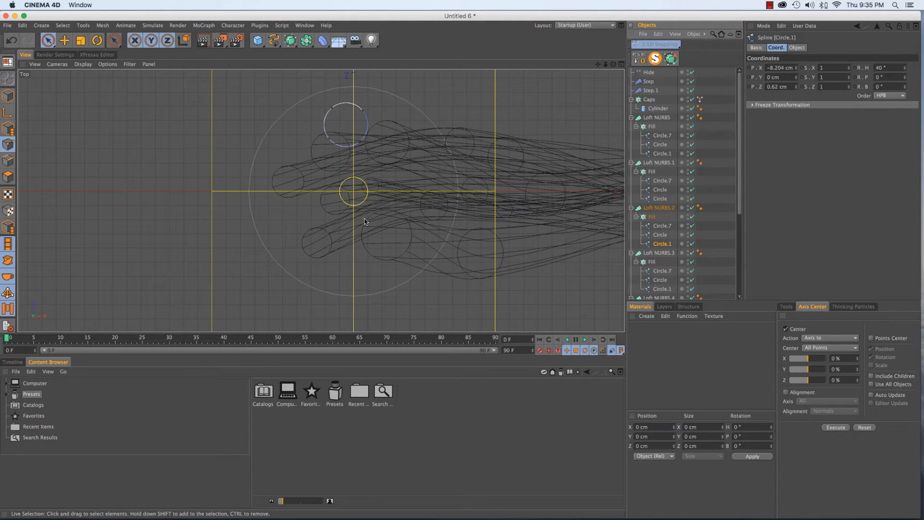
{"action": "key", "text": "F1"}
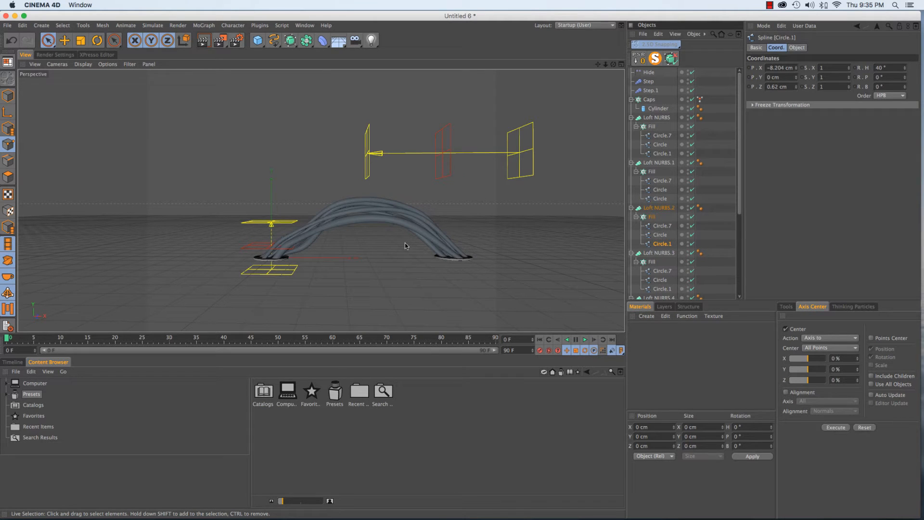
Try lowering the Step effector to a Y position of about 28 cm.
{"action": "left_click_drag", "start_coordinate": [406, 246], "coordinate": [409, 253], "text": "alt"}
{"action": "middle_click_drag", "start_coordinate": [410, 243], "coordinate": [422, 243], "text": "alt"}
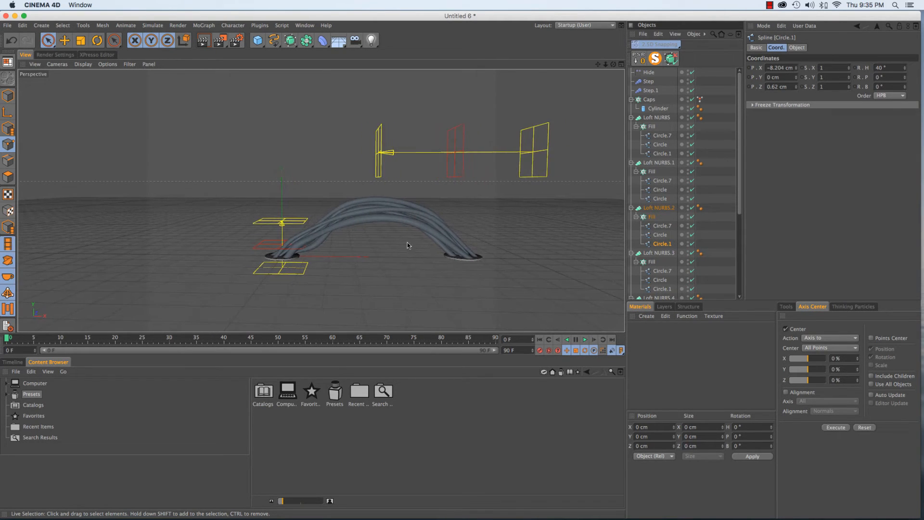
{"action": "left_click", "coordinate": [653, 91]}
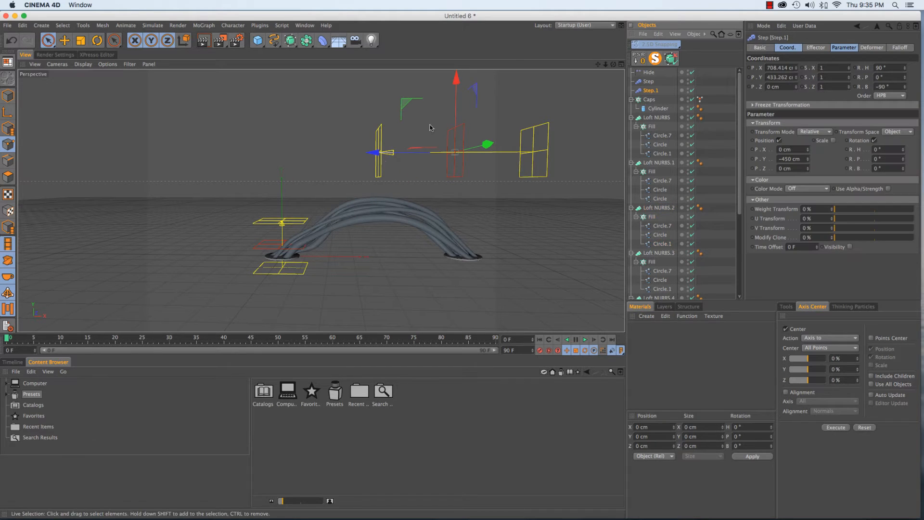
{"action": "left_click_drag", "start_coordinate": [283, 166], "coordinate": [305, 175]}
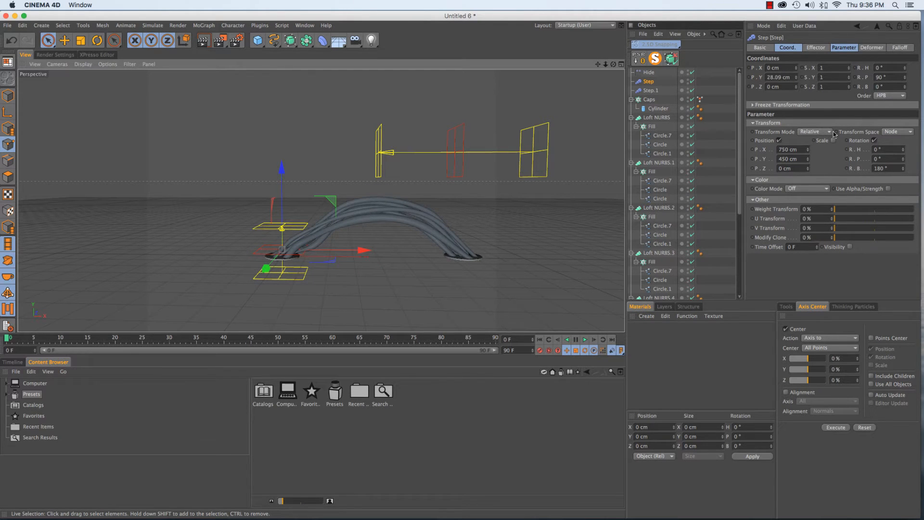
Try a 0 cm X position offset on the Step effector with the effector moved vertically, then undo both changes.
{"action": "left_click_drag", "start_coordinate": [803, 150], "coordinate": [702, 153]}
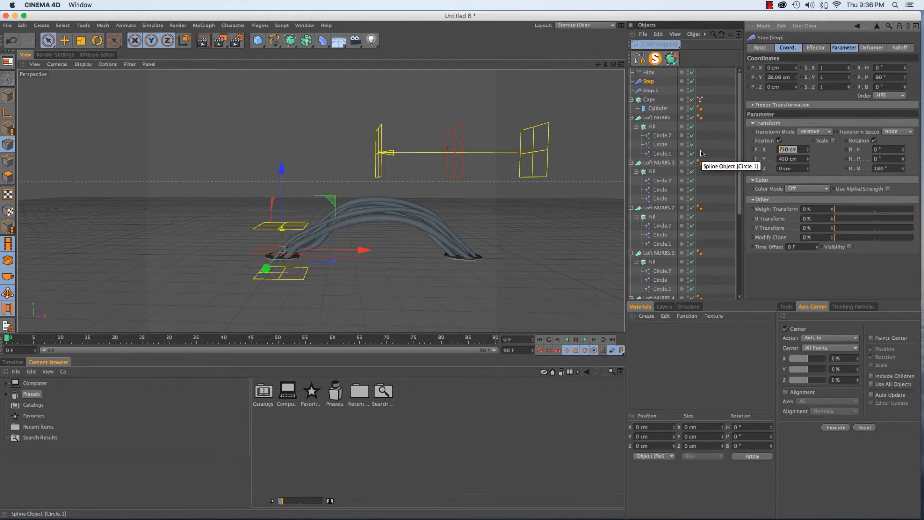
{"action": "type", "text": "0"}
{"action": "key", "text": "Return"}
{"action": "left_click_drag", "start_coordinate": [284, 192], "coordinate": [287, 219]}
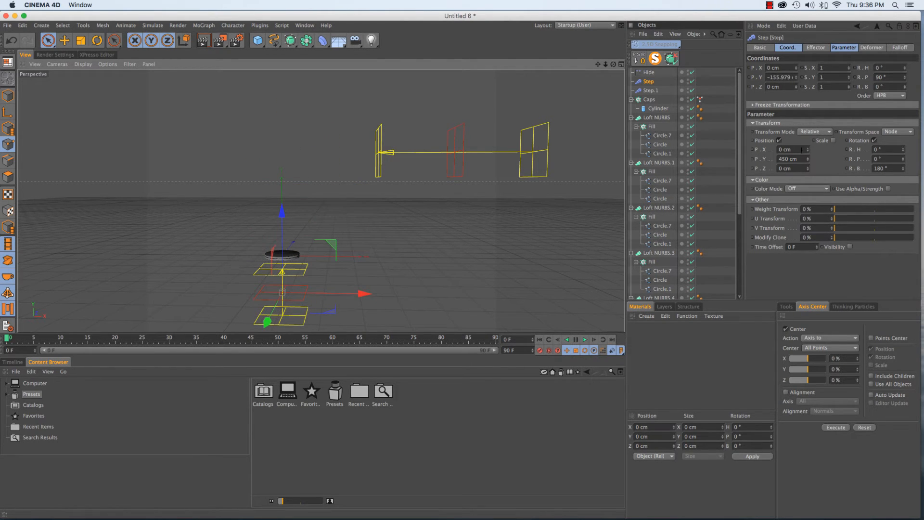
{"action": "key", "text": "super+z"}
{"action": "key", "text": "super+z"}
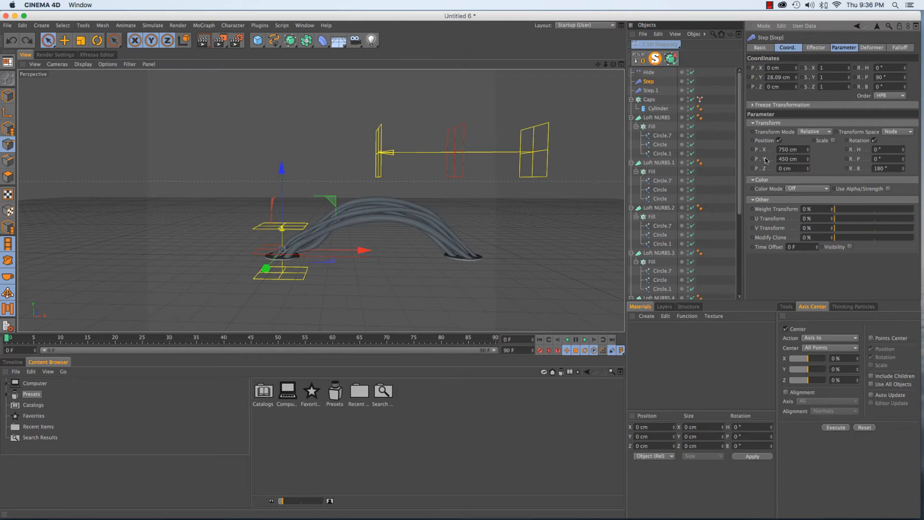
Move the Step effector vertically to a Y position of about -7 cm to bend the cable arch.
{"action": "mouse_move", "coordinate": [286, 172]}
{"action": "left_mouse_down"}
{"action": "mouse_move", "coordinate": [284, 196]}
{"action": "mouse_move", "coordinate": [284, 163]}
{"action": "mouse_move", "coordinate": [285, 204]}
{"action": "mouse_move", "coordinate": [284, 157]}
{"action": "mouse_move", "coordinate": [285, 166]}
{"action": "left_mouse_up"}
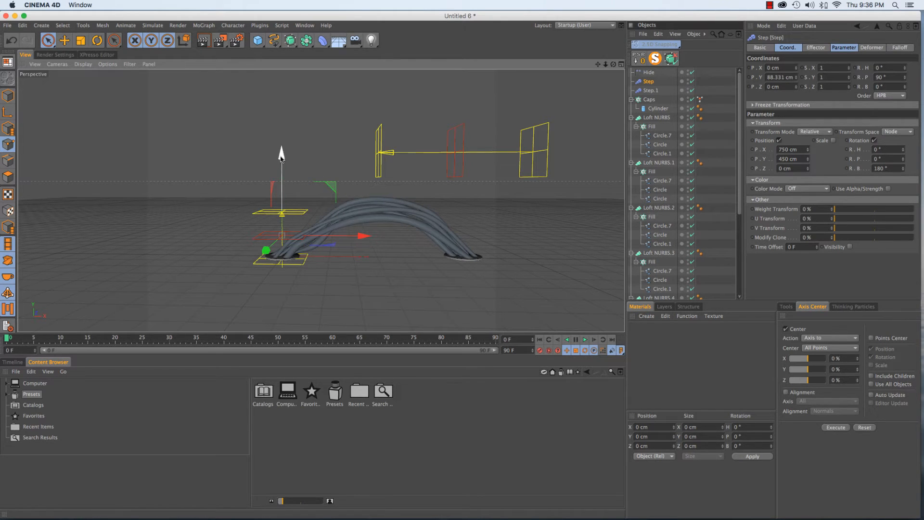
{"action": "left_click_drag", "start_coordinate": [282, 154], "coordinate": [283, 193]}
{"action": "left_click_drag", "start_coordinate": [285, 204], "coordinate": [278, 156]}
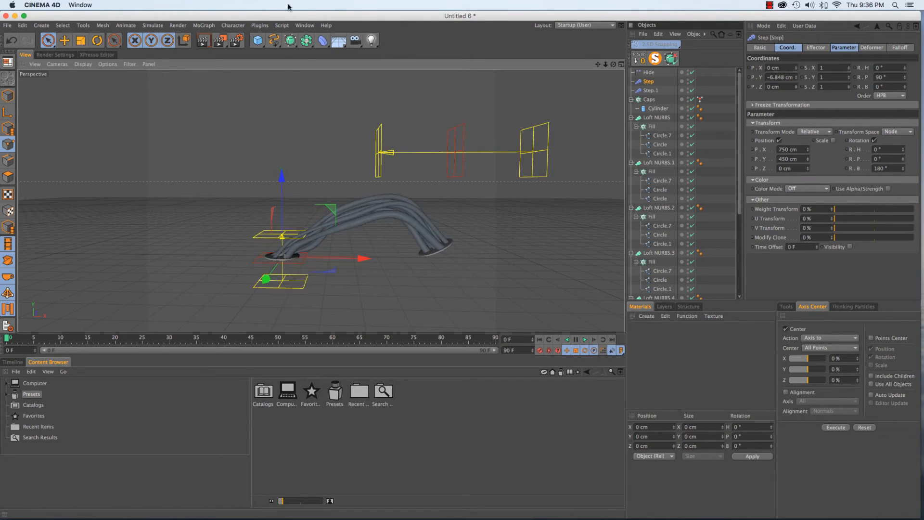
Collapse the hierarchies of Loft NURBS through Loft NURBS.6 and Caps, and deselect everything.
{"action": "left_click", "coordinate": [631, 117]}
{"action": "left_click", "coordinate": [632, 126]}
{"action": "left_click", "coordinate": [632, 136]}
{"action": "left_click", "coordinate": [631, 145]}
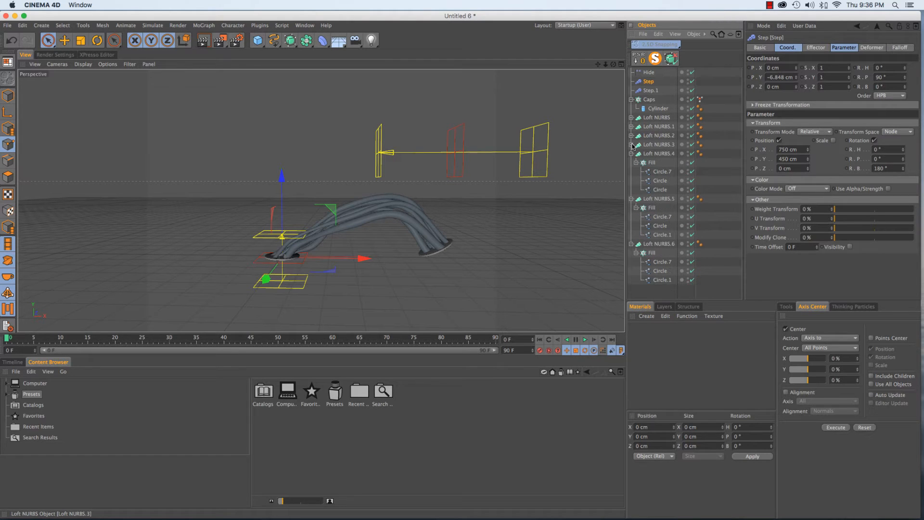
{"action": "left_click", "coordinate": [632, 154]}
{"action": "left_click", "coordinate": [631, 163]}
{"action": "left_click", "coordinate": [632, 171]}
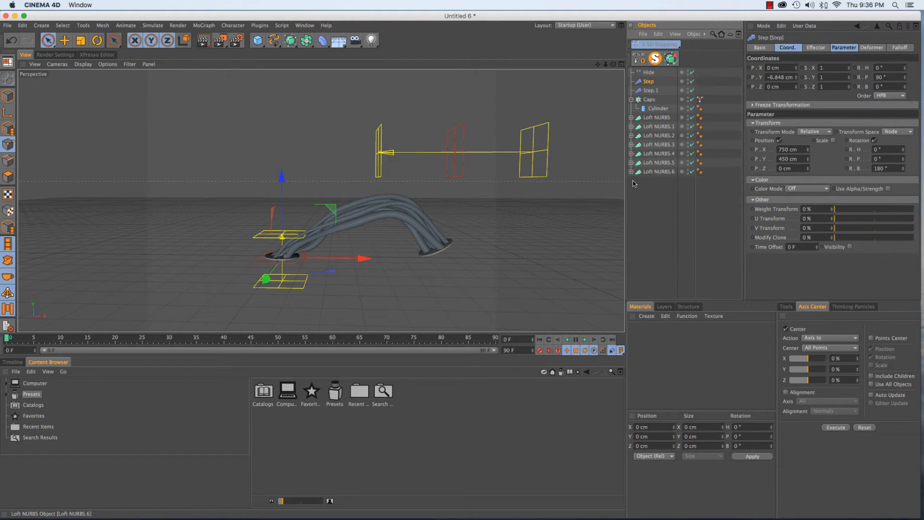
{"action": "key", "text": "ctrl+shift+a"}
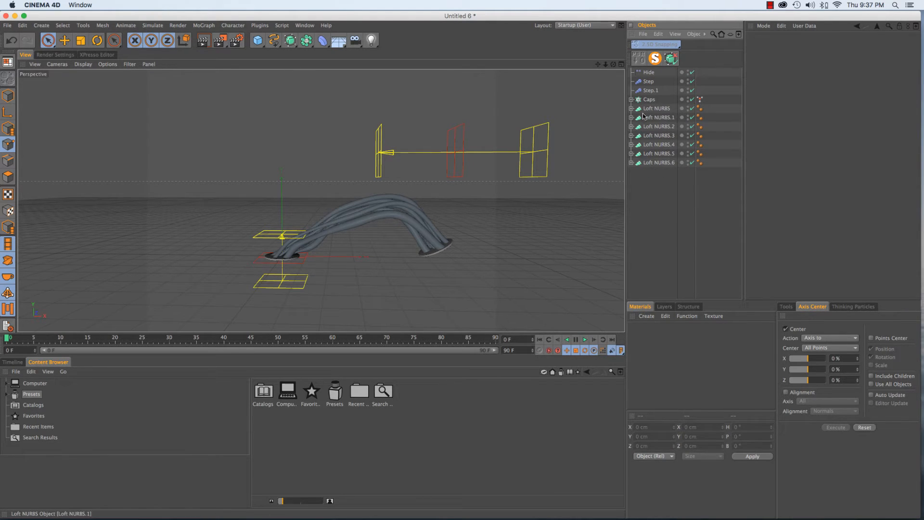
Select all seven Loft NURBS objects and unfold the whole object hierarchy.
{"action": "left_click", "coordinate": [632, 109]}
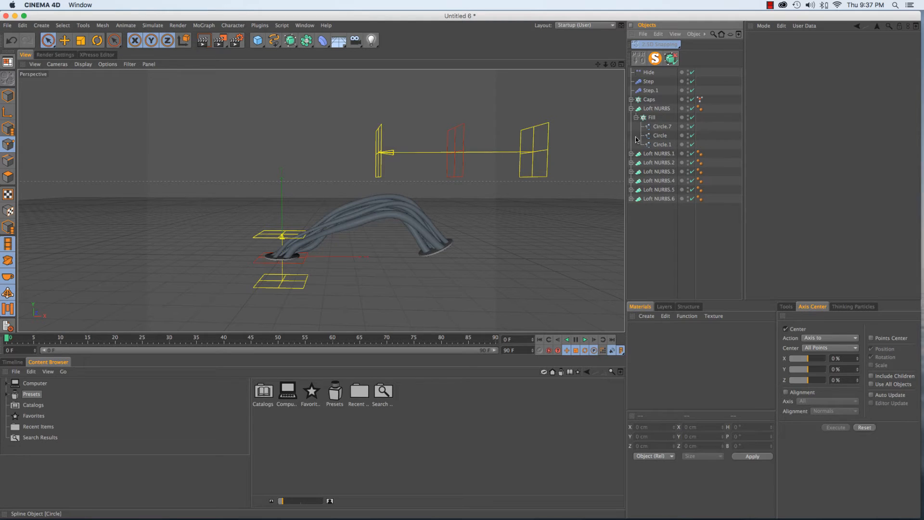
{"action": "left_click", "coordinate": [655, 109]}
{"action": "left_click", "coordinate": [658, 199], "text": "shift"}
{"action": "right_click", "coordinate": [658, 199]}
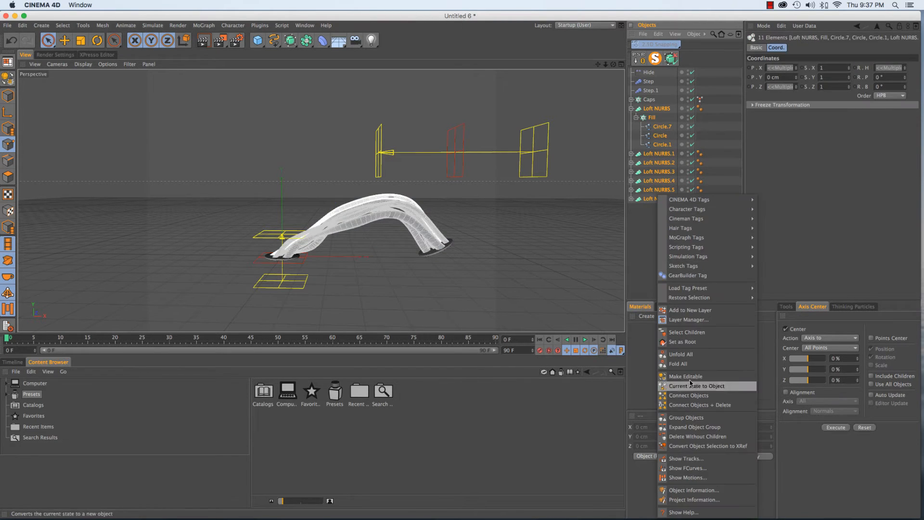
{"action": "left_click", "coordinate": [679, 357]}
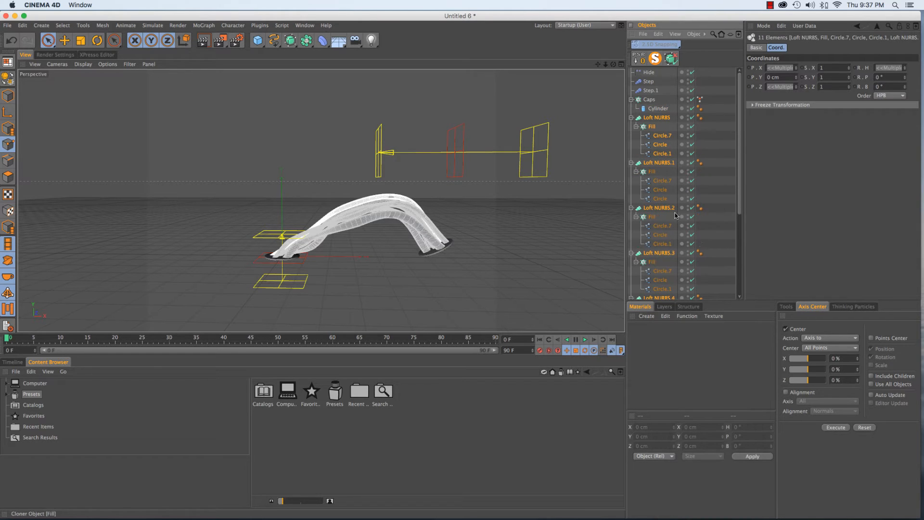
Add a Delay effector to the Caps cloner and the Fill cloners of all seven Loft NURBS objects.
{"action": "left_click", "coordinate": [653, 127]}
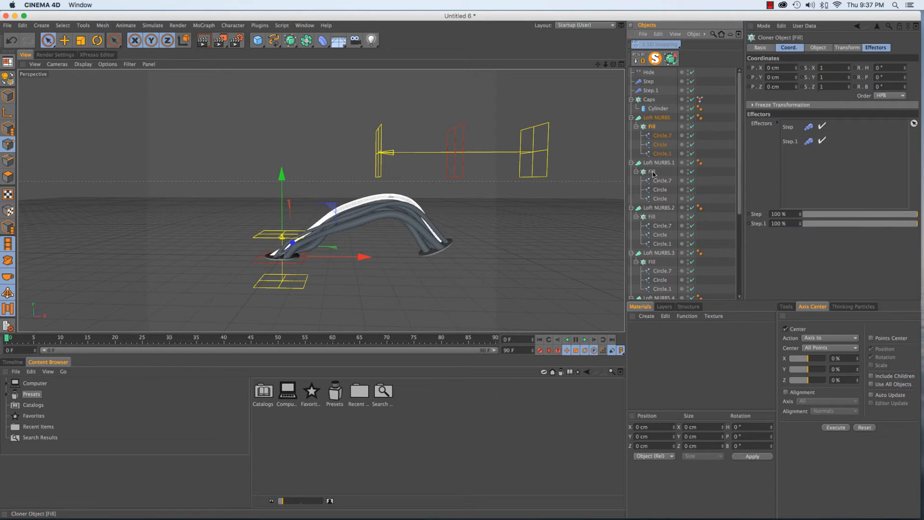
{"action": "left_click", "coordinate": [652, 172], "text": "ctrl"}
{"action": "left_click", "coordinate": [653, 219], "text": "ctrl"}
{"action": "scroll", "coordinate": [654, 221], "scroll_direction": "down", "scroll_amount": 5}
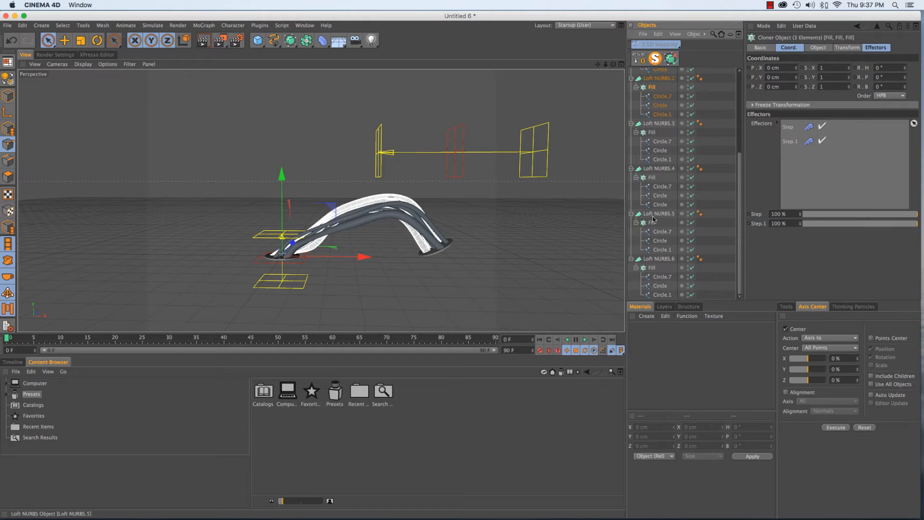
{"action": "left_click", "coordinate": [651, 178], "text": "ctrl"}
{"action": "left_click", "coordinate": [652, 223], "text": "ctrl"}
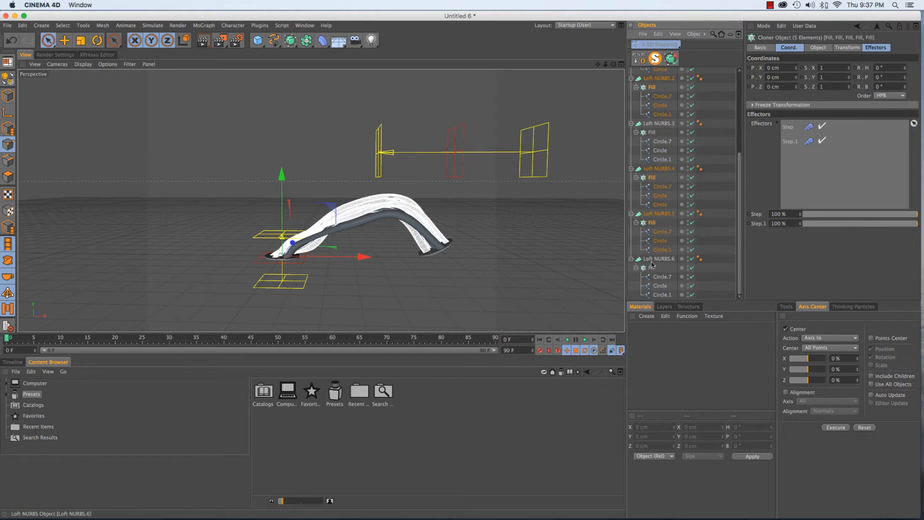
{"action": "left_click", "coordinate": [652, 268], "text": "ctrl"}
{"action": "scroll", "coordinate": [657, 253], "scroll_direction": "up", "scroll_amount": 5}
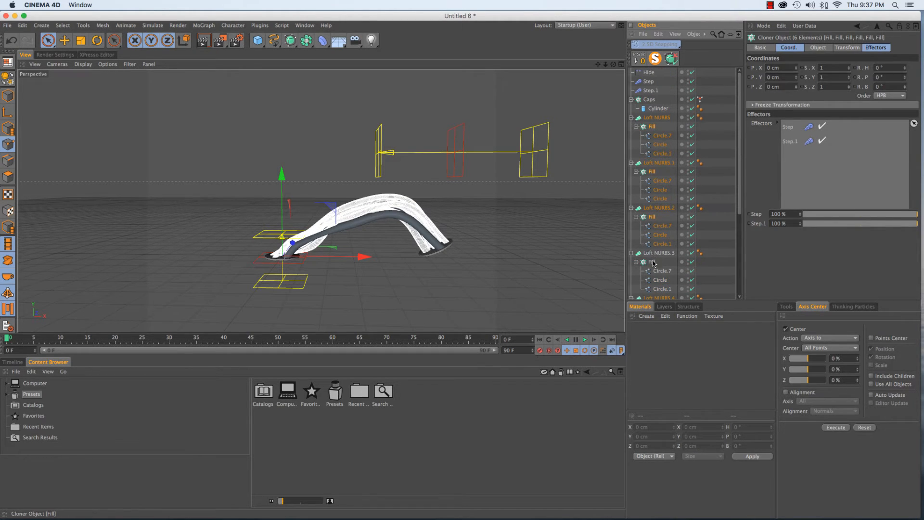
{"action": "left_click", "coordinate": [653, 262], "text": "ctrl"}
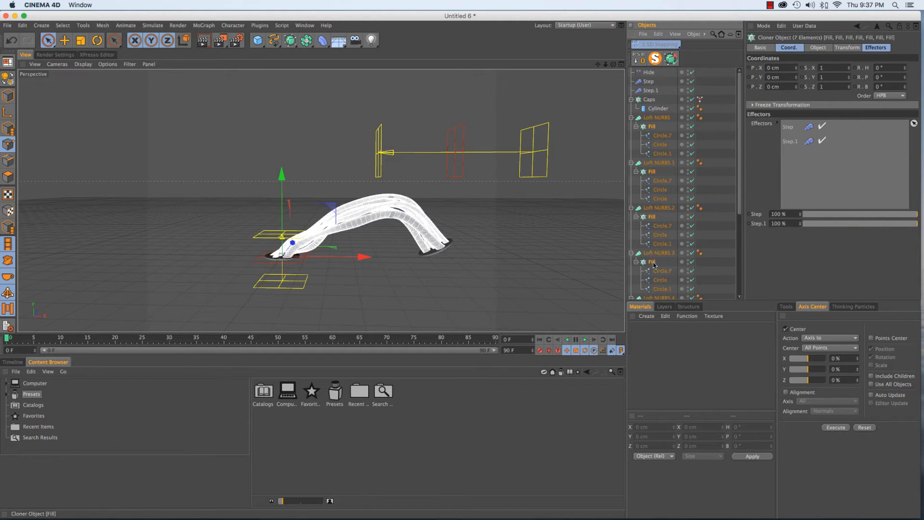
{"action": "left_click", "coordinate": [651, 100], "text": "ctrl"}
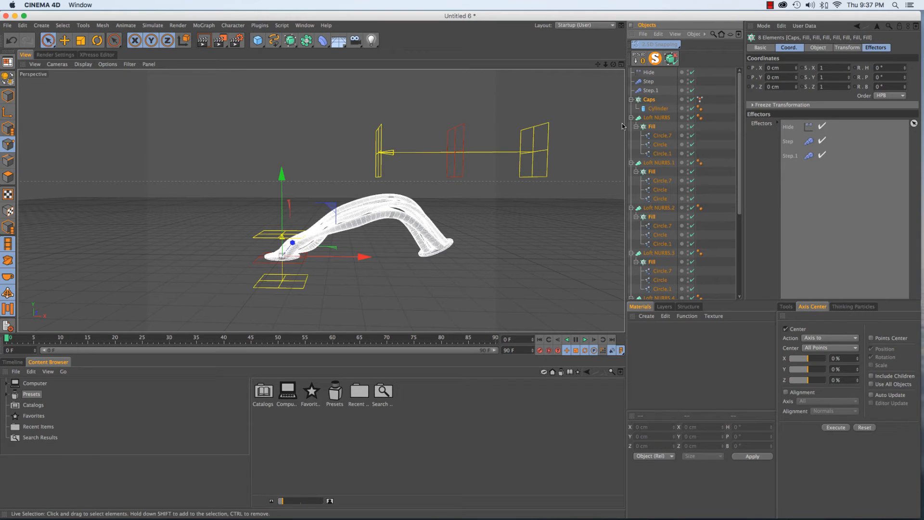
{"action": "left_click", "coordinate": [204, 26]}
{"action": "mouse_move", "coordinate": [216, 42]}
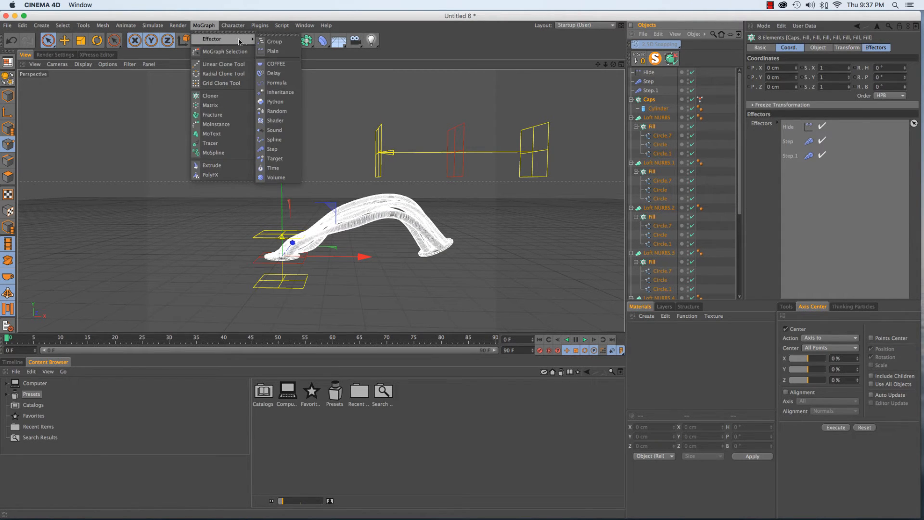
{"action": "left_click", "coordinate": [274, 73]}
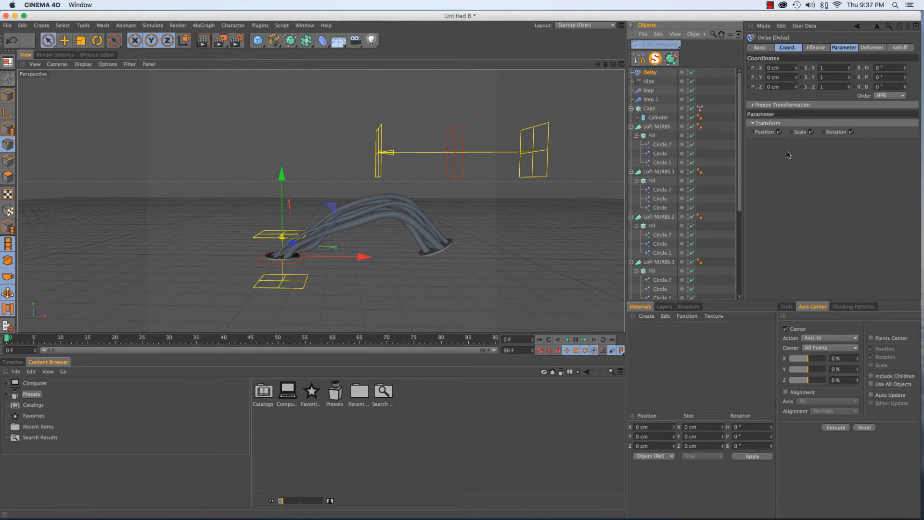
Check several Fill cloners' effector lists for the Delay effector, then select the Delay effector itself.
{"action": "left_click", "coordinate": [653, 136]}
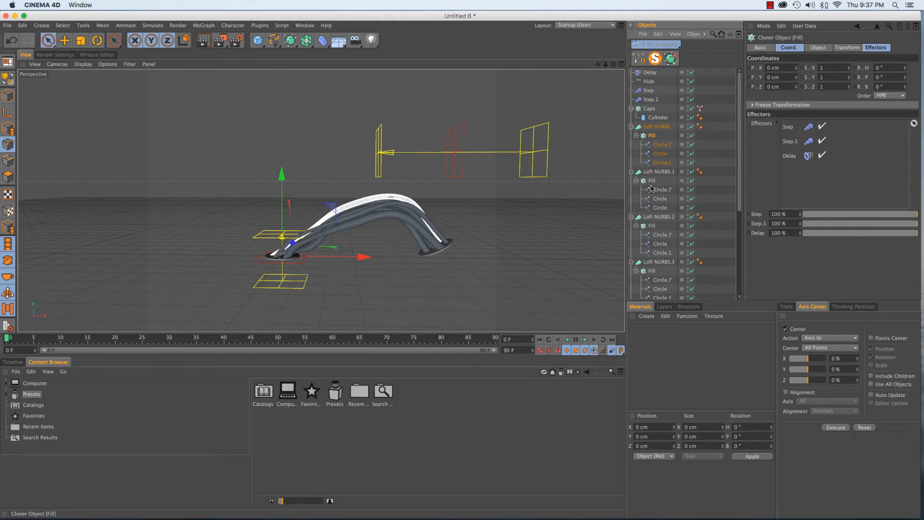
{"action": "left_click", "coordinate": [652, 226]}
{"action": "scroll", "coordinate": [660, 240], "scroll_direction": "down", "scroll_amount": 5}
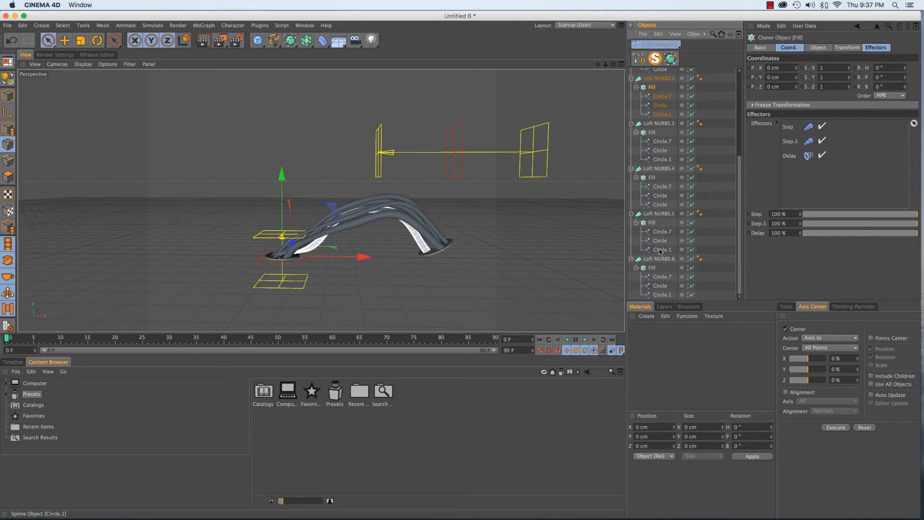
{"action": "left_click", "coordinate": [653, 222]}
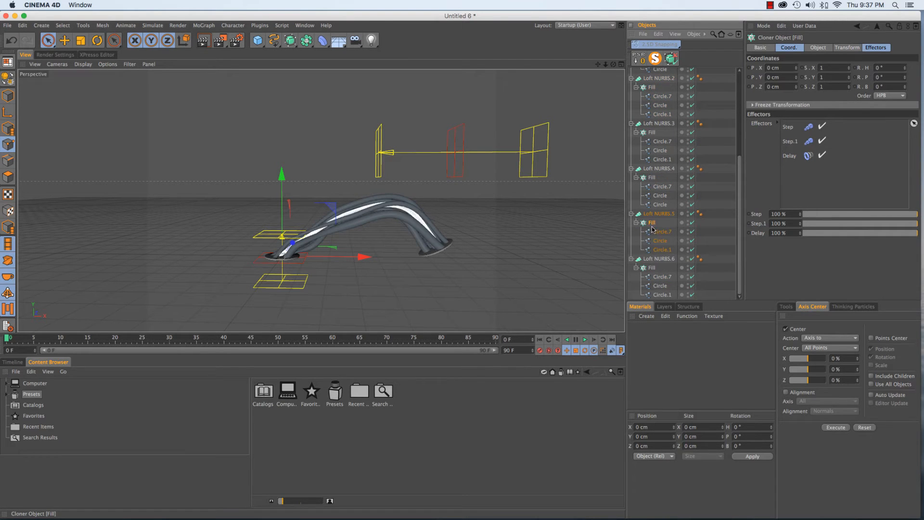
{"action": "left_click", "coordinate": [651, 269]}
{"action": "scroll", "coordinate": [659, 202], "scroll_direction": "up", "scroll_amount": 5}
{"action": "left_click", "coordinate": [650, 73]}
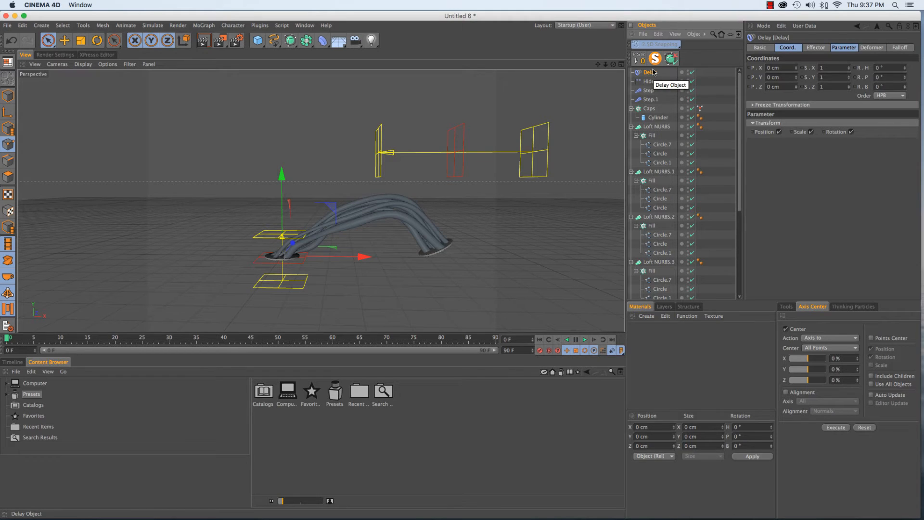
Check the first Fill cloner's effector list, and set the Delay effector's mode to Spring.
{"action": "left_click", "coordinate": [652, 136]}
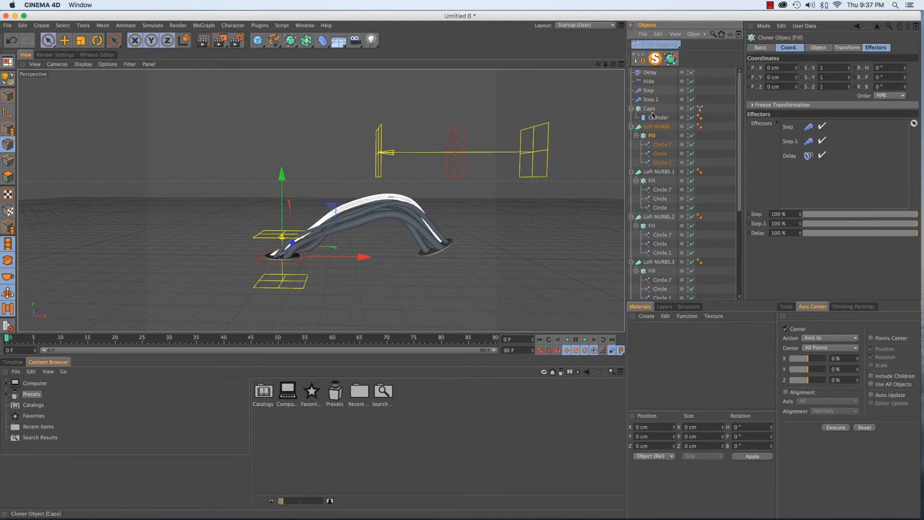
{"action": "left_click", "coordinate": [789, 180]}
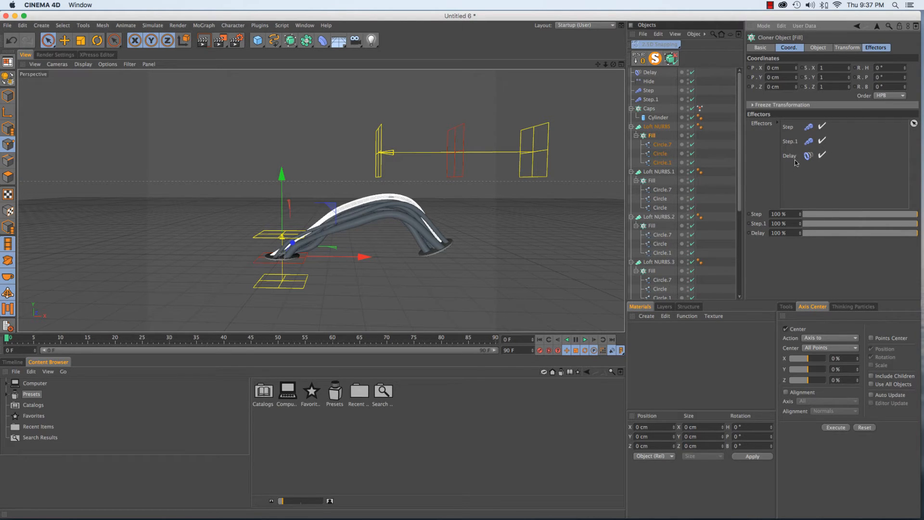
{"action": "left_click", "coordinate": [651, 72]}
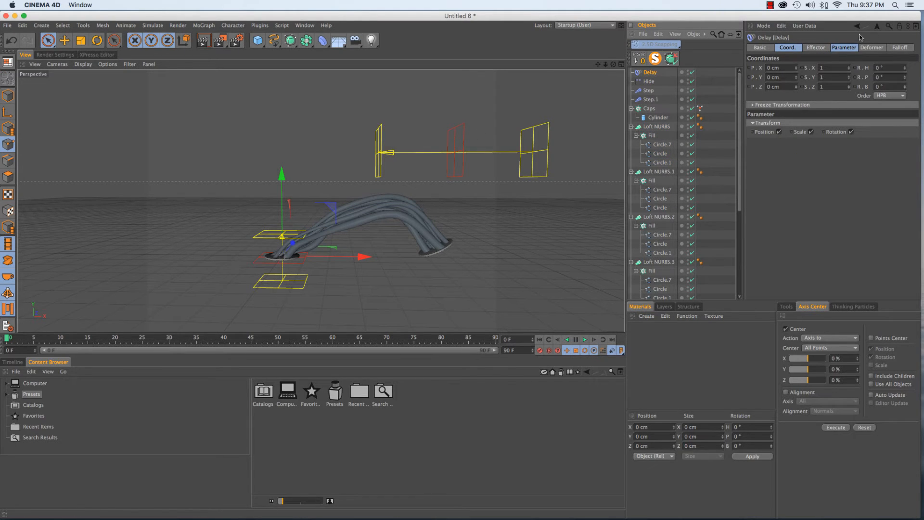
{"action": "left_click", "coordinate": [818, 47]}
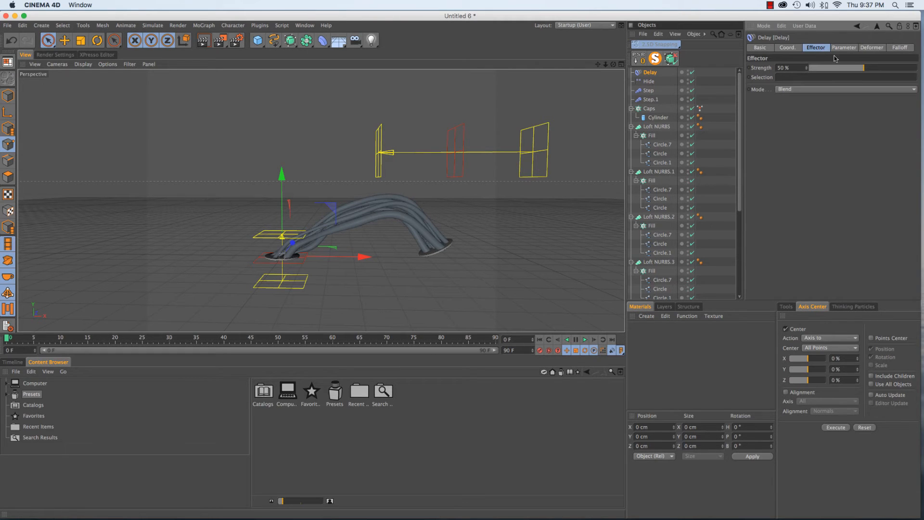
{"action": "left_click", "coordinate": [785, 90]}
{"action": "left_click", "coordinate": [789, 117]}
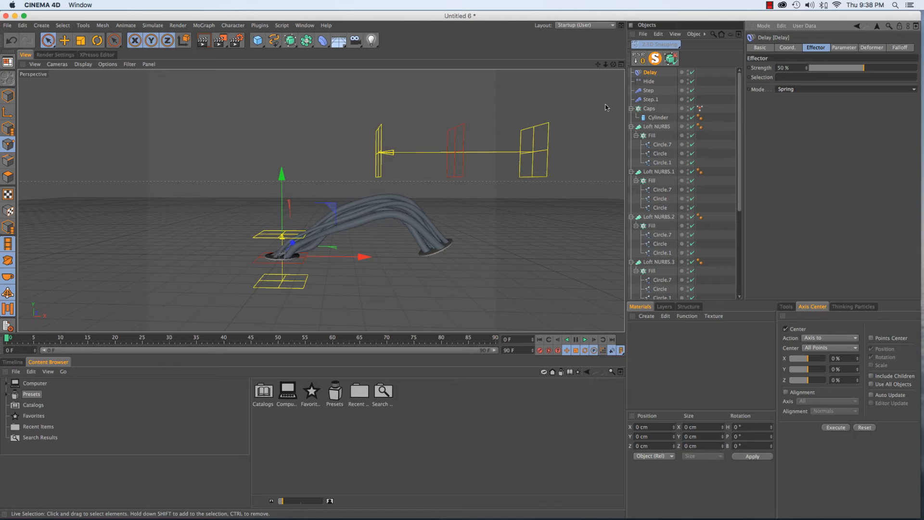
Play the animation, set the project's end to 300 frames and extend the preview range to frame 300.
{"action": "key", "text": "F8"}
{"action": "left_click_drag", "start_coordinate": [521, 353], "coordinate": [461, 353]}
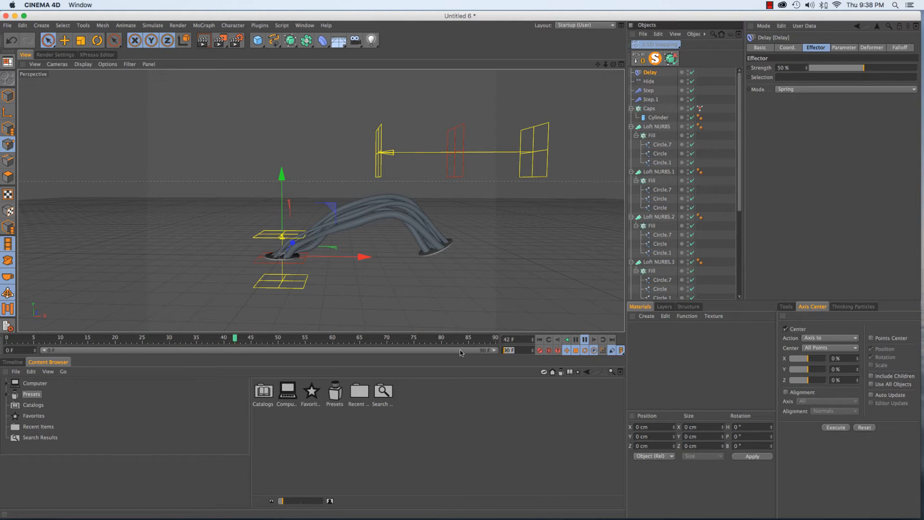
{"action": "type", "text": "300"}
{"action": "key", "text": "Return"}
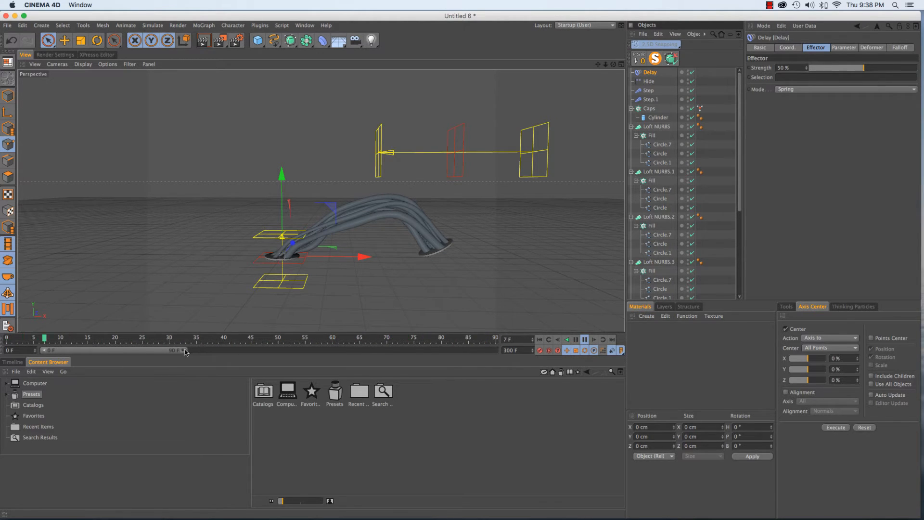
{"action": "left_click_drag", "start_coordinate": [185, 350], "coordinate": [495, 351]}
Raise the Step effector to about Y 59 cm during playback to test the springy motion.
{"action": "left_click", "coordinate": [648, 91]}
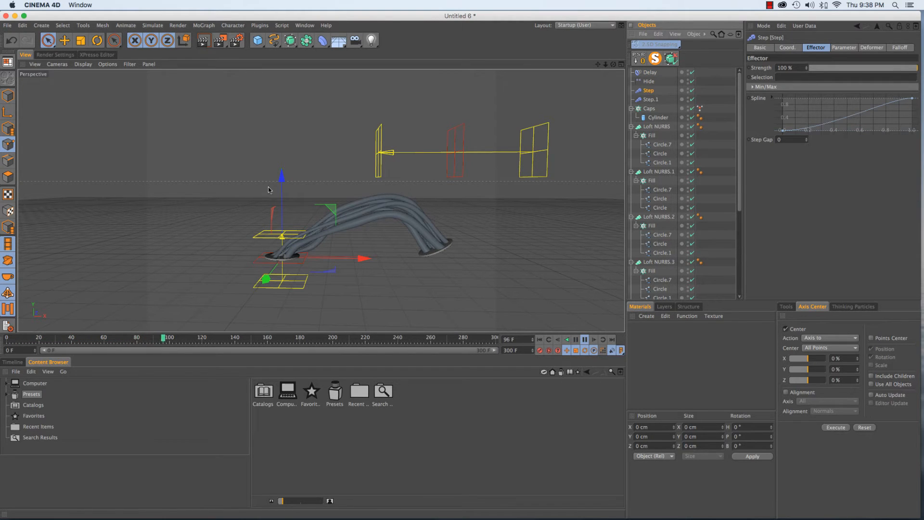
{"action": "left_click_drag", "start_coordinate": [282, 181], "coordinate": [296, 157]}
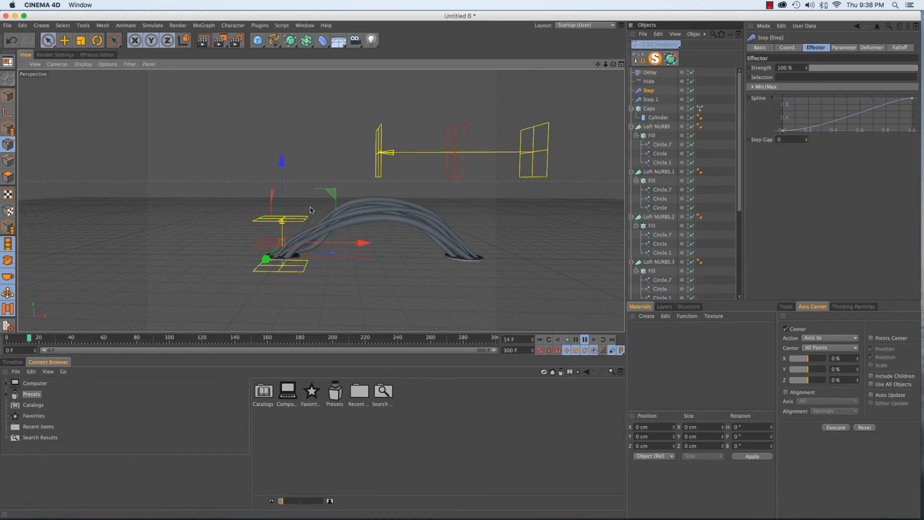
Give the Delay effector a Box falloff shape.
{"action": "left_click", "coordinate": [649, 72]}
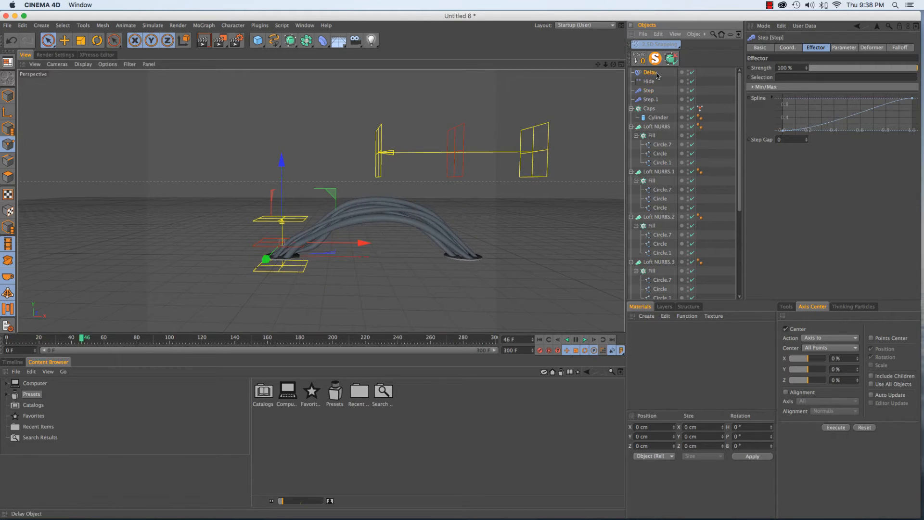
{"action": "left_click", "coordinate": [901, 47]}
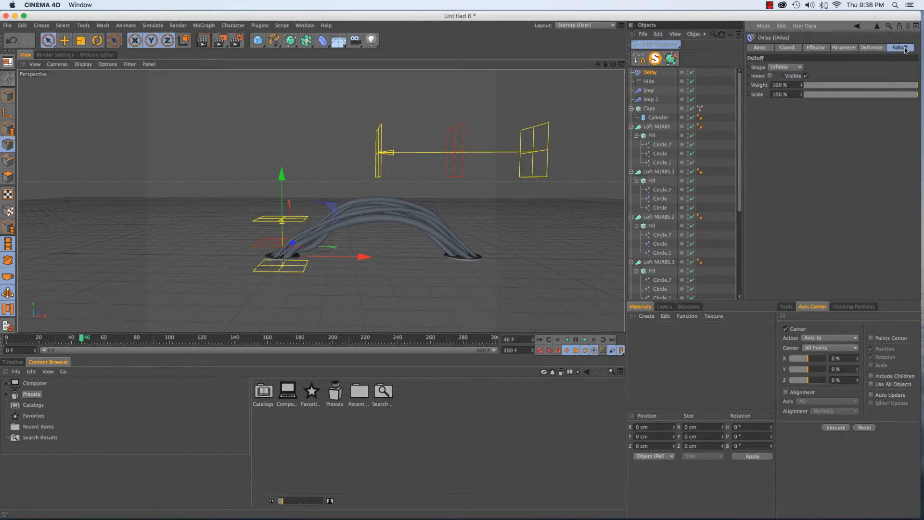
{"action": "left_click", "coordinate": [798, 67]}
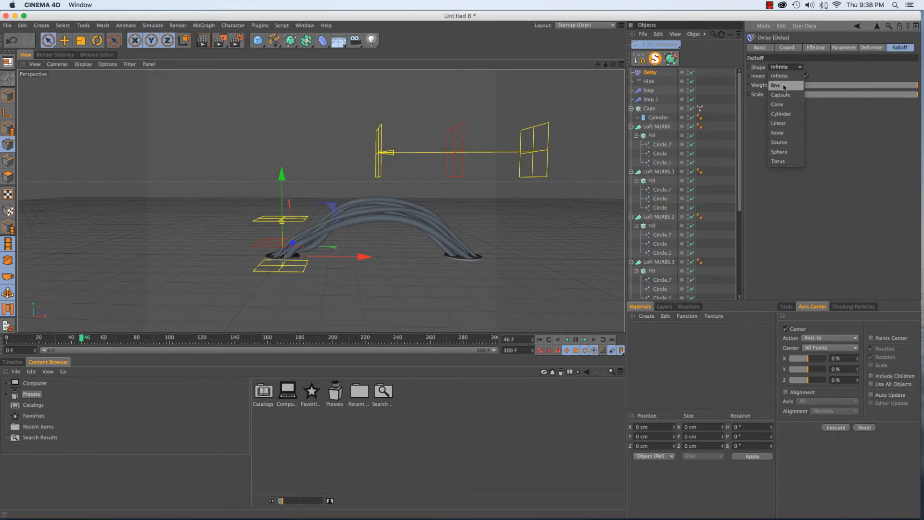
{"action": "left_click", "coordinate": [783, 85]}
Move the Delay effector's falloff box to about X 321 cm, Y 120 cm, over the cable arch.
{"action": "left_click_drag", "start_coordinate": [363, 257], "coordinate": [438, 257]}
{"action": "key", "text": "F4"}
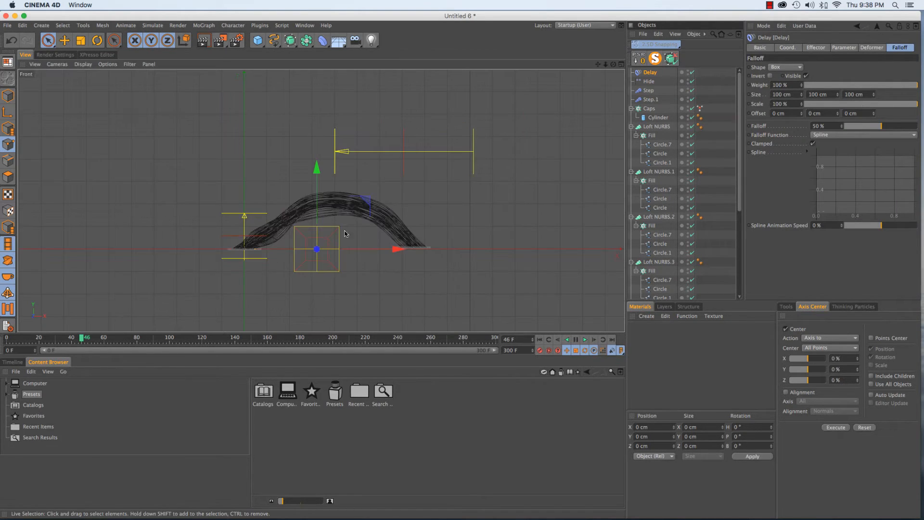
{"action": "left_click_drag", "start_coordinate": [316, 166], "coordinate": [317, 139]}
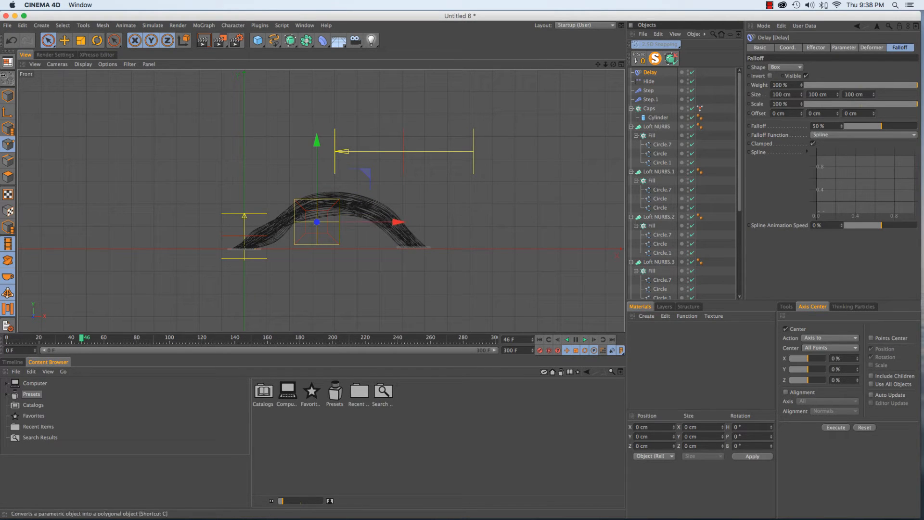
Stretch the Delay falloff box around the whole arch, to a Size of about 468 cm in X and 246 cm in Y.
{"action": "left_click", "coordinate": [7, 96]}
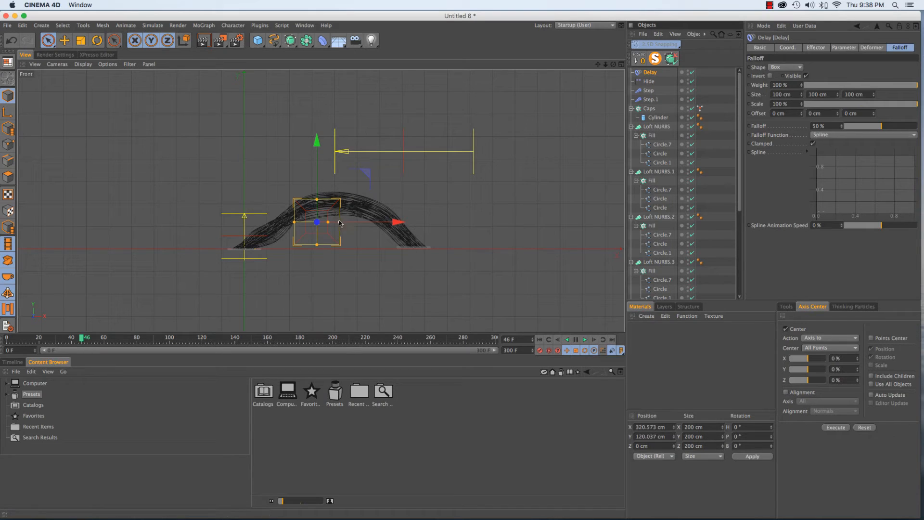
{"action": "left_click_drag", "start_coordinate": [339, 222], "coordinate": [412, 222]}
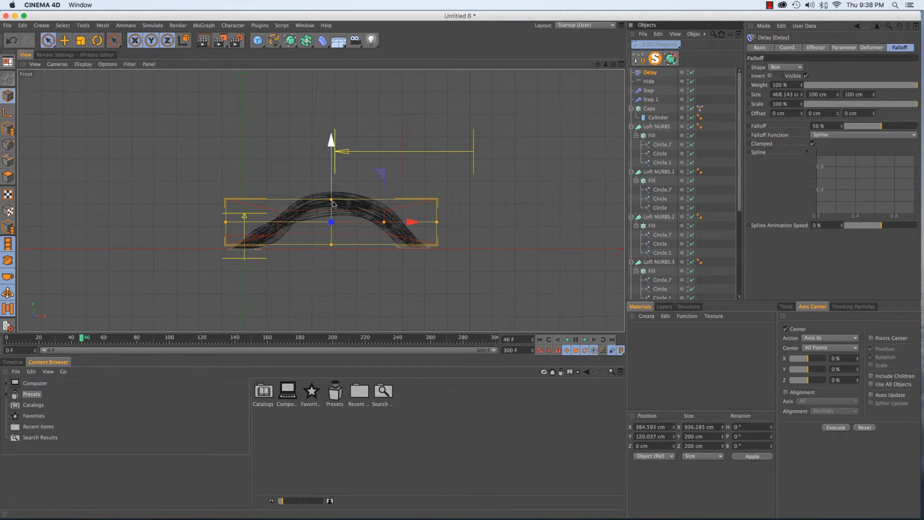
{"action": "left_click_drag", "start_coordinate": [331, 199], "coordinate": [334, 134]}
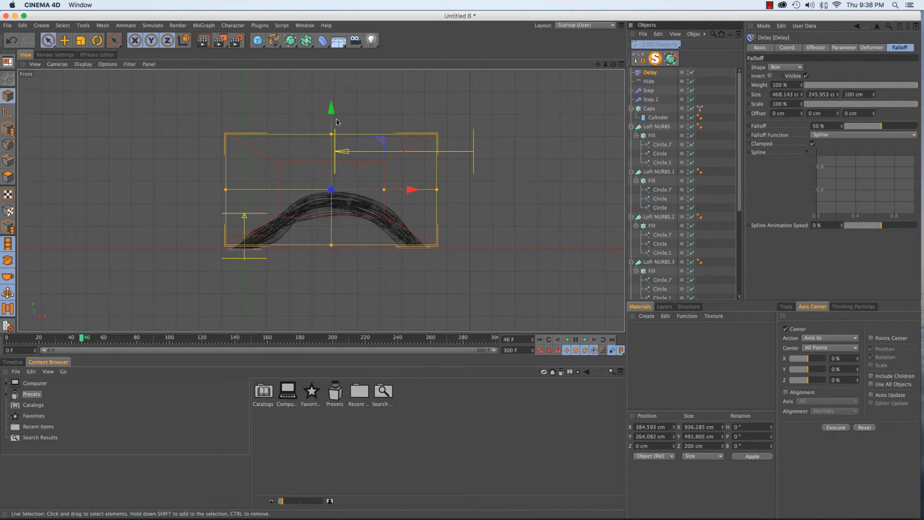
Set the Delay effector's Falloff to 100% and position its box at about Y 266 cm.
{"action": "left_click", "coordinate": [335, 117]}
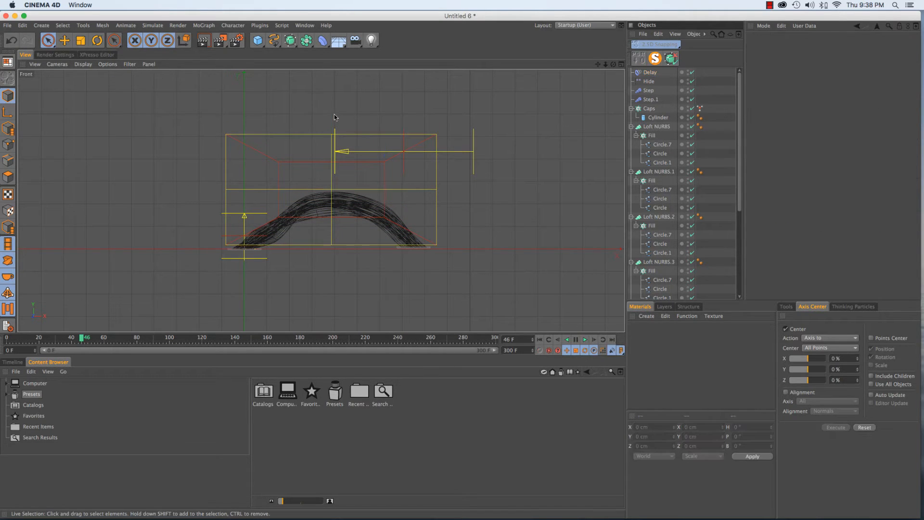
{"action": "left_click", "coordinate": [650, 74]}
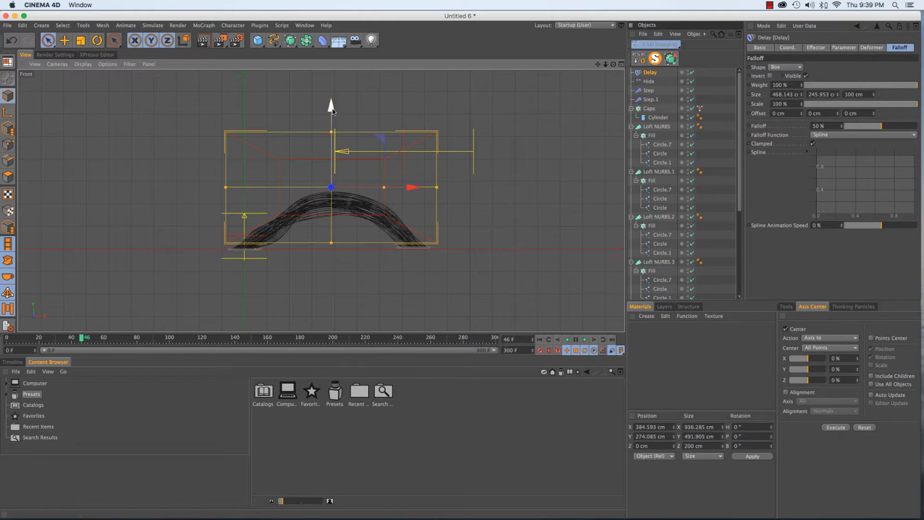
{"action": "left_click_drag", "start_coordinate": [888, 129], "coordinate": [917, 127]}
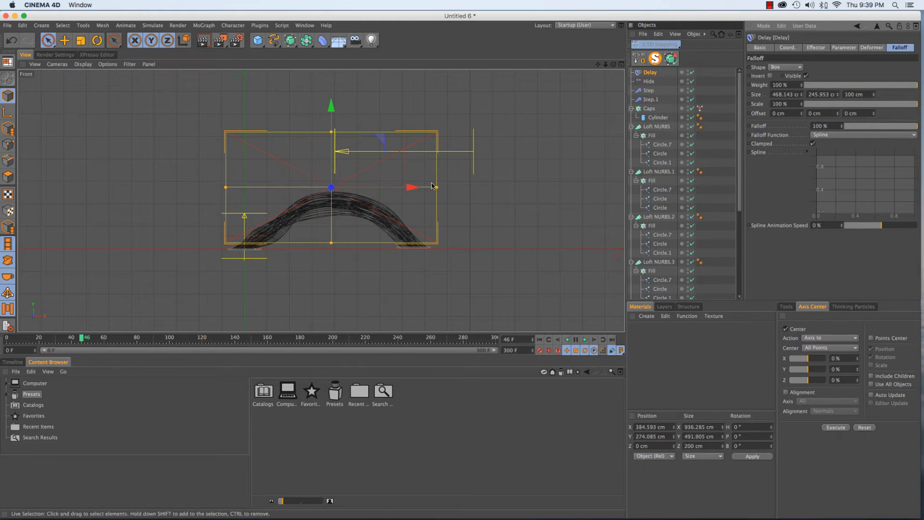
{"action": "left_click_drag", "start_coordinate": [331, 107], "coordinate": [332, 110]}
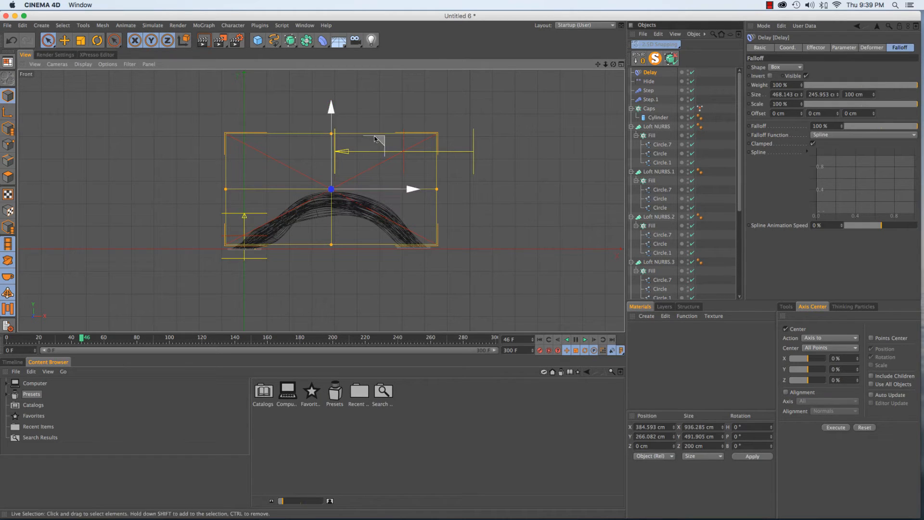
In the perspective view, lower the Step effector to about Y -92 cm and lengthen its falloff Z size to about 171 cm.
{"action": "left_click", "coordinate": [650, 99]}
{"action": "key", "text": "F1"}
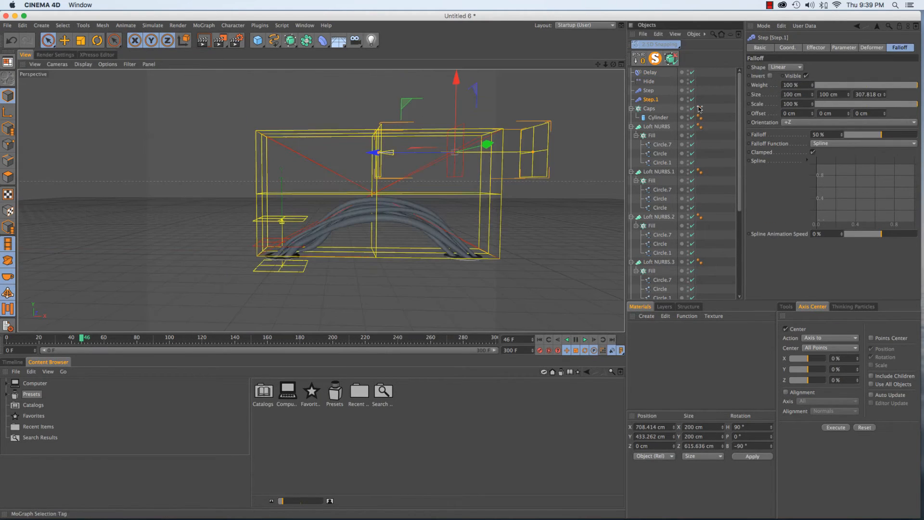
{"action": "left_click", "coordinate": [642, 91]}
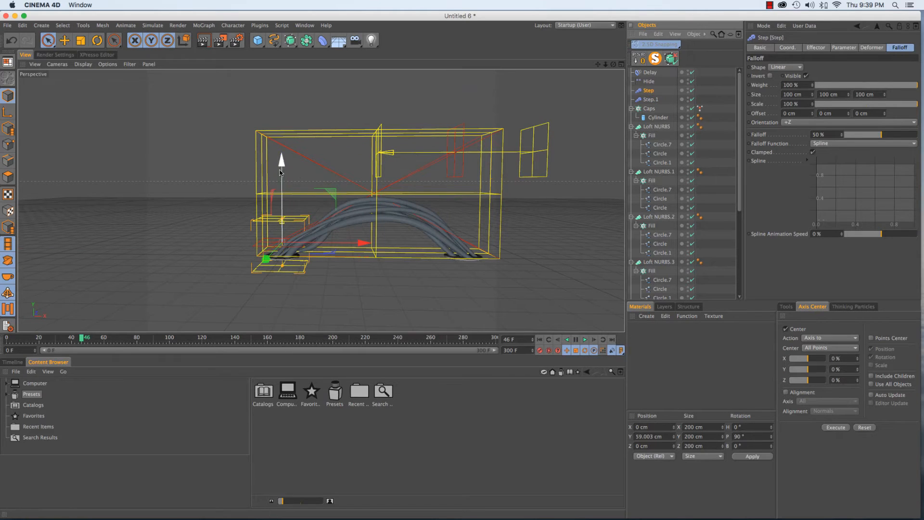
{"action": "left_click_drag", "start_coordinate": [281, 161], "coordinate": [282, 206]}
{"action": "left_click_drag", "start_coordinate": [283, 254], "coordinate": [283, 238]}
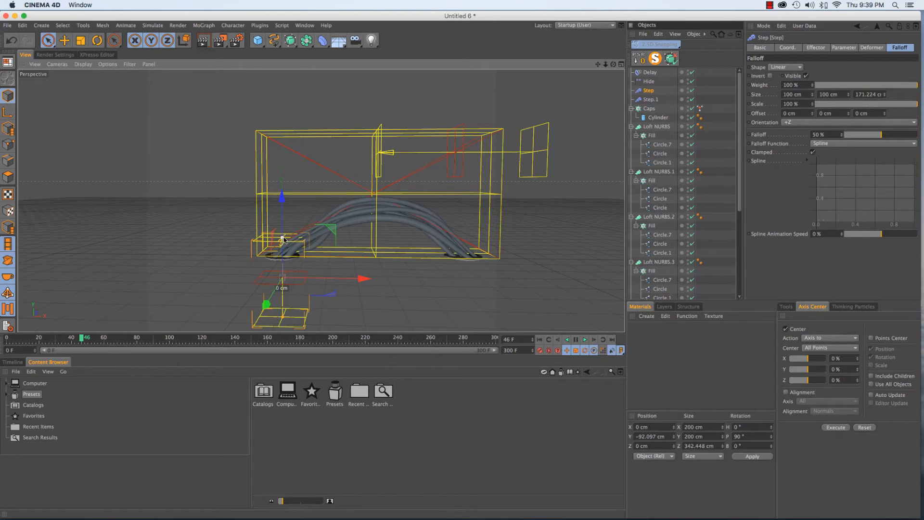
Play the animation and raise the Step effector to about Y 15 cm to test the cables' delayed growth.
{"action": "left_click", "coordinate": [649, 73]}
{"action": "key", "text": "F8"}
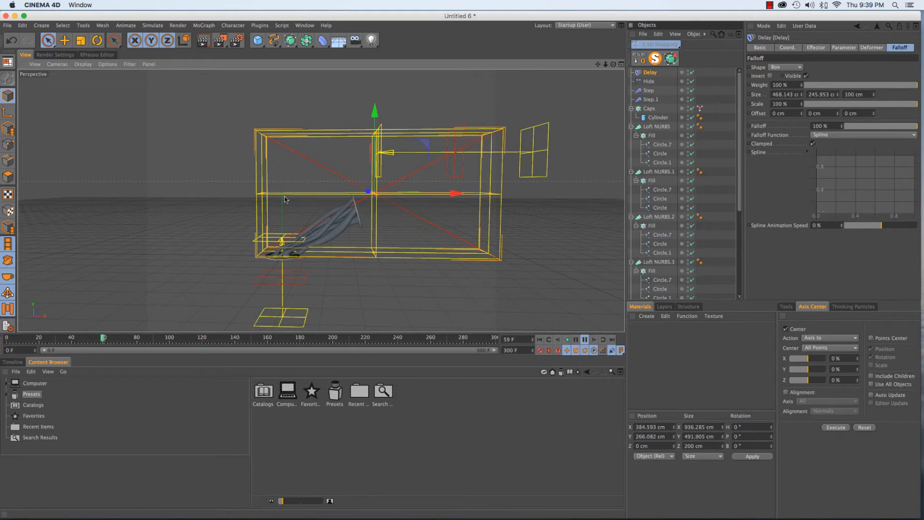
{"action": "left_click", "coordinate": [647, 90]}
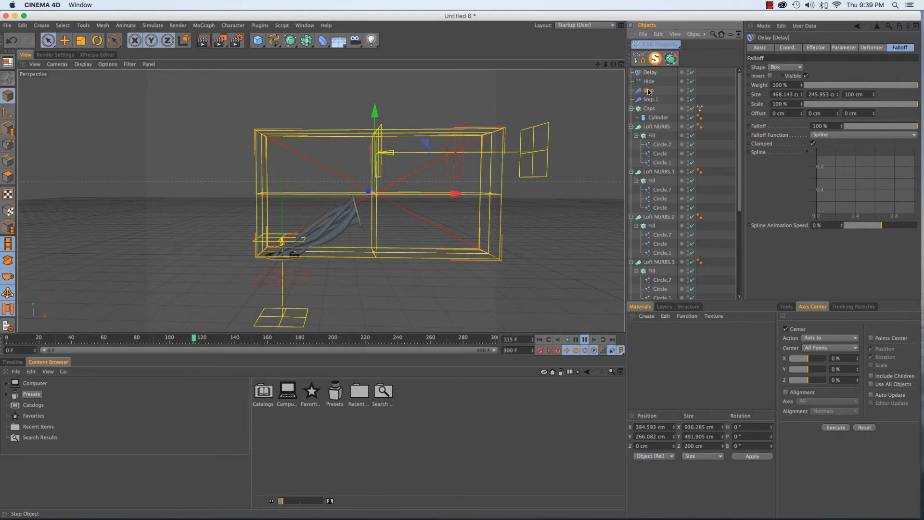
{"action": "left_click_drag", "start_coordinate": [284, 201], "coordinate": [347, 174]}
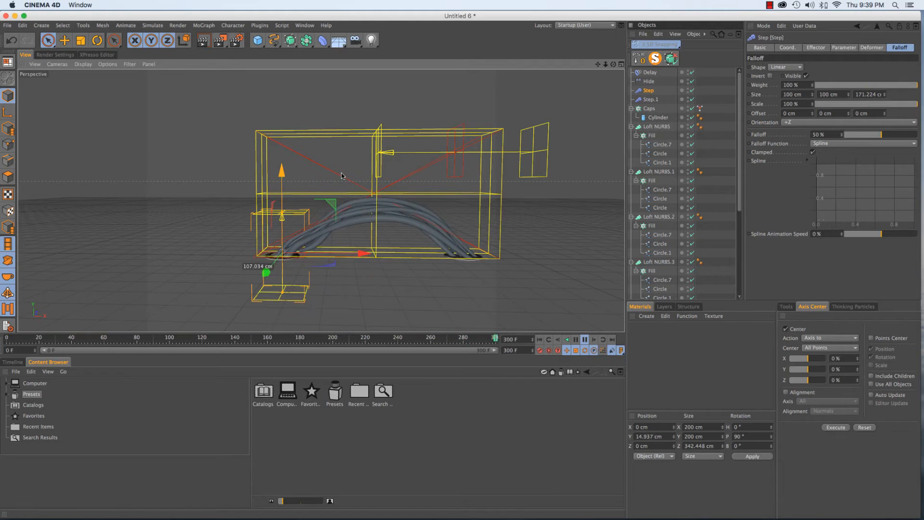
In the front view, raise the Step effector to about Y 59 cm while the animation plays.
{"action": "key", "text": "F3"}
{"action": "key", "text": "F2"}
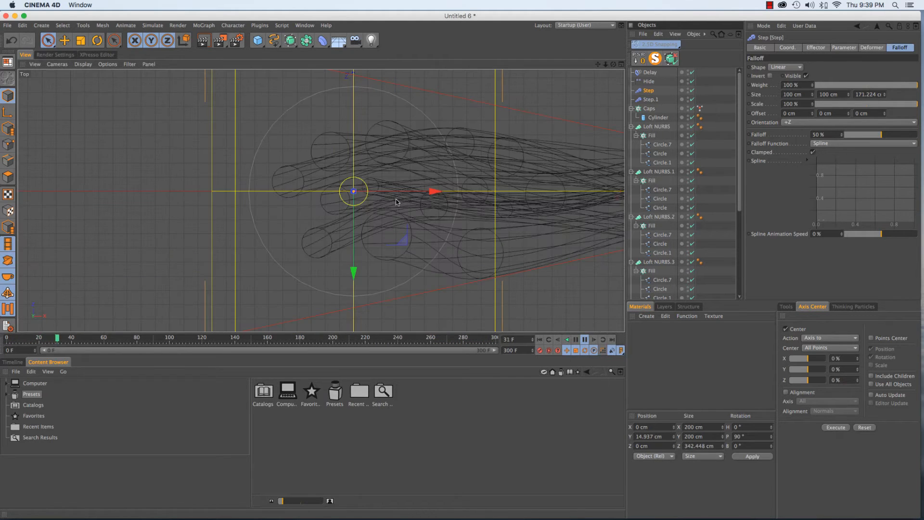
{"action": "key", "text": "F4"}
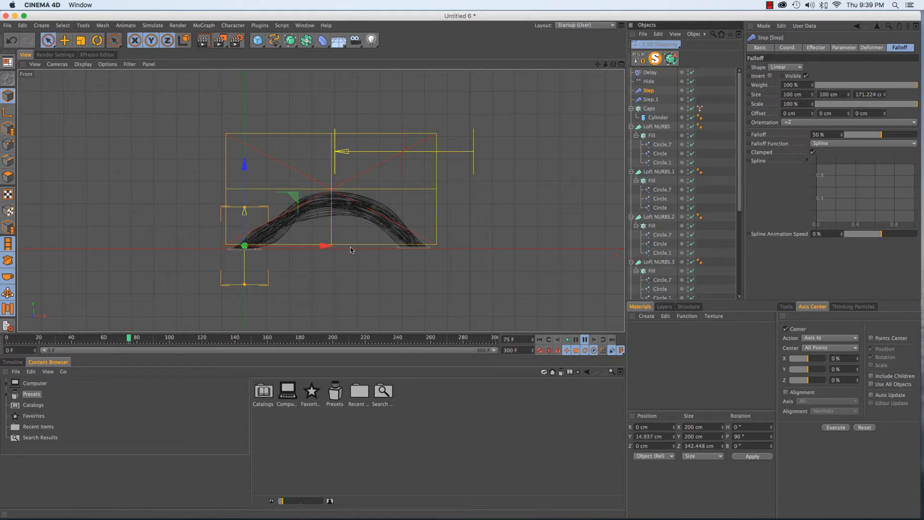
{"action": "right_click_drag", "start_coordinate": [347, 257], "coordinate": [324, 186], "text": "alt"}
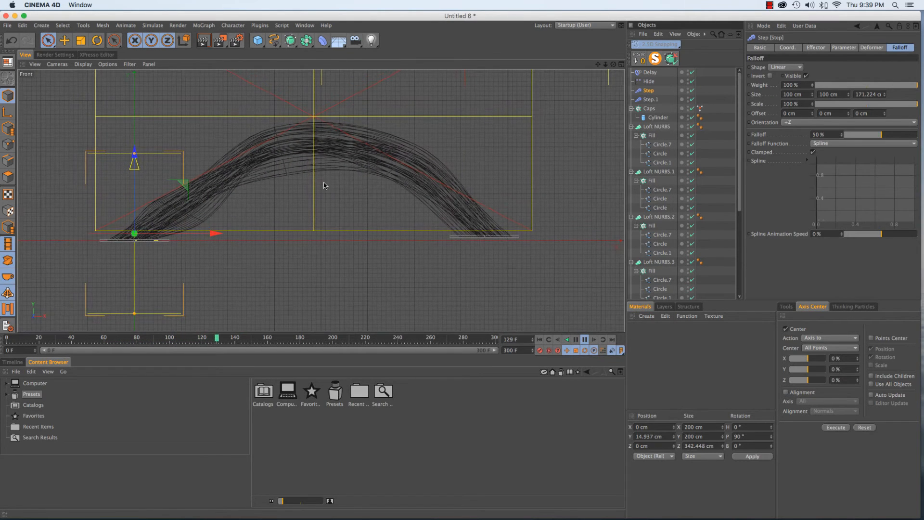
{"action": "left_click_drag", "start_coordinate": [135, 164], "coordinate": [236, 142]}
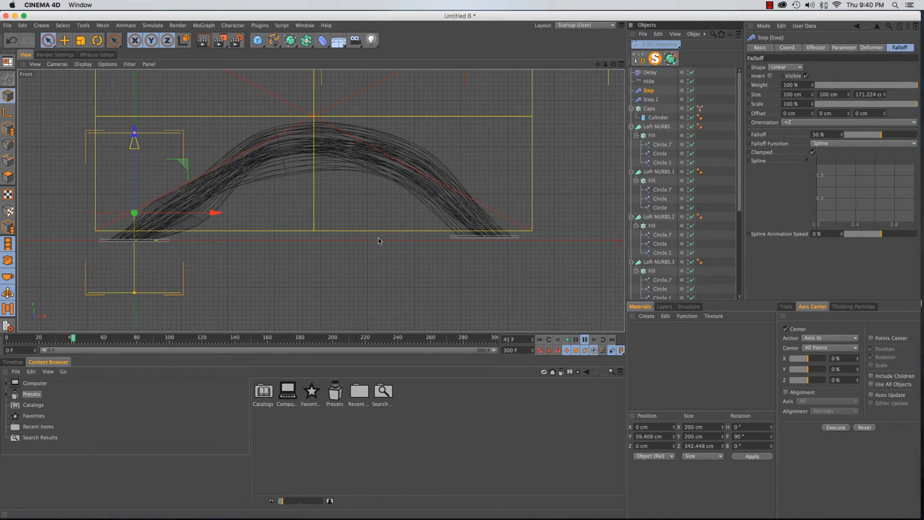
Set the Step.1 effector's P.Y position parameter to -458 cm.
{"action": "scroll", "coordinate": [393, 202], "scroll_direction": "up", "scroll_amount": 4}
{"action": "middle_click_drag", "start_coordinate": [400, 206], "coordinate": [428, 166], "text": "alt"}
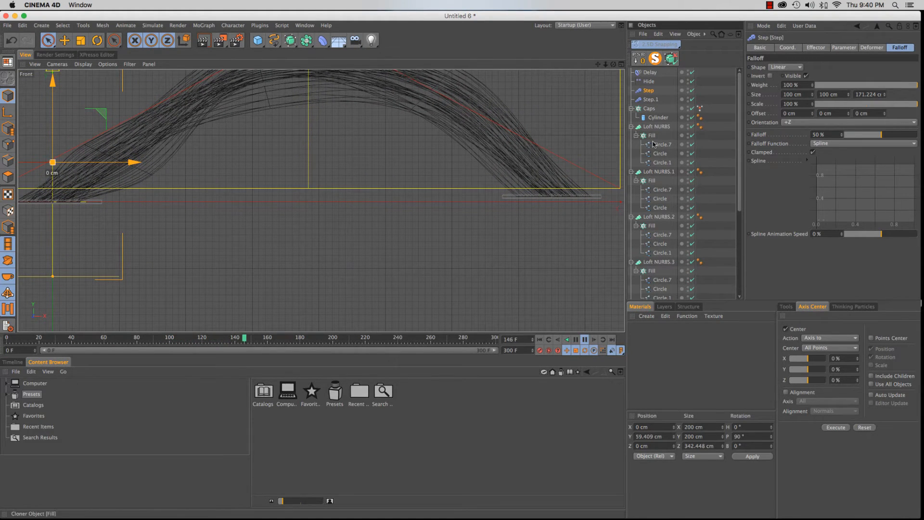
{"action": "left_click", "coordinate": [651, 99]}
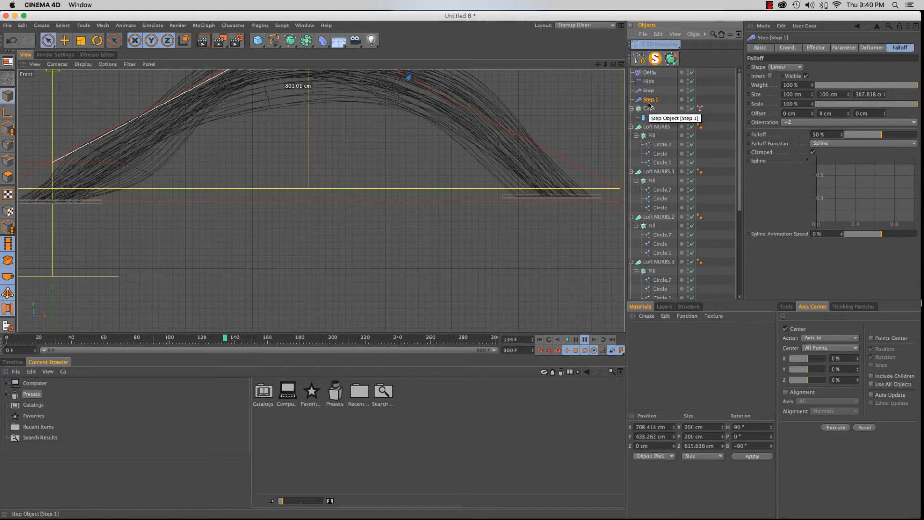
{"action": "left_click", "coordinate": [818, 48]}
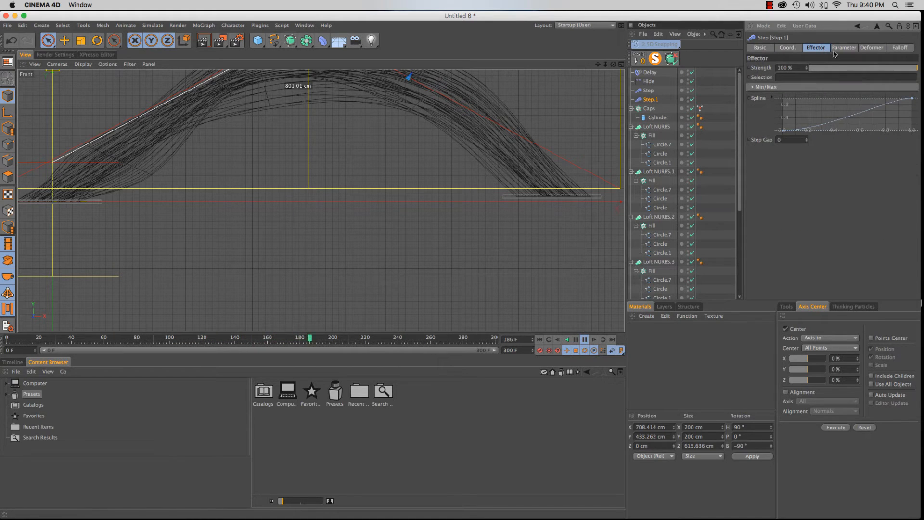
{"action": "left_click", "coordinate": [841, 48]}
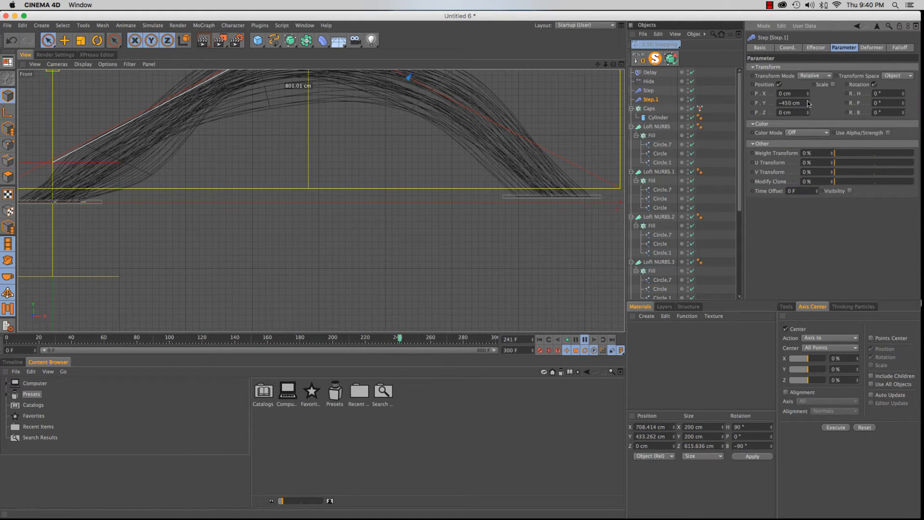
{"action": "left_click_drag", "start_coordinate": [808, 104], "coordinate": [809, 107]}
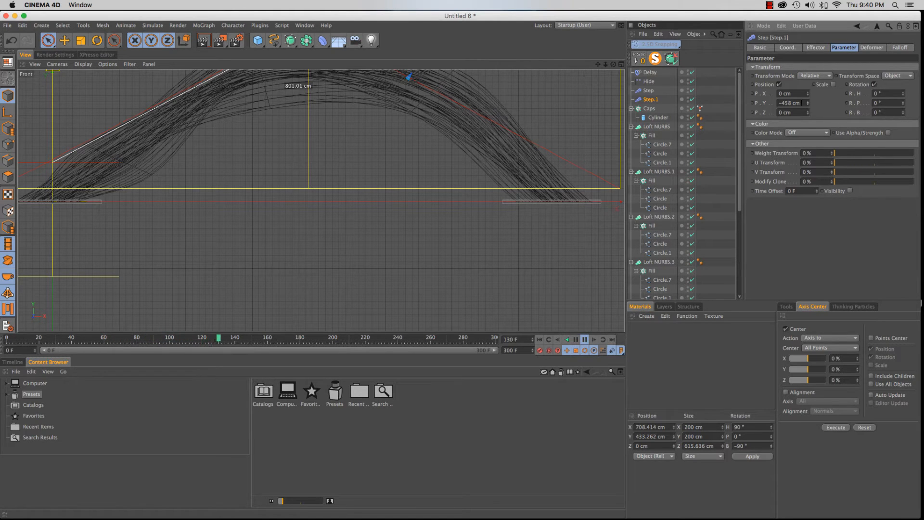
In the front view, raise the Step effector to about Y 77 cm, return to the perspective view and stop playback.
{"action": "left_click", "coordinate": [648, 90]}
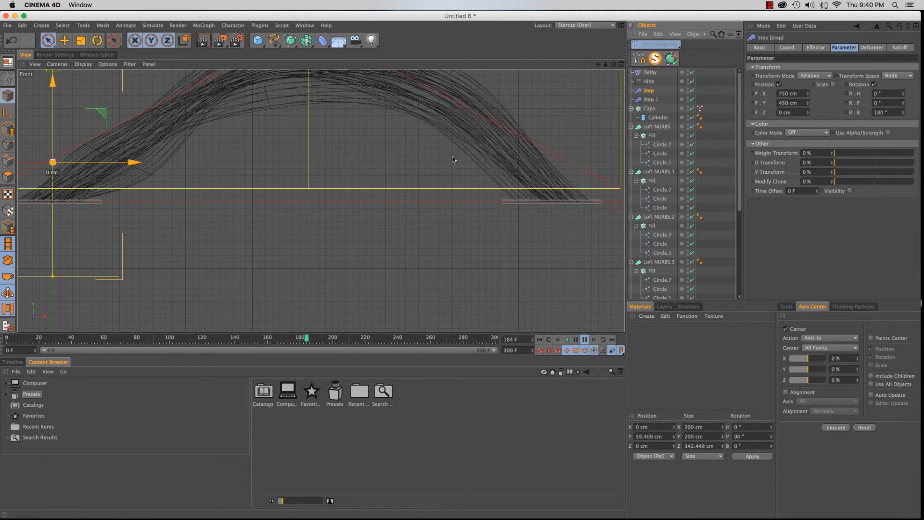
{"action": "right_click_drag", "start_coordinate": [284, 211], "coordinate": [232, 273], "text": "alt"}
{"action": "middle_click_drag", "start_coordinate": [279, 207], "coordinate": [379, 245], "text": "alt"}
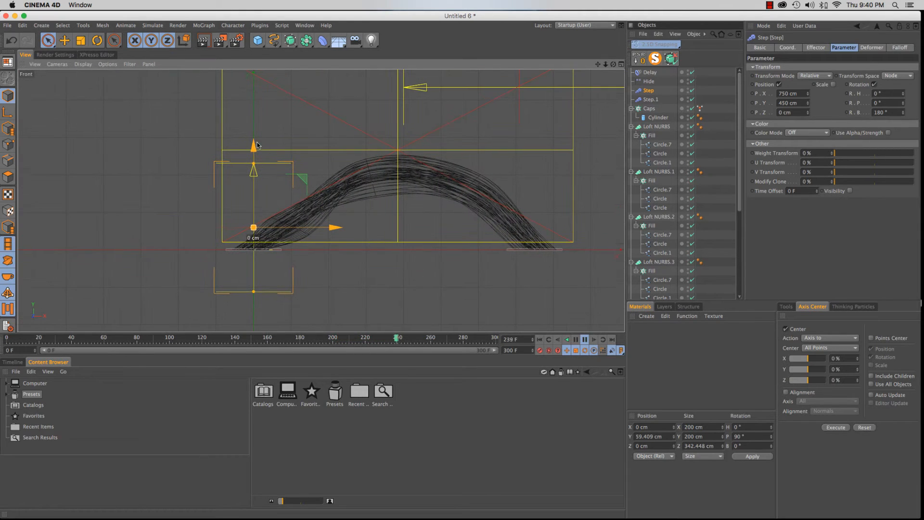
{"action": "mouse_move", "coordinate": [253, 154]}
{"action": "left_mouse_down"}
{"action": "mouse_move", "coordinate": [253, 218]}
{"action": "mouse_move", "coordinate": [253, 105]}
{"action": "mouse_move", "coordinate": [252, 224]}
{"action": "mouse_move", "coordinate": [253, 141]}
{"action": "left_mouse_up"}
{"action": "left_click_drag", "start_coordinate": [278, 110], "coordinate": [312, 153]}
{"action": "key", "text": "F1"}
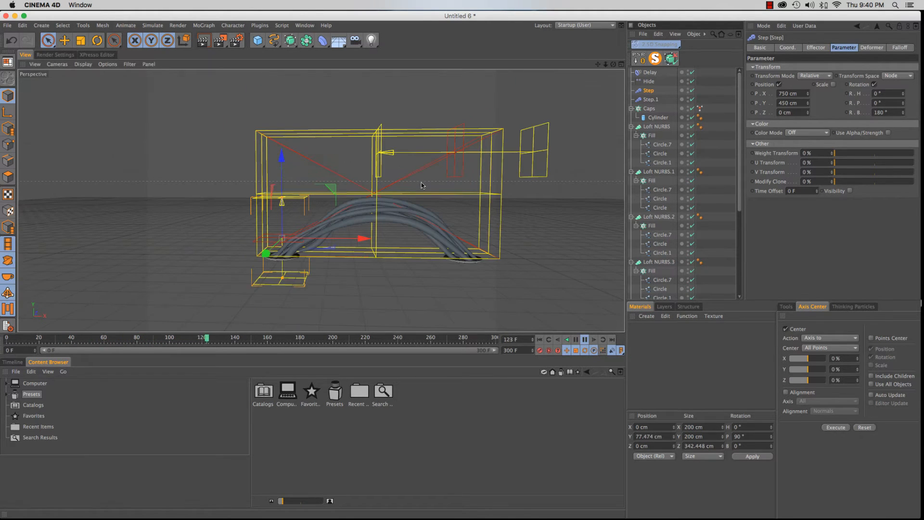
{"action": "key", "text": "F8"}
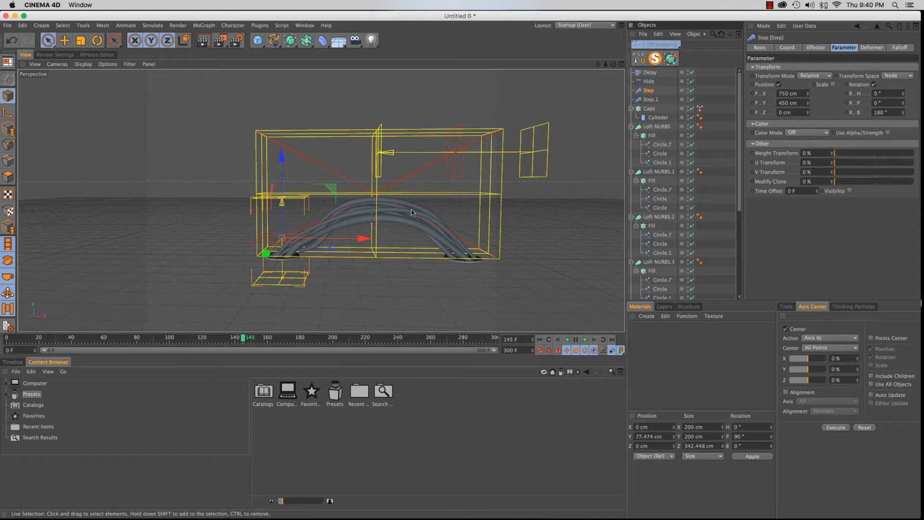
Collapse the Caps cloner and all the Loft NURBS hierarchies in the object list.
{"action": "left_click_drag", "start_coordinate": [412, 209], "coordinate": [385, 208], "text": "alt"}
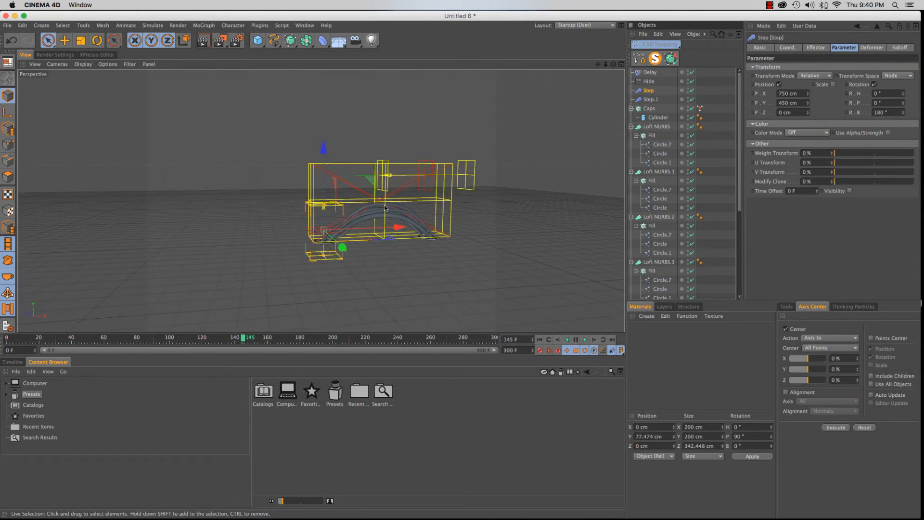
{"action": "right_click_drag", "start_coordinate": [385, 208], "coordinate": [403, 194], "text": "alt"}
{"action": "left_click_drag", "start_coordinate": [404, 193], "coordinate": [384, 202], "text": "alt"}
{"action": "right_click_drag", "start_coordinate": [384, 202], "coordinate": [362, 241], "text": "alt"}
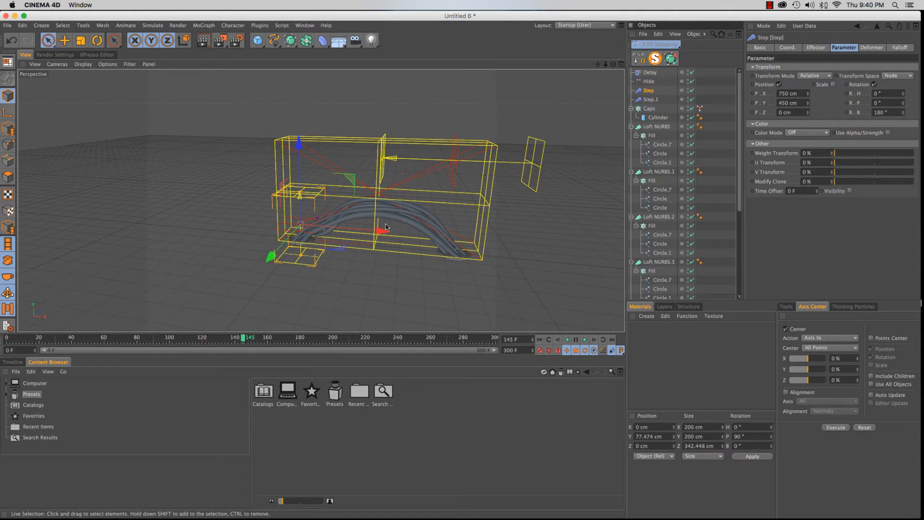
{"action": "left_click_drag", "start_coordinate": [385, 224], "coordinate": [418, 208], "text": "alt"}
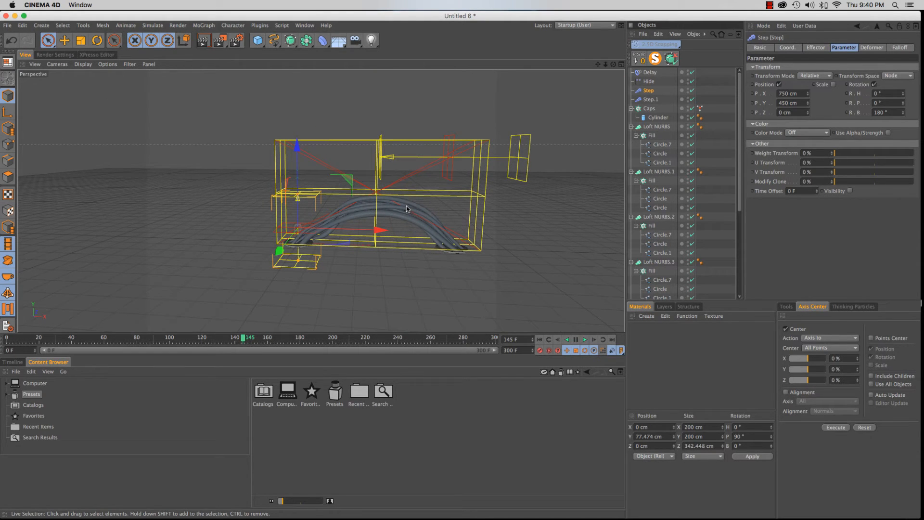
{"action": "left_click", "coordinate": [631, 108]}
{"action": "left_click", "coordinate": [632, 117]}
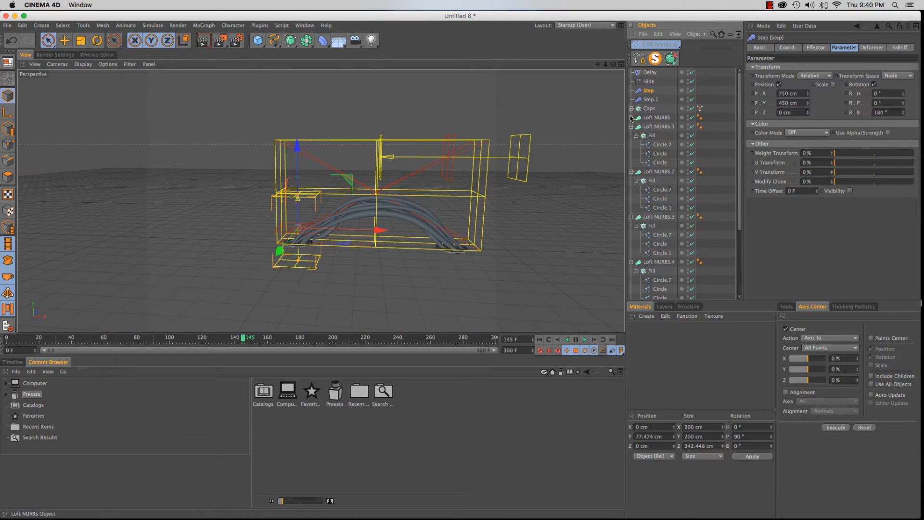
{"action": "left_click", "coordinate": [631, 126]}
{"action": "left_click", "coordinate": [633, 137]}
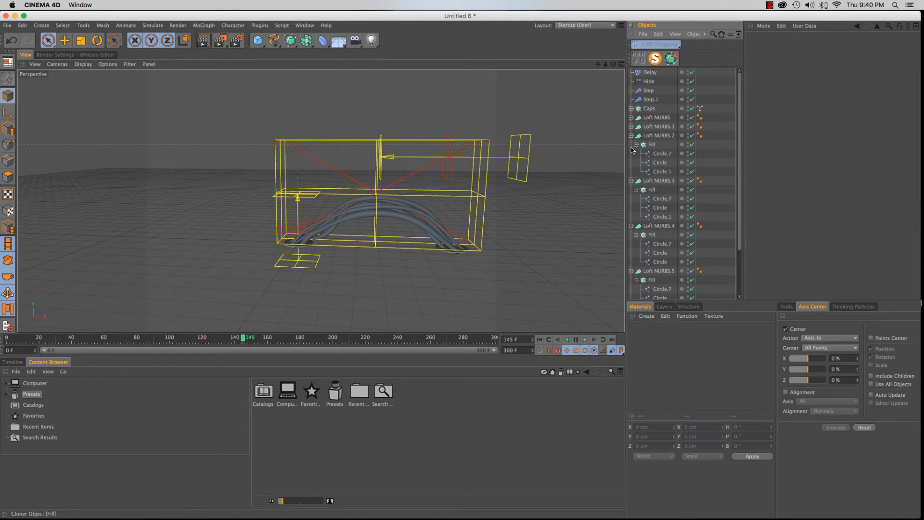
{"action": "left_click", "coordinate": [631, 135]}
{"action": "left_click", "coordinate": [631, 144]}
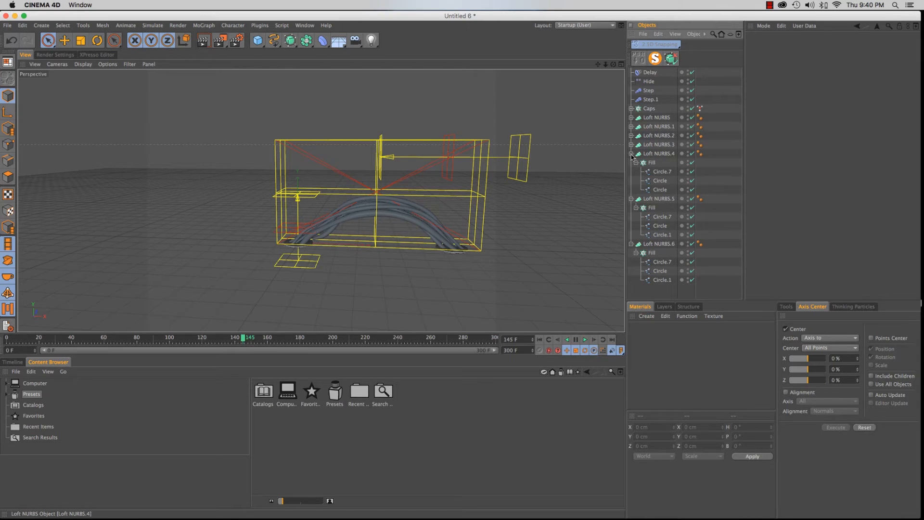
{"action": "left_click", "coordinate": [631, 154]}
{"action": "left_click", "coordinate": [631, 163]}
{"action": "left_click", "coordinate": [631, 171]}
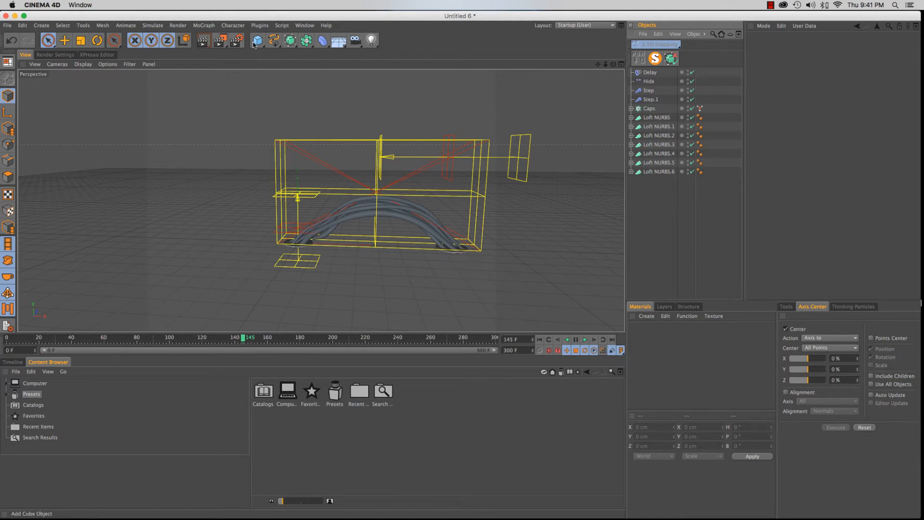
Add a plane beneath the cable arch at about X 395 cm, about 1190 cm wide and 1319 cm in height.
{"action": "mouse_move", "coordinate": [258, 41]}
{"action": "left_mouse_down"}
{"action": "mouse_move", "coordinate": [384, 48]}
{"action": "mouse_move", "coordinate": [331, 75]}
{"action": "mouse_move", "coordinate": [332, 67]}
{"action": "left_mouse_up"}
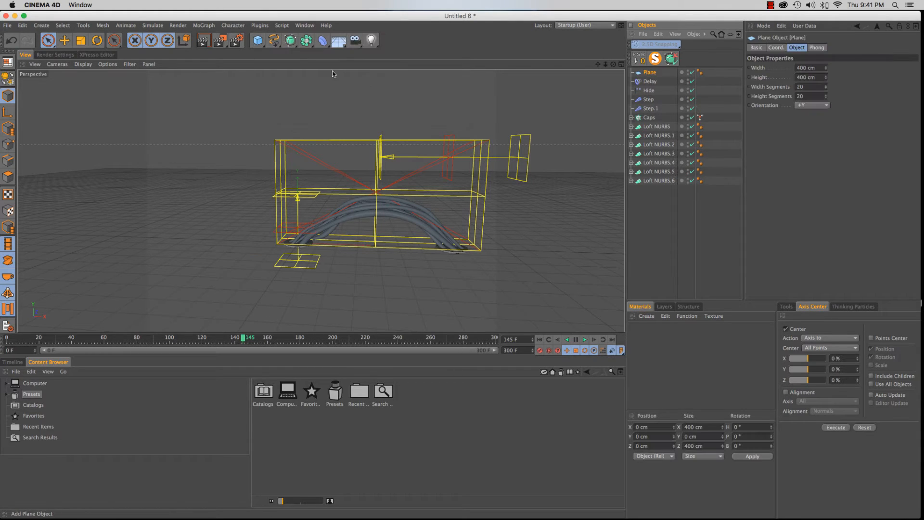
{"action": "left_click_drag", "start_coordinate": [378, 254], "coordinate": [504, 250]}
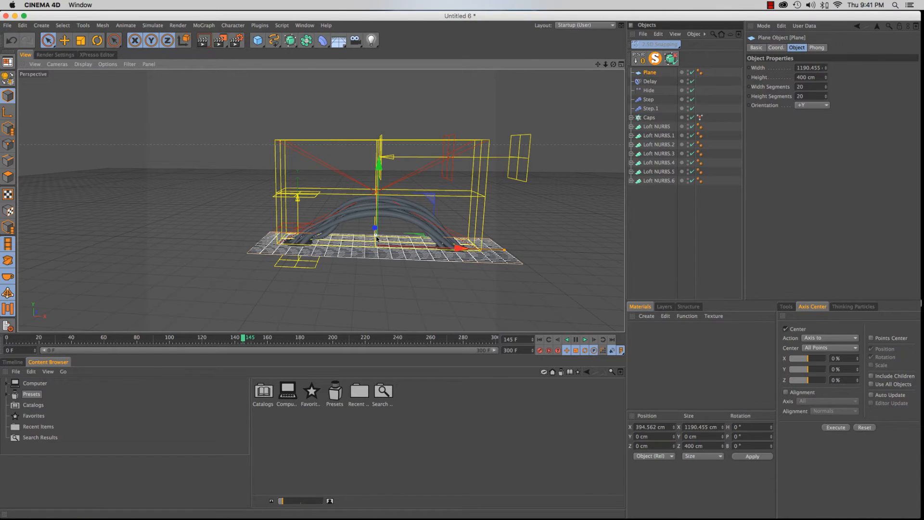
{"action": "mouse_move", "coordinate": [374, 236]}
{"action": "left_mouse_down"}
{"action": "mouse_move", "coordinate": [375, 193]}
{"action": "mouse_move", "coordinate": [376, 221]}
{"action": "left_mouse_up"}
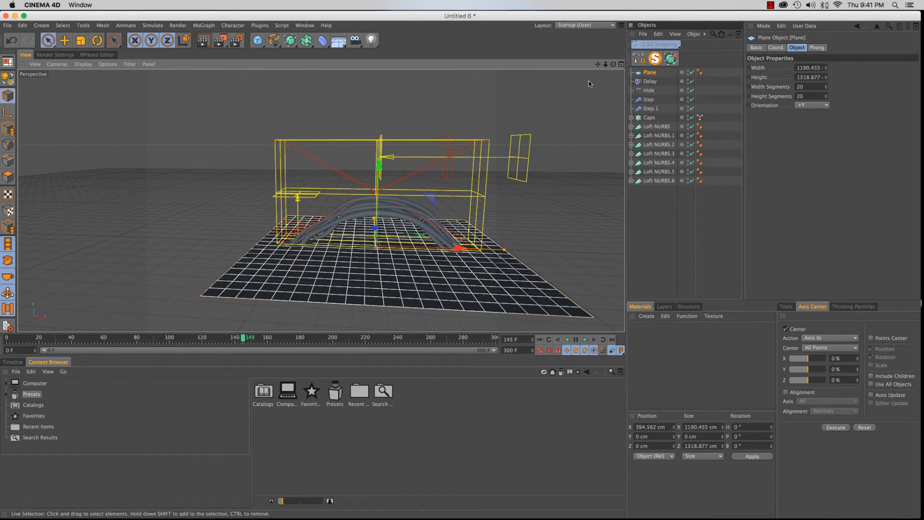
Add a Bend deformer and make it a child of the plane.
{"action": "left_click", "coordinate": [323, 42]}
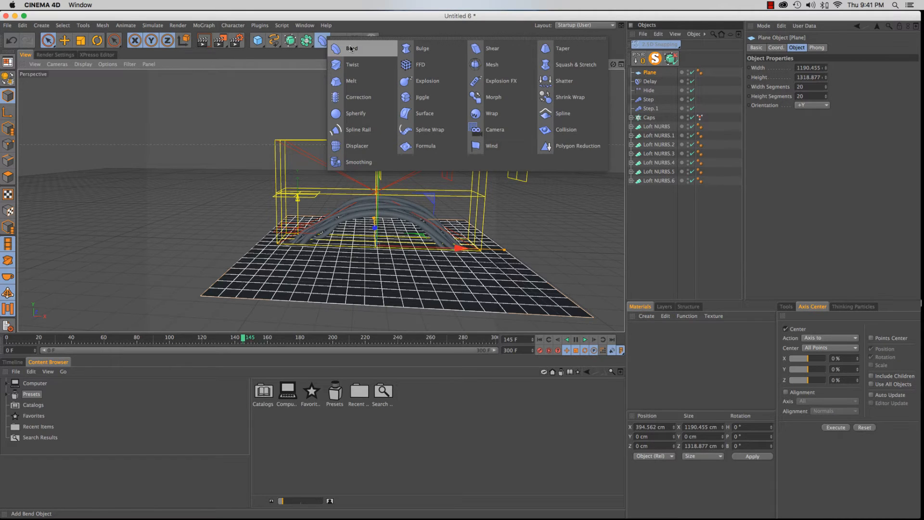
{"action": "left_click", "coordinate": [351, 49]}
{"action": "left_click_drag", "start_coordinate": [651, 75], "coordinate": [650, 74]}
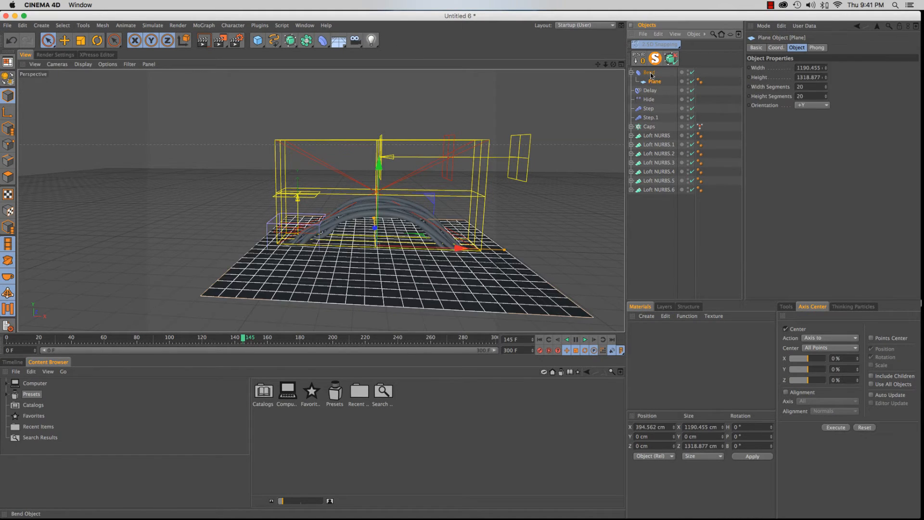
{"action": "left_click_drag", "start_coordinate": [378, 248], "coordinate": [458, 251]}
{"action": "key", "text": "super+z"}
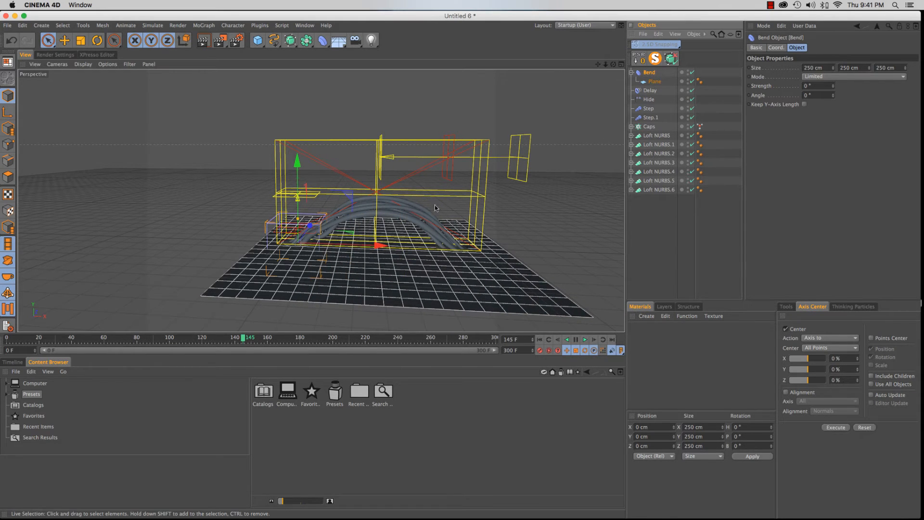
{"action": "left_click", "coordinate": [653, 81]}
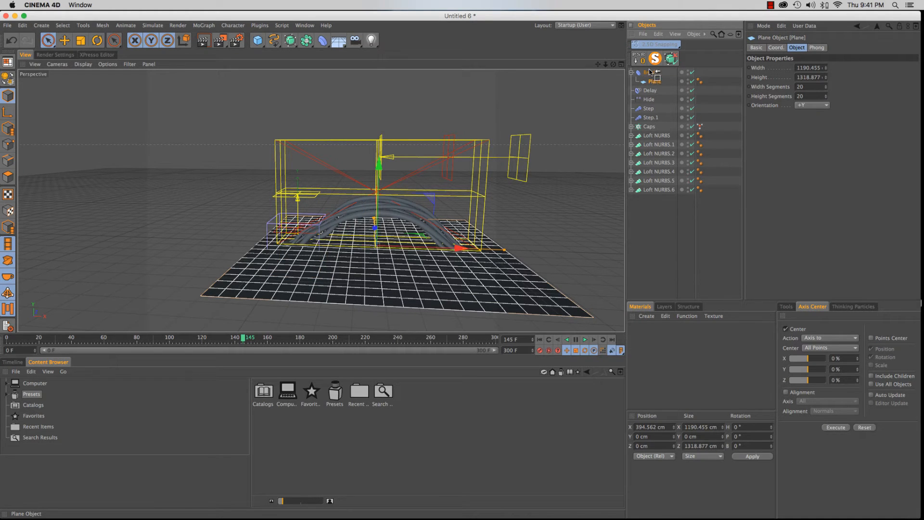
{"action": "left_click_drag", "start_coordinate": [650, 72], "coordinate": [650, 75]}
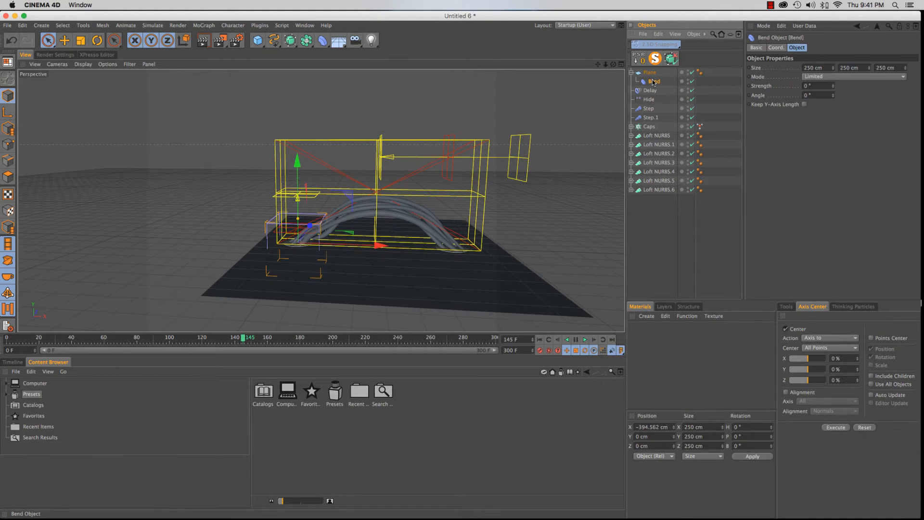
Move the Bend deformer to about X -19 cm within the plane and rotate its pitch to -90°.
{"action": "left_click_drag", "start_coordinate": [388, 245], "coordinate": [444, 248]}
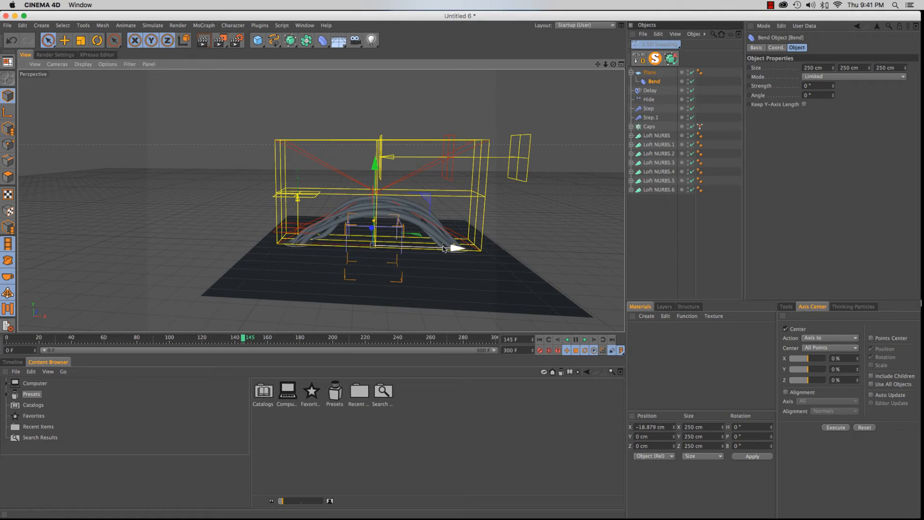
{"action": "key", "text": "r"}
{"action": "left_click_drag", "start_coordinate": [378, 226], "coordinate": [372, 138]}
Try bending the plane with a Bend strength of 90°.
{"action": "left_click", "coordinate": [821, 86]}
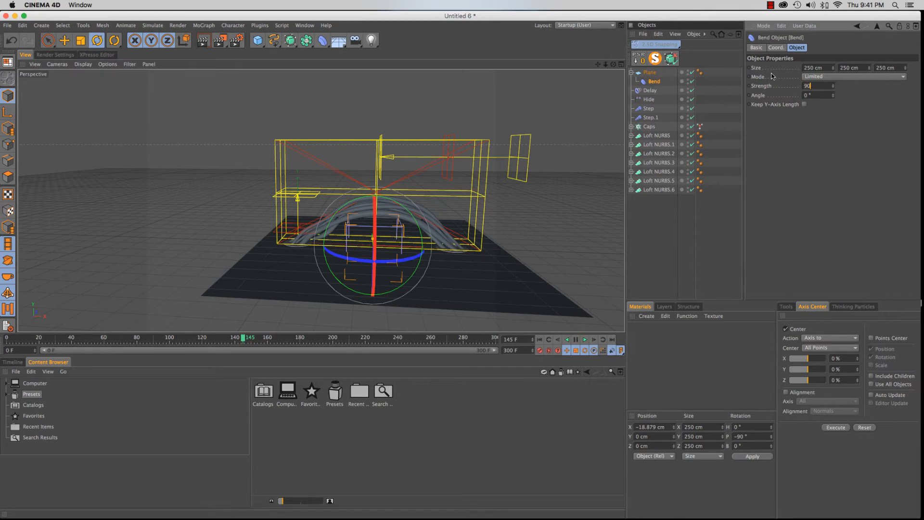
{"action": "type", "text": "90"}
{"action": "key", "text": "Return"}
{"action": "key", "text": "ctrl+z"}
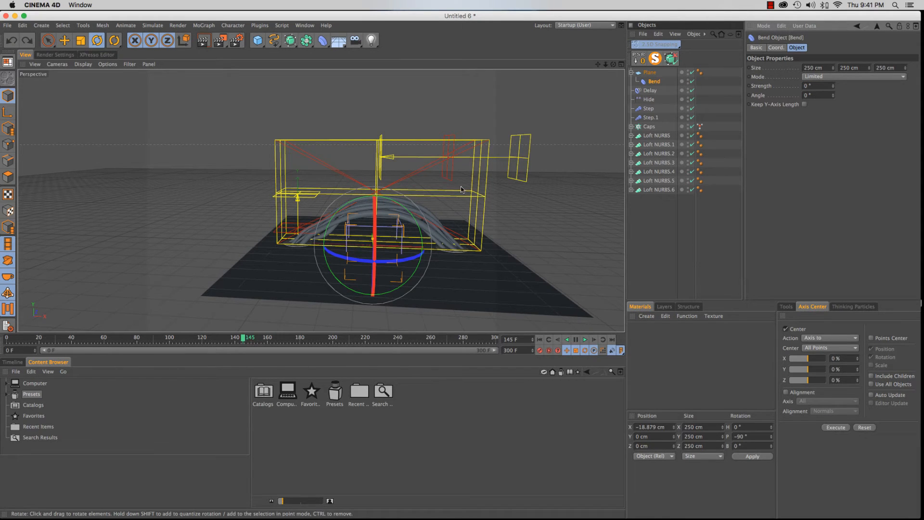
Rotate the Bend deformer to H 90°, P -180°, B 90° and set its strength to 90°.
{"action": "left_click_drag", "start_coordinate": [383, 208], "coordinate": [321, 218]}
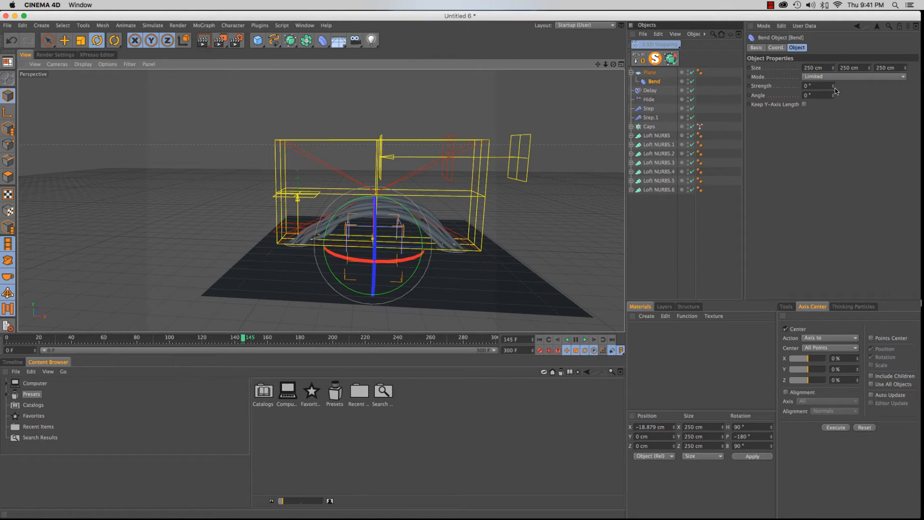
{"action": "left_click_drag", "start_coordinate": [836, 89], "coordinate": [838, 65]}
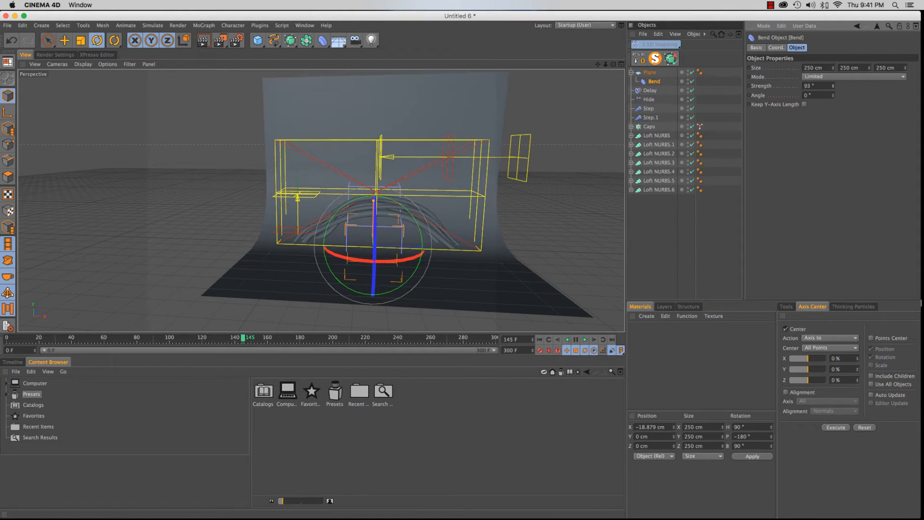
{"action": "key", "text": "Return"}
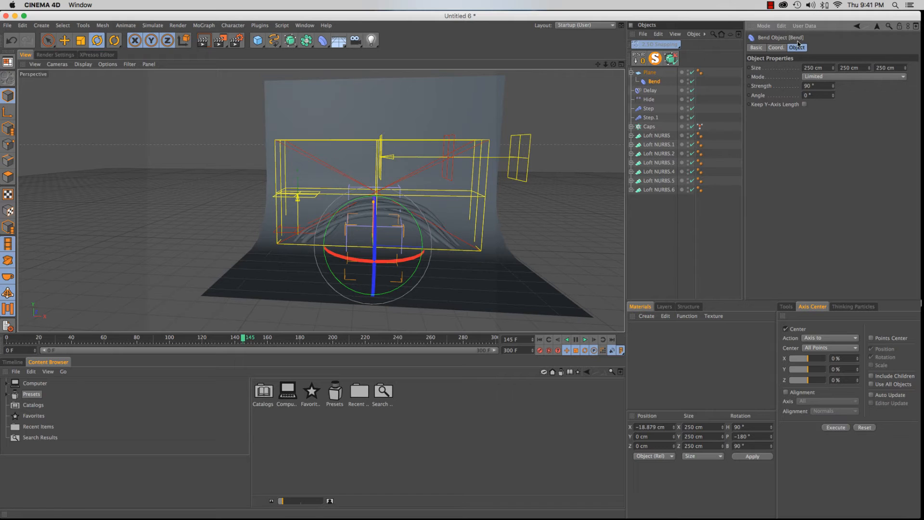
Isolate the plane with its Bend deformer and view the bent backdrop from the side.
{"action": "left_click", "coordinate": [650, 72]}
{"action": "left_click", "coordinate": [655, 58]}
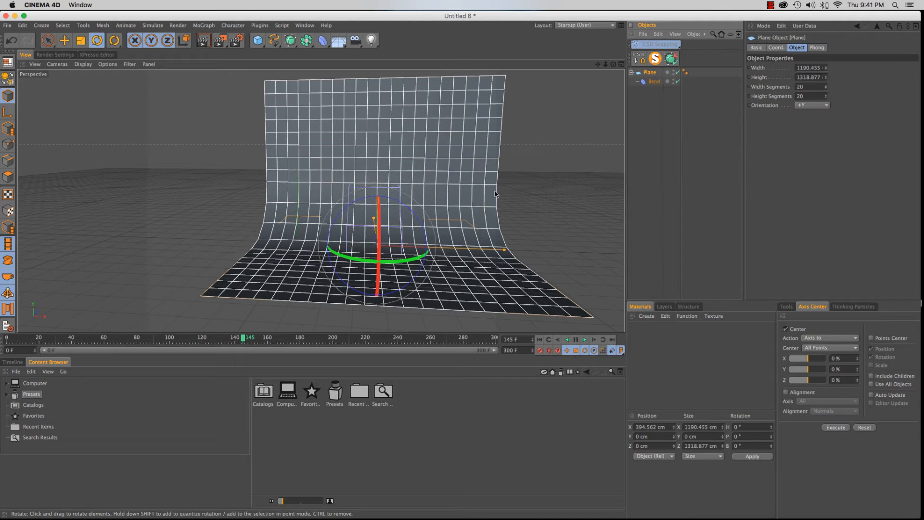
{"action": "left_click_drag", "start_coordinate": [323, 223], "coordinate": [501, 221], "text": "alt"}
{"action": "left_click", "coordinate": [652, 81]}
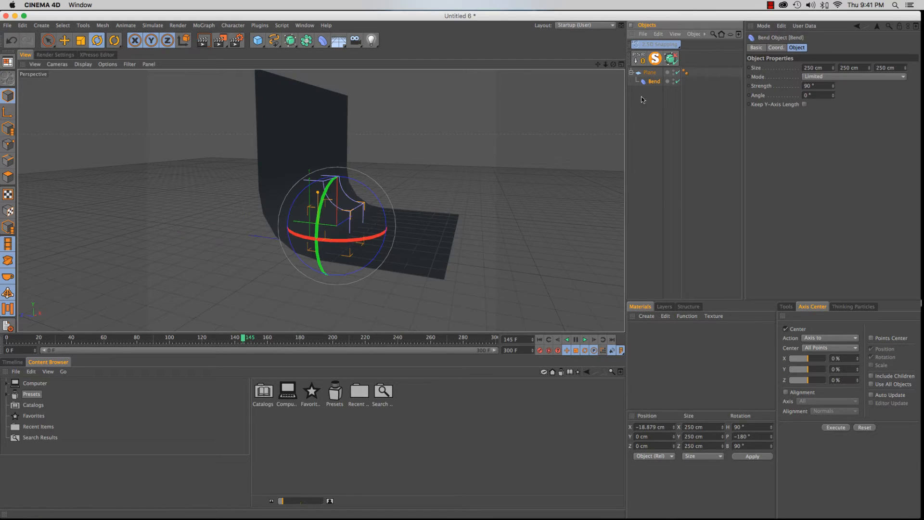
Set the plane's width segments to 10.
{"action": "left_click", "coordinate": [650, 73]}
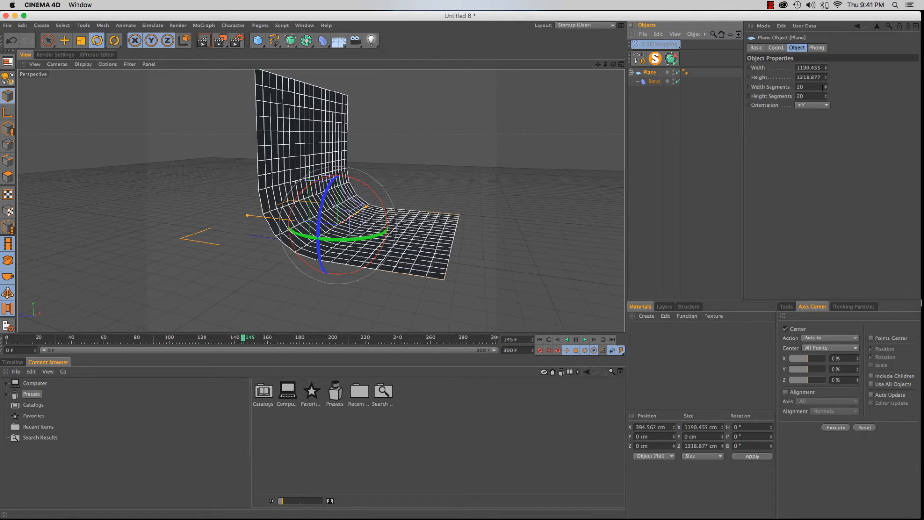
{"action": "left_click", "coordinate": [818, 87]}
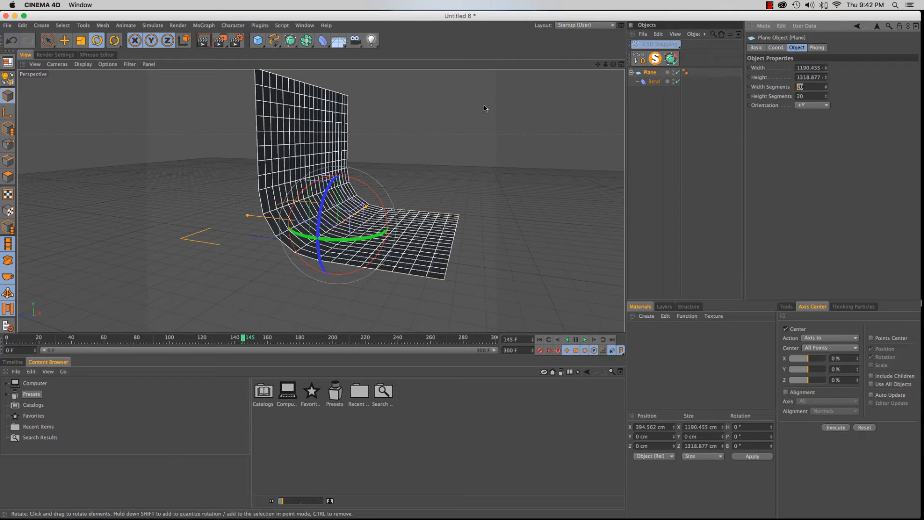
{"action": "type", "text": "10"}
{"action": "key", "text": "Return"}
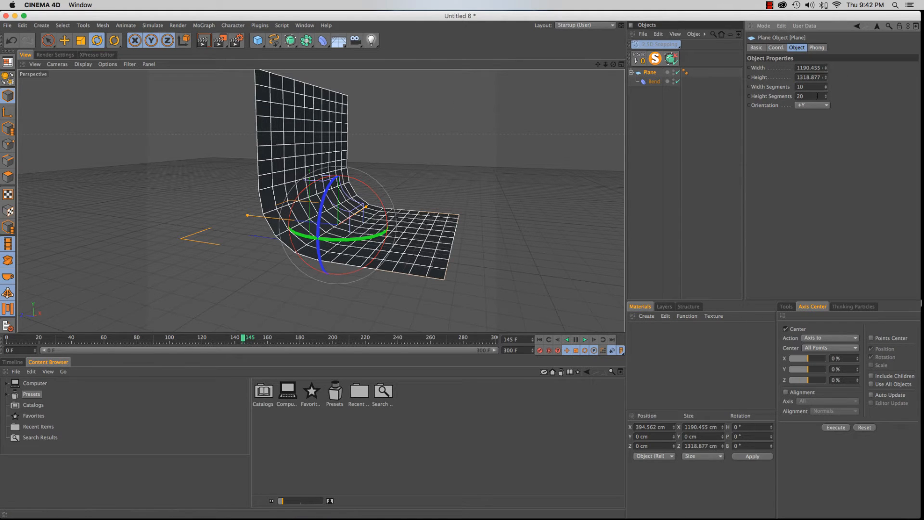
Raise the plane's height segments to 64 and shrink its Bend deformer to 67 × 153 × 250 cm.
{"action": "left_click_drag", "start_coordinate": [824, 96], "coordinate": [825, 98]}
{"action": "left_click", "coordinate": [651, 81]}
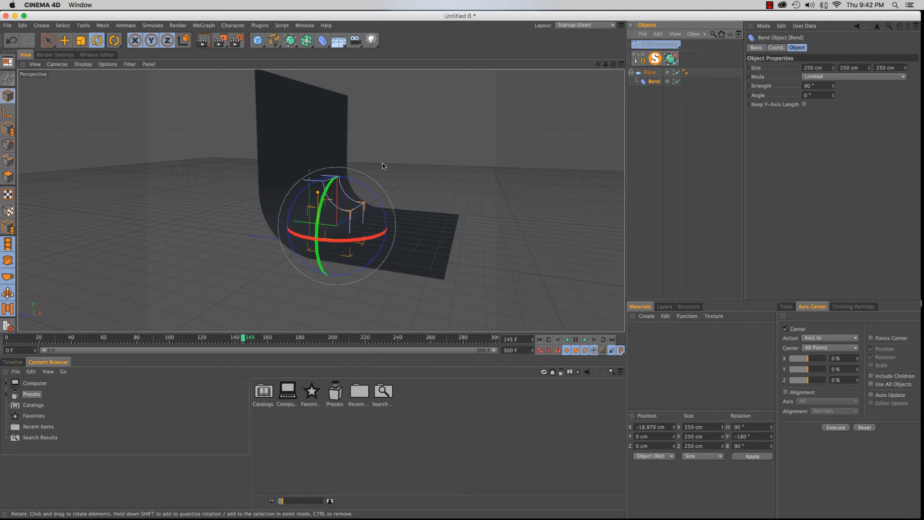
{"action": "left_click_drag", "start_coordinate": [329, 197], "coordinate": [287, 190], "text": "alt"}
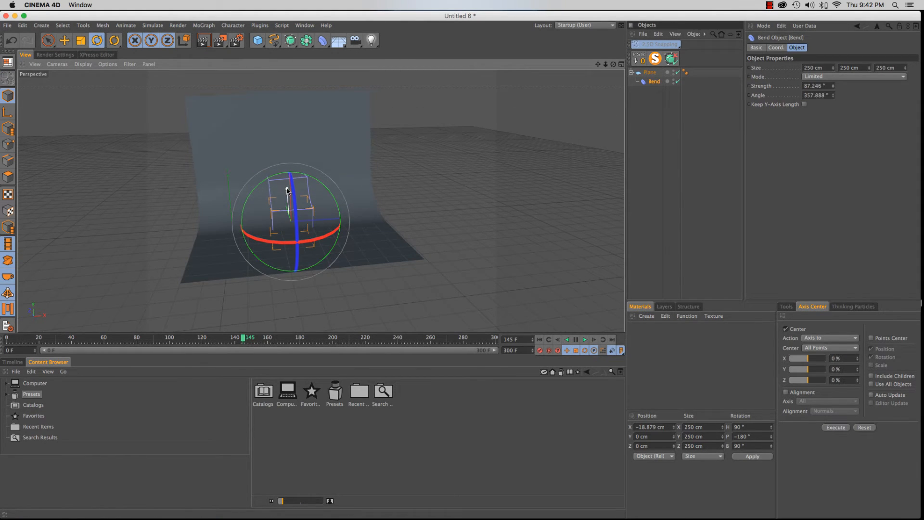
{"action": "key", "text": "super+z"}
{"action": "left_click_drag", "start_coordinate": [833, 68], "coordinate": [833, 113]}
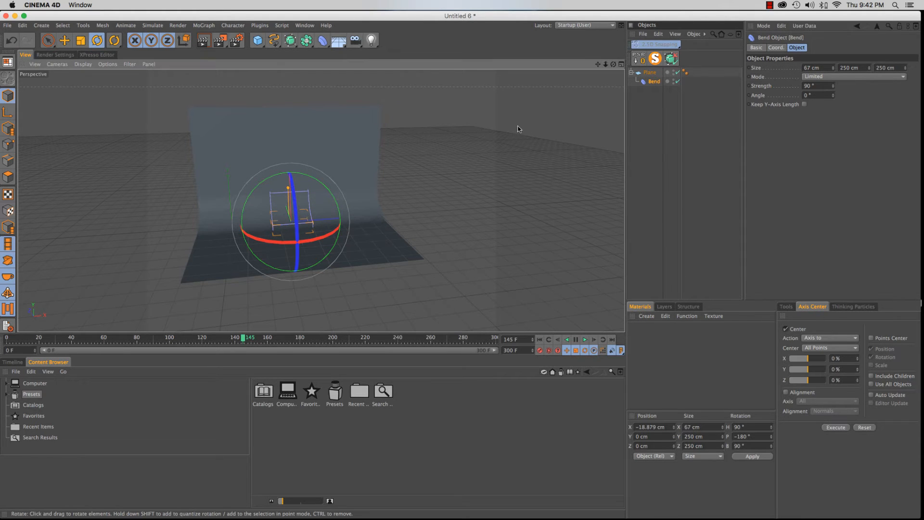
{"action": "left_click_drag", "start_coordinate": [229, 225], "coordinate": [396, 192], "text": "alt"}
{"action": "left_click_drag", "start_coordinate": [870, 68], "coordinate": [870, 115]}
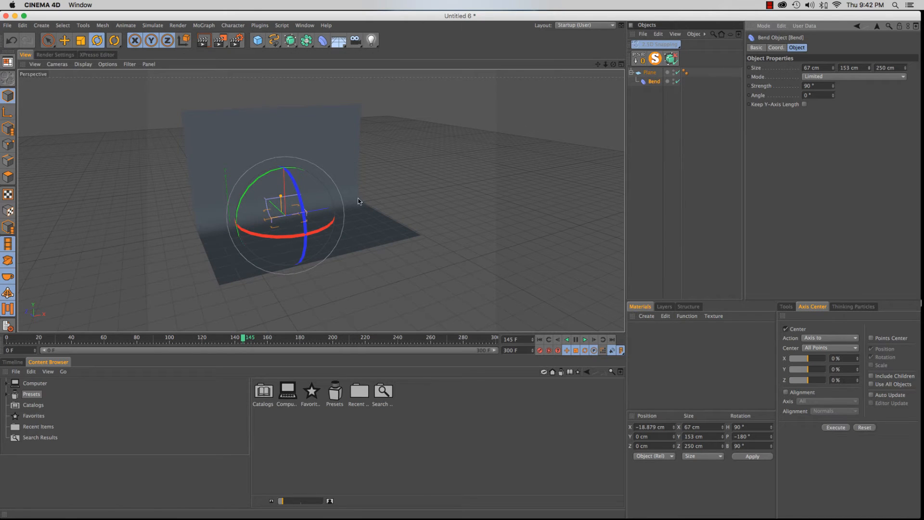
{"action": "left_click_drag", "start_coordinate": [296, 204], "coordinate": [236, 209], "text": "alt"}
Bring back the full scene and move the bent plane back to about Z 989 cm behind the cables.
{"action": "left_click", "coordinate": [655, 59]}
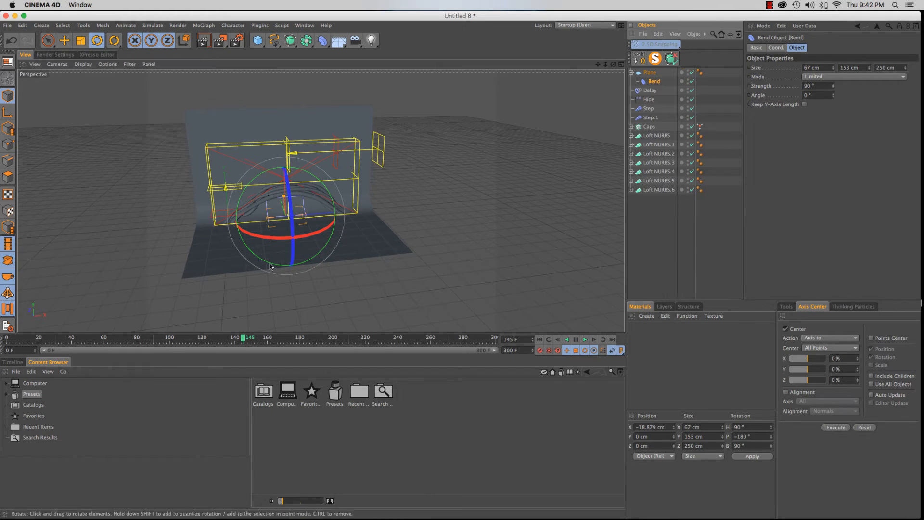
{"action": "left_click", "coordinate": [650, 72]}
{"action": "key", "text": "e"}
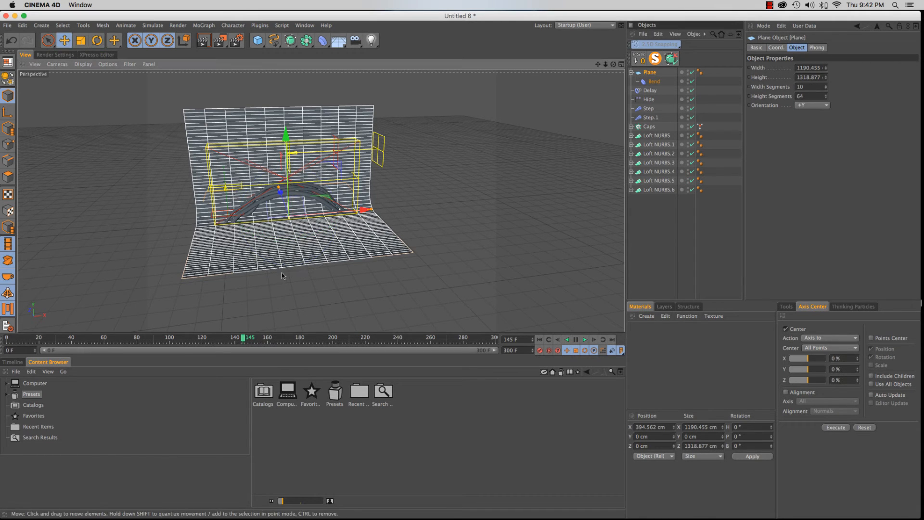
{"action": "left_click_drag", "start_coordinate": [282, 199], "coordinate": [267, 161]}
Enlarge the backdrop plane to about 7139 cm wide and 5600 cm high.
{"action": "left_click_drag", "start_coordinate": [336, 173], "coordinate": [454, 166]}
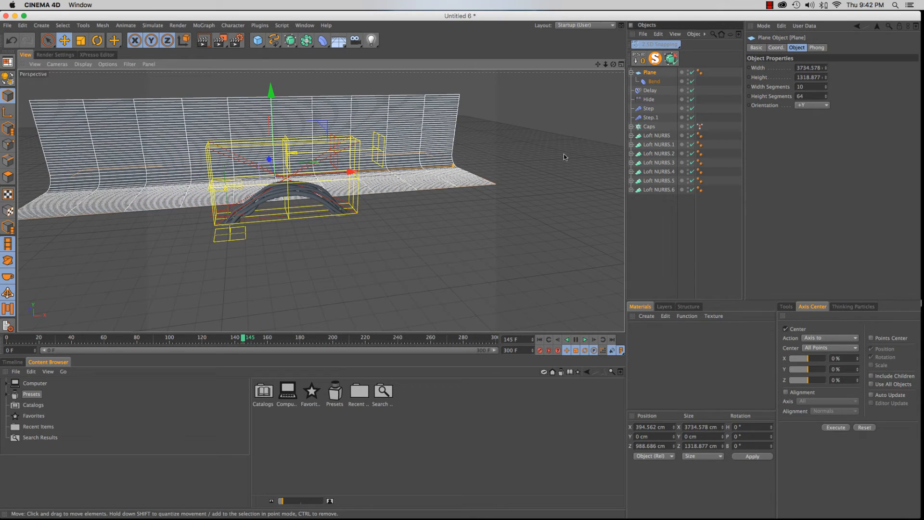
{"action": "left_click_drag", "start_coordinate": [826, 77], "coordinate": [826, 22]}
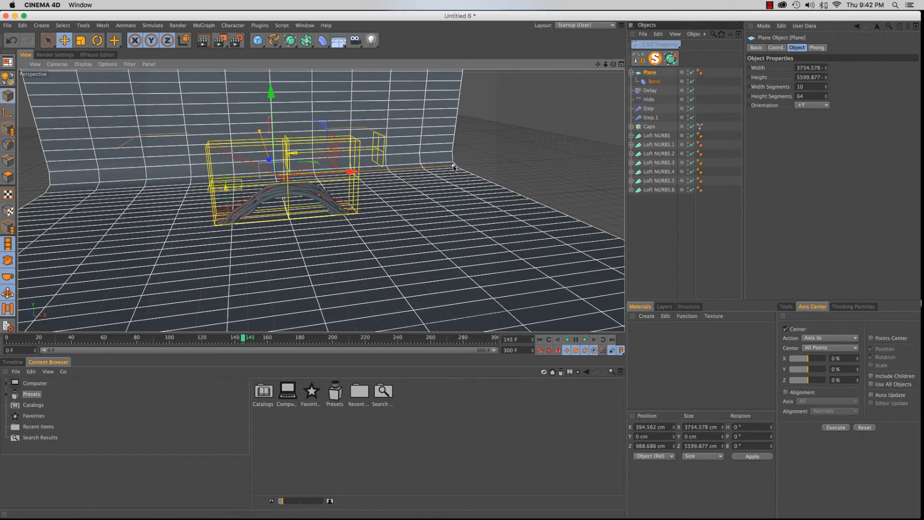
{"action": "left_click_drag", "start_coordinate": [454, 166], "coordinate": [587, 158]}
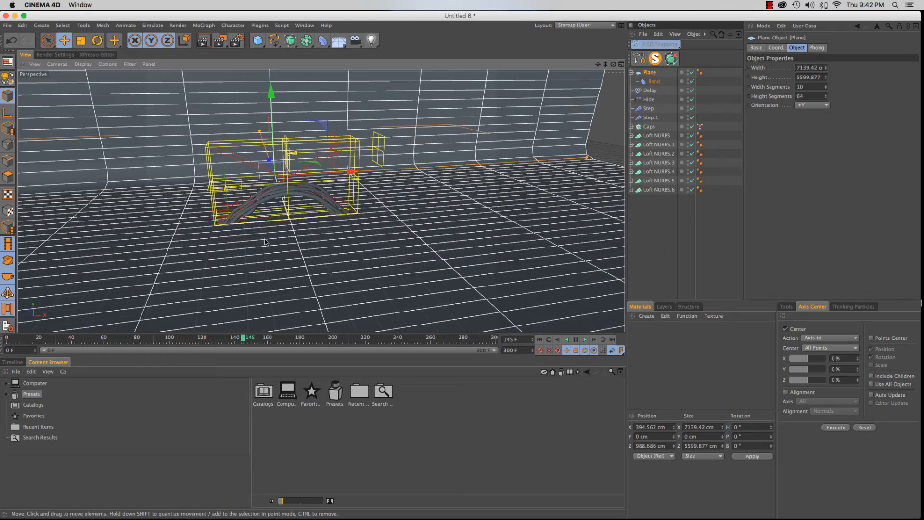
Move the backdrop plane farther behind the cables, to about Z 1619 cm.
{"action": "left_click_drag", "start_coordinate": [265, 242], "coordinate": [430, 206], "text": "alt"}
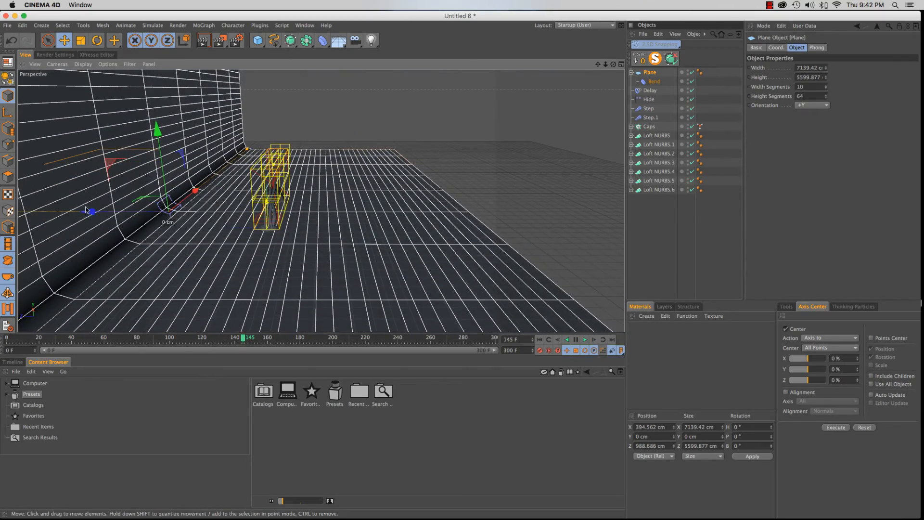
{"action": "left_click_drag", "start_coordinate": [86, 210], "coordinate": [259, 227]}
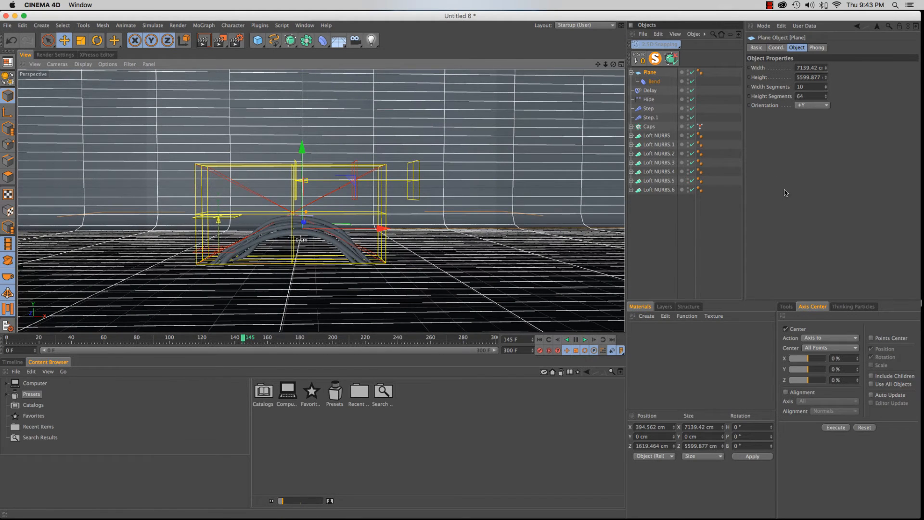
Collapse the plane's hierarchy and rename the plane as cyc.
{"action": "left_click", "coordinate": [631, 72]}
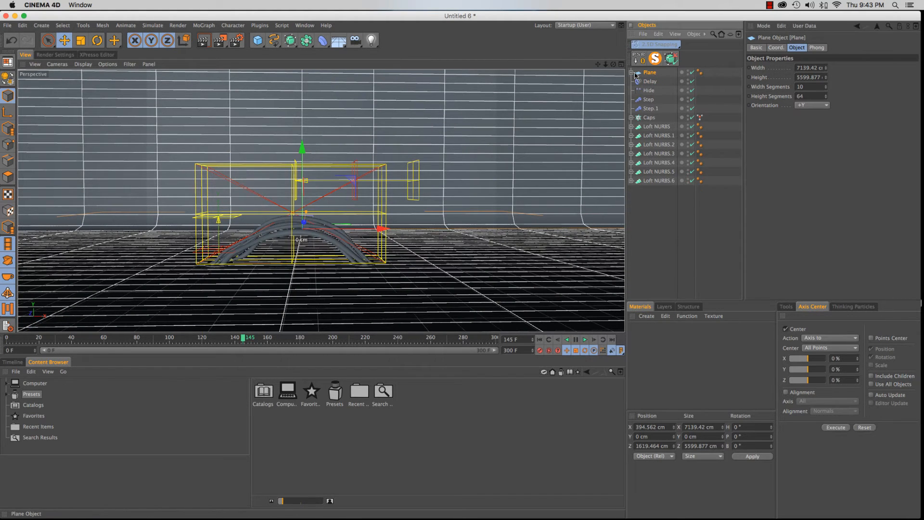
{"action": "double_click", "coordinate": [650, 73]}
{"action": "type", "text": "cvyc"}
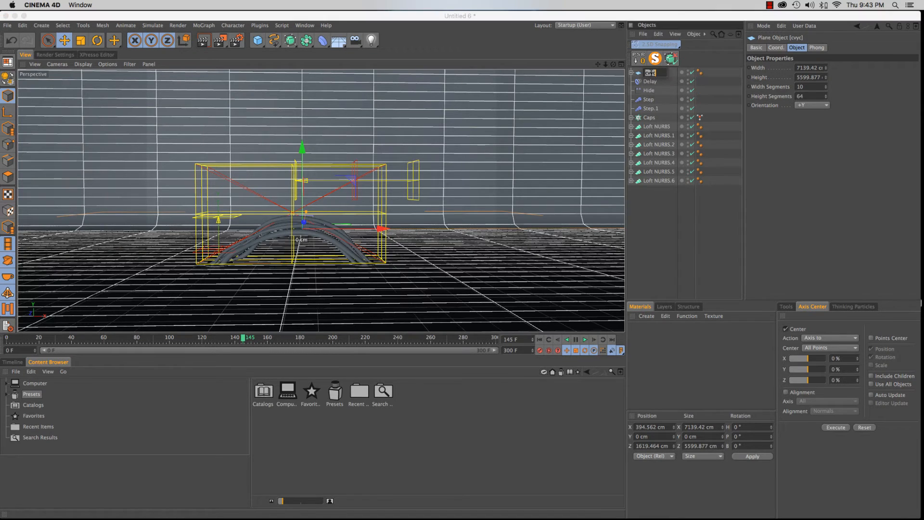
{"action": "type", "text": "yc"}
{"action": "key", "text": "Return"}
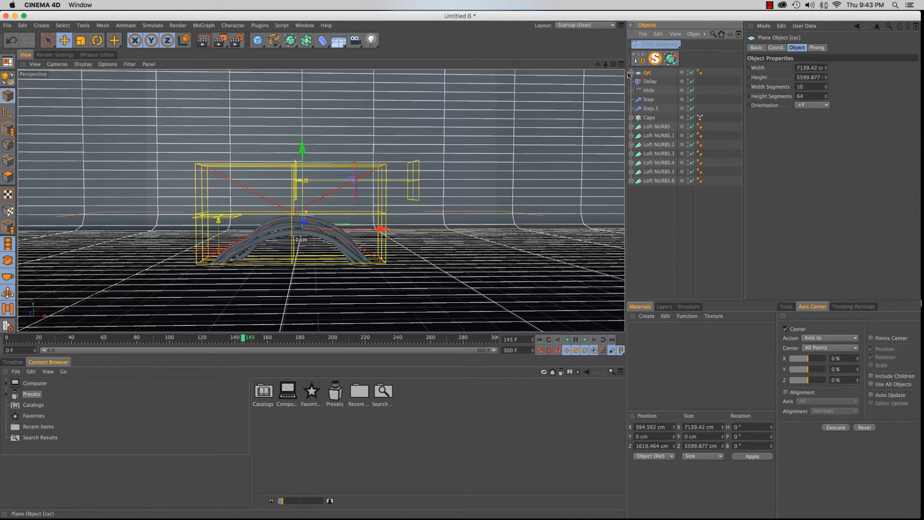
Set the cyc plane's height segments to 150 and deselect it.
{"action": "left_click_drag", "start_coordinate": [808, 97], "coordinate": [772, 97]}
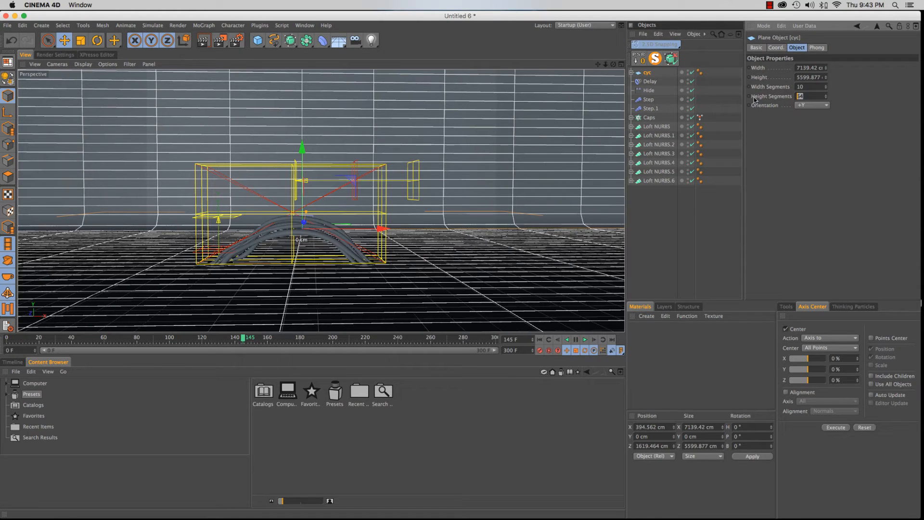
{"action": "type", "text": "150"}
{"action": "key", "text": "Return"}
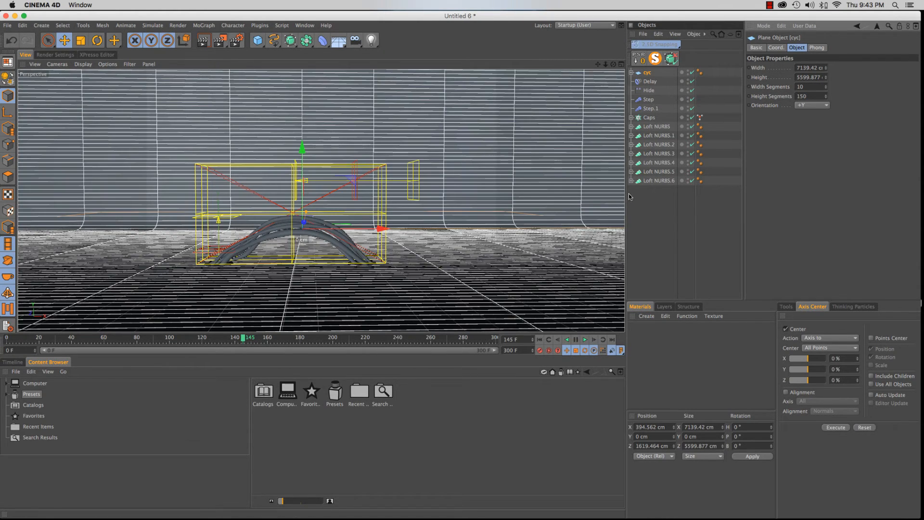
{"action": "left_click", "coordinate": [669, 200]}
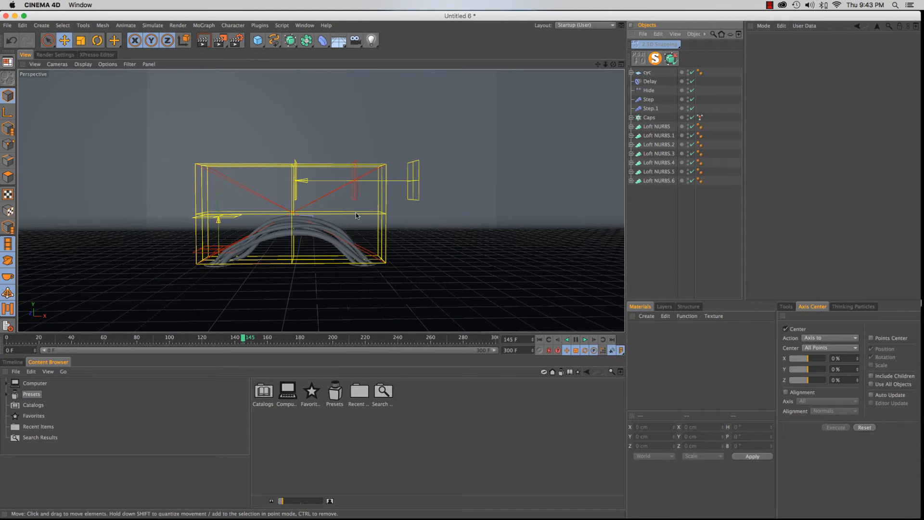
Play the animation and raise the first Step effector to about Y 255 cm to test its effect on the cables.
{"action": "middle_click_drag", "start_coordinate": [356, 217], "coordinate": [337, 232], "text": "alt"}
{"action": "right_click_drag", "start_coordinate": [336, 228], "coordinate": [334, 234], "text": "alt"}
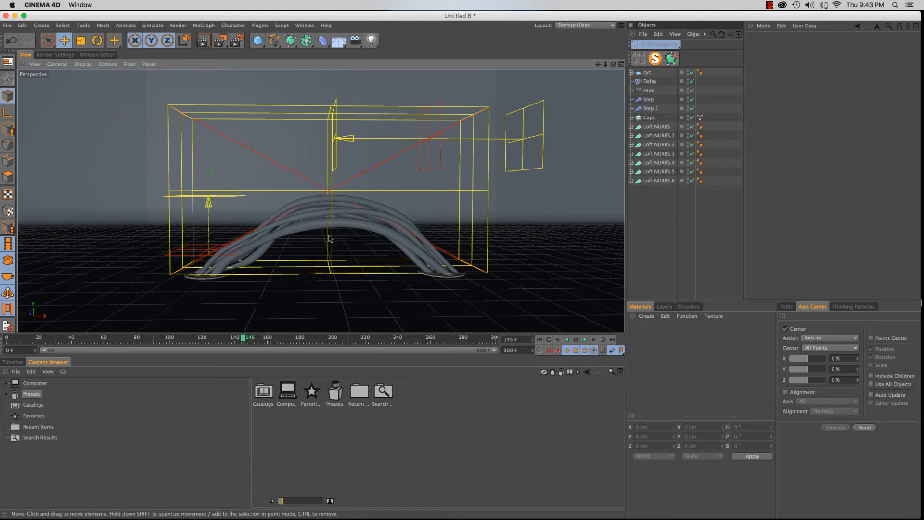
{"action": "mouse_move", "coordinate": [271, 223]}
{"action": "left_mouse_down", "text": "alt"}
{"action": "mouse_move", "coordinate": [302, 231]}
{"action": "mouse_move", "coordinate": [264, 224]}
{"action": "left_mouse_up", "text": "alt"}
{"action": "key", "text": "F8"}
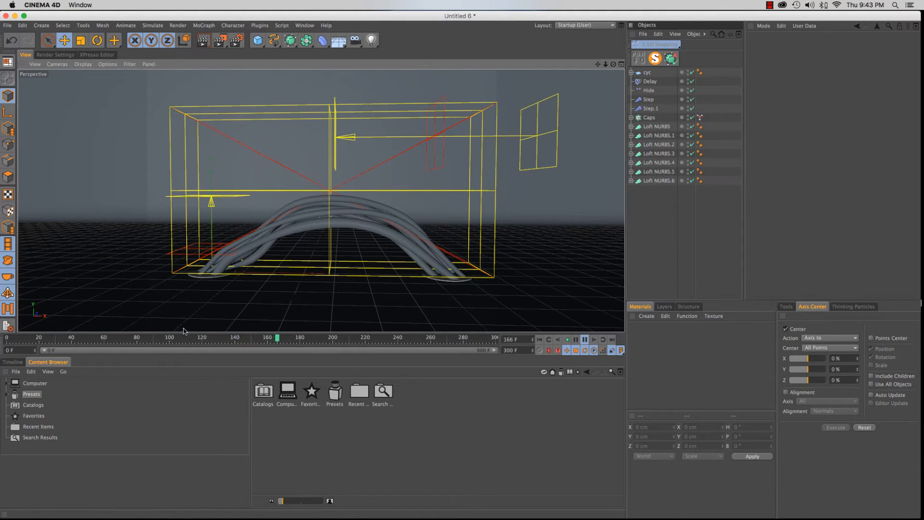
{"action": "left_click", "coordinate": [649, 100]}
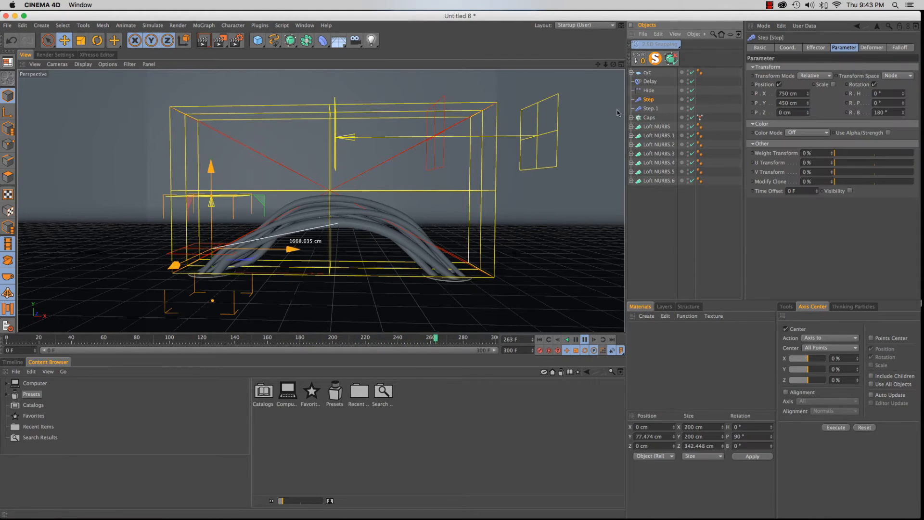
{"action": "left_click", "coordinate": [650, 108]}
{"action": "left_click", "coordinate": [647, 100]}
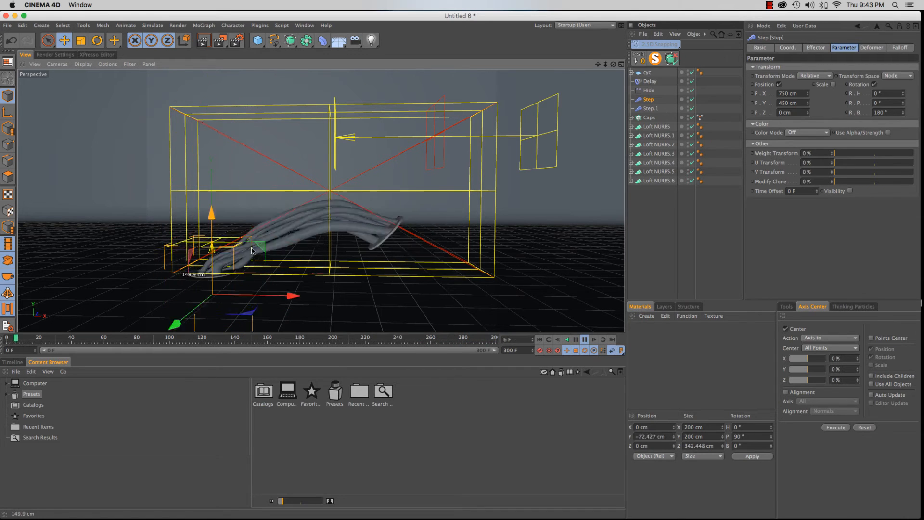
{"action": "left_click_drag", "start_coordinate": [249, 117], "coordinate": [249, 116]}
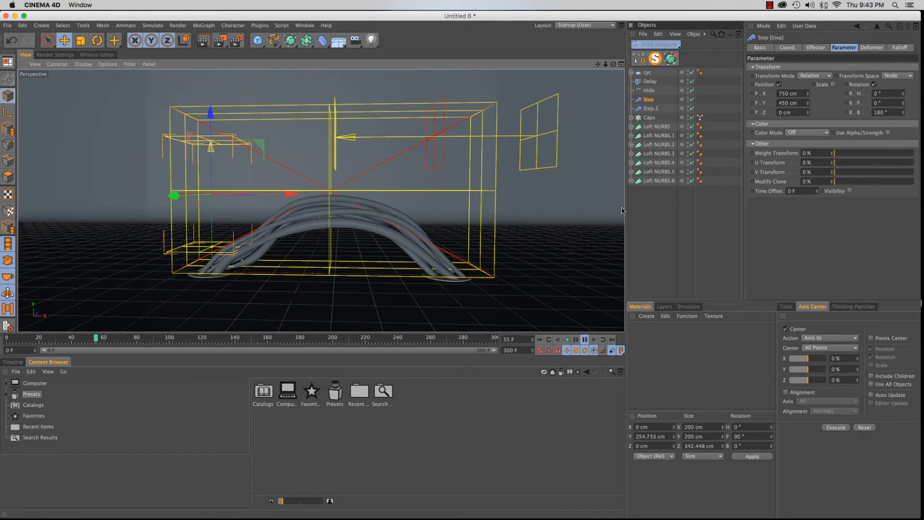
{"action": "key", "text": "F8"}
Select each Loft NURBS object in turn to identify which cable it forms in the bundle.
{"action": "left_click", "coordinate": [658, 127]}
{"action": "left_click", "coordinate": [660, 135]}
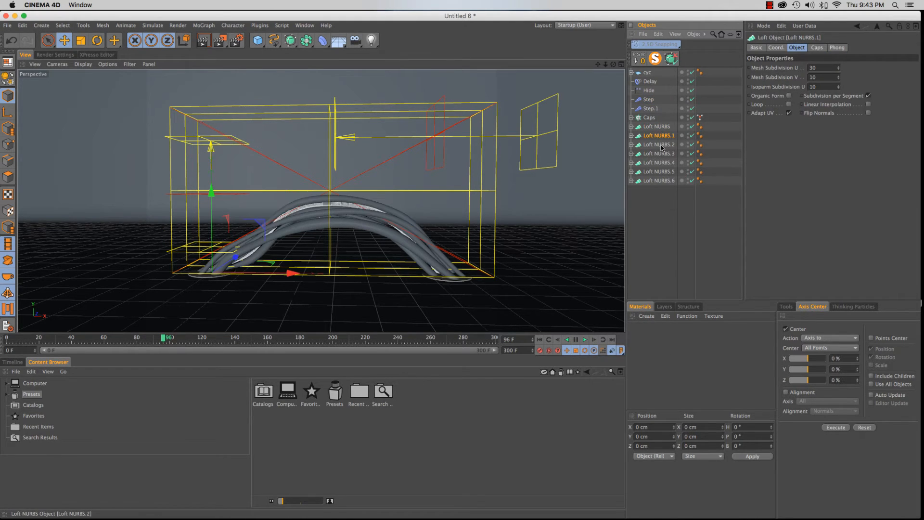
{"action": "left_click", "coordinate": [660, 144]}
{"action": "left_click", "coordinate": [660, 153]}
{"action": "left_click", "coordinate": [661, 162]}
{"action": "left_click", "coordinate": [661, 172]}
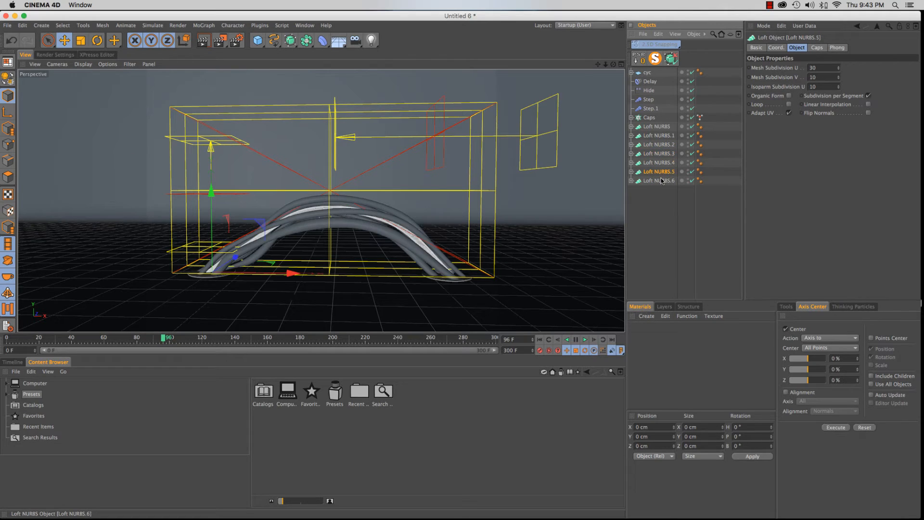
{"action": "left_click", "coordinate": [663, 181]}
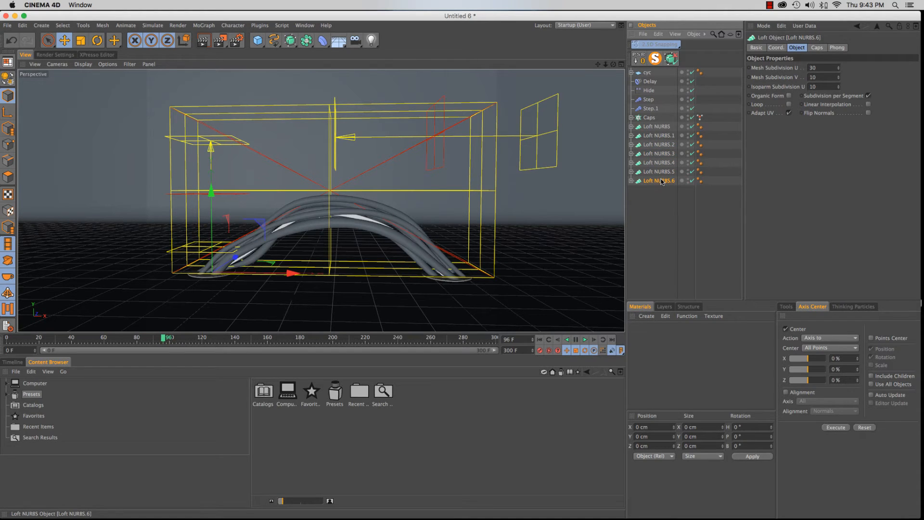
Create a new material and open it for editing, keeping the cable arch in view.
{"action": "double_click", "coordinate": [660, 339]}
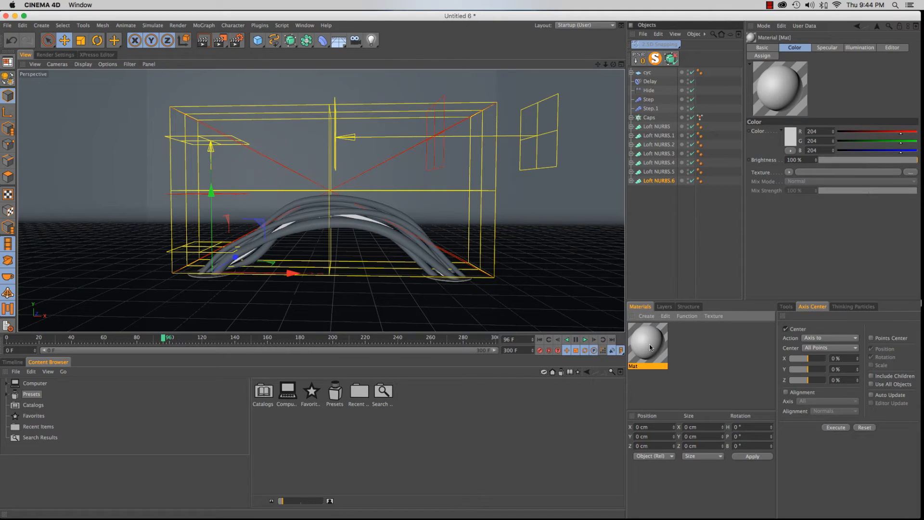
{"action": "double_click", "coordinate": [649, 344]}
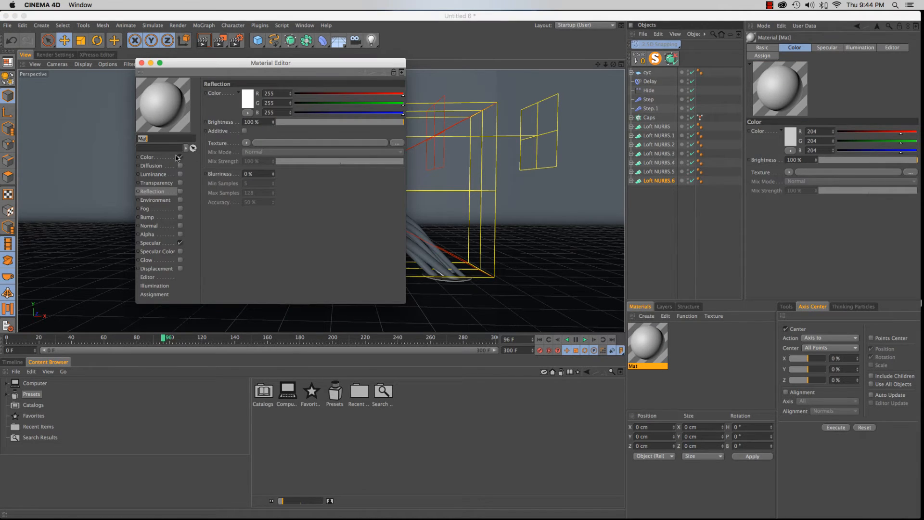
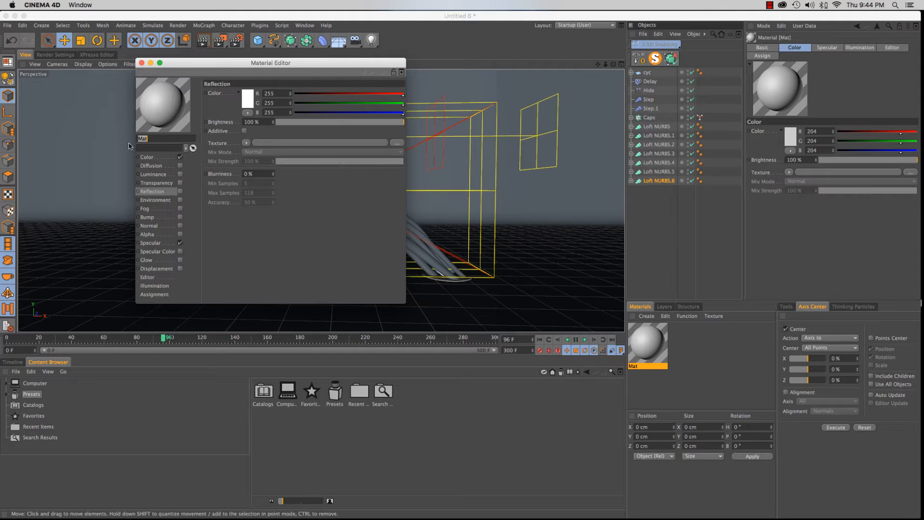
{"action": "left_click_drag", "start_coordinate": [281, 64], "coordinate": [385, 55]}
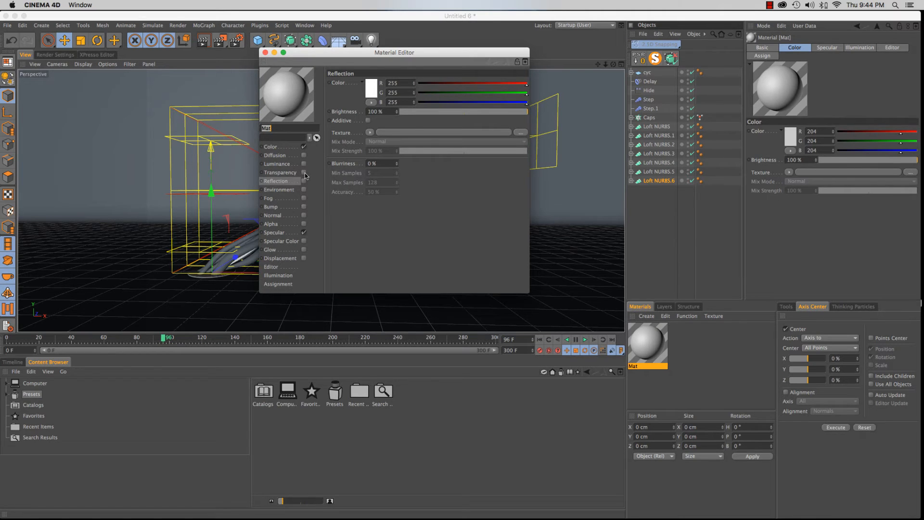
{"action": "left_click_drag", "start_coordinate": [321, 56], "coordinate": [498, 55]}
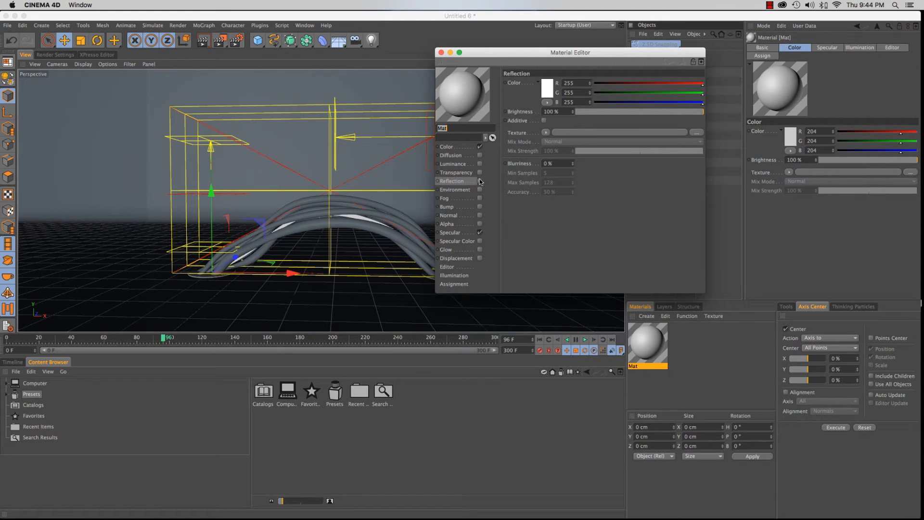
Disable the material's Color channel and enable Luminance.
{"action": "left_click", "coordinate": [479, 147]}
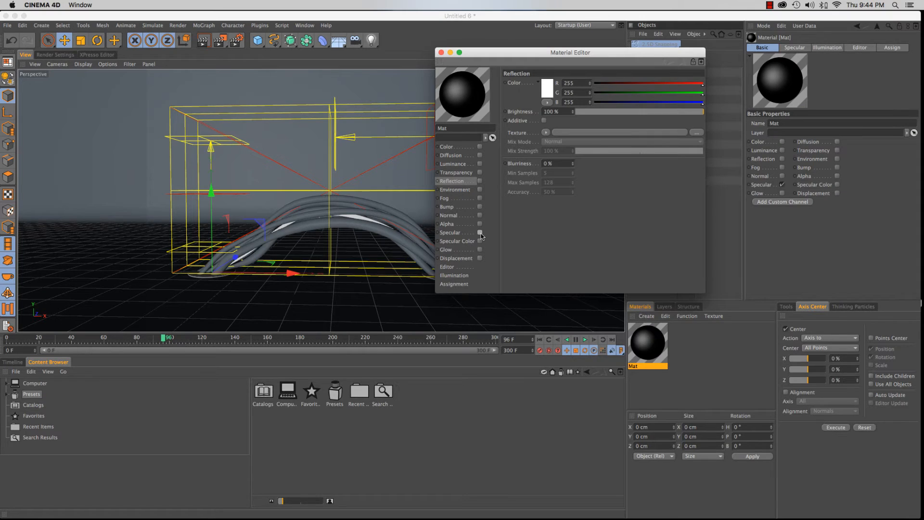
{"action": "left_click", "coordinate": [481, 234]}
{"action": "left_click", "coordinate": [483, 165]}
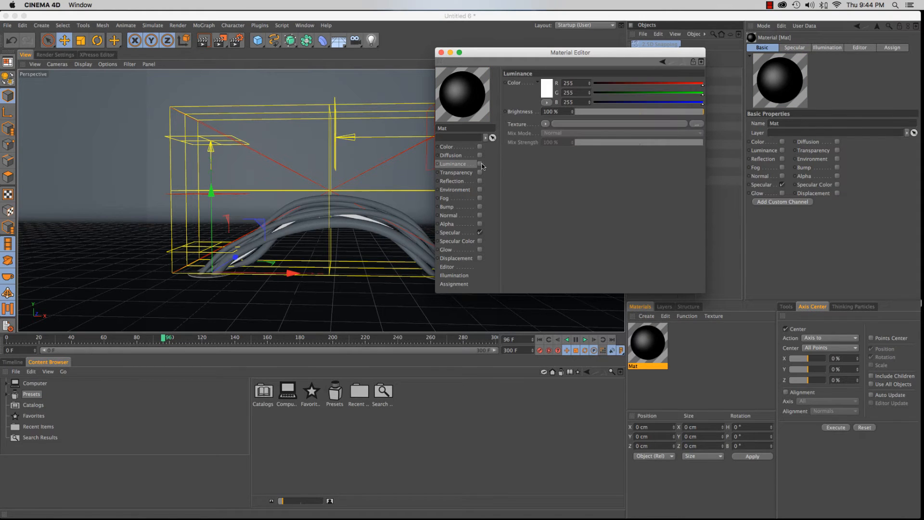
{"action": "left_click", "coordinate": [480, 165]}
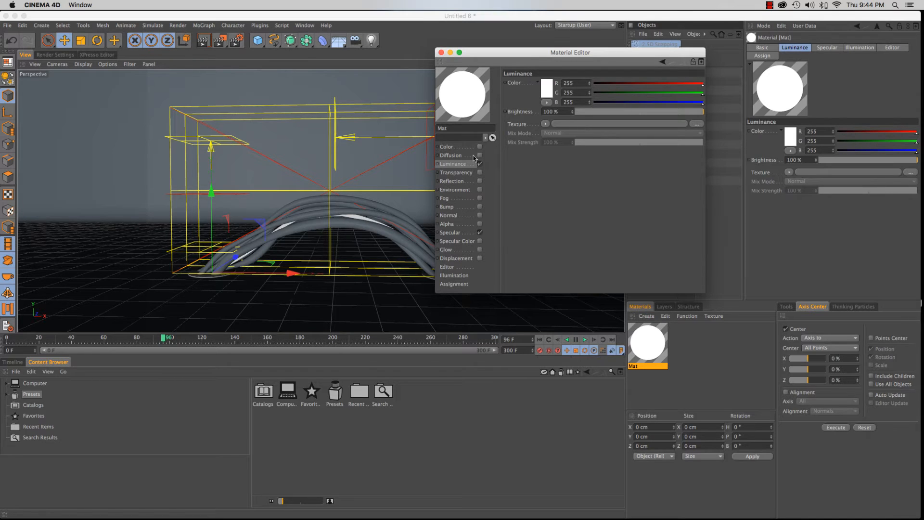
Set the material's luminance color to red (R 255, G 56, B 56) and its luminance brightness to 50%.
{"action": "left_click", "coordinate": [549, 95]}
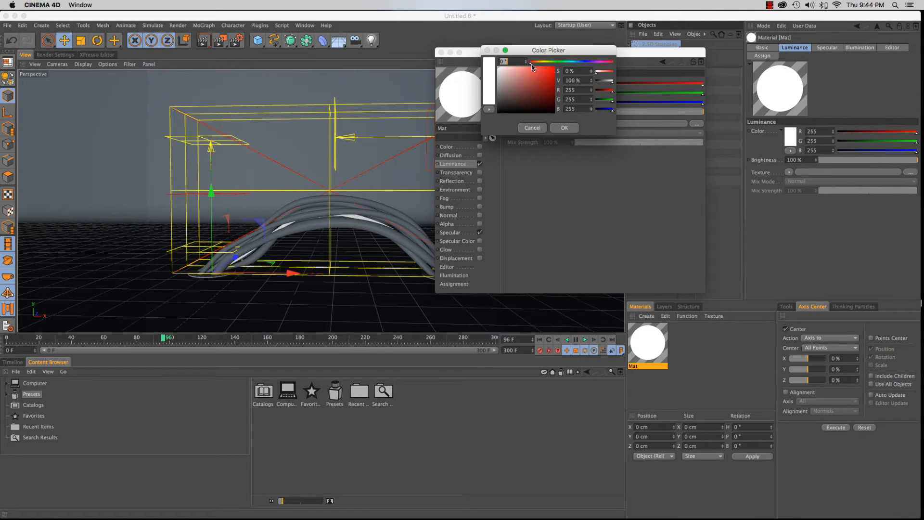
{"action": "left_click_drag", "start_coordinate": [532, 65], "coordinate": [542, 60]}
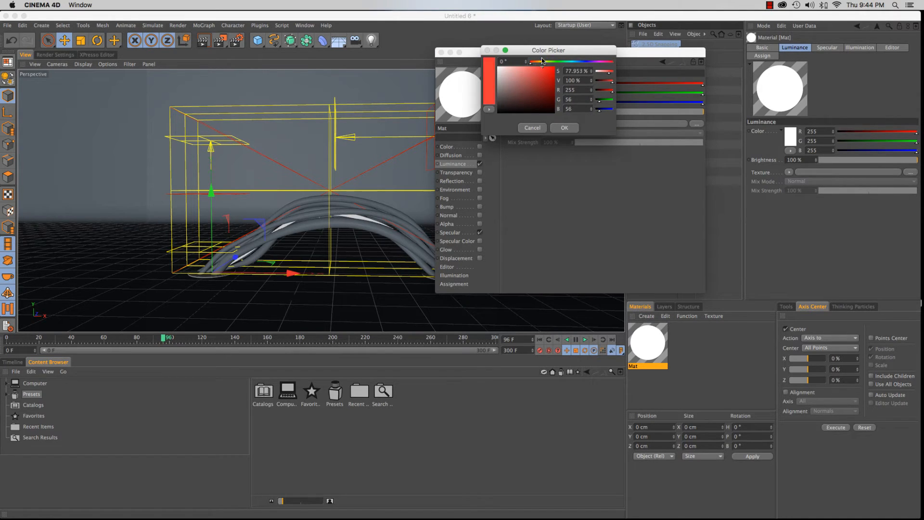
{"action": "left_click", "coordinate": [561, 128]}
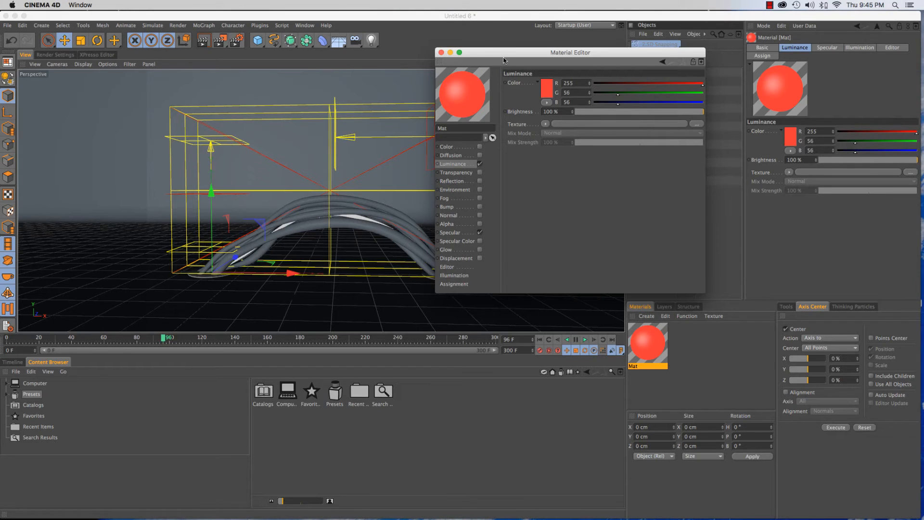
{"action": "mouse_move", "coordinate": [496, 52]}
{"action": "left_mouse_down"}
{"action": "mouse_move", "coordinate": [474, 51]}
{"action": "mouse_move", "coordinate": [495, 47]}
{"action": "left_mouse_up"}
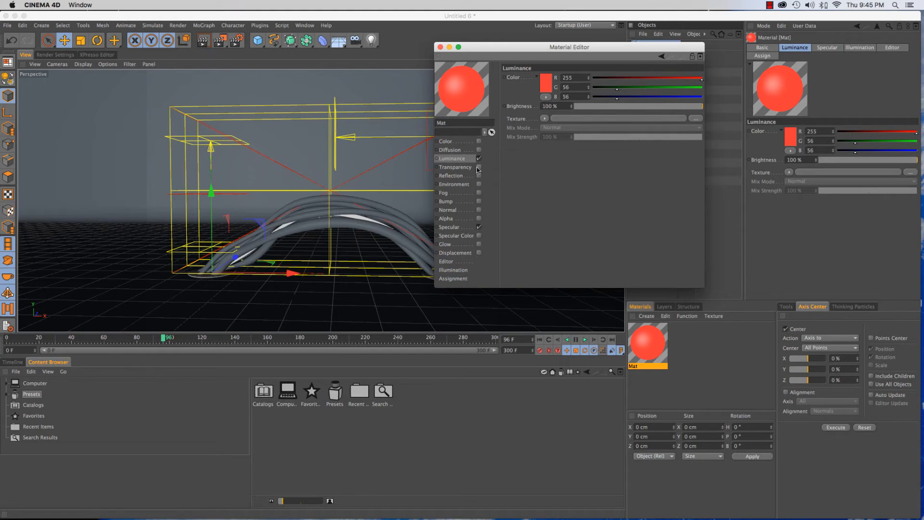
{"action": "left_click", "coordinate": [564, 104]}
{"action": "type", "text": "50"}
{"action": "key", "text": "Return"}
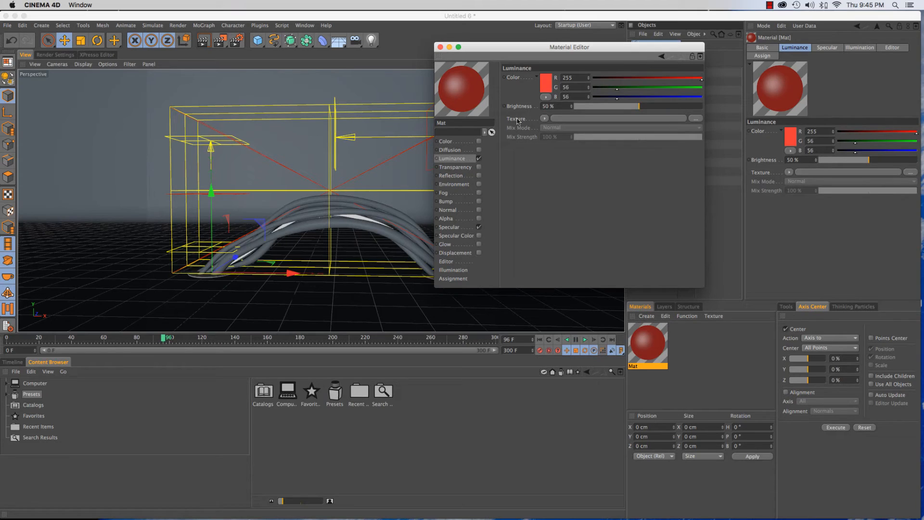
Enable the material's Transparency channel and copy the red luminance color into its transparency color.
{"action": "right_click", "coordinate": [516, 78]}
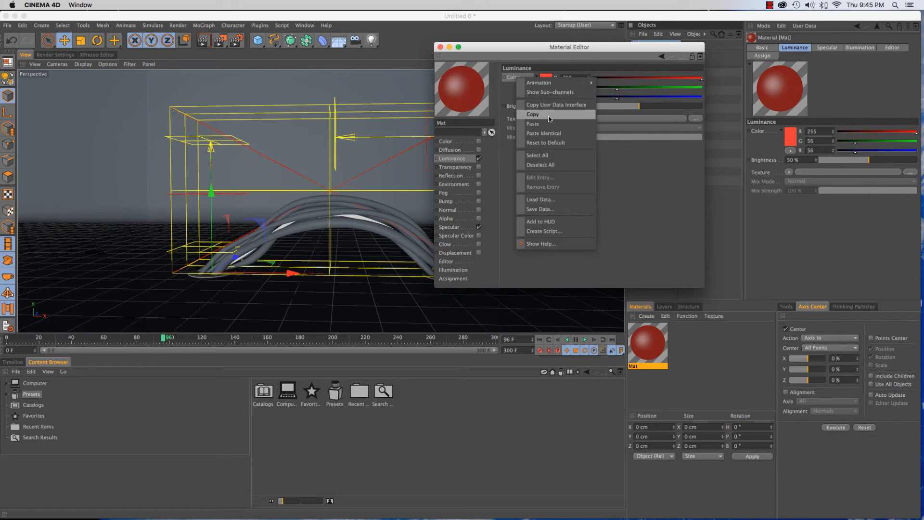
{"action": "left_click", "coordinate": [548, 115]}
{"action": "left_click", "coordinate": [479, 167]}
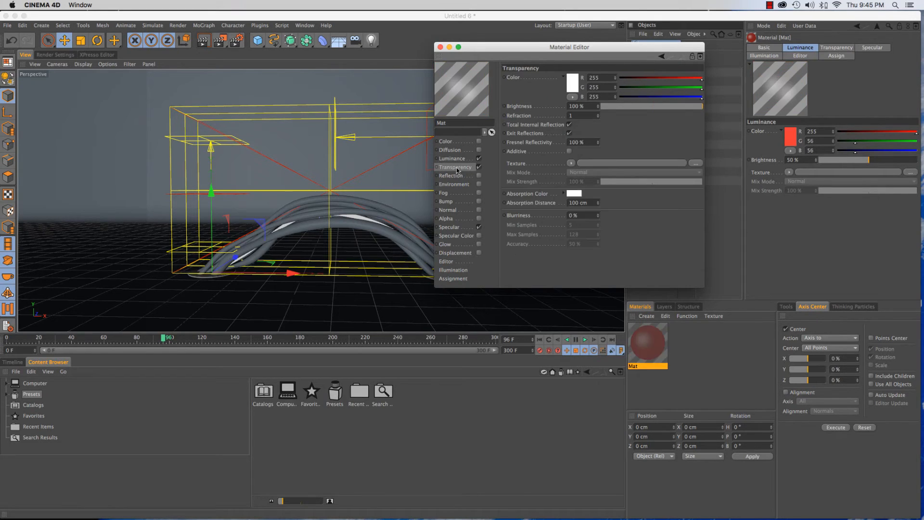
{"action": "right_click", "coordinate": [520, 78]}
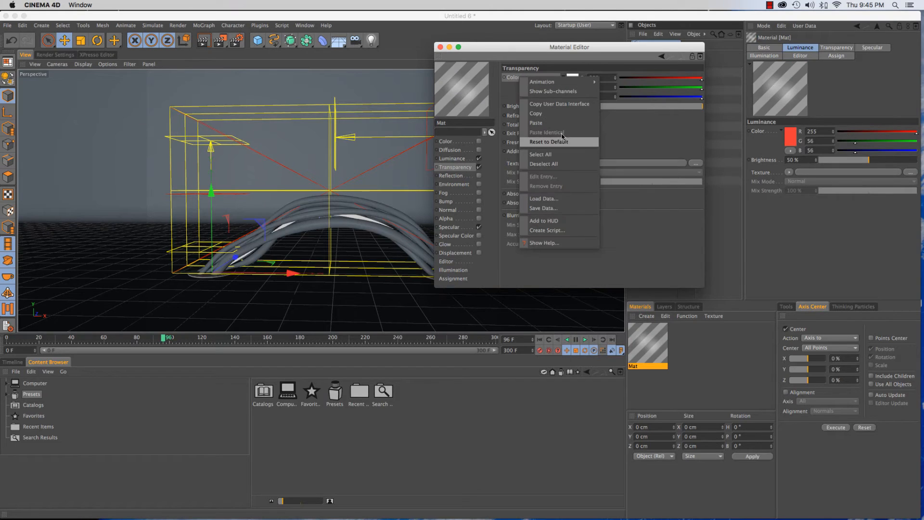
{"action": "left_click", "coordinate": [548, 122]}
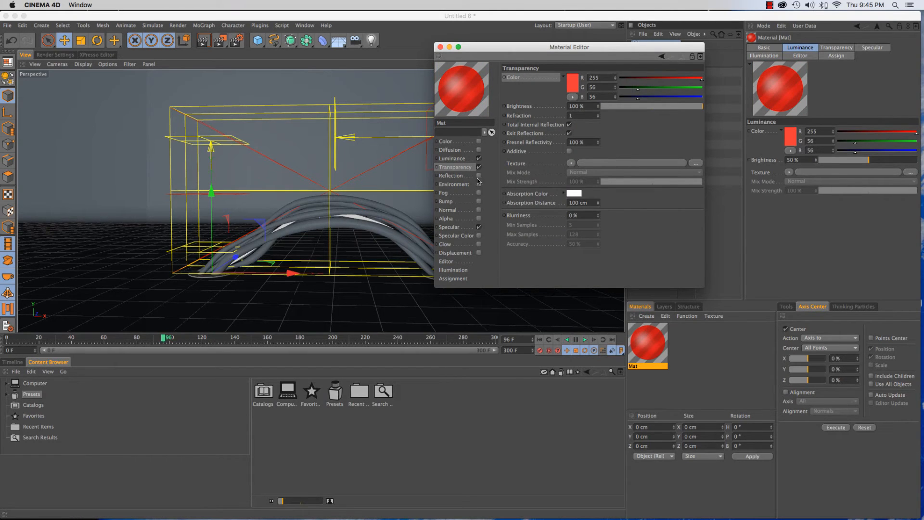
Enable the material's Reflection channel and set the Transparency blurriness to 20%.
{"action": "left_click", "coordinate": [455, 176]}
{"action": "left_click", "coordinate": [479, 177]}
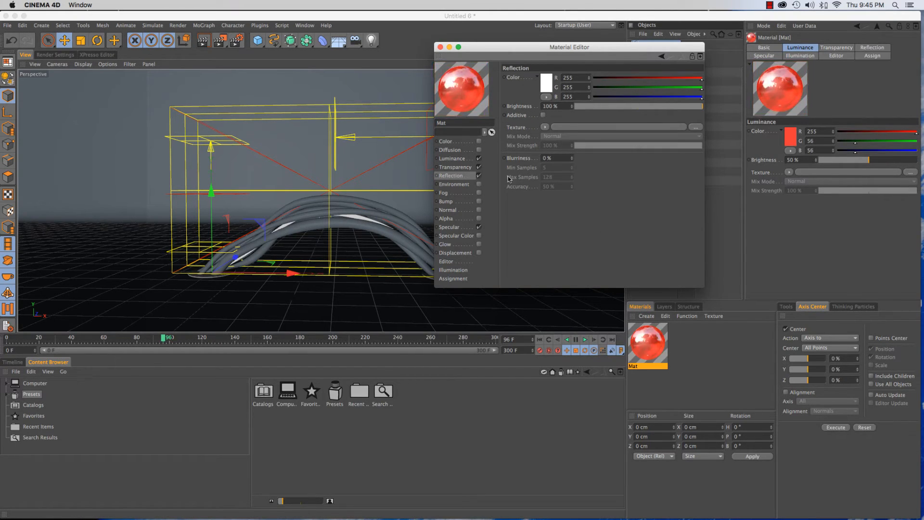
{"action": "left_click", "coordinate": [467, 167]}
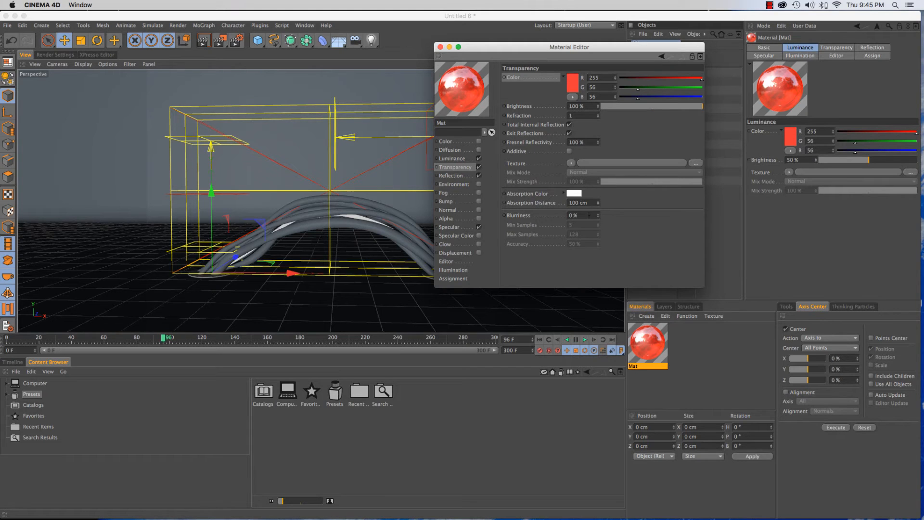
{"action": "double_click", "coordinate": [589, 215]}
{"action": "type", "text": "20"}
{"action": "key", "text": "Return"}
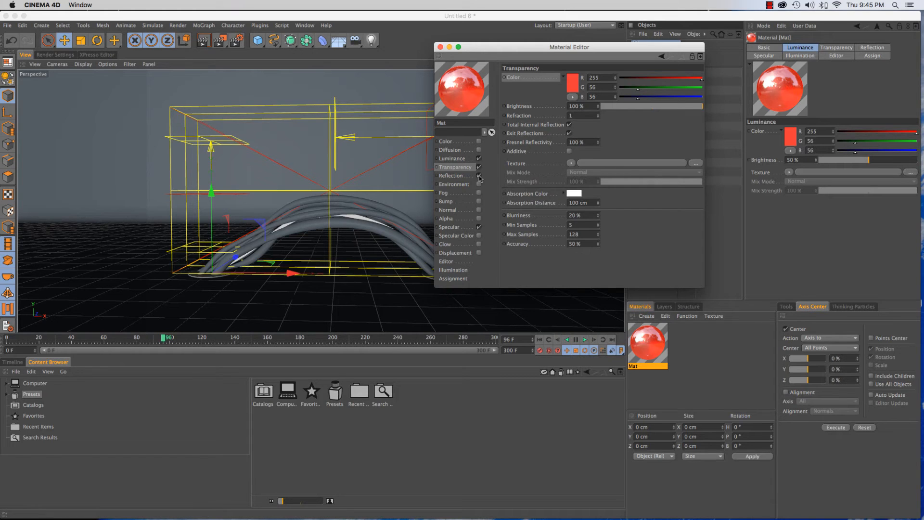
Add a Fresnel shader as the texture of the red material's Reflection channel.
{"action": "left_click", "coordinate": [455, 177]}
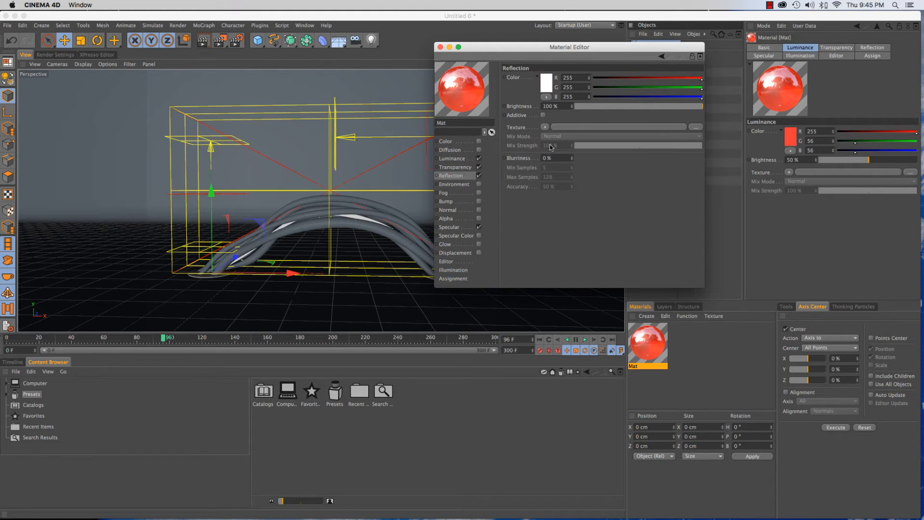
{"action": "left_click", "coordinate": [545, 127]}
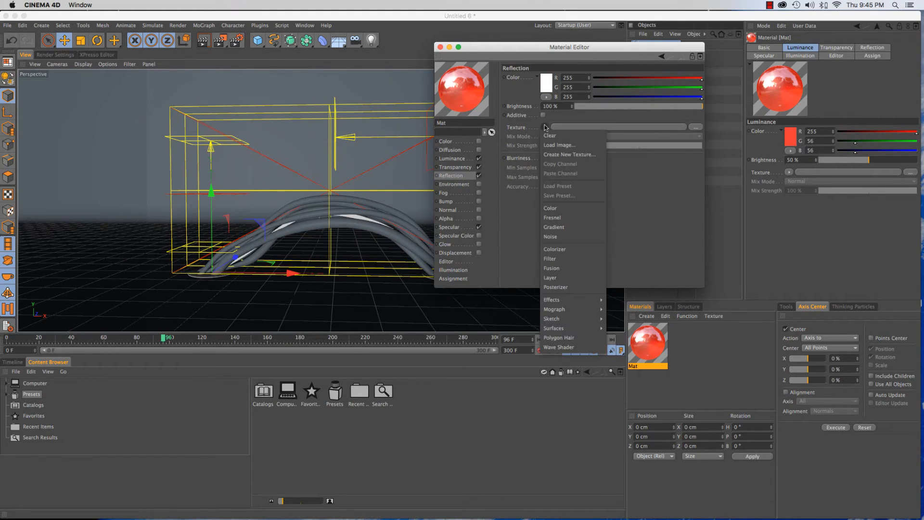
{"action": "left_click", "coordinate": [561, 220]}
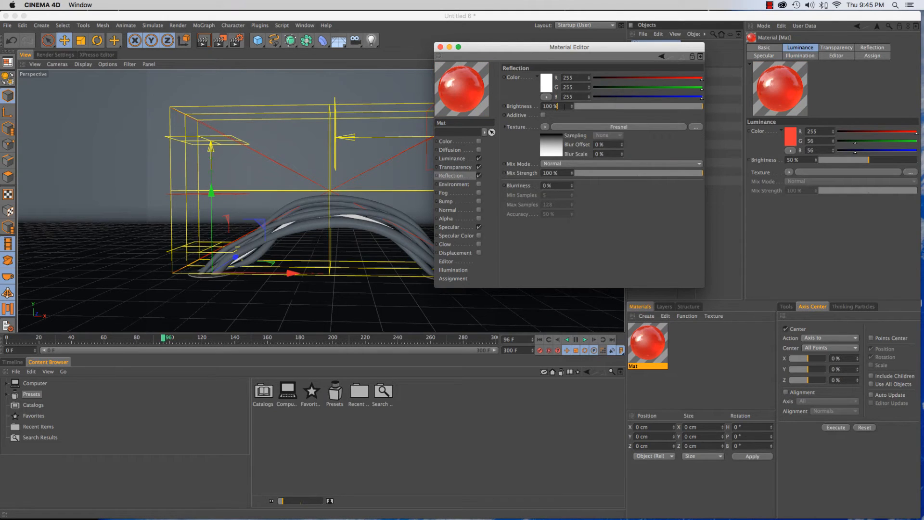
Try a reflection brightness of 50% on the red material and undo the change.
{"action": "left_click_drag", "start_coordinate": [565, 107], "coordinate": [541, 114]}
{"action": "type", "text": "50"}
{"action": "key", "text": "Return"}
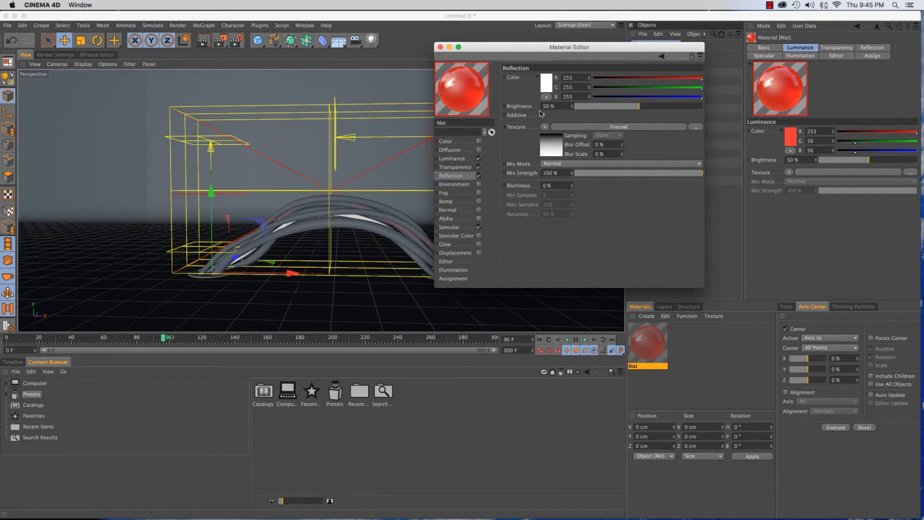
{"action": "left_click", "coordinate": [440, 48]}
{"action": "scroll", "coordinate": [362, 198], "scroll_direction": "up", "scroll_amount": 3}
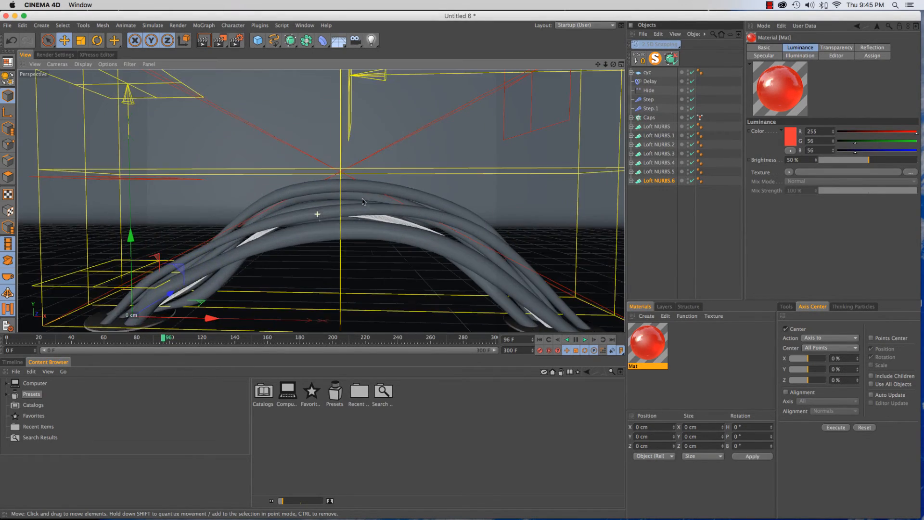
{"action": "left_click_drag", "start_coordinate": [362, 198], "coordinate": [383, 223], "text": "alt"}
{"action": "scroll", "coordinate": [388, 221], "scroll_direction": "down", "scroll_amount": 3}
{"action": "key", "text": "super+z"}
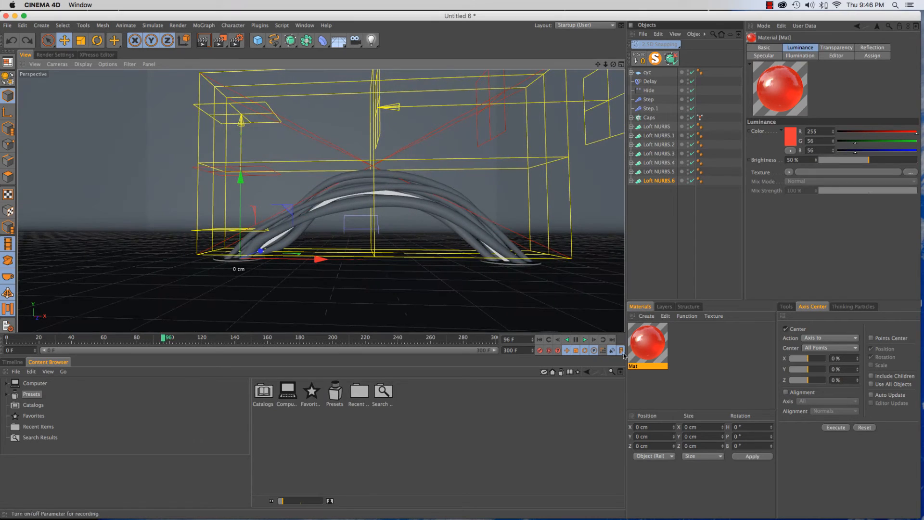
Reopen the red material and review its Transparency, Reflection and Specular channel settings.
{"action": "double_click", "coordinate": [660, 354]}
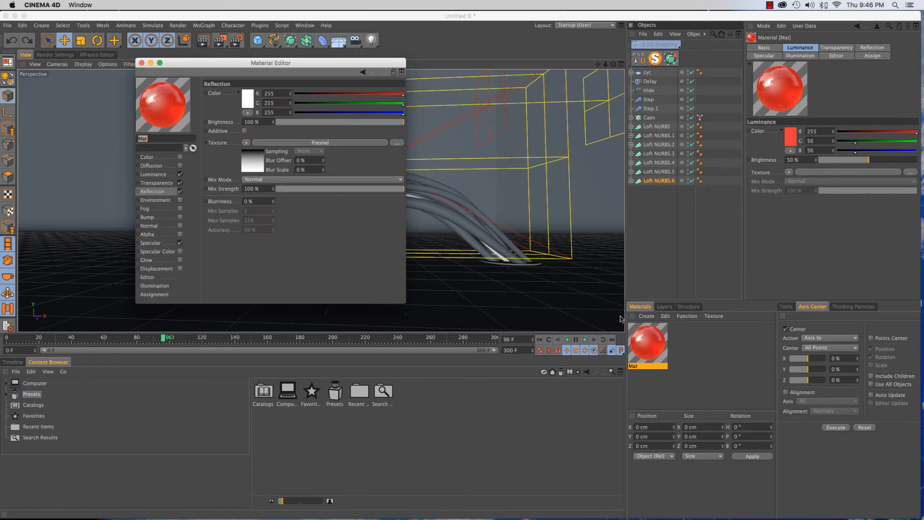
{"action": "left_click", "coordinate": [167, 185]}
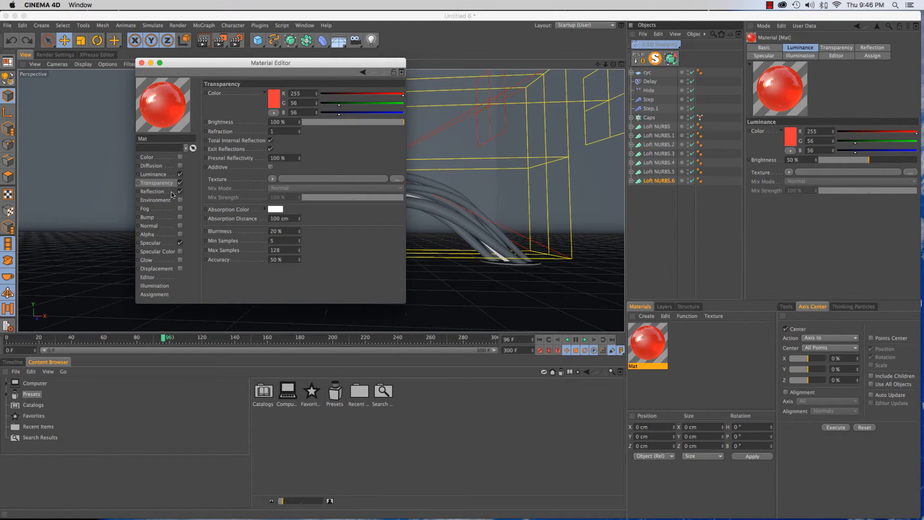
{"action": "left_click", "coordinate": [167, 192]}
{"action": "left_click", "coordinate": [157, 244]}
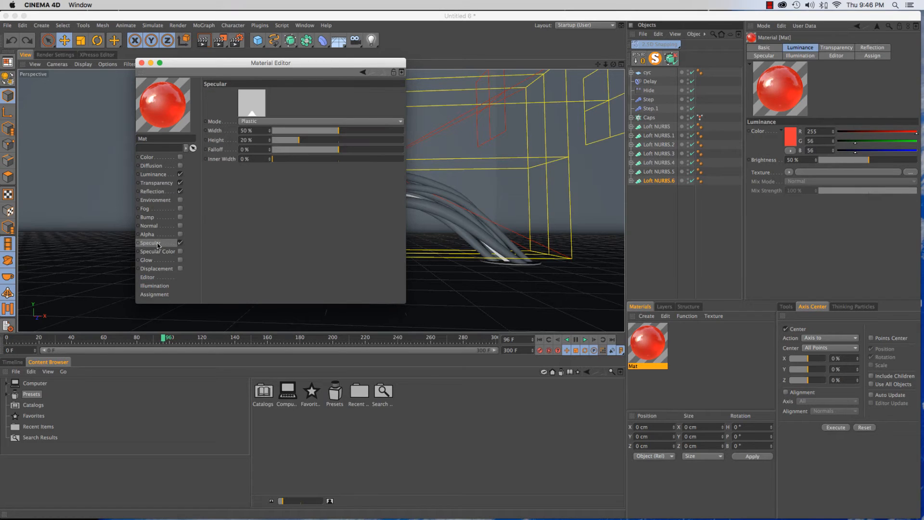
{"action": "left_click", "coordinate": [141, 62]}
Add a Sky object to the scene, create a new material and apply it to the Sky.
{"action": "right_click_drag", "start_coordinate": [387, 197], "coordinate": [354, 193], "text": "alt"}
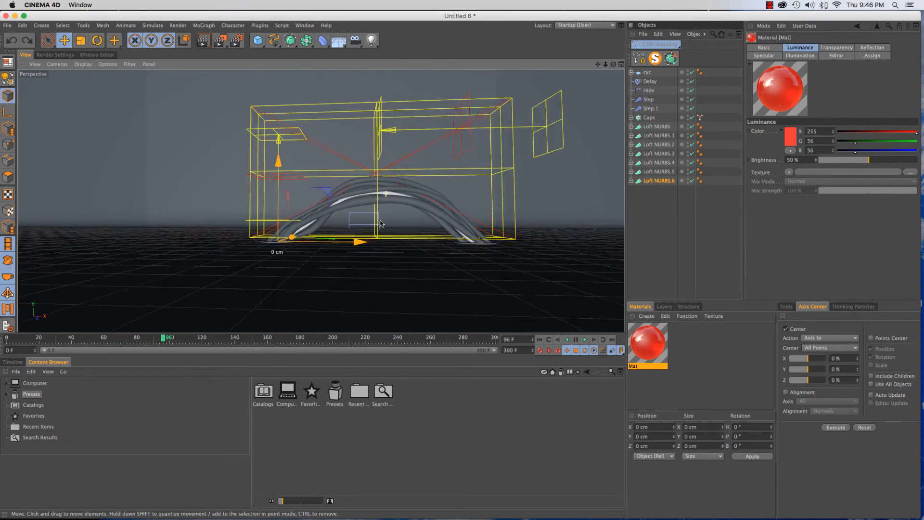
{"action": "left_click_drag", "start_coordinate": [370, 190], "coordinate": [392, 196], "text": "alt"}
{"action": "middle_click_drag", "start_coordinate": [392, 196], "coordinate": [360, 226], "text": "alt"}
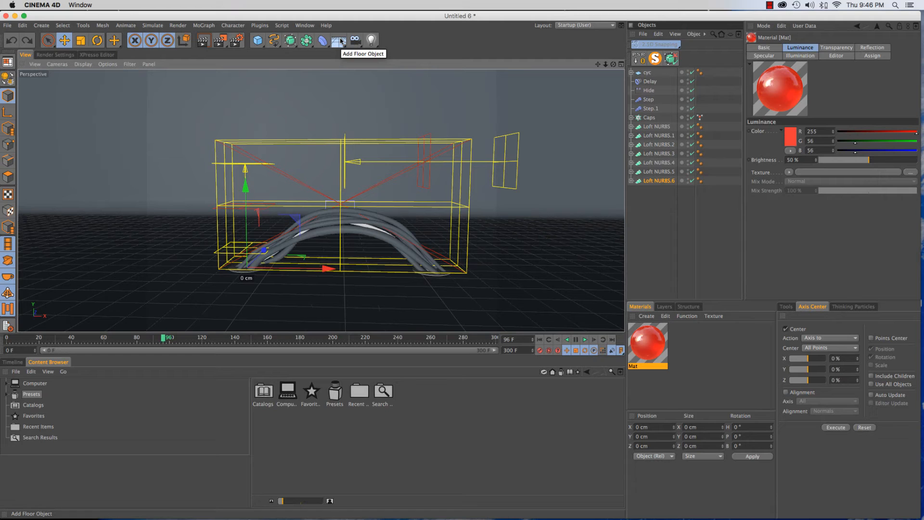
{"action": "left_click_drag", "start_coordinate": [340, 41], "coordinate": [373, 64]}
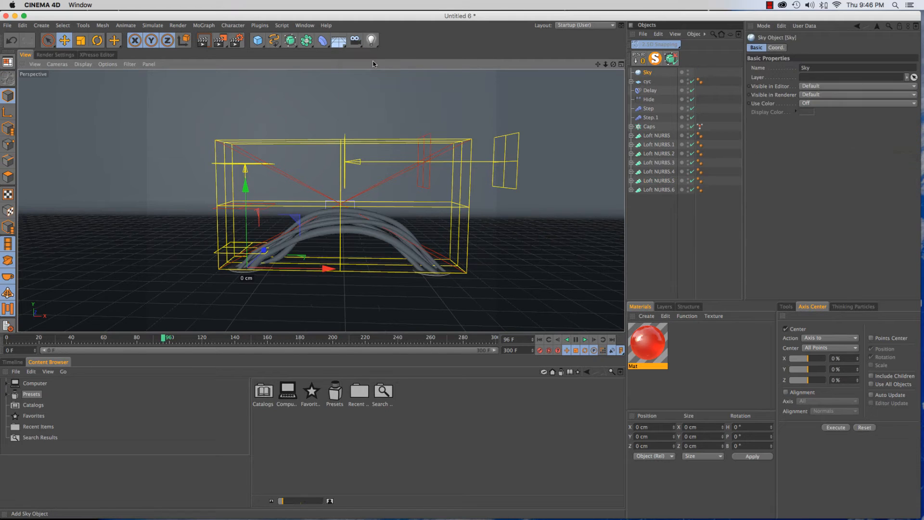
{"action": "double_click", "coordinate": [708, 368]}
{"action": "left_click_drag", "start_coordinate": [648, 356], "coordinate": [649, 72]}
Disable the Color and Specular channels of the sky material and enable Luminance.
{"action": "left_click", "coordinate": [641, 351]}
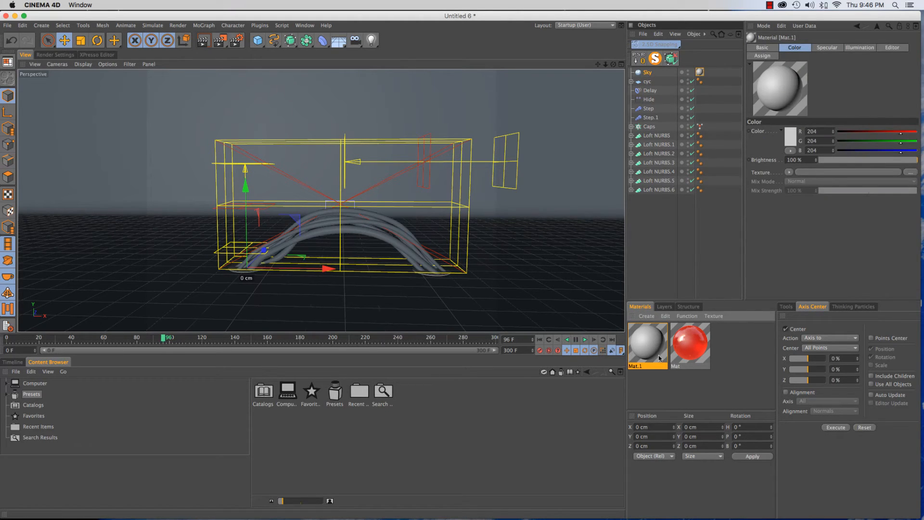
{"action": "double_click", "coordinate": [649, 350]}
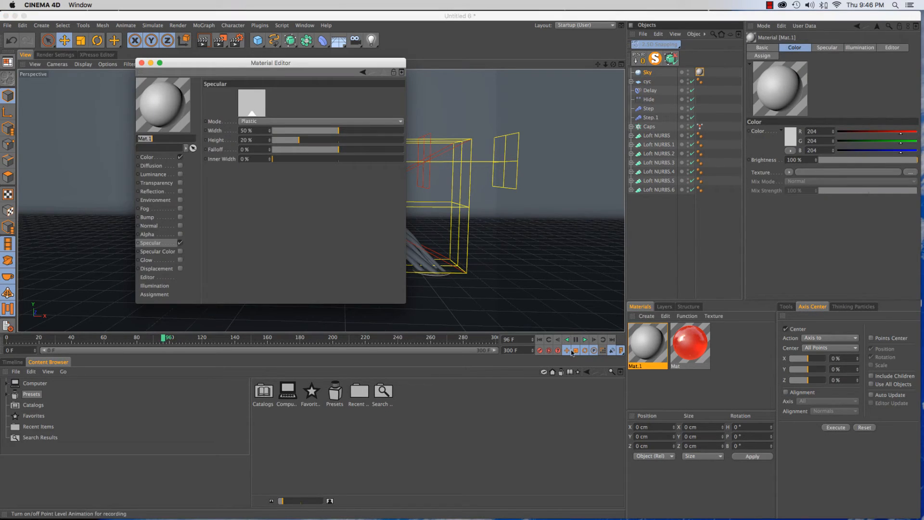
{"action": "left_click", "coordinate": [180, 157]}
{"action": "left_click", "coordinate": [180, 242]}
{"action": "left_click", "coordinate": [180, 174]}
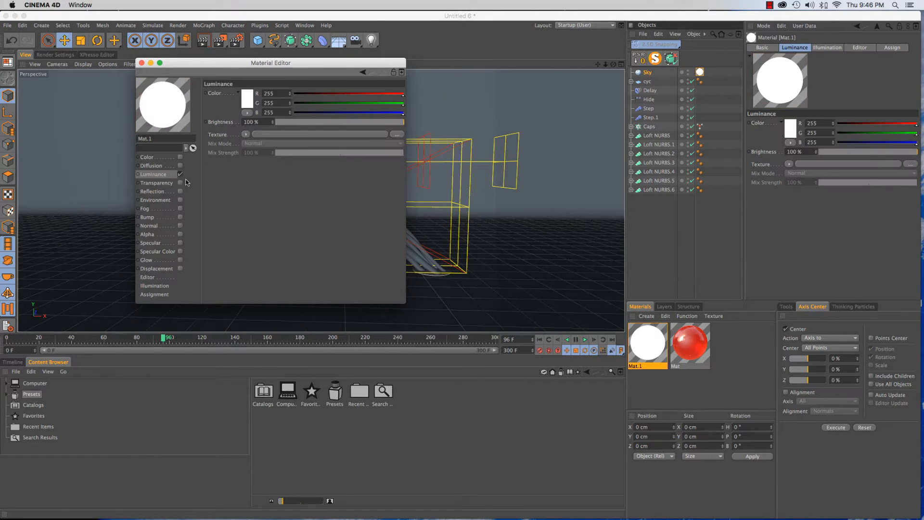
{"action": "left_click", "coordinate": [141, 63]}
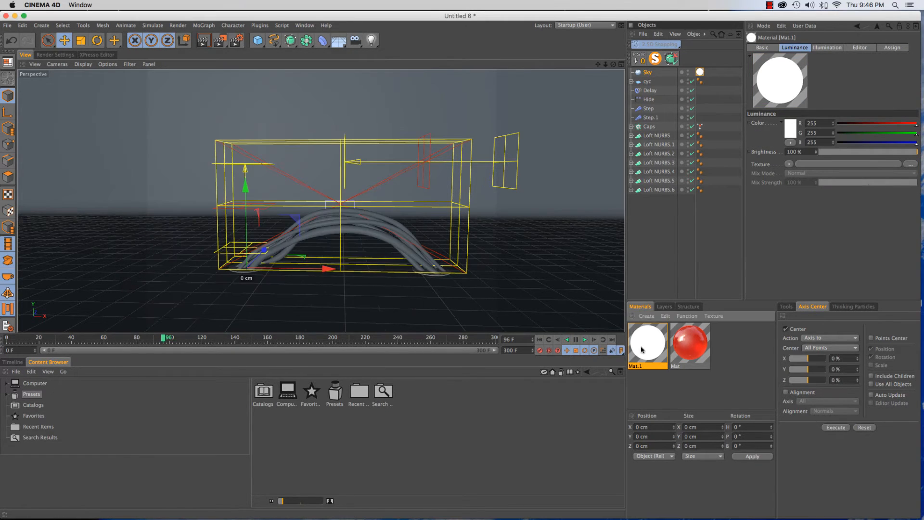
{"action": "mouse_move", "coordinate": [644, 350]}
{"action": "left_mouse_down"}
{"action": "mouse_move", "coordinate": [636, 143]}
{"action": "mouse_move", "coordinate": [653, 78]}
{"action": "mouse_move", "coordinate": [679, 373]}
{"action": "mouse_move", "coordinate": [655, 349]}
{"action": "left_mouse_up"}
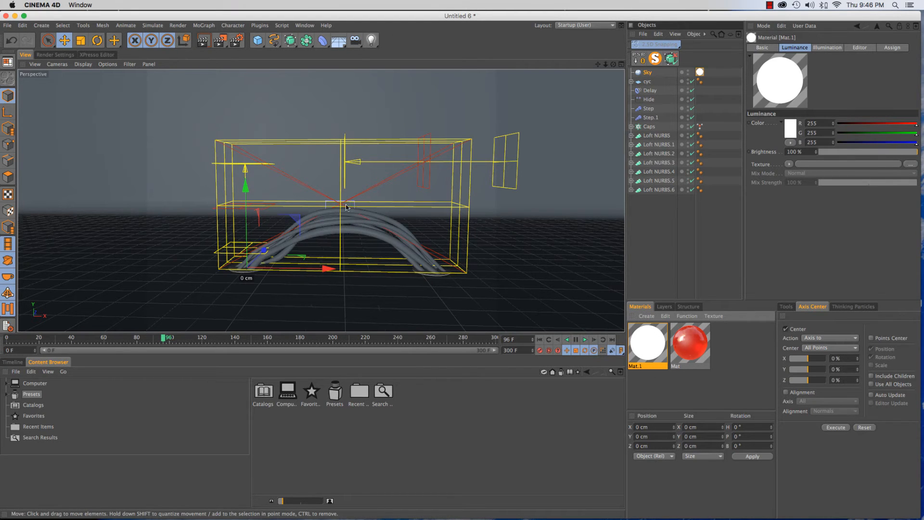
Apply the red material to the first Loft NURBS cable of the arch.
{"action": "scroll", "coordinate": [312, 214], "scroll_direction": "up", "scroll_amount": 6}
{"action": "left_click_drag", "start_coordinate": [301, 225], "coordinate": [343, 200], "text": "alt"}
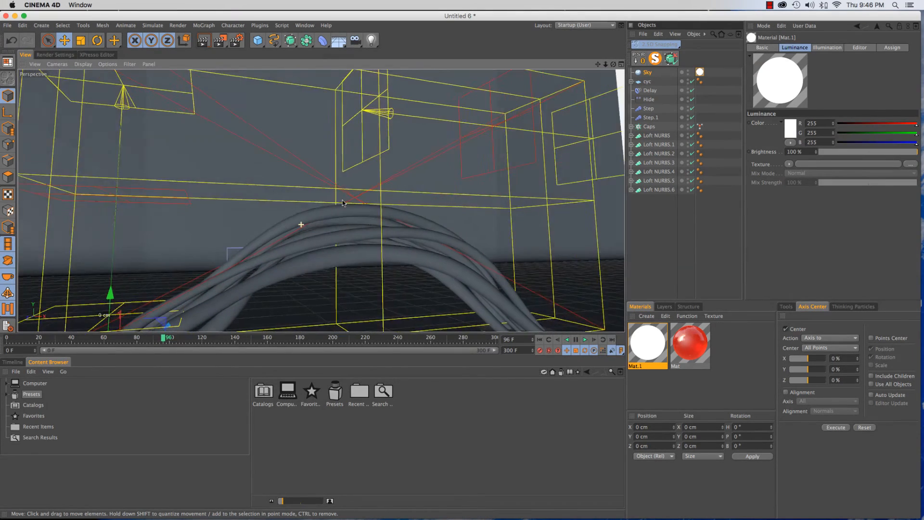
{"action": "left_click_drag", "start_coordinate": [681, 223], "coordinate": [659, 137]}
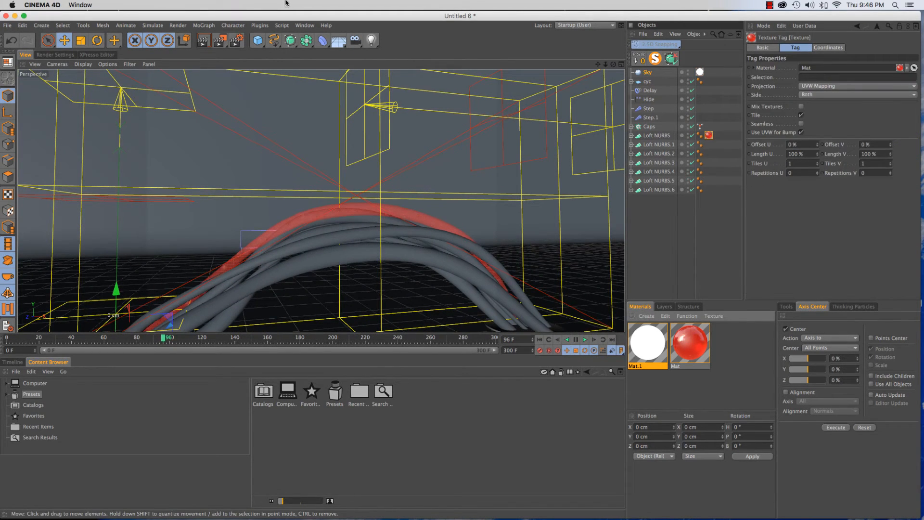
Render regions over the upper part of the red cable to check its material, including a close-up.
{"action": "left_click_drag", "start_coordinate": [219, 40], "coordinate": [263, 63]}
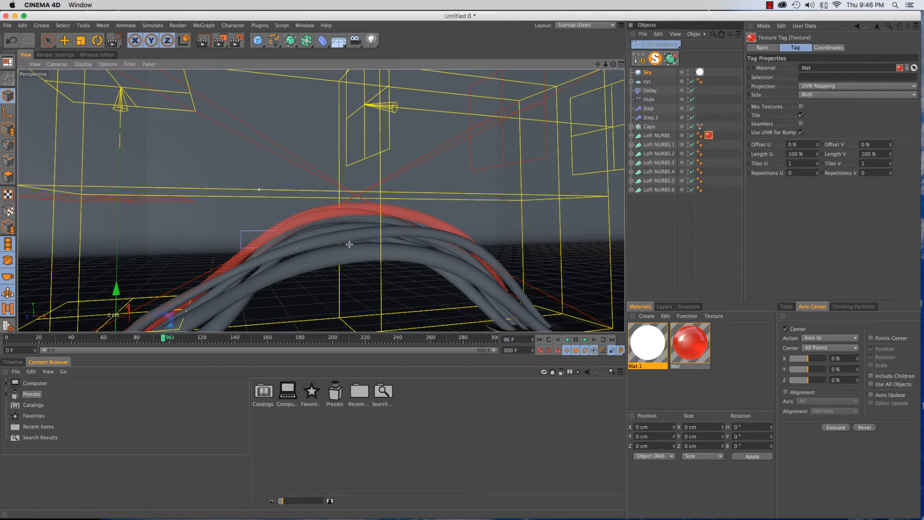
{"action": "left_click_drag", "start_coordinate": [258, 187], "coordinate": [420, 267]}
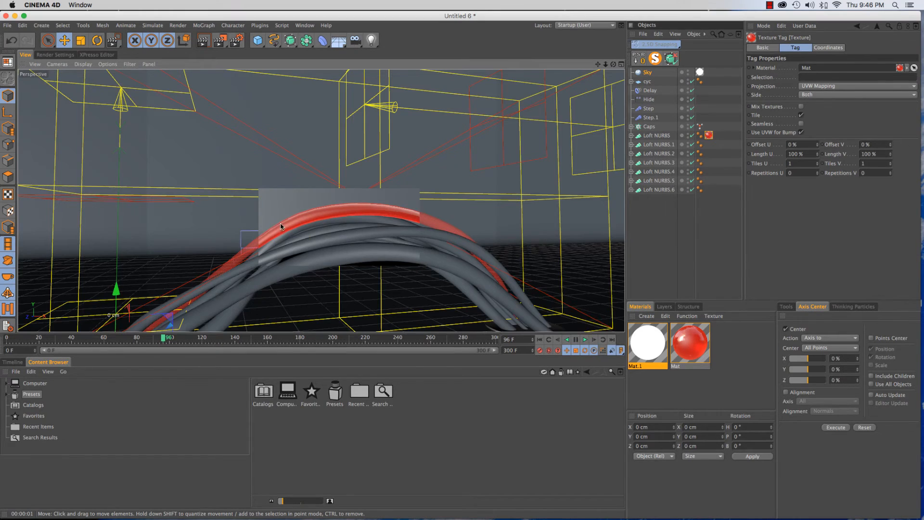
{"action": "scroll", "coordinate": [290, 209], "scroll_direction": "up", "scroll_amount": 5}
{"action": "scroll", "coordinate": [290, 209], "scroll_direction": "down", "scroll_amount": 2}
{"action": "left_click_drag", "start_coordinate": [220, 40], "coordinate": [232, 47]}
{"action": "left_click_drag", "start_coordinate": [287, 117], "coordinate": [519, 278]}
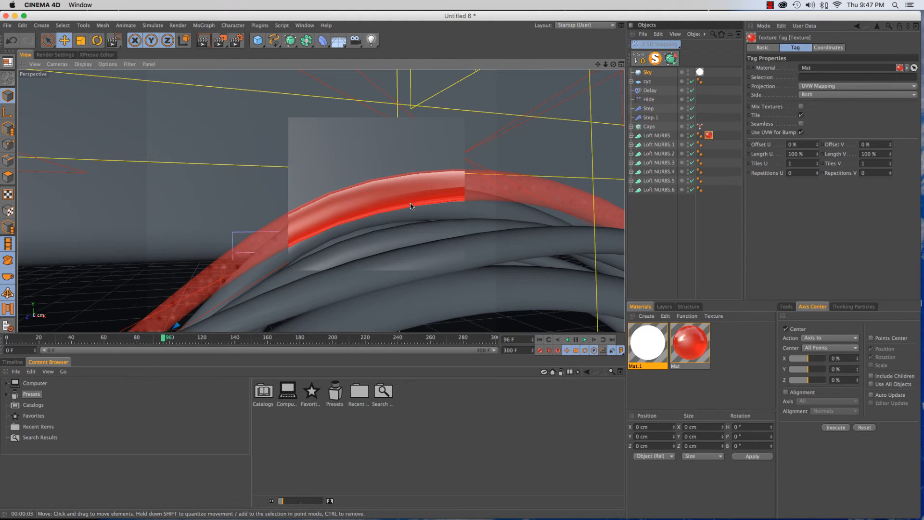
Render a small region over the crest of the red cable with the whole arch in view.
{"action": "scroll", "coordinate": [428, 186], "scroll_direction": "down", "scroll_amount": 5}
{"action": "left_click_drag", "start_coordinate": [421, 196], "coordinate": [381, 196], "text": "alt"}
{"action": "right_click_drag", "start_coordinate": [381, 197], "coordinate": [385, 207], "text": "alt"}
{"action": "middle_click_drag", "start_coordinate": [380, 225], "coordinate": [379, 208], "text": "alt"}
{"action": "left_click_drag", "start_coordinate": [219, 40], "coordinate": [265, 48]}
{"action": "left_click_drag", "start_coordinate": [292, 140], "coordinate": [386, 212]}
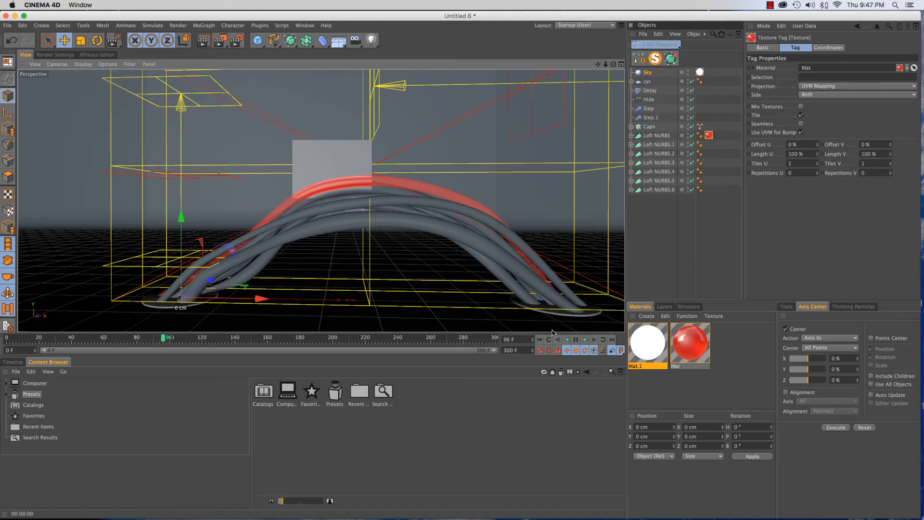
Duplicate the red material and apply the copy to the second cable, Loft NURBS.1.
{"action": "left_click", "coordinate": [717, 364]}
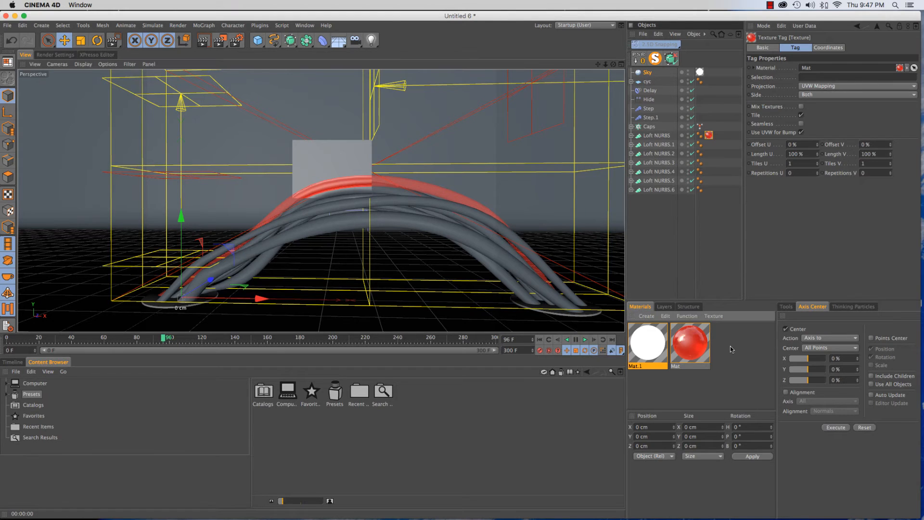
{"action": "left_click", "coordinate": [700, 355]}
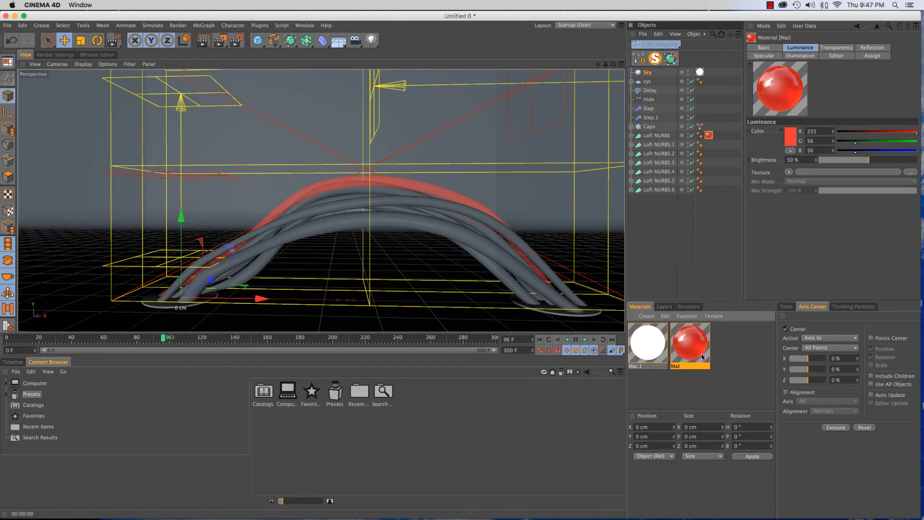
{"action": "left_click_drag", "start_coordinate": [710, 354], "coordinate": [668, 147], "text": "ctrl"}
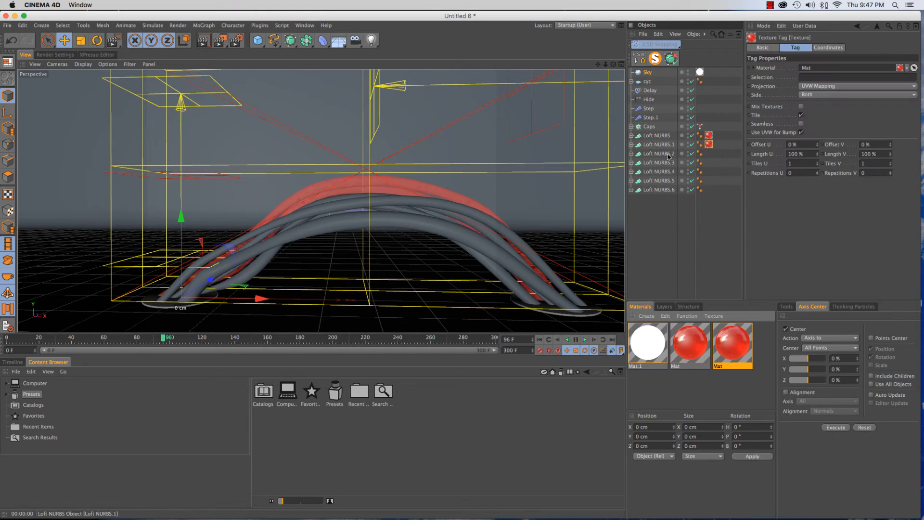
Set the Luminance color of the duplicated red material to orange with R 255, G 112, B 24.
{"action": "left_click", "coordinate": [732, 347]}
{"action": "double_click", "coordinate": [734, 354]}
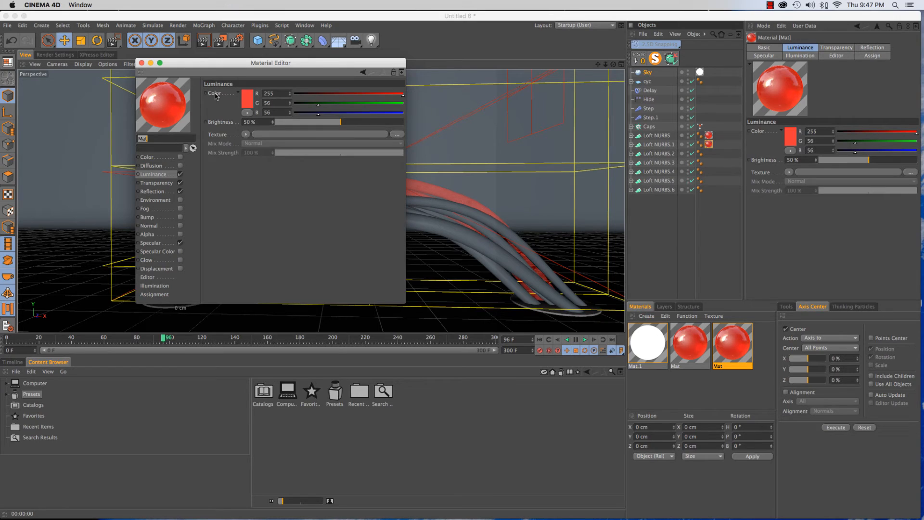
{"action": "left_click", "coordinate": [246, 99]}
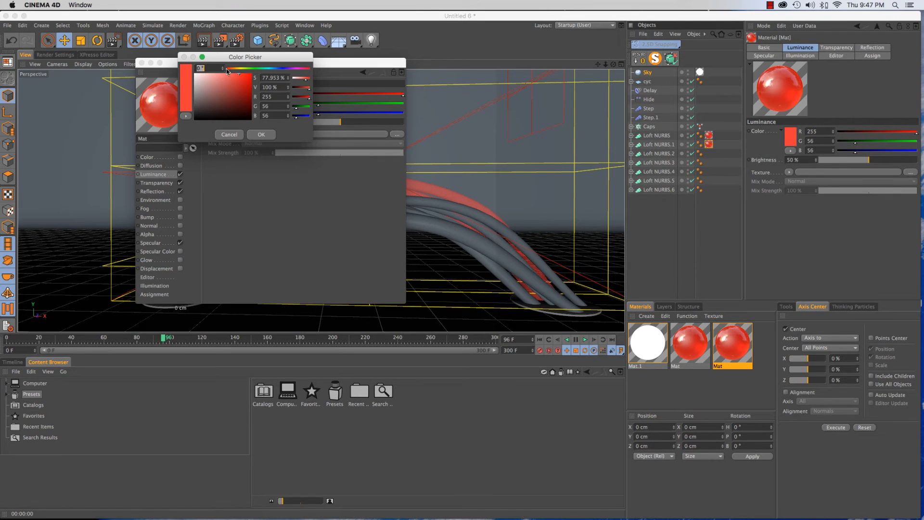
{"action": "left_click_drag", "start_coordinate": [228, 72], "coordinate": [233, 73]}
{"action": "left_click", "coordinate": [246, 74]}
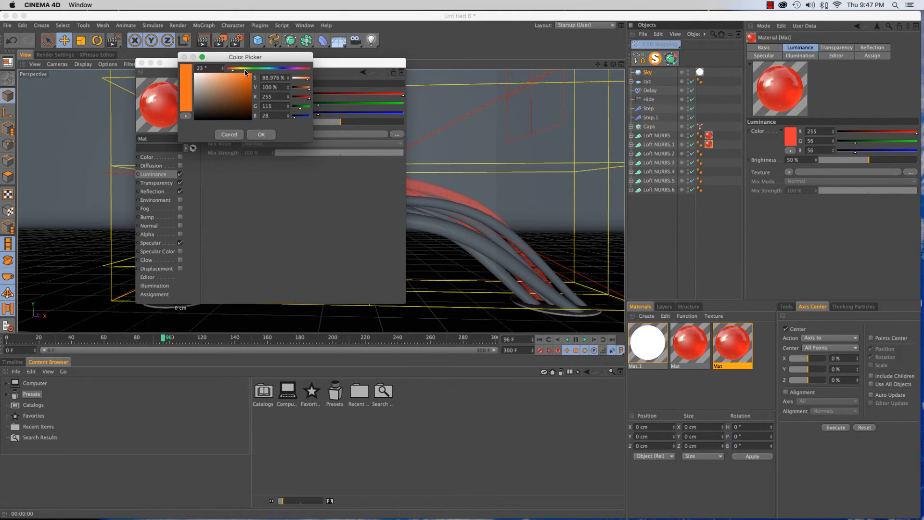
{"action": "left_click", "coordinate": [270, 136]}
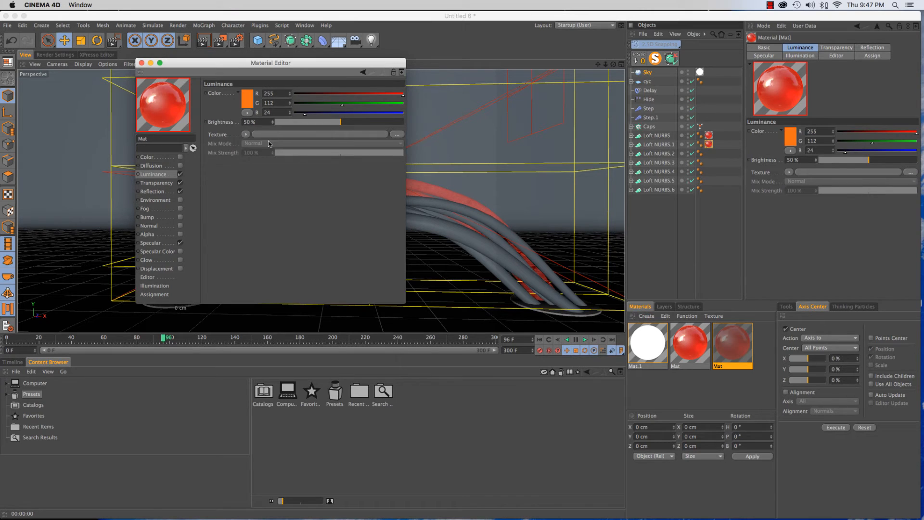
Copy the orange Luminance color into the Transparency color of the same material, and look over its Reflection and Specular settings.
{"action": "right_click", "coordinate": [221, 95]}
{"action": "left_click", "coordinate": [235, 131]}
{"action": "left_click", "coordinate": [156, 183]}
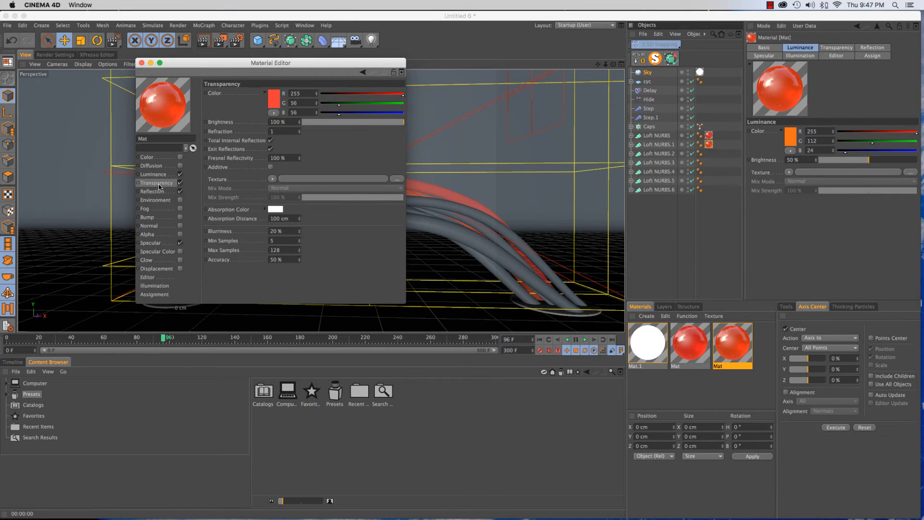
{"action": "right_click", "coordinate": [219, 94]}
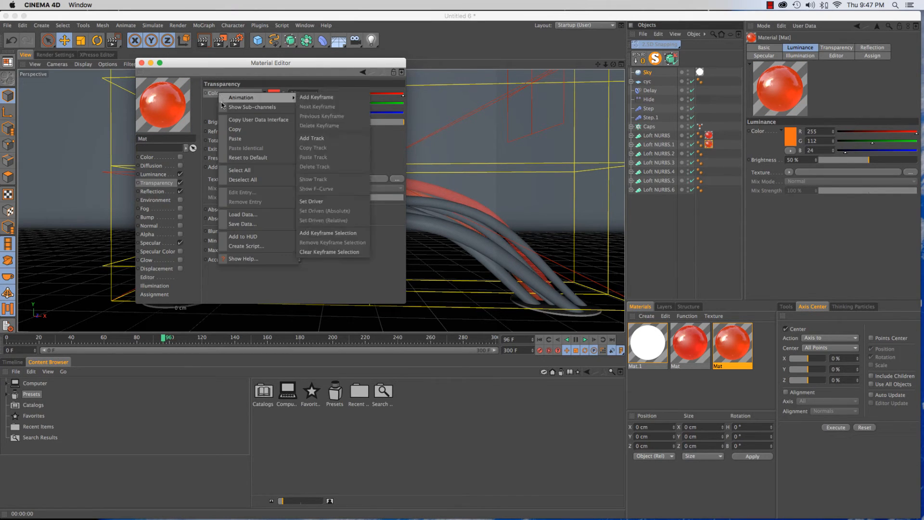
{"action": "left_click", "coordinate": [239, 141]}
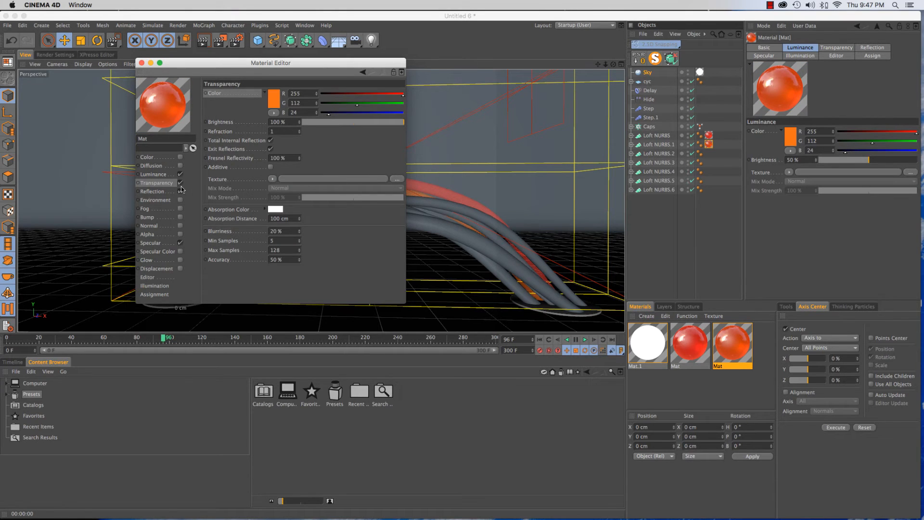
{"action": "left_click", "coordinate": [154, 175]}
{"action": "left_click", "coordinate": [159, 184]}
{"action": "left_click", "coordinate": [153, 192]}
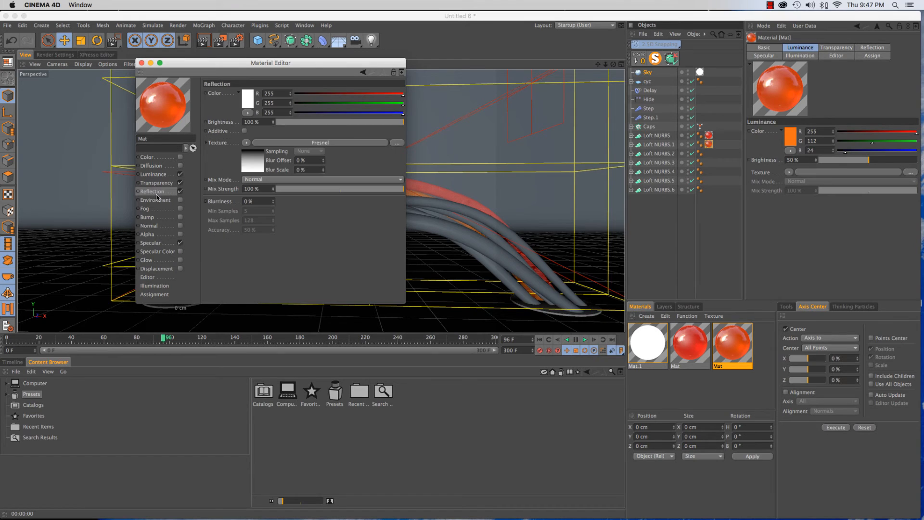
{"action": "left_click", "coordinate": [153, 243]}
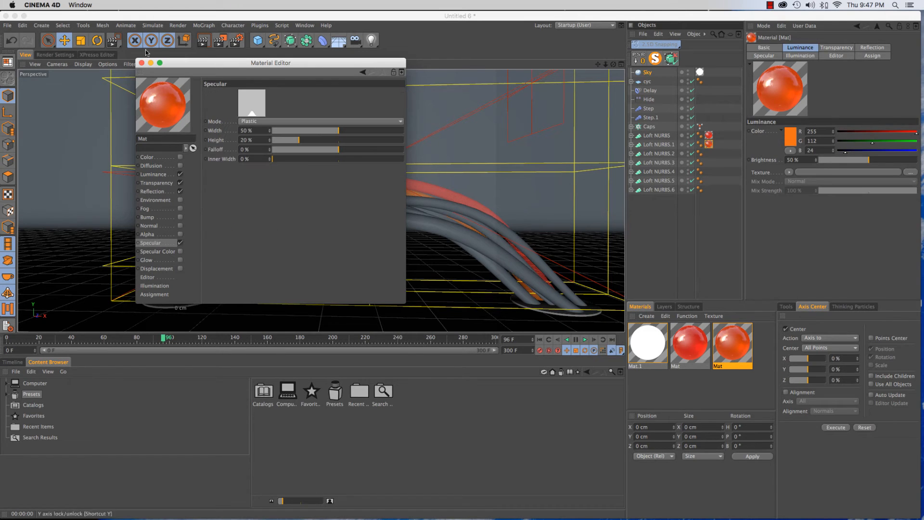
{"action": "left_click", "coordinate": [142, 63]}
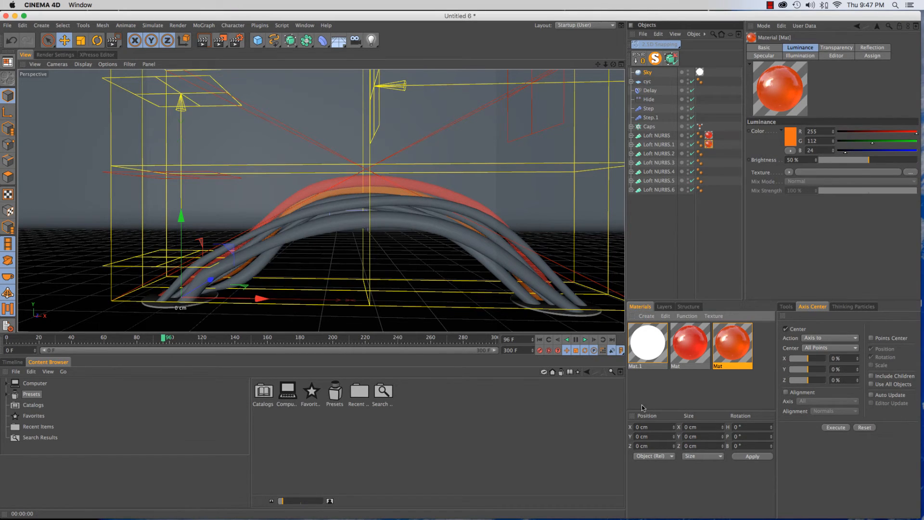
Duplicate the orange material and apply the copy to the third cable, Loft NURBS.2.
{"action": "left_click_drag", "start_coordinate": [738, 360], "coordinate": [655, 153]}
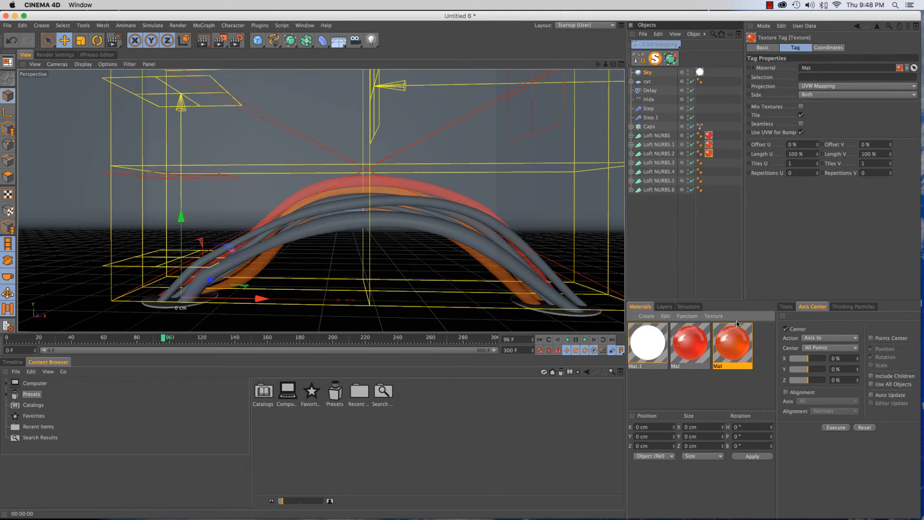
{"action": "key", "text": "super+z"}
{"action": "left_click_drag", "start_coordinate": [733, 363], "coordinate": [756, 357], "text": "ctrl"}
{"action": "left_click_drag", "start_coordinate": [666, 391], "coordinate": [666, 154]}
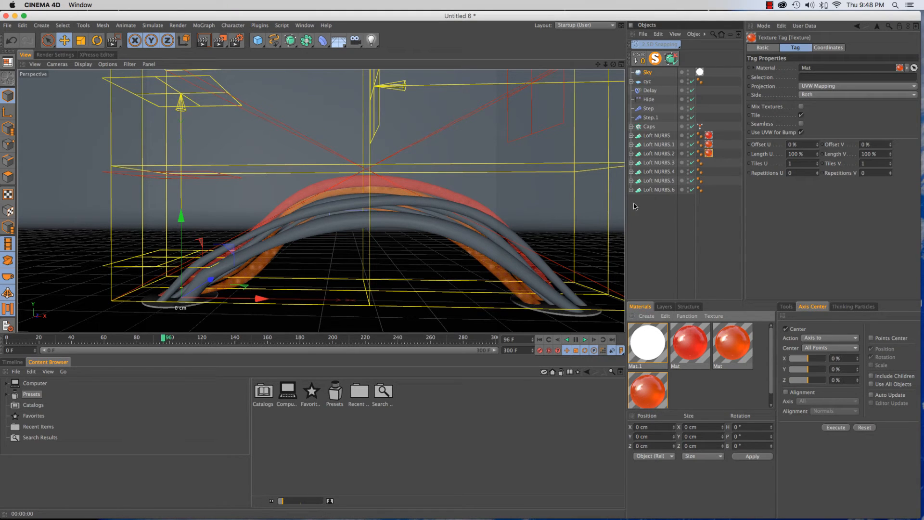
Set the Luminance color of the duplicated orange material to amber with R 255, G 196, B 6.
{"action": "double_click", "coordinate": [647, 389]}
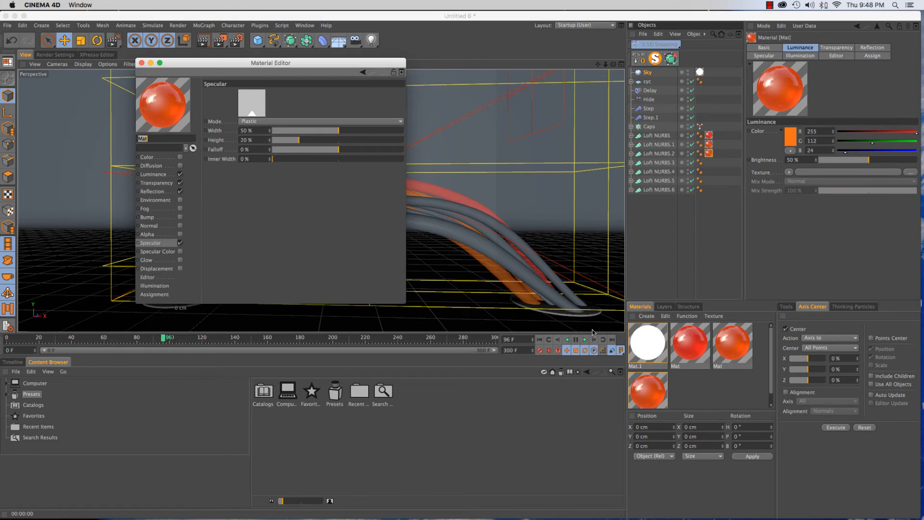
{"action": "left_click", "coordinate": [155, 175]}
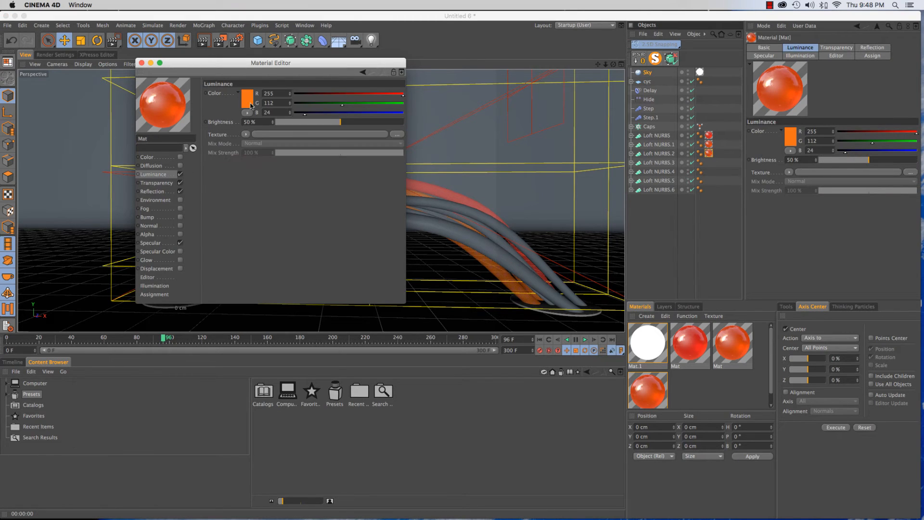
{"action": "left_click", "coordinate": [248, 102]}
{"action": "left_click_drag", "start_coordinate": [242, 77], "coordinate": [255, 80]}
{"action": "left_click", "coordinate": [266, 141]}
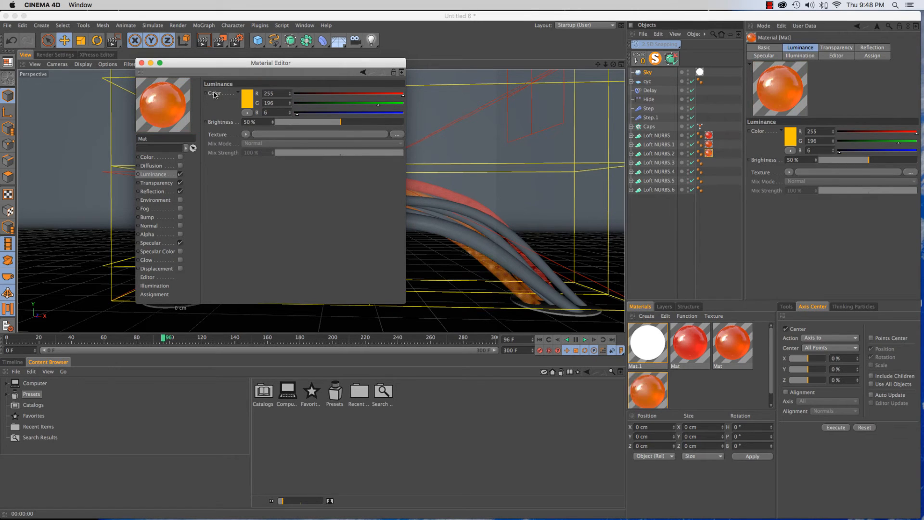
Copy the amber Luminance color into the Transparency color of the same material.
{"action": "right_click", "coordinate": [215, 93]}
{"action": "left_click", "coordinate": [243, 130]}
{"action": "left_click", "coordinate": [163, 183]}
{"action": "right_click", "coordinate": [227, 99]}
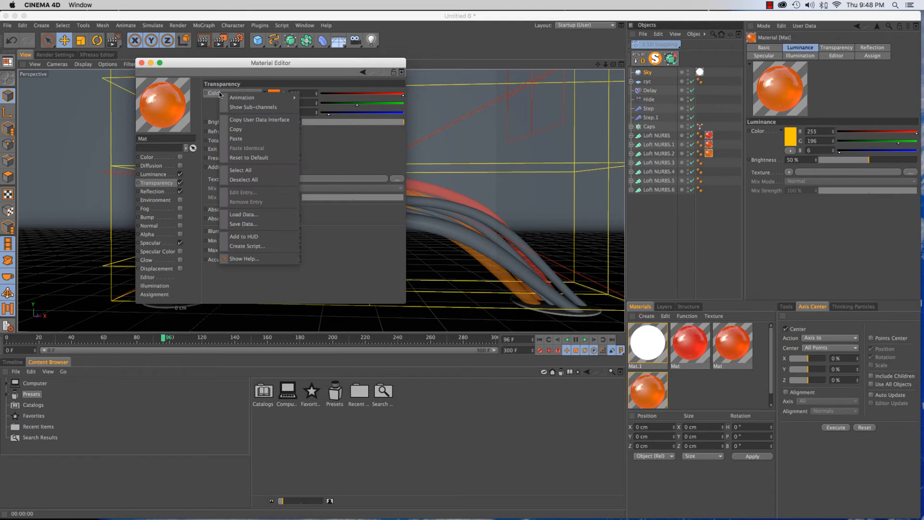
{"action": "left_click", "coordinate": [246, 139]}
{"action": "left_click", "coordinate": [141, 63]}
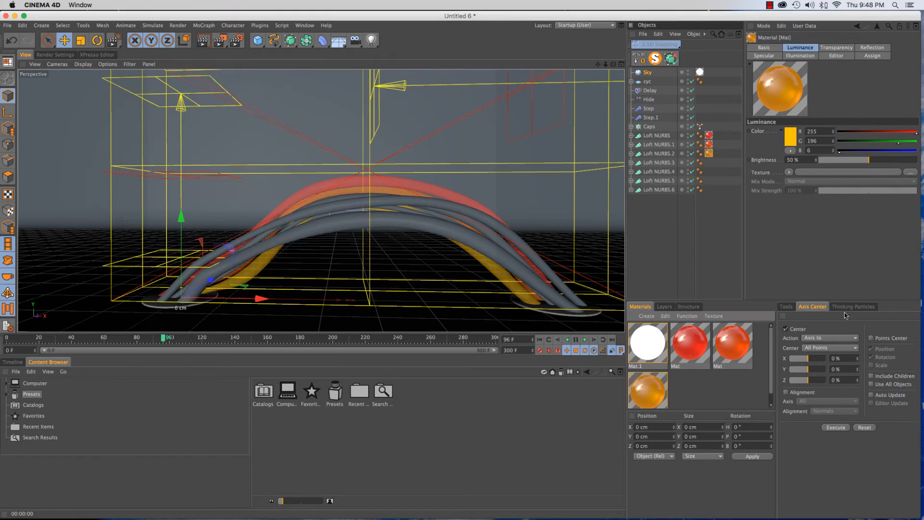
Duplicate the amber material and set the copy's Luminance color to green with R 147, G 255, B 6.
{"action": "left_click", "coordinate": [670, 163]}
{"action": "left_click_drag", "start_coordinate": [656, 401], "coordinate": [671, 397]}
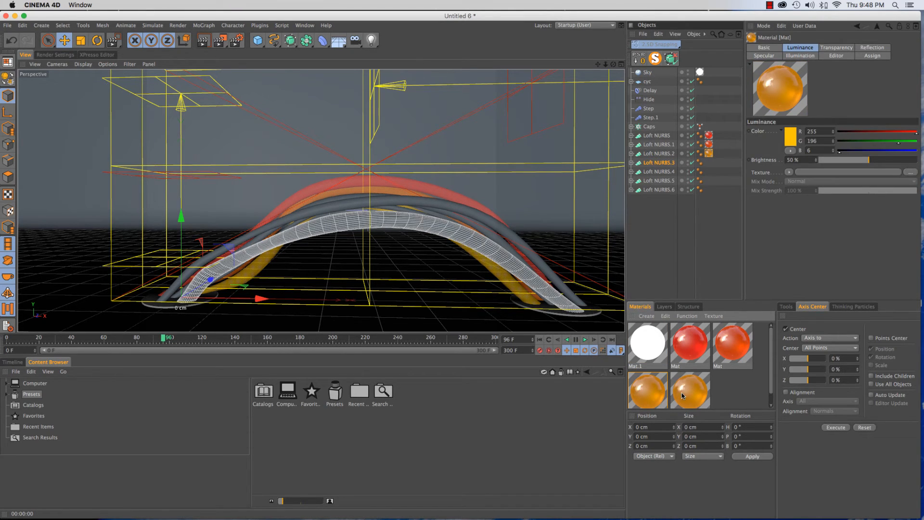
{"action": "double_click", "coordinate": [683, 401]}
{"action": "left_click", "coordinate": [154, 174]}
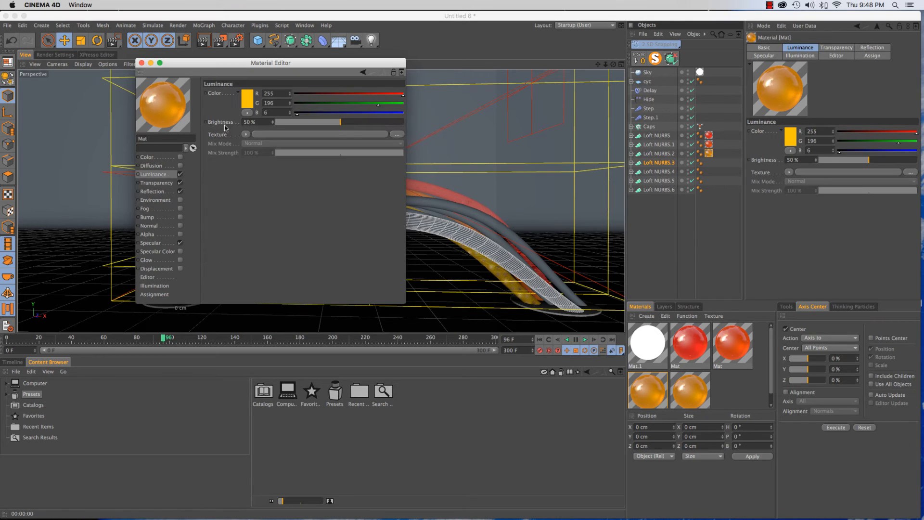
{"action": "left_click", "coordinate": [244, 96]}
{"action": "left_click", "coordinate": [249, 73]}
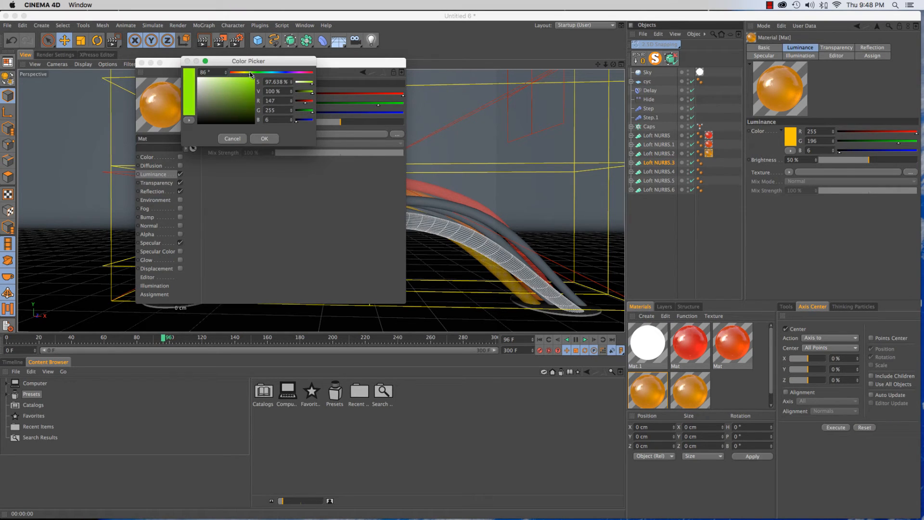
{"action": "left_click_drag", "start_coordinate": [250, 73], "coordinate": [247, 76]}
{"action": "left_click", "coordinate": [264, 139]}
Copy the green Luminance color into the material's Transparency color and apply the material to Loft NURBS.3.
{"action": "right_click", "coordinate": [215, 94]}
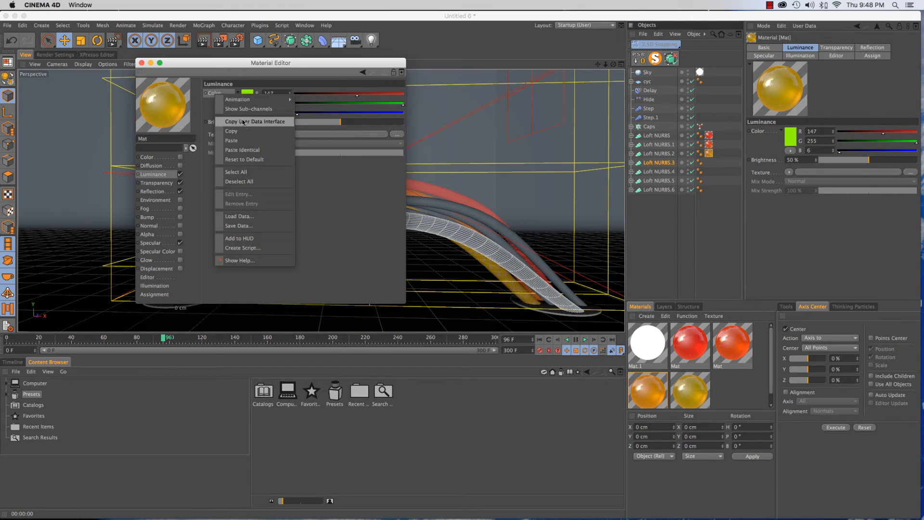
{"action": "left_click", "coordinate": [236, 131]}
{"action": "left_click", "coordinate": [155, 183]}
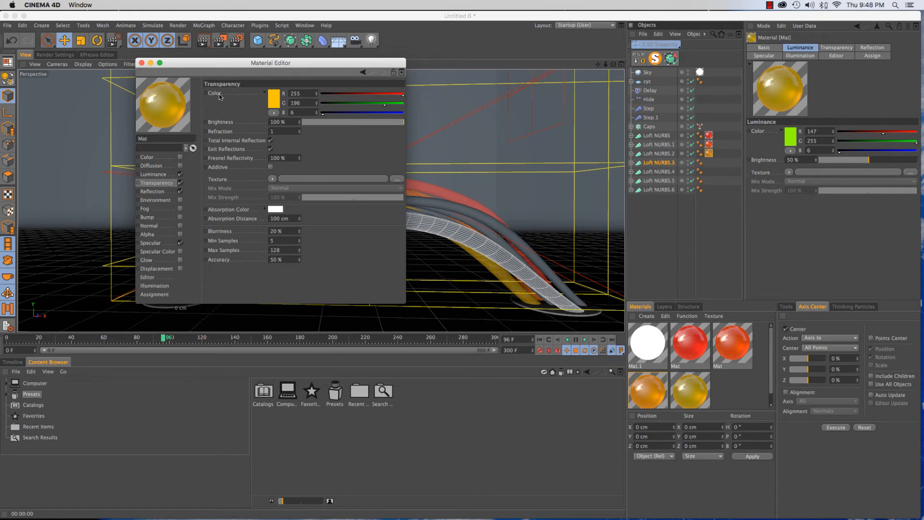
{"action": "right_click", "coordinate": [218, 94]}
{"action": "left_click", "coordinate": [236, 140]}
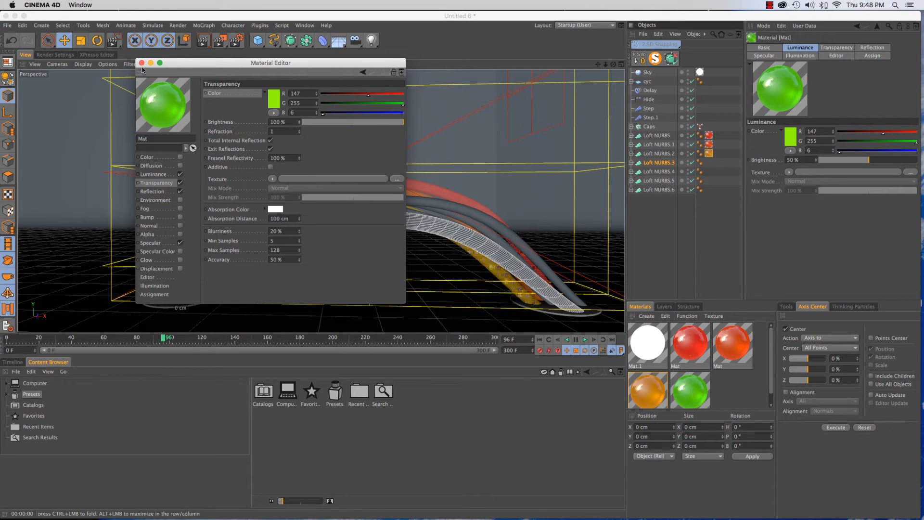
{"action": "left_click", "coordinate": [141, 63]}
{"action": "left_click_drag", "start_coordinate": [685, 390], "coordinate": [673, 164]}
Duplicate the green material and apply the copy to the fifth cable, Loft NURBS.4.
{"action": "left_click", "coordinate": [665, 173]}
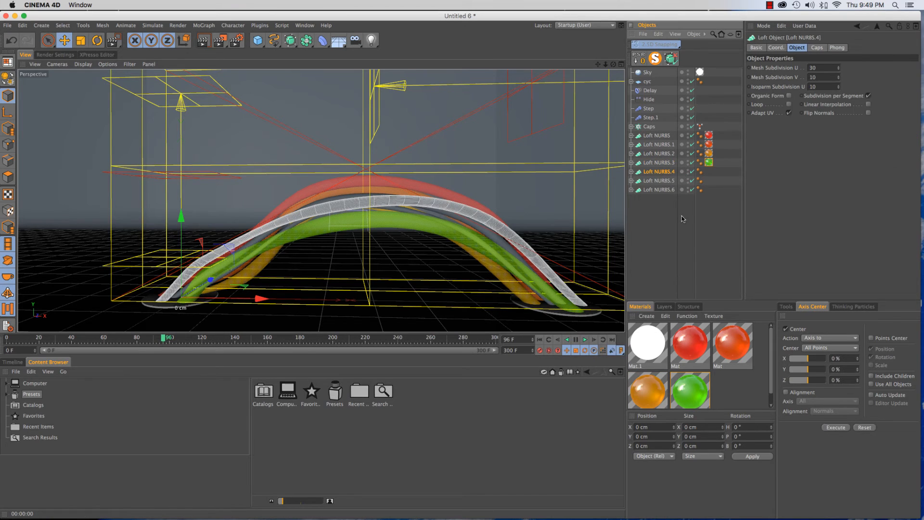
{"action": "left_click", "coordinate": [700, 401]}
{"action": "left_click_drag", "start_coordinate": [700, 399], "coordinate": [667, 173], "text": "ctrl"}
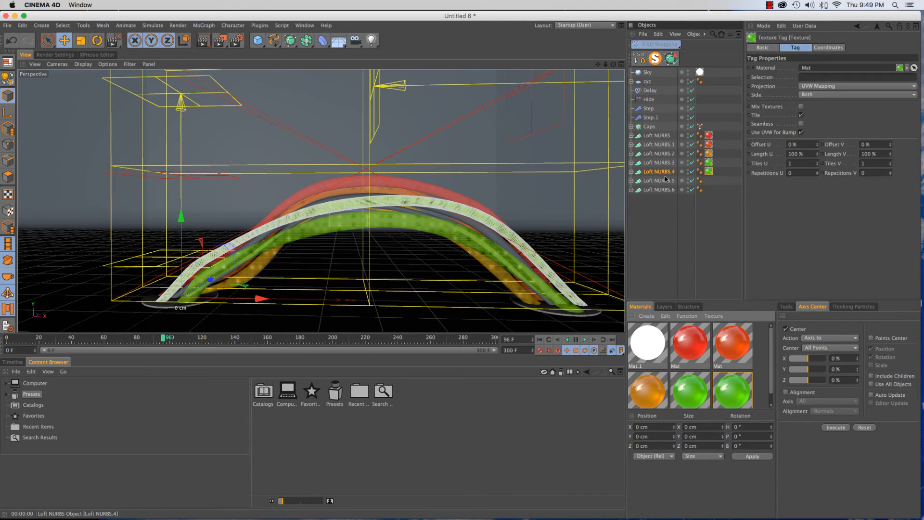
Set the Luminance color of the duplicated green material to blue with R 6, G 167, B 255.
{"action": "double_click", "coordinate": [733, 391]}
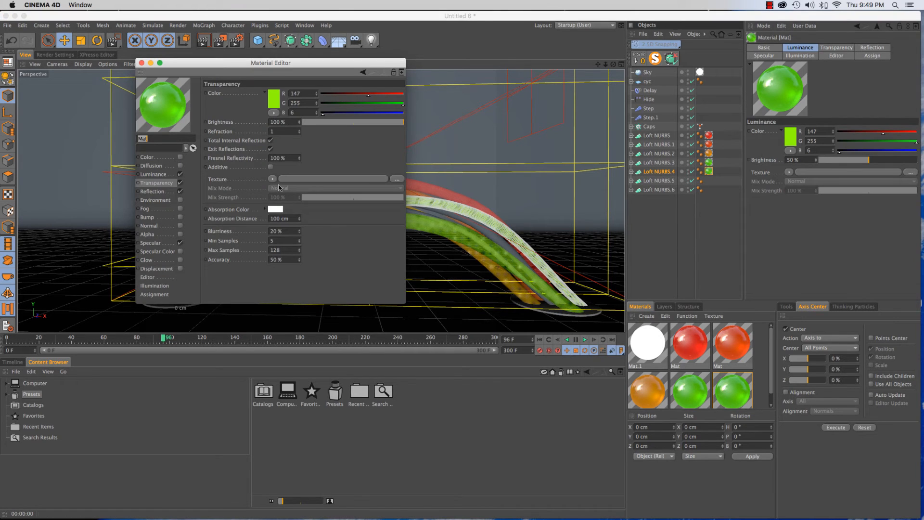
{"action": "left_click", "coordinate": [163, 176]}
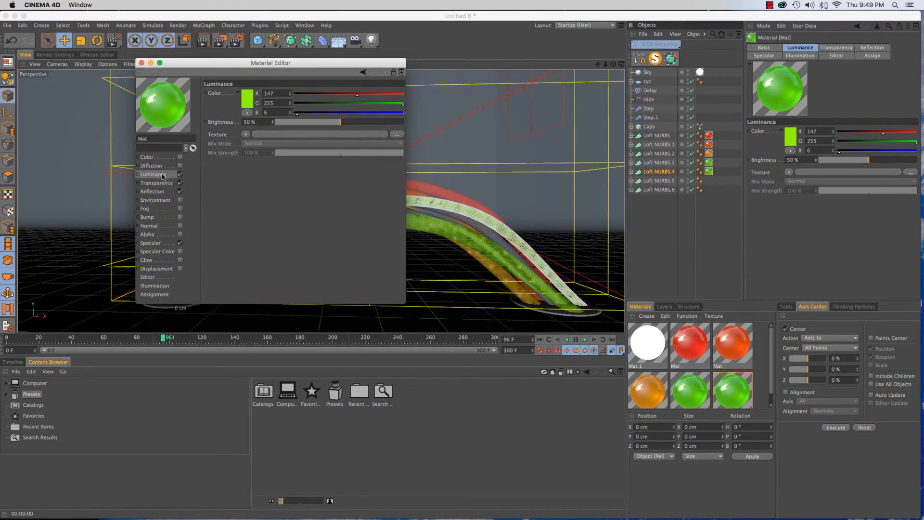
{"action": "left_click", "coordinate": [247, 104]}
{"action": "left_click", "coordinate": [270, 76]}
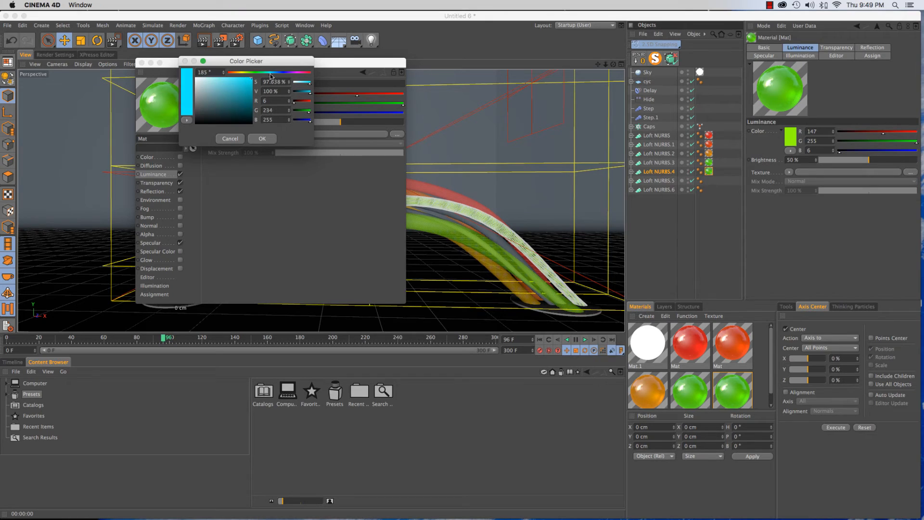
{"action": "left_click_drag", "start_coordinate": [270, 76], "coordinate": [274, 76]}
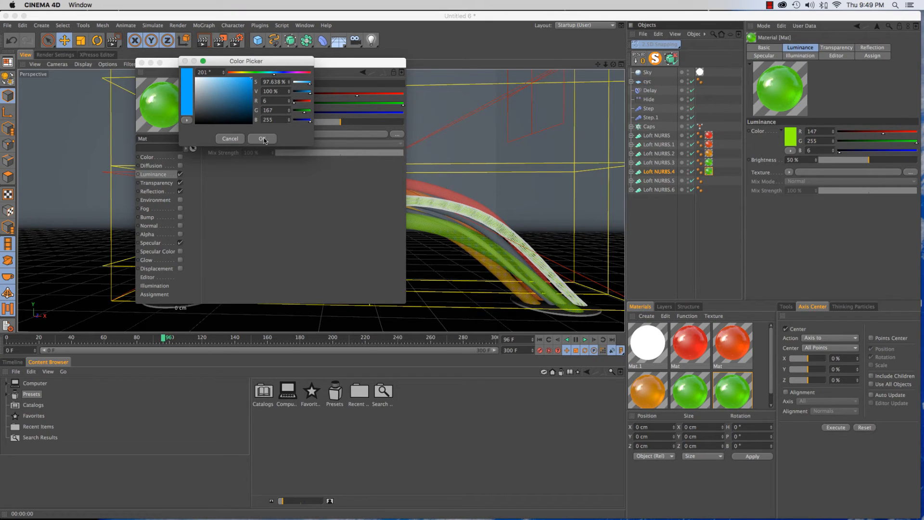
{"action": "left_click", "coordinate": [263, 139]}
Copy the blue Luminance color into the Transparency color of the same material.
{"action": "right_click", "coordinate": [217, 92]}
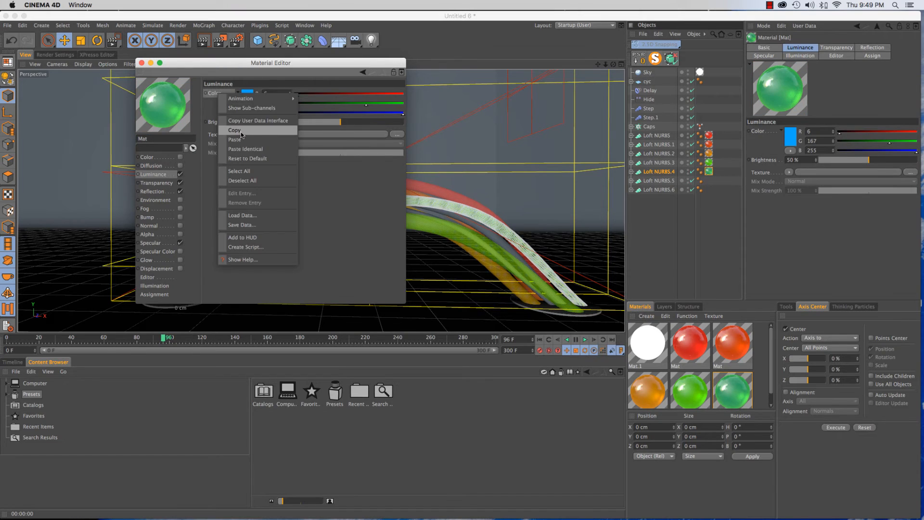
{"action": "left_click", "coordinate": [241, 134]}
{"action": "left_click", "coordinate": [157, 183]}
{"action": "right_click", "coordinate": [217, 94]}
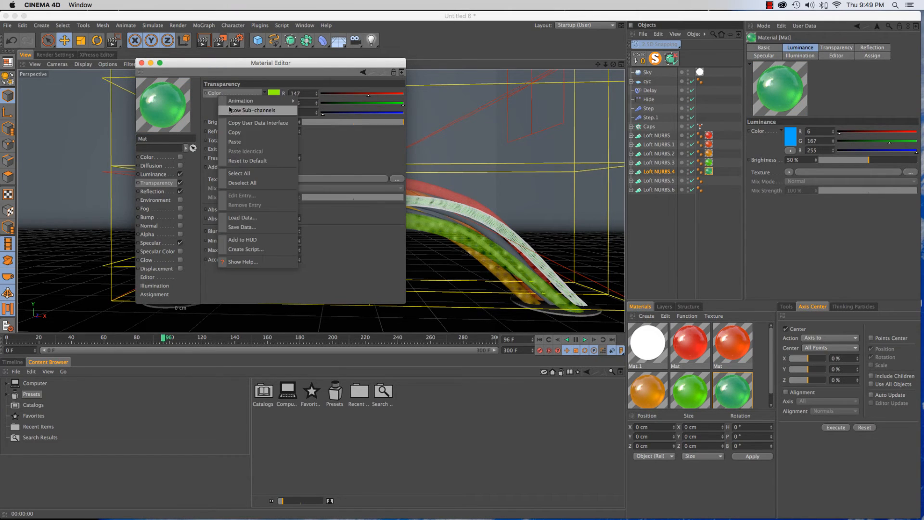
{"action": "left_click", "coordinate": [239, 143]}
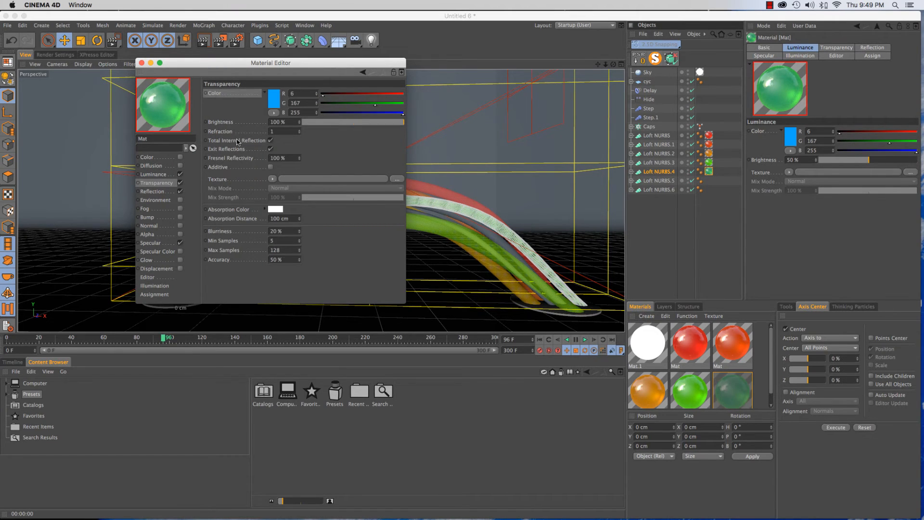
{"action": "left_click", "coordinate": [142, 63]}
Duplicate the blue material and apply the copy to the sixth cable, Loft NURBS.5.
{"action": "left_click", "coordinate": [657, 181]}
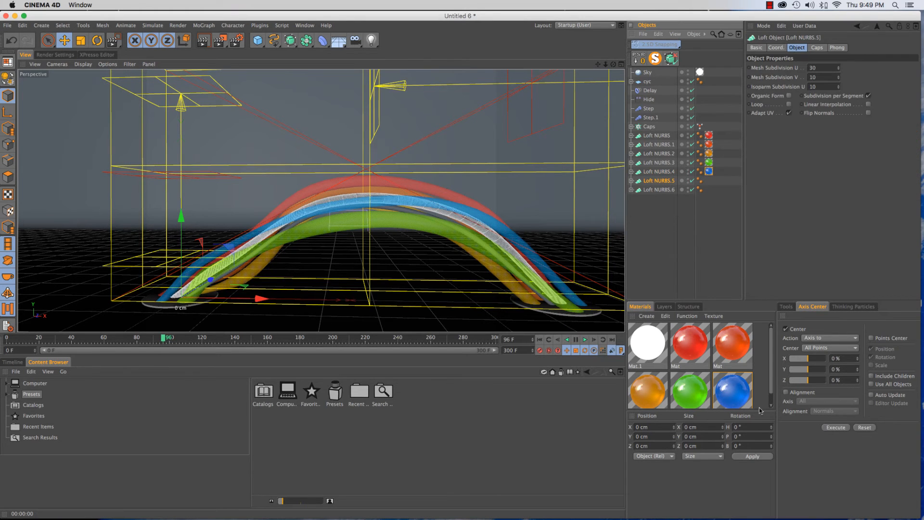
{"action": "left_click_drag", "start_coordinate": [771, 373], "coordinate": [752, 390]}
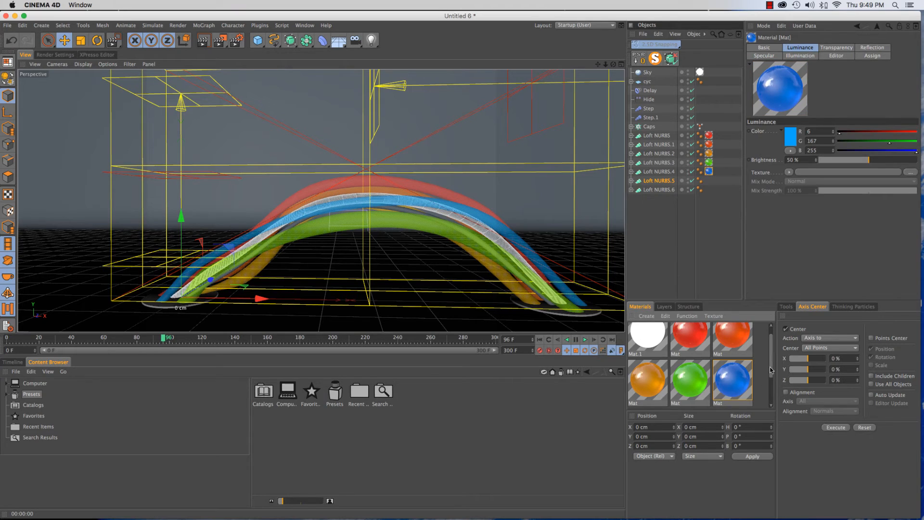
{"action": "left_click_drag", "start_coordinate": [644, 386], "coordinate": [674, 182]}
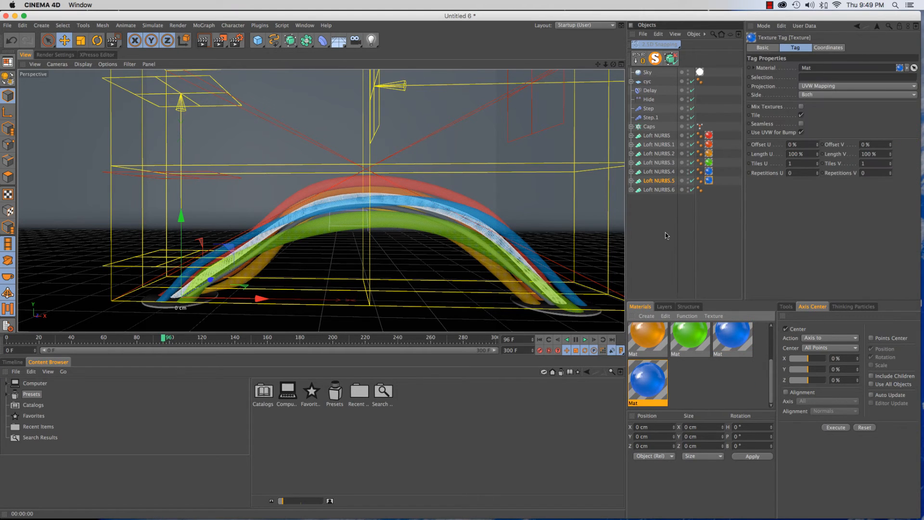
Open the new copy of the blue material for editing.
{"action": "double_click", "coordinate": [641, 391]}
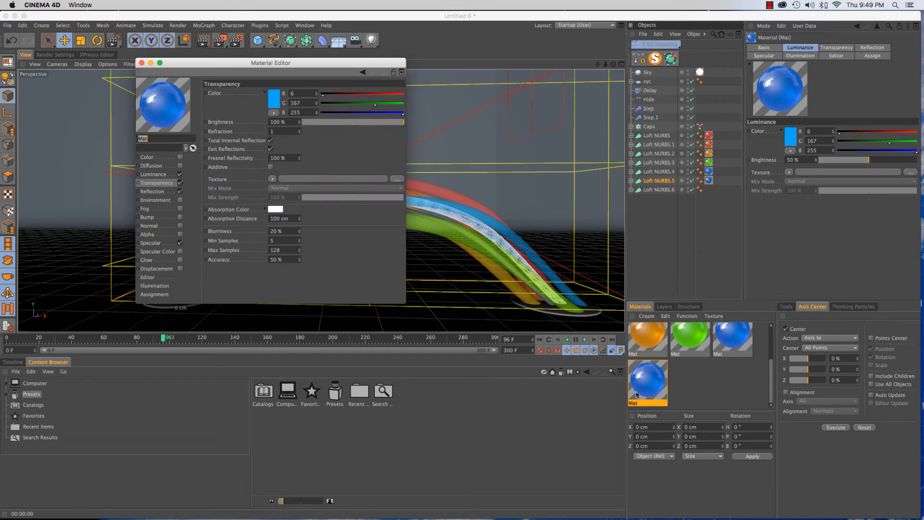
Set the luminance color of the blue material on Loft NURBS.5 to purple, RGB 138, 6, 255.
{"action": "left_click", "coordinate": [152, 174]}
{"action": "right_click", "coordinate": [222, 96]}
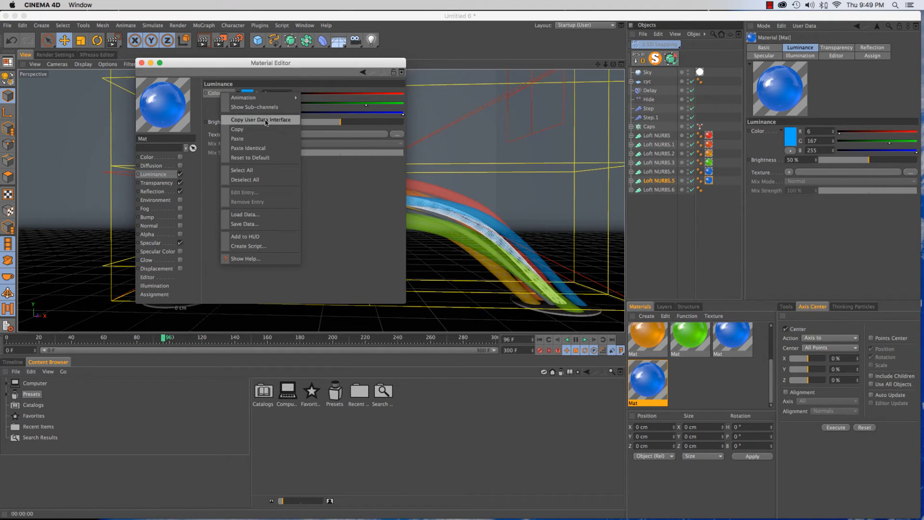
{"action": "left_click", "coordinate": [244, 88]}
{"action": "left_click", "coordinate": [246, 92]}
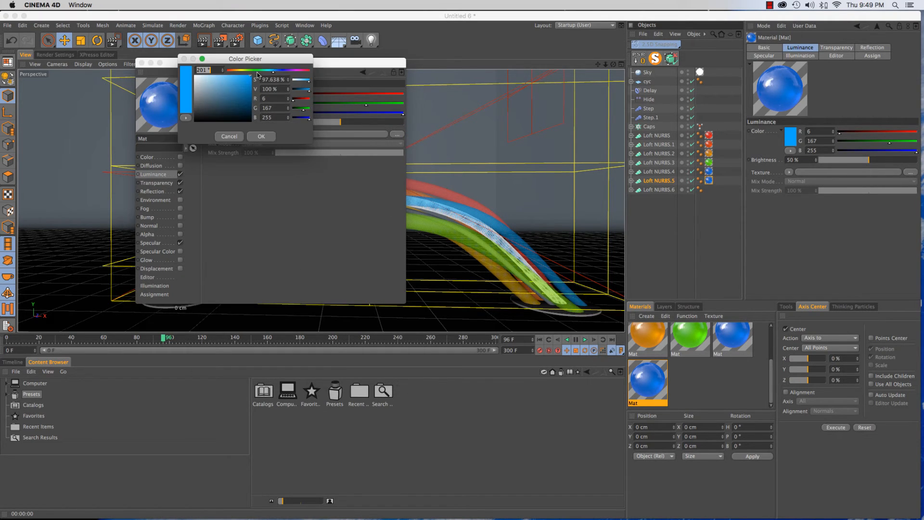
{"action": "left_click", "coordinate": [287, 71]}
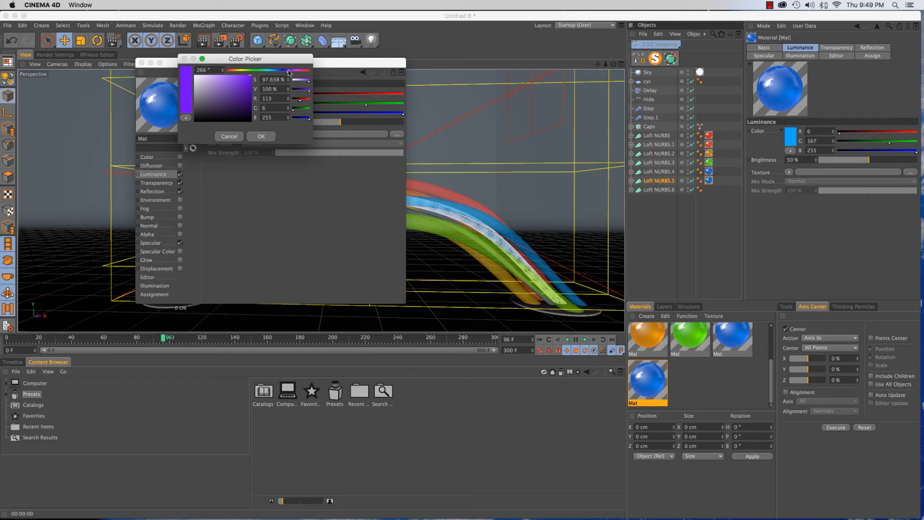
{"action": "left_click_drag", "start_coordinate": [289, 72], "coordinate": [290, 73]}
{"action": "left_click", "coordinate": [264, 136]}
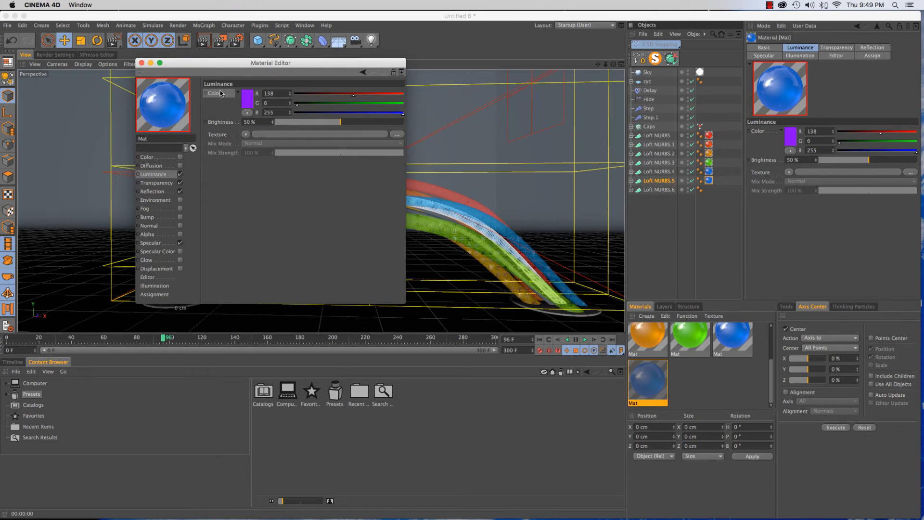
Copy the purple luminance color into the same material's transparency color and close the Material Editor.
{"action": "right_click", "coordinate": [223, 93]}
{"action": "left_click", "coordinate": [239, 130]}
{"action": "left_click", "coordinate": [156, 183]}
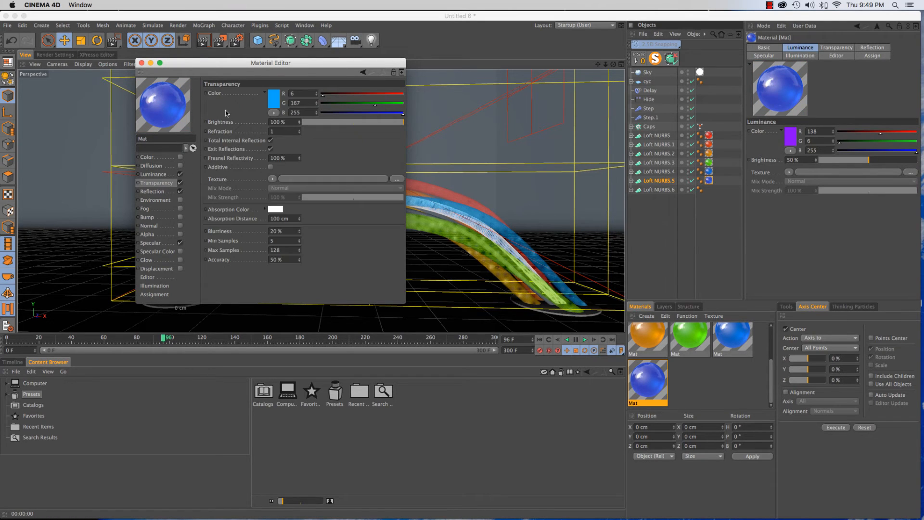
{"action": "right_click", "coordinate": [224, 94]}
{"action": "left_click", "coordinate": [241, 140]}
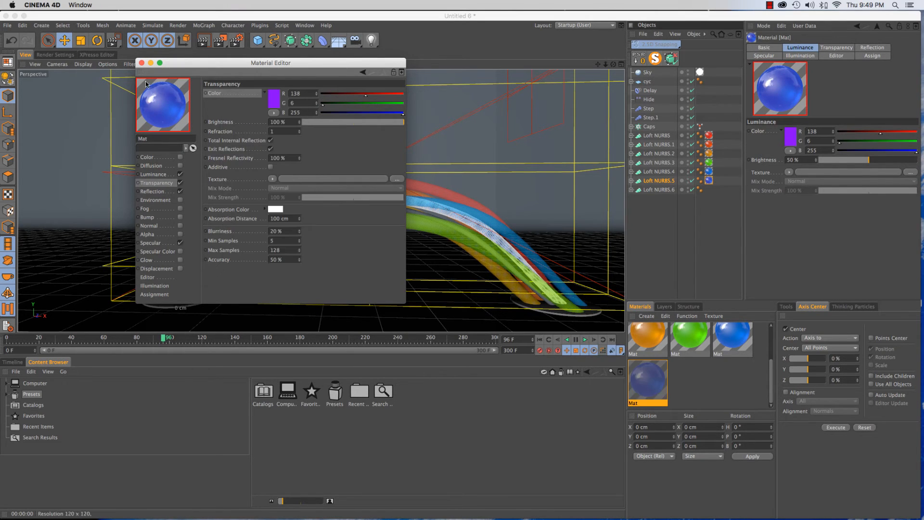
{"action": "left_click", "coordinate": [141, 63]}
Duplicate the purple material onto Loft NURBS.6 and set the copy's transparency color to pink, RGB 255, 6, 142.
{"action": "left_click_drag", "start_coordinate": [648, 384], "coordinate": [656, 191]}
{"action": "double_click", "coordinate": [693, 395]}
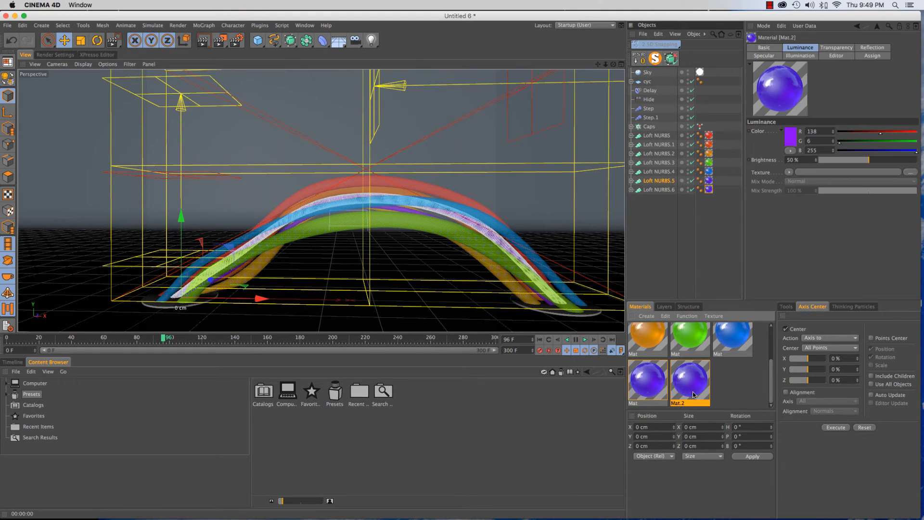
{"action": "left_click", "coordinate": [275, 96]}
{"action": "left_click_drag", "start_coordinate": [332, 66], "coordinate": [331, 69]}
{"action": "left_click", "coordinate": [291, 132]}
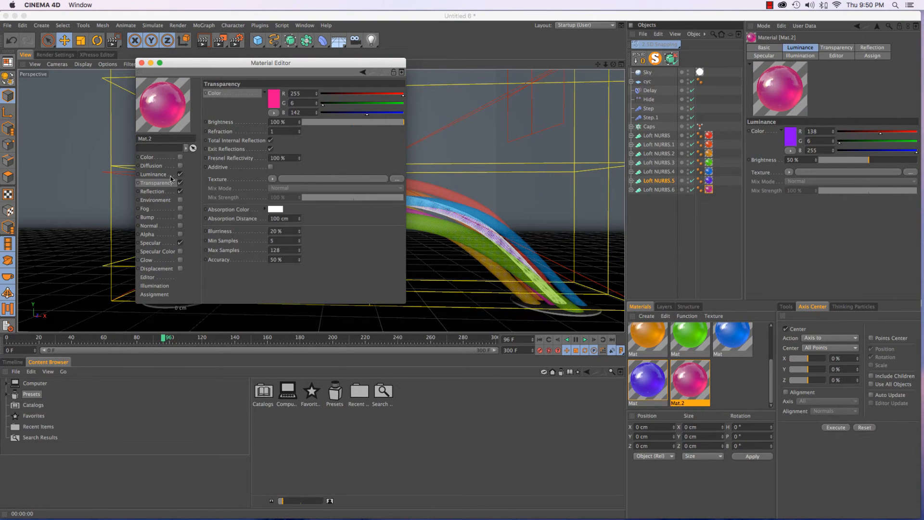
Apply the pink transparency color of Mat.2 to its luminance color as well and close the Material Editor.
{"action": "left_click", "coordinate": [172, 175]}
{"action": "right_click", "coordinate": [220, 94]}
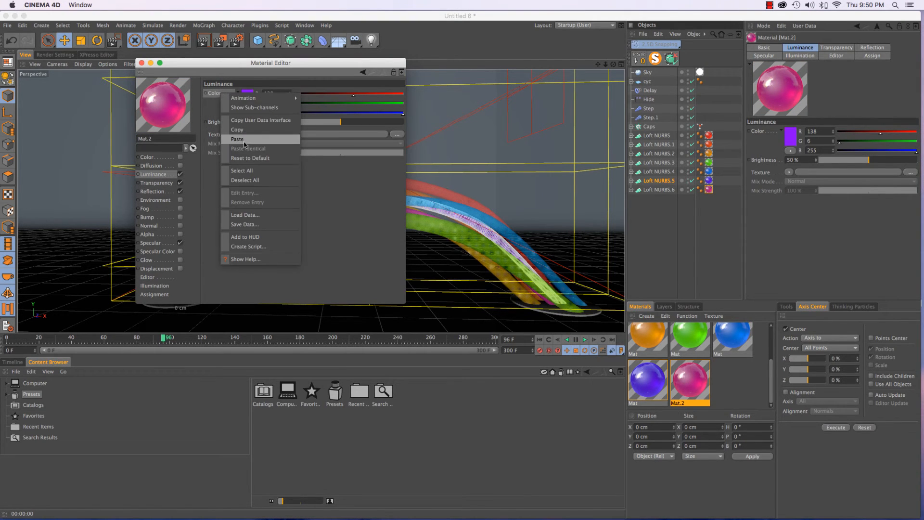
{"action": "left_click", "coordinate": [245, 129]}
{"action": "left_click", "coordinate": [141, 64]}
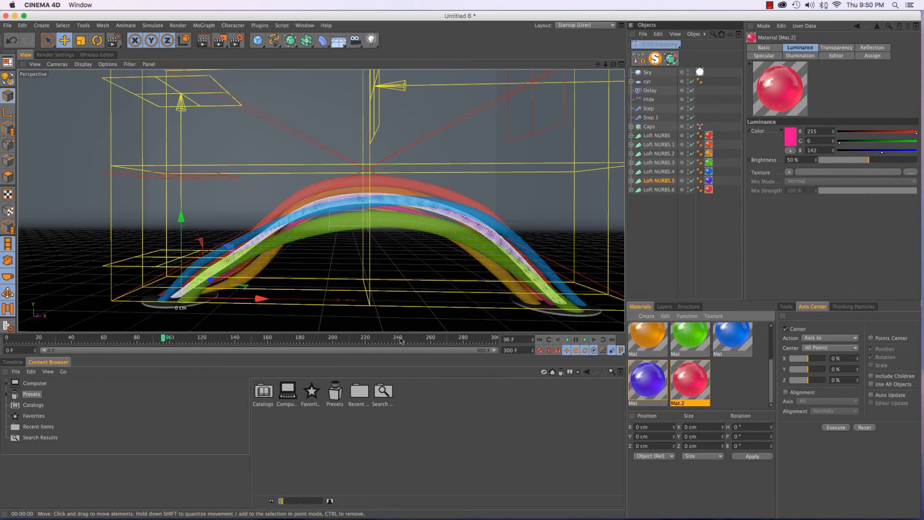
Render a region of the perspective view covering the middle of the colored arch to check the materials.
{"action": "left_click_drag", "start_coordinate": [220, 41], "coordinate": [236, 50]}
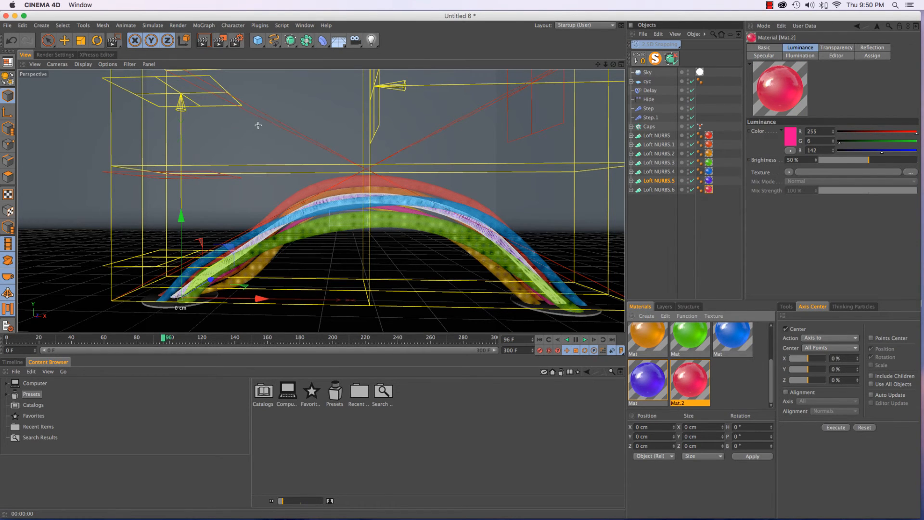
{"action": "left_click_drag", "start_coordinate": [259, 125], "coordinate": [511, 293]}
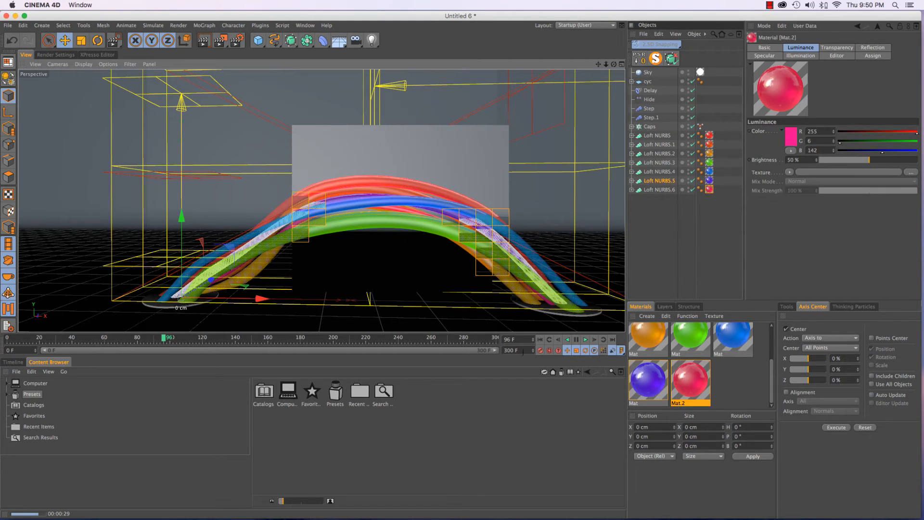
{"action": "left_click", "coordinate": [723, 386]}
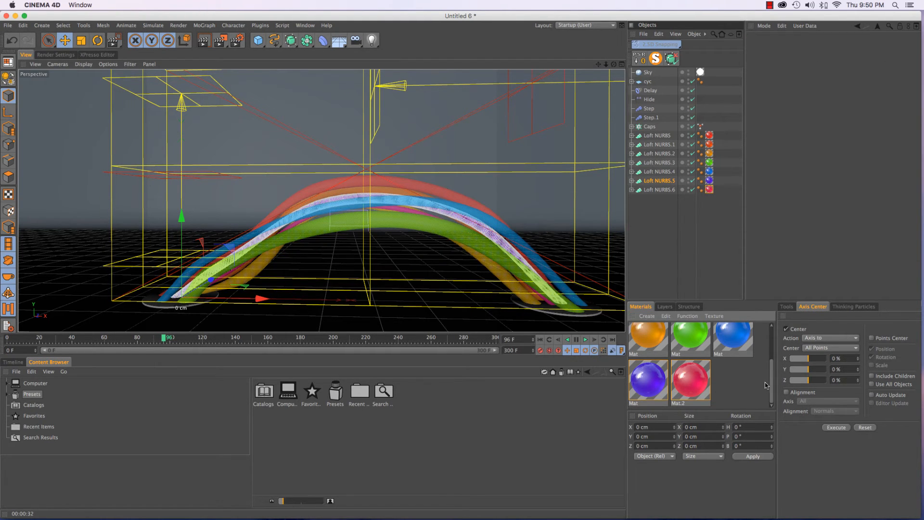
Create a new default material and assign it to the cyc object.
{"action": "mouse_move", "coordinate": [772, 375]}
{"action": "left_mouse_down"}
{"action": "mouse_move", "coordinate": [768, 337]}
{"action": "mouse_move", "coordinate": [773, 376]}
{"action": "left_mouse_up"}
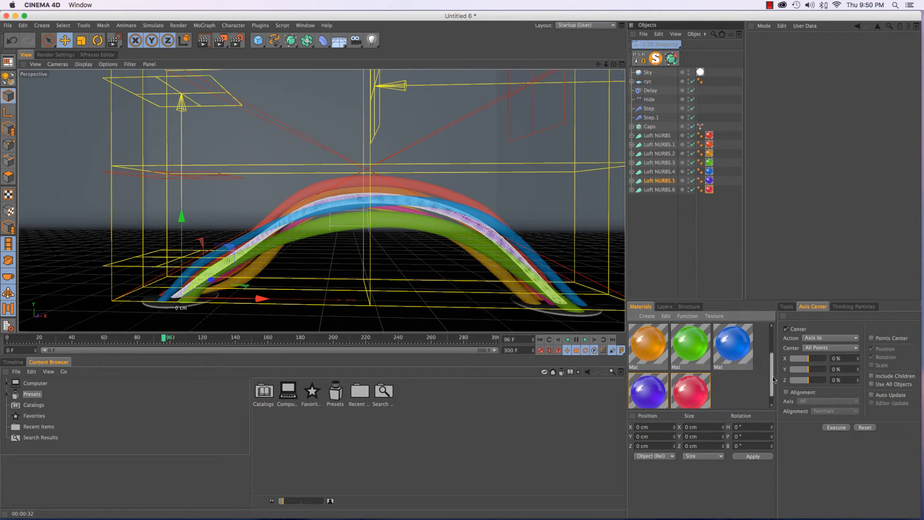
{"action": "double_click", "coordinate": [736, 396]}
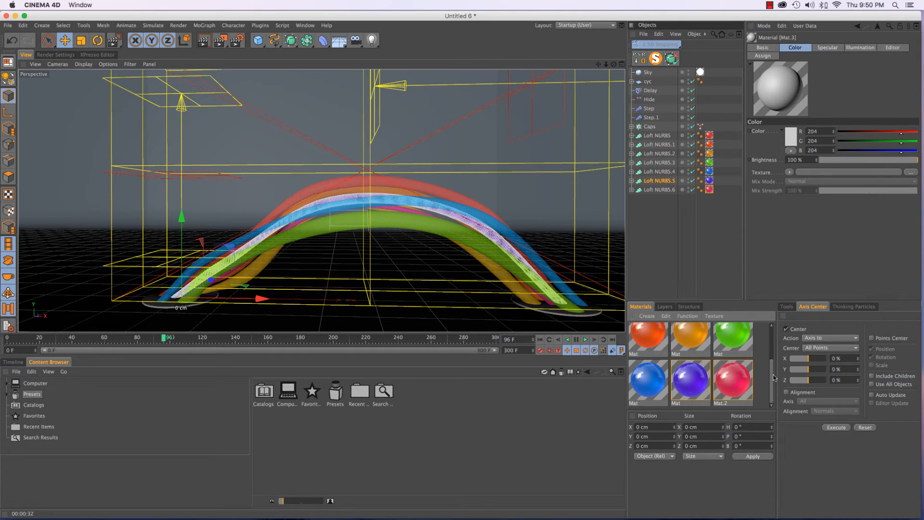
{"action": "left_click_drag", "start_coordinate": [772, 377], "coordinate": [772, 339]}
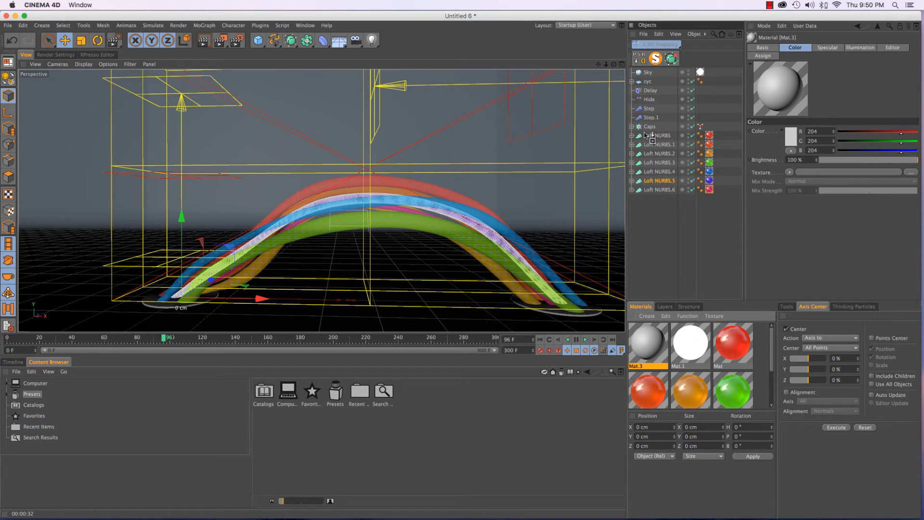
{"action": "left_click_drag", "start_coordinate": [646, 135], "coordinate": [650, 82]}
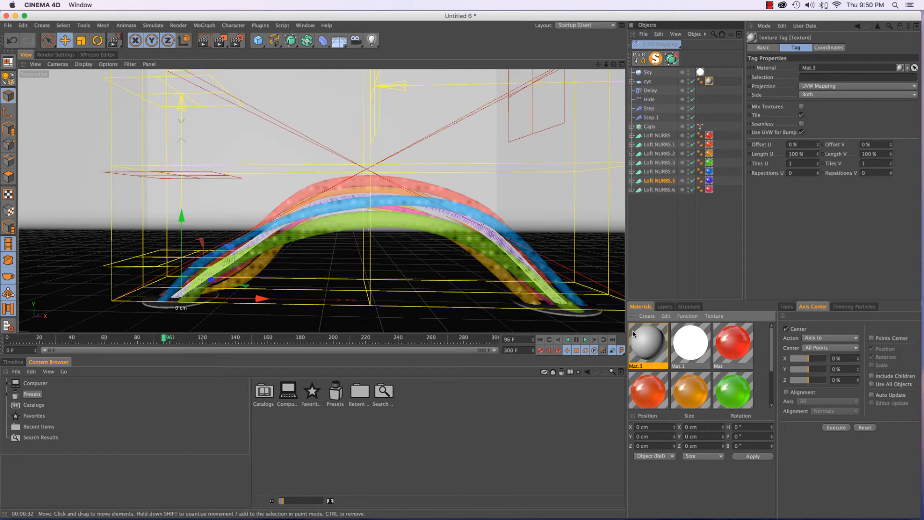
Enable white luminance at 50% brightness on the cyc material Mat.3 and turn off its specular channel.
{"action": "double_click", "coordinate": [658, 345]}
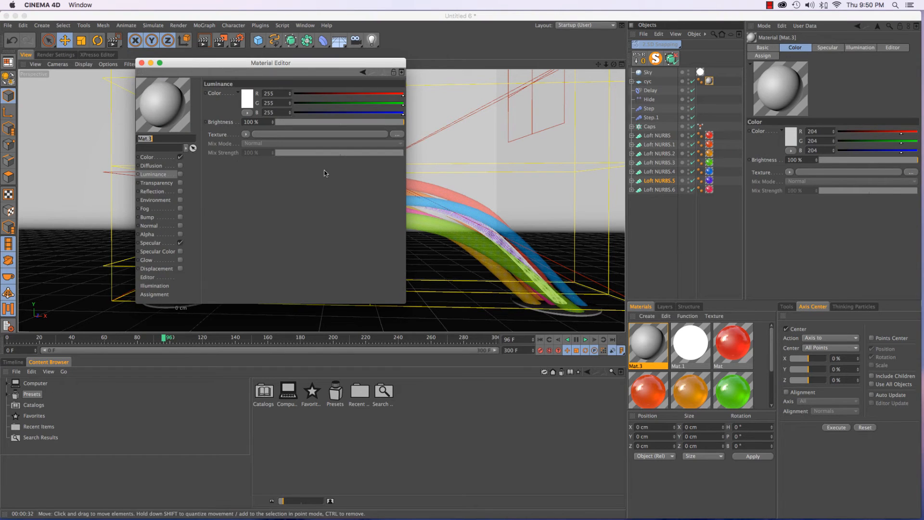
{"action": "left_click", "coordinate": [180, 174]}
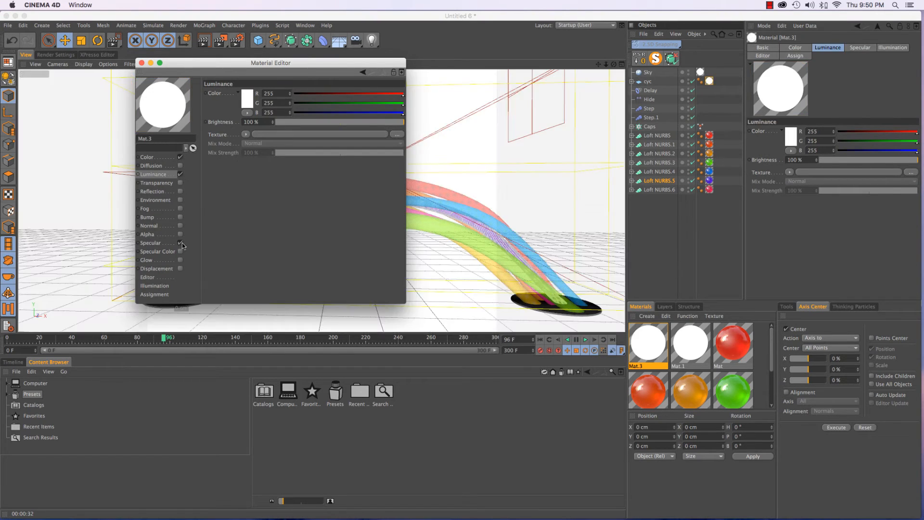
{"action": "double_click", "coordinate": [265, 121]}
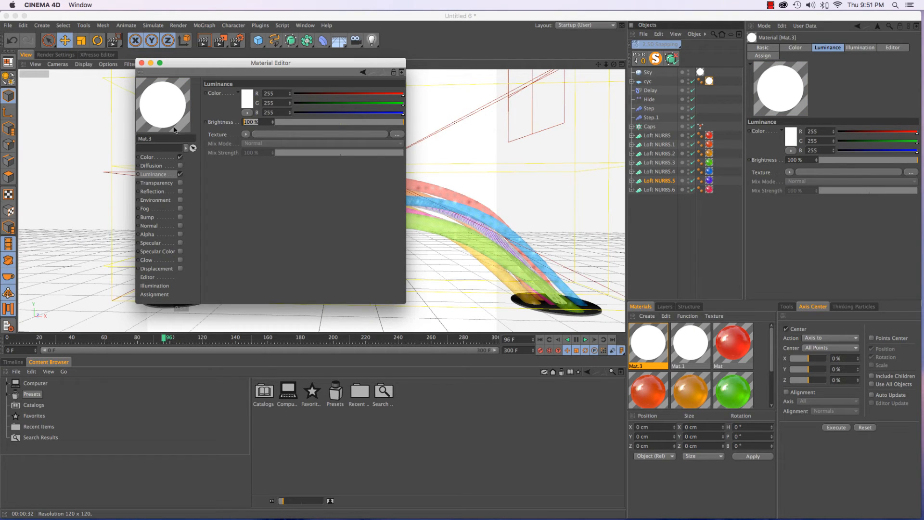
{"action": "type", "text": "50"}
{"action": "key", "text": "Return"}
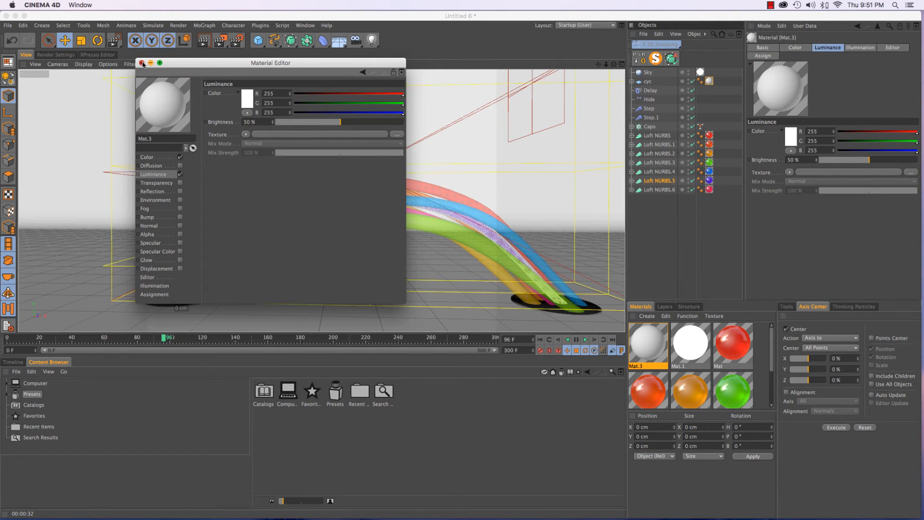
{"action": "left_click", "coordinate": [142, 62]}
{"action": "left_click_drag", "start_coordinate": [221, 41], "coordinate": [246, 43]}
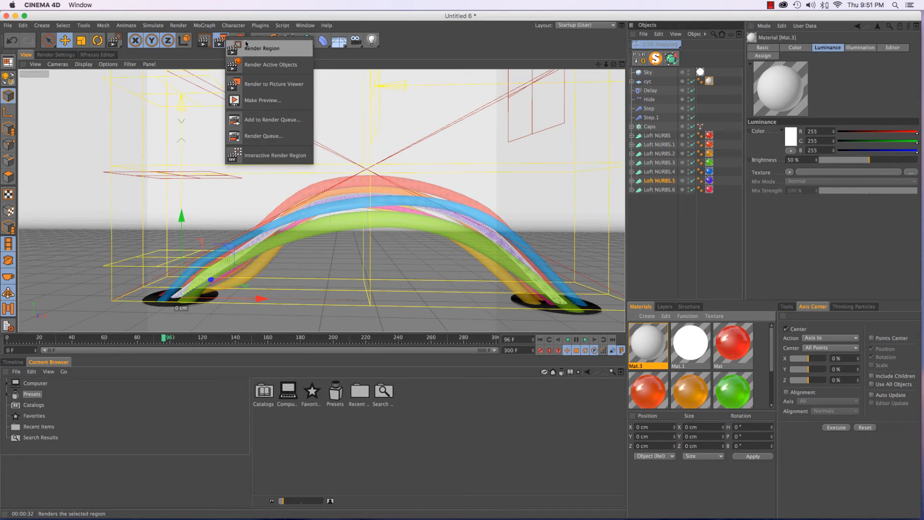
{"action": "left_click", "coordinate": [403, 6]}
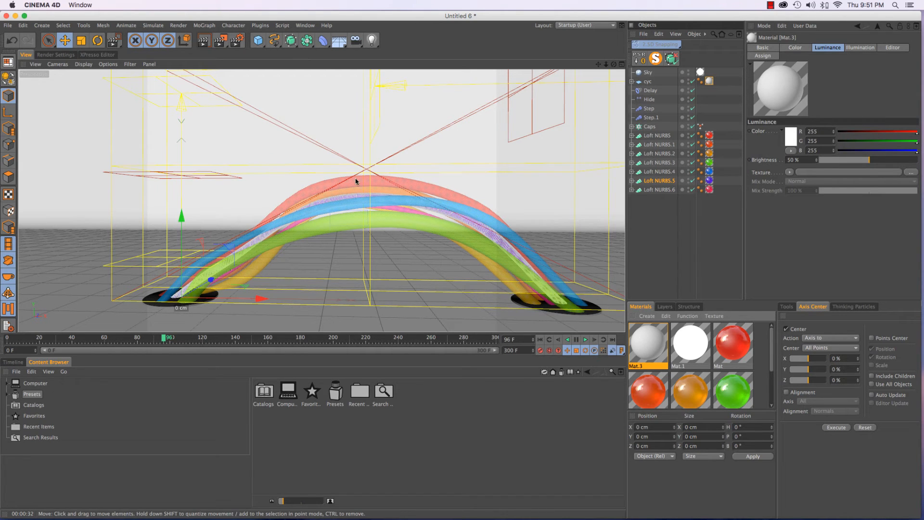
Play the animation and lower the Step effector to about Y 194 cm.
{"action": "right_click_drag", "start_coordinate": [381, 196], "coordinate": [371, 206], "text": "alt"}
{"action": "mouse_move", "coordinate": [372, 206]}
{"action": "middle_mouse_down", "text": "alt"}
{"action": "mouse_move", "coordinate": [367, 218]}
{"action": "mouse_move", "coordinate": [386, 214]}
{"action": "middle_mouse_up", "text": "alt"}
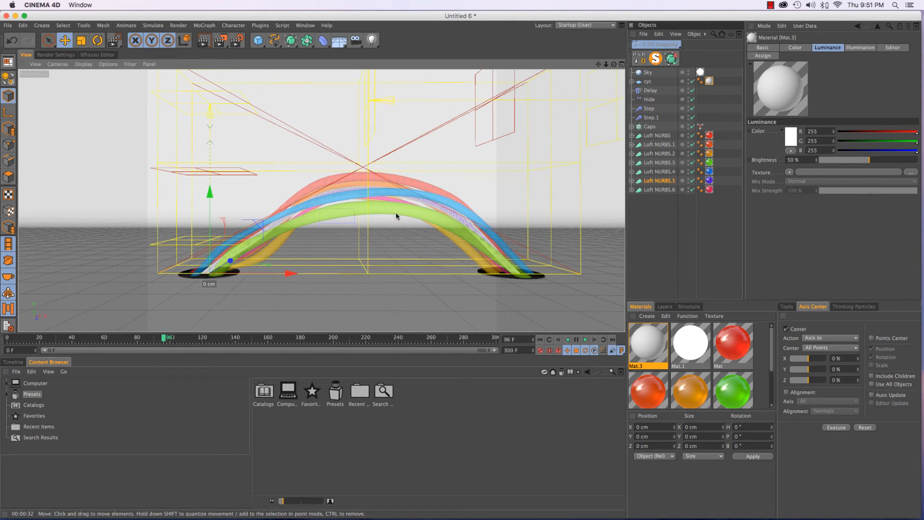
{"action": "left_click_drag", "start_coordinate": [397, 213], "coordinate": [340, 219], "text": "alt"}
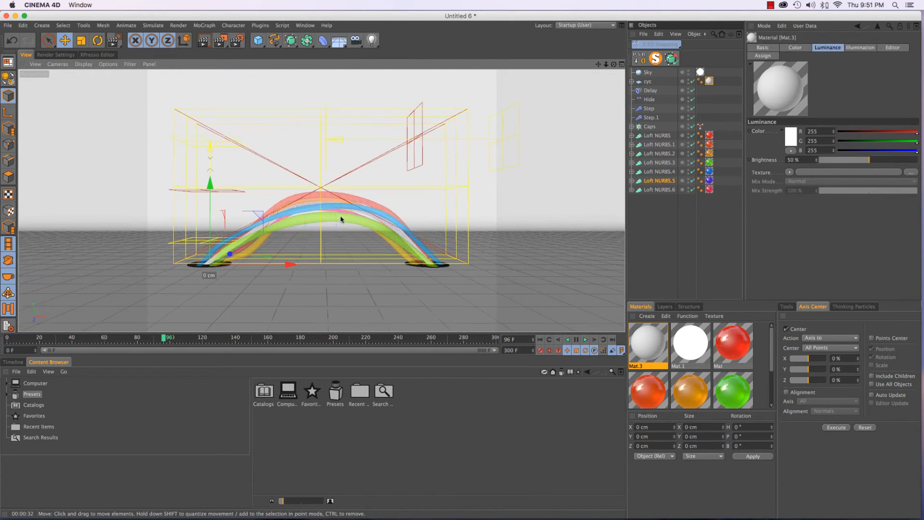
{"action": "middle_click_drag", "start_coordinate": [341, 219], "coordinate": [341, 220], "text": "alt"}
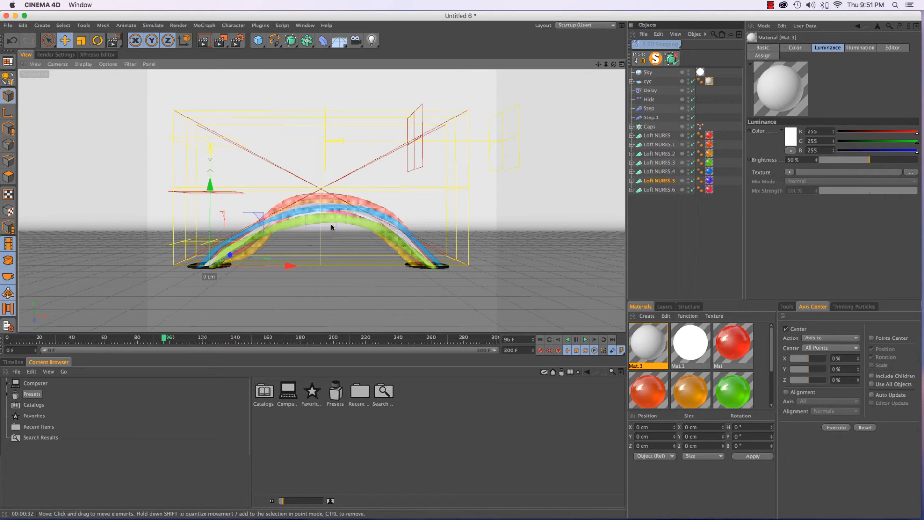
{"action": "left_click", "coordinate": [650, 109]}
{"action": "left_click", "coordinate": [652, 118]}
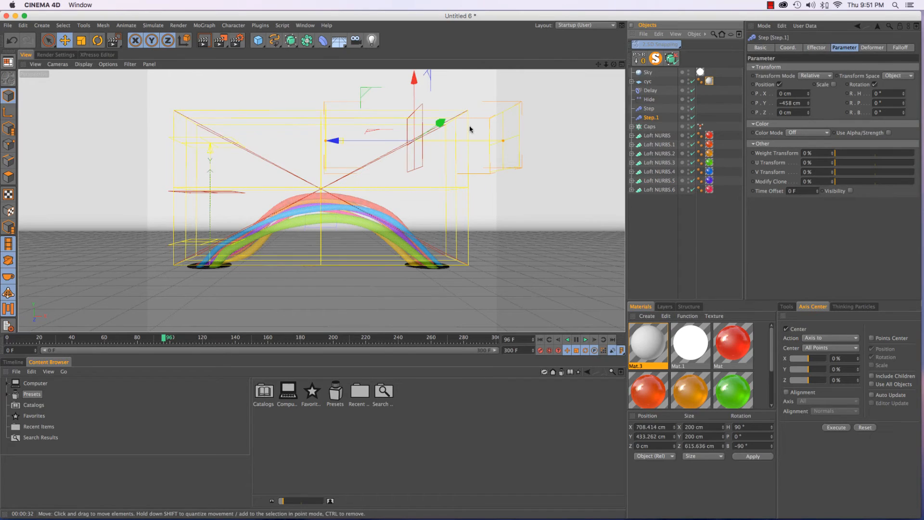
{"action": "left_click", "coordinate": [659, 109]}
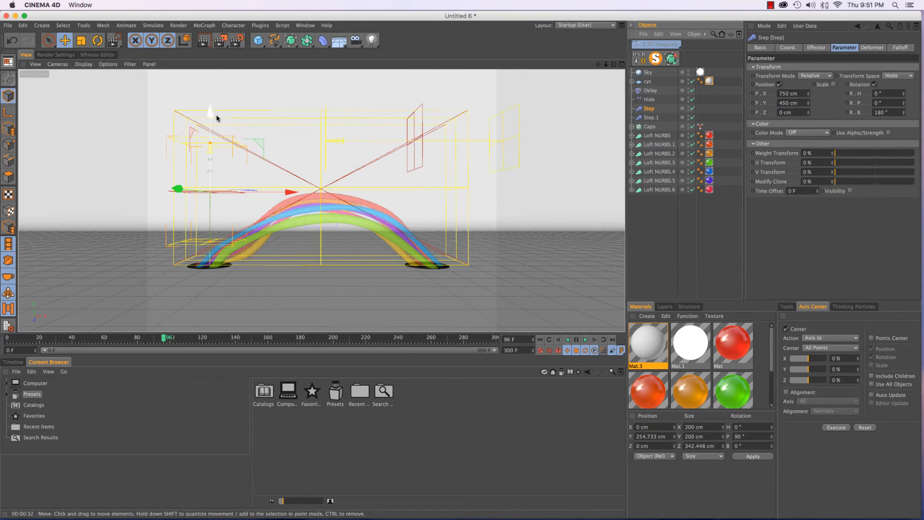
{"action": "key", "text": "F8"}
{"action": "left_click_drag", "start_coordinate": [213, 114], "coordinate": [243, 128]}
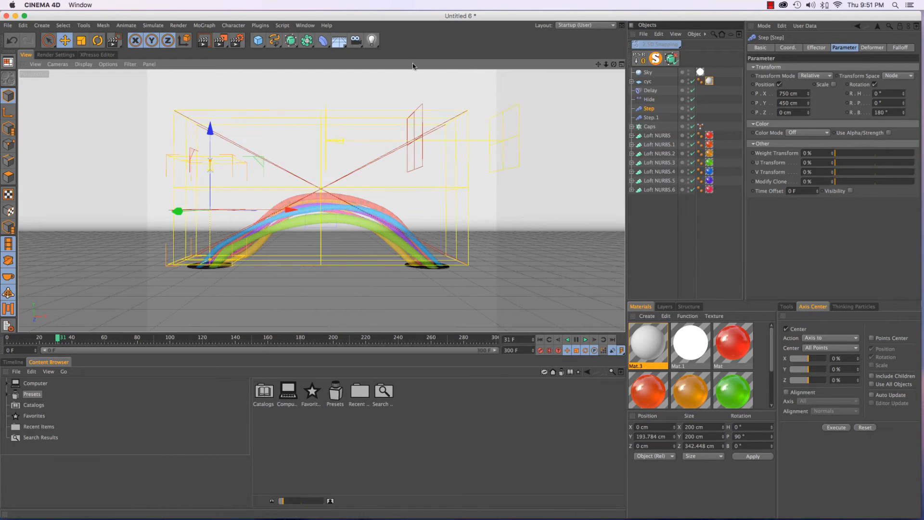
Add a standard light and move it above the center of the arch, at about X 394 cm, Y 634 cm.
{"action": "left_click", "coordinate": [372, 40]}
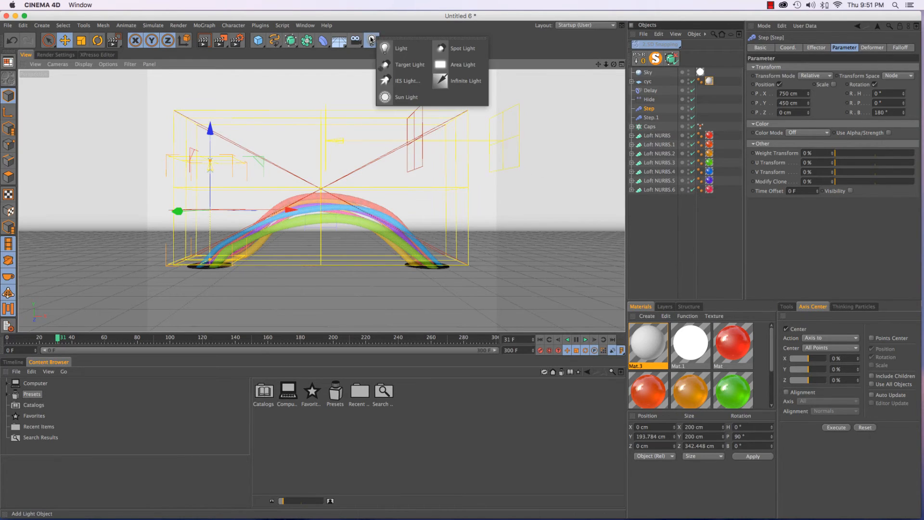
{"action": "left_click", "coordinate": [402, 49]}
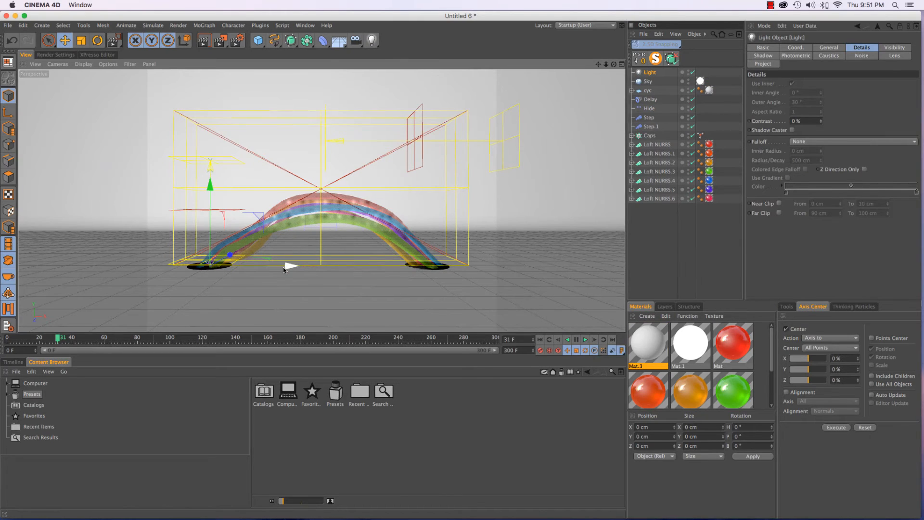
{"action": "left_click_drag", "start_coordinate": [283, 267], "coordinate": [397, 267]}
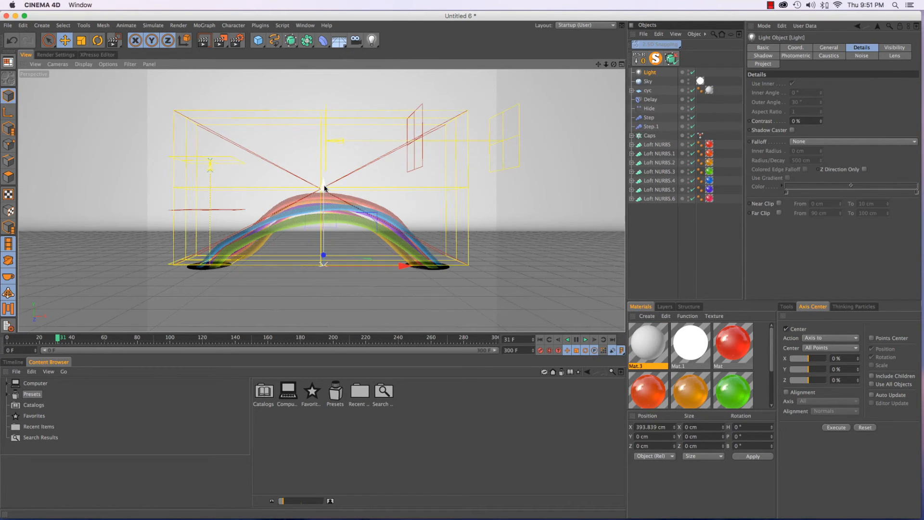
{"action": "left_click_drag", "start_coordinate": [324, 188], "coordinate": [322, 91]}
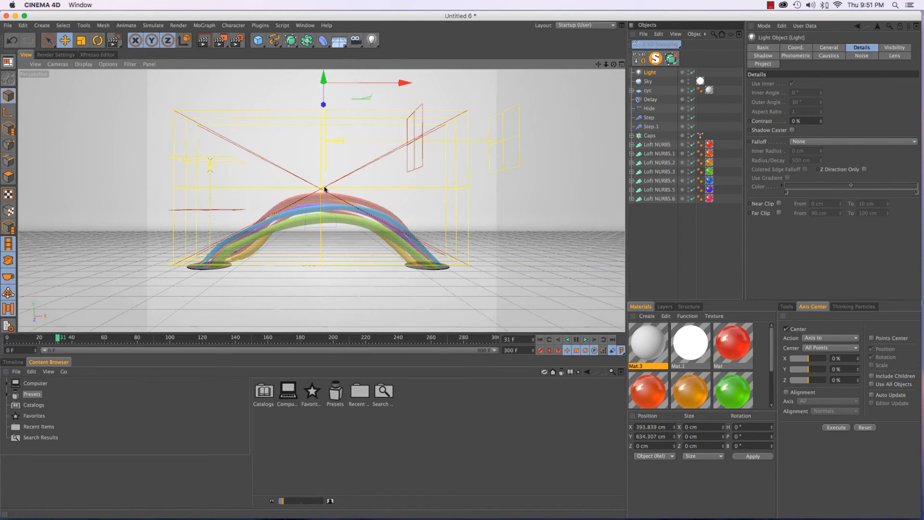
Move the light behind the arch to about Z 183 cm and raise it to about Y 675 cm.
{"action": "middle_click", "coordinate": [340, 277]}
{"action": "scroll", "coordinate": [489, 141], "scroll_direction": "down", "scroll_amount": 10}
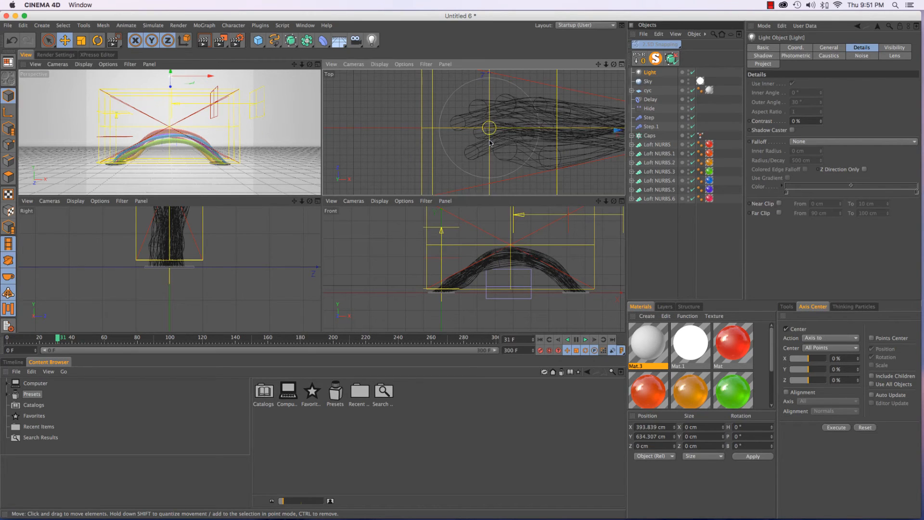
{"action": "middle_click_drag", "start_coordinate": [541, 126], "coordinate": [470, 140], "text": "alt"}
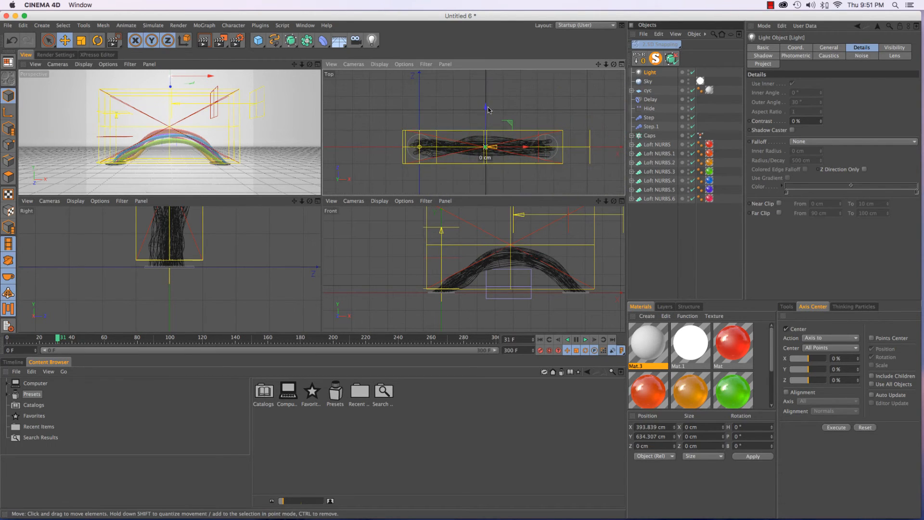
{"action": "left_click_drag", "start_coordinate": [486, 108], "coordinate": [483, 79]}
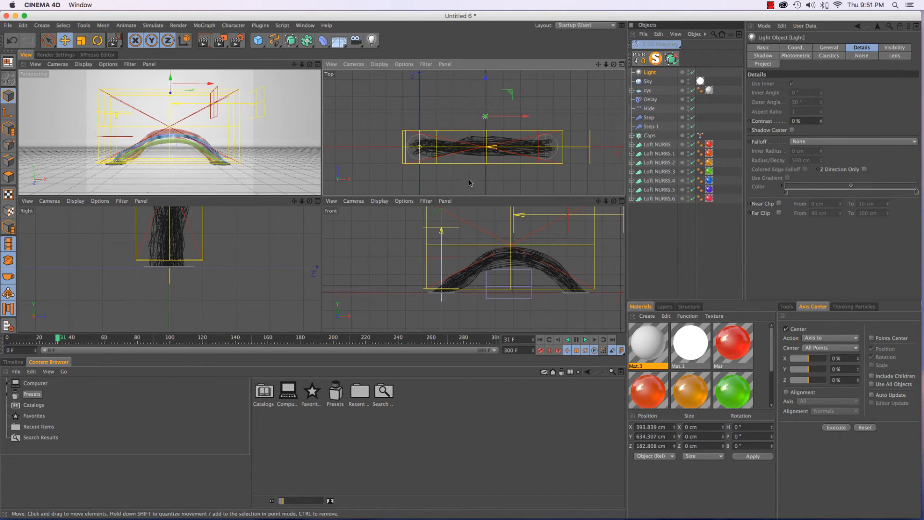
{"action": "scroll", "coordinate": [458, 268], "scroll_direction": "down", "scroll_amount": 5}
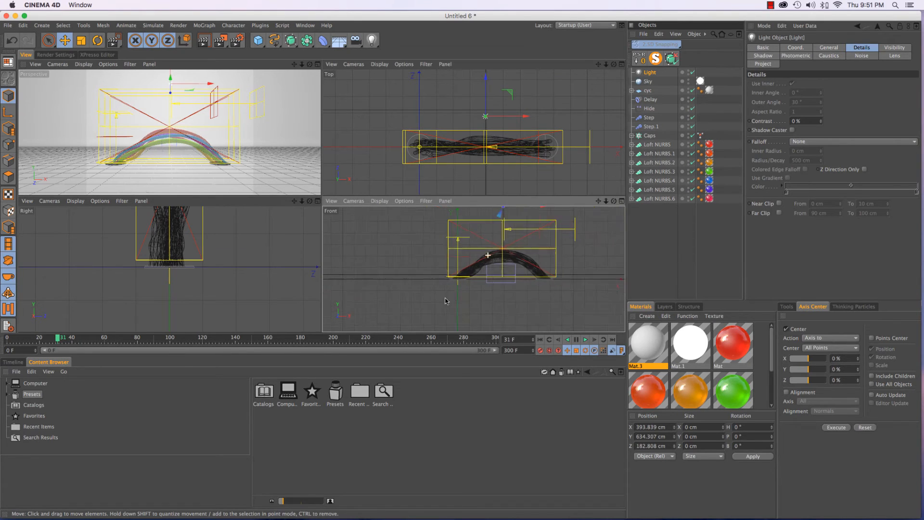
{"action": "middle_click_drag", "start_coordinate": [457, 292], "coordinate": [455, 299], "text": "alt"}
{"action": "left_click_drag", "start_coordinate": [454, 224], "coordinate": [454, 220]}
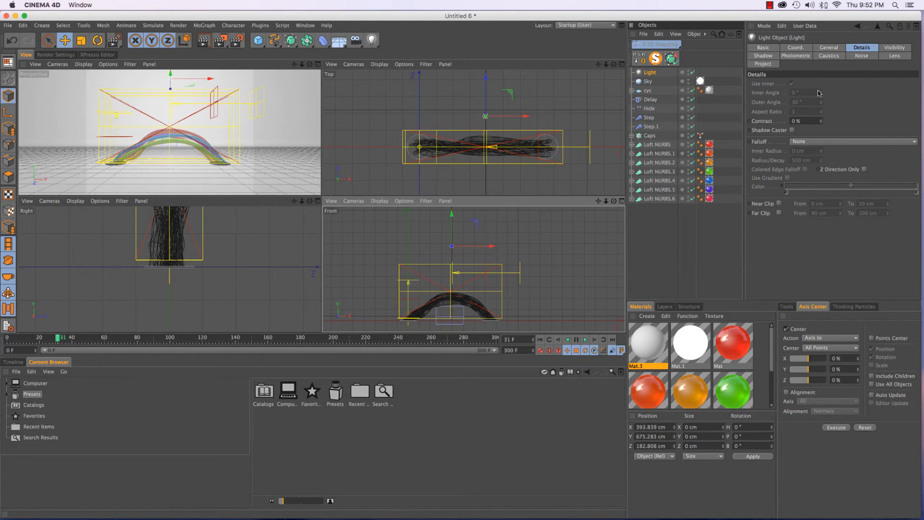
Set the light's shadow type to Area.
{"action": "left_click", "coordinate": [827, 47]}
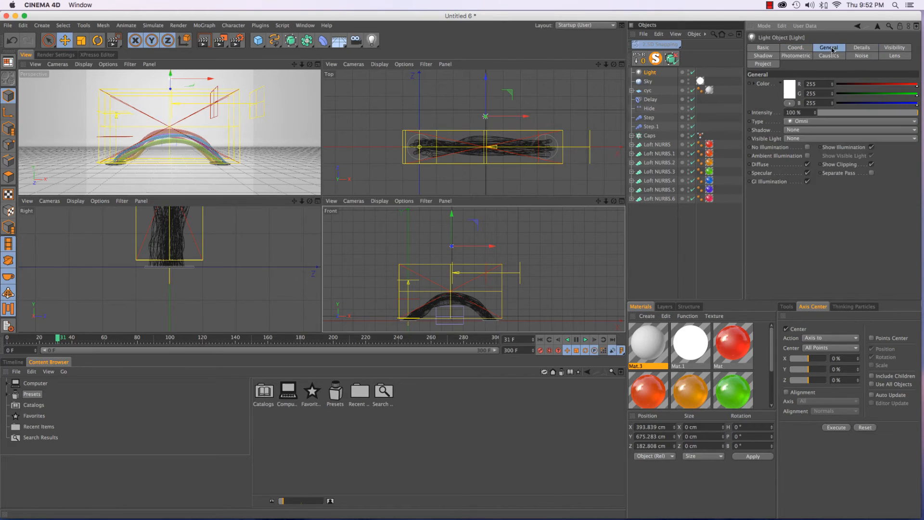
{"action": "left_click", "coordinate": [796, 130]}
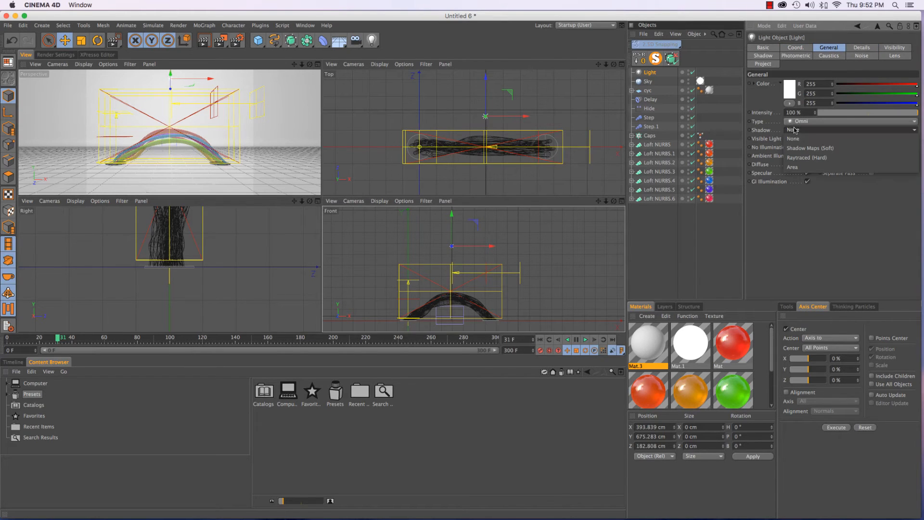
{"action": "left_click", "coordinate": [797, 169]}
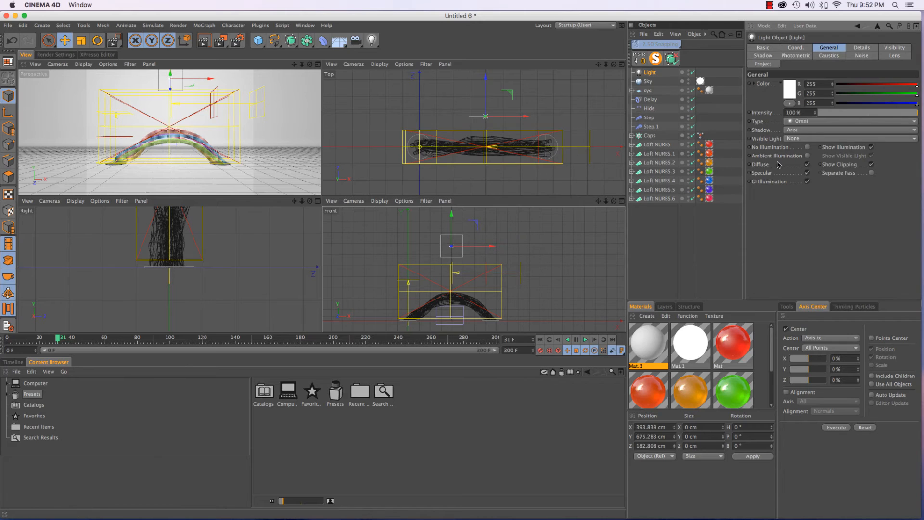
Set the light's falloff to Inverse Square (Physically Accurate) and enlarge its decay radius to about 1153 cm.
{"action": "left_click", "coordinate": [860, 48]}
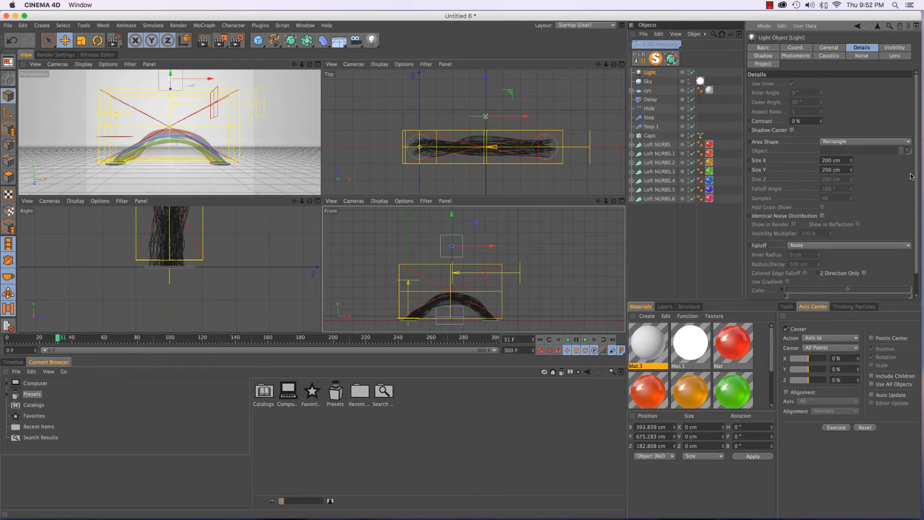
{"action": "scroll", "coordinate": [824, 230], "scroll_direction": "down", "scroll_amount": 2}
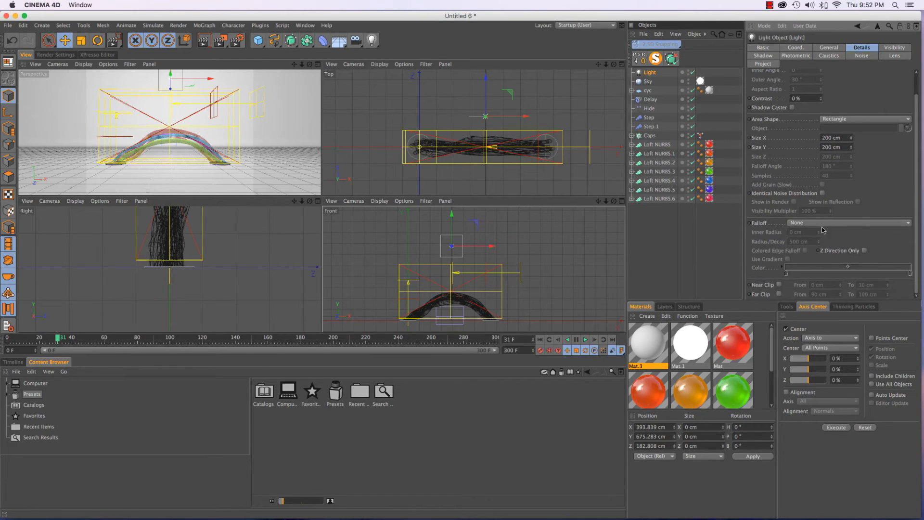
{"action": "left_click", "coordinate": [797, 224]}
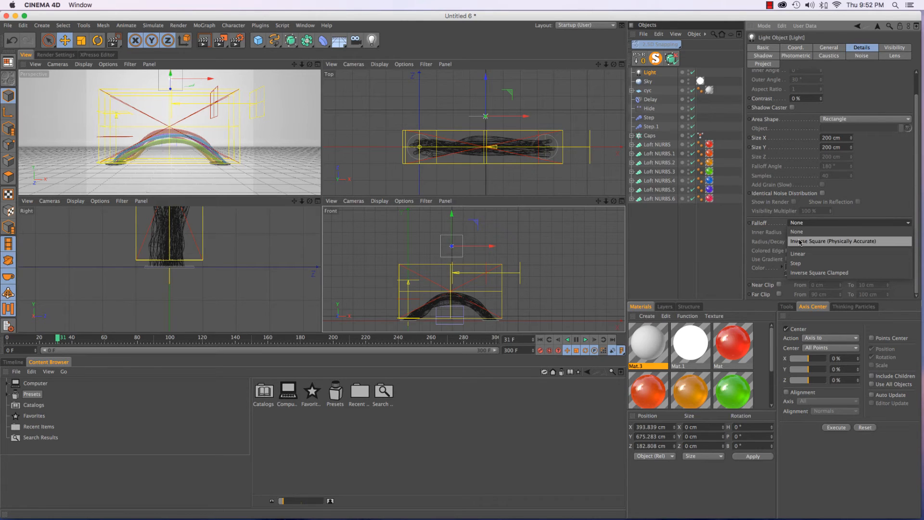
{"action": "left_click", "coordinate": [801, 242]}
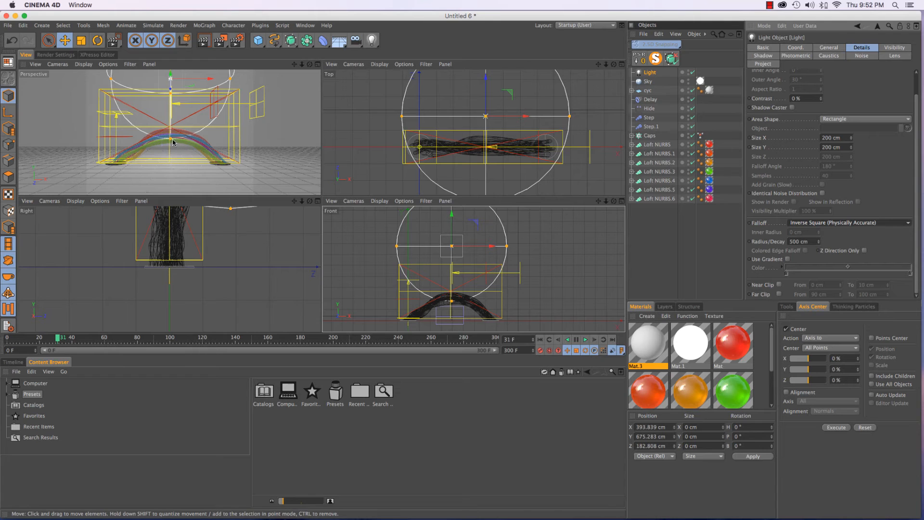
{"action": "left_click_drag", "start_coordinate": [172, 139], "coordinate": [171, 234]}
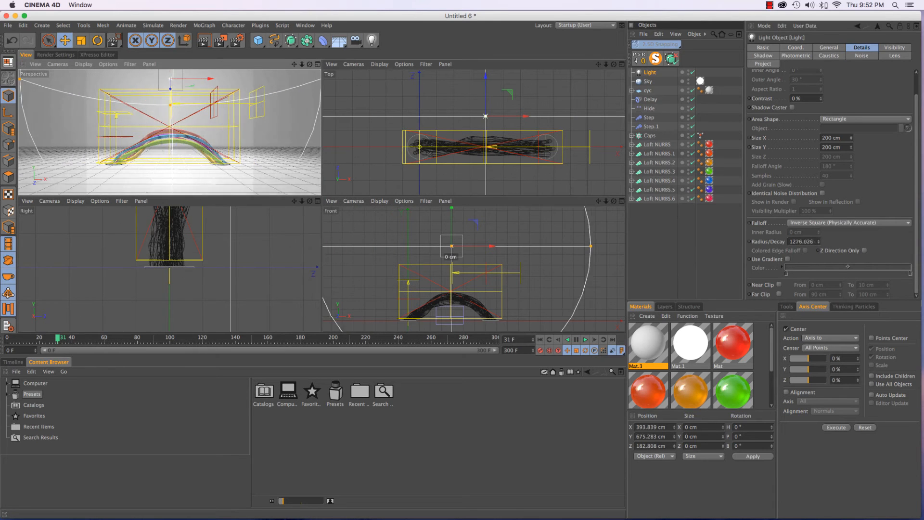
{"action": "left_click_drag", "start_coordinate": [592, 246], "coordinate": [579, 246]}
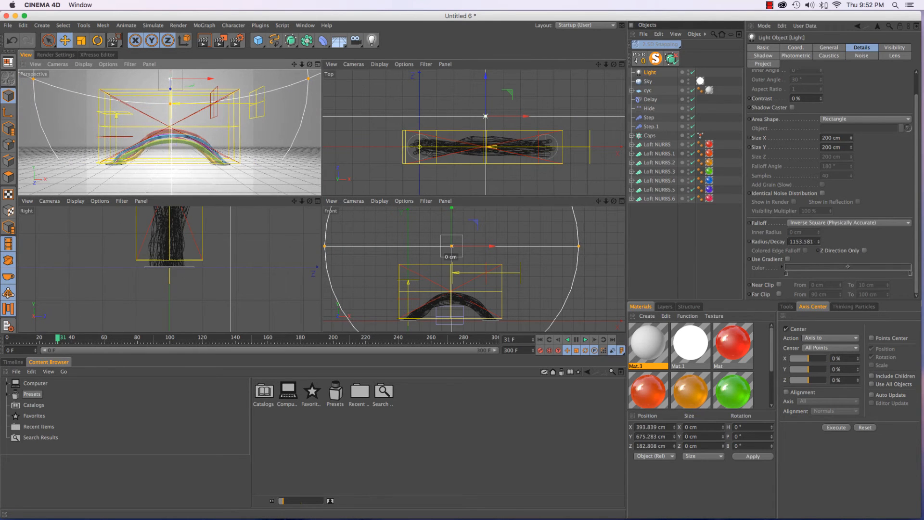
{"action": "left_click", "coordinate": [870, 223]}
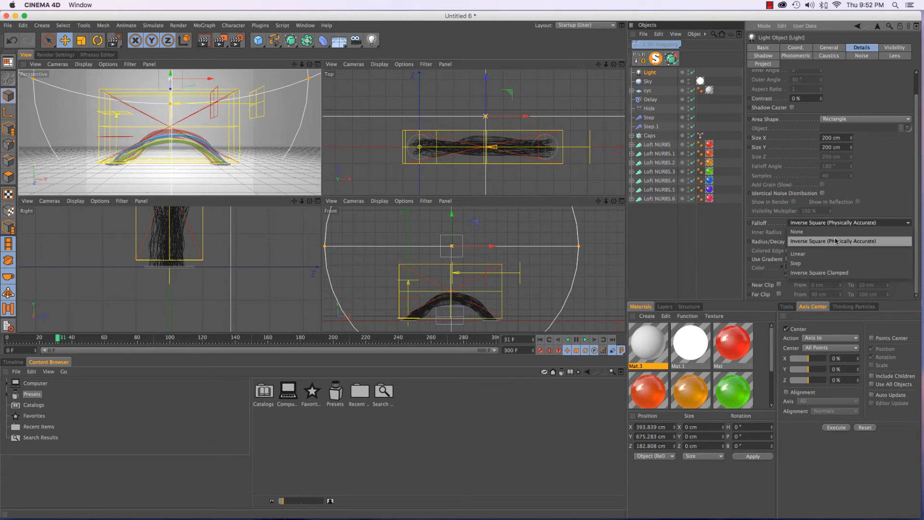
{"action": "left_click", "coordinate": [887, 212]}
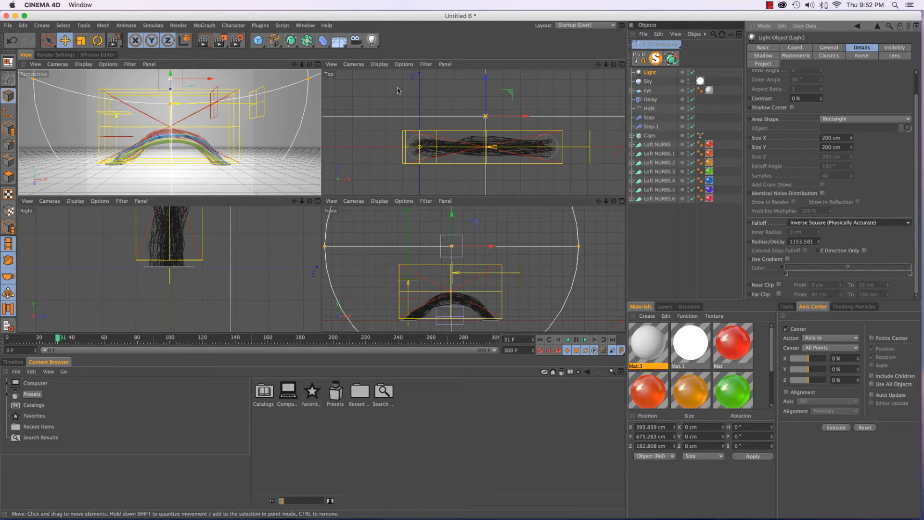
Open the help entry for the light's Falloff setting and compare the enlarged illustrations of the falloff types.
{"action": "right_click", "coordinate": [763, 225]}
{"action": "mouse_move", "coordinate": [808, 231]}
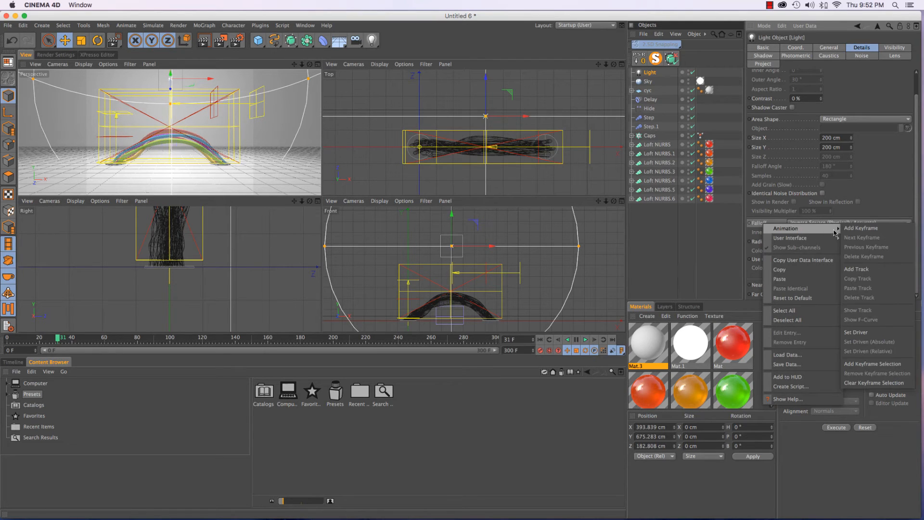
{"action": "left_click", "coordinate": [798, 399]}
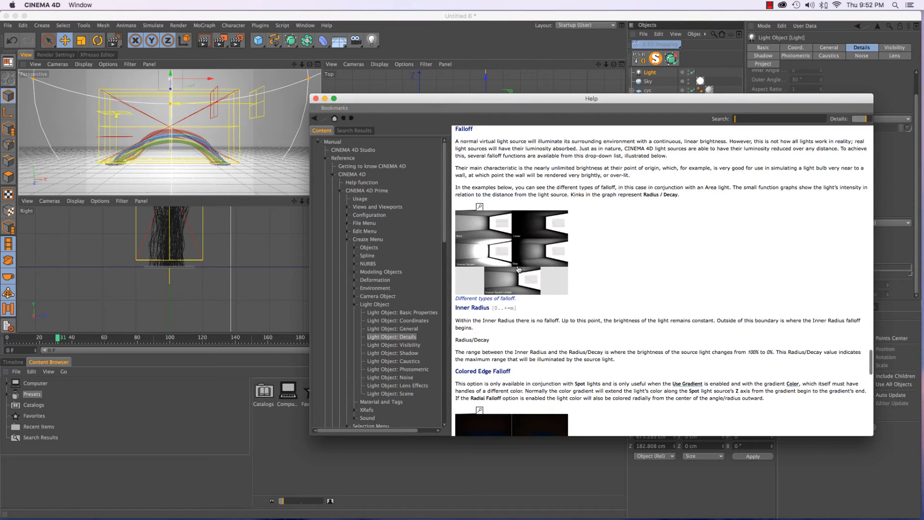
{"action": "left_click_drag", "start_coordinate": [817, 98], "coordinate": [595, 75]}
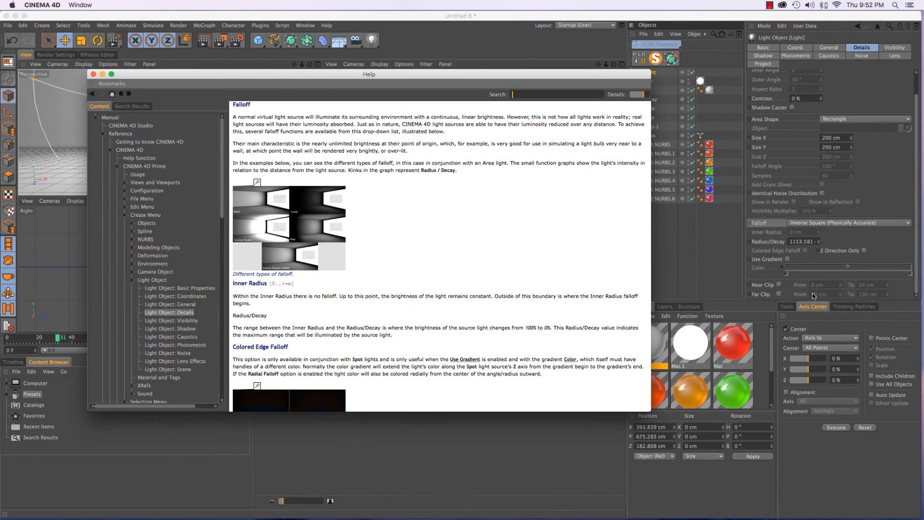
{"action": "right_click", "coordinate": [763, 226]}
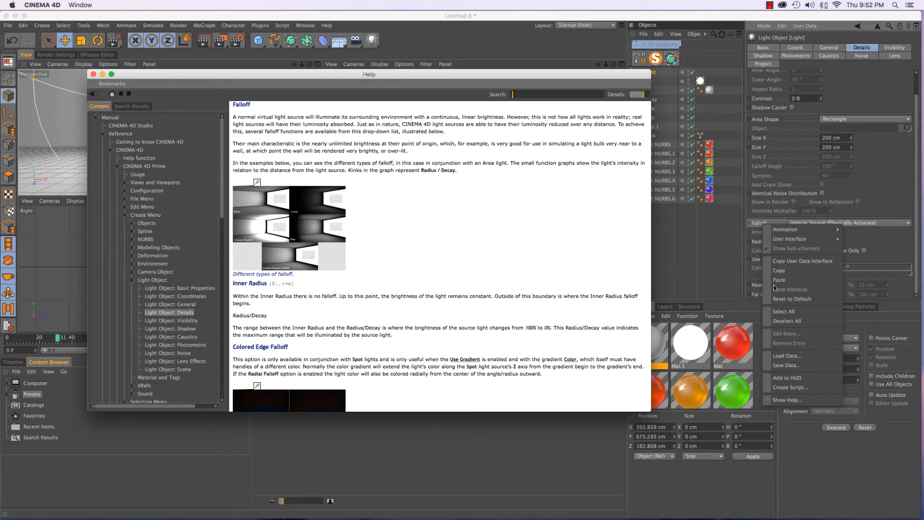
{"action": "left_click", "coordinate": [802, 400]}
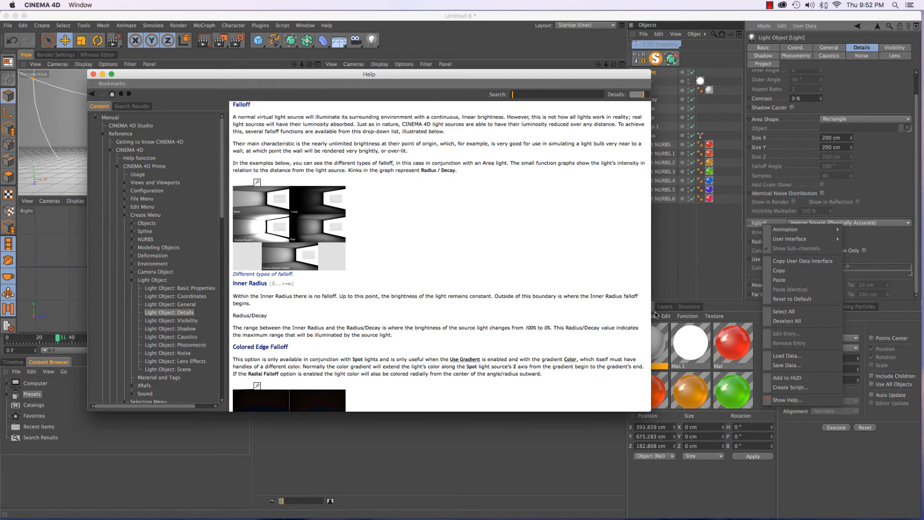
{"action": "left_click_drag", "start_coordinate": [406, 74], "coordinate": [409, 69]}
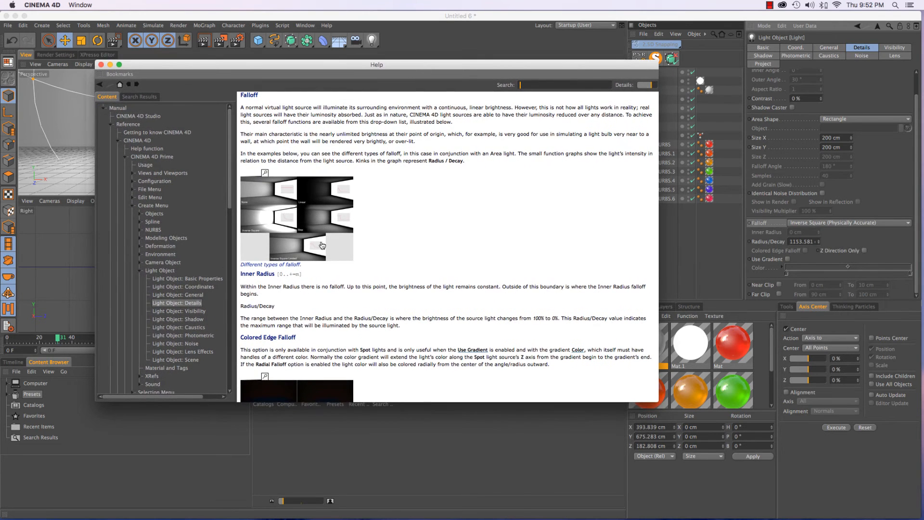
{"action": "left_click", "coordinate": [322, 245]}
{"action": "scroll", "coordinate": [454, 268], "scroll_direction": "down", "scroll_amount": 3}
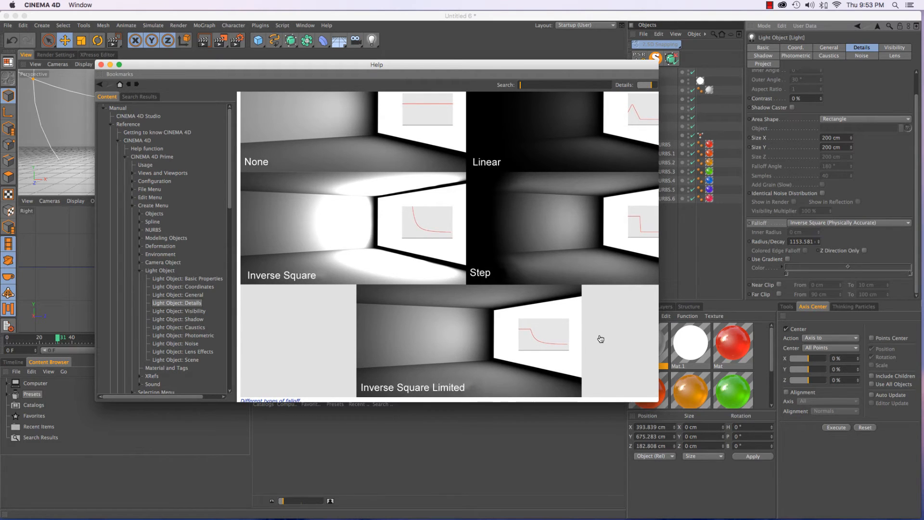
{"action": "scroll", "coordinate": [537, 347], "scroll_direction": "up", "scroll_amount": 2}
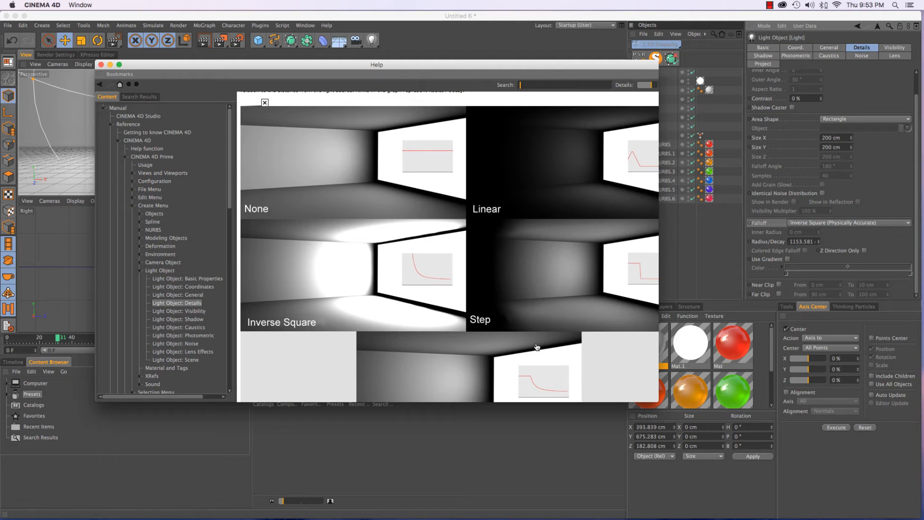
{"action": "scroll", "coordinate": [510, 292], "scroll_direction": "down", "scroll_amount": 3}
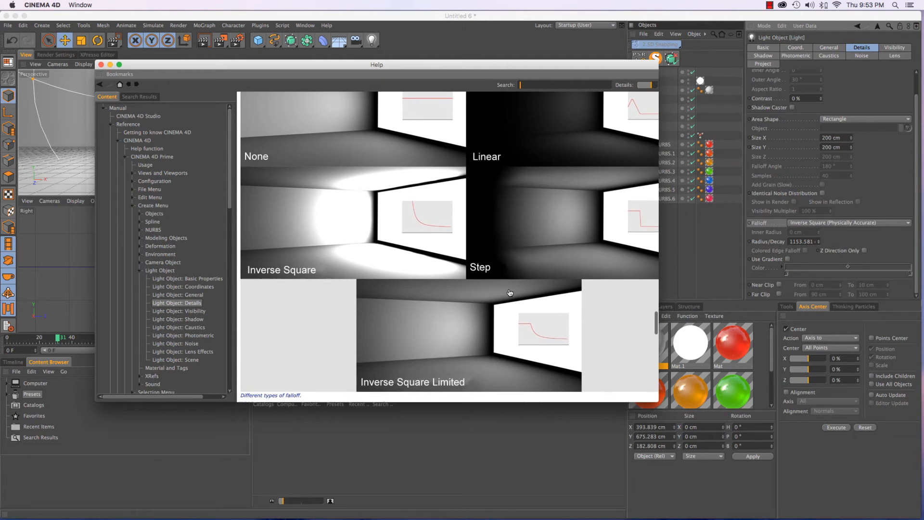
{"action": "scroll", "coordinate": [511, 293], "scroll_direction": "up", "scroll_amount": 1}
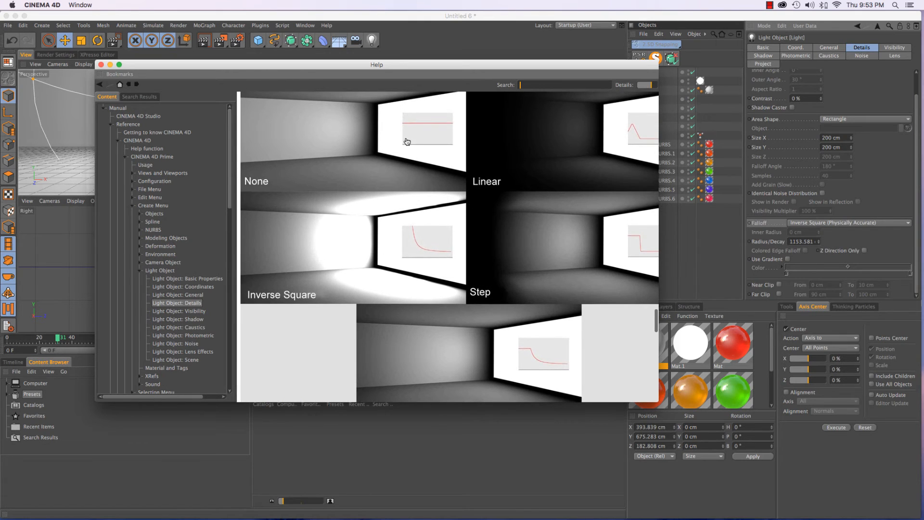
{"action": "left_click", "coordinate": [101, 65]}
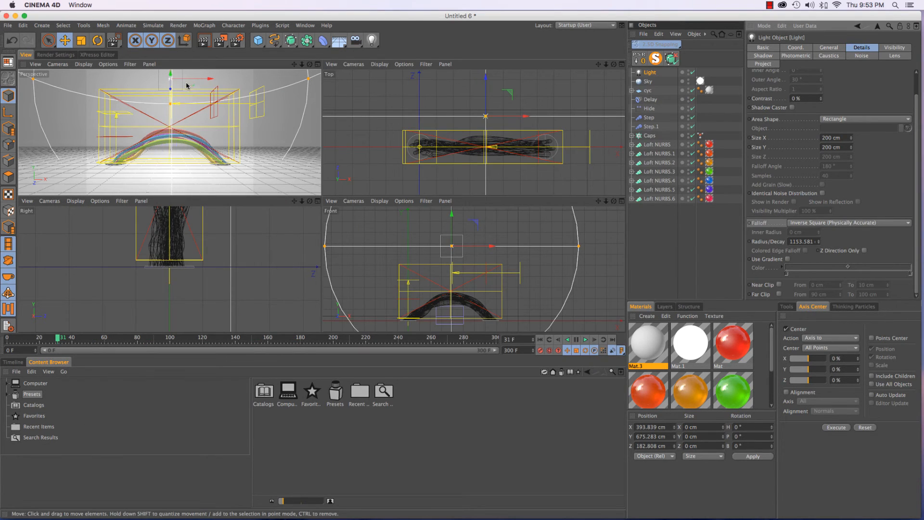
Set the renderer to Physical in the render settings.
{"action": "middle_click", "coordinate": [207, 113]}
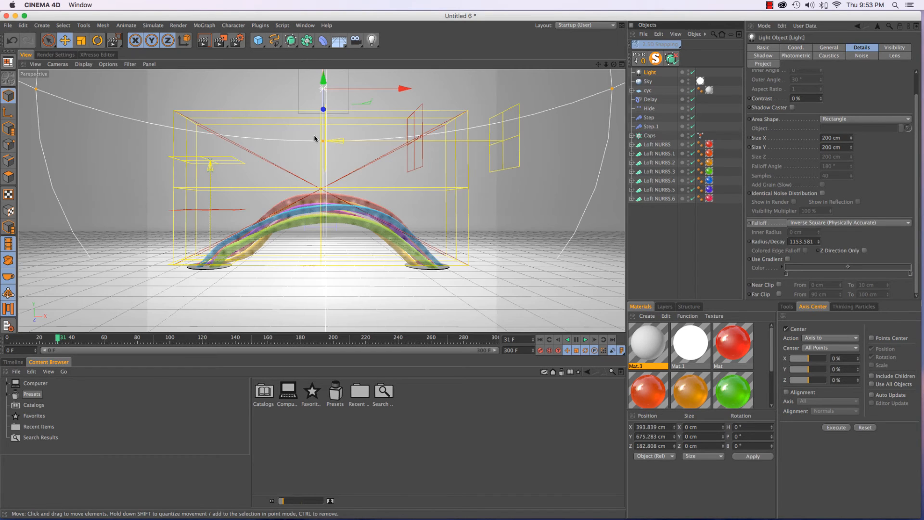
{"action": "left_click", "coordinate": [237, 41]}
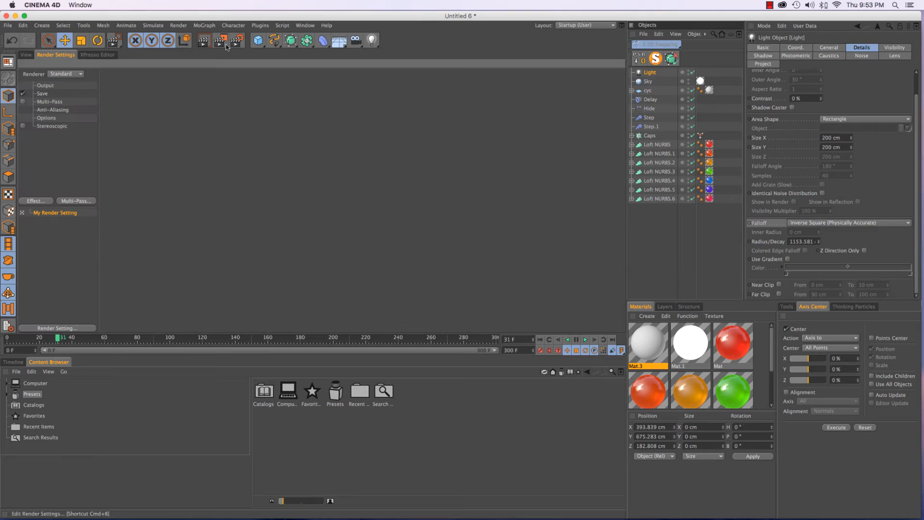
{"action": "left_click", "coordinate": [69, 75]}
{"action": "left_click", "coordinate": [69, 95]}
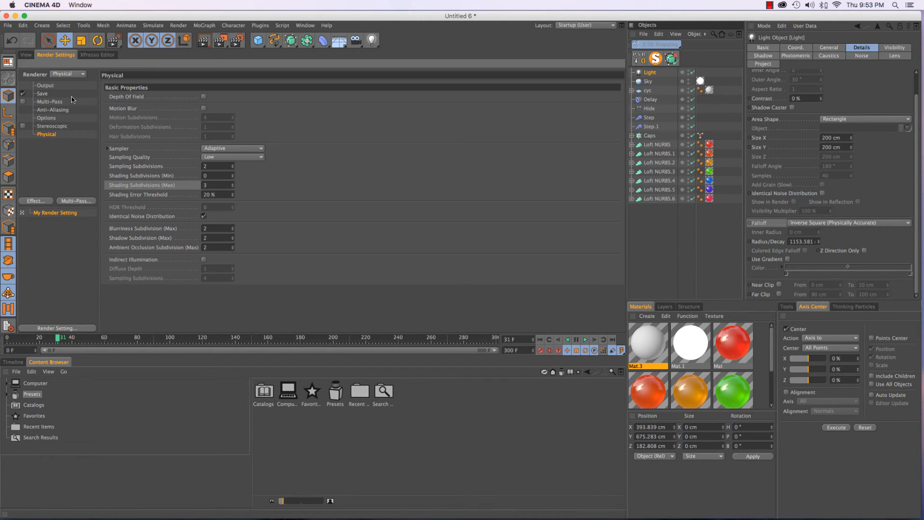
Set the render output size to 1280 × 720 pixels and check the new framing in the perspective view.
{"action": "left_click", "coordinate": [45, 85]}
{"action": "left_click", "coordinate": [158, 94]}
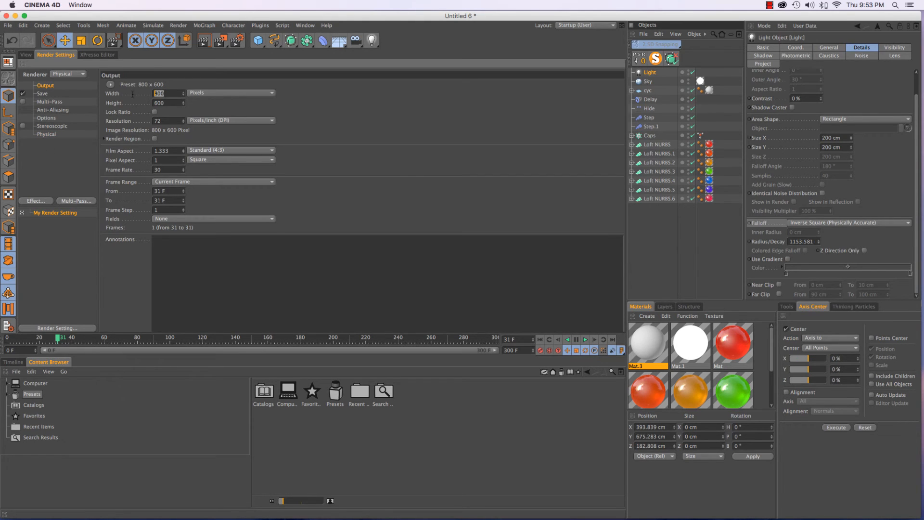
{"action": "type", "text": "1280"}
{"action": "key", "text": "Return"}
{"action": "key", "text": "Tab"}
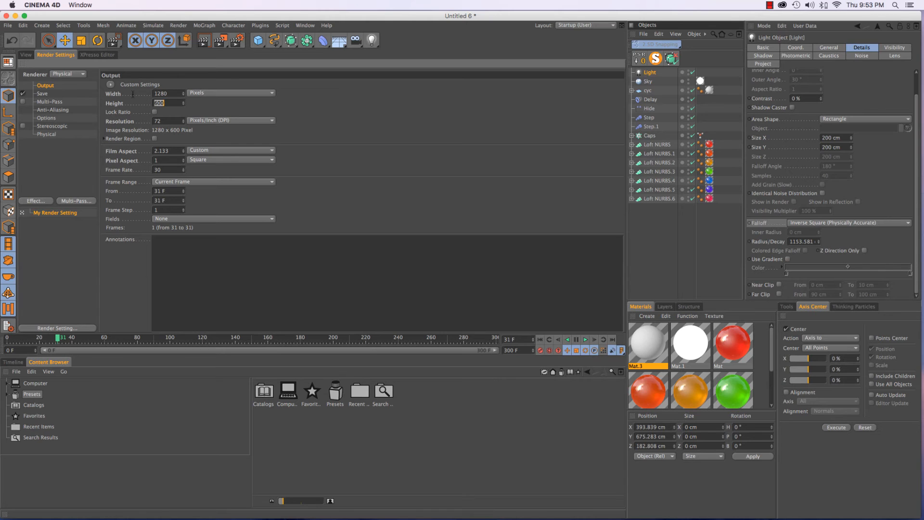
{"action": "type", "text": "720"}
{"action": "key", "text": "Return"}
{"action": "left_click", "coordinate": [47, 134]}
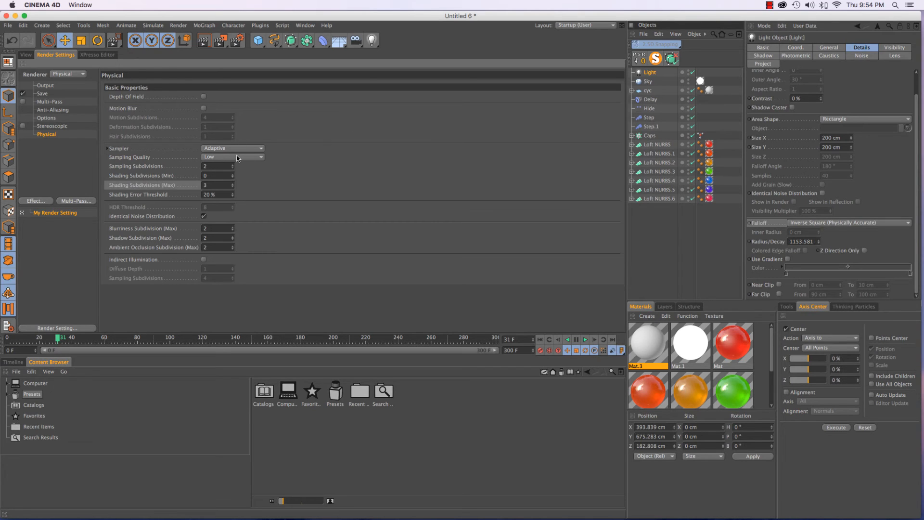
{"action": "left_click", "coordinate": [25, 55]}
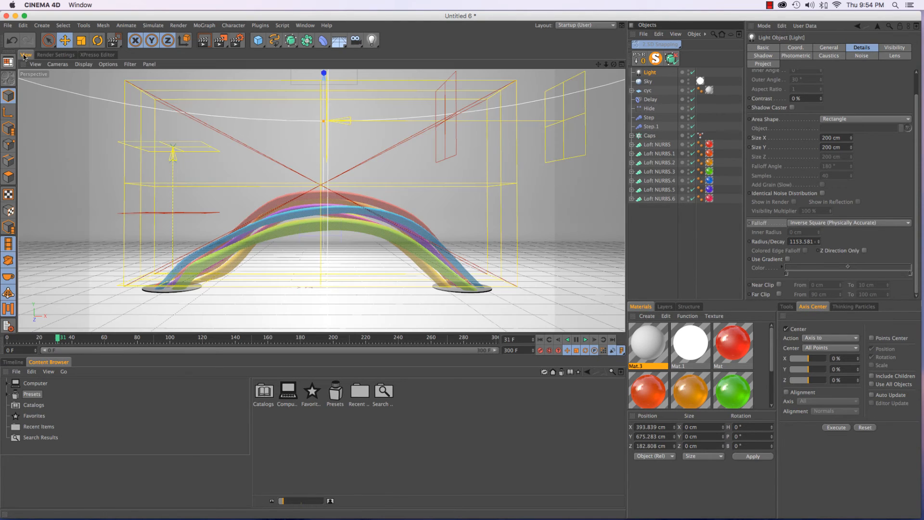
Review the Save and Output pages of the render settings, including the frame range.
{"action": "left_click", "coordinate": [237, 40]}
{"action": "left_click", "coordinate": [42, 94]}
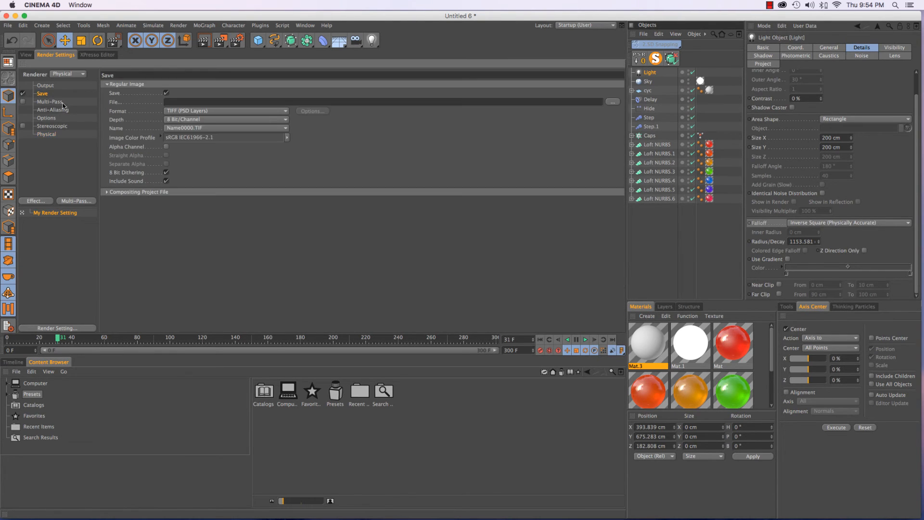
{"action": "left_click", "coordinate": [48, 86]}
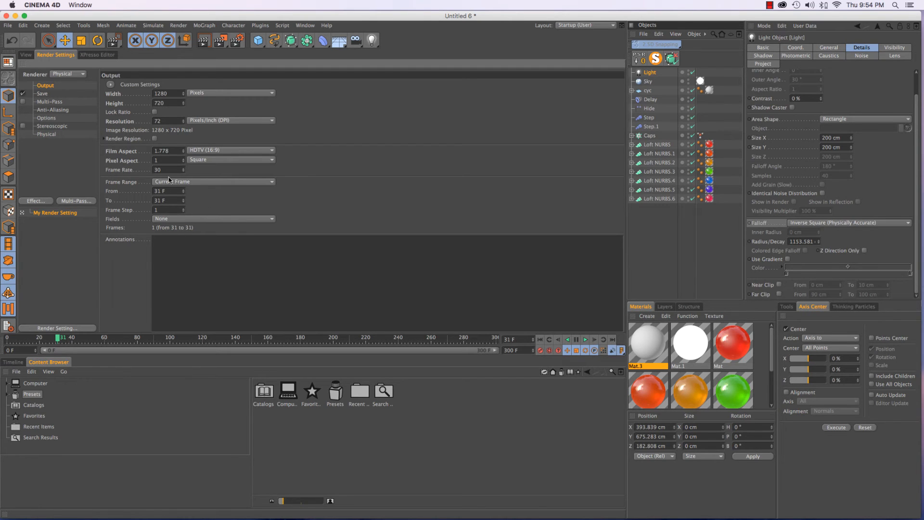
{"action": "left_click", "coordinate": [26, 54]}
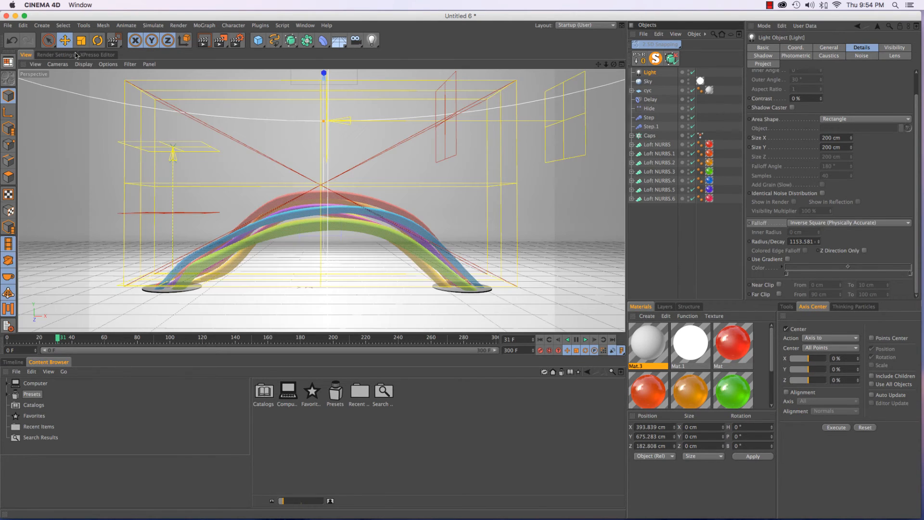
Test-render the current frame in the Picture Viewer with an enlarged viewer window, and stop the render after checking the arch.
{"action": "left_click", "coordinate": [220, 40]}
{"action": "left_click_drag", "start_coordinate": [278, 21], "coordinate": [454, 35]}
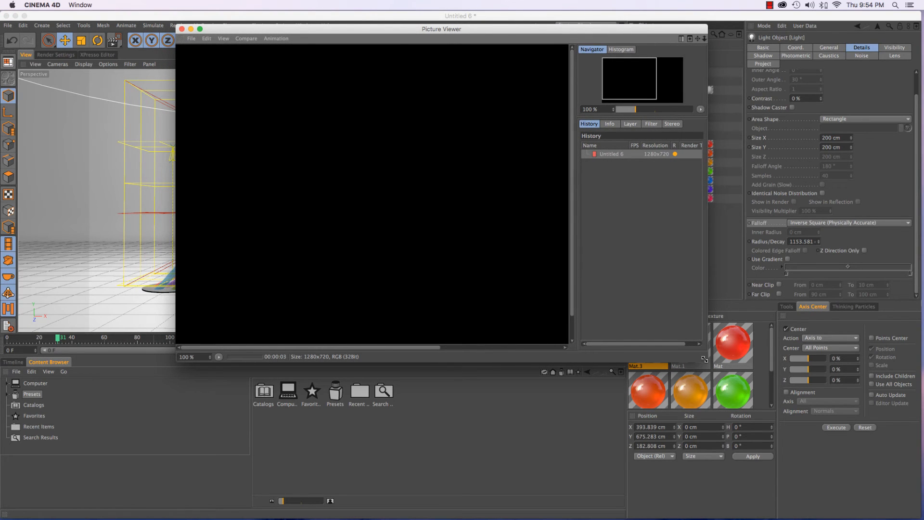
{"action": "left_click_drag", "start_coordinate": [707, 360], "coordinate": [903, 417]}
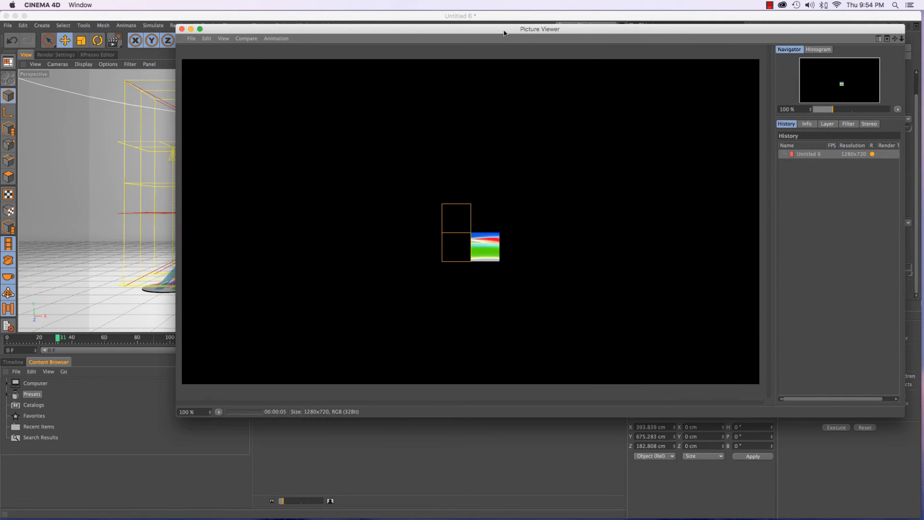
{"action": "left_click_drag", "start_coordinate": [515, 36], "coordinate": [369, 43]}
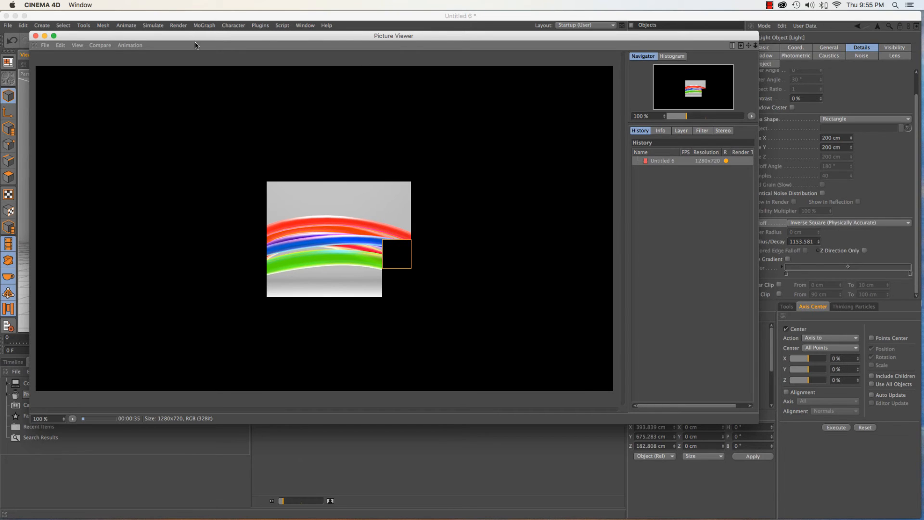
{"action": "left_click", "coordinate": [35, 37]}
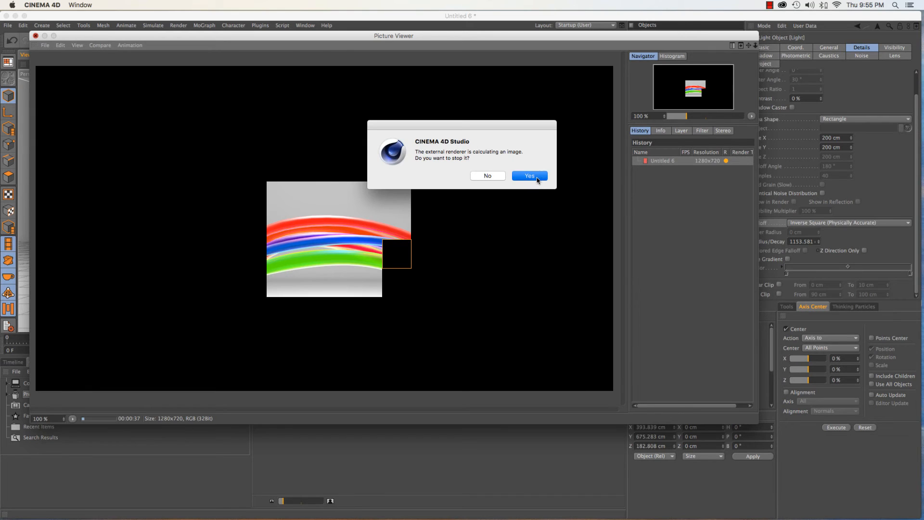
{"action": "left_click", "coordinate": [538, 179]}
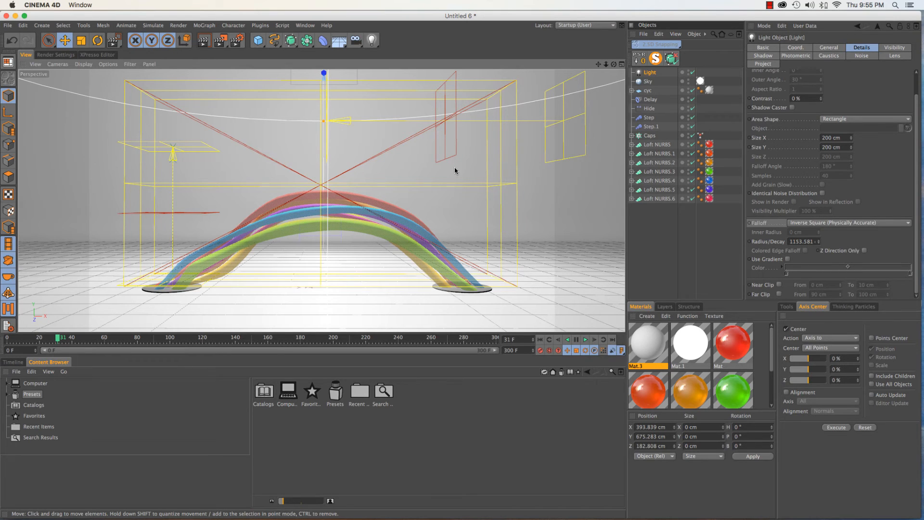
Enlarge the light's decay radius to about 1464 cm and lower the light to a Y position of about 595 cm.
{"action": "middle_click", "coordinate": [430, 171]}
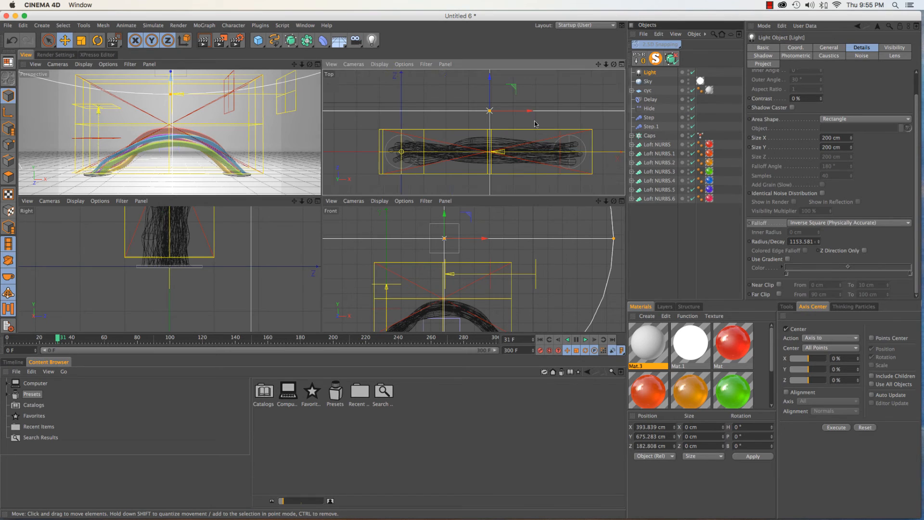
{"action": "scroll", "coordinate": [535, 121], "scroll_direction": "down", "scroll_amount": 5}
{"action": "left_click_drag", "start_coordinate": [601, 118], "coordinate": [625, 119]}
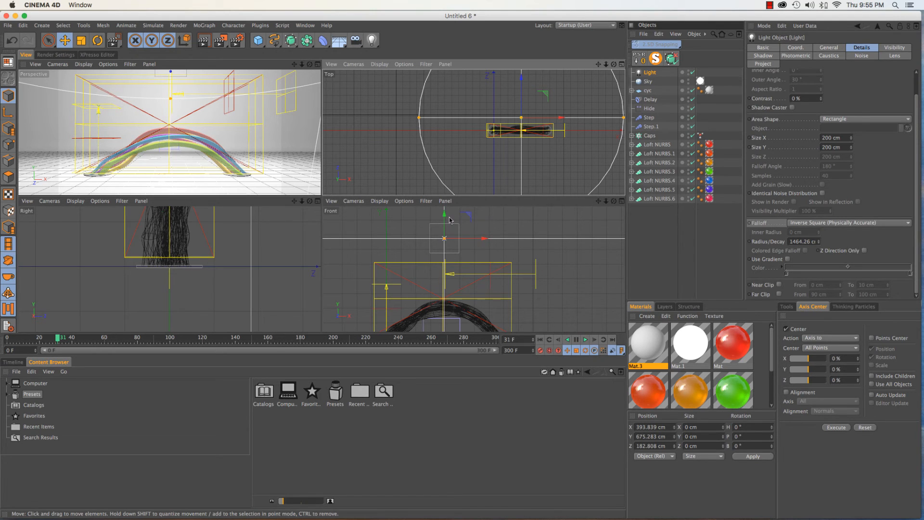
{"action": "left_click_drag", "start_coordinate": [446, 218], "coordinate": [446, 230]}
{"action": "key", "text": "F1"}
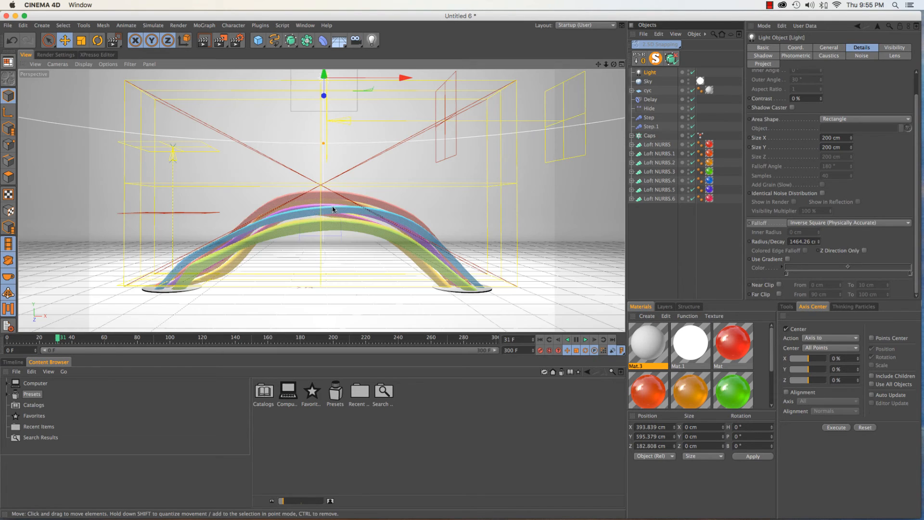
Region-render a large area around the strand arch in the perspective view to check the lighting.
{"action": "left_click", "coordinate": [221, 41]}
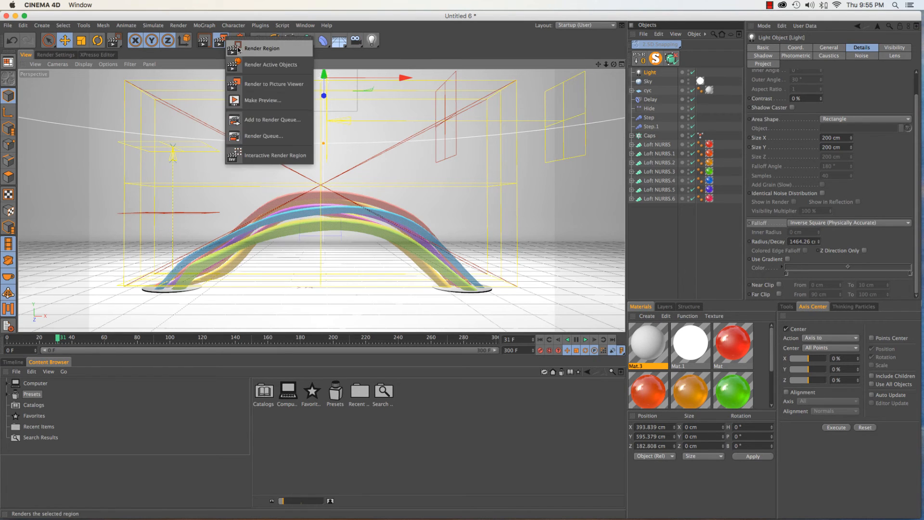
{"action": "left_click", "coordinate": [238, 49]}
{"action": "left_click_drag", "start_coordinate": [158, 101], "coordinate": [466, 315]}
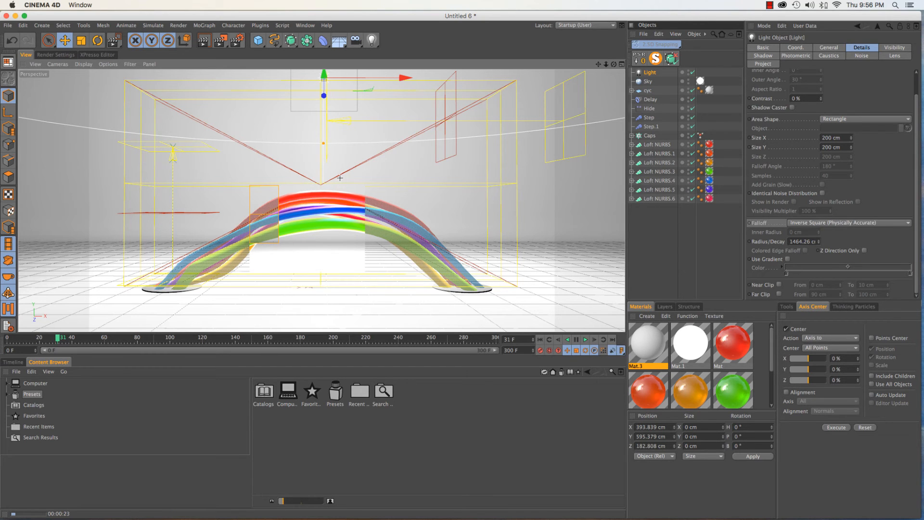
Preview the desktop screenshot of the finished arch as a reference for the strands' look, and return to the scene.
{"action": "key", "text": "F11"}
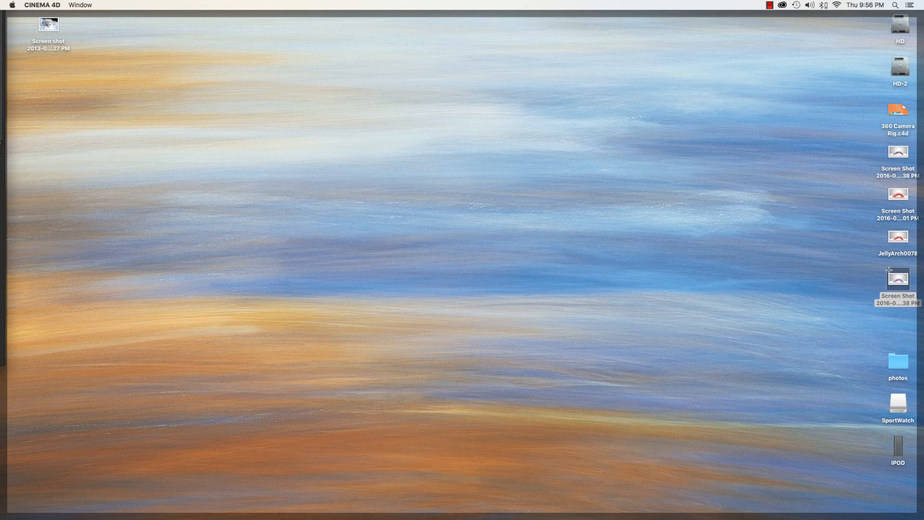
{"action": "left_click", "coordinate": [898, 280]}
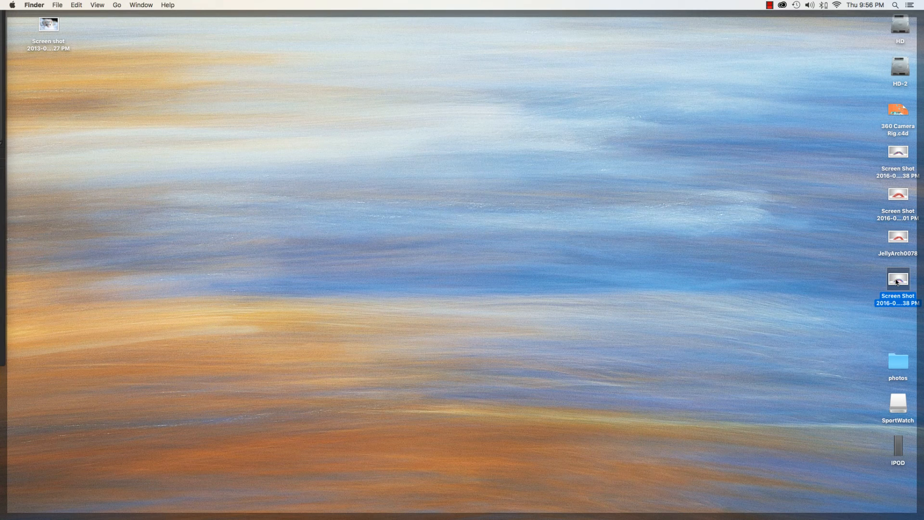
{"action": "key", "text": "space"}
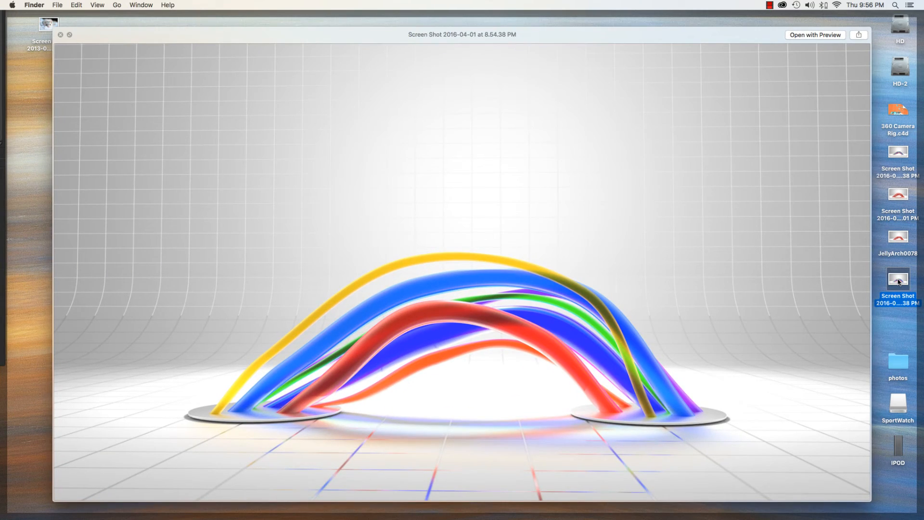
{"action": "key", "text": "space"}
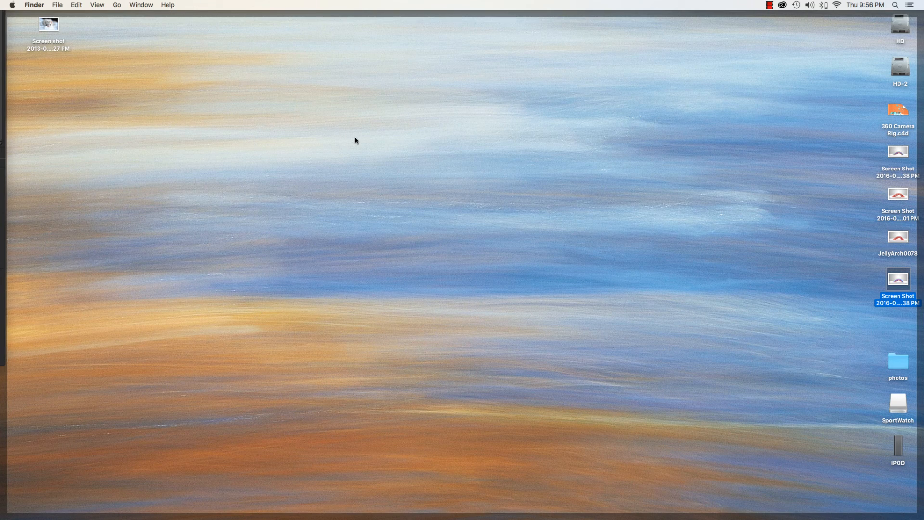
{"action": "key", "text": "F11"}
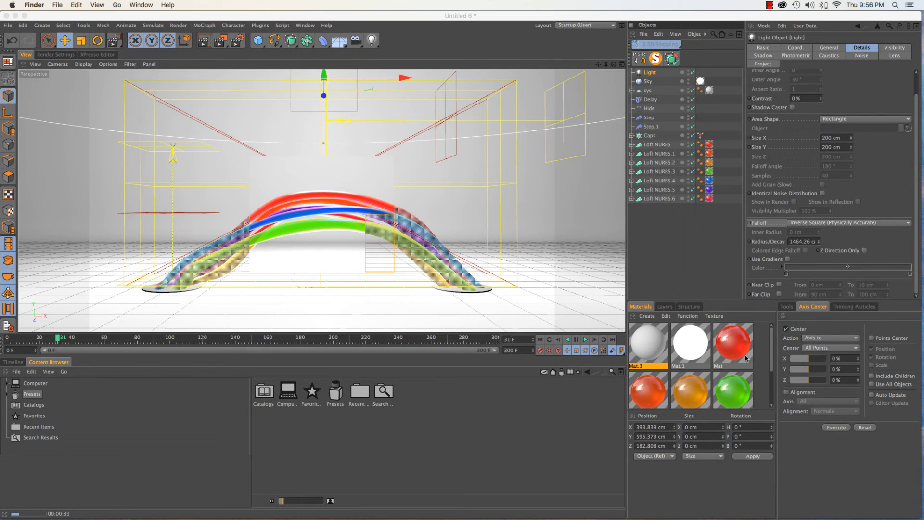
Set the specular width of all seven coloured strand materials together to 28%.
{"action": "left_click_drag", "start_coordinate": [772, 351], "coordinate": [776, 383]}
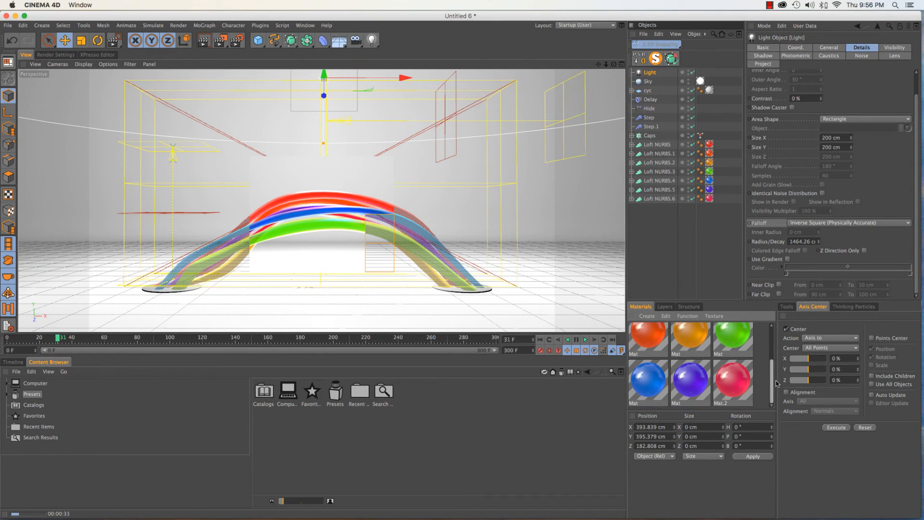
{"action": "left_click", "coordinate": [732, 381]}
{"action": "scroll", "coordinate": [735, 356], "scroll_direction": "up", "scroll_amount": 2}
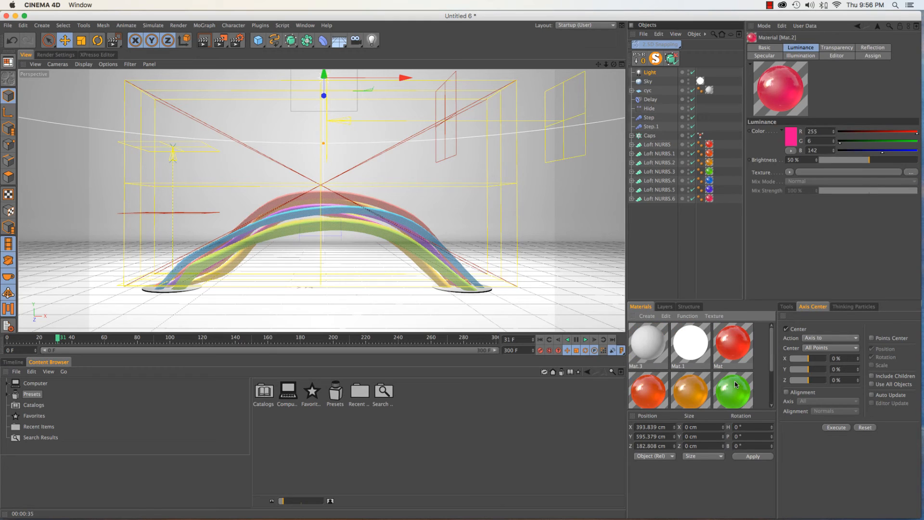
{"action": "left_click", "coordinate": [735, 348], "text": "shift"}
{"action": "scroll", "coordinate": [670, 390], "scroll_direction": "down", "scroll_amount": 1}
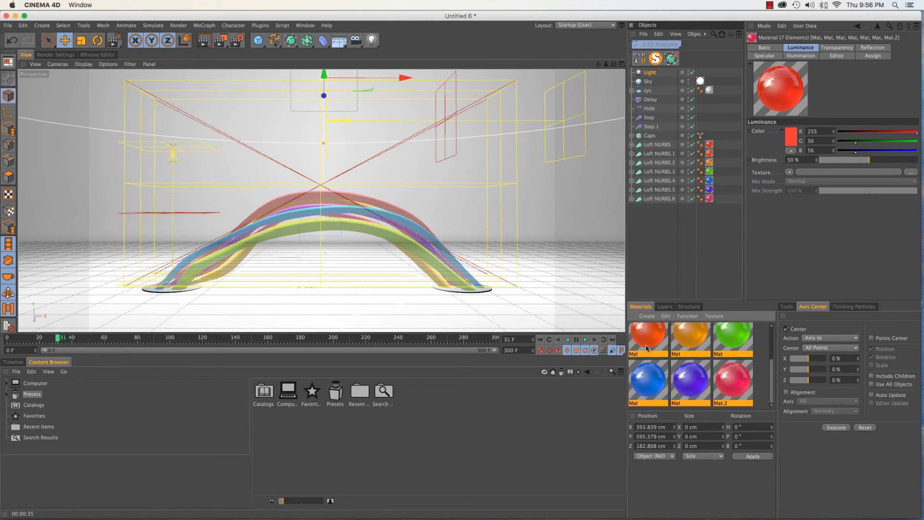
{"action": "left_click", "coordinate": [645, 334], "text": "ctrl"}
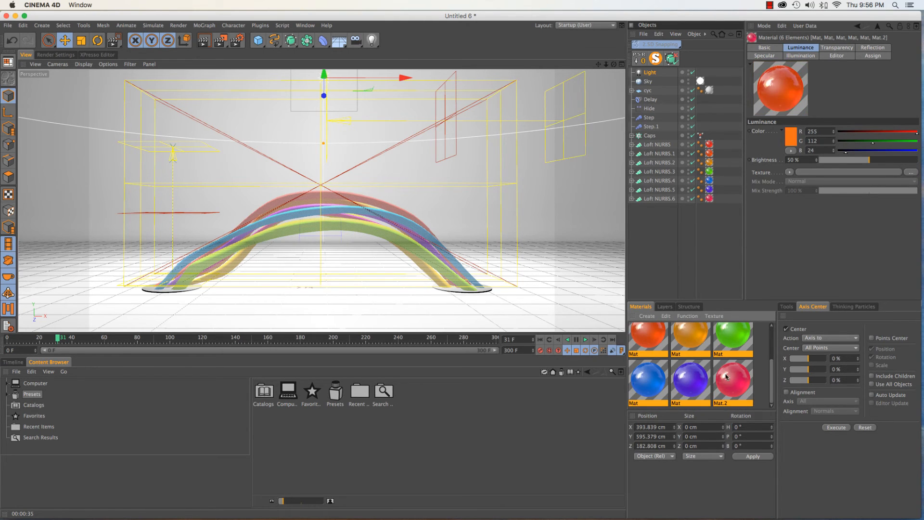
{"action": "scroll", "coordinate": [738, 376], "scroll_direction": "up", "scroll_amount": 1}
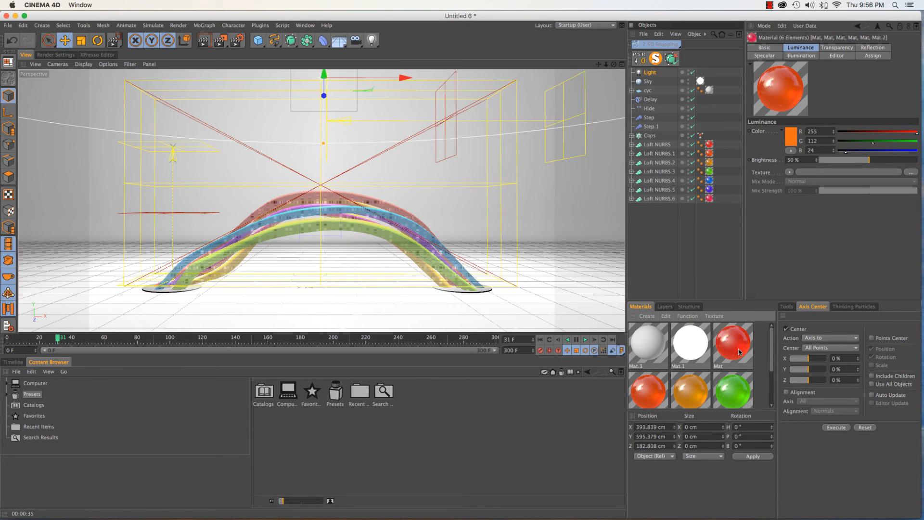
{"action": "left_click", "coordinate": [740, 352], "text": "shift"}
{"action": "scroll", "coordinate": [740, 359], "scroll_direction": "down", "scroll_amount": 1}
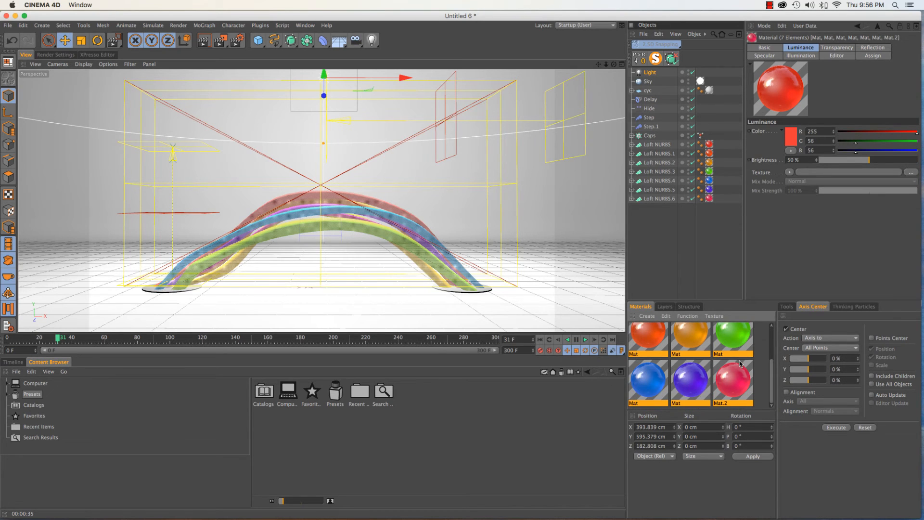
{"action": "left_click", "coordinate": [773, 54]}
{"action": "left_click_drag", "start_coordinate": [868, 170], "coordinate": [845, 170]}
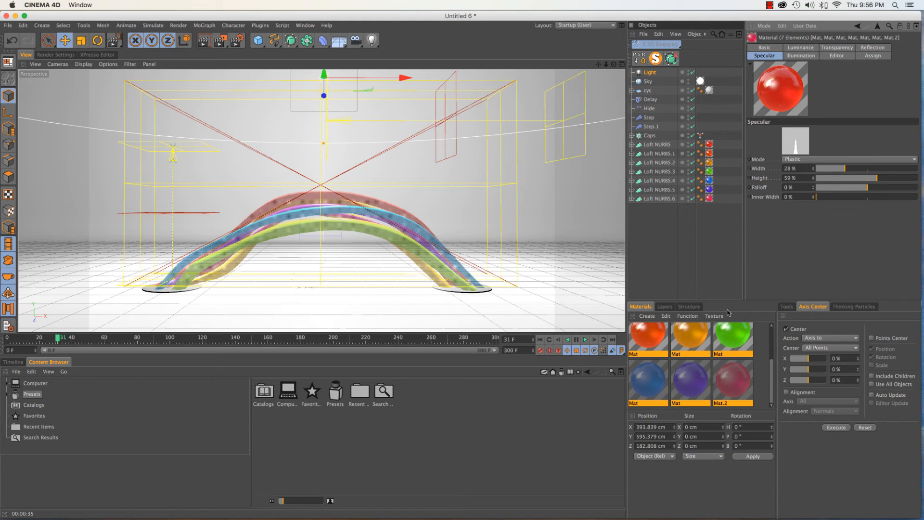
Region-render a small area over the crown of the arch to check the strands' specular highlights.
{"action": "left_click_drag", "start_coordinate": [221, 40], "coordinate": [251, 49]}
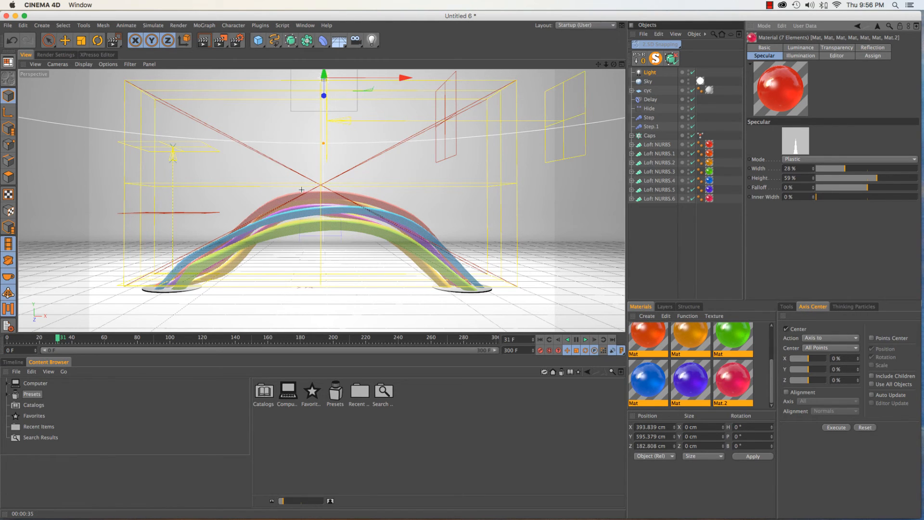
{"action": "left_click_drag", "start_coordinate": [285, 190], "coordinate": [352, 238]}
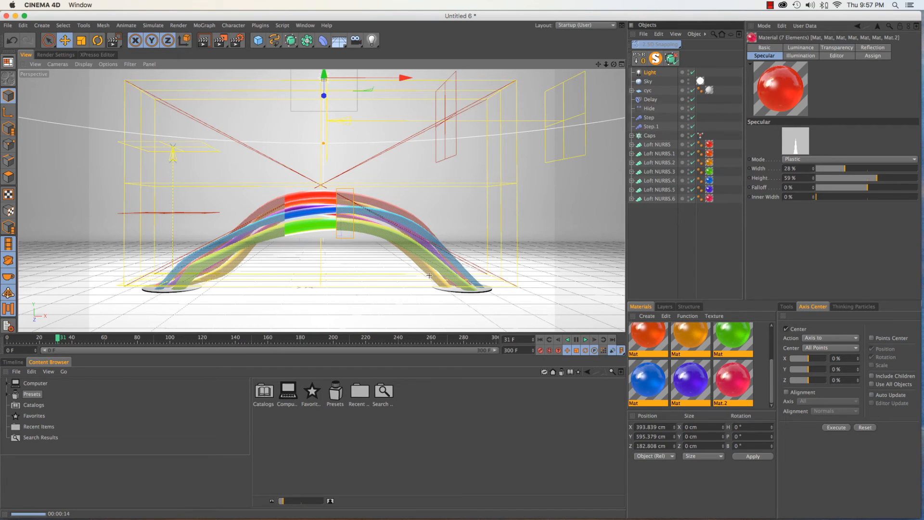
{"action": "scroll", "coordinate": [462, 268], "scroll_direction": "up", "scroll_amount": 2}
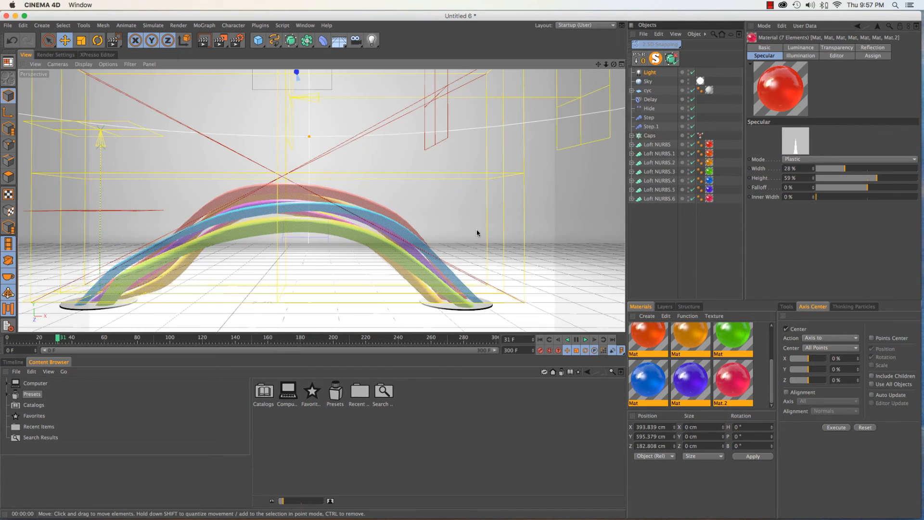
Deselect the materials and move the light to about 565 cm in Y and 286 cm in Z.
{"action": "scroll", "coordinate": [350, 199], "scroll_direction": "down", "scroll_amount": 5}
{"action": "mouse_move", "coordinate": [341, 226]}
{"action": "middle_mouse_down", "text": "alt"}
{"action": "mouse_move", "coordinate": [375, 241]}
{"action": "mouse_move", "coordinate": [339, 230]}
{"action": "middle_mouse_up", "text": "alt"}
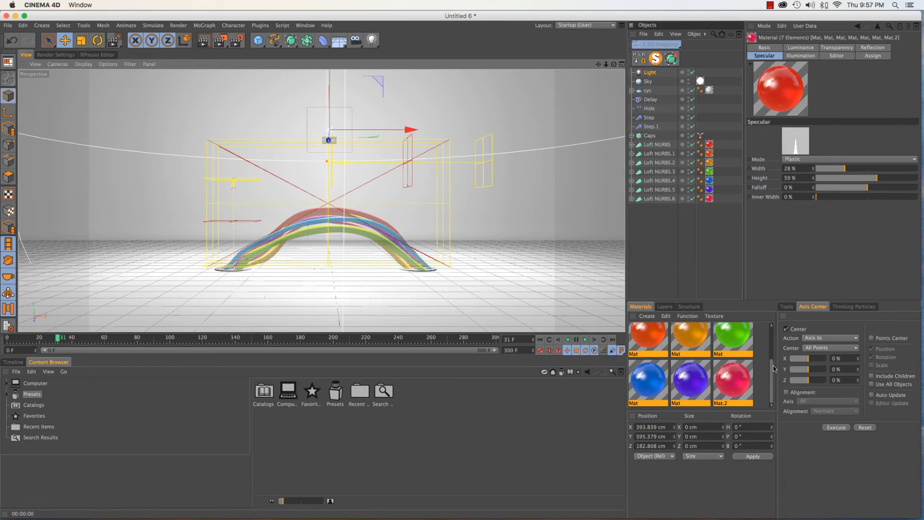
{"action": "mouse_move", "coordinate": [776, 368]}
{"action": "left_mouse_down"}
{"action": "mouse_move", "coordinate": [771, 338]}
{"action": "mouse_move", "coordinate": [772, 374]}
{"action": "left_mouse_up"}
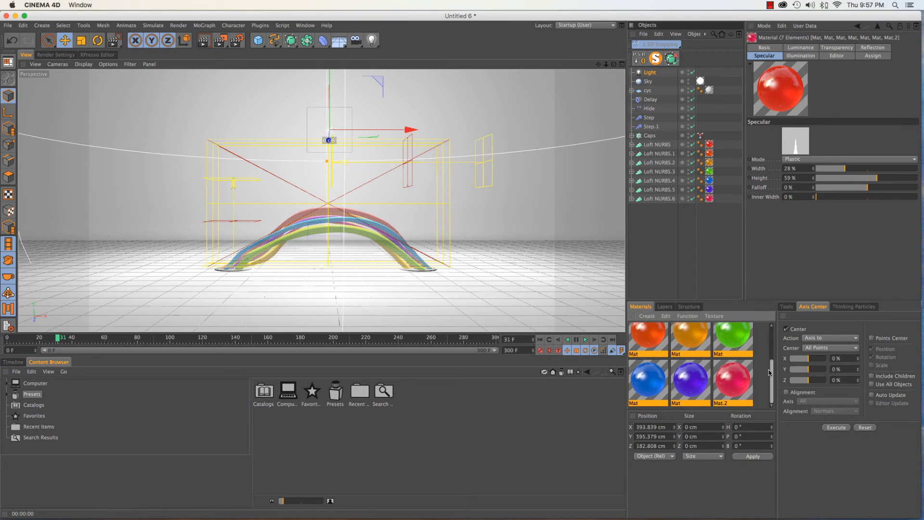
{"action": "left_click", "coordinate": [759, 371]}
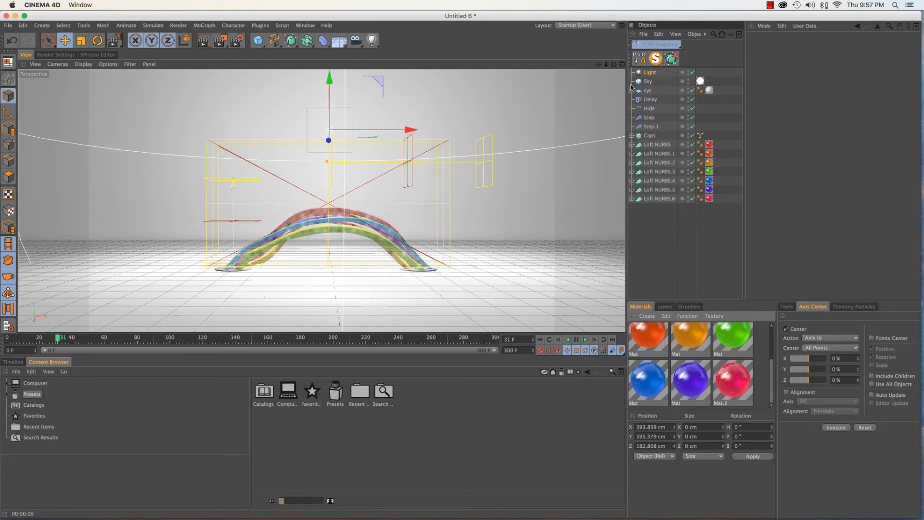
{"action": "left_click", "coordinate": [650, 73]}
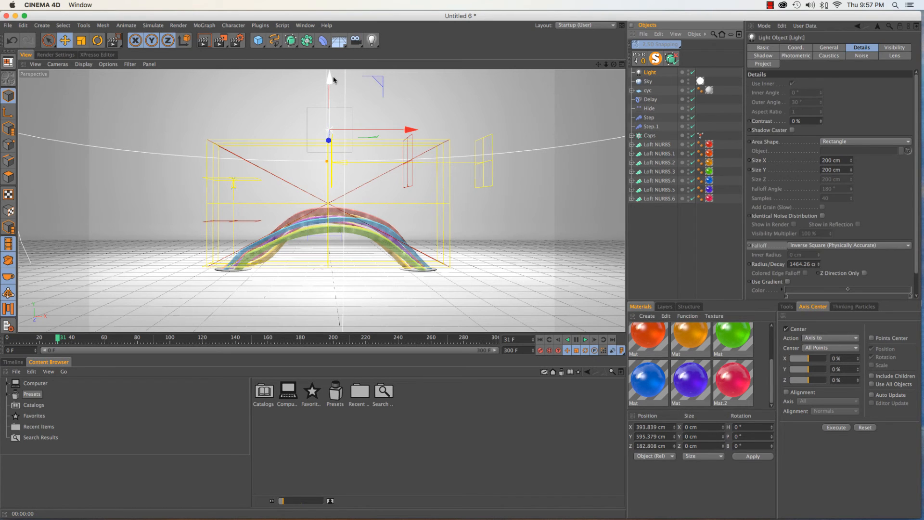
{"action": "left_click_drag", "start_coordinate": [334, 80], "coordinate": [334, 86]}
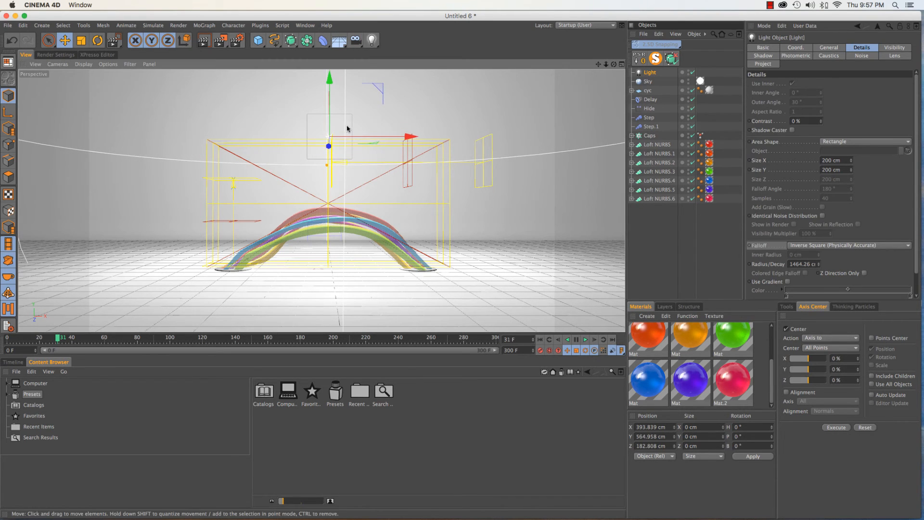
{"action": "middle_click", "coordinate": [390, 161]}
{"action": "left_click_drag", "start_coordinate": [520, 83], "coordinate": [520, 76]}
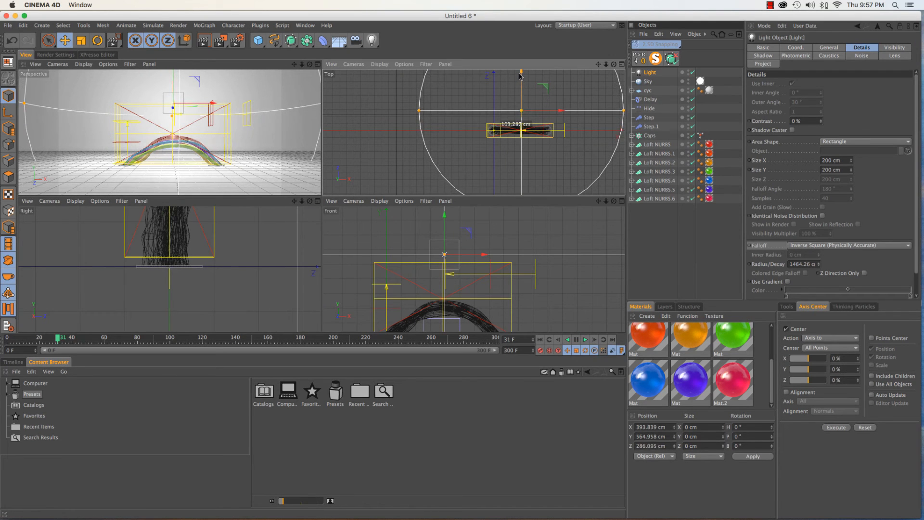
{"action": "middle_click", "coordinate": [289, 163]}
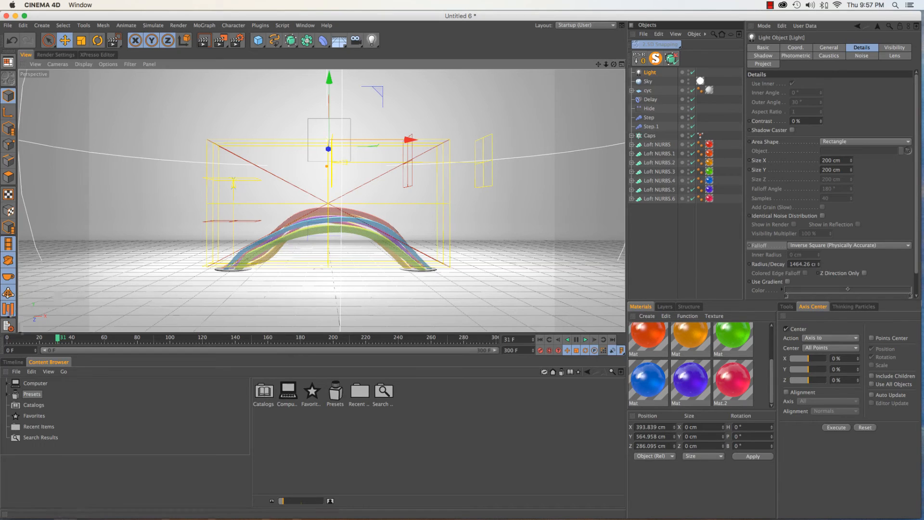
Return the animation to frame 0 and lower the light to about 554 cm in Y.
{"action": "left_click", "coordinate": [8, 337]}
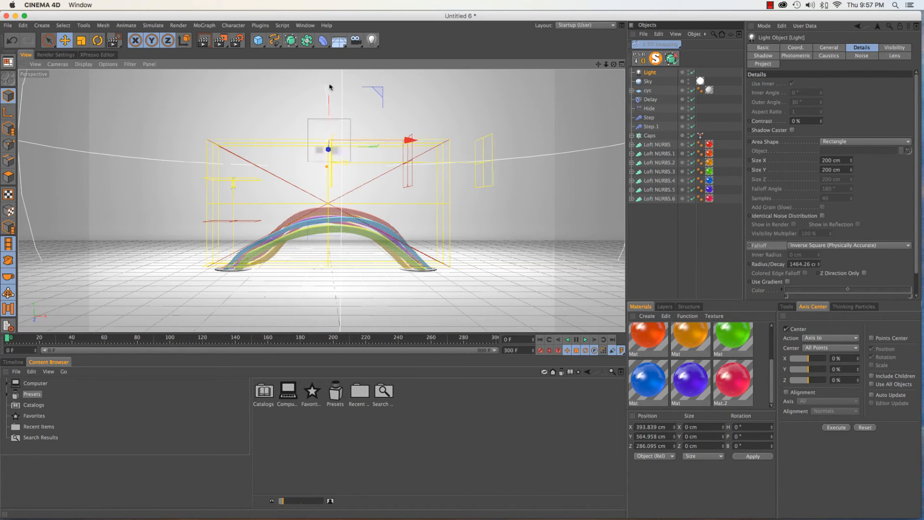
{"action": "left_click_drag", "start_coordinate": [330, 87], "coordinate": [330, 89]}
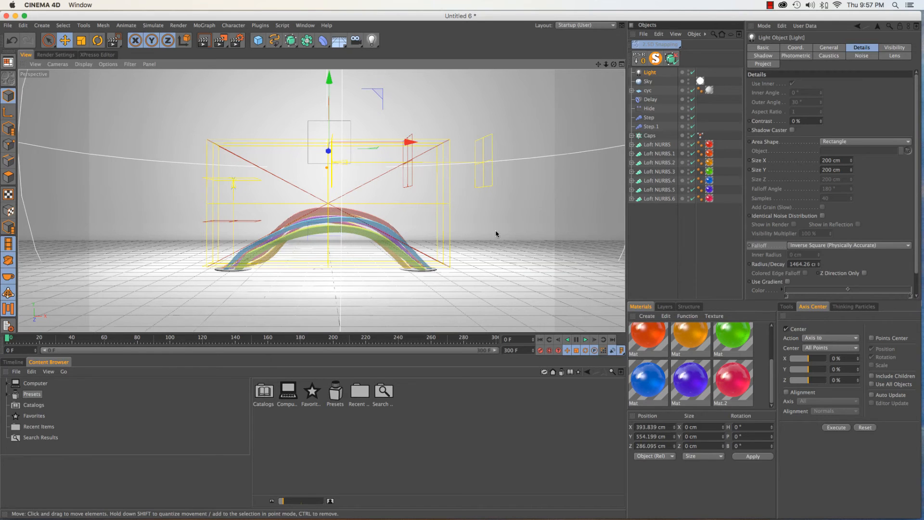
Duplicate the grey Mat.3 material as one named "base" and apply it to the Caps object.
{"action": "left_click_drag", "start_coordinate": [772, 367], "coordinate": [770, 329]}
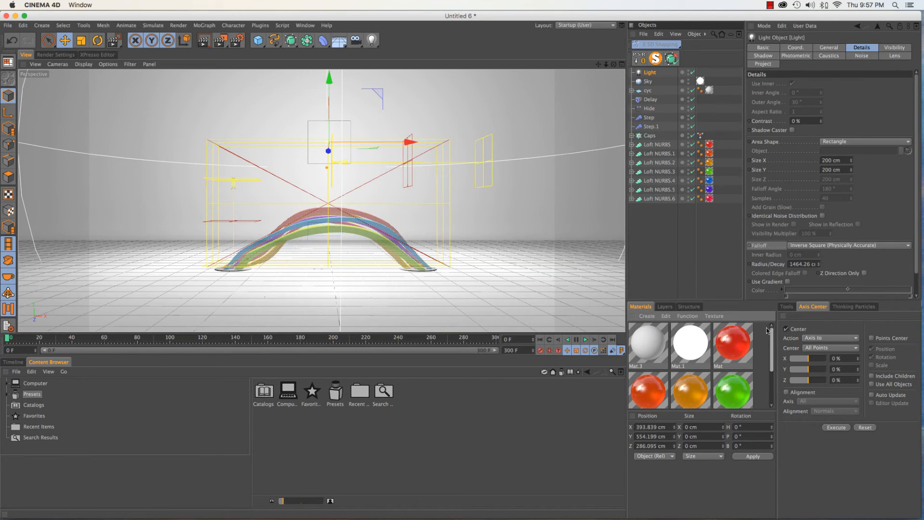
{"action": "left_click", "coordinate": [729, 355]}
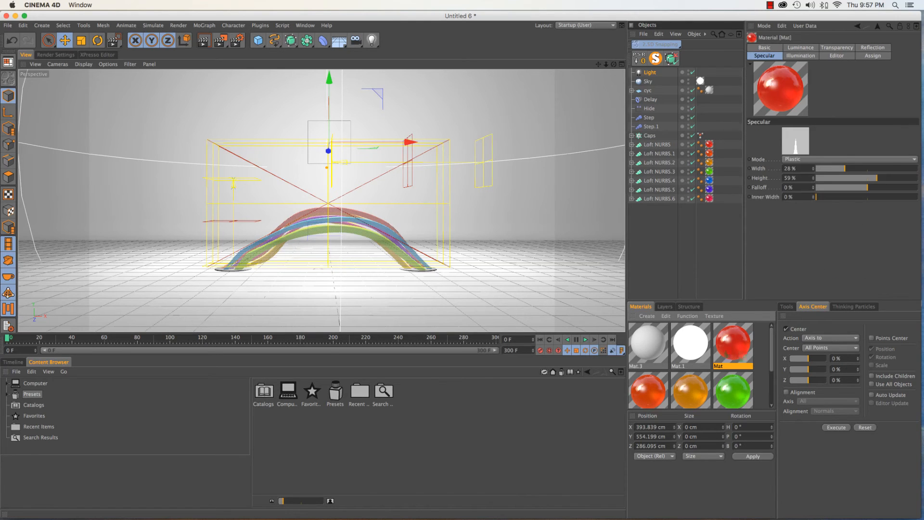
{"action": "left_click", "coordinate": [650, 355]}
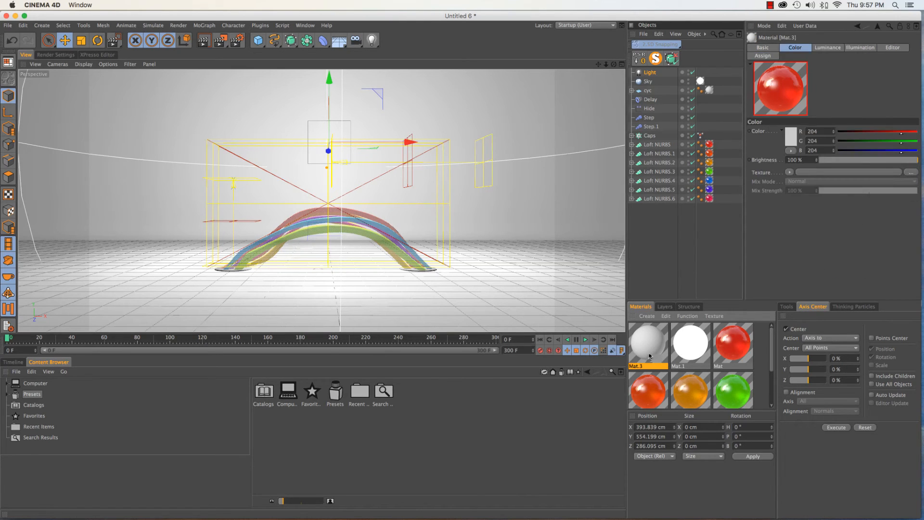
{"action": "left_click_drag", "start_coordinate": [650, 355], "coordinate": [639, 357], "text": "ctrl"}
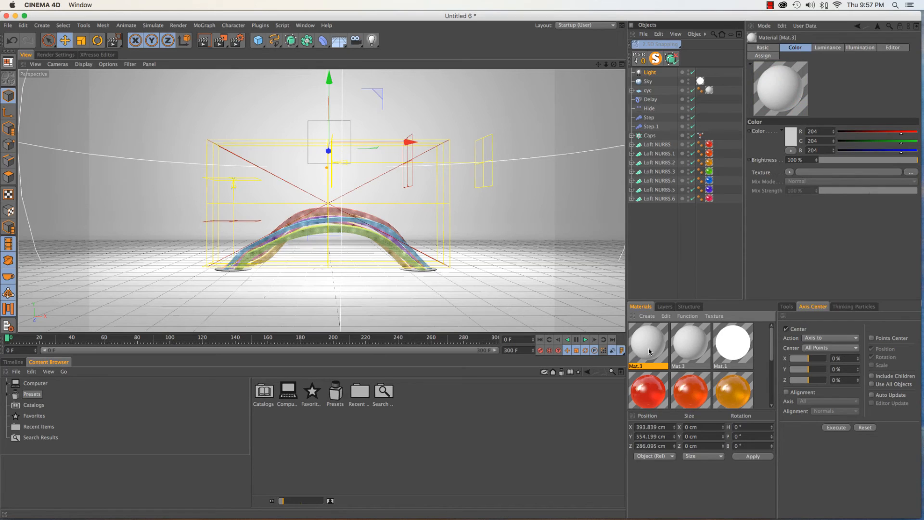
{"action": "double_click", "coordinate": [646, 367]}
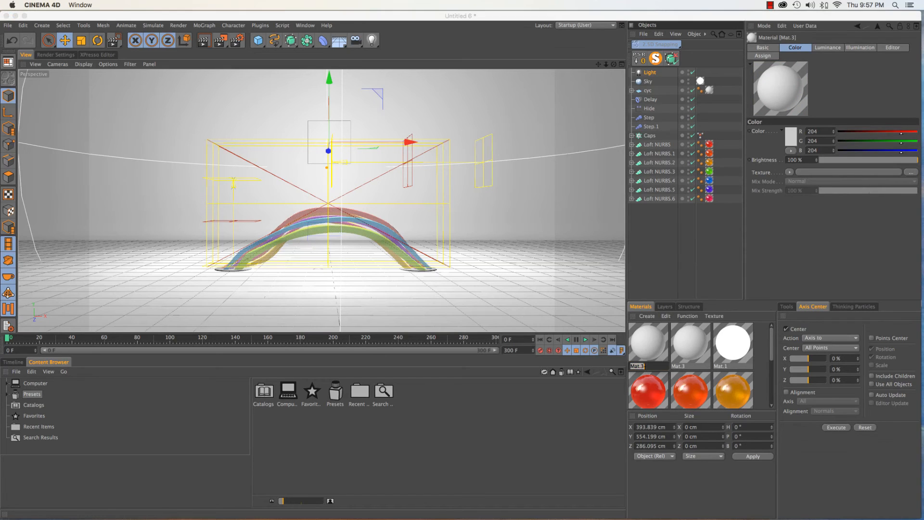
{"action": "type", "text": "base"}
{"action": "key", "text": "Return"}
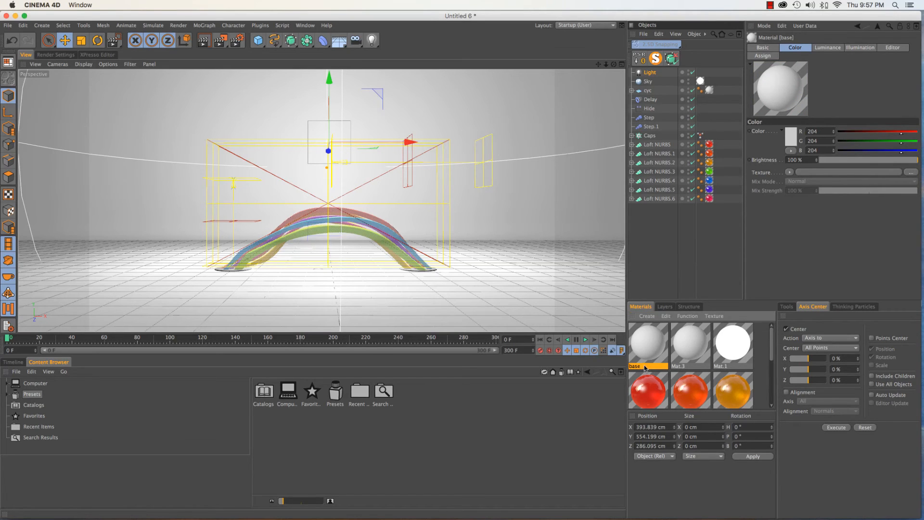
{"action": "left_click_drag", "start_coordinate": [645, 368], "coordinate": [645, 137]}
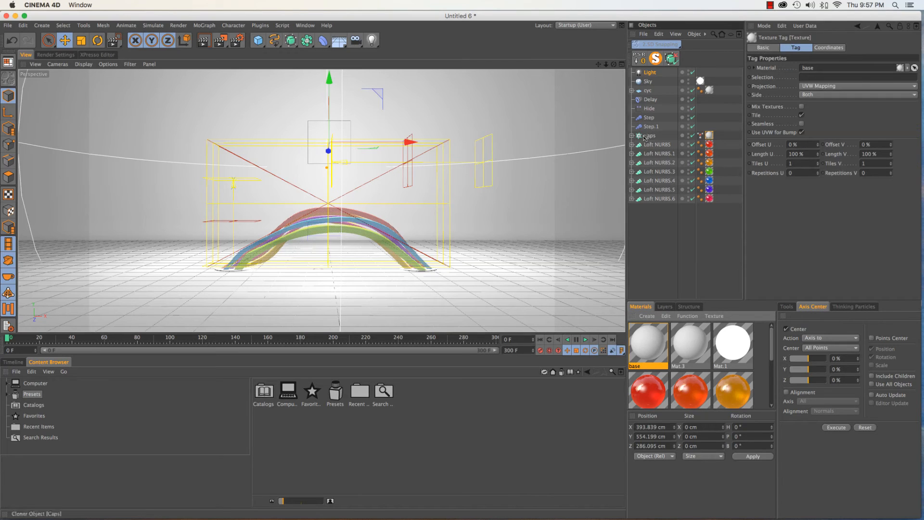
Enable reflection on the base material with 20% blurriness.
{"action": "double_click", "coordinate": [645, 352]}
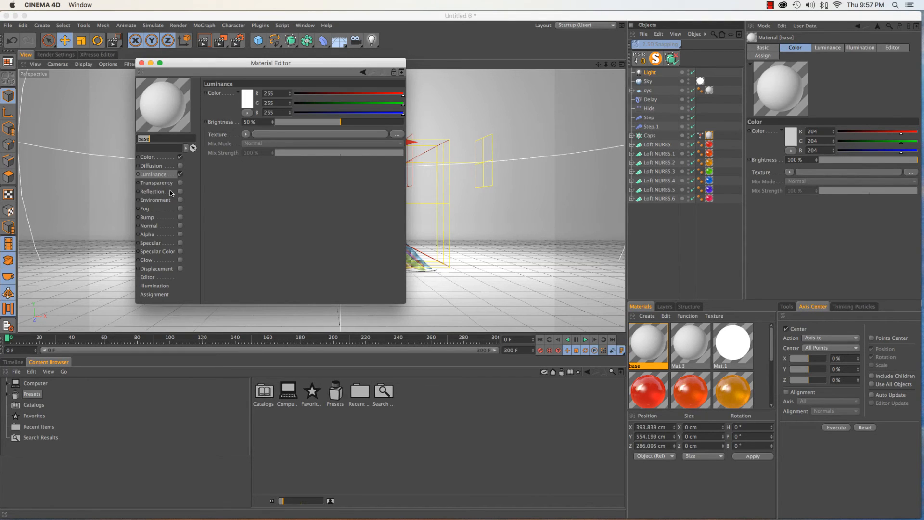
{"action": "left_click_drag", "start_coordinate": [179, 63], "coordinate": [498, 54]}
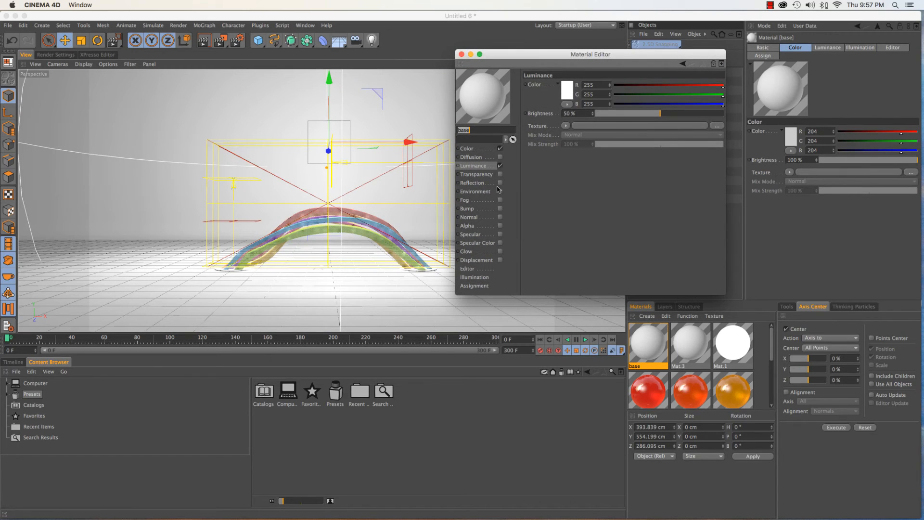
{"action": "left_click", "coordinate": [500, 183]}
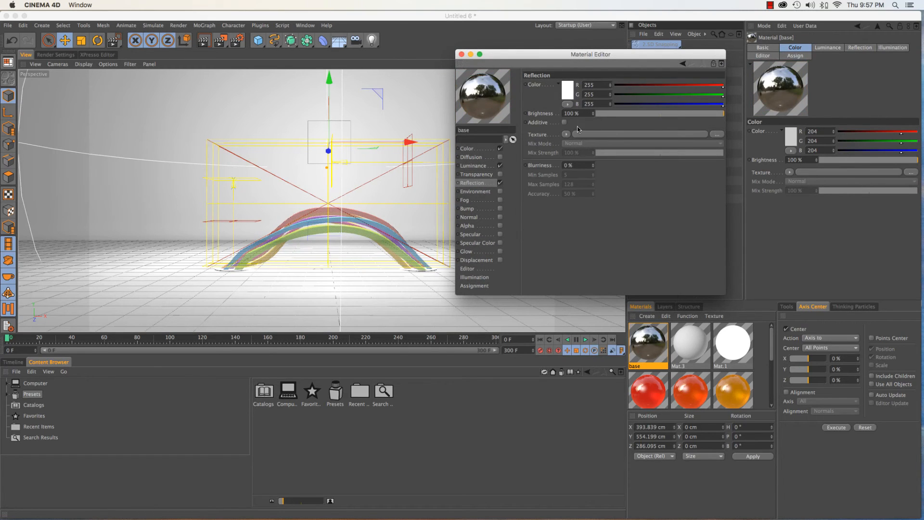
{"action": "left_click_drag", "start_coordinate": [580, 165], "coordinate": [511, 175]}
{"action": "type", "text": "20"}
{"action": "key", "text": "Return"}
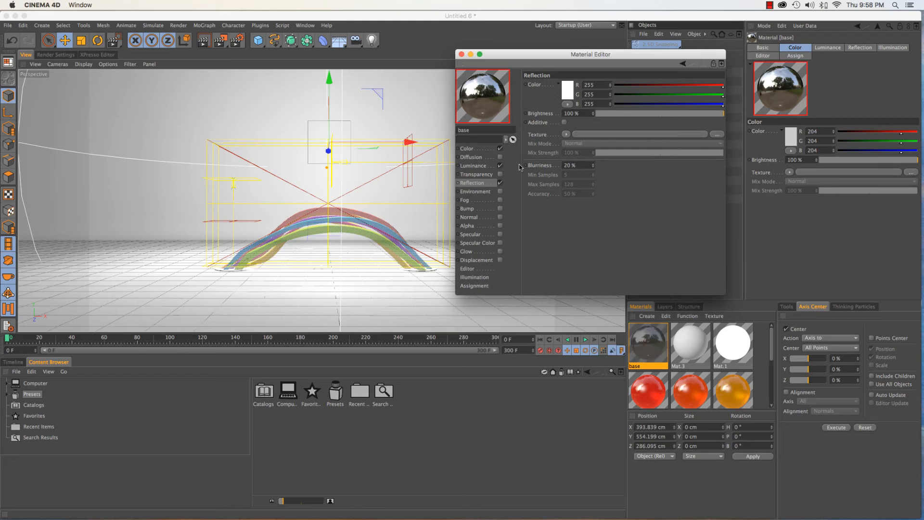
{"action": "left_click", "coordinate": [474, 165]}
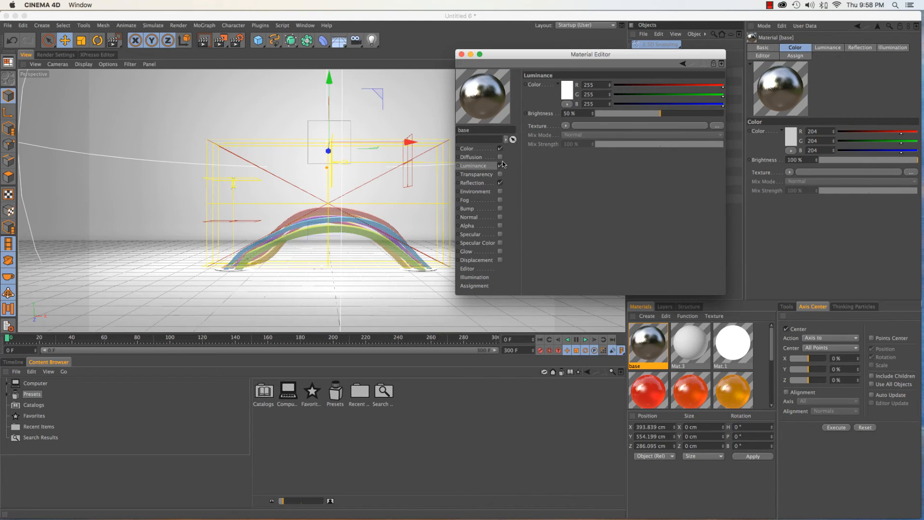
{"action": "left_click", "coordinate": [481, 148]}
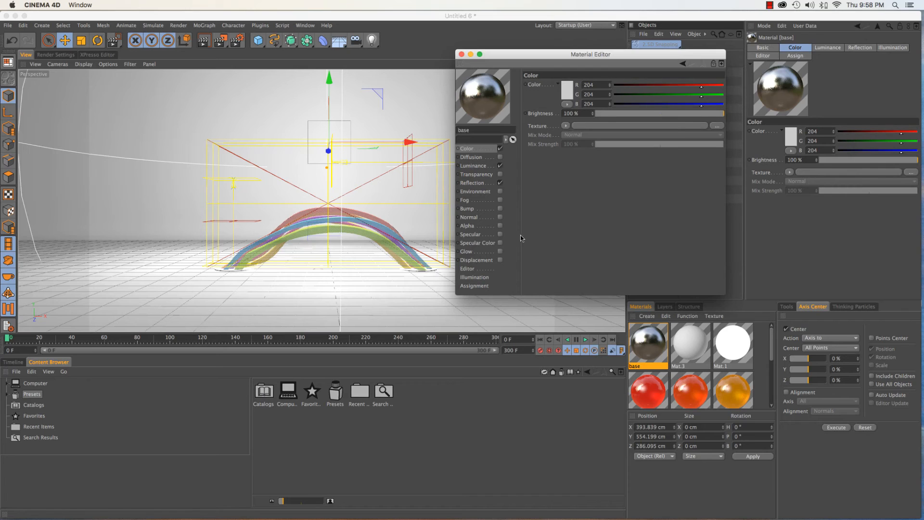
{"action": "left_click", "coordinate": [461, 55]}
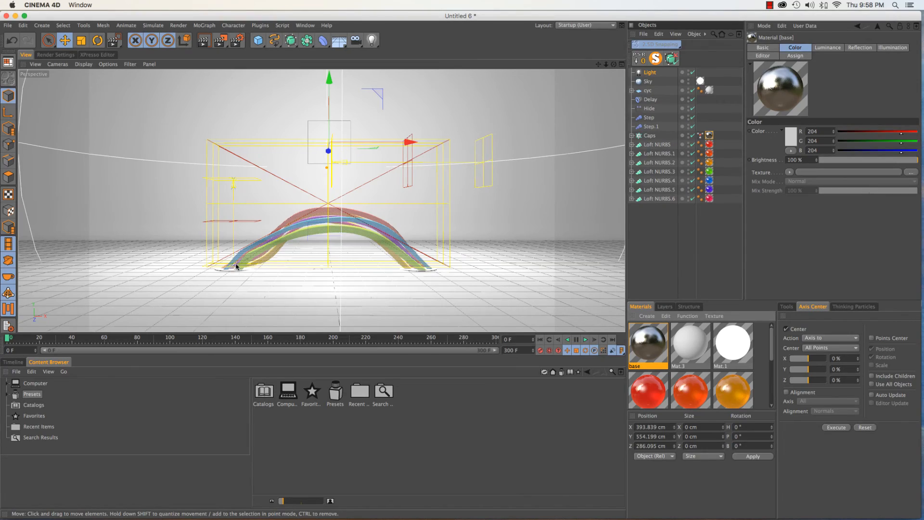
Region-render the cap and strand ends at the near foot of the arch to check the reflective base material.
{"action": "right_click_drag", "start_coordinate": [234, 263], "coordinate": [249, 232], "text": "alt"}
{"action": "left_click_drag", "start_coordinate": [232, 251], "coordinate": [260, 244], "text": "alt"}
{"action": "left_click", "coordinate": [223, 42]}
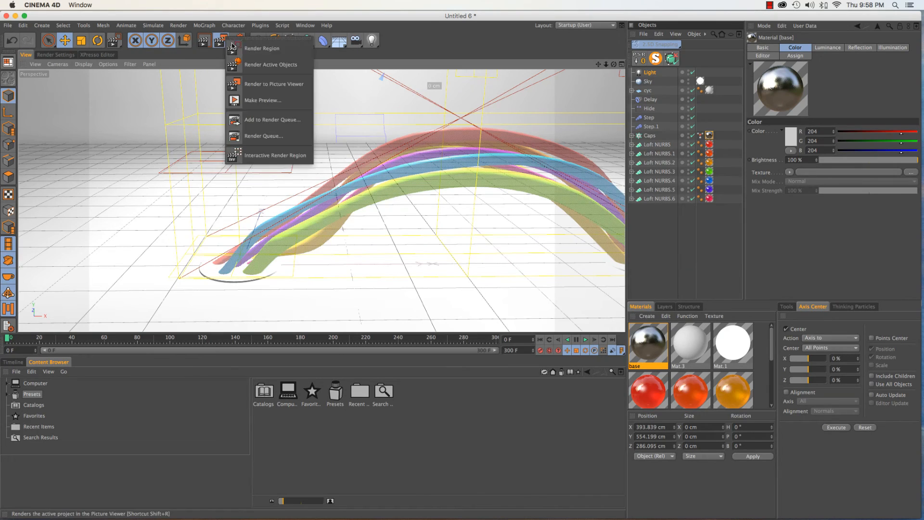
{"action": "left_click", "coordinate": [241, 47]}
{"action": "left_click_drag", "start_coordinate": [177, 235], "coordinate": [326, 307]}
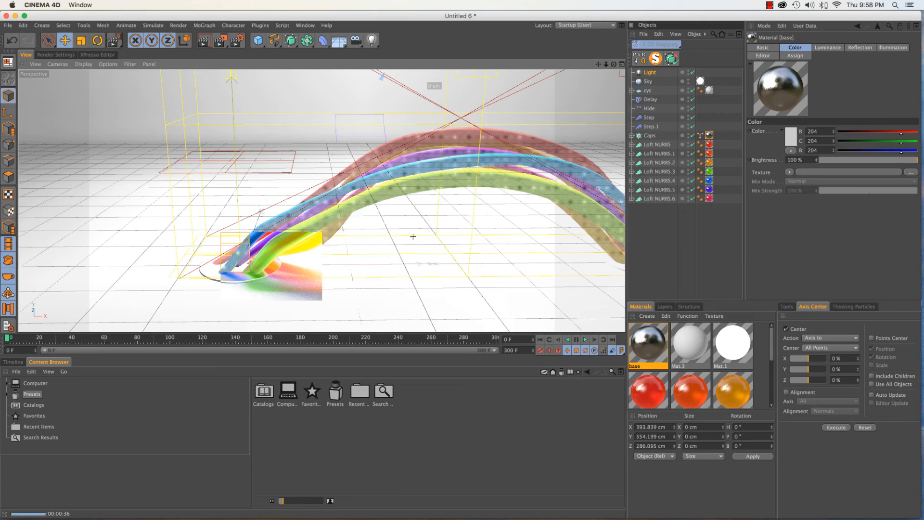
Raise the light to about 848 cm in Y and set its falloff to Linear.
{"action": "left_click_drag", "start_coordinate": [419, 229], "coordinate": [350, 219], "text": "alt"}
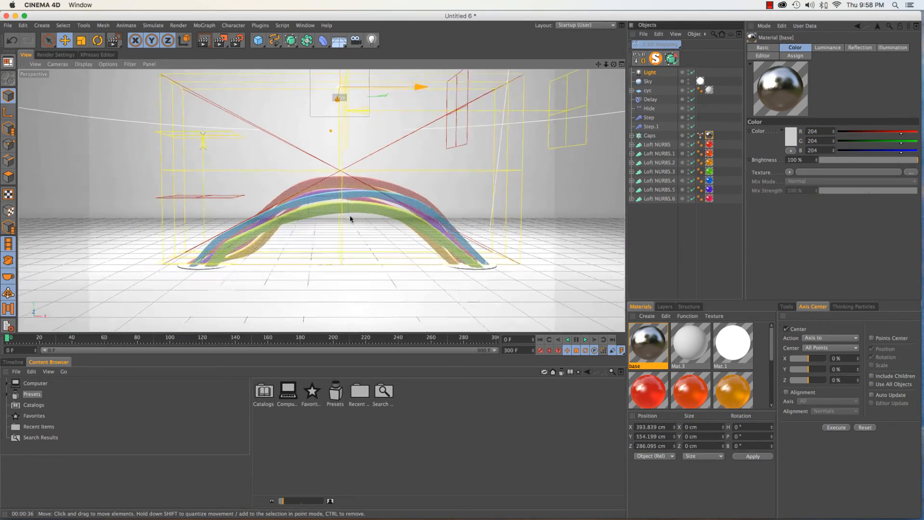
{"action": "right_click_drag", "start_coordinate": [350, 219], "coordinate": [342, 254], "text": "alt"}
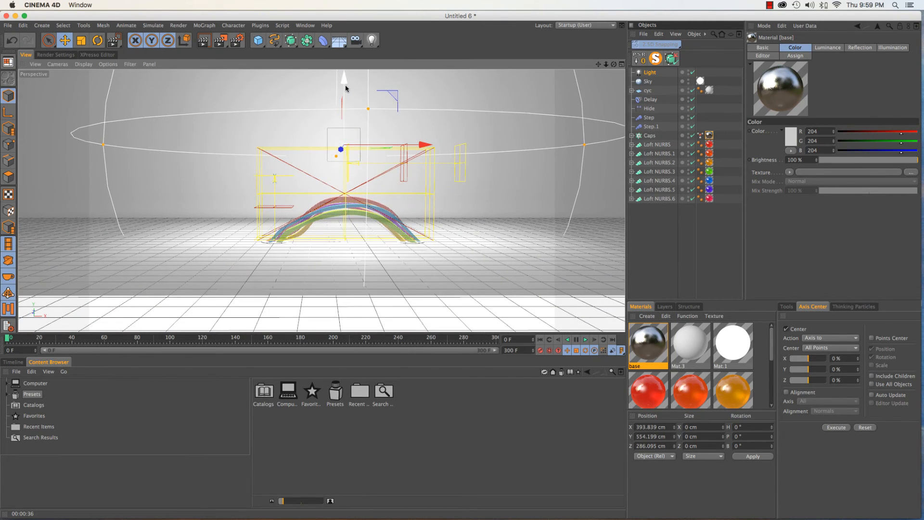
{"action": "left_click_drag", "start_coordinate": [345, 89], "coordinate": [345, 60]}
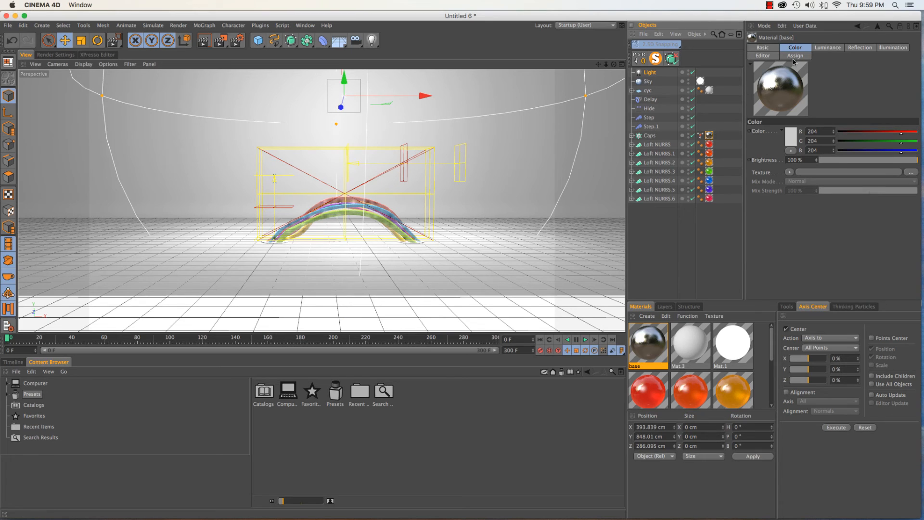
{"action": "left_click", "coordinate": [650, 73]}
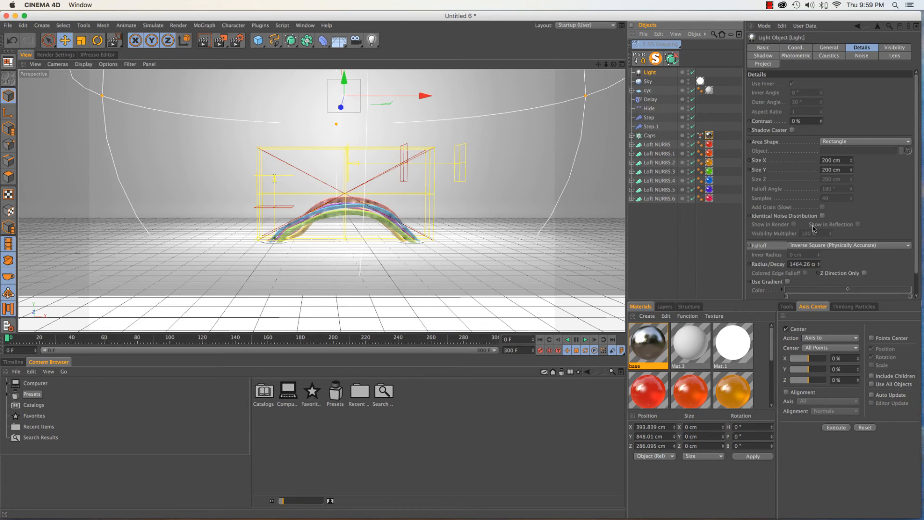
{"action": "left_click", "coordinate": [833, 247]}
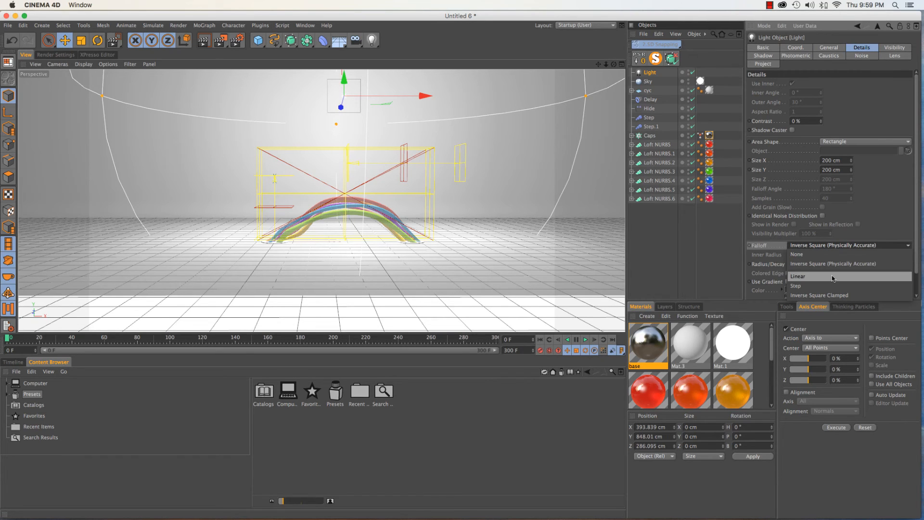
{"action": "left_click", "coordinate": [832, 276]}
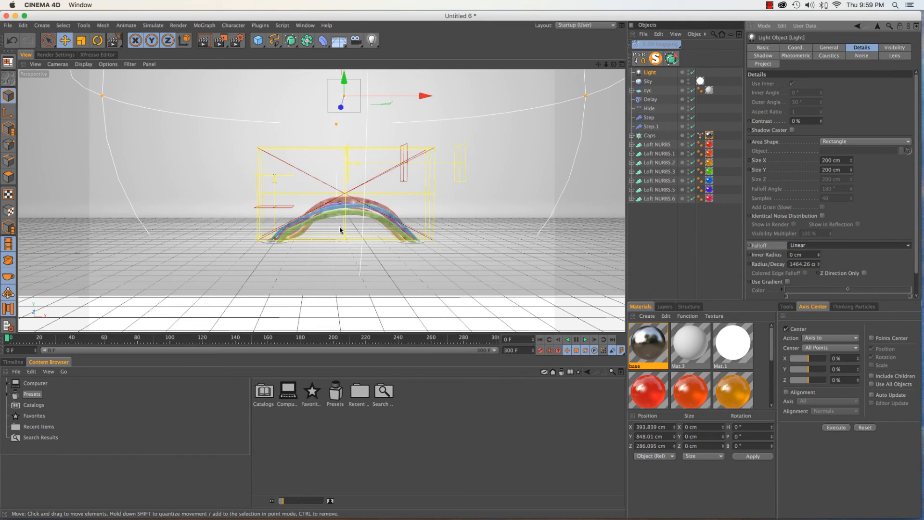
Play the animation and lower the Step effector to about 68 cm in Y.
{"action": "scroll", "coordinate": [341, 227], "scroll_direction": "up", "scroll_amount": 5}
{"action": "left_click_drag", "start_coordinate": [355, 205], "coordinate": [337, 206], "text": "alt"}
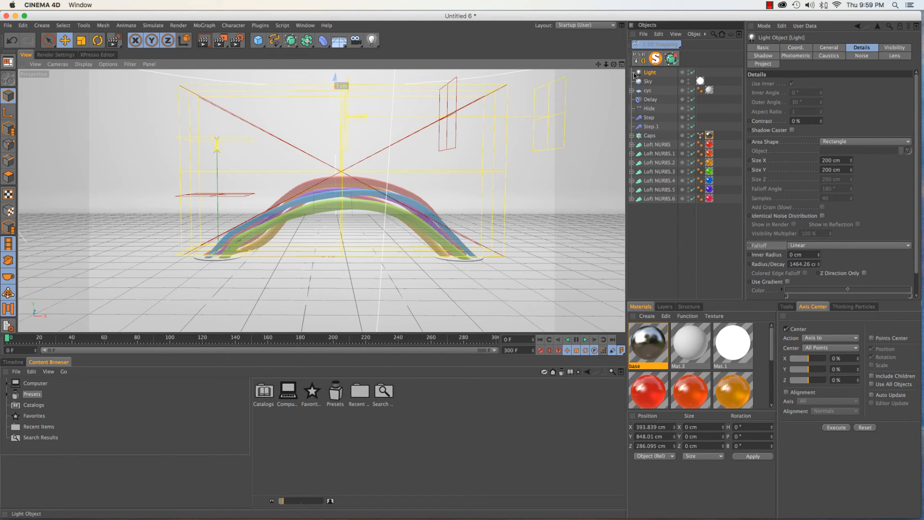
{"action": "left_click", "coordinate": [650, 117]}
{"action": "key", "text": "F8"}
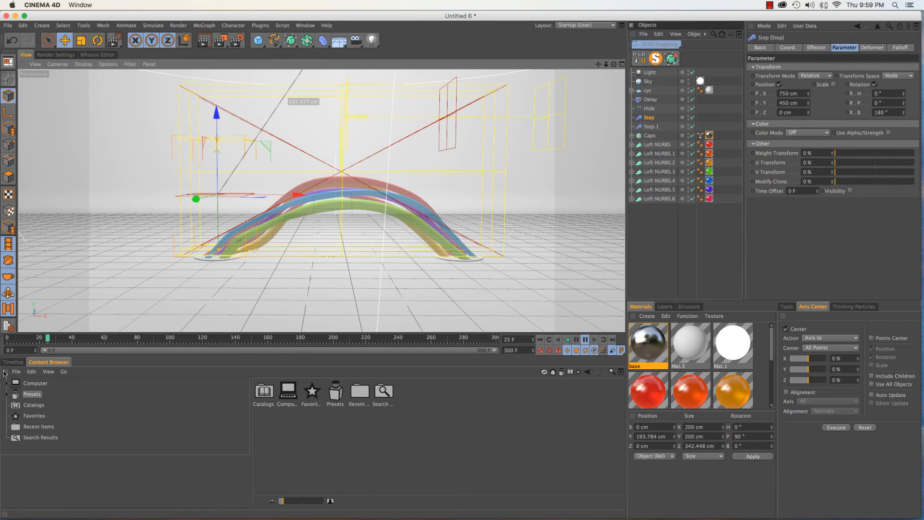
{"action": "left_click_drag", "start_coordinate": [218, 117], "coordinate": [246, 161]}
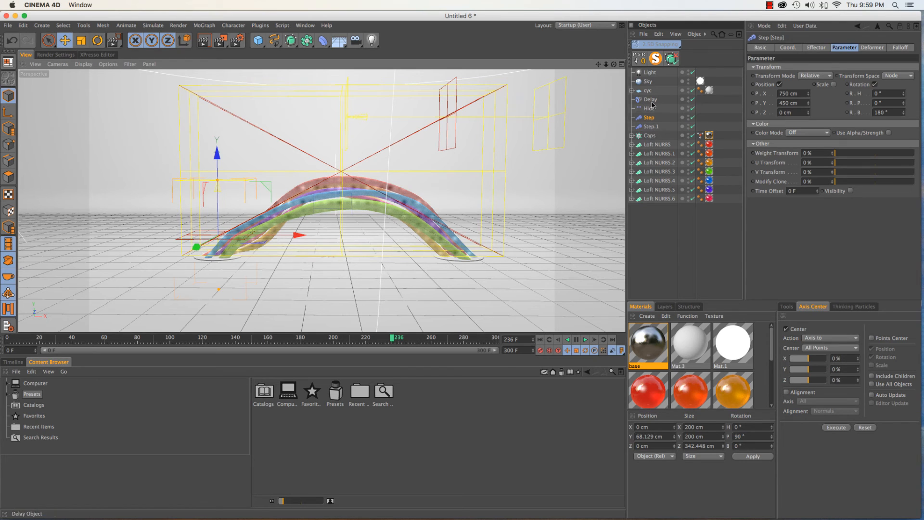
Expand the Caps object's hierarchy and add a Collider Body tag to the cyc.
{"action": "left_click", "coordinate": [631, 135]}
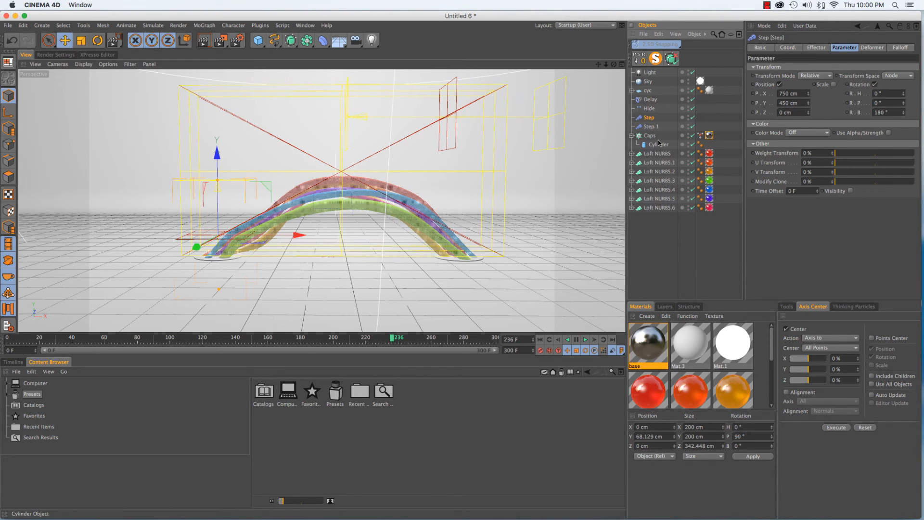
{"action": "right_click", "coordinate": [650, 91]}
{"action": "mouse_move", "coordinate": [699, 96]}
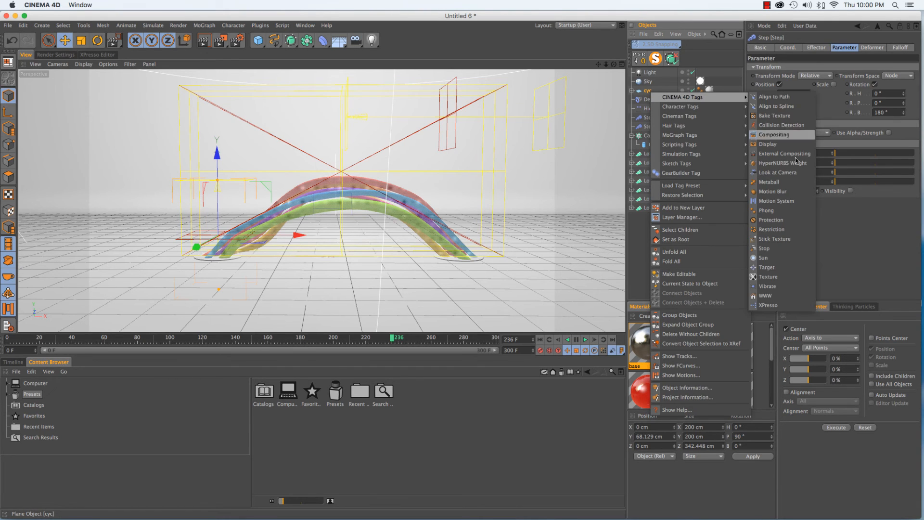
{"action": "mouse_move", "coordinate": [698, 154]}
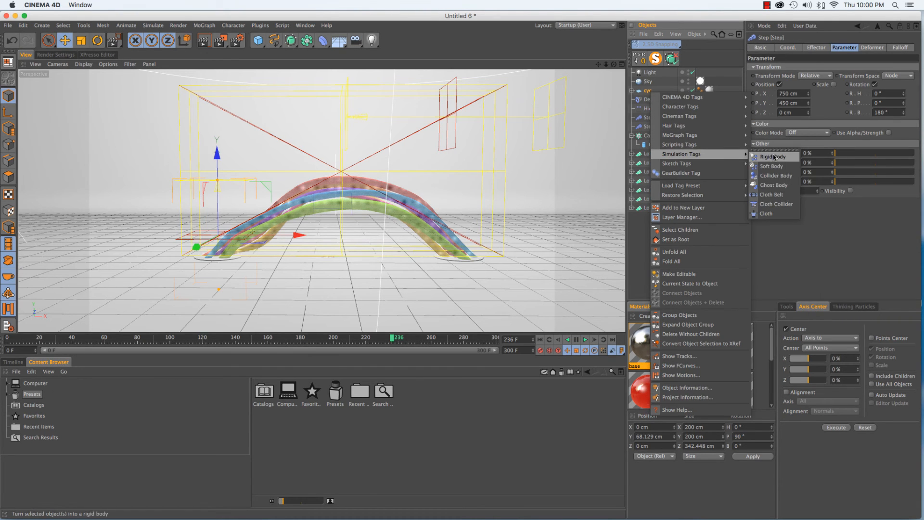
{"action": "left_click", "coordinate": [775, 176]}
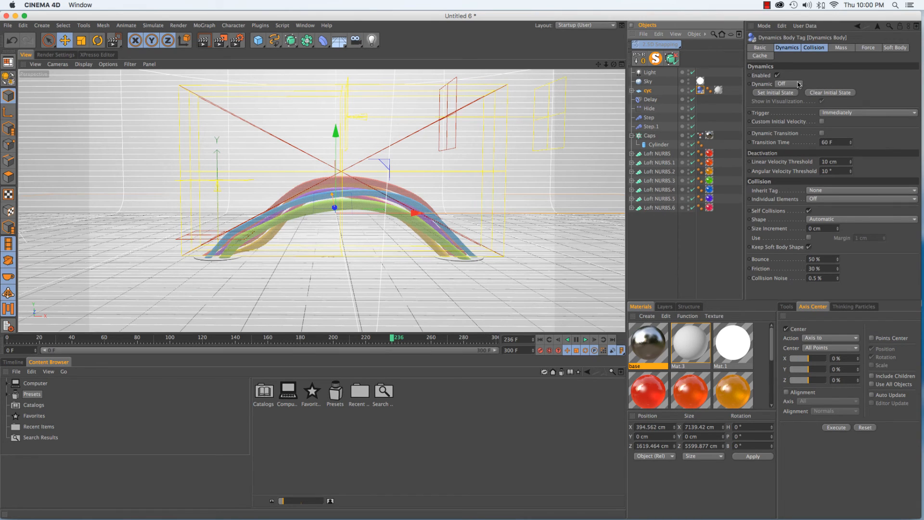
Add a Rigid Body tag to the Cylinder inside the Caps object.
{"action": "left_click", "coordinate": [658, 145]}
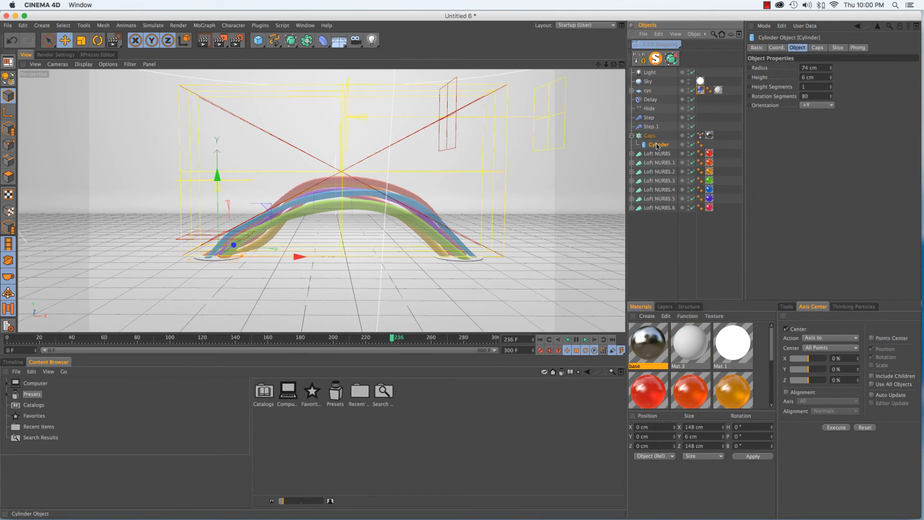
{"action": "right_click", "coordinate": [658, 145]}
{"action": "mouse_move", "coordinate": [718, 154]}
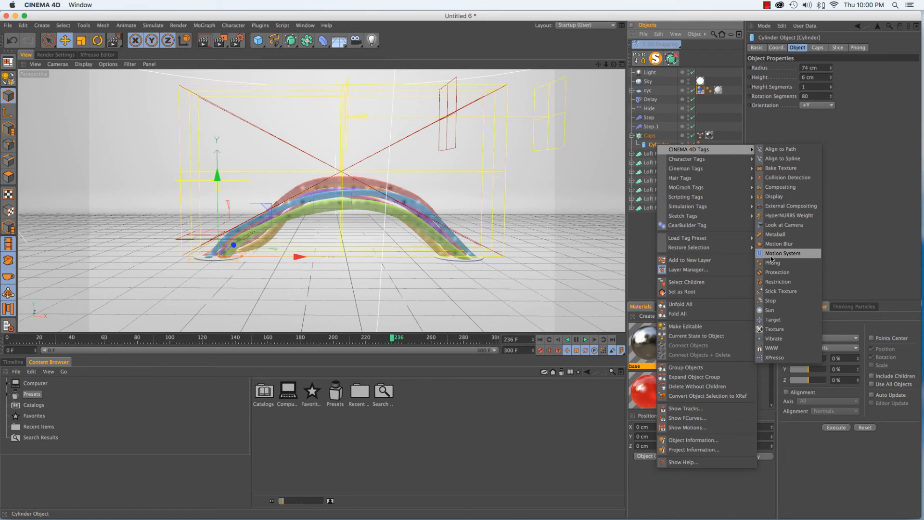
{"action": "mouse_move", "coordinate": [724, 208]}
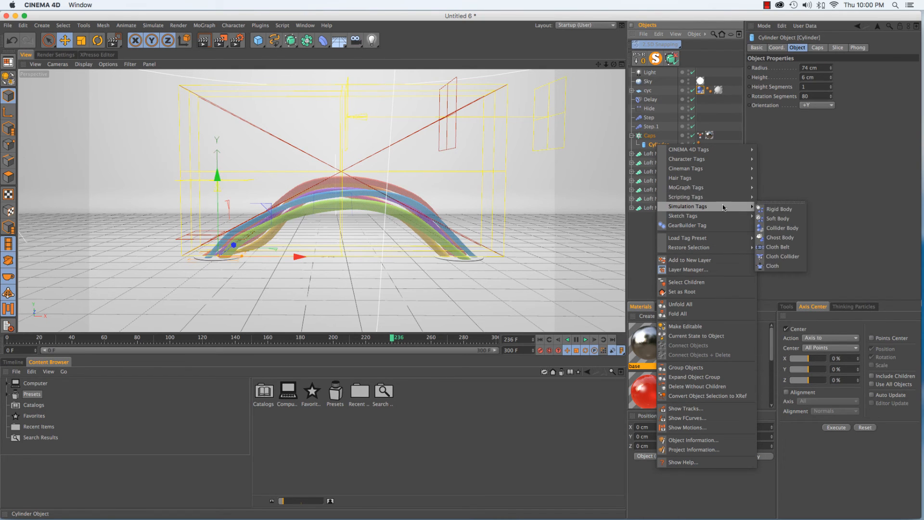
{"action": "left_click", "coordinate": [778, 209]}
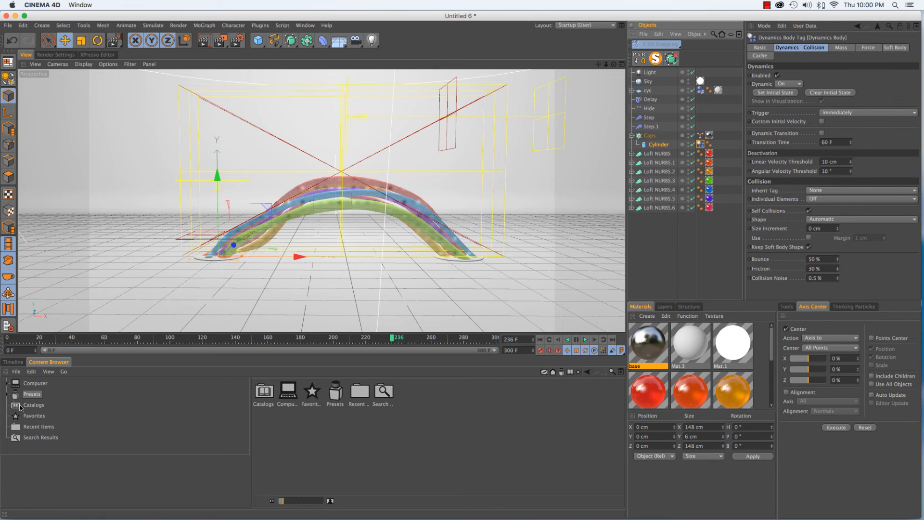
Return to frame 0 and examine the dynamics settings of the Cylinder's Rigid Body tag and the cyc's Collider Body tag.
{"action": "left_click", "coordinate": [10, 340]}
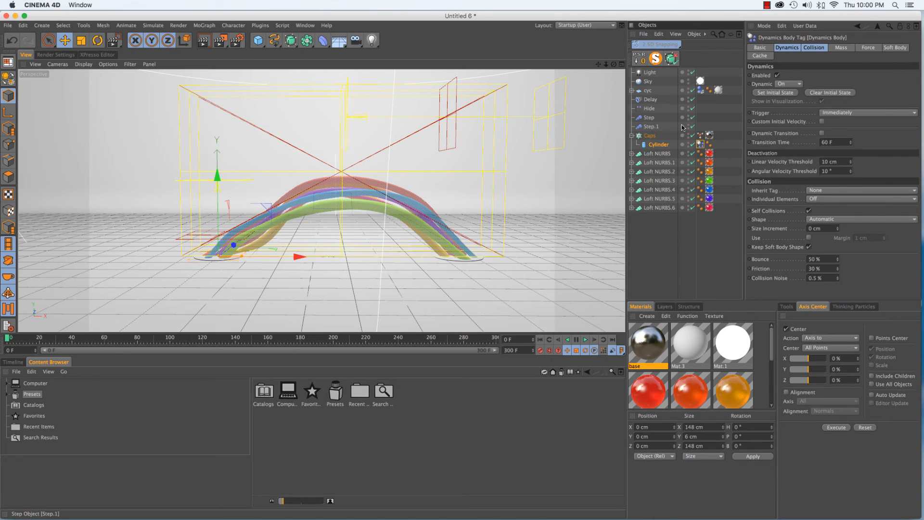
{"action": "left_click", "coordinate": [848, 51]}
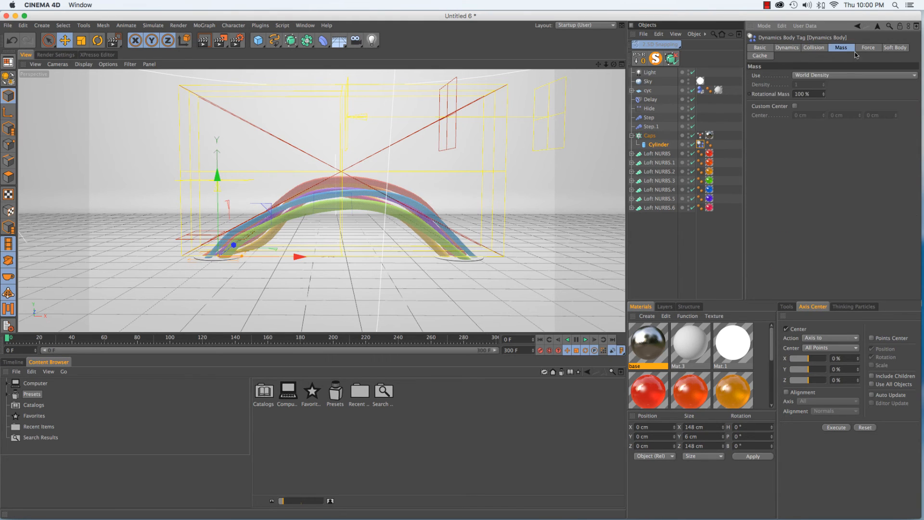
{"action": "left_click", "coordinate": [823, 48]}
{"action": "left_click", "coordinate": [790, 47]}
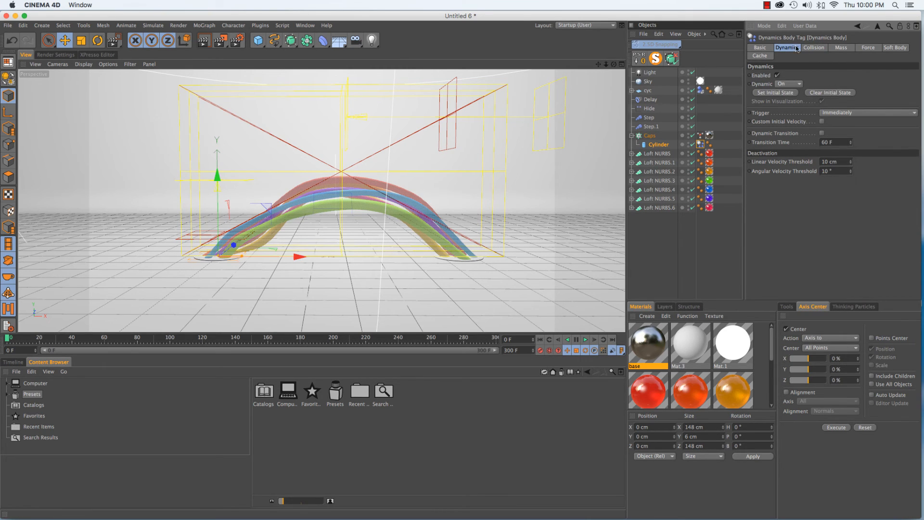
{"action": "left_click", "coordinate": [703, 91]}
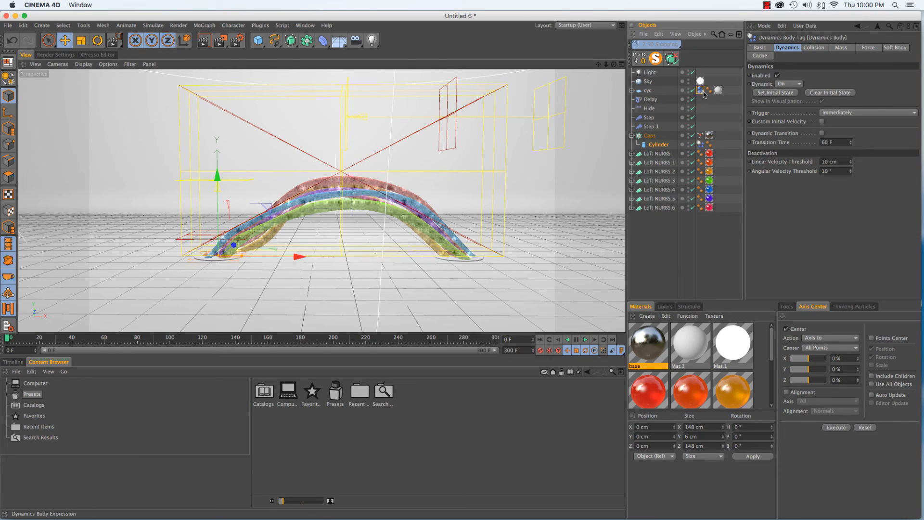
{"action": "left_click", "coordinate": [700, 144]}
{"action": "right_click", "coordinate": [697, 147]}
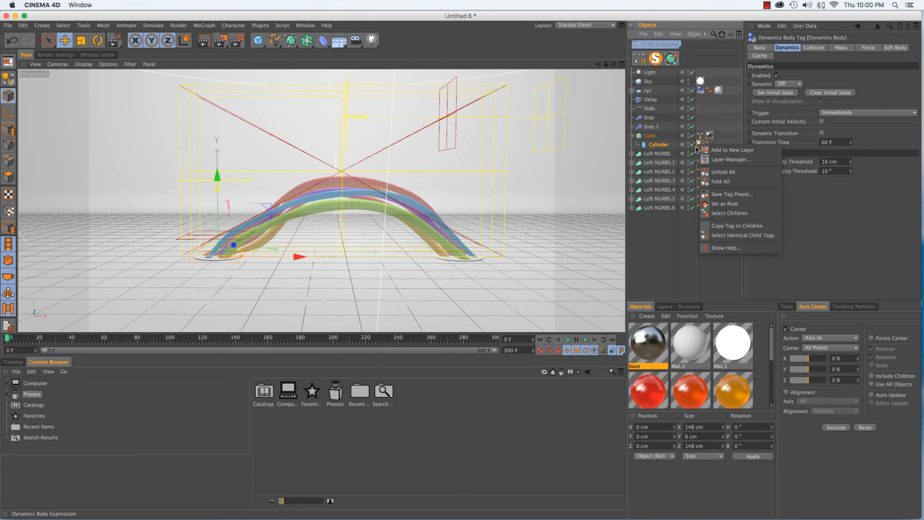
{"action": "left_click", "coordinate": [701, 144]}
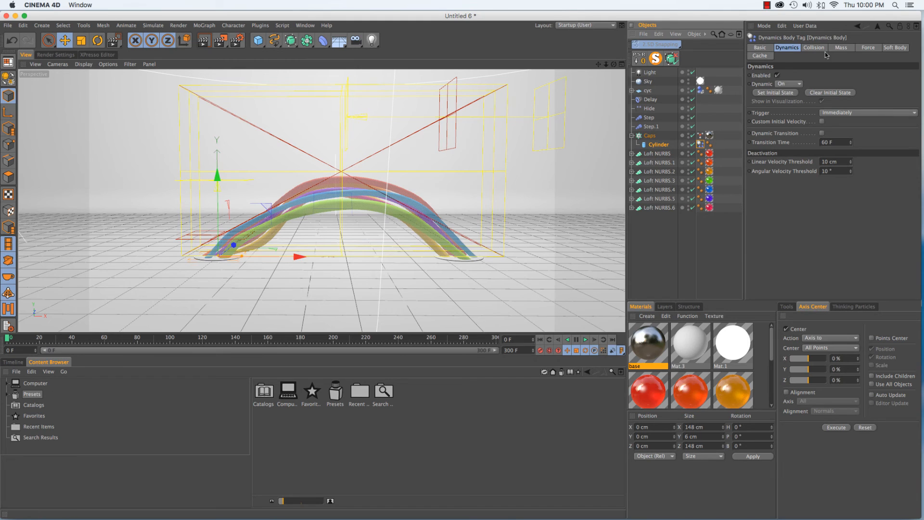
Switch to the Digital Rainbow Final.c4d project and examine the dynamics tags on the Rainbow null and the Floor.
{"action": "right_click", "coordinate": [361, 187]}
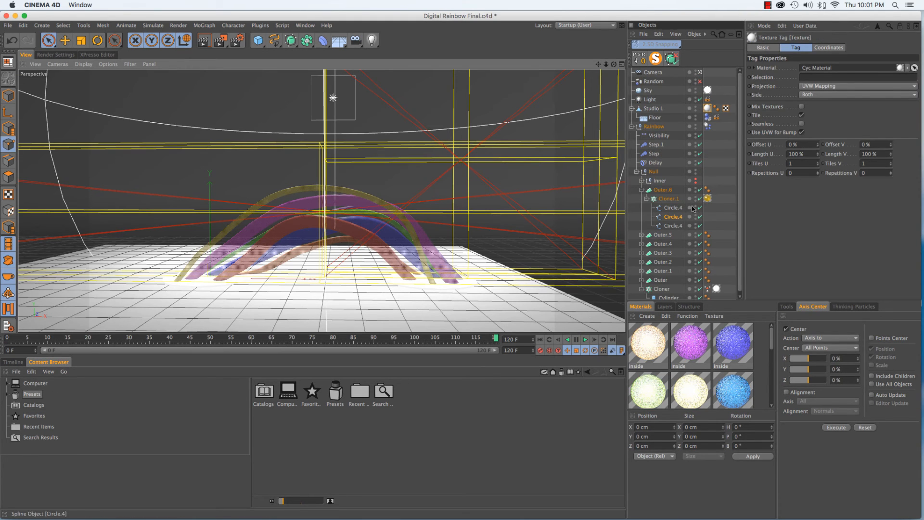
{"action": "right_click", "coordinate": [707, 127]}
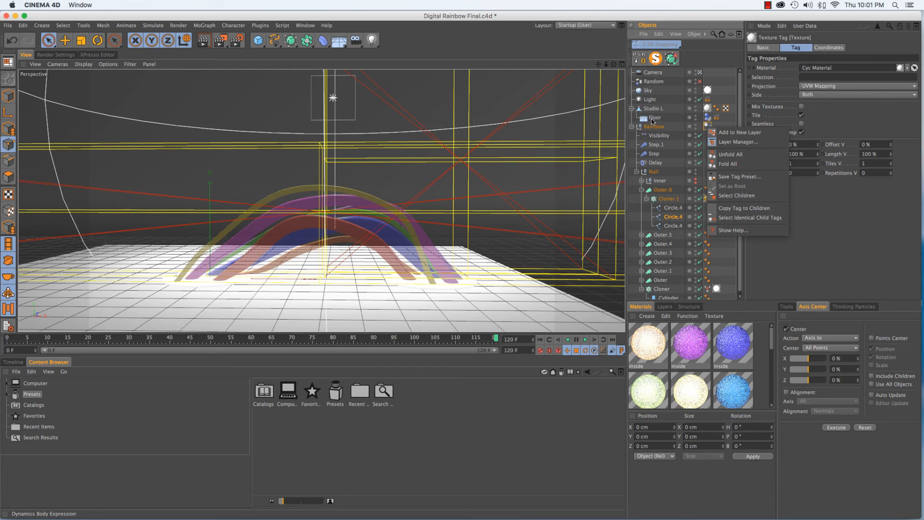
{"action": "right_click", "coordinate": [653, 127]}
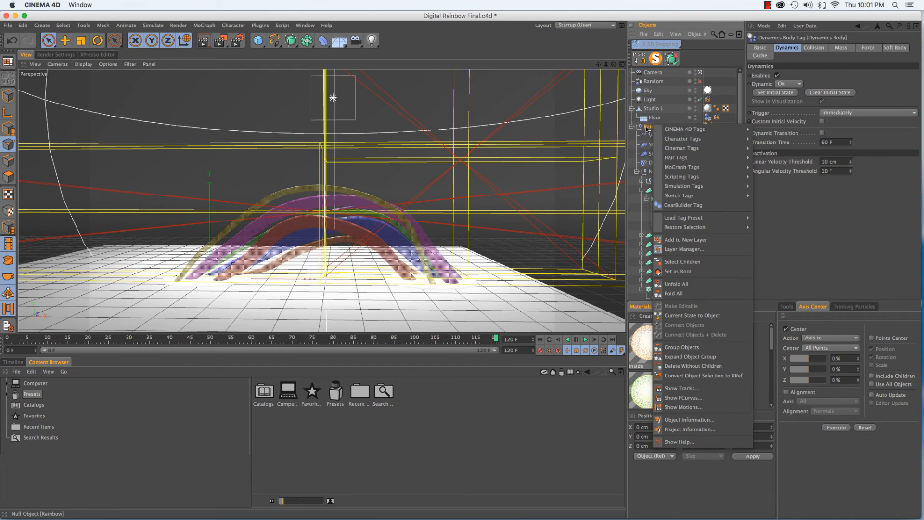
{"action": "left_click", "coordinate": [648, 130]}
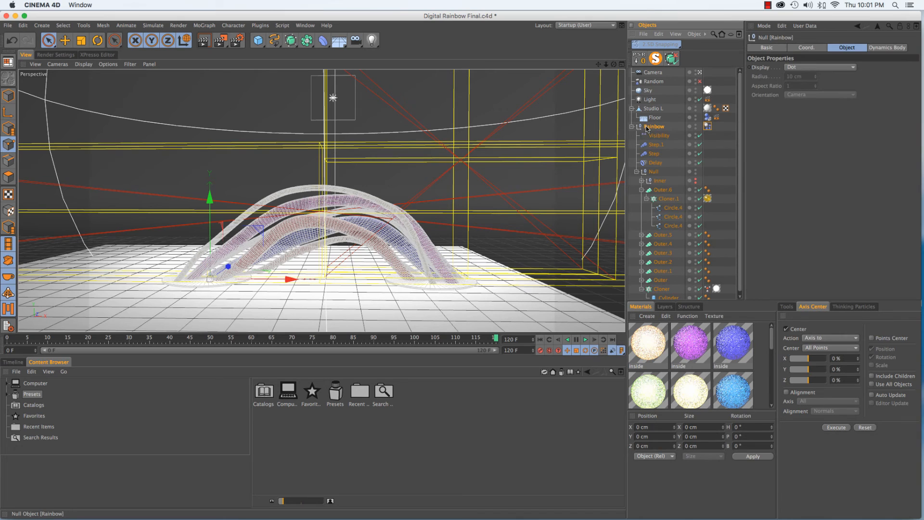
{"action": "left_click", "coordinate": [707, 118]}
Switch back to the Untitled 6 project, delete the Rigid Body tag from the Cylinder and collapse the Caps hierarchy.
{"action": "key", "text": "v"}
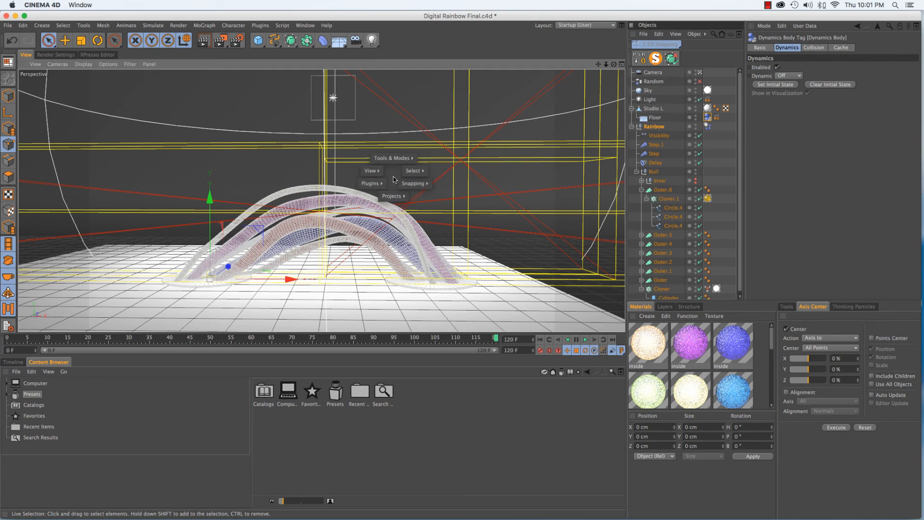
{"action": "mouse_move", "coordinate": [392, 196]}
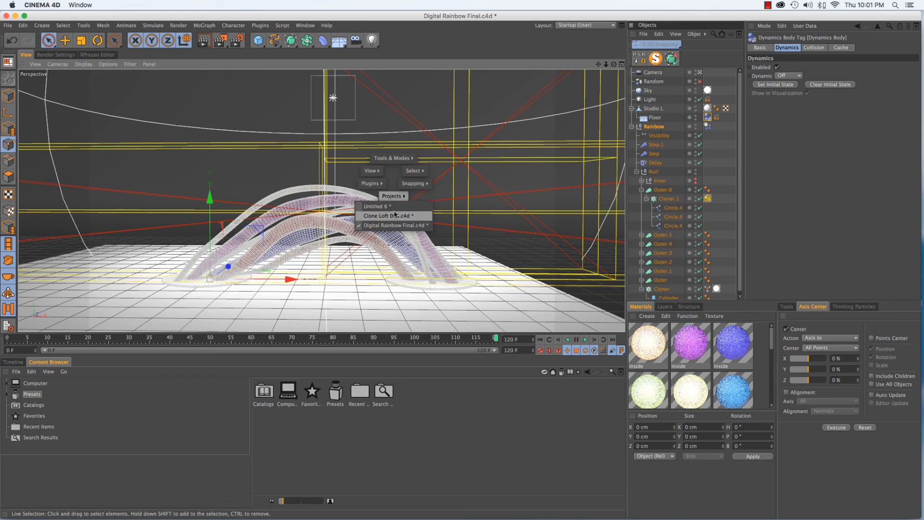
{"action": "left_click", "coordinate": [405, 206]}
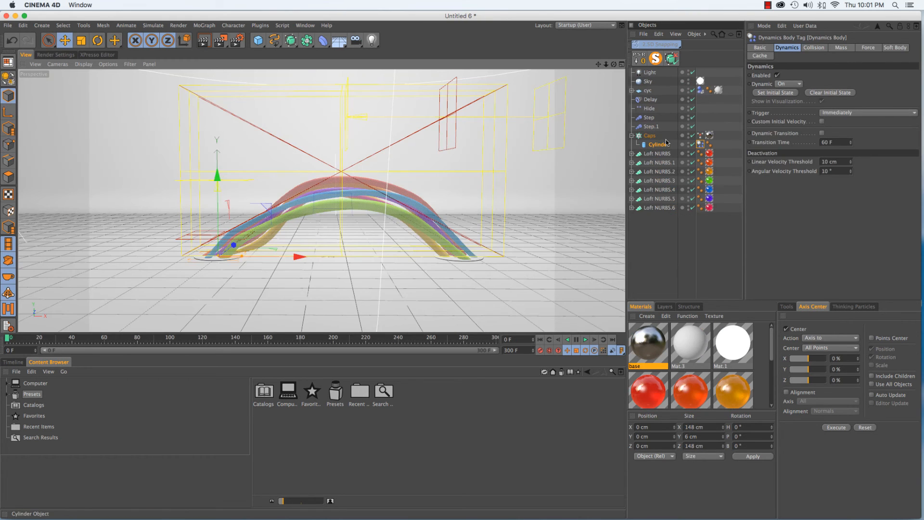
{"action": "left_click", "coordinate": [701, 145]}
{"action": "key", "text": "Delete"}
{"action": "left_click", "coordinate": [633, 135]}
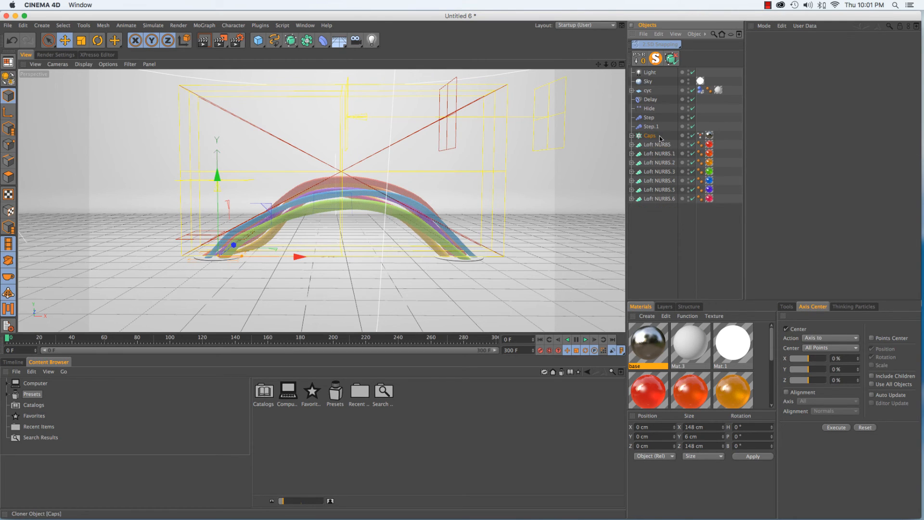
Group all objects from Delay through Loft NURBS.6 under a null and name it Rainbow.
{"action": "left_click", "coordinate": [650, 136]}
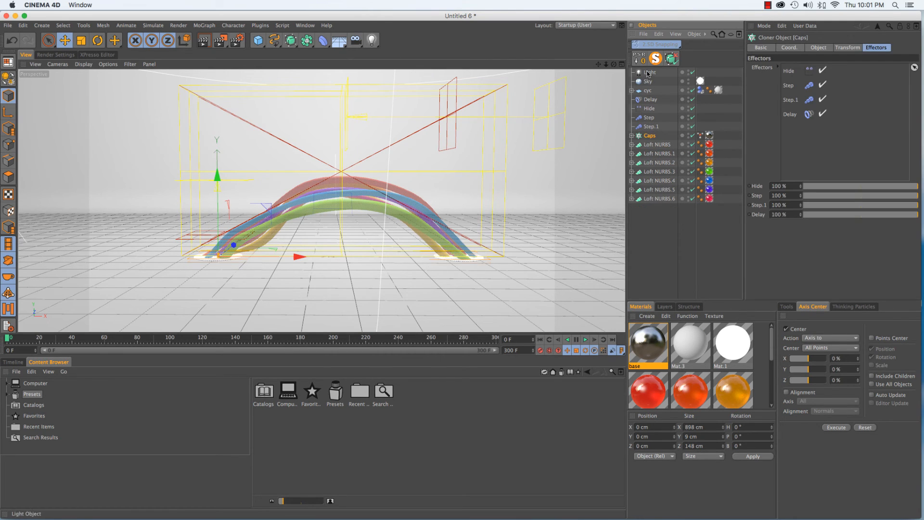
{"action": "left_click", "coordinate": [650, 100]}
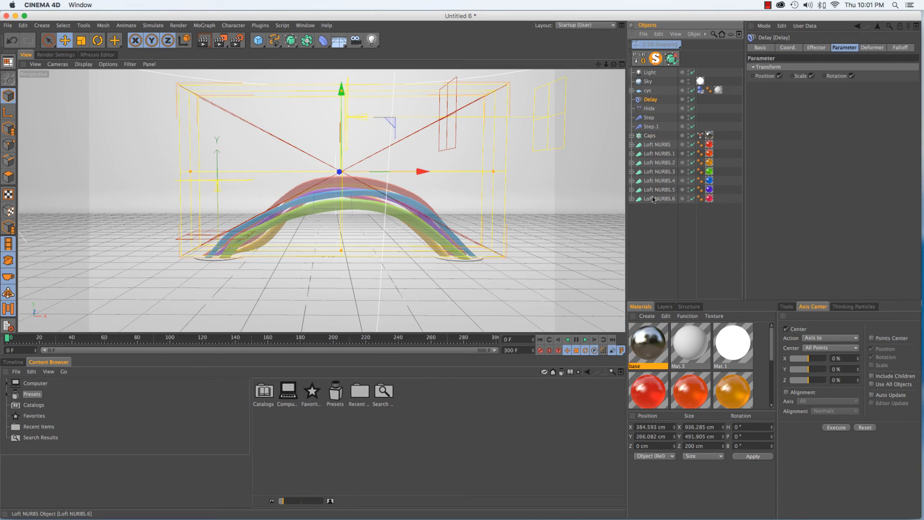
{"action": "left_click", "coordinate": [654, 199], "text": "shift"}
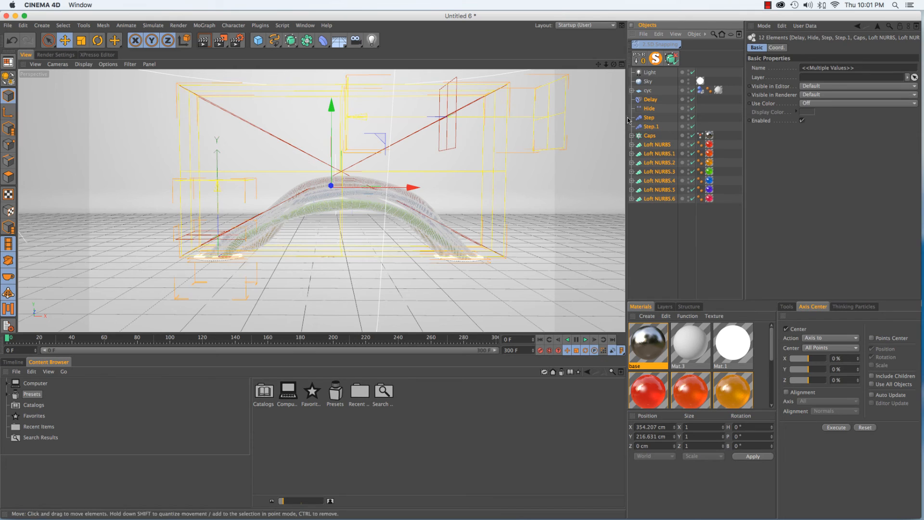
{"action": "key", "text": "alt+g"}
{"action": "double_click", "coordinate": [648, 100]}
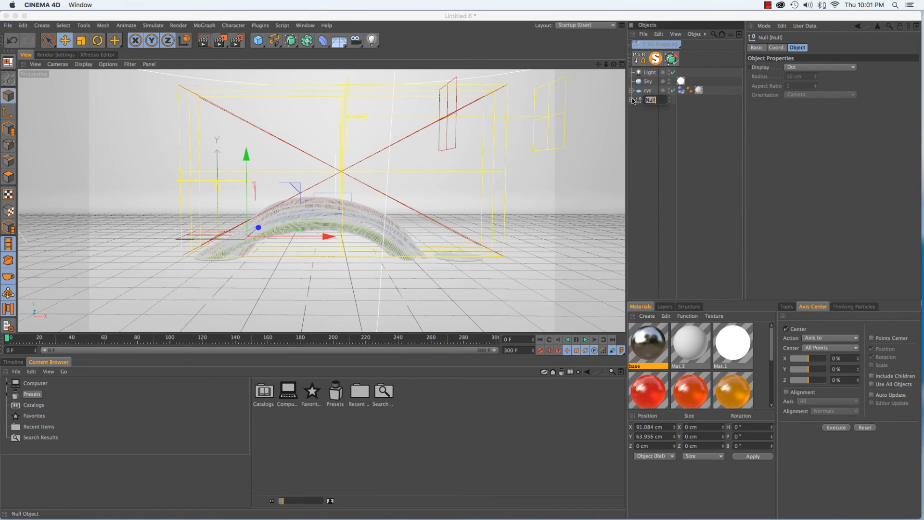
{"action": "type", "text": "Rainbow"}
{"action": "key", "text": "Return"}
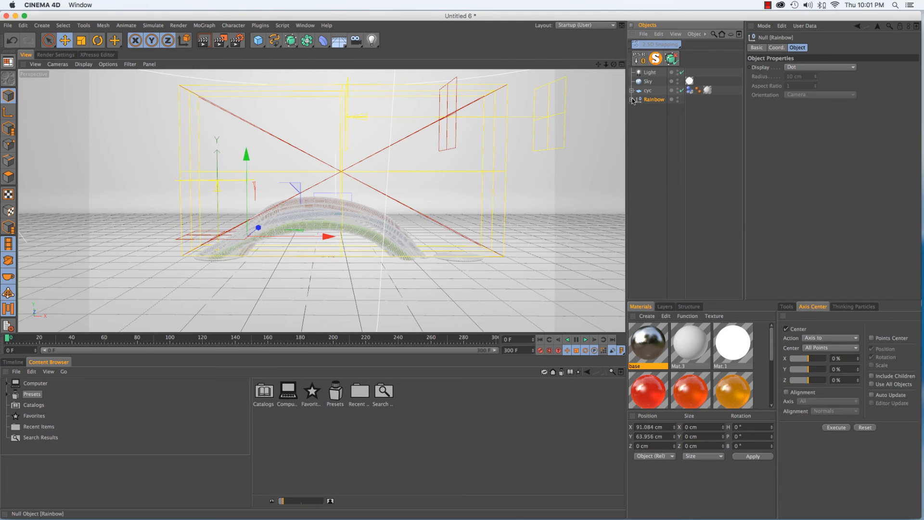
Expand the Rainbow null and add a Rigid Body tag to it.
{"action": "left_click", "coordinate": [633, 100]}
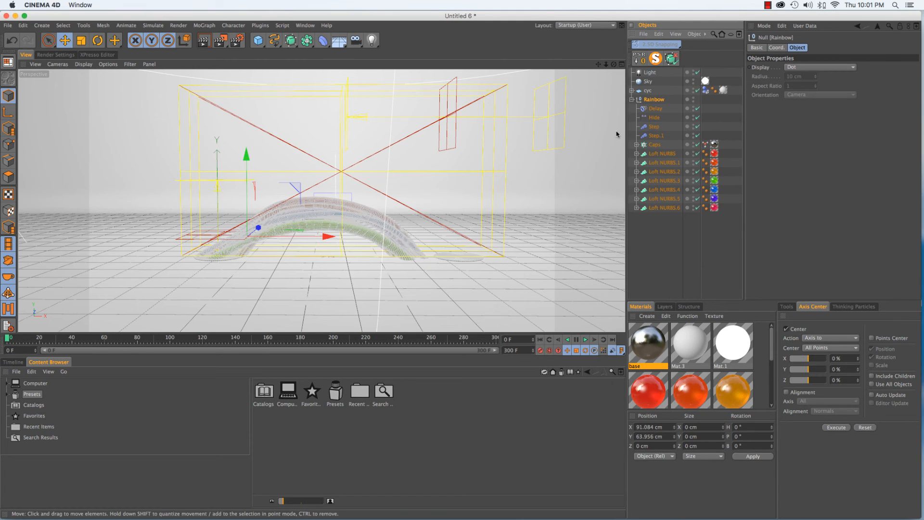
{"action": "right_click", "coordinate": [656, 101]}
{"action": "mouse_move", "coordinate": [673, 104]}
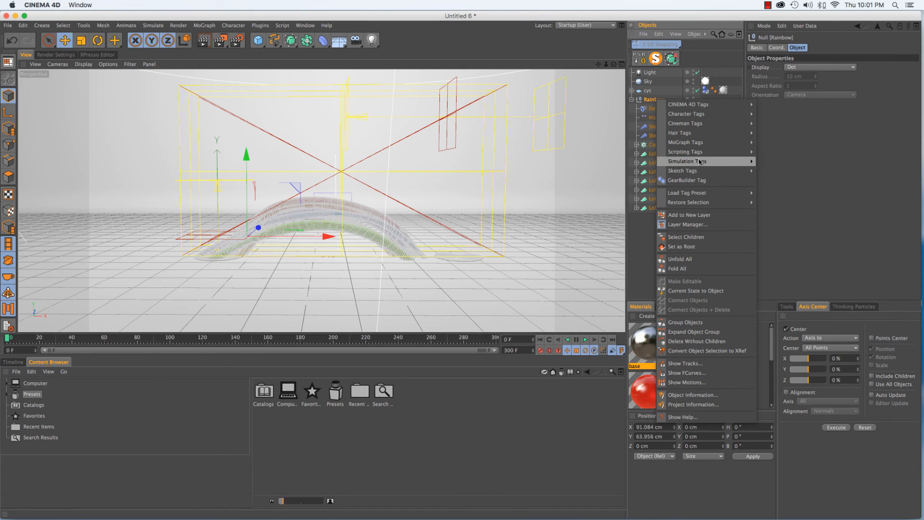
{"action": "mouse_move", "coordinate": [699, 162]}
{"action": "left_click", "coordinate": [766, 164]}
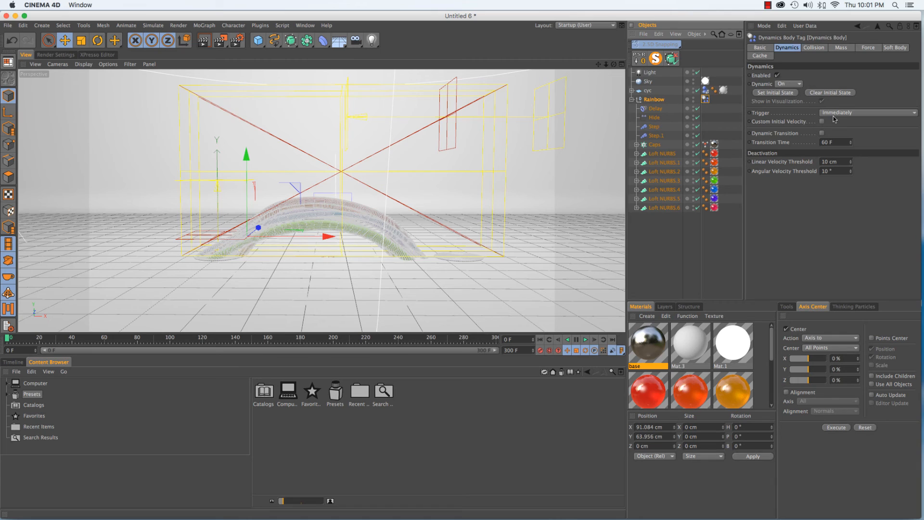
Set the Rainbow tag's collision shape to Another Object and assign the Cylinder inside Caps as that object.
{"action": "left_click", "coordinate": [818, 48]}
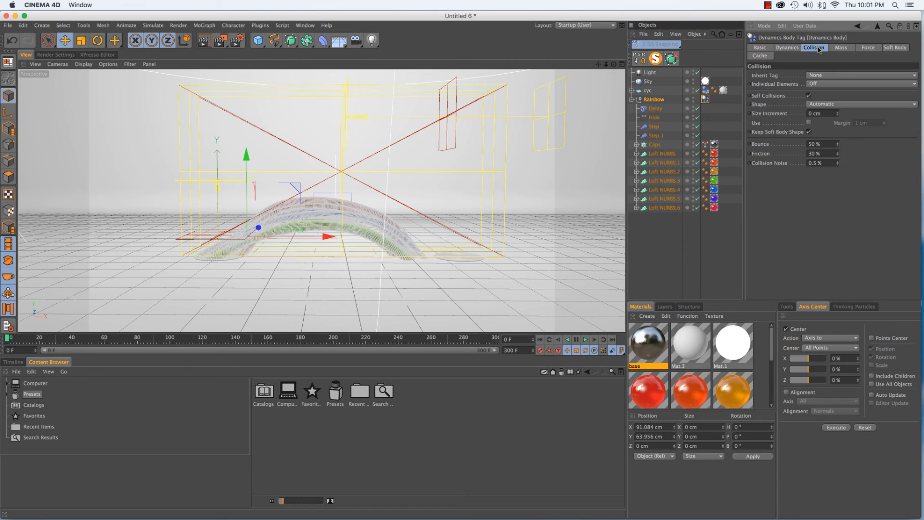
{"action": "left_click", "coordinate": [833, 105]}
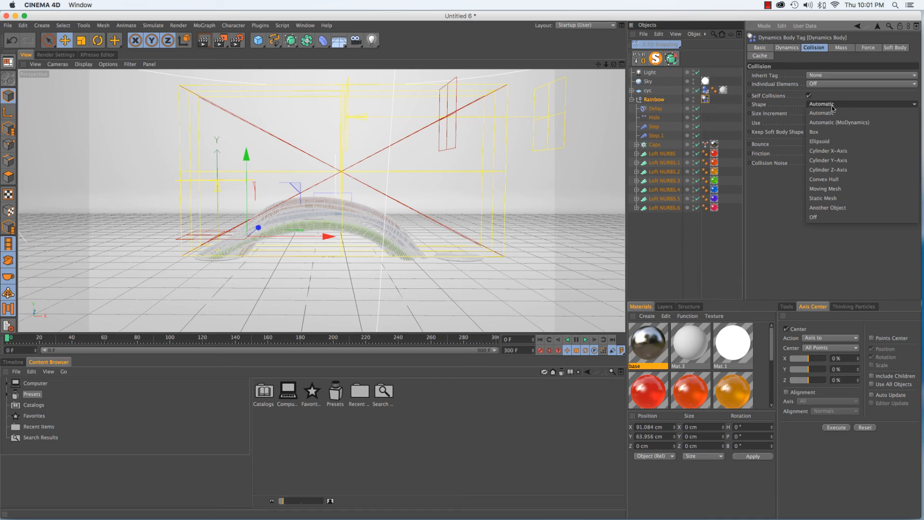
{"action": "left_click", "coordinate": [858, 214]}
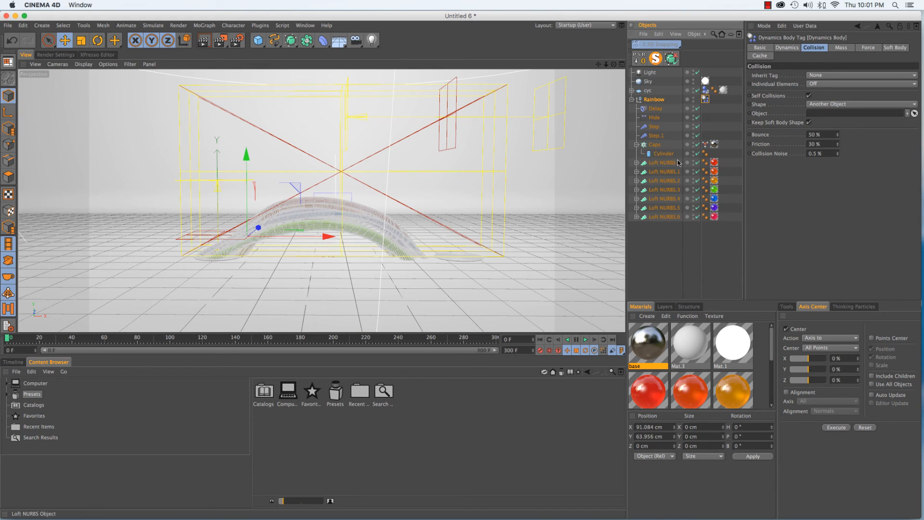
{"action": "left_click", "coordinate": [637, 144]}
{"action": "left_click_drag", "start_coordinate": [664, 153], "coordinate": [847, 114]}
Raise the Rainbow null to about 323 cm in Y at frame 0, test the simulation and select the cyc's collider tag.
{"action": "mouse_move", "coordinate": [10, 340]}
{"action": "left_mouse_down"}
{"action": "mouse_move", "coordinate": [52, 339]}
{"action": "mouse_move", "coordinate": [2, 338]}
{"action": "left_mouse_up"}
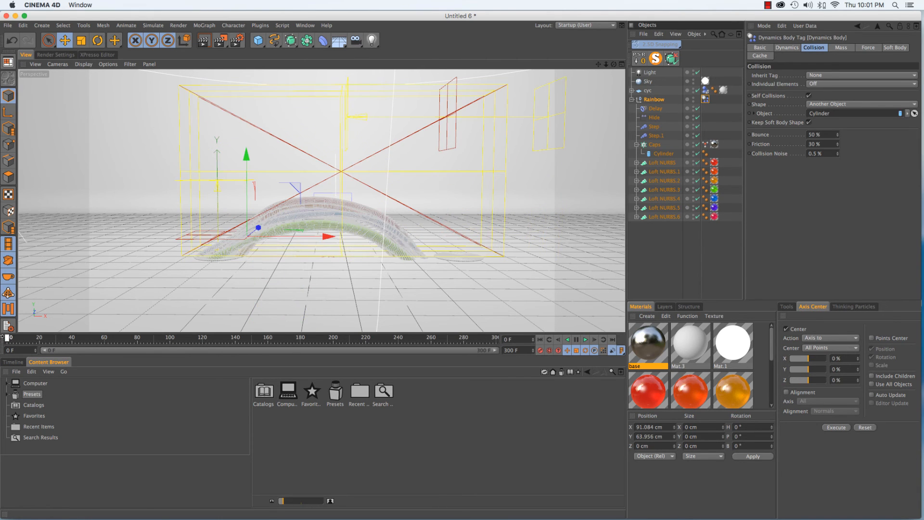
{"action": "left_click", "coordinate": [651, 102]}
{"action": "left_click_drag", "start_coordinate": [246, 155], "coordinate": [247, 72]}
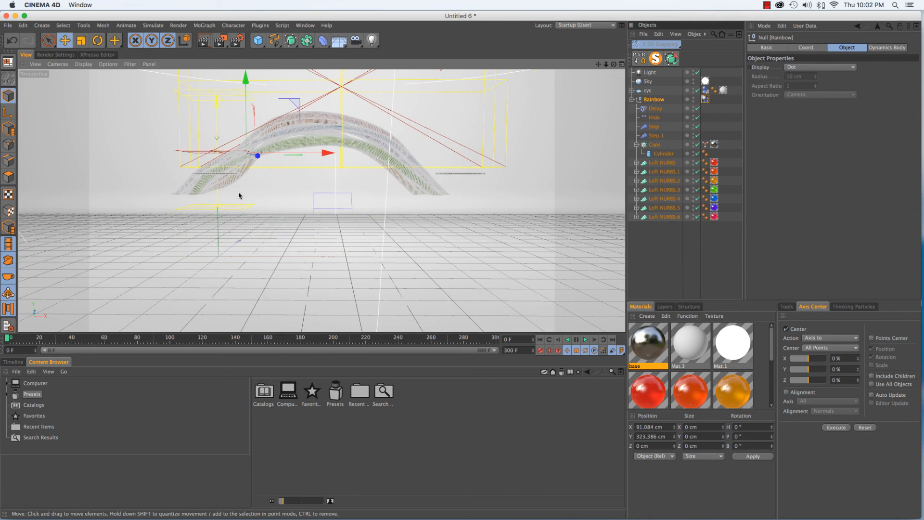
{"action": "key", "text": "F8"}
{"action": "key", "text": "shift+f"}
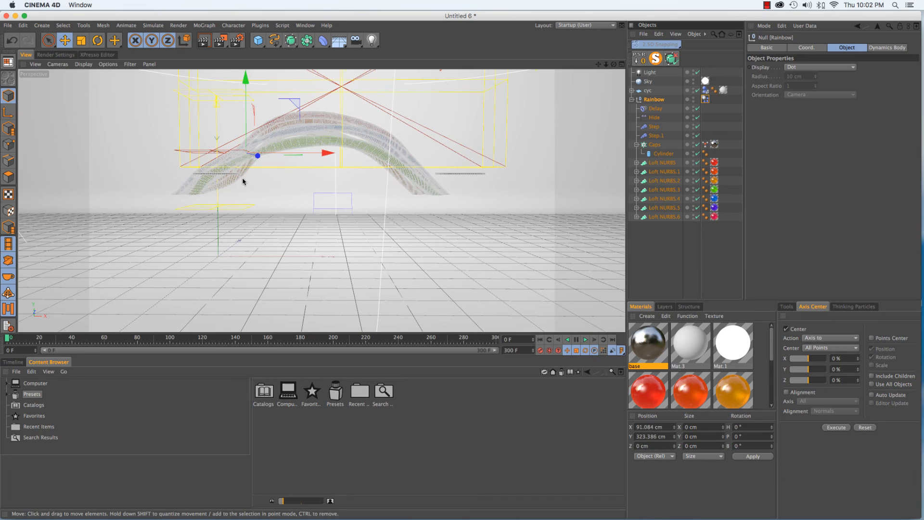
{"action": "left_click", "coordinate": [705, 90]}
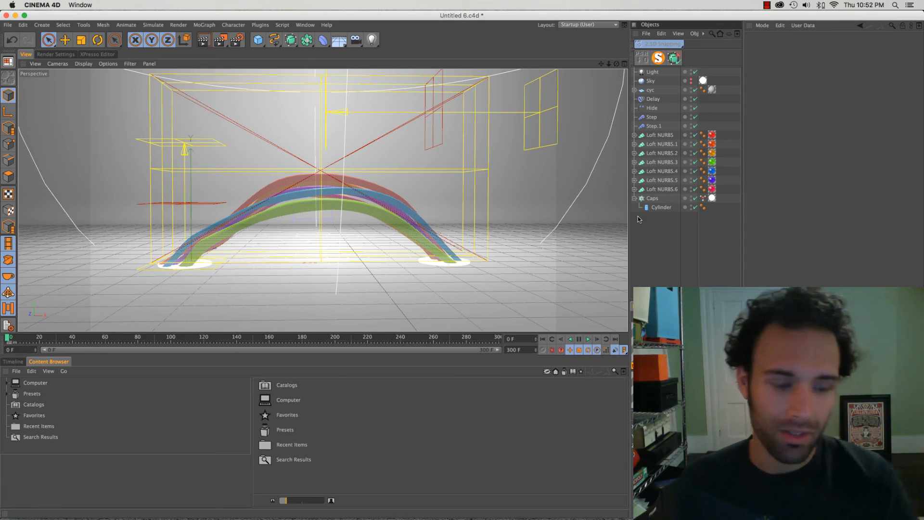
Collapse the Caps hierarchy and review the group of Loft NURBS objects and Caps that form the rainbow.
{"action": "left_click", "coordinate": [635, 198]}
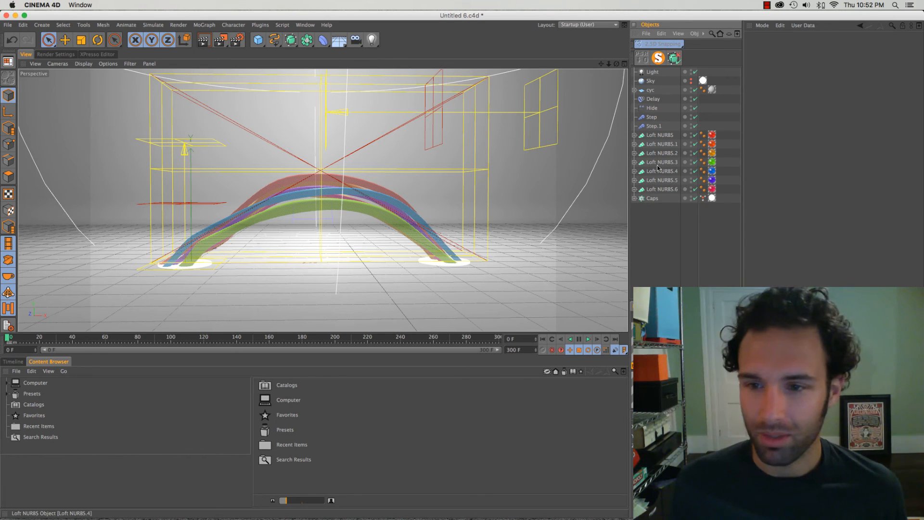
{"action": "left_click", "coordinate": [660, 135]}
{"action": "left_click", "coordinate": [655, 199], "text": "shift"}
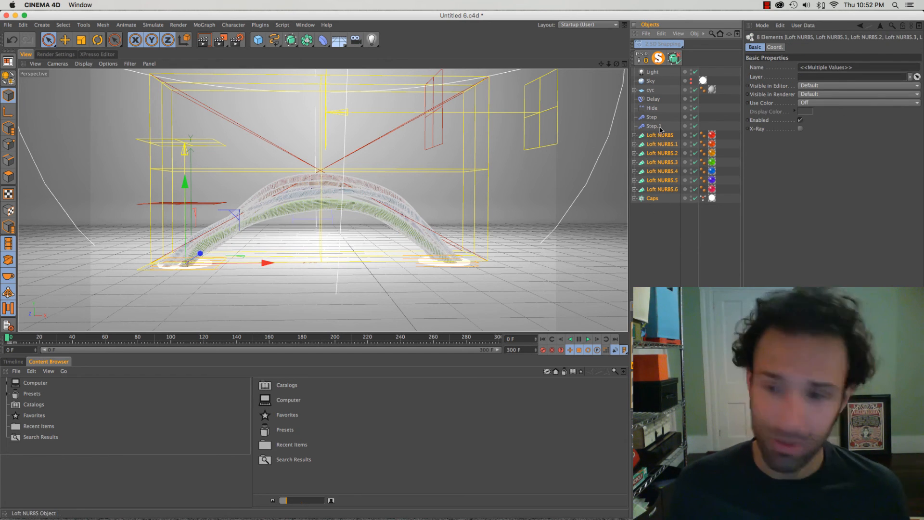
{"action": "left_click", "coordinate": [657, 227]}
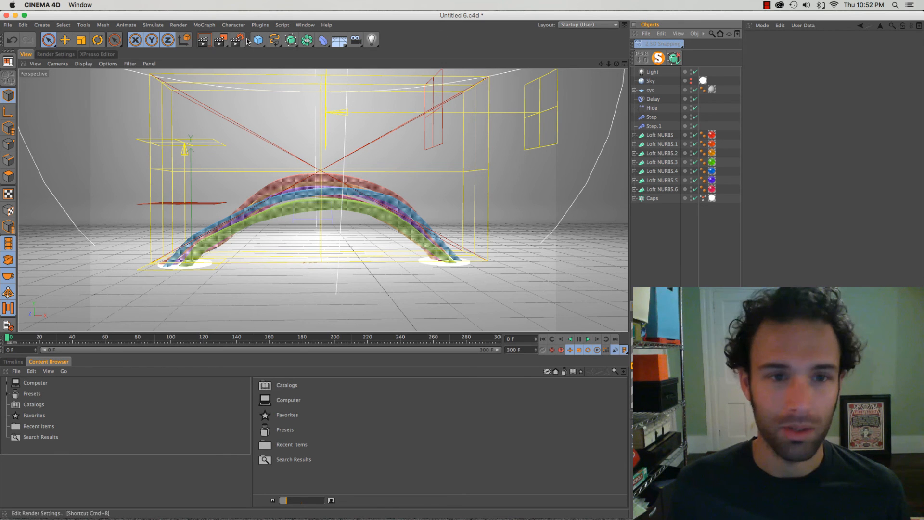
{"action": "left_click", "coordinate": [659, 136]}
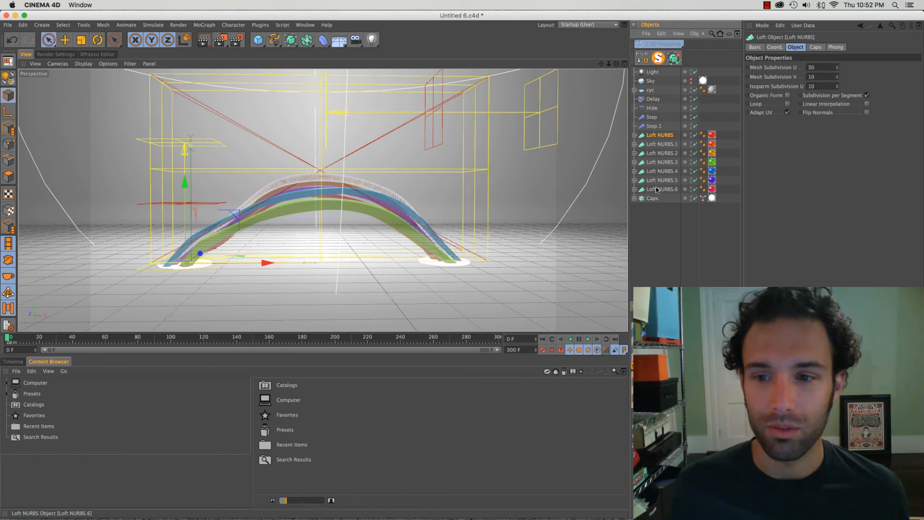
{"action": "left_click", "coordinate": [653, 199]}
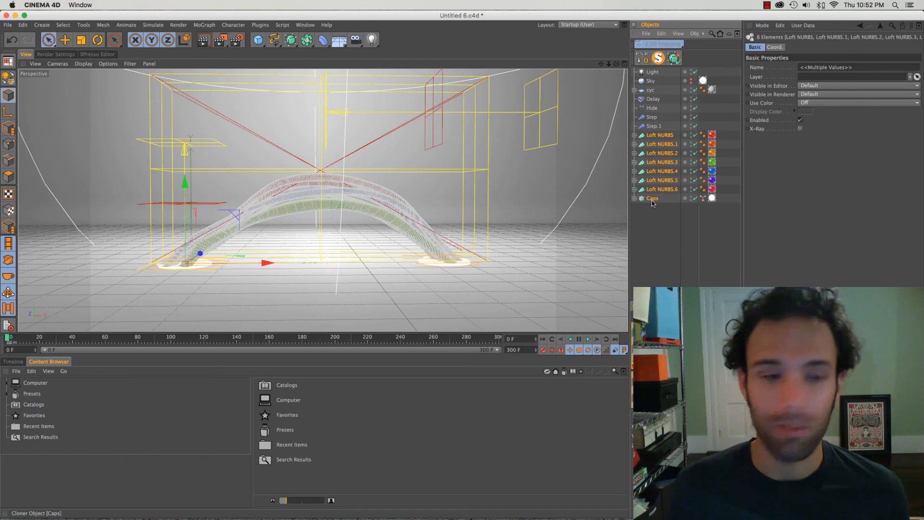
{"action": "left_click", "coordinate": [661, 217]}
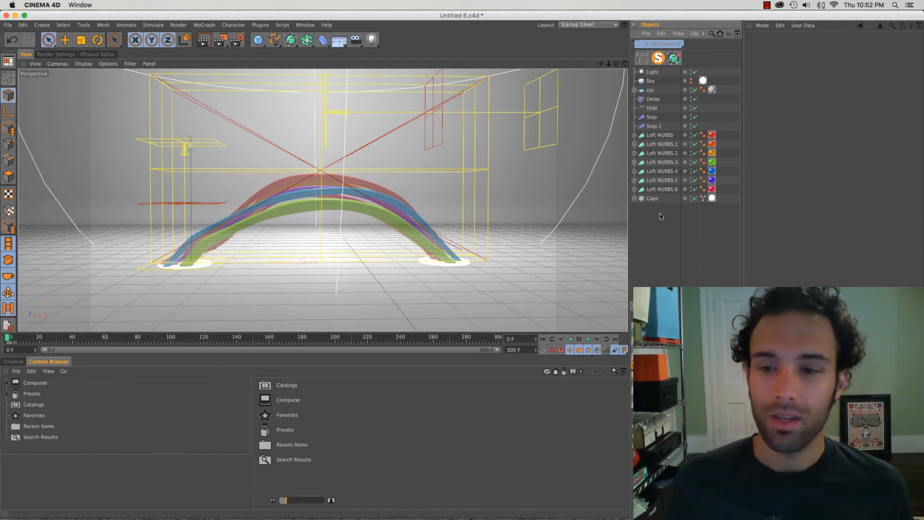
Create a null, zero its transform under the Cylinder in Caps with Reset PSR, and place it above the first Loft NURBS.
{"action": "left_click", "coordinate": [258, 40]}
{"action": "left_click", "coordinate": [287, 50]}
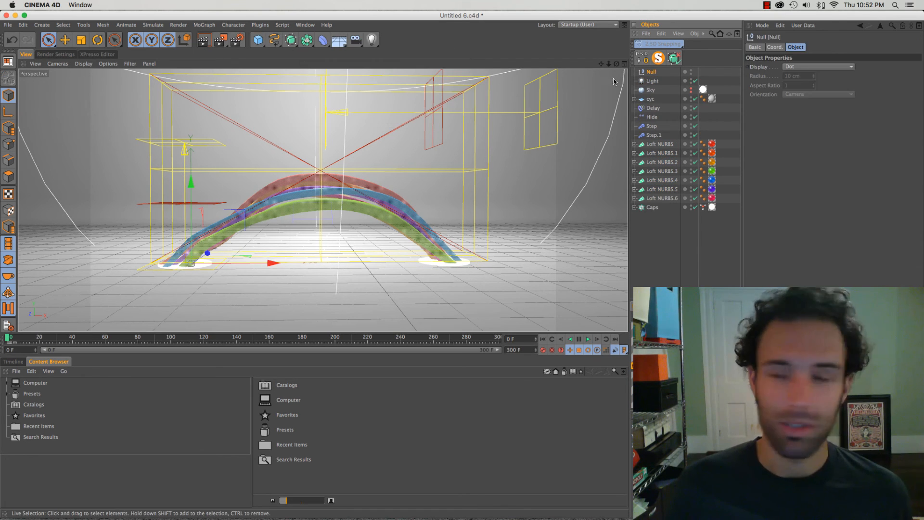
{"action": "left_click_drag", "start_coordinate": [653, 72], "coordinate": [662, 208]}
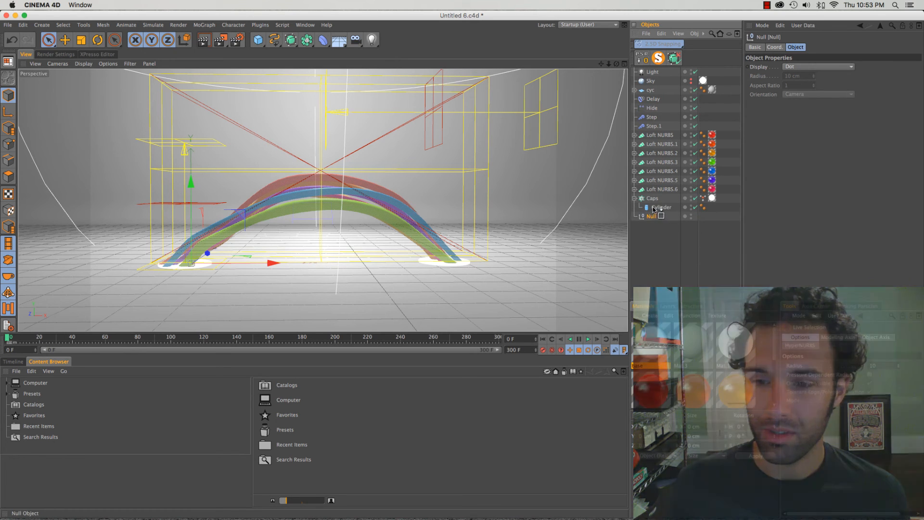
{"action": "left_click", "coordinate": [664, 209]}
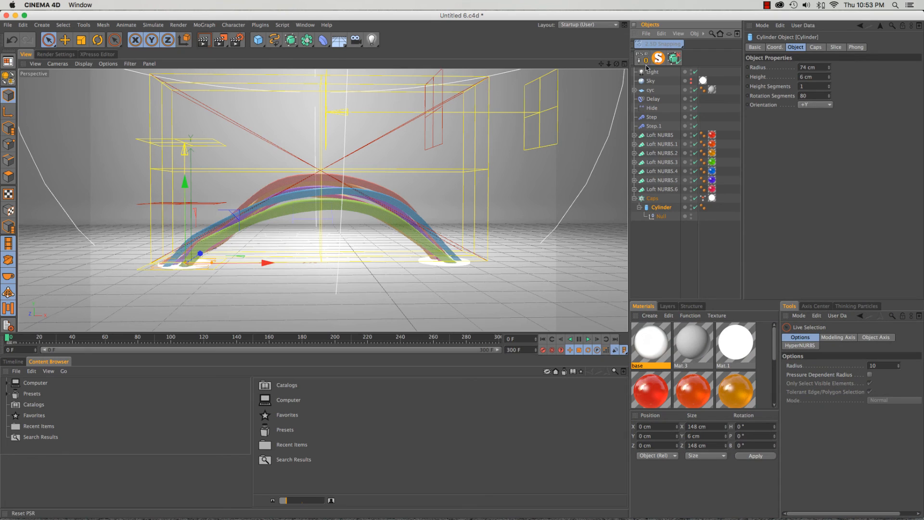
{"action": "left_click", "coordinate": [662, 217]}
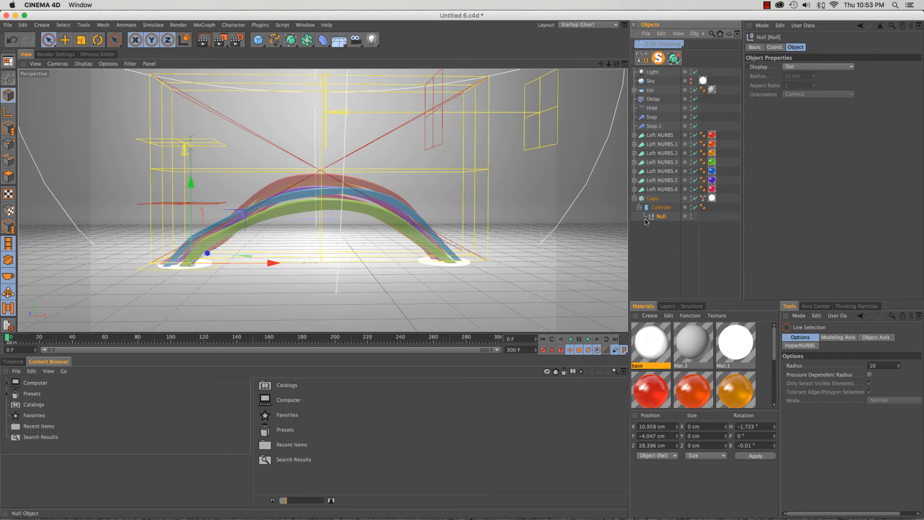
{"action": "left_click", "coordinate": [645, 60]}
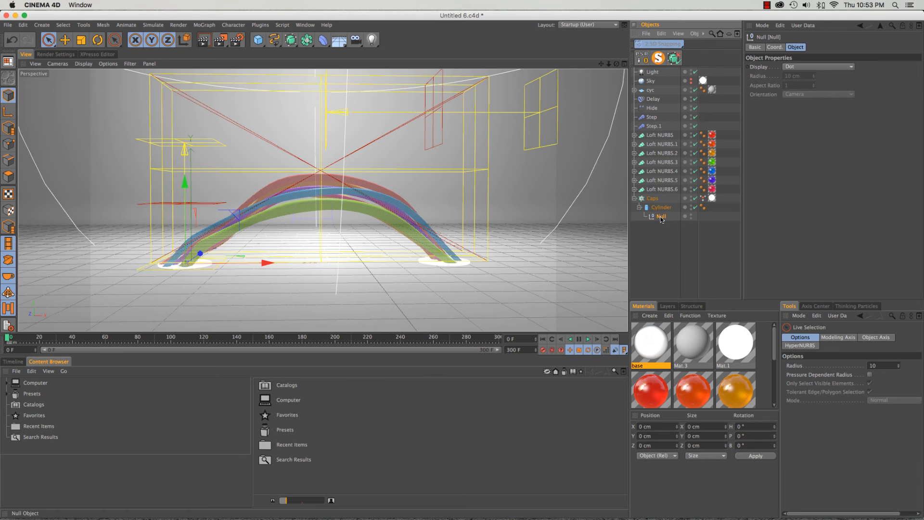
{"action": "left_click_drag", "start_coordinate": [661, 217], "coordinate": [636, 134]}
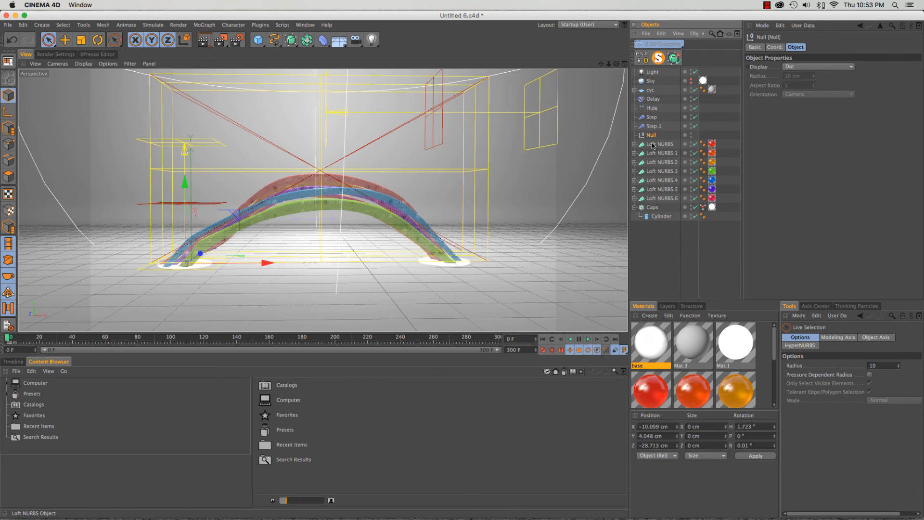
Parent all seven Loft NURBS objects and Caps with its Cylinder under the new null.
{"action": "left_click", "coordinate": [653, 145]}
{"action": "left_click", "coordinate": [661, 217], "text": "shift"}
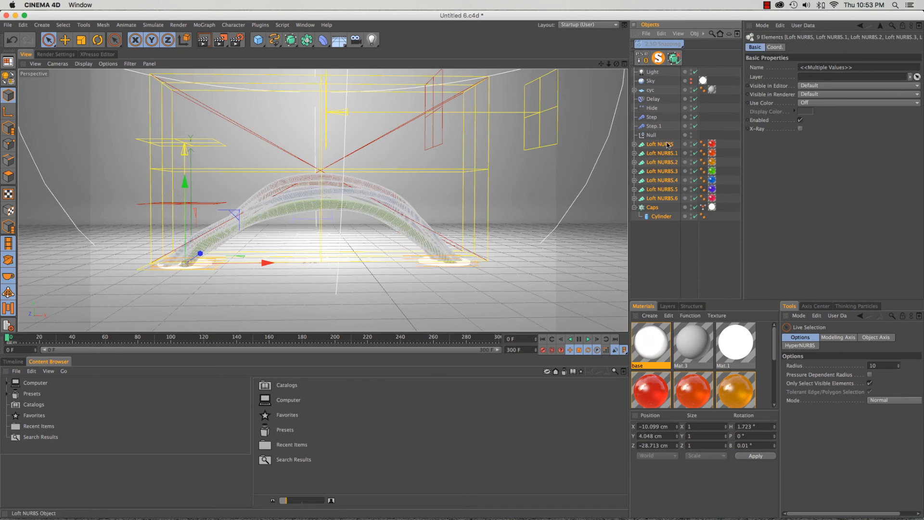
{"action": "left_click_drag", "start_coordinate": [665, 147], "coordinate": [653, 136]}
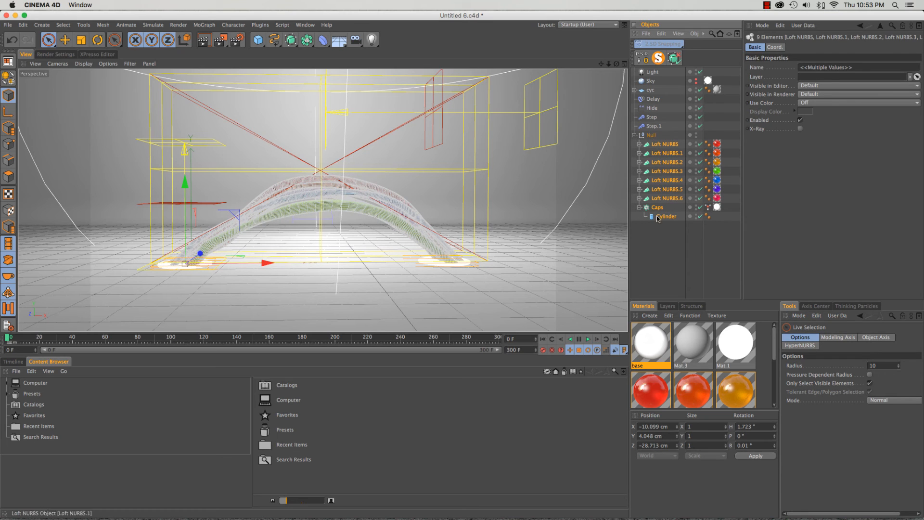
{"action": "left_click", "coordinate": [667, 283]}
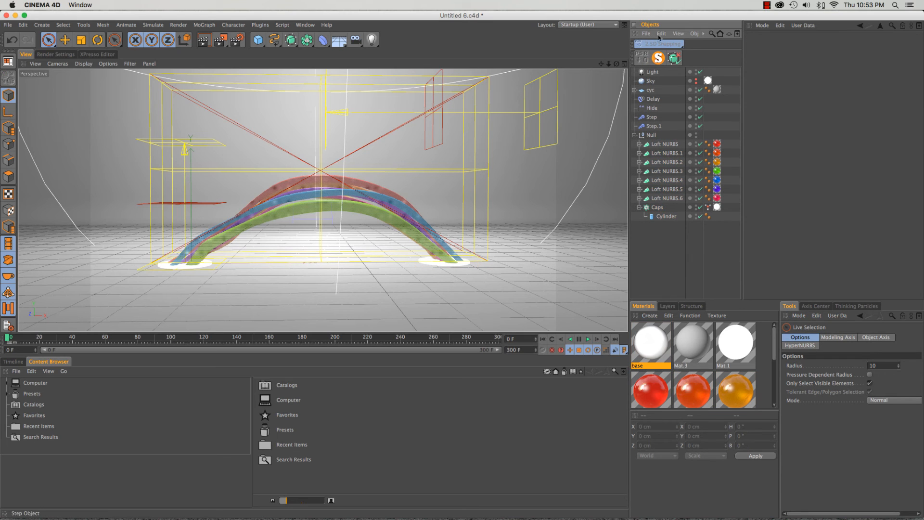
Look up the Reset PSR command by filtering the customizable commands for "psr", and close the command list.
{"action": "left_click", "coordinate": [305, 25]}
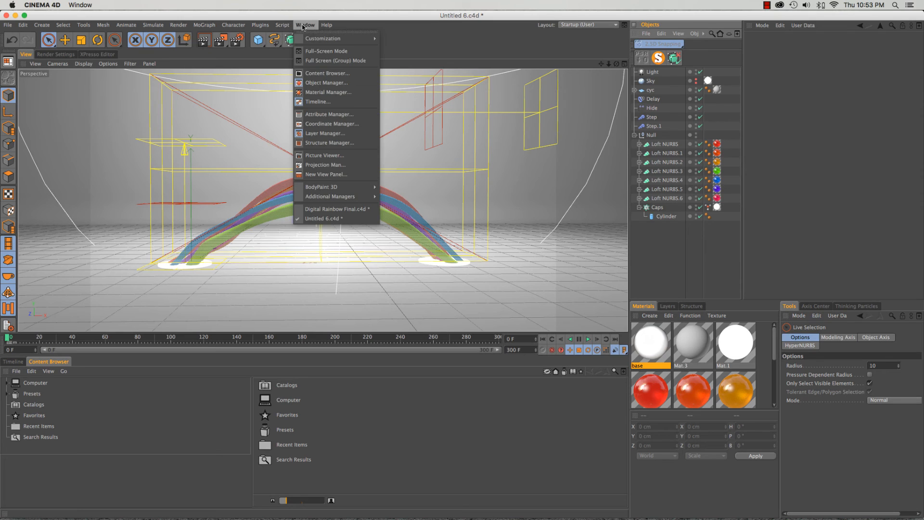
{"action": "mouse_move", "coordinate": [337, 38]}
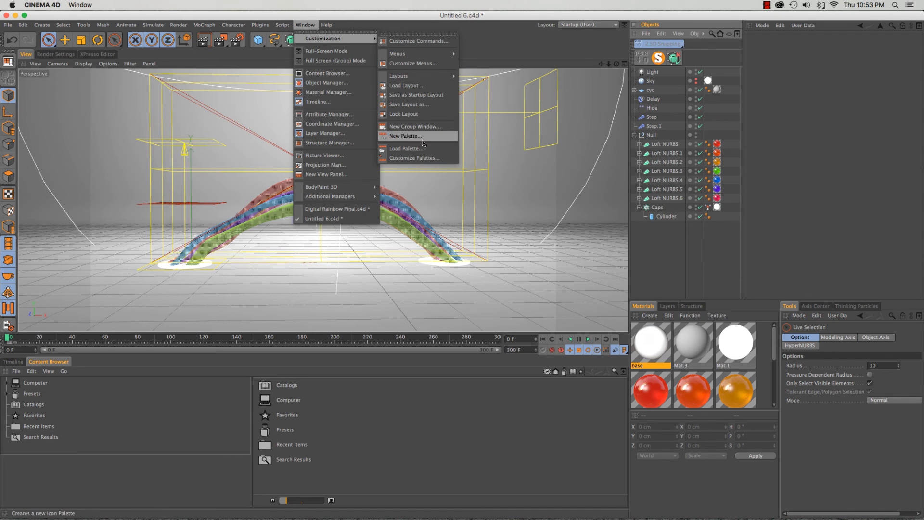
{"action": "left_click", "coordinate": [421, 158]}
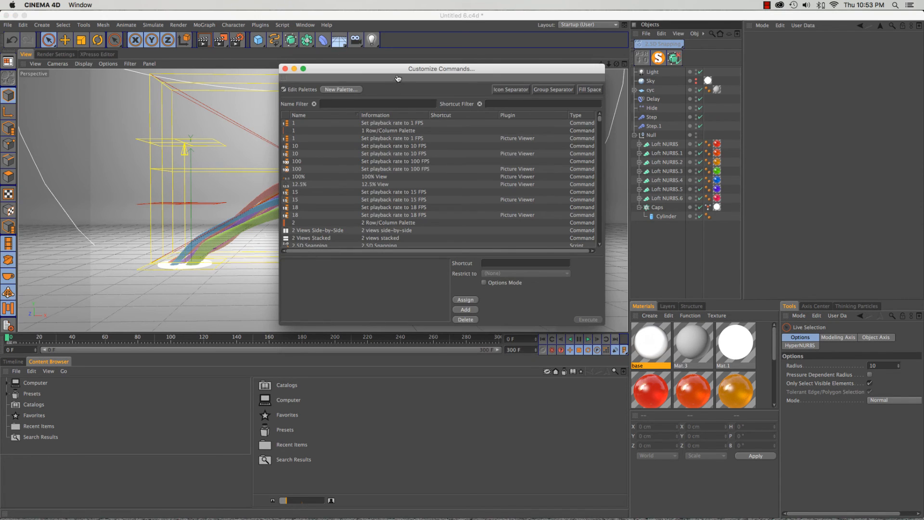
{"action": "left_click", "coordinate": [376, 105]}
{"action": "type", "text": "psr"}
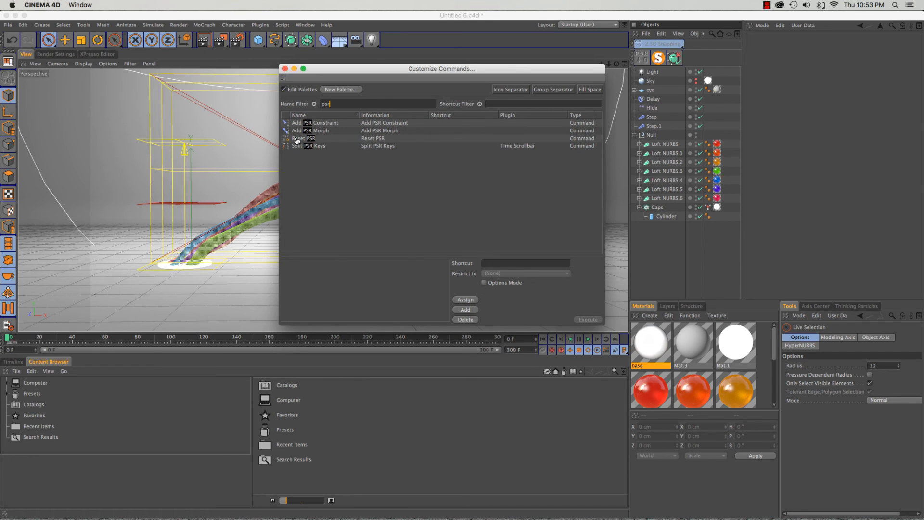
{"action": "left_click_drag", "start_coordinate": [297, 140], "coordinate": [288, 105]}
{"action": "left_click", "coordinate": [284, 68]}
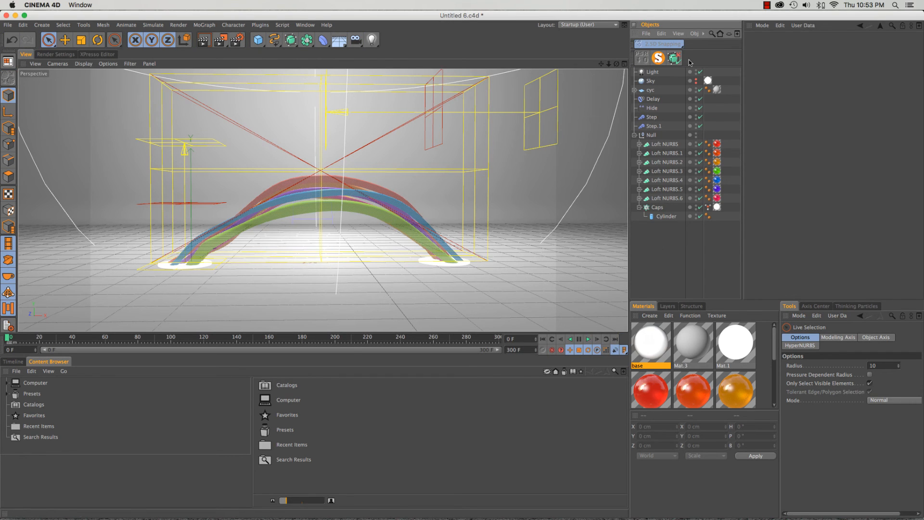
Add a Rigid Body tag to the null holding the Loft NURBS objects and Caps.
{"action": "left_click", "coordinate": [652, 136]}
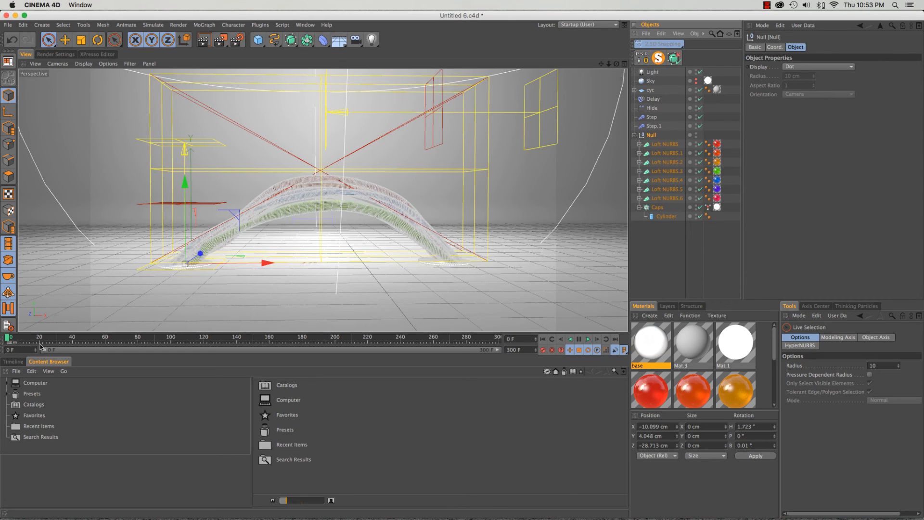
{"action": "right_click", "coordinate": [653, 136]}
{"action": "mouse_move", "coordinate": [682, 141]}
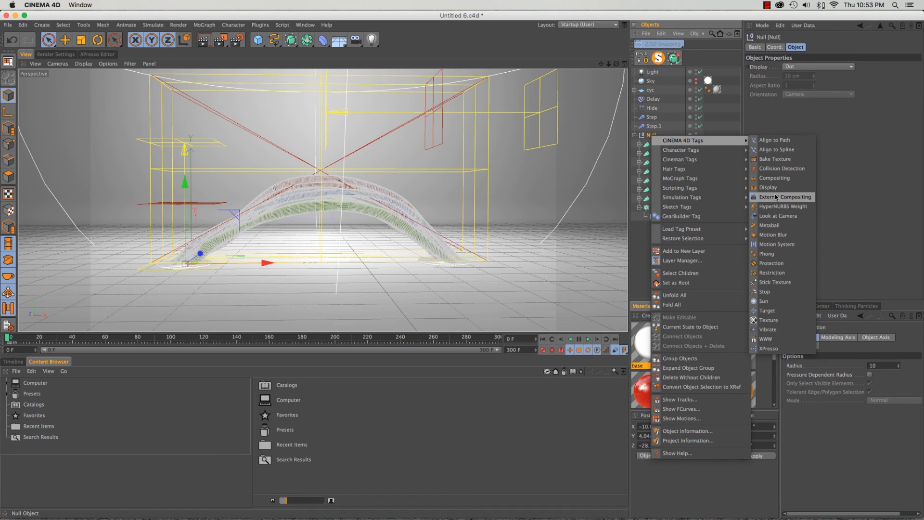
{"action": "mouse_move", "coordinate": [736, 206]}
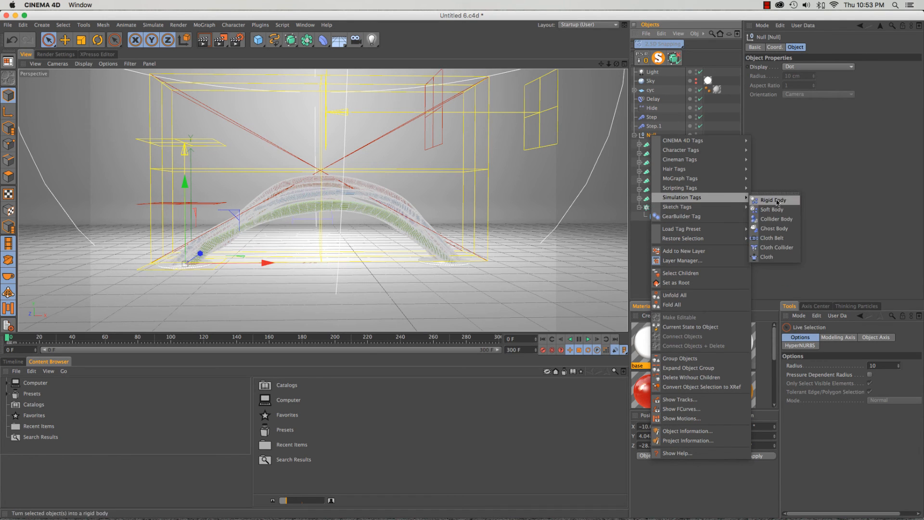
{"action": "left_click", "coordinate": [772, 201]}
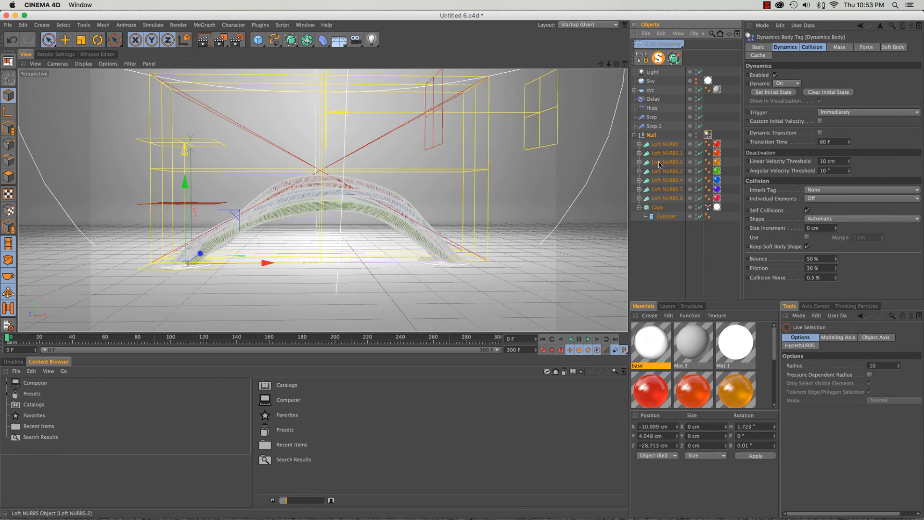
Group Delay, Hide, both Step effectors and the rainbow null under an outer null, and move the dynamics tag onto it.
{"action": "left_click", "coordinate": [652, 137]}
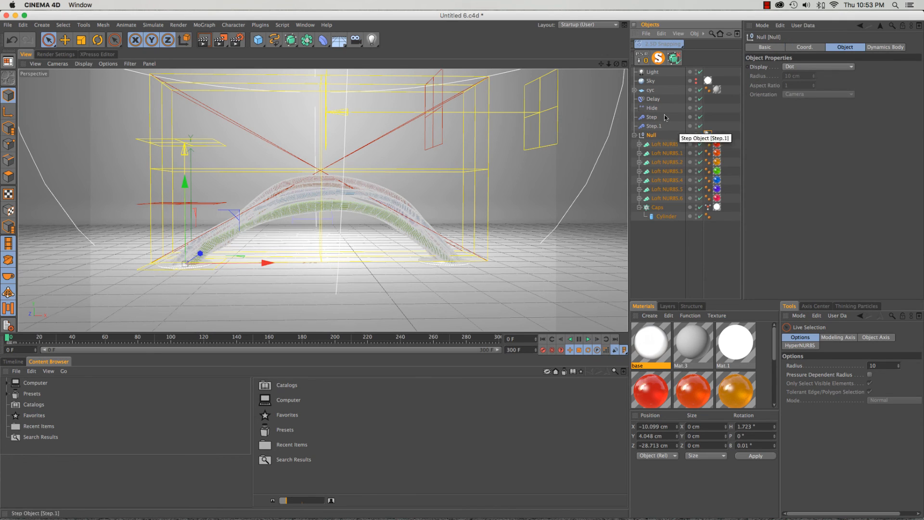
{"action": "left_click", "coordinate": [654, 99]}
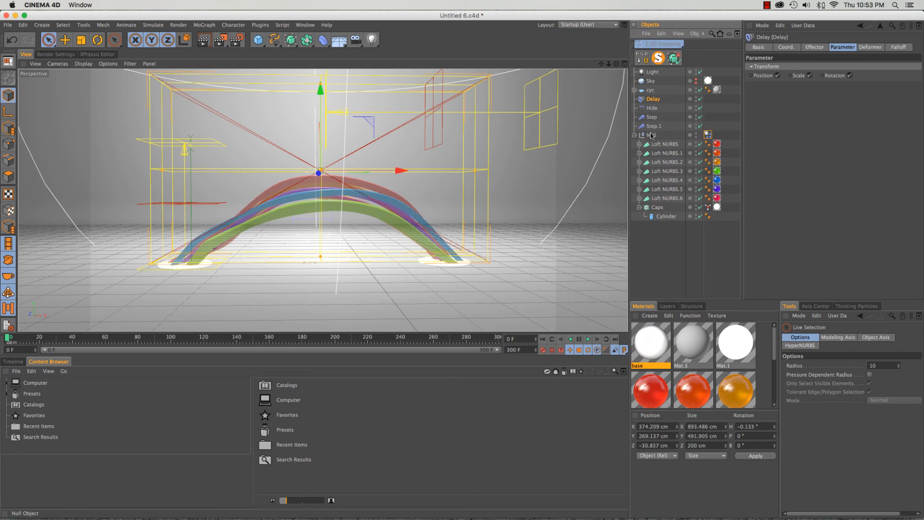
{"action": "left_click", "coordinate": [649, 137]}
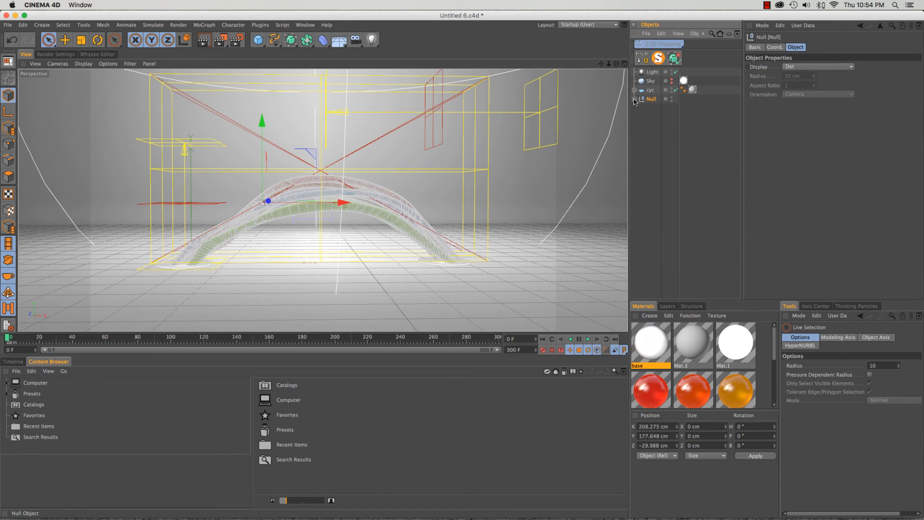
{"action": "left_click", "coordinate": [634, 99]}
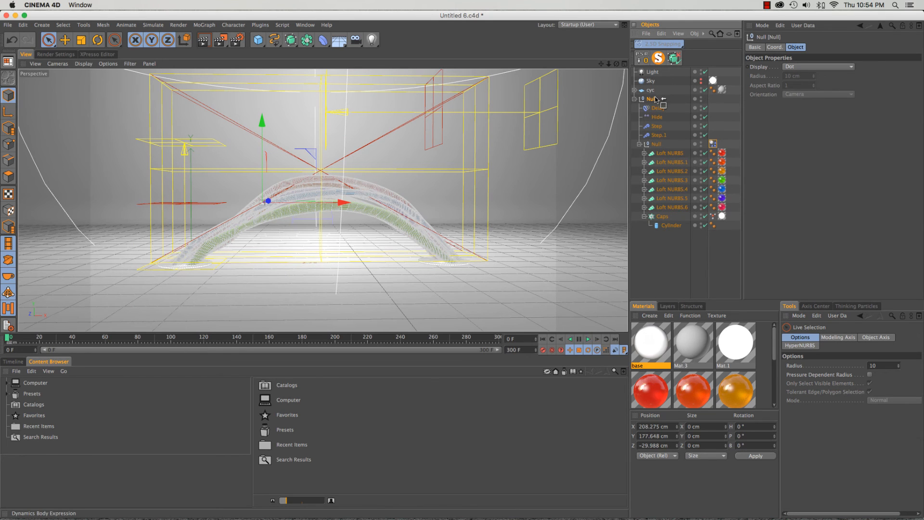
{"action": "left_click_drag", "start_coordinate": [655, 100], "coordinate": [652, 101]}
{"action": "left_click", "coordinate": [651, 99]}
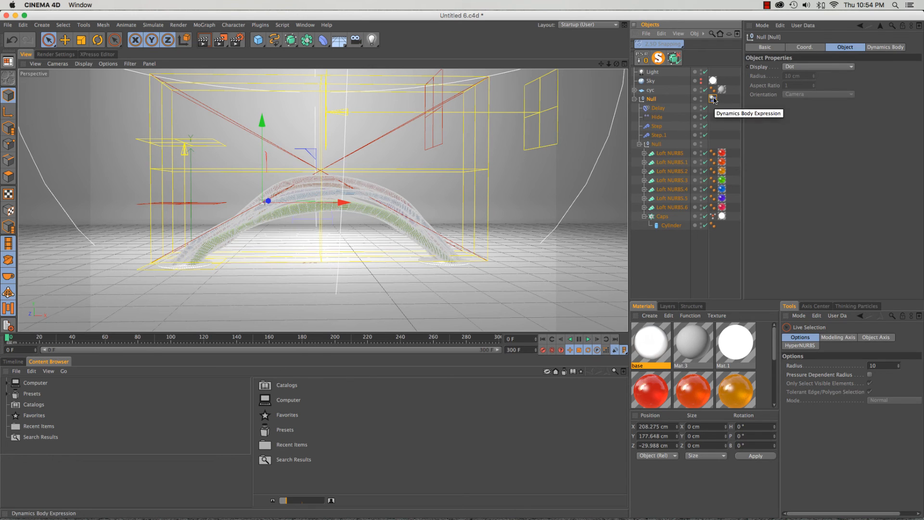
{"action": "left_click", "coordinate": [714, 98]}
Add a Collider Body tag to the cyc plane.
{"action": "left_click", "coordinate": [651, 91]}
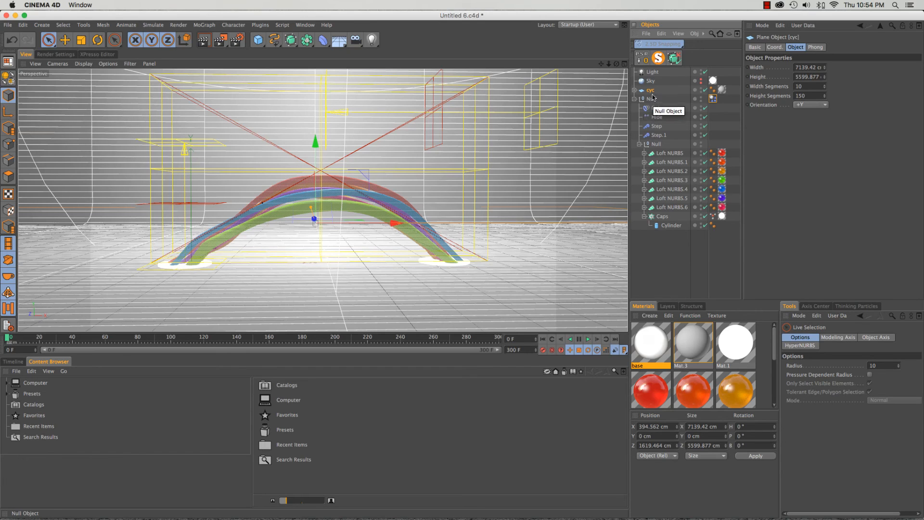
{"action": "right_click", "coordinate": [652, 91]}
{"action": "mouse_move", "coordinate": [681, 95]}
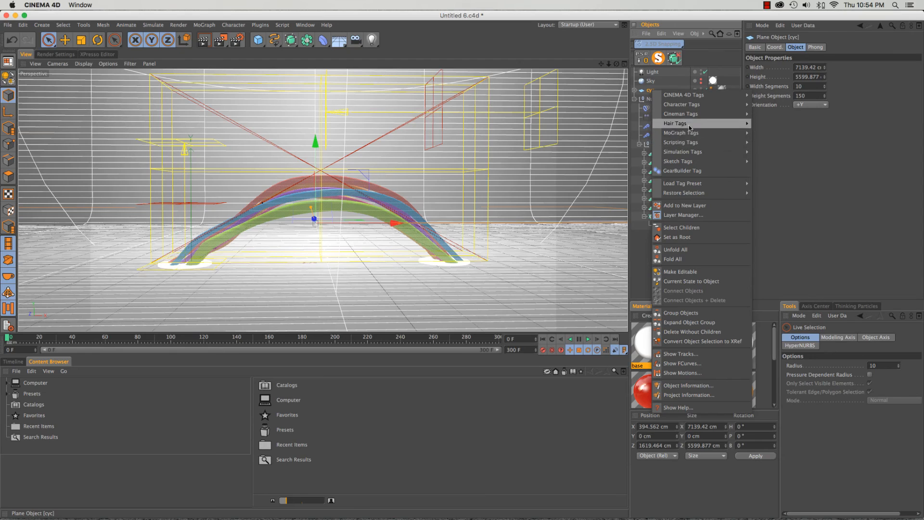
{"action": "mouse_move", "coordinate": [695, 153]}
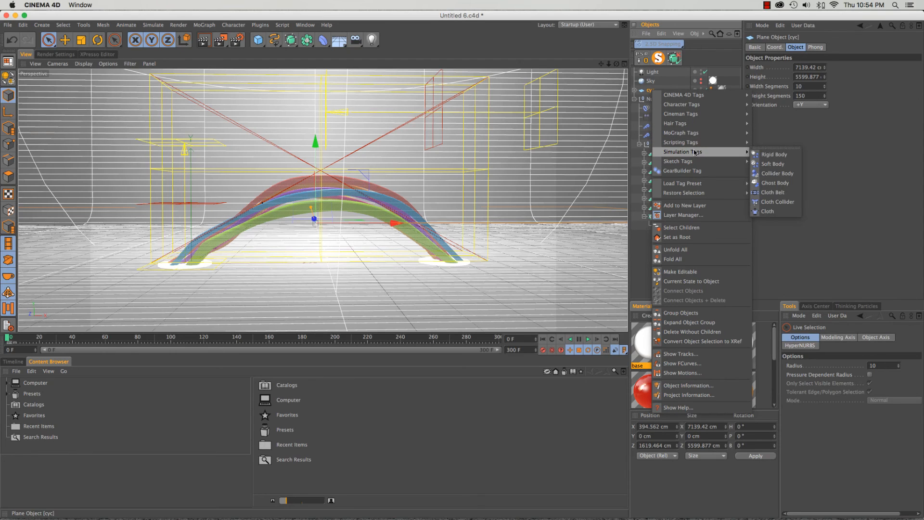
{"action": "left_click", "coordinate": [777, 173]}
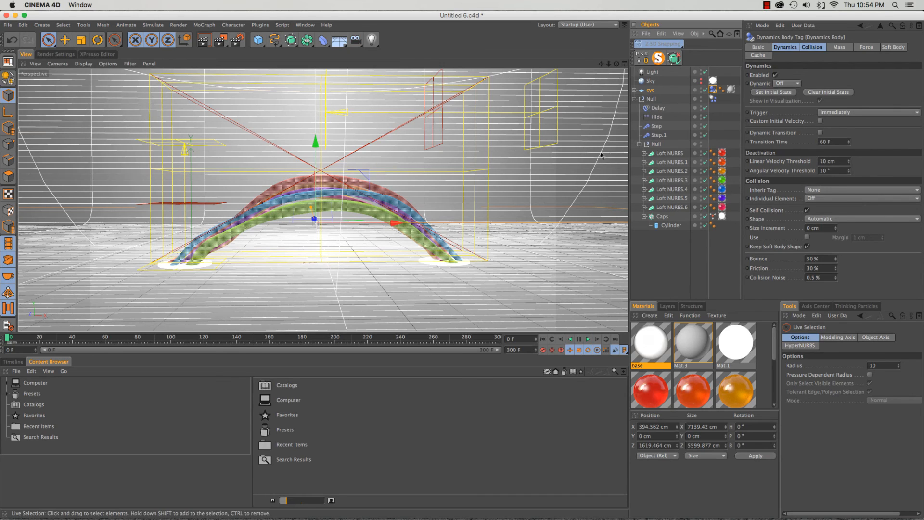
Play the simulation, return to frame 0, and try raising the outer null to about 263 cm in Y.
{"action": "key", "text": "F8"}
{"action": "left_click", "coordinate": [10, 339]}
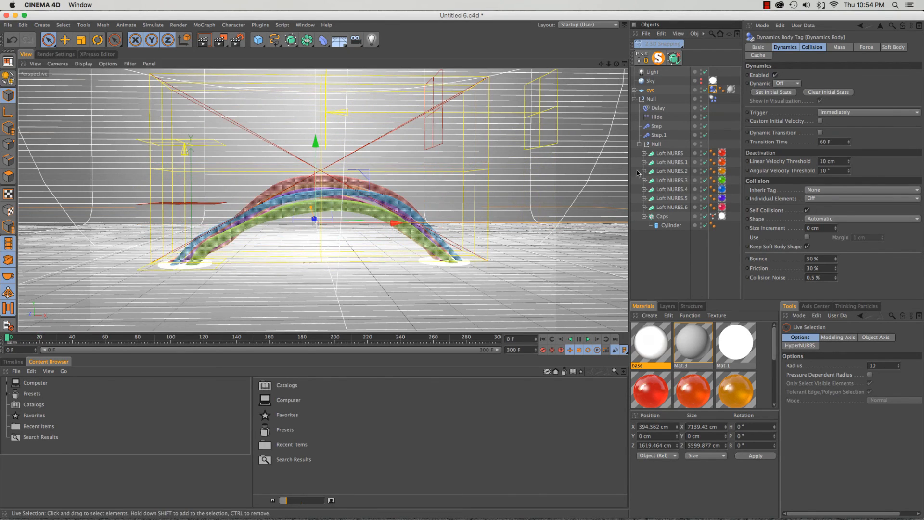
{"action": "left_click", "coordinate": [652, 99]}
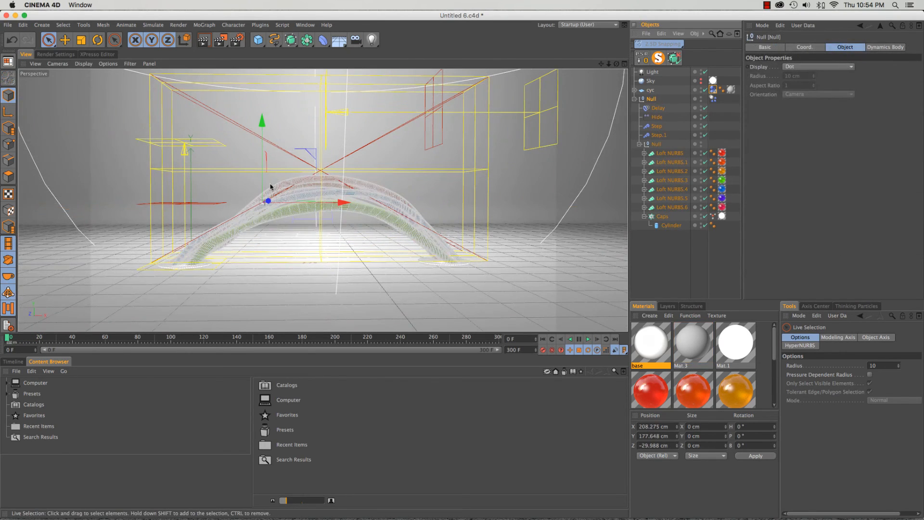
{"action": "left_click_drag", "start_coordinate": [260, 128], "coordinate": [261, 102]}
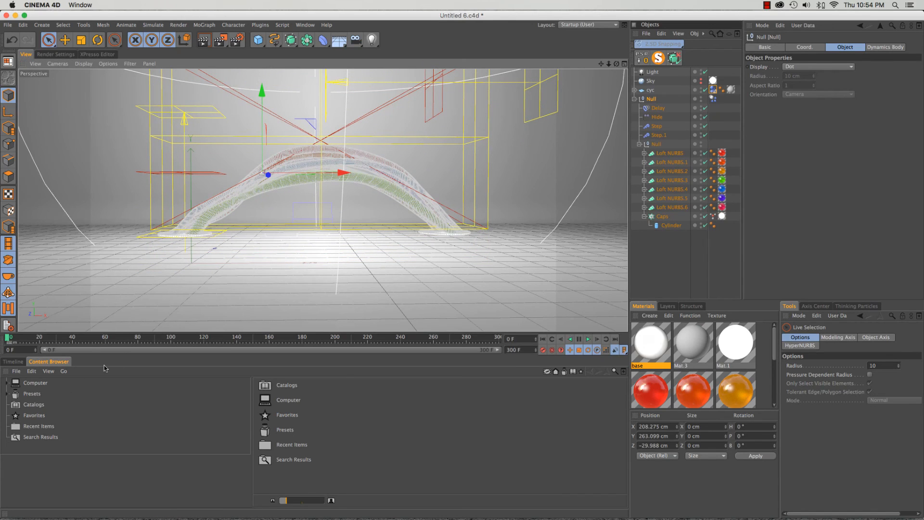
{"action": "key", "text": "super+z"}
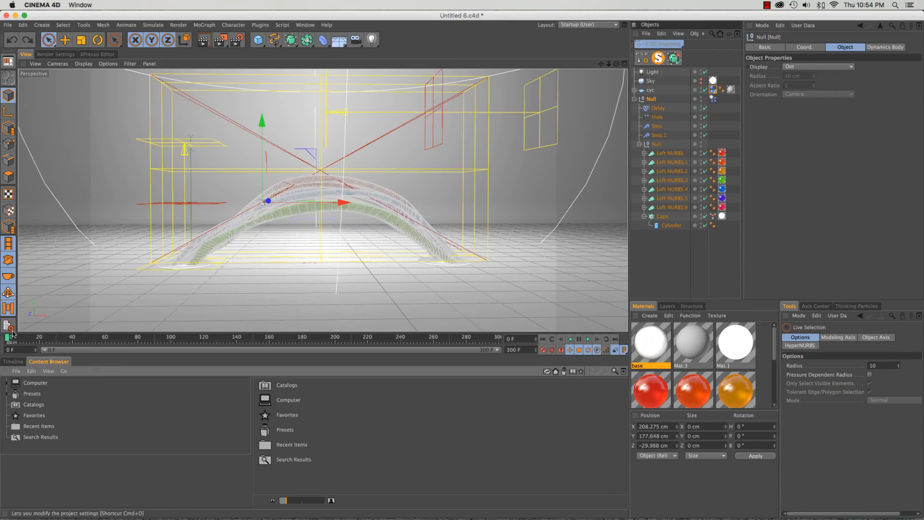
Set the outer null's collision shape to Another Object and assign the Cylinder inside Caps as that object.
{"action": "left_click", "coordinate": [714, 98]}
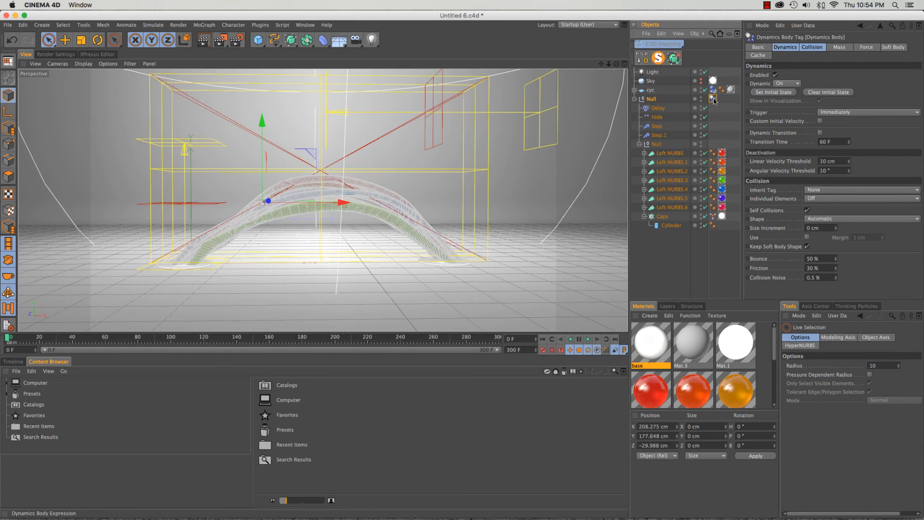
{"action": "left_click", "coordinate": [836, 219]}
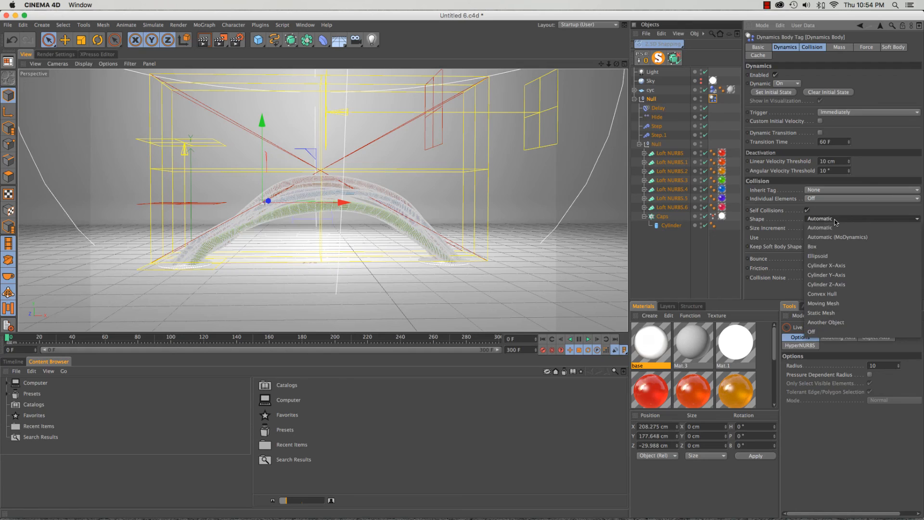
{"action": "left_click", "coordinate": [845, 323]}
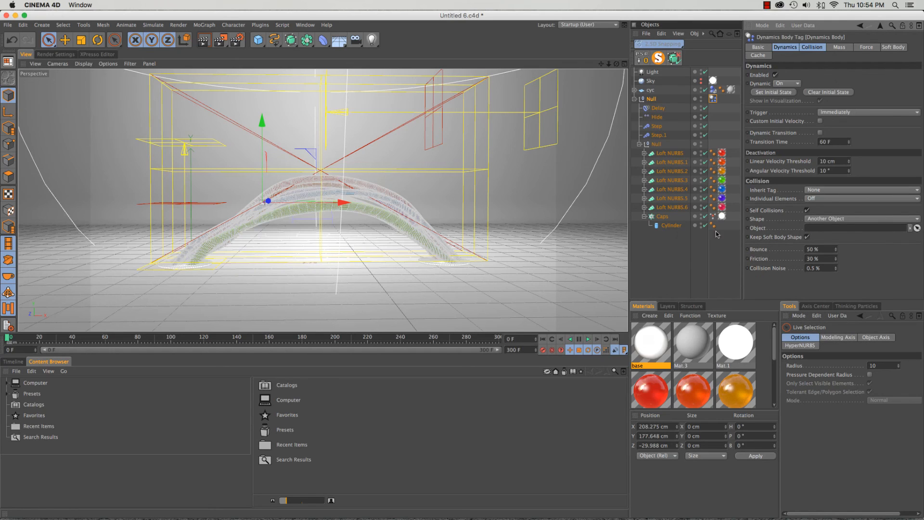
{"action": "left_click_drag", "start_coordinate": [672, 225], "coordinate": [818, 230]}
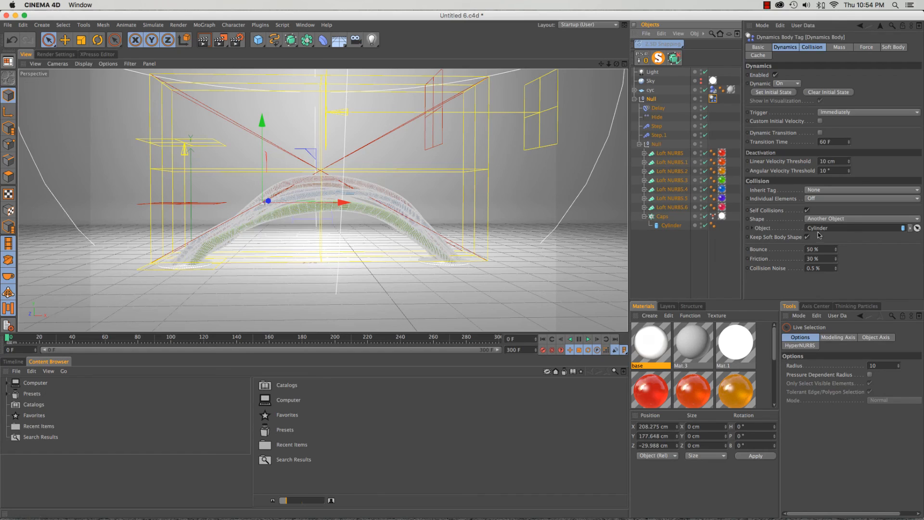
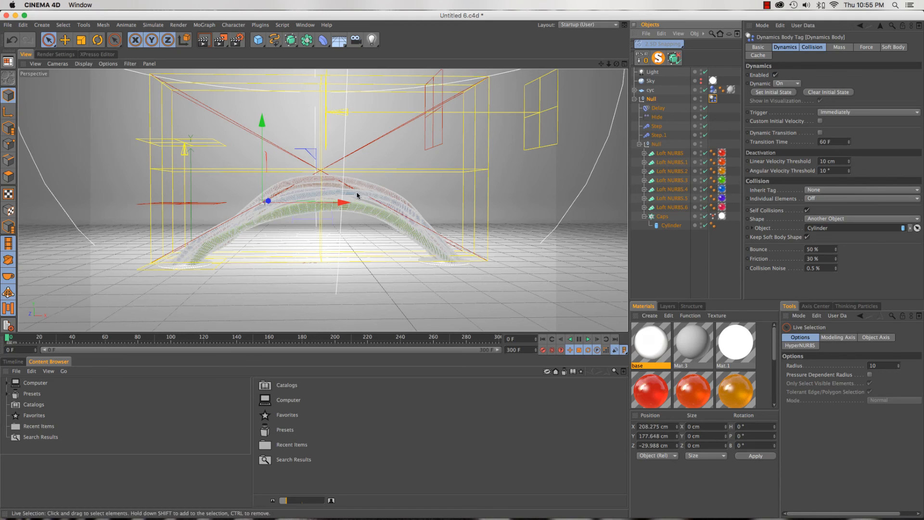
Raise the outer null to about 364 cm in Y, play the simulation and return to frame 0.
{"action": "left_click", "coordinate": [655, 102]}
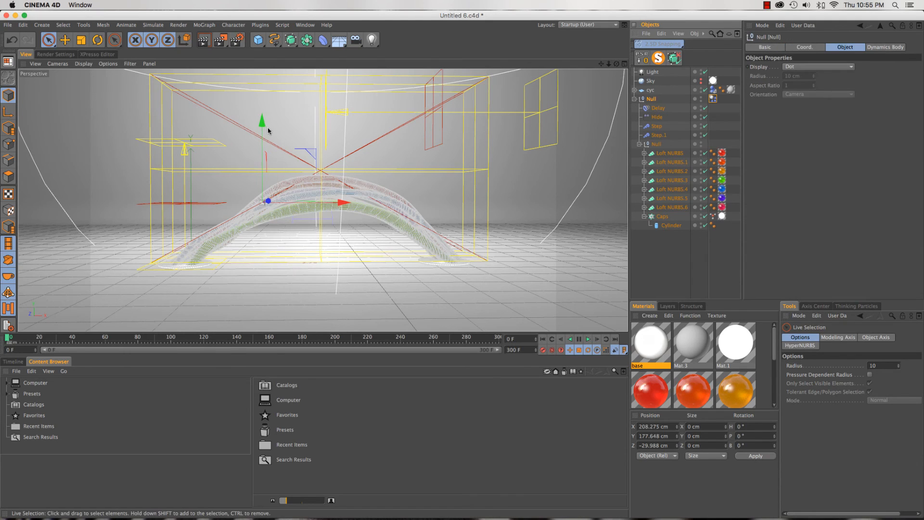
{"action": "left_click_drag", "start_coordinate": [262, 121], "coordinate": [262, 65]}
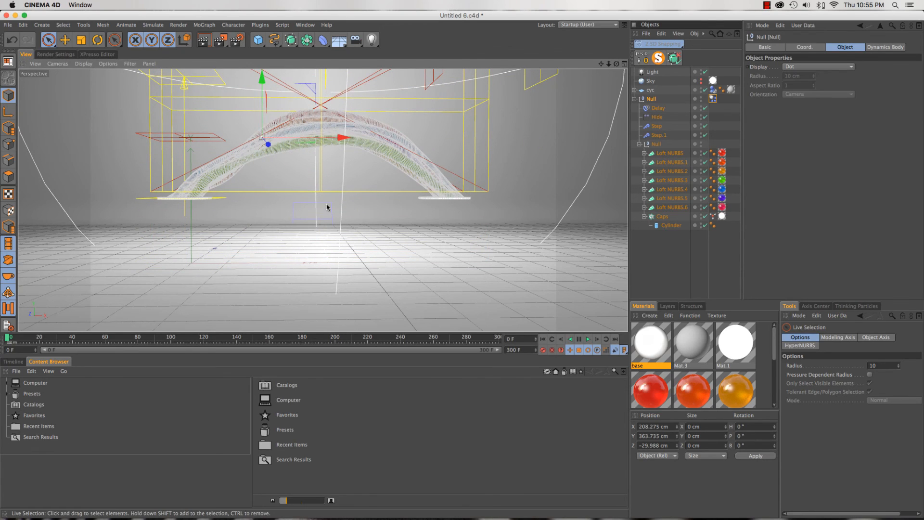
{"action": "key", "text": "F8"}
{"action": "left_click_drag", "start_coordinate": [20, 339], "coordinate": [1, 336]}
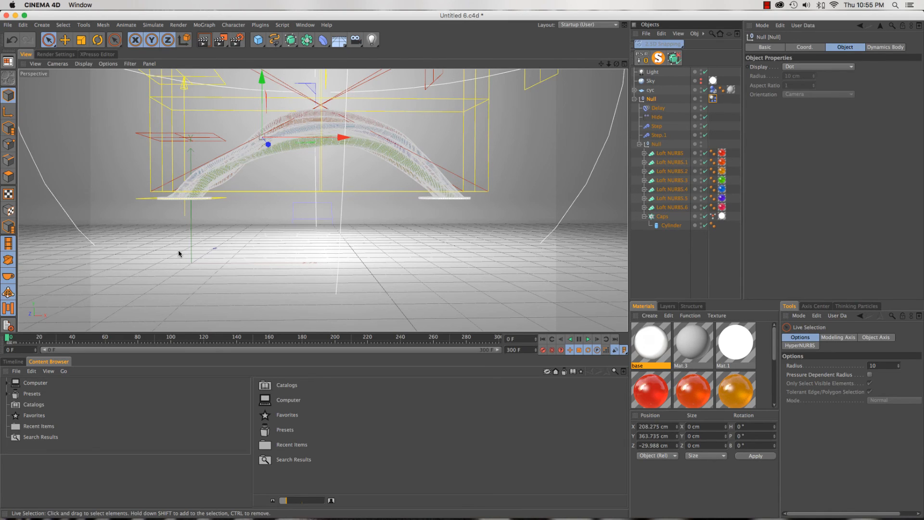
Try the Automatic (MoDynamics) collision shape on the cyc's dynamics tag by playing the simulation, and return to frame 0.
{"action": "left_click", "coordinate": [714, 90]}
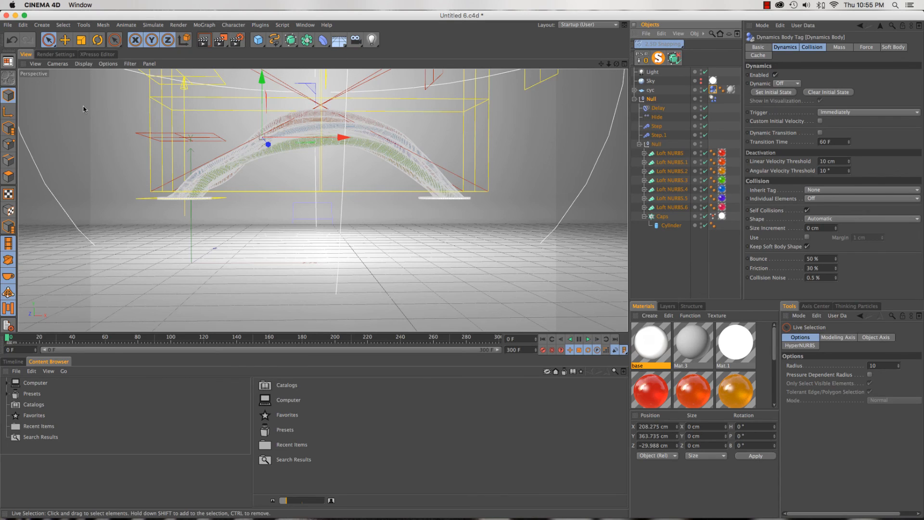
{"action": "left_click", "coordinate": [845, 221]}
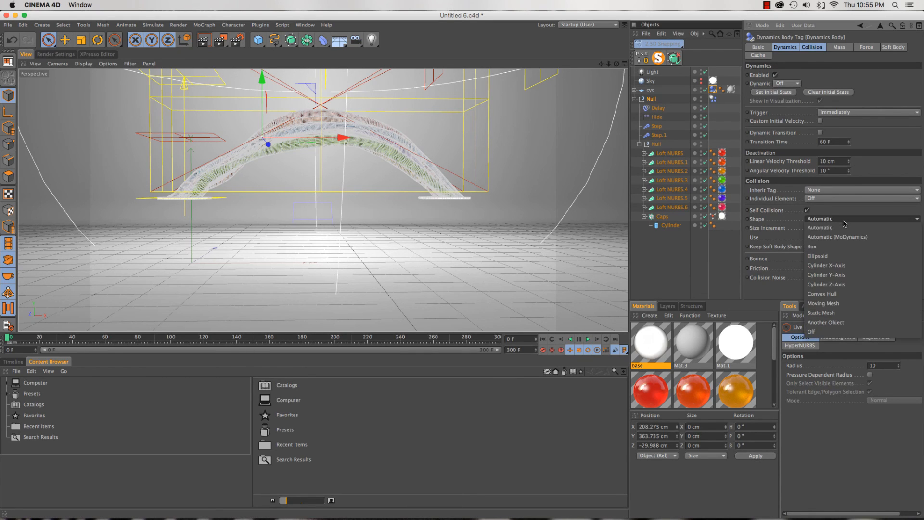
{"action": "left_click", "coordinate": [843, 237]}
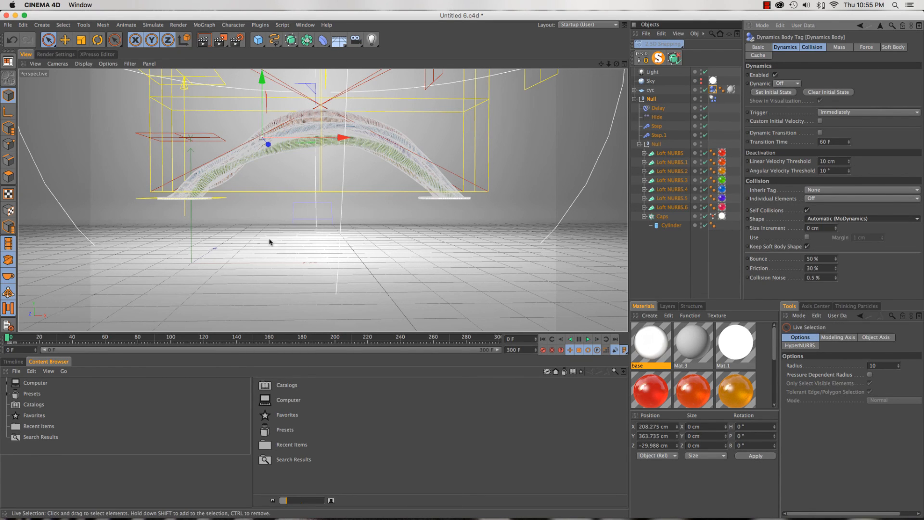
{"action": "key", "text": "F8"}
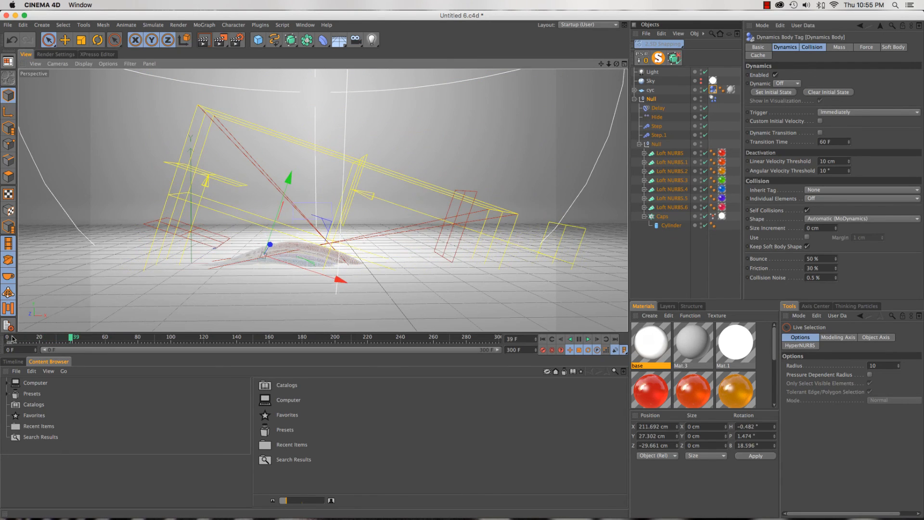
{"action": "left_click", "coordinate": [10, 342]}
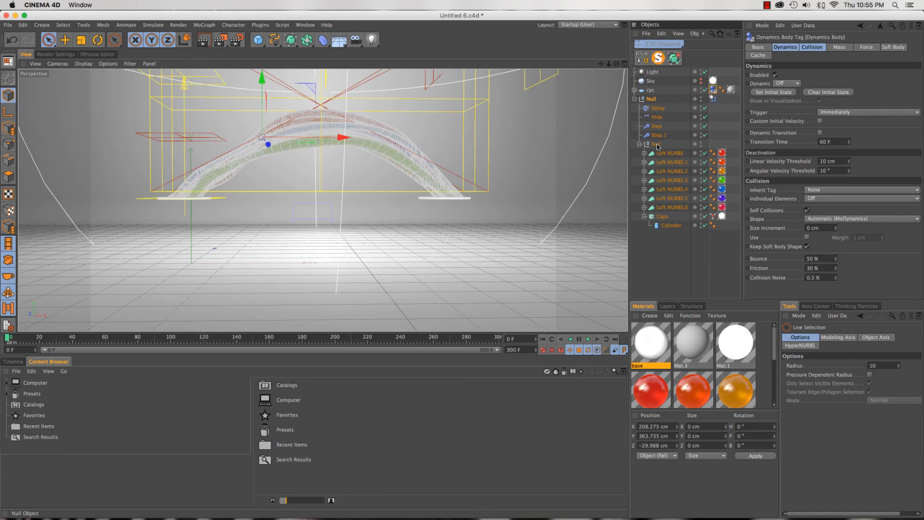
Undo the cyc's collision shape change and the raising of the outer null.
{"action": "key", "text": "super+z"}
{"action": "key", "text": "super+z"}
{"action": "key", "text": "super+z"}
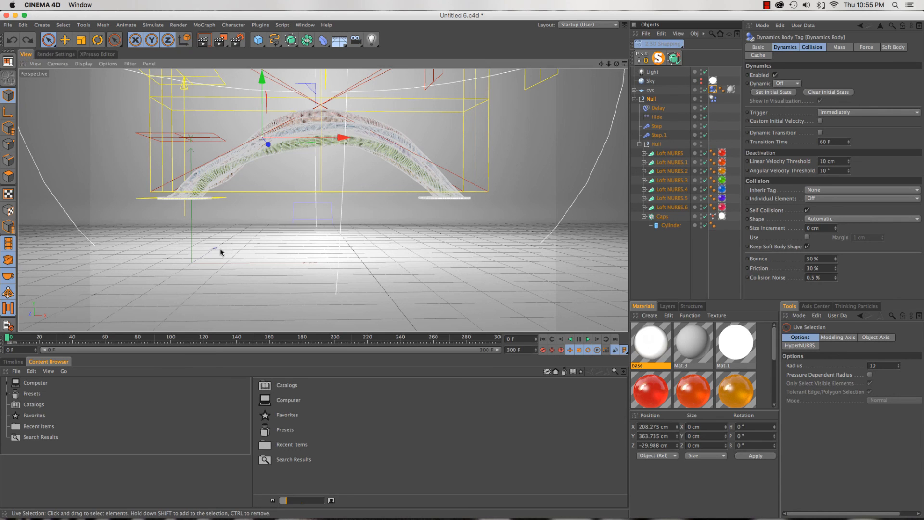
{"action": "scroll", "coordinate": [315, 232], "scroll_direction": "up", "scroll_amount": 3}
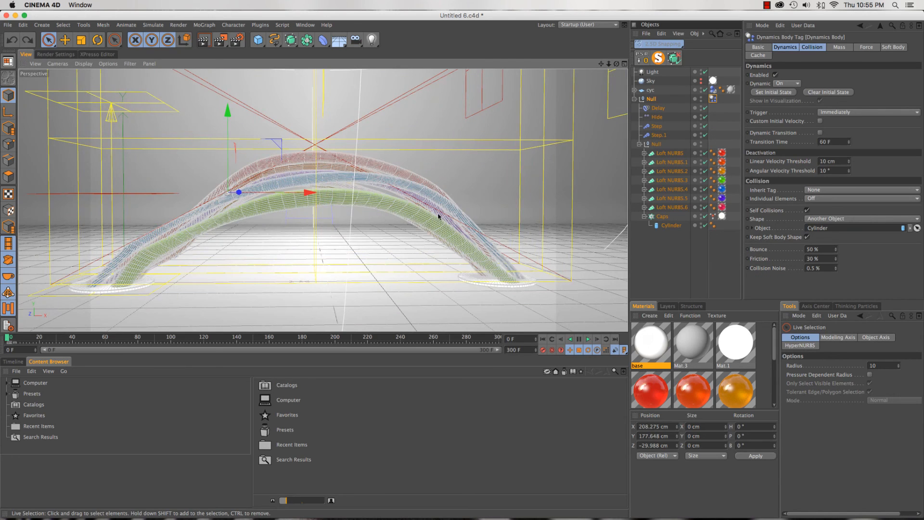
{"action": "scroll", "coordinate": [325, 223], "scroll_direction": "down", "scroll_amount": 5}
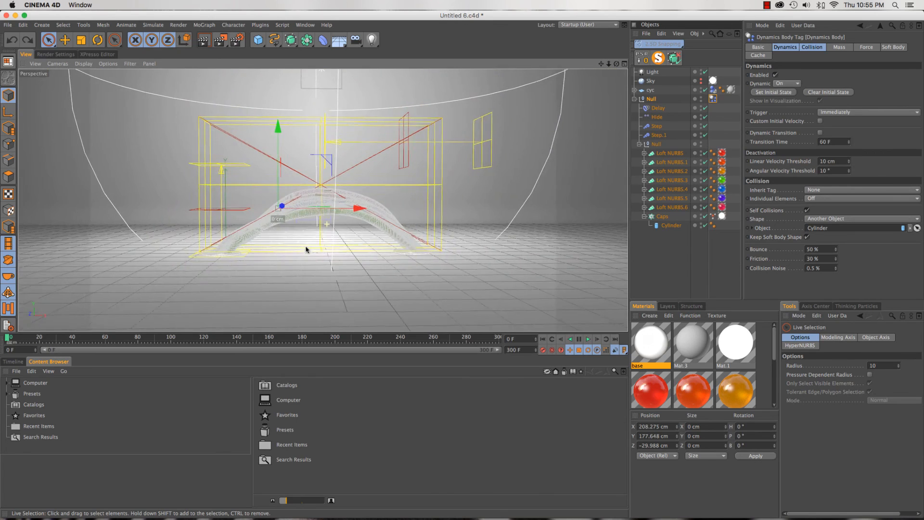
Move the rainbow null and the Delay, Hide, Step and Step.1 effectors out of the outer null, and delete that emptied null.
{"action": "left_click", "coordinate": [657, 145]}
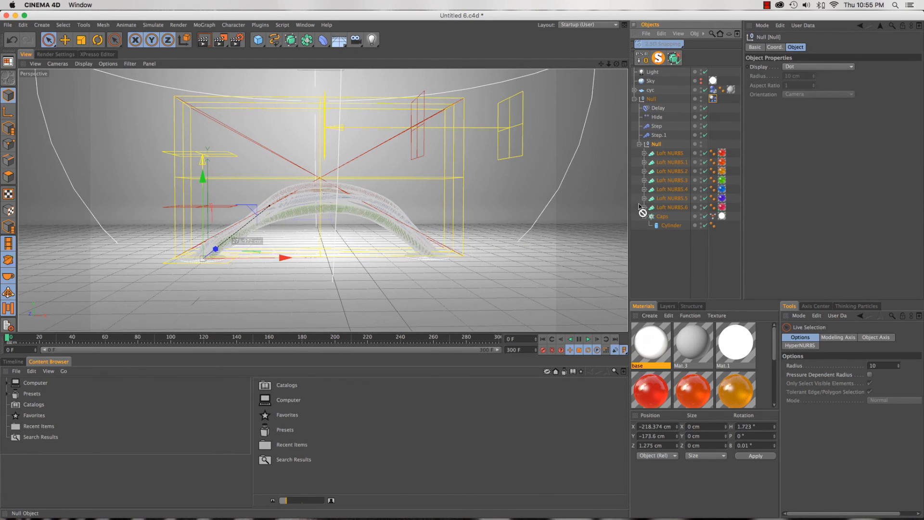
{"action": "left_click_drag", "start_coordinate": [642, 212], "coordinate": [643, 265]}
{"action": "left_click", "coordinate": [653, 100]}
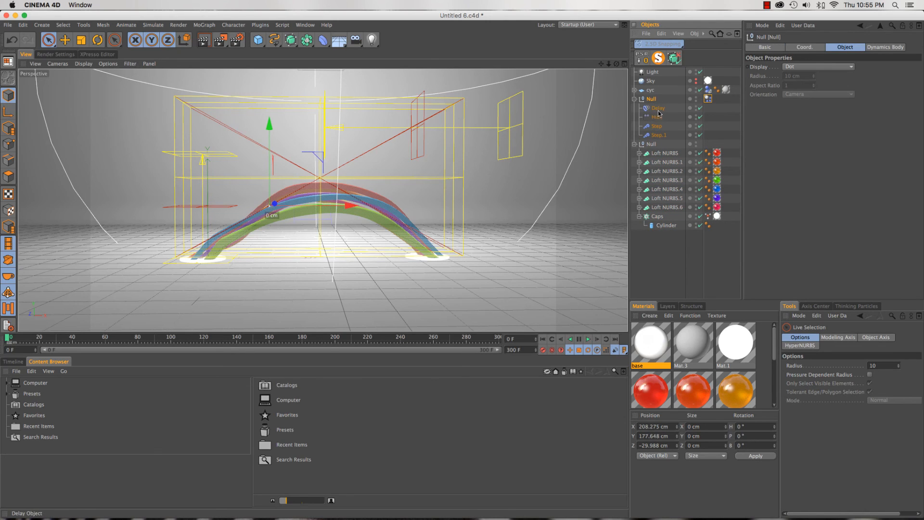
{"action": "left_click", "coordinate": [658, 110]}
{"action": "left_click", "coordinate": [660, 136], "text": "shift"}
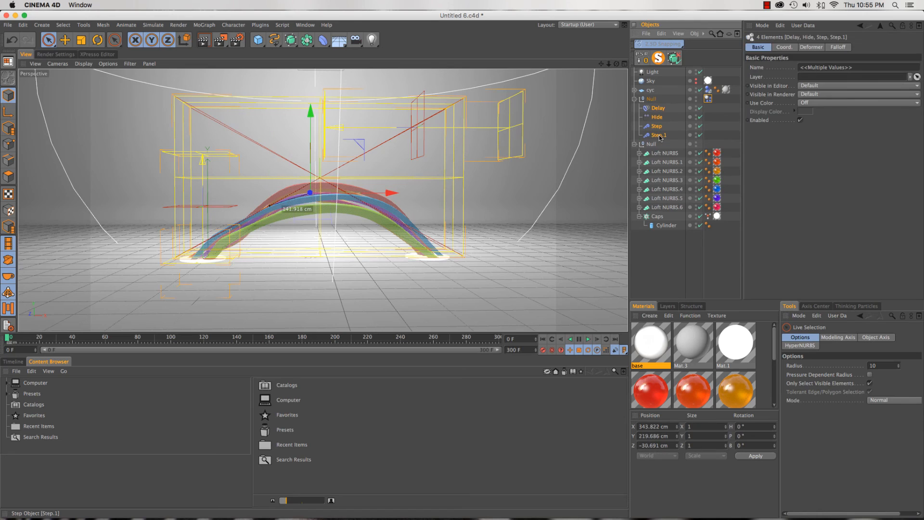
{"action": "left_click_drag", "start_coordinate": [651, 149], "coordinate": [645, 260]}
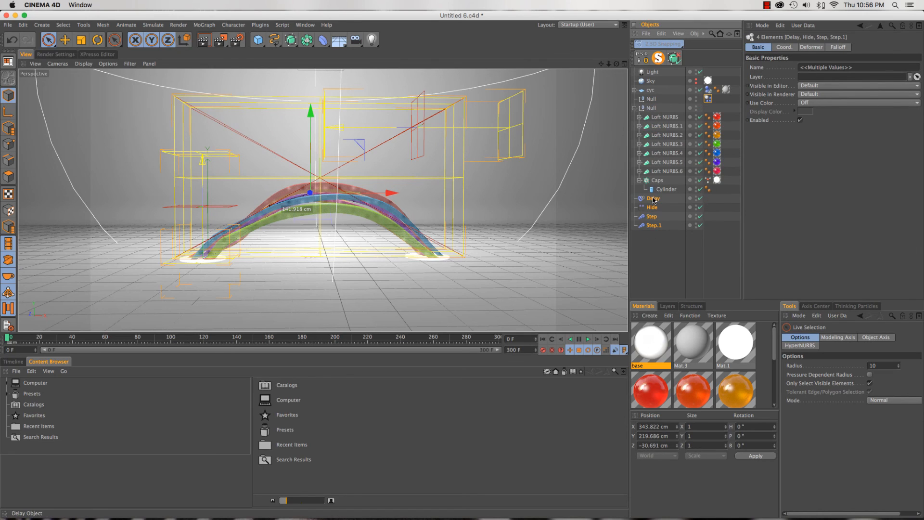
{"action": "left_click_drag", "start_coordinate": [635, 107], "coordinate": [640, 106]}
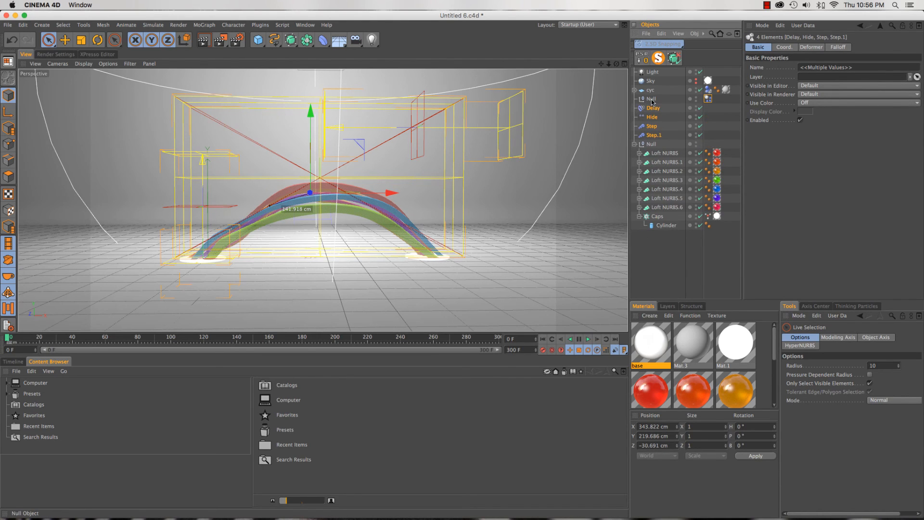
{"action": "left_click", "coordinate": [653, 99]}
{"action": "key", "text": "Delete"}
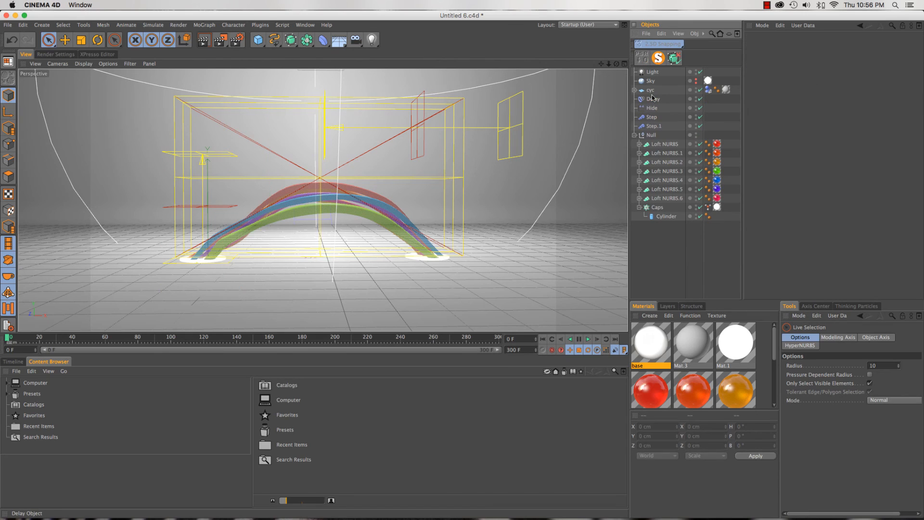
Create a new null, nest it under the Cylinder inside Caps and reset its PSR to align it there.
{"action": "left_click", "coordinate": [652, 136]}
{"action": "left_click_drag", "start_coordinate": [649, 138], "coordinate": [650, 136]}
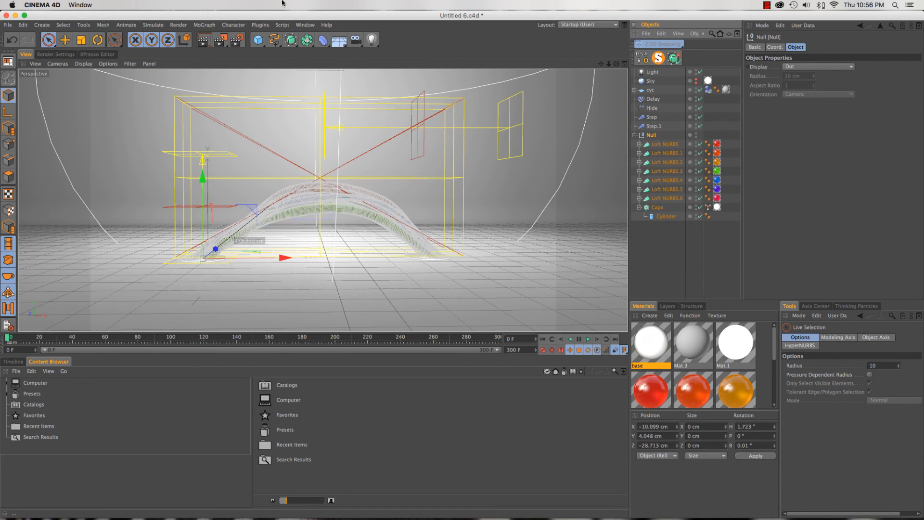
{"action": "left_click_drag", "start_coordinate": [258, 40], "coordinate": [284, 48]}
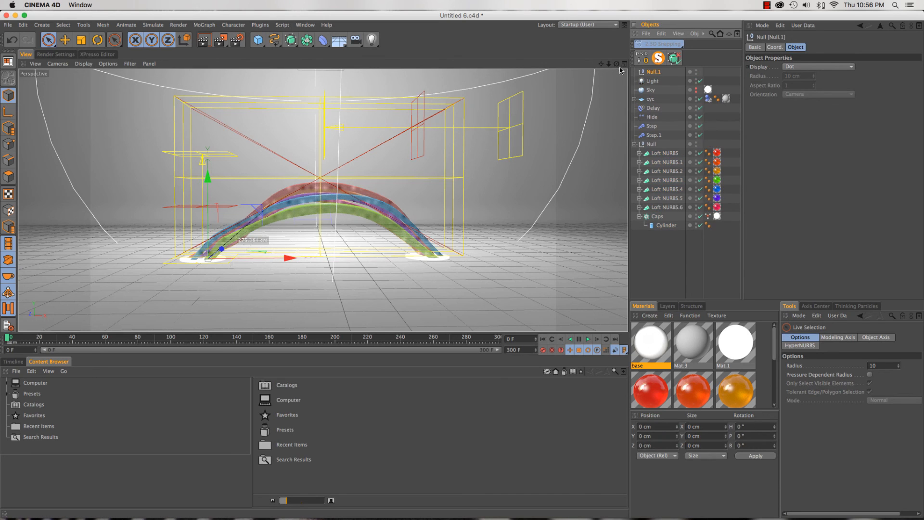
{"action": "left_click_drag", "start_coordinate": [659, 75], "coordinate": [667, 226]}
{"action": "left_click", "coordinate": [645, 62]}
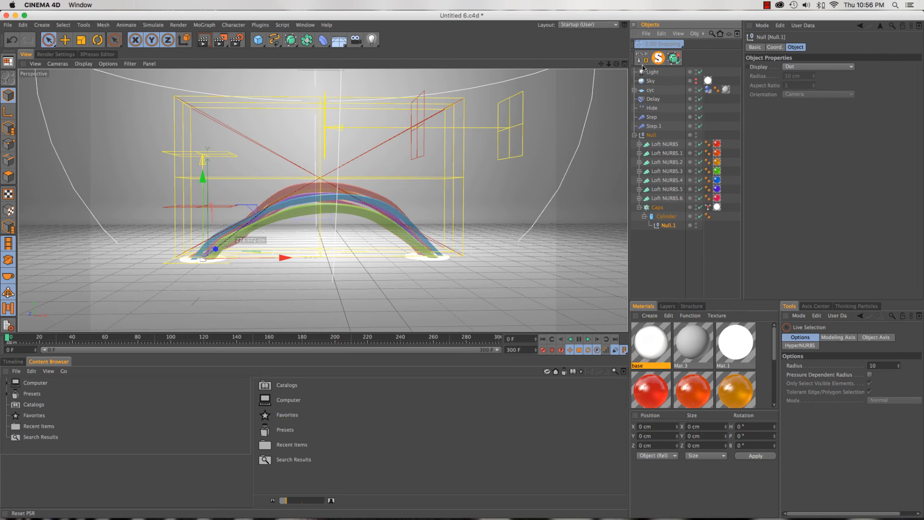
Move the new null to the root, nest Delay, Hide, both Step effectors and the rainbow null under it, and rename it Rainbow.
{"action": "left_click_drag", "start_coordinate": [667, 228], "coordinate": [654, 100]}
{"action": "left_click", "coordinate": [653, 109], "text": "shift"}
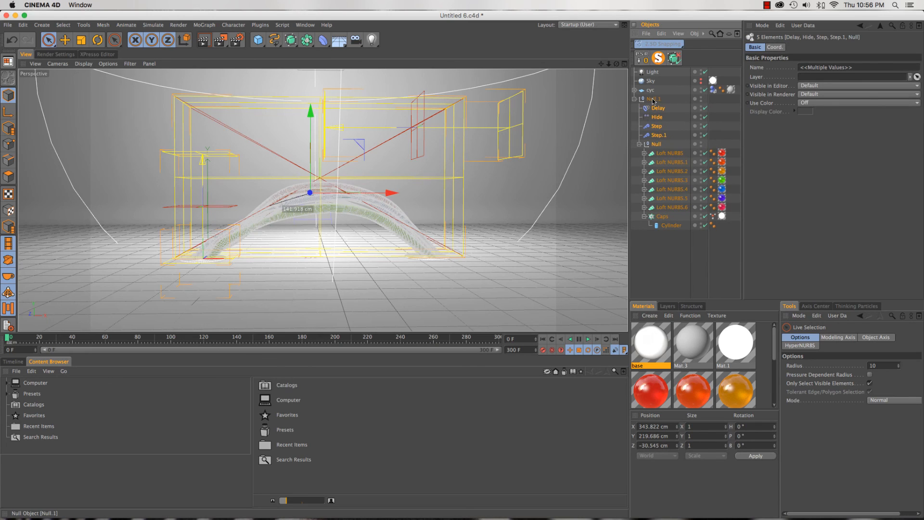
{"action": "left_click", "coordinate": [653, 99]}
{"action": "double_click", "coordinate": [655, 99]}
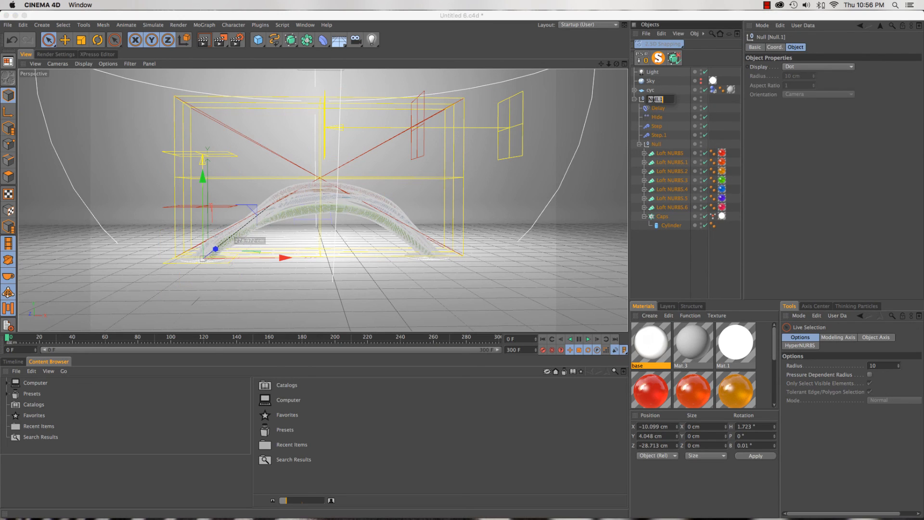
{"action": "type", "text": "Rainbow"}
{"action": "key", "text": "Return"}
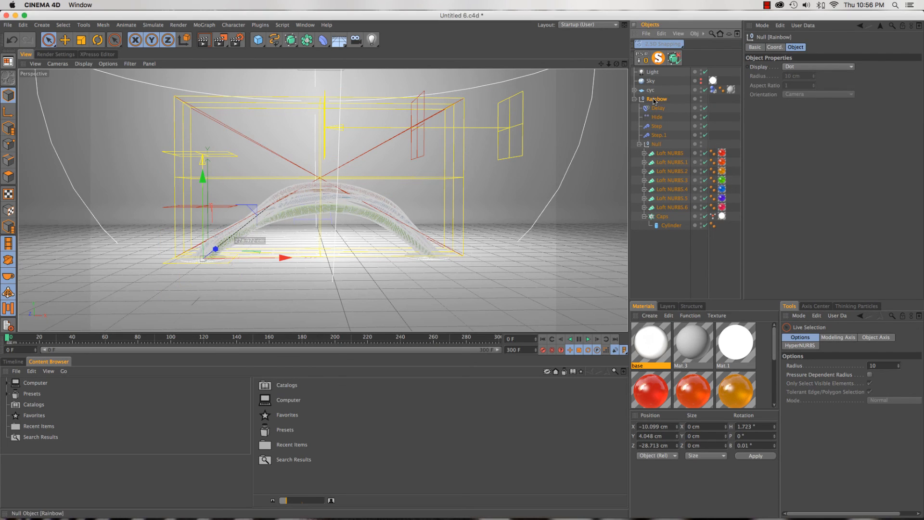
Add a Rigid Body tag to the Rainbow null with collision shape Another Object, using the Cylinder inside Caps as the object.
{"action": "right_click", "coordinate": [653, 99]}
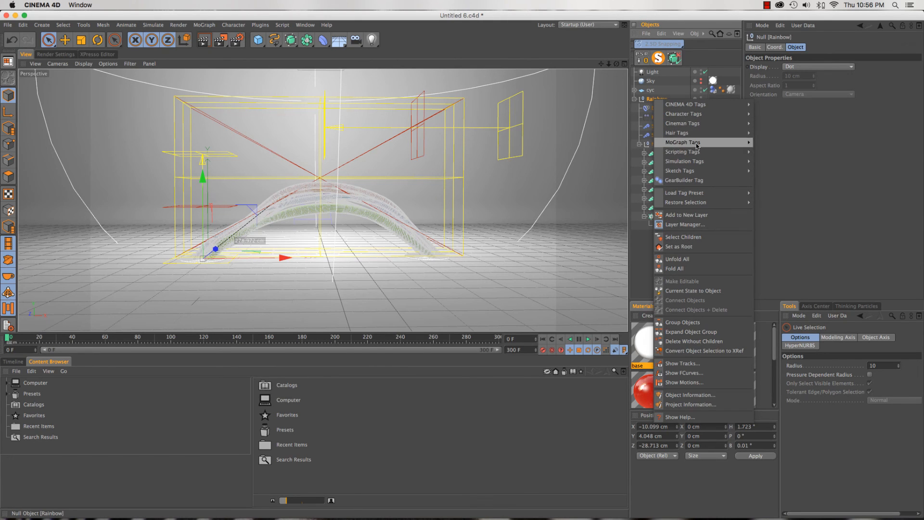
{"action": "left_click", "coordinate": [769, 164]}
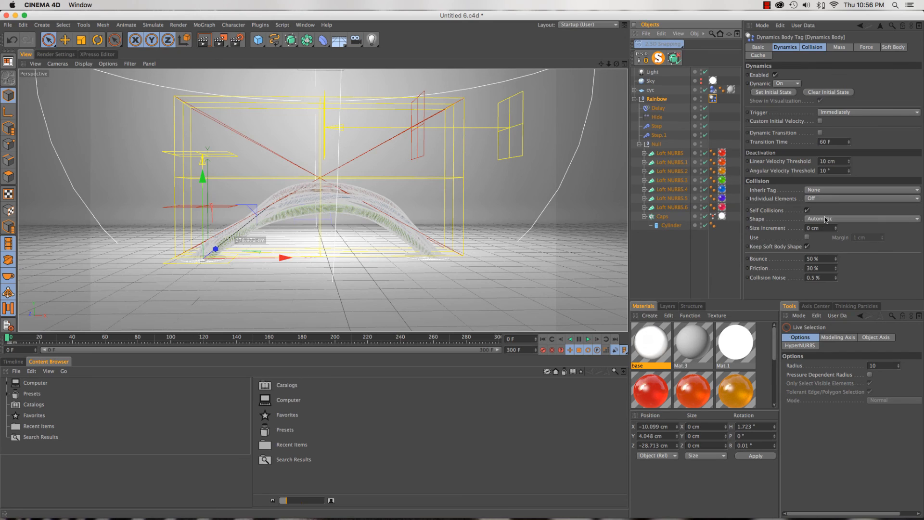
{"action": "left_click", "coordinate": [828, 220]}
{"action": "left_click", "coordinate": [828, 323]}
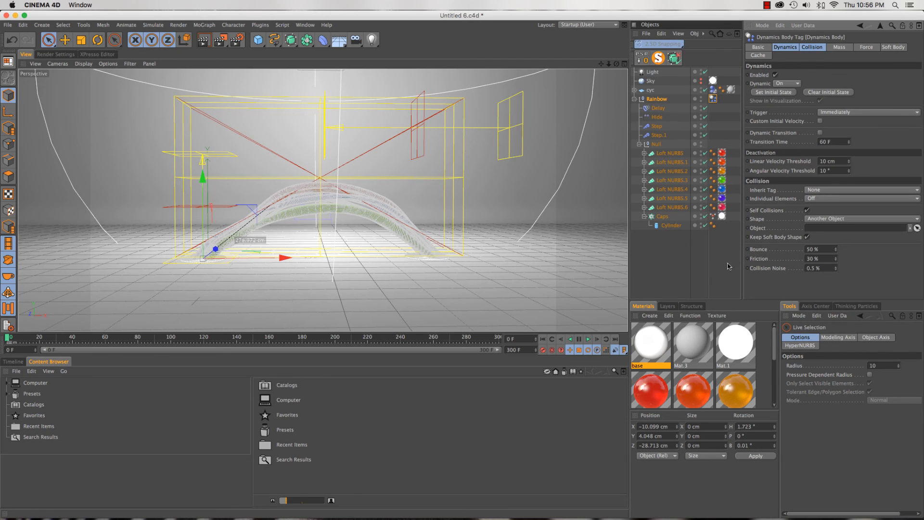
{"action": "left_click_drag", "start_coordinate": [663, 225], "coordinate": [828, 228]}
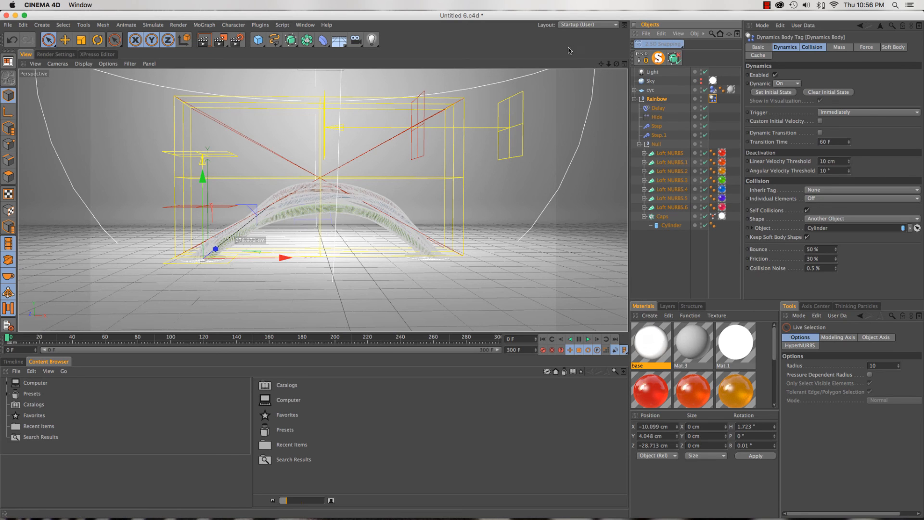
Raise the Rainbow null to about 187 cm in Y, play the simulation briefly and return to frame 0.
{"action": "left_click", "coordinate": [658, 100]}
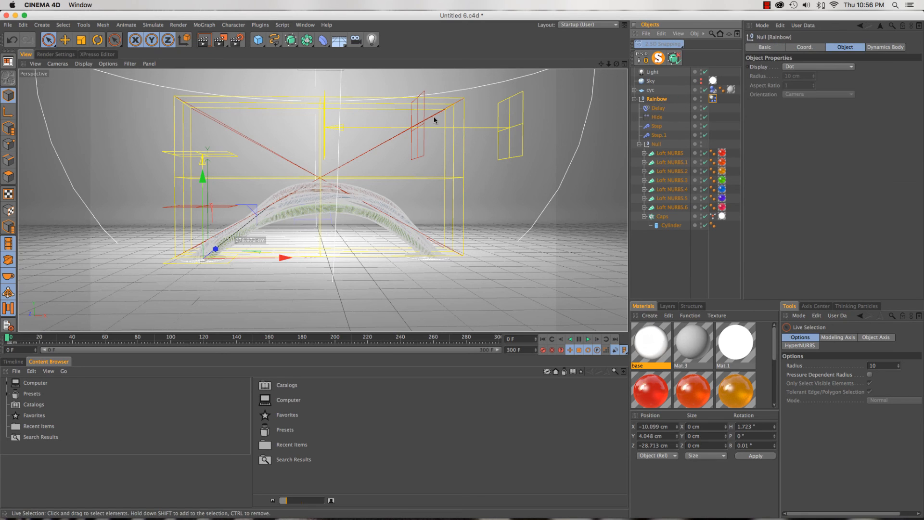
{"action": "left_click_drag", "start_coordinate": [202, 179], "coordinate": [202, 124]}
{"action": "key", "text": "F8"}
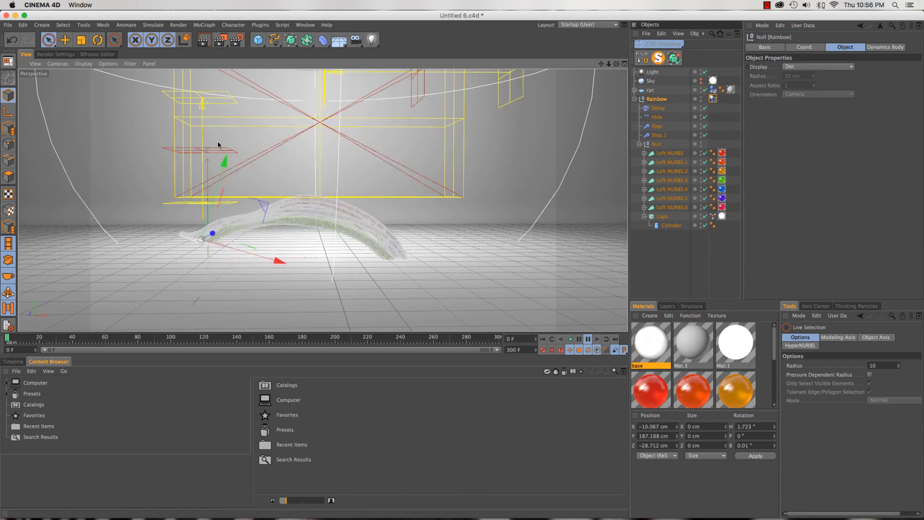
{"action": "key", "text": "F8"}
{"action": "left_click_drag", "start_coordinate": [16, 339], "coordinate": [1, 337]}
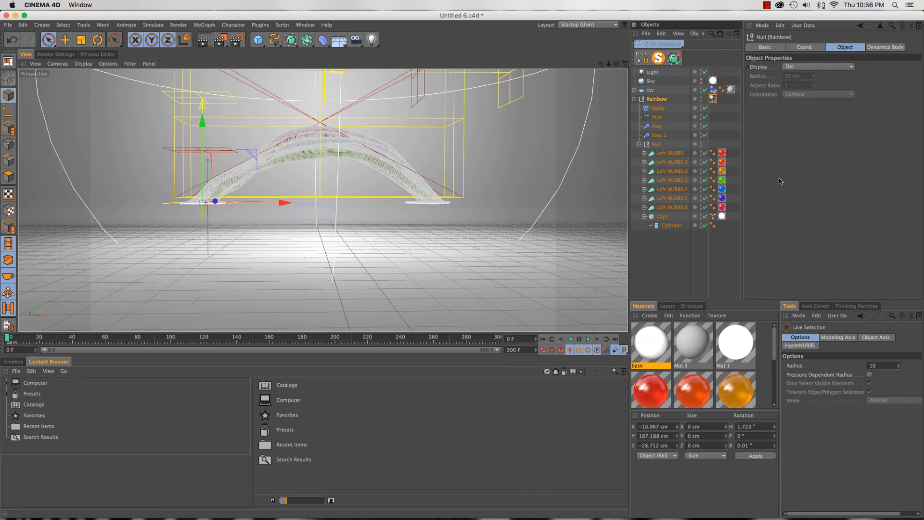
Set the cyc's collision shape to Automatic (MoDynamics), play the simulation and return to frame 0.
{"action": "left_click", "coordinate": [713, 90]}
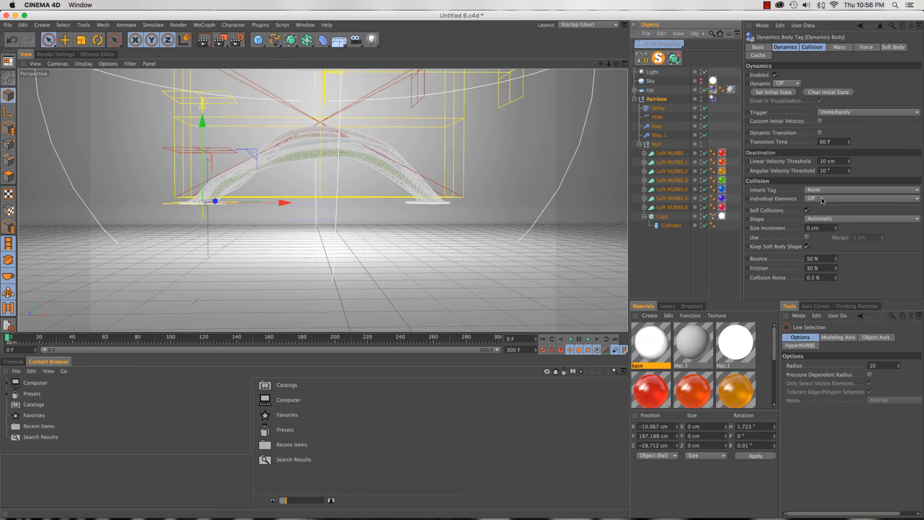
{"action": "left_click", "coordinate": [823, 219]}
{"action": "left_click", "coordinate": [833, 228]}
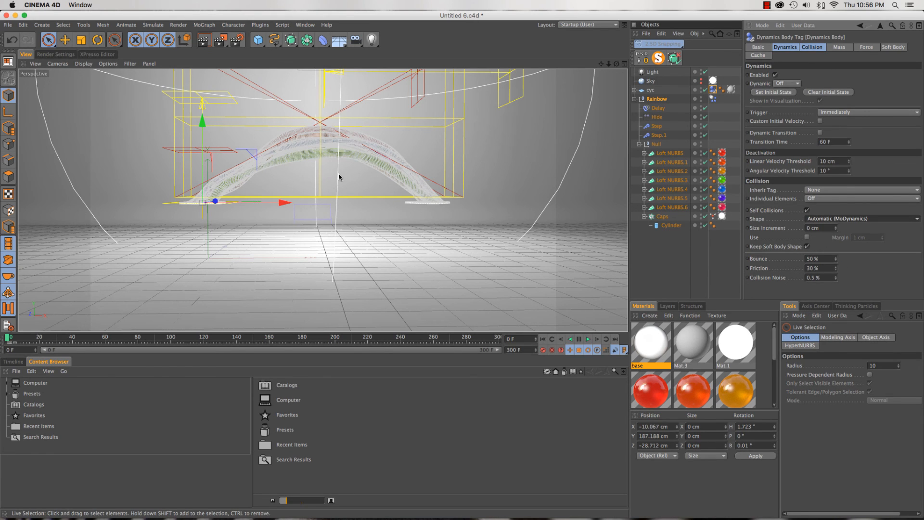
{"action": "key", "text": "F8"}
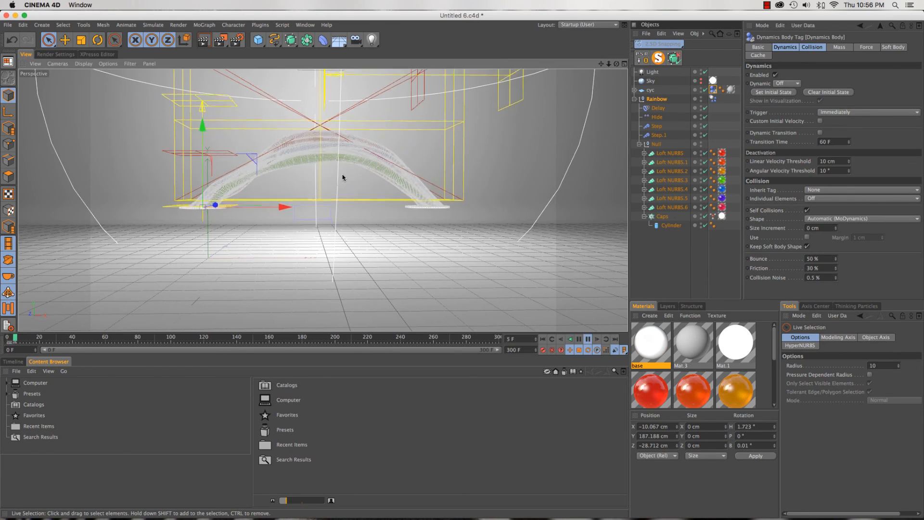
{"action": "left_click", "coordinate": [7, 337]}
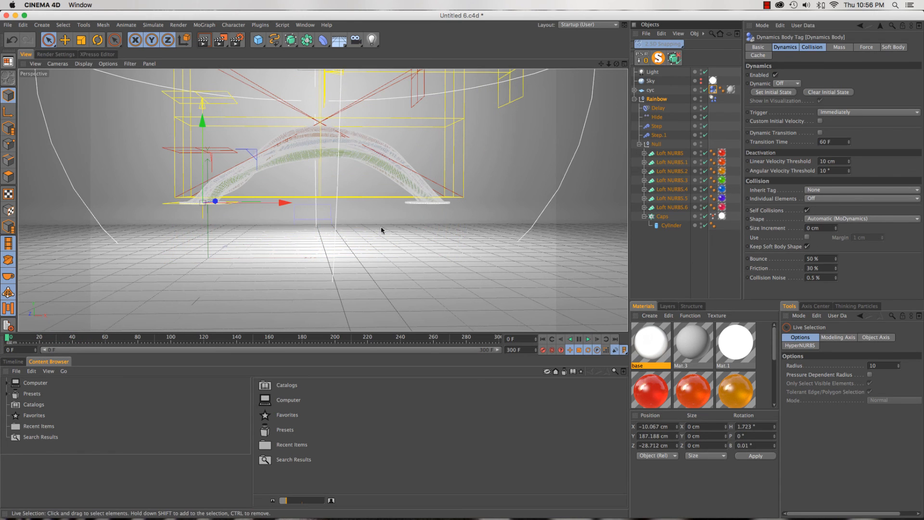
Play the simulation several times from frame 0 to examine how the rainbow drops and lands on the cyc.
{"action": "key", "text": "F8"}
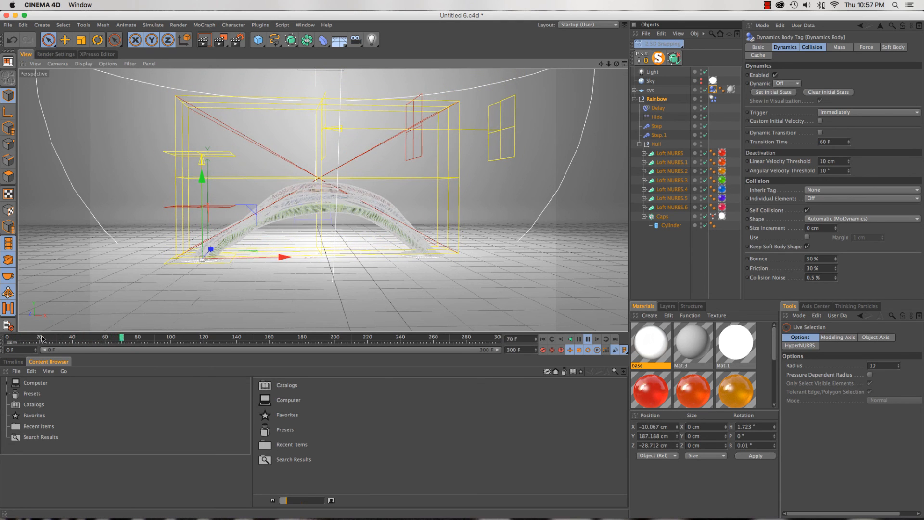
{"action": "key", "text": "F8"}
{"action": "left_click", "coordinate": [7, 338]}
{"action": "key", "text": "F8"}
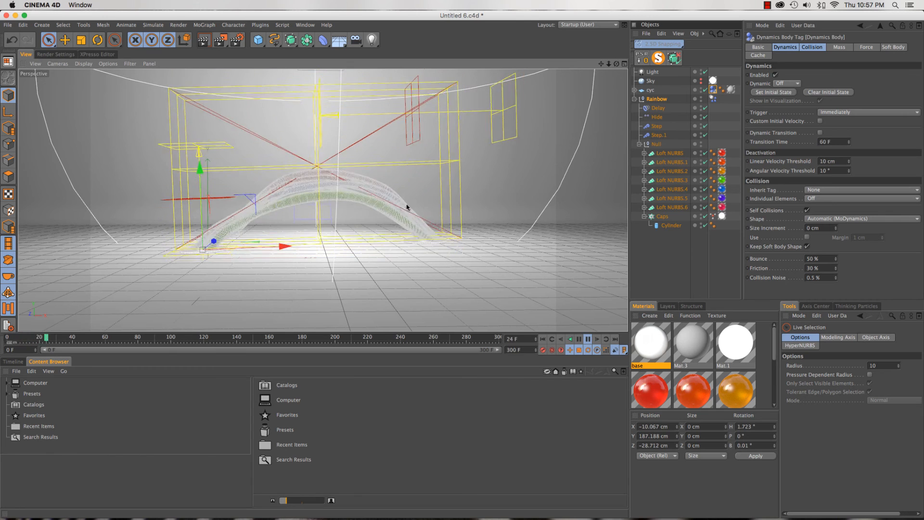
{"action": "key", "text": "F8"}
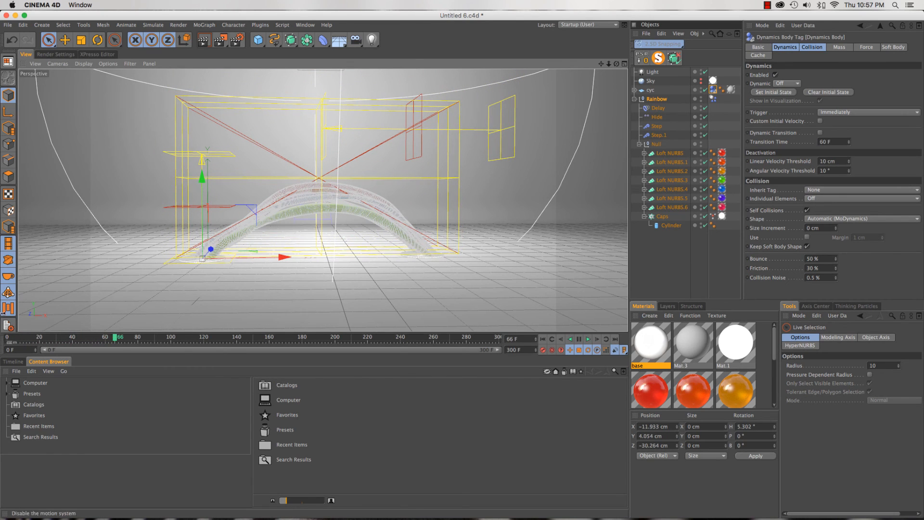
{"action": "left_click", "coordinate": [7, 338]}
{"action": "key", "text": "F8"}
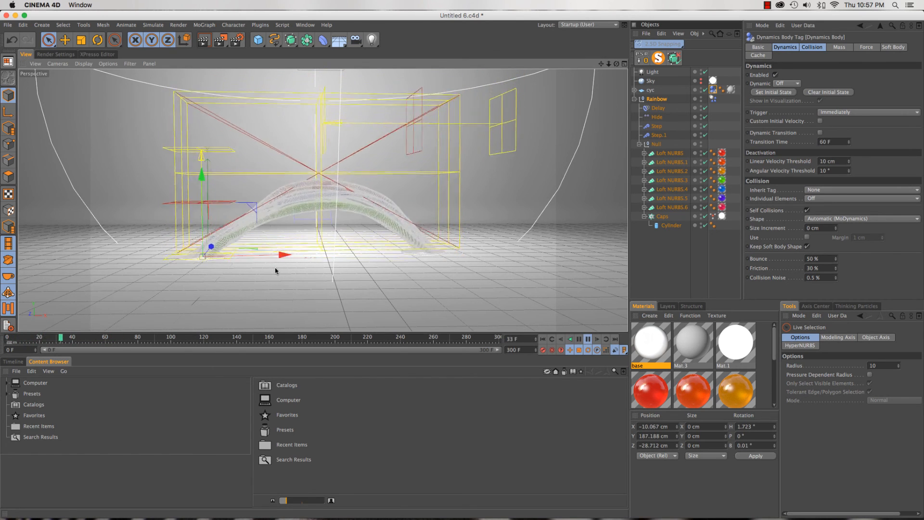
{"action": "key", "text": "F8"}
{"action": "left_click", "coordinate": [7, 339]}
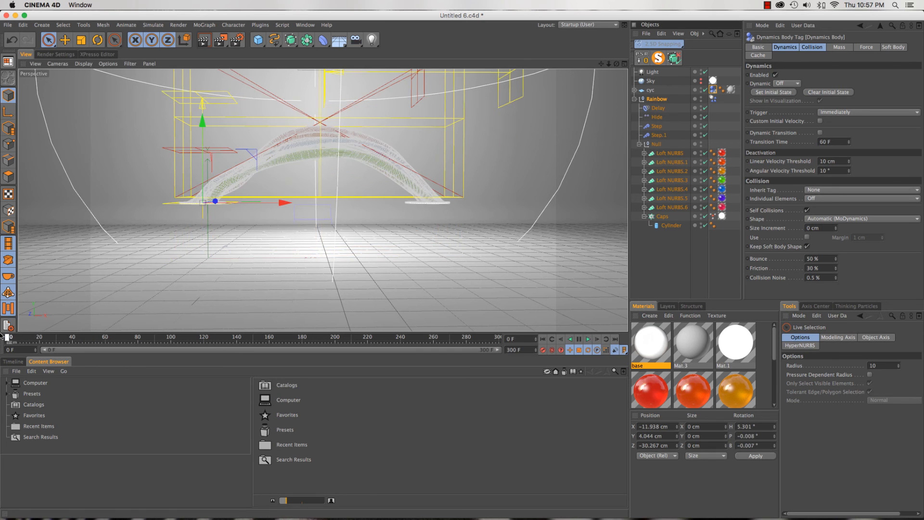
{"action": "key", "text": "F8"}
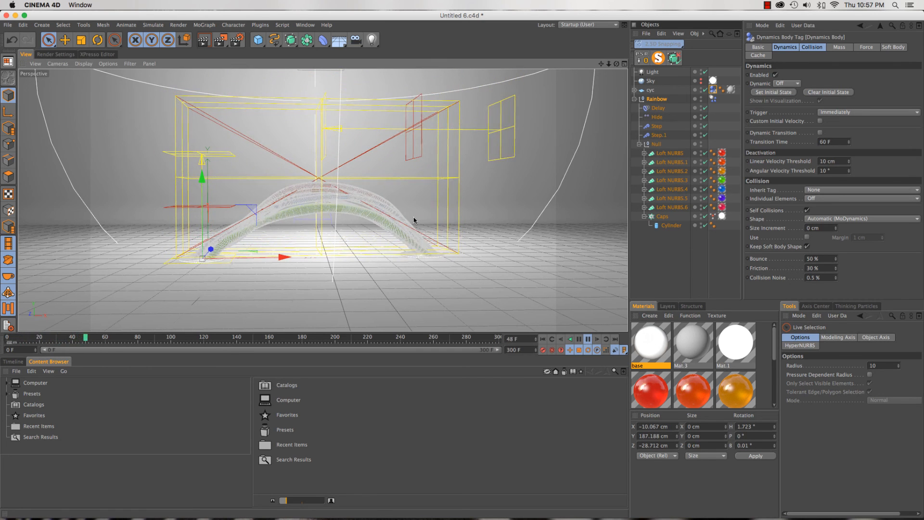
{"action": "key", "text": "F8"}
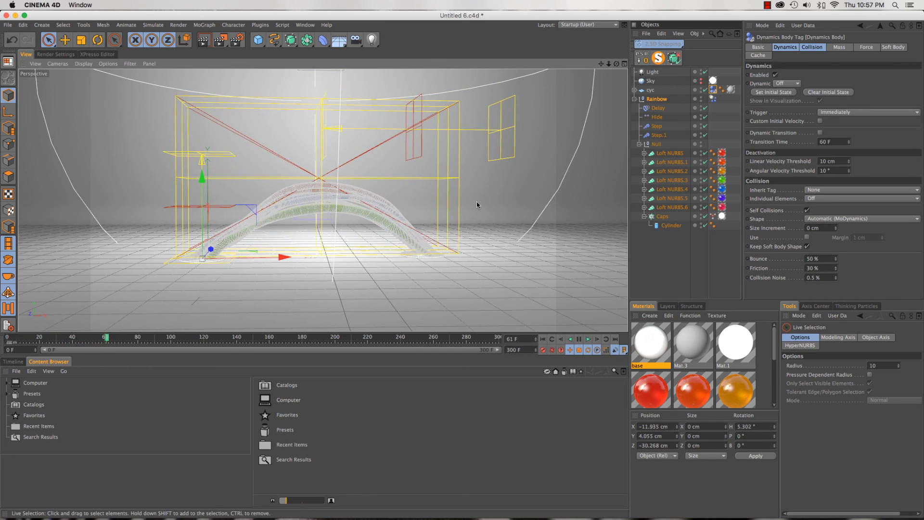
Lower the Step effector to about -179 cm in Y and keyframe its Y position at frame 61.
{"action": "left_click", "coordinate": [661, 128]}
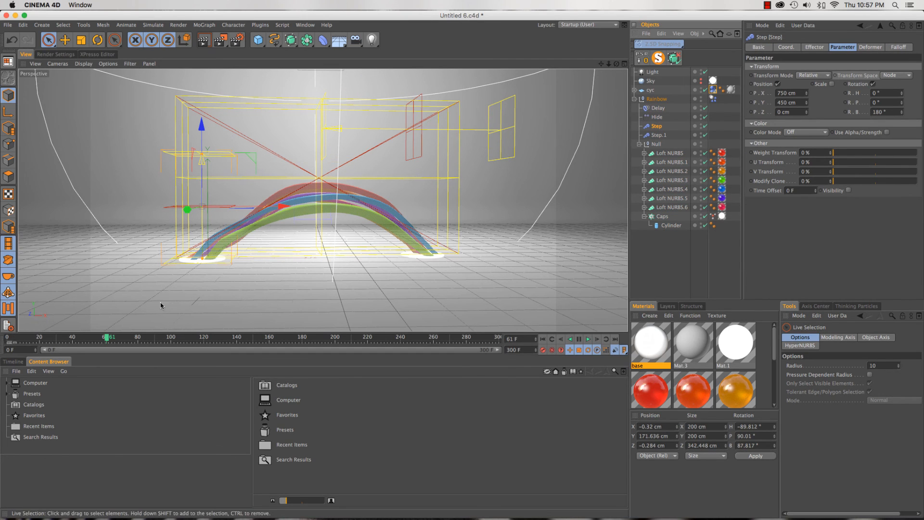
{"action": "left_click", "coordinate": [787, 48]}
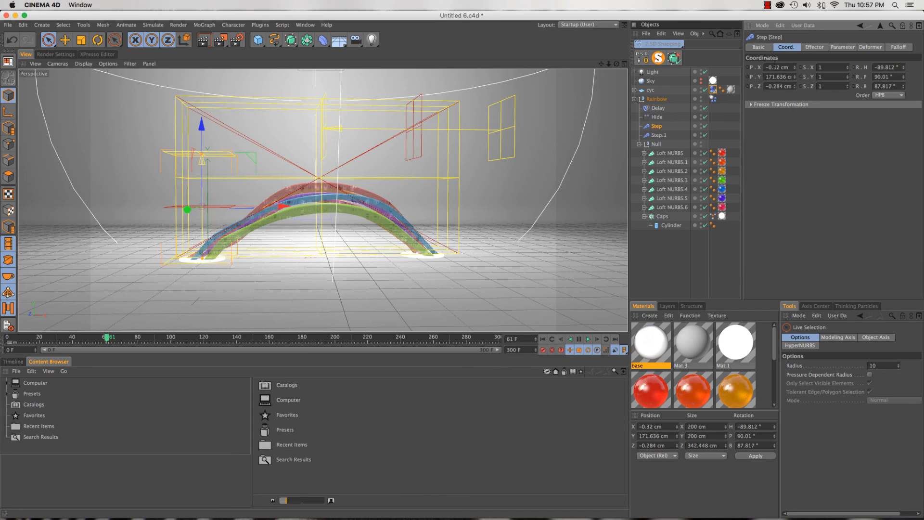
{"action": "left_click_drag", "start_coordinate": [201, 131], "coordinate": [189, 240]}
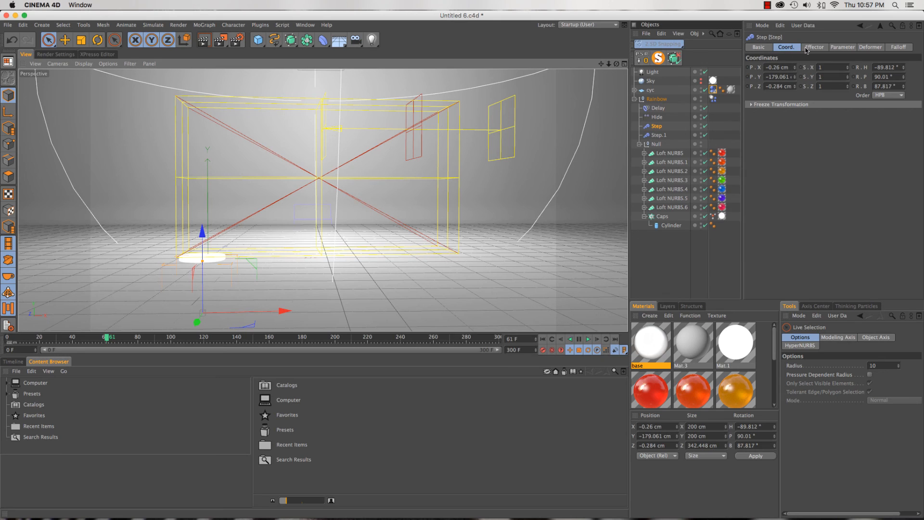
{"action": "left_click", "coordinate": [749, 79]}
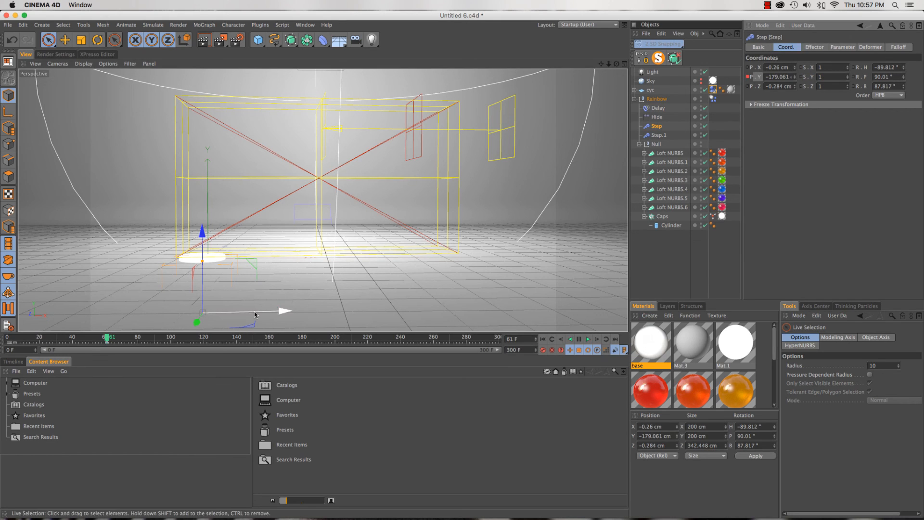
Raise the Step effector to about 257 cm in Y at frame 120, keyframe its Y position and play the animation from frame 0.
{"action": "left_click_drag", "start_coordinate": [173, 340], "coordinate": [202, 340]}
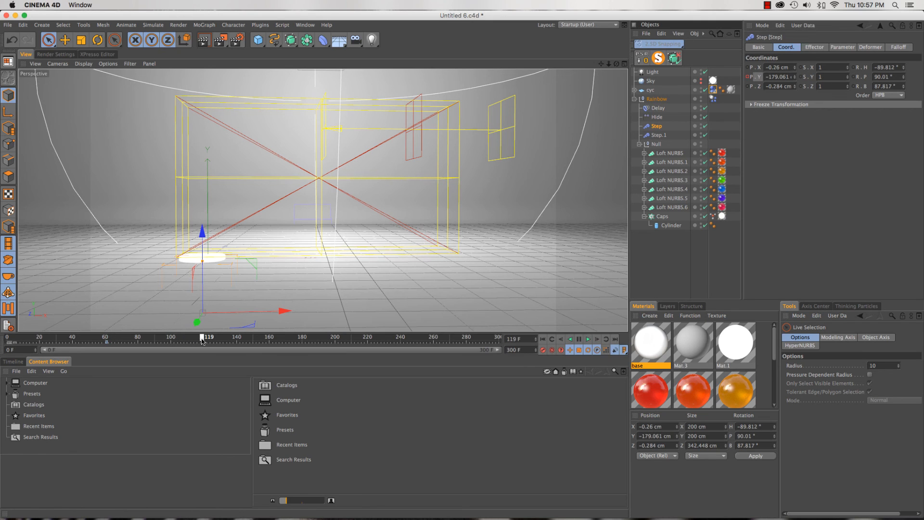
{"action": "left_click_drag", "start_coordinate": [202, 234], "coordinate": [203, 96]}
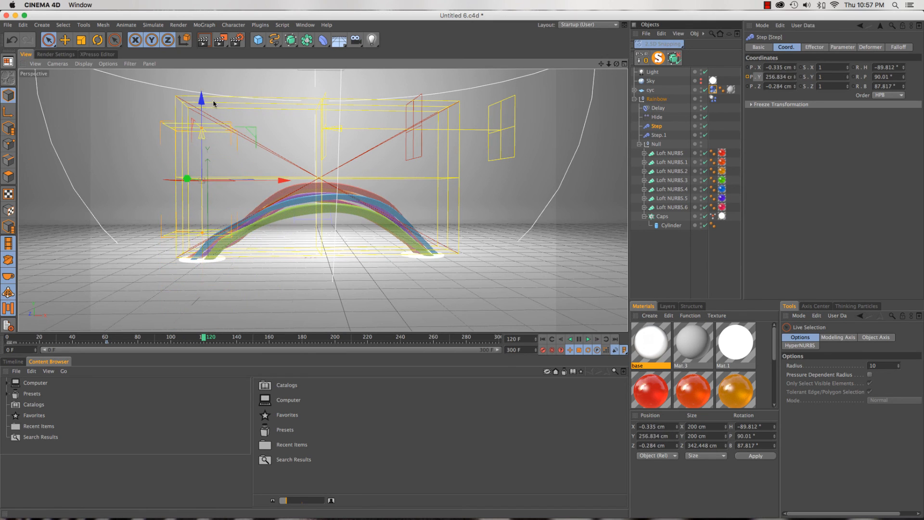
{"action": "left_click", "coordinate": [748, 78]}
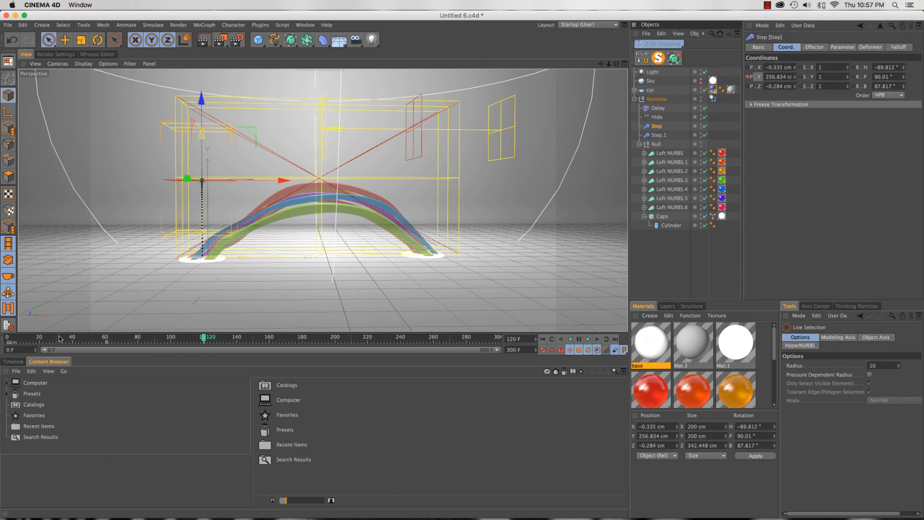
{"action": "left_click", "coordinate": [8, 339]}
{"action": "key", "text": "F8"}
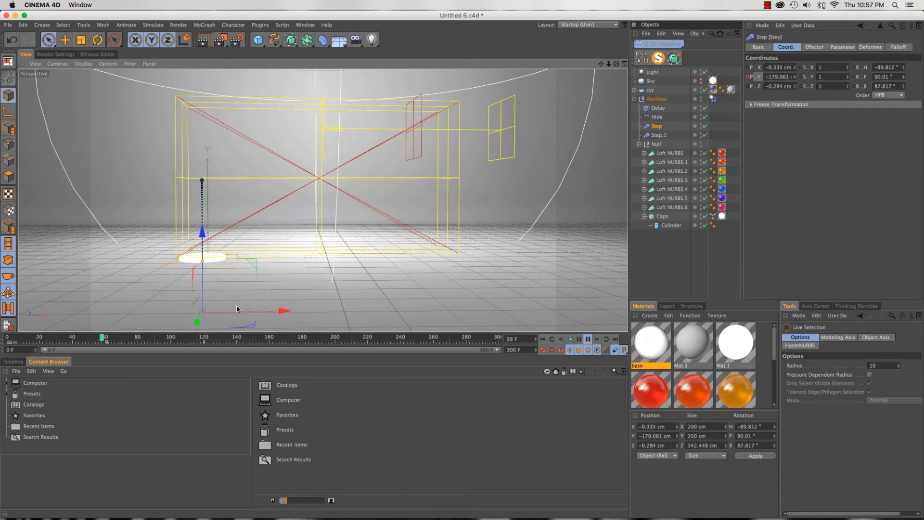
{"action": "key", "text": "F8"}
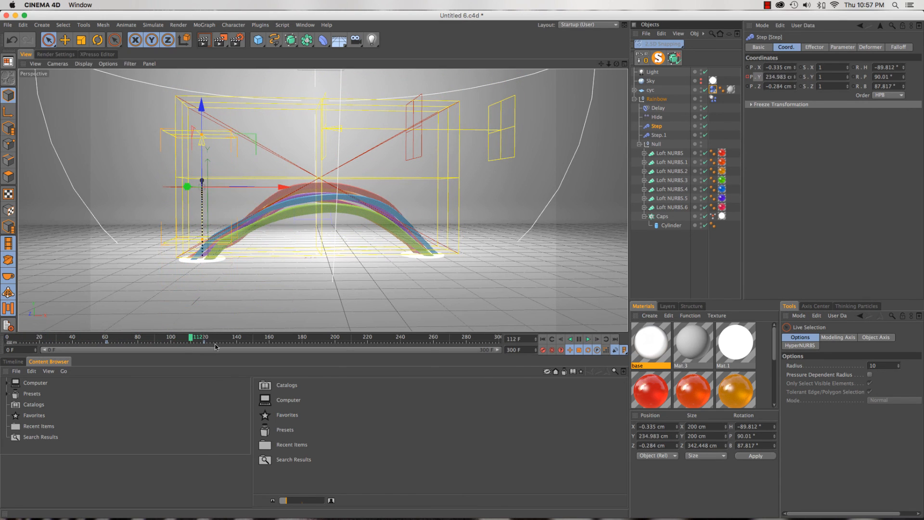
Shift the Step effector's two keyframes earlier to about frames 10 and 70, replaying the animation to check the timing.
{"action": "left_click_drag", "start_coordinate": [217, 343], "coordinate": [5, 336]}
{"action": "key", "text": "F8"}
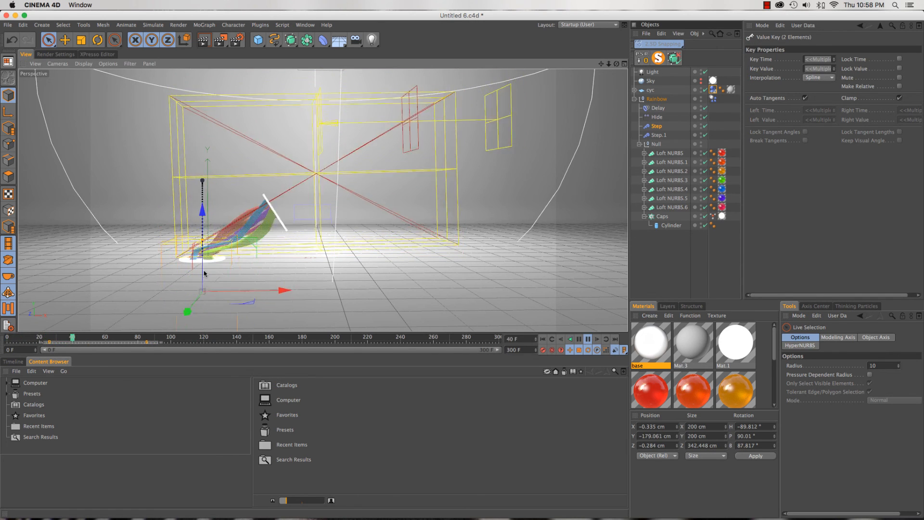
{"action": "key", "text": "F8"}
{"action": "left_click_drag", "start_coordinate": [49, 345], "coordinate": [5, 338]}
{"action": "key", "text": "F8"}
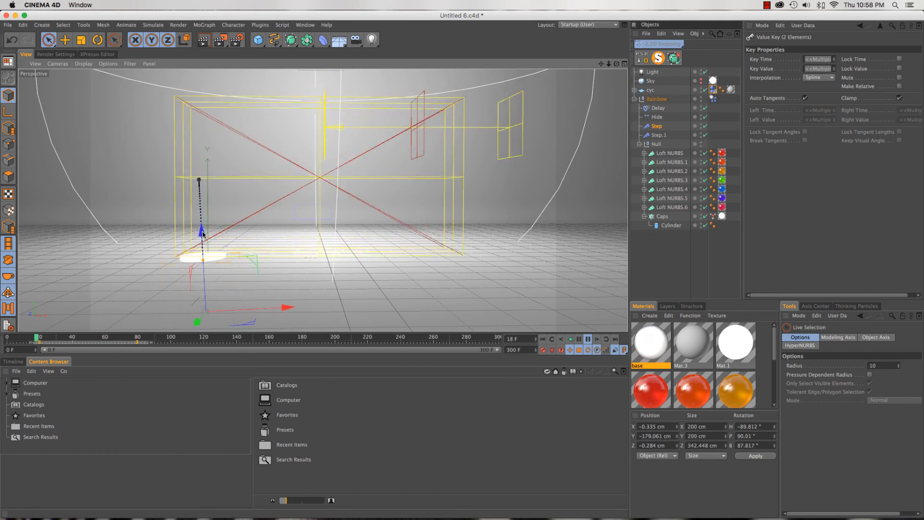
{"action": "key", "text": "F8"}
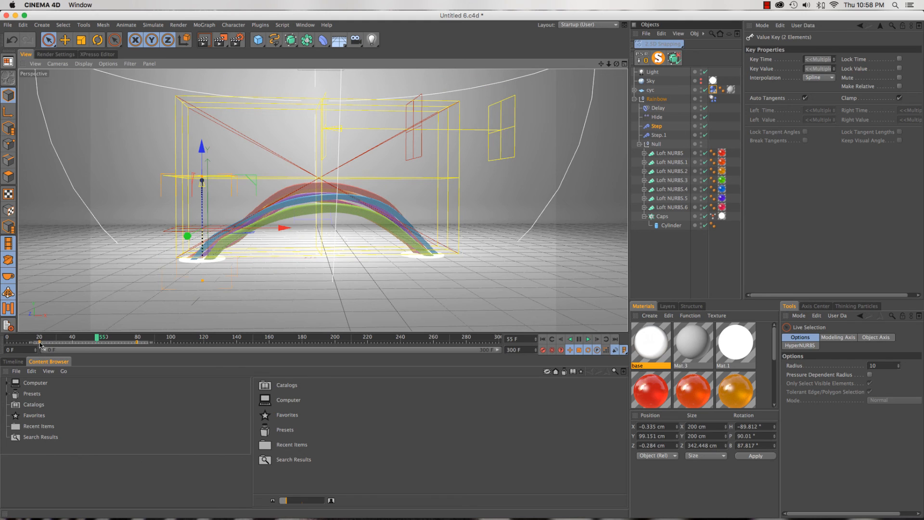
{"action": "left_click", "coordinate": [15, 338]}
{"action": "key", "text": "F8"}
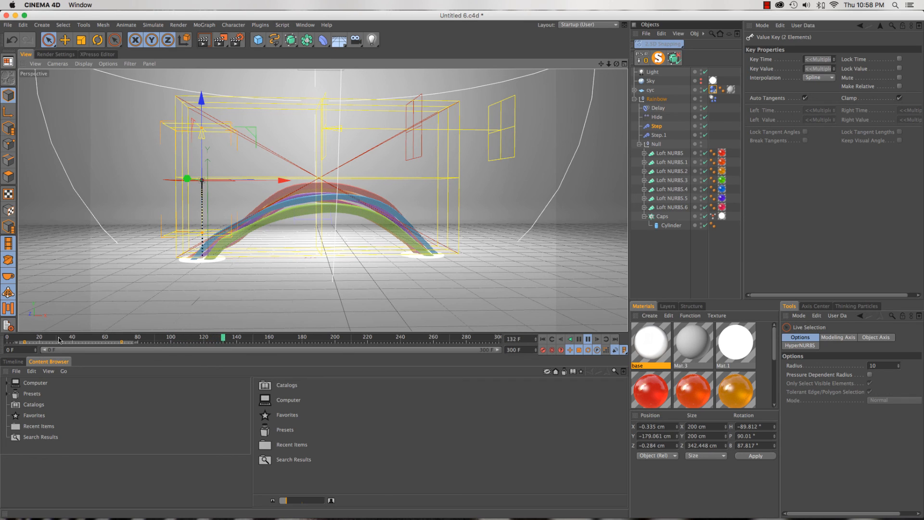
{"action": "key", "text": "F8"}
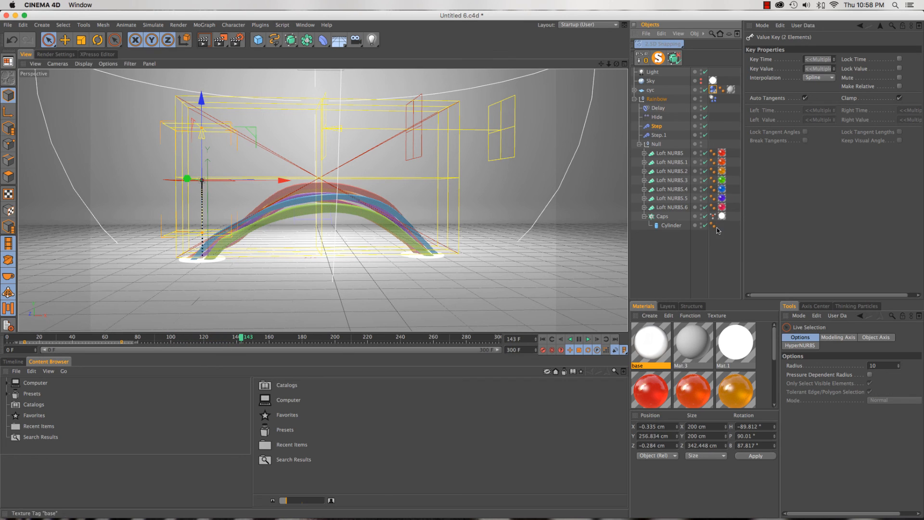
Set the bounce of the cyc's Dynamics Body tag to 20% and replay the simulation from frame 0.
{"action": "left_click", "coordinate": [713, 98]}
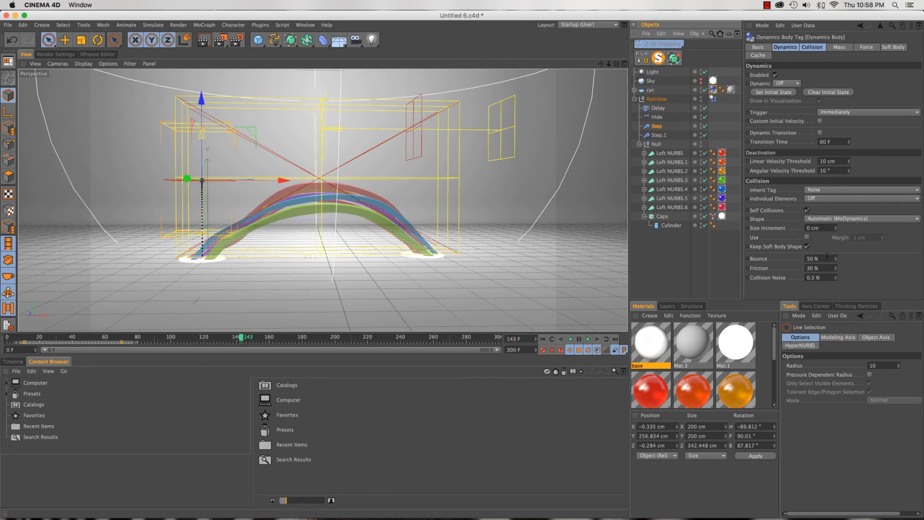
{"action": "left_click", "coordinate": [813, 259]}
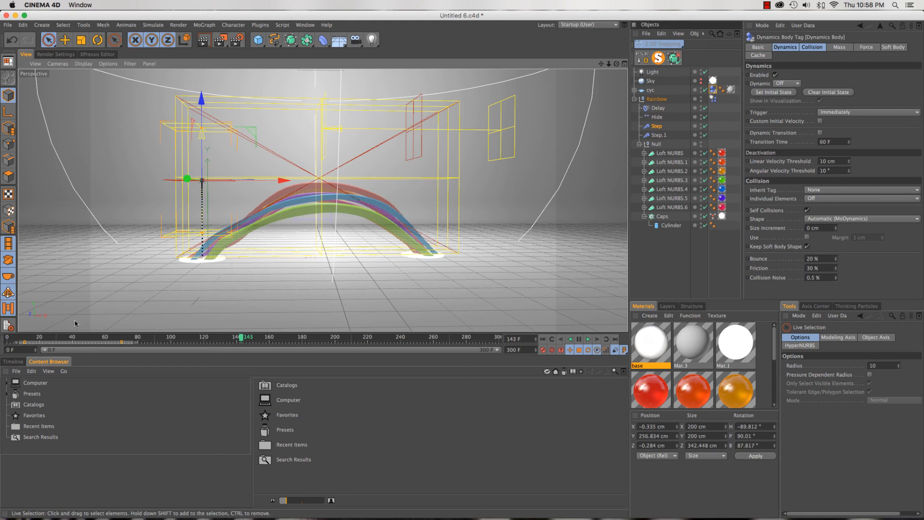
{"action": "left_click", "coordinate": [6, 338]}
{"action": "key", "text": "F8"}
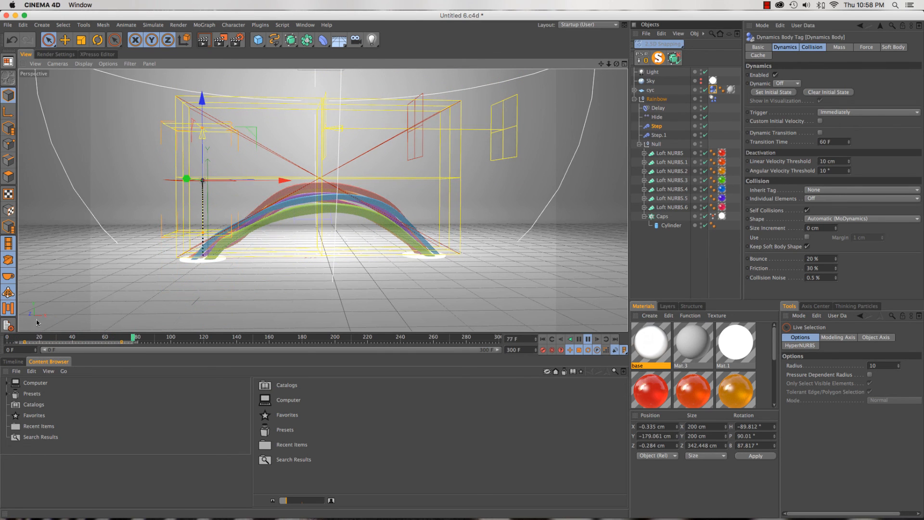
{"action": "key", "text": "F8"}
{"action": "left_click", "coordinate": [7, 338]}
{"action": "key", "text": "F8"}
{"action": "key", "text": "F8"}
Shorten the timeline to end at frame 120 and play the animation from frame 0.
{"action": "double_click", "coordinate": [528, 350]}
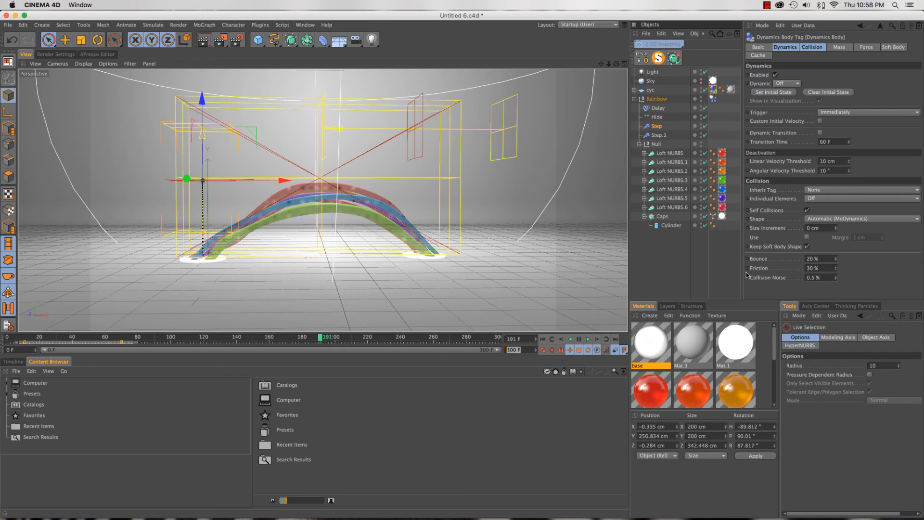
{"action": "key", "text": "Return"}
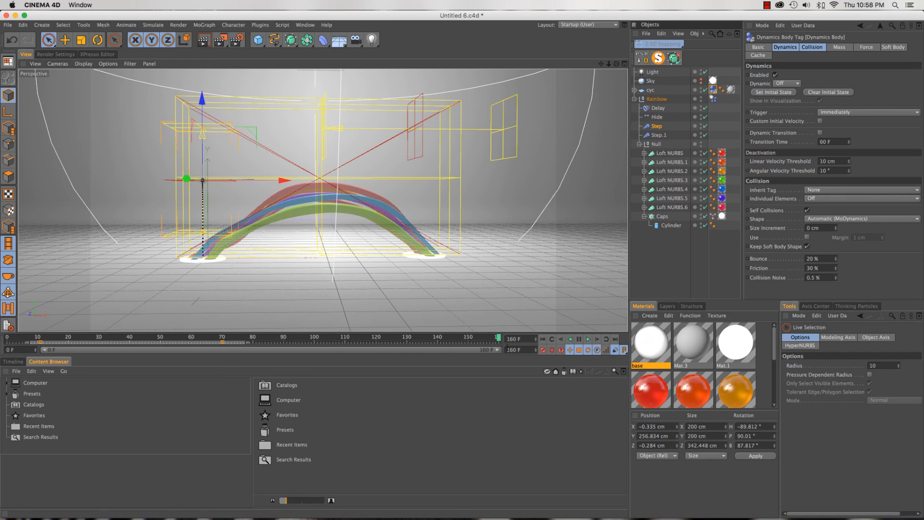
{"action": "left_click_drag", "start_coordinate": [526, 351], "coordinate": [455, 351]}
{"action": "key", "text": "Return"}
{"action": "left_click", "coordinate": [19, 343]}
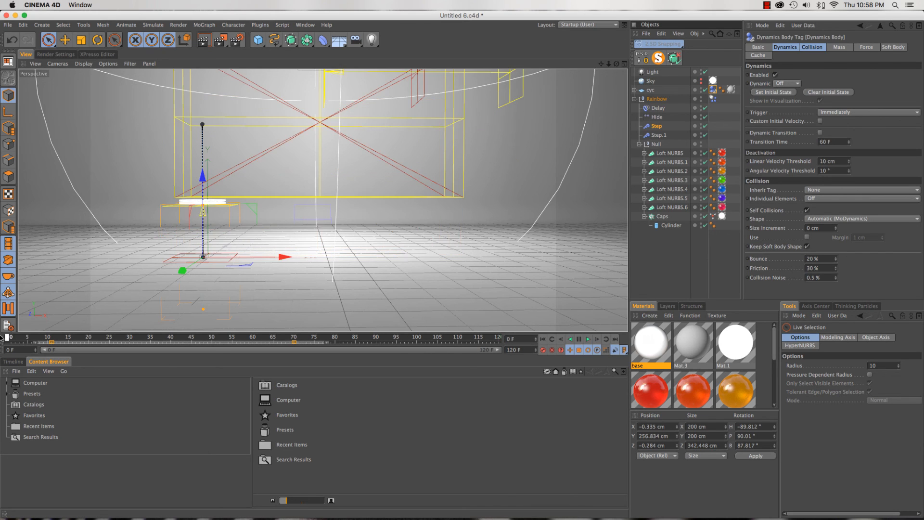
{"action": "key", "text": "F8"}
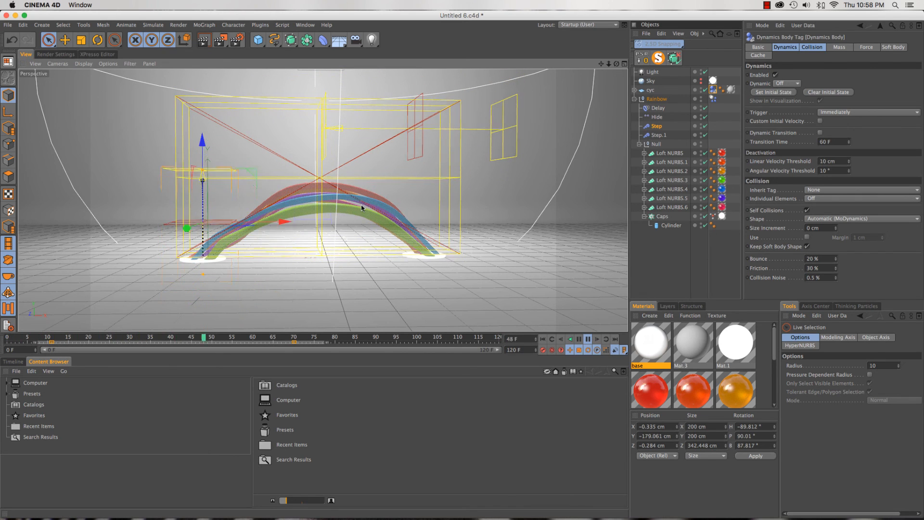
{"action": "key", "text": "F8"}
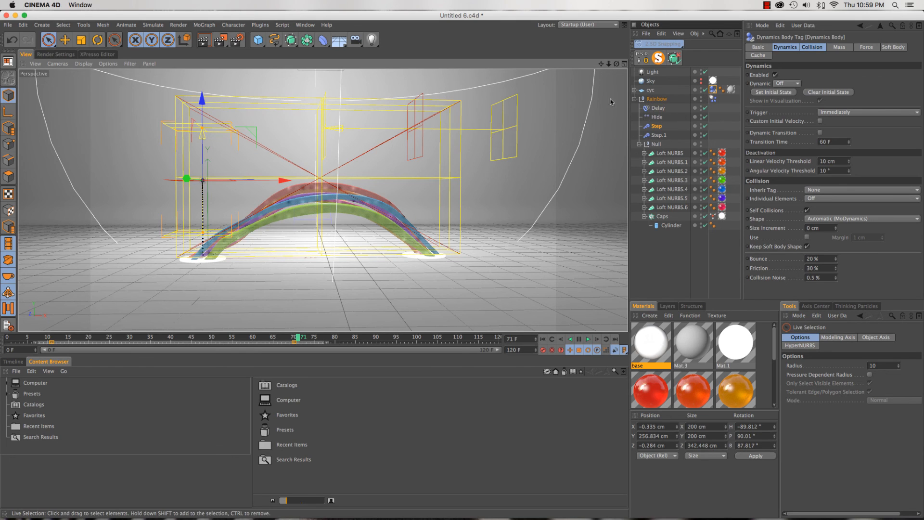
Widen the Delay effector's falloff to about 1384 cm in X, set its strength to 100% and replay the animation.
{"action": "left_click", "coordinate": [659, 108]}
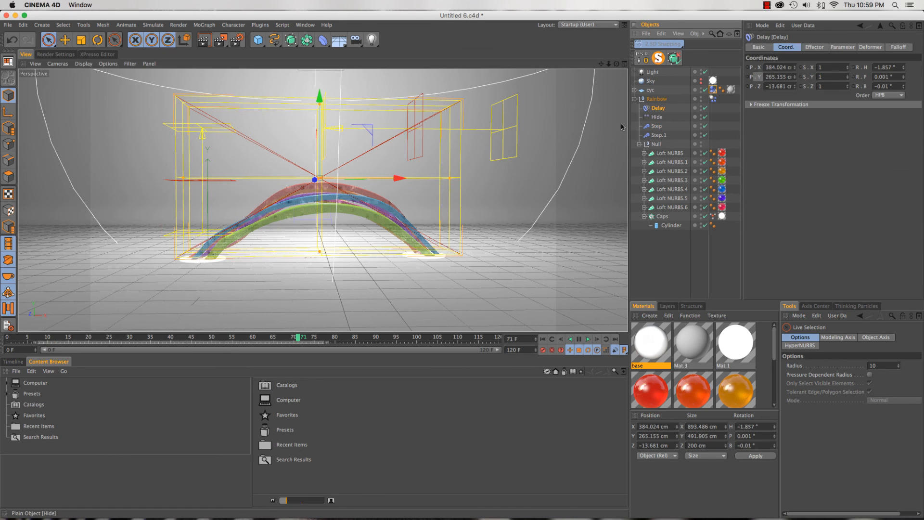
{"action": "left_click_drag", "start_coordinate": [455, 178], "coordinate": [519, 180]}
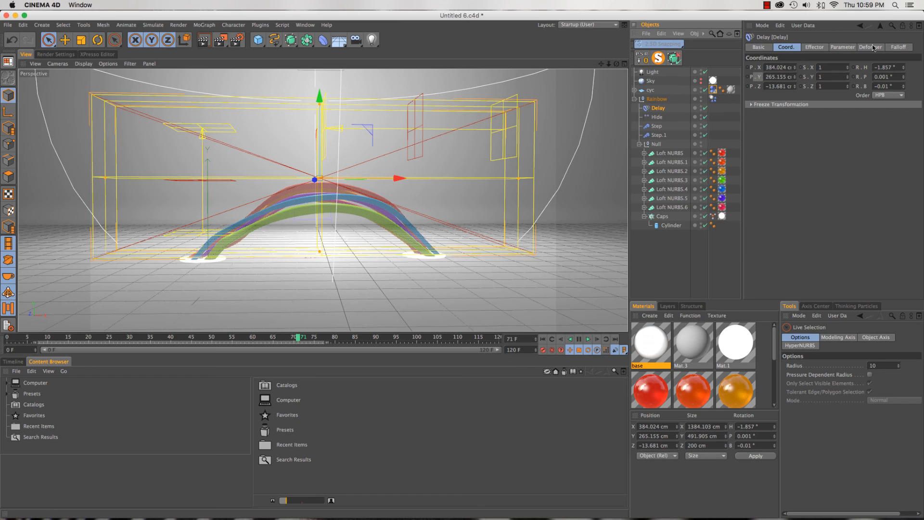
{"action": "left_click", "coordinate": [815, 48]}
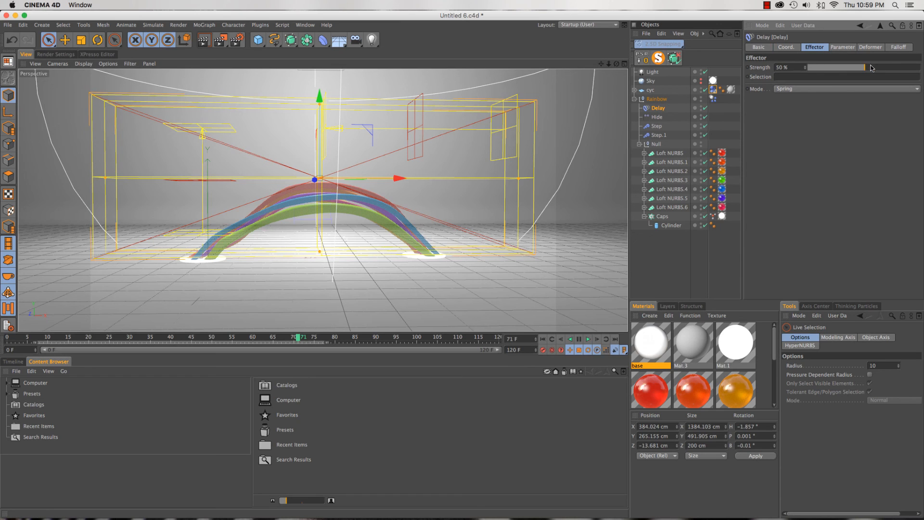
{"action": "left_click_drag", "start_coordinate": [872, 68], "coordinate": [920, 67]}
{"action": "left_click", "coordinate": [7, 337]}
{"action": "key", "text": "F8"}
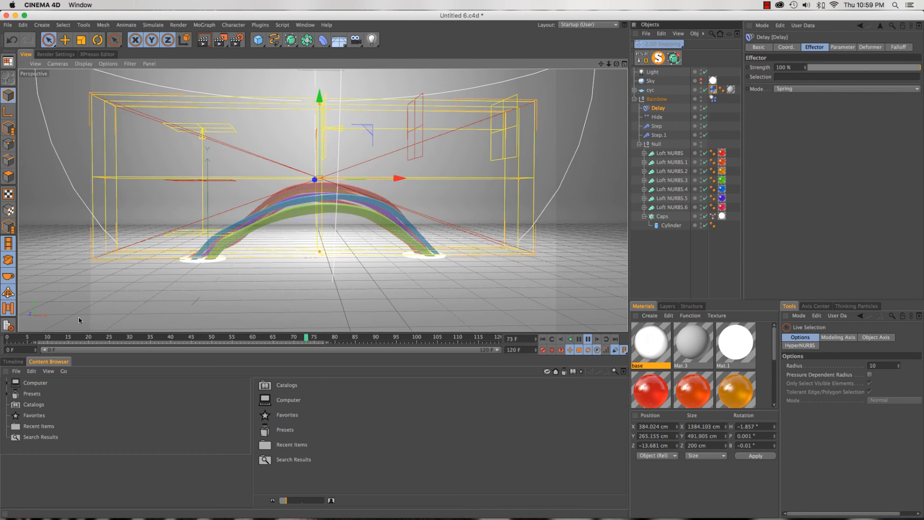
{"action": "left_click", "coordinate": [3, 337]}
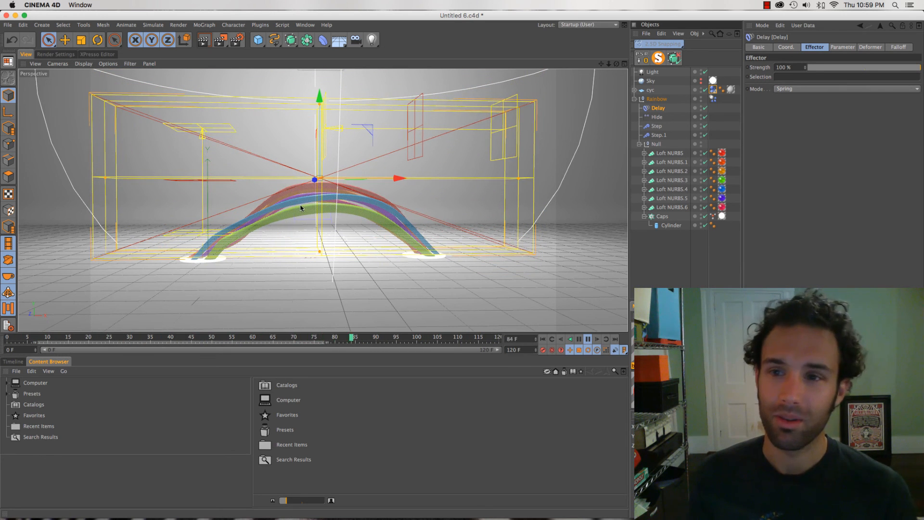
{"action": "key", "text": "F8"}
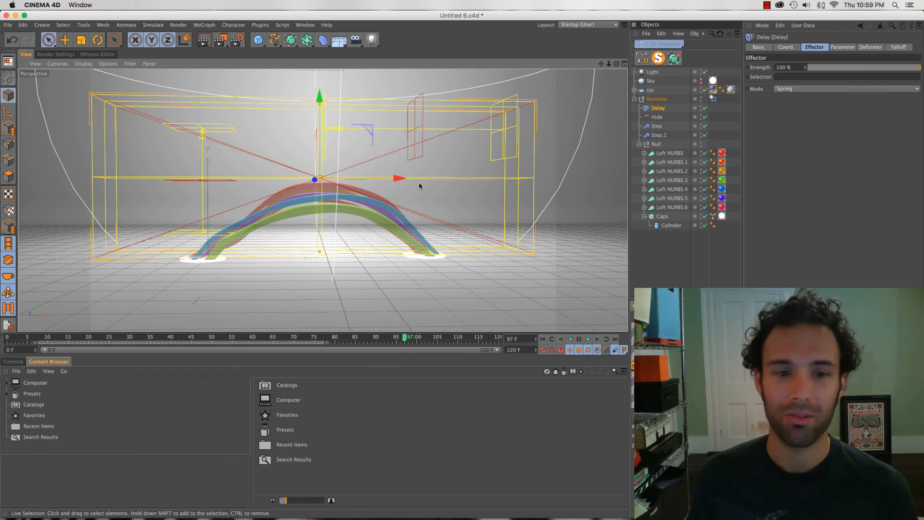